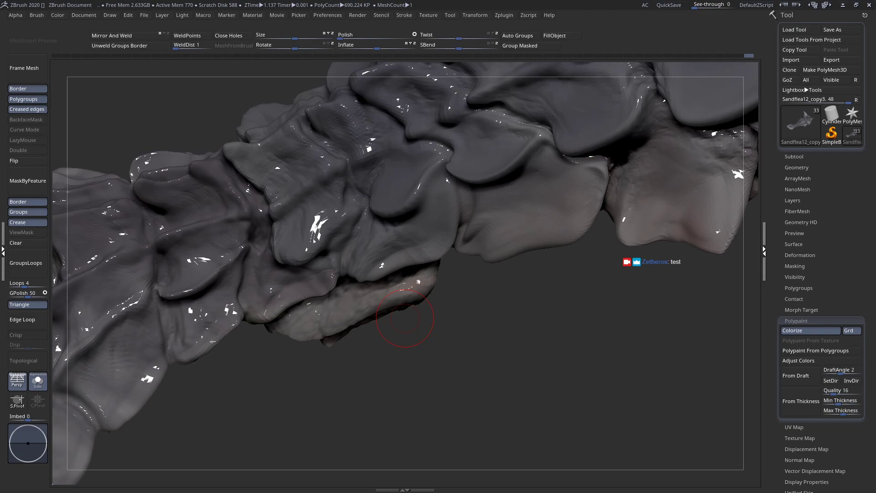
- Reshape the small armor plates beside the central ridge at the tail's narrow section
mouse_move(435, 253)
right_mouse_down()
mouse_move(446, 303)
mouse_move(363, 229)
mouse_move(487, 227)
mouse_move(508, 358)
right_mouse_up()
right_click_drag(438, 276, 468, 332, "ctrl")
mouse_move(335, 235)
right_mouse_down("alt")
mouse_move(392, 243)
mouse_move(328, 261)
right_mouse_up("alt")
key("space")
left_click_drag(354, 214, 364, 214)
mouse_move(374, 213)
right_mouse_down()
mouse_move(384, 209)
mouse_move(374, 114)
right_mouse_up()
right_click_drag(401, 223, 372, 233, "shift")
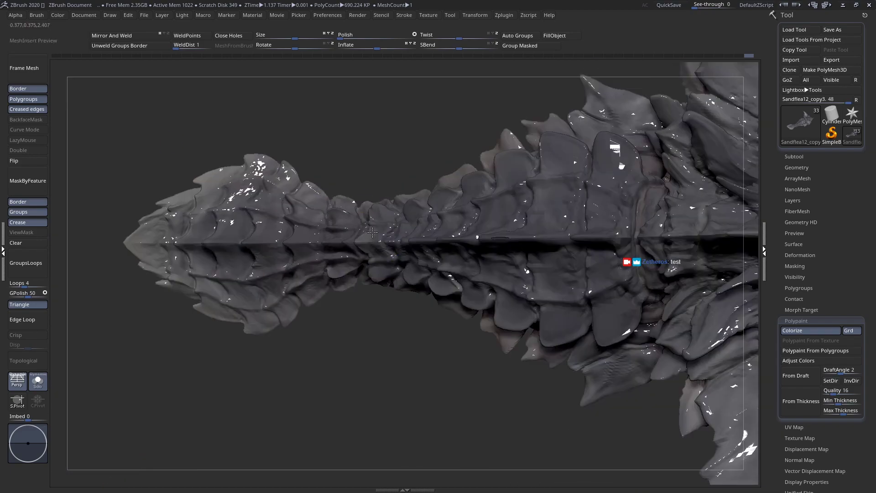
left_click_drag(372, 233, 371, 229)
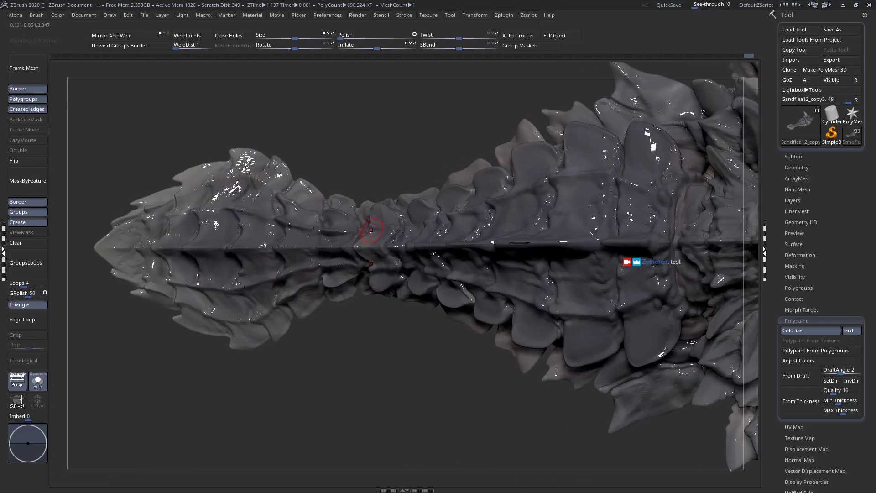
right_click_drag(380, 202, 377, 228, "ctrl")
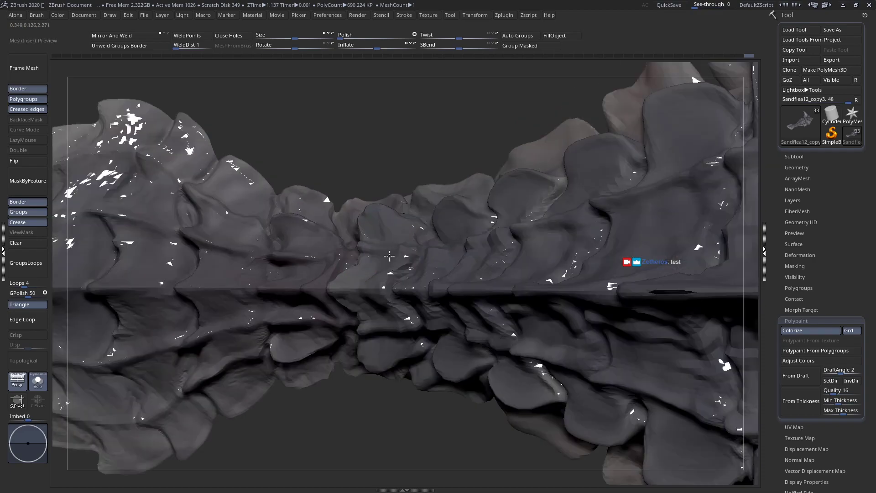
key("space")
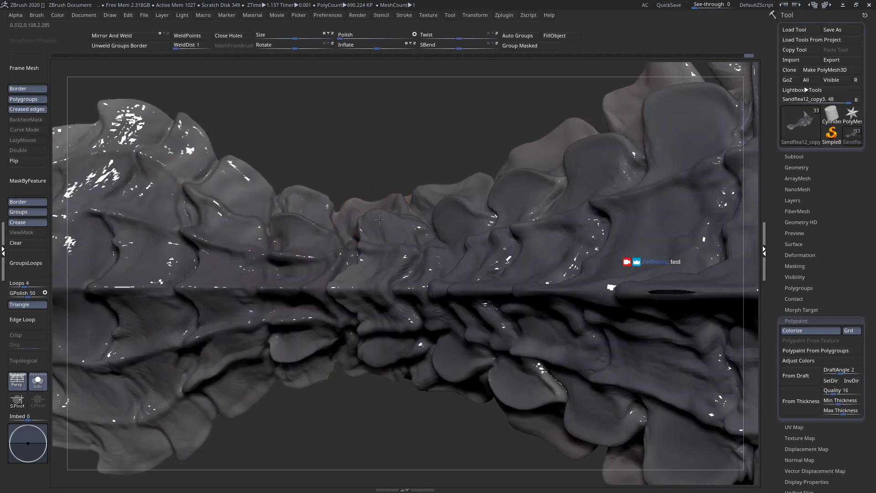
- Examine the tail's narrow section from the upper side and from the underside
right_click_drag(345, 242, 337, 200, "ctrl")
right_click_drag(352, 301, 439, 362, "ctrl")
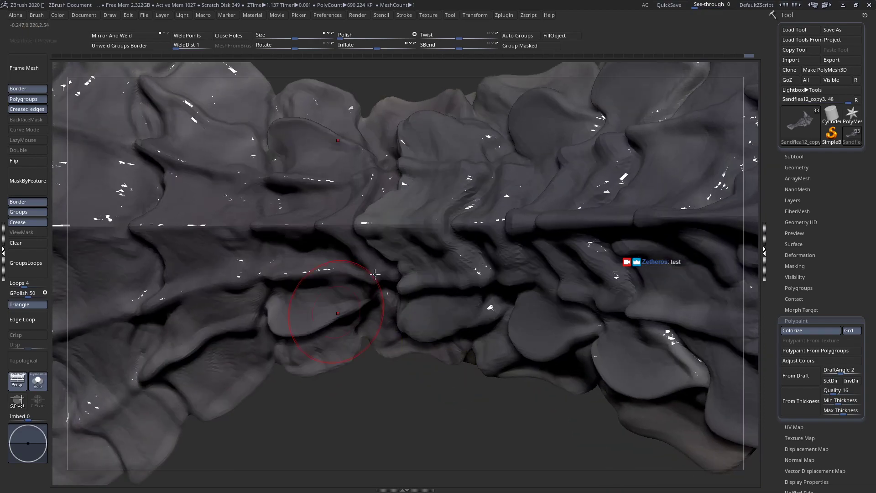
right_click_drag(332, 313, 369, 279, "alt")
right_click_drag(408, 243, 335, 192)
right_click_drag(430, 279, 410, 232)
key("space")
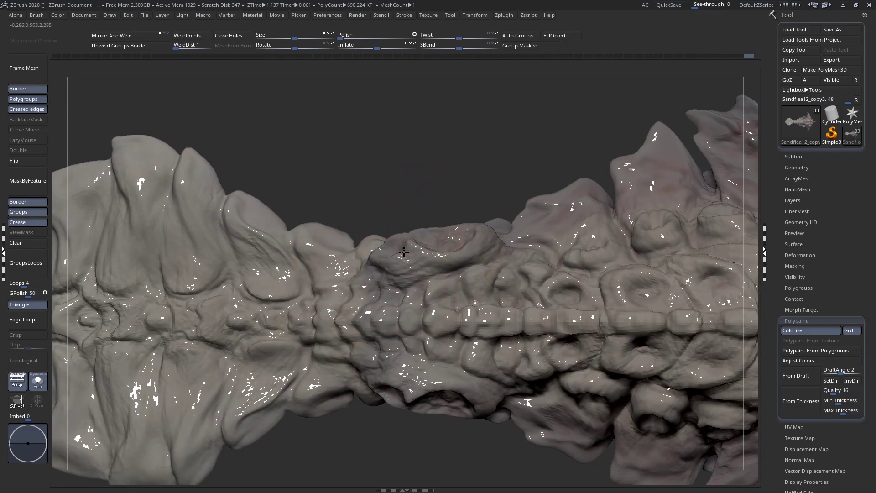
mouse_move(391, 245)
right_mouse_down()
mouse_move(390, 252)
mouse_move(410, 253)
right_mouse_up()
right_click_drag(407, 347, 426, 357, "ctrl")
right_click_drag(410, 257, 391, 254, "alt")
key("space")
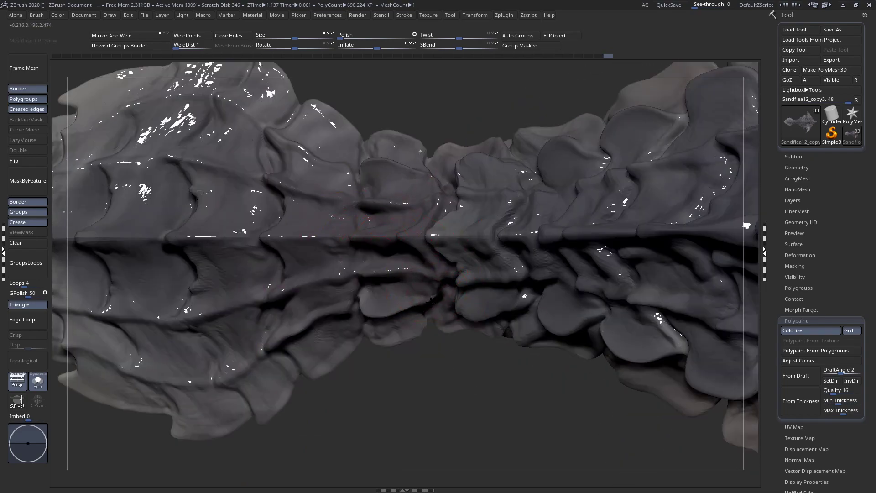
- Adjust the brush size and reshape the edge of the small side plate at the tail's narrow section
right_click_drag(405, 301, 363, 214, "ctrl")
right_click_drag(401, 283, 465, 419, "ctrl")
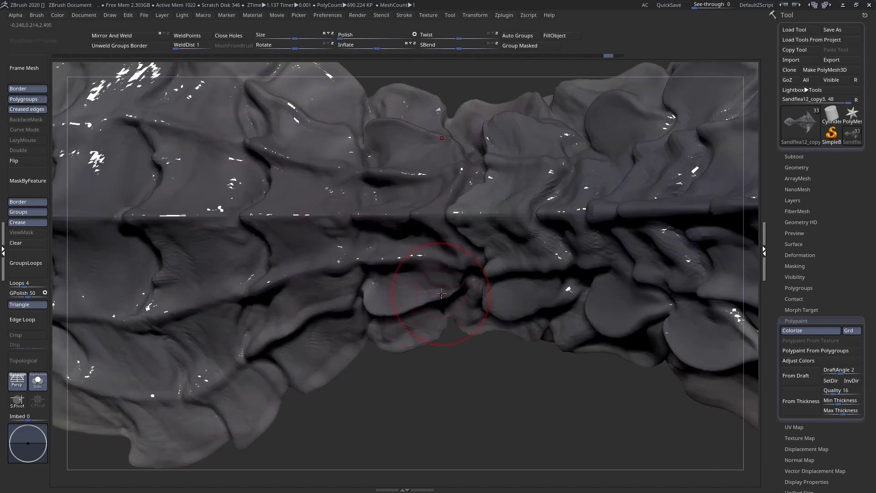
key("space")
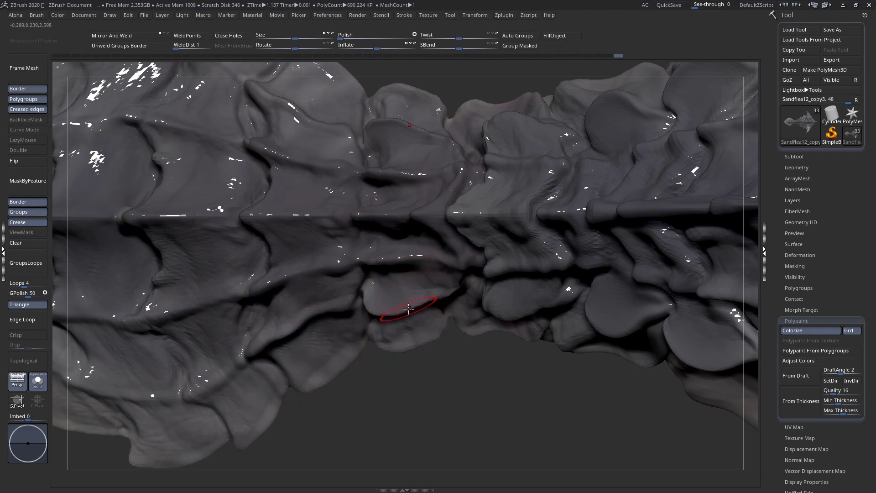
right_click_drag(373, 293, 410, 303, "ctrl")
left_click_drag(410, 302, 401, 283)
key("space")
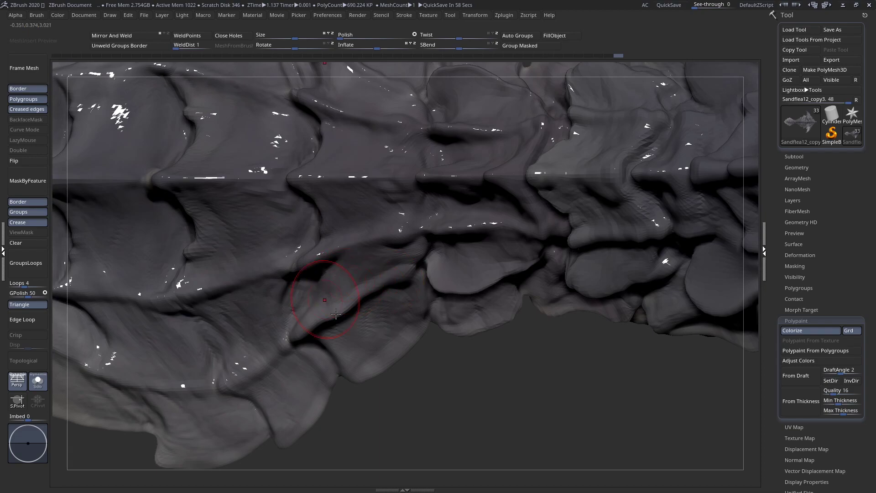
- Pull out and round the edge of the larger side plate where the tail fan begins, using the Move brush
right_click_drag(332, 311, 327, 316, "ctrl")
left_click_drag(326, 316, 333, 332)
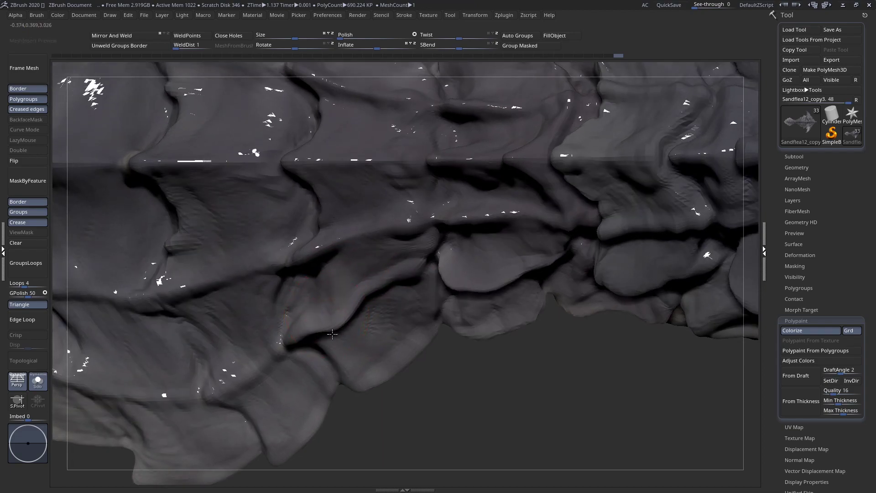
key("space")
left_click_drag(387, 262, 379, 261)
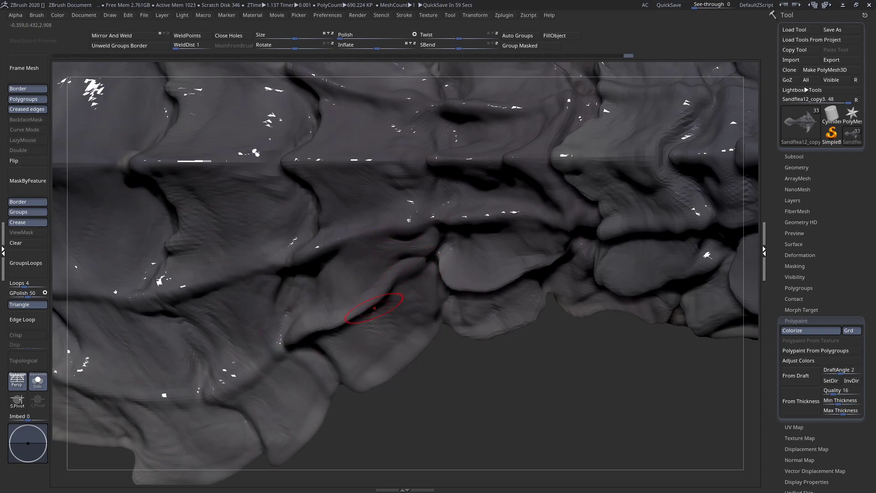
right_click_drag(337, 292, 382, 258, "alt")
key("space")
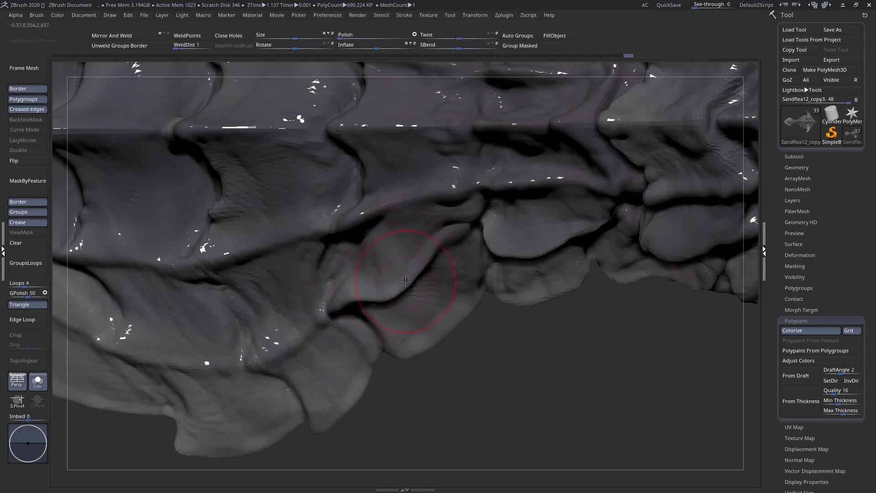
key("space")
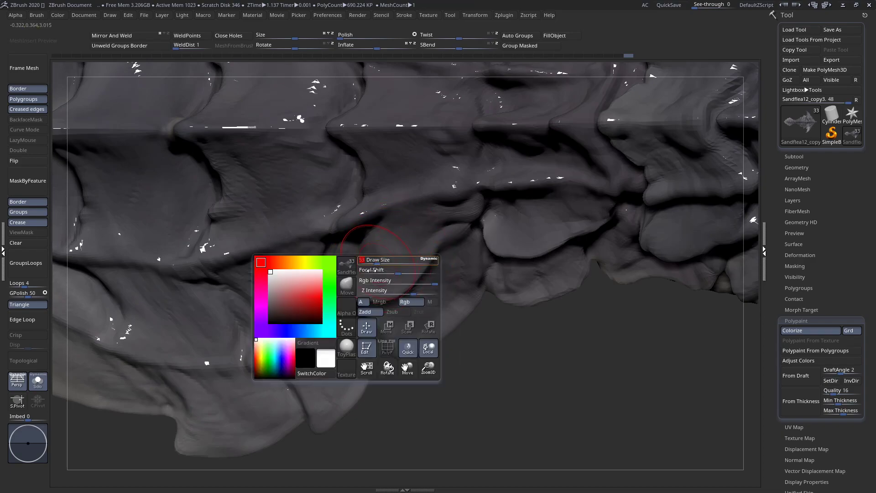
key("space")
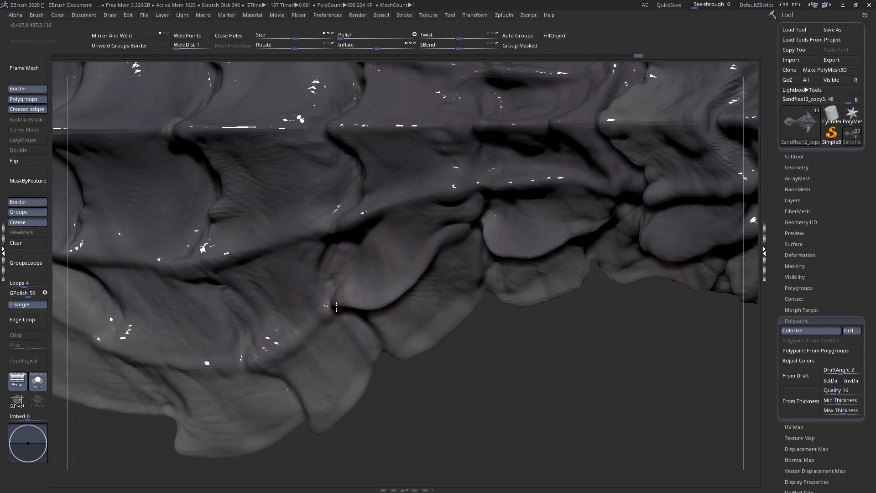
- Define the overlapping edge of the next side plate on the tail fan so it stands out above its neighbour
right_click_drag(336, 306, 297, 157, "ctrl")
mouse_move(338, 263)
right_mouse_down("alt")
mouse_move(356, 242)
mouse_move(375, 264)
mouse_move(323, 304)
mouse_move(340, 352)
mouse_move(354, 327)
mouse_move(330, 295)
mouse_move(319, 309)
right_mouse_up("alt")
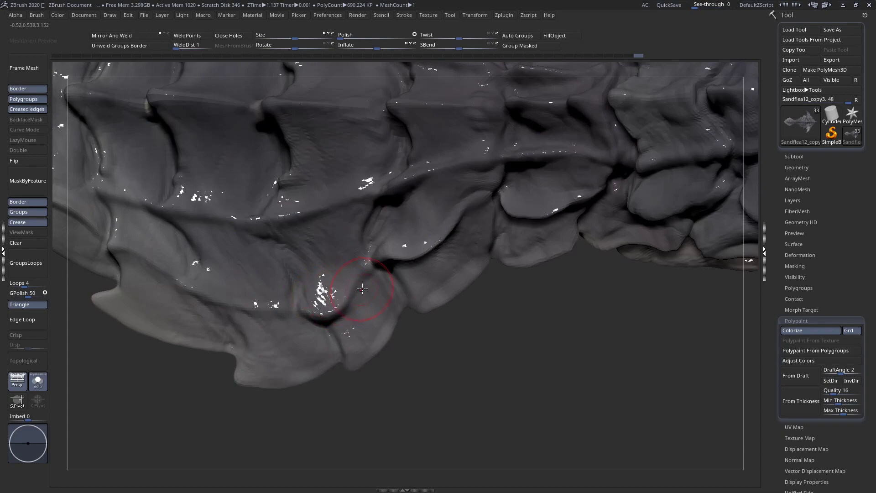
right_click_drag(344, 286, 363, 305)
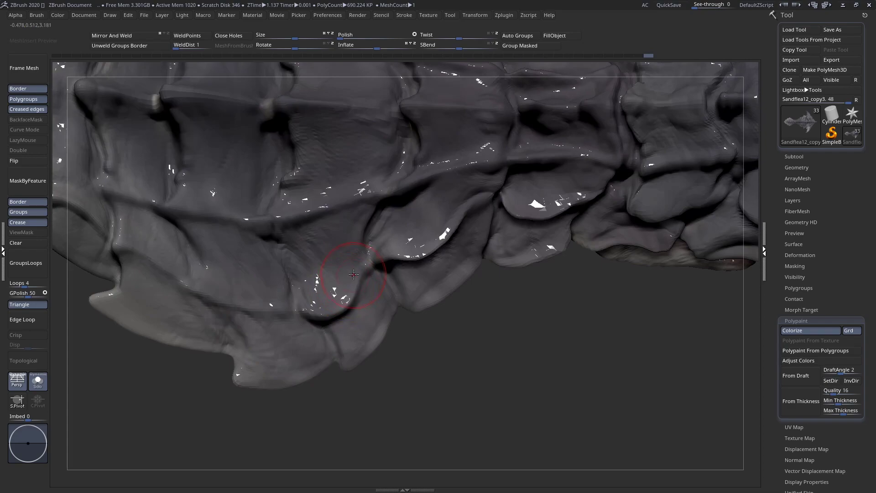
mouse_move(359, 275)
right_mouse_down()
mouse_move(353, 244)
mouse_move(350, 311)
mouse_move(319, 306)
mouse_move(200, 206)
mouse_move(200, 191)
right_mouse_up()
right_click_drag(369, 203, 346, 212, "ctrl")
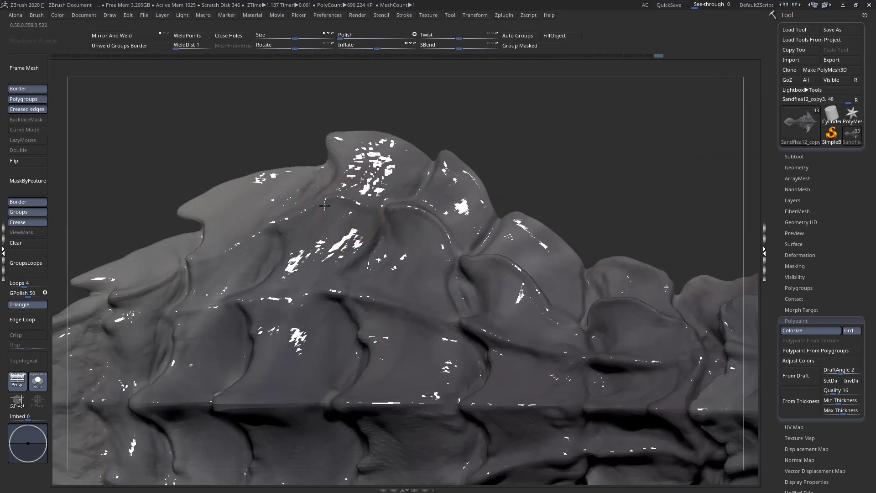
right_click_drag(354, 207, 449, 280)
right_click_drag(236, 211, 313, 167, "alt")
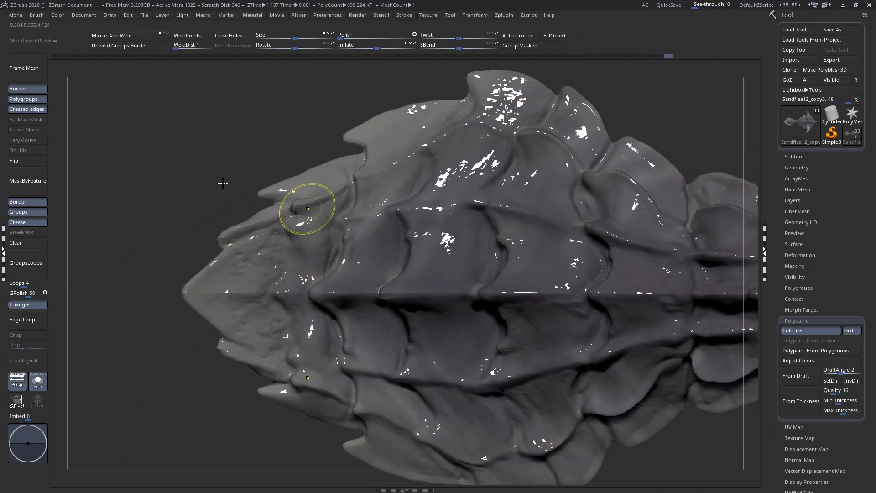
- Adjust the small side plates near the tip of the tail fan
right_click_drag(309, 208, 302, 187, "ctrl")
key("space")
left_click_drag(306, 188, 327, 188)
right_click_drag(315, 244, 228, 178, "ctrl")
- Show all subtools and examine the whole creature's silhouette from the front, back and side
left_click(416, 276)
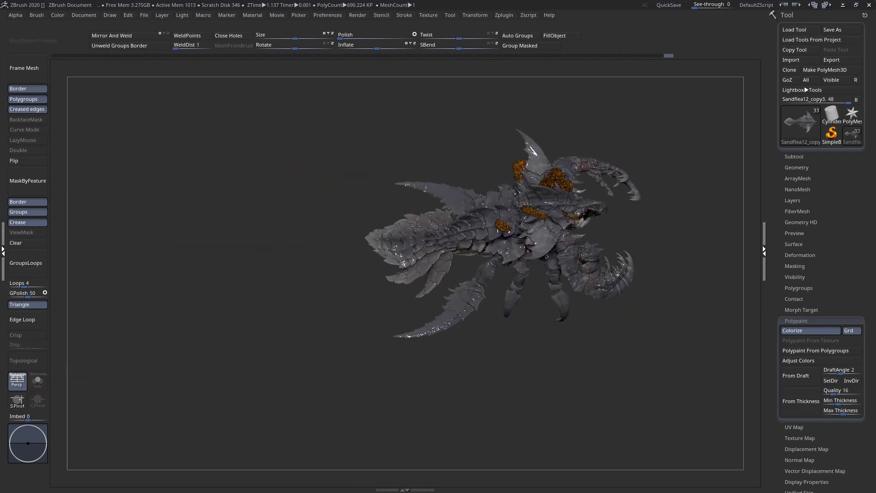
mouse_move(416, 249)
right_mouse_down()
mouse_move(481, 289)
mouse_move(408, 259)
mouse_move(424, 226)
mouse_move(451, 225)
mouse_move(383, 279)
mouse_move(420, 283)
mouse_move(365, 285)
right_mouse_up()
mouse_move(547, 282)
right_mouse_down()
mouse_move(505, 288)
mouse_move(518, 304)
right_mouse_up()
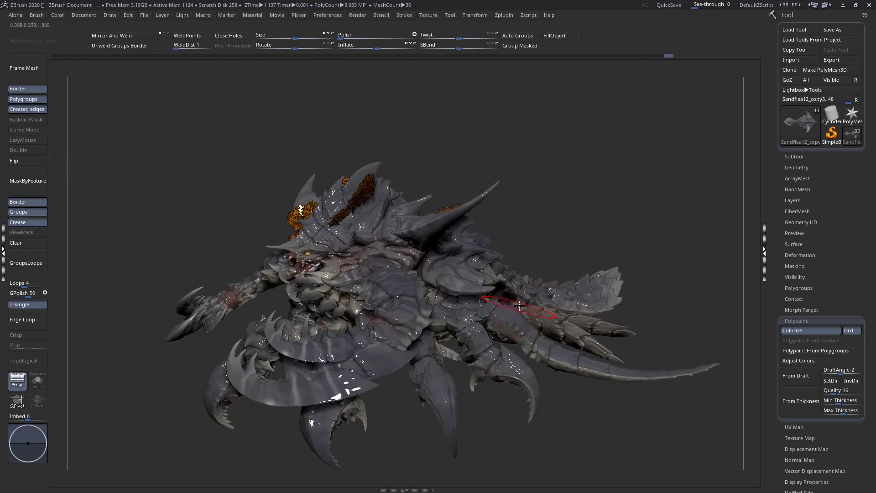
right_click_drag(451, 293, 461, 321)
mouse_move(463, 268)
right_mouse_down("ctrl")
mouse_move(429, 246)
mouse_move(435, 266)
mouse_move(437, 201)
mouse_move(424, 172)
right_mouse_up("ctrl")
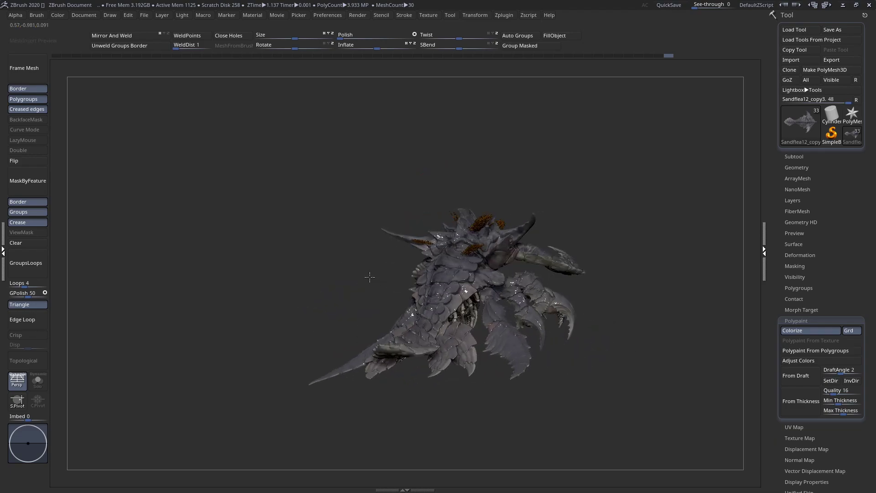
right_click_drag(289, 315, 250, 288)
left_click_drag(250, 288, 449, 273)
right_click_drag(541, 203, 489, 153)
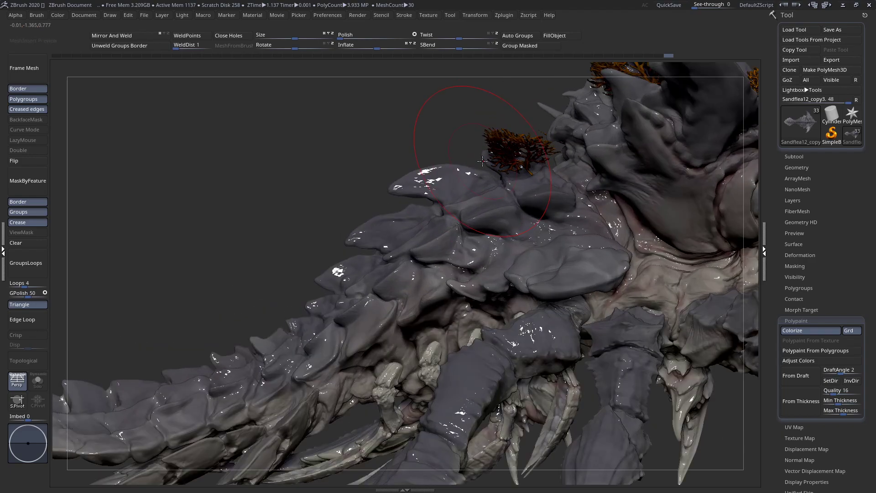
- Isolate the body subtool and pull the dorsal spine closest to the head into a longer shape
left_click(43, 382)
left_click(38, 380)
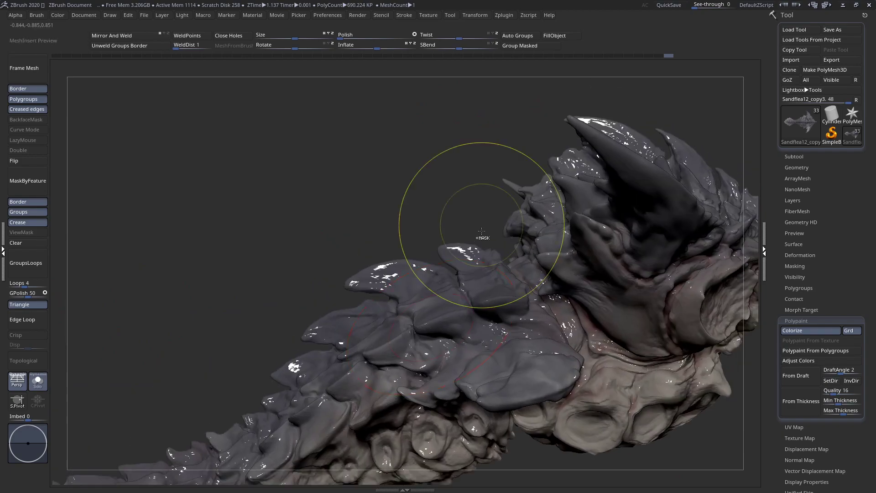
key("space")
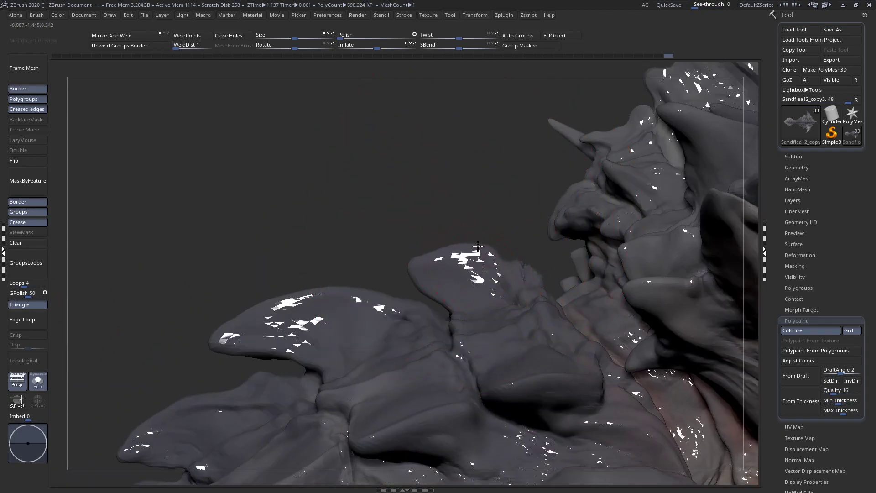
key("space")
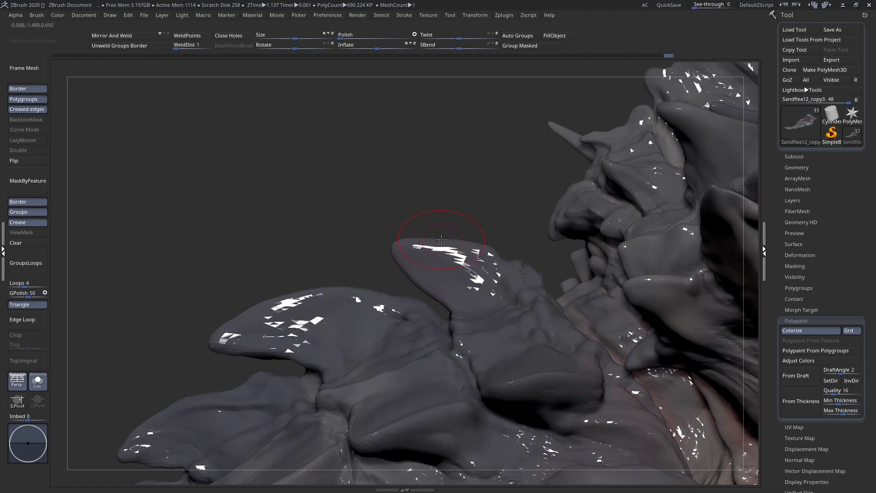
right_click_drag(441, 235, 521, 236)
key("space")
- Refine the width of the dorsal spine closest to the head from behind and lengthen its tip
right_click_drag(438, 254, 434, 297)
key("shift+f")
key("shift+f")
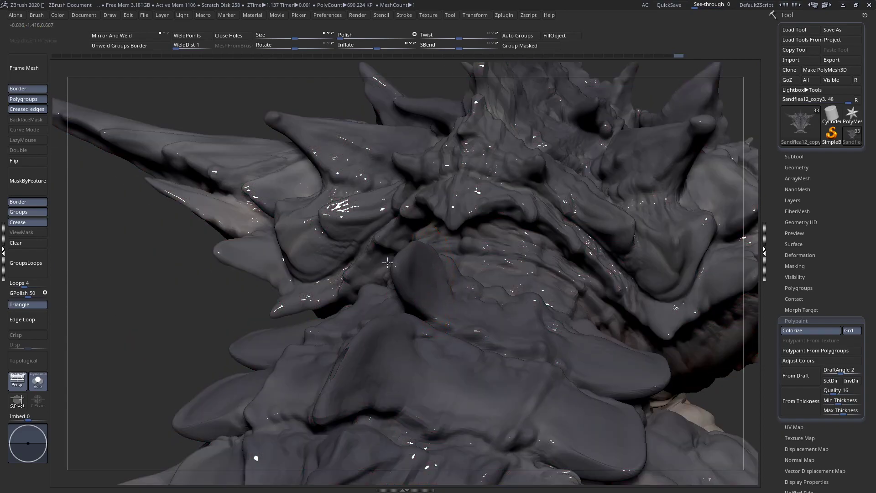
left_click_drag(415, 264, 394, 264)
right_click_drag(408, 262, 407, 254)
left_click_drag(405, 243, 387, 247)
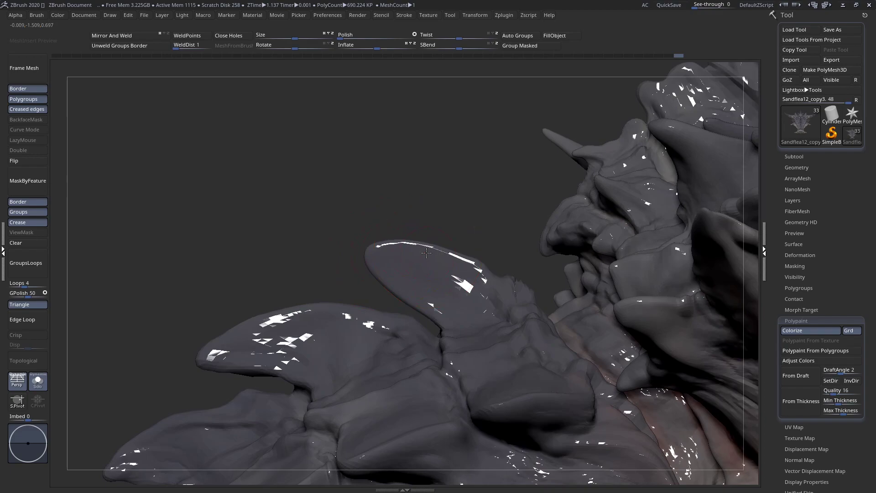
- Reshape the second dorsal spine from the side, lengthening it backward and smoothing its upper curve
mouse_move(473, 271)
right_mouse_down()
mouse_move(465, 281)
mouse_move(471, 276)
mouse_move(443, 274)
right_mouse_up()
key("space")
left_click_drag(292, 313, 291, 307)
mouse_move(343, 305)
left_mouse_down()
mouse_move(327, 302)
mouse_move(363, 282)
mouse_move(353, 288)
left_mouse_up()
left_click_drag(417, 289, 415, 288)
right_click_drag(378, 295, 443, 249, "alt")
left_click_drag(365, 273, 344, 266)
left_click_drag(400, 242, 397, 239)
left_click_drag(347, 264, 337, 262)
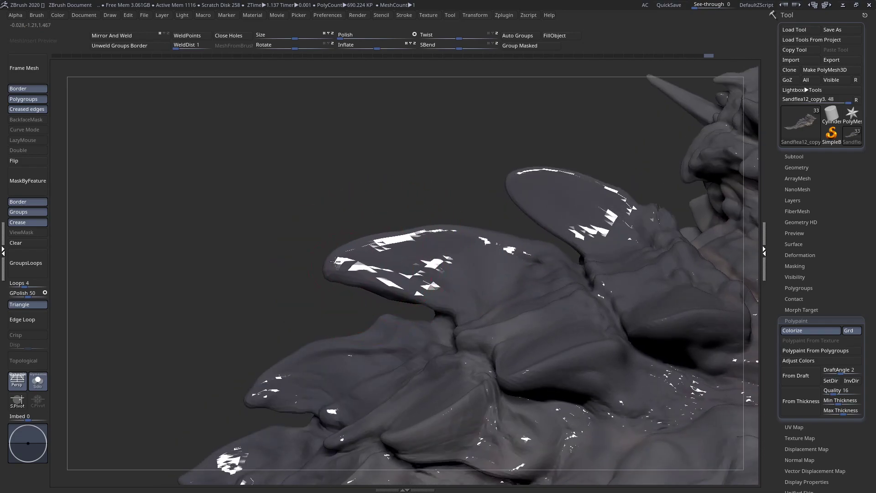
left_click_drag(402, 243, 403, 234)
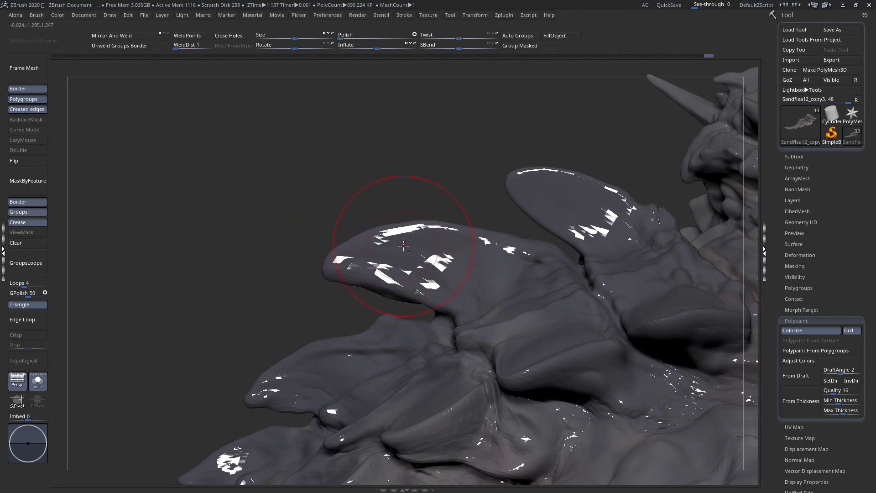
- Raise the second dorsal spine's upper edge and even out its curve toward the tip
right_click_drag(401, 240, 389, 225)
right_click(399, 226)
mouse_move(443, 225)
left_mouse_down()
mouse_move(447, 214)
mouse_move(470, 222)
left_mouse_up()
mouse_move(375, 233)
left_mouse_down()
mouse_move(319, 231)
mouse_move(318, 258)
mouse_move(277, 230)
left_mouse_up()
mouse_move(379, 222)
left_mouse_down()
mouse_move(365, 208)
mouse_move(315, 220)
left_mouse_up()
right_click_drag(388, 244, 219, 158, "ctrl")
right_click_drag(389, 240, 407, 265, "ctrl")
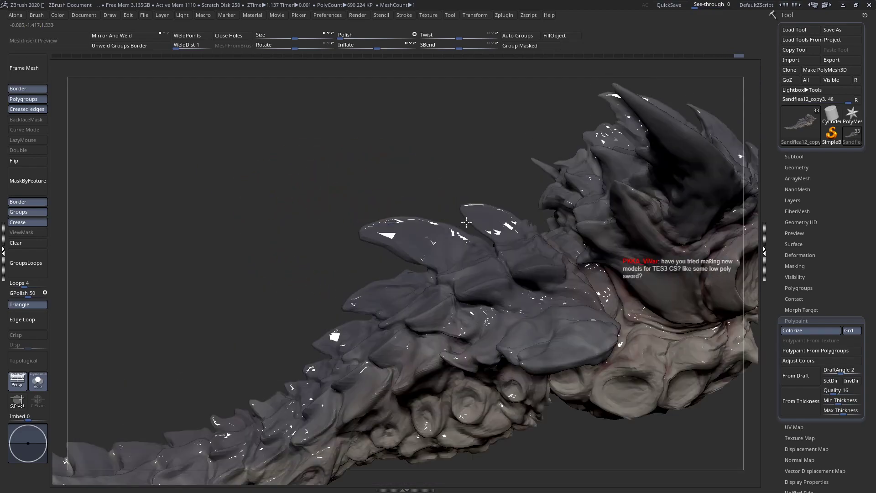
- Refine the tip and upper and lower edges of the dorsal spine closest to the head
right_click_drag(466, 223, 469, 196, "ctrl")
left_click_drag(459, 183, 454, 191)
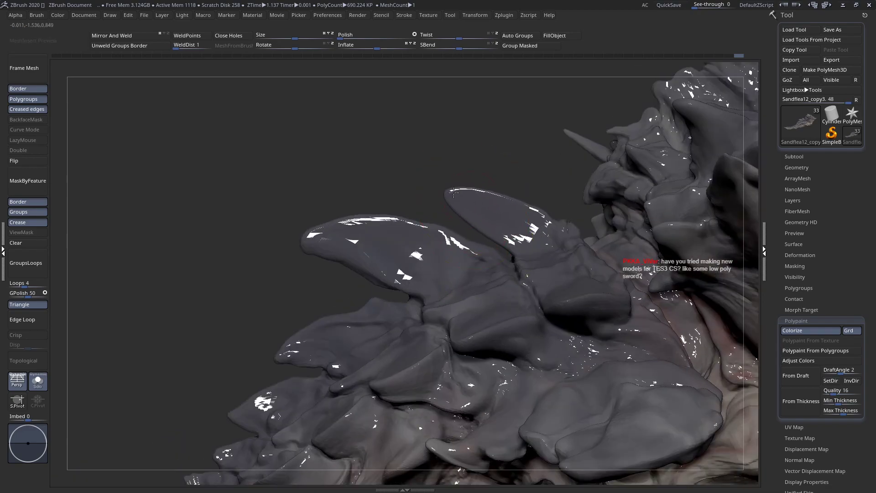
left_click_drag(502, 238, 498, 235)
left_click_drag(514, 199, 475, 188)
left_click_drag(524, 218, 532, 224)
- Narrow the second dorsal spine's tip into a sharper point and clean up its lower edge
left_click_drag(367, 217, 367, 219)
right_click_drag(367, 247, 347, 287, "ctrl")
key("space")
left_click_drag(339, 246, 312, 257)
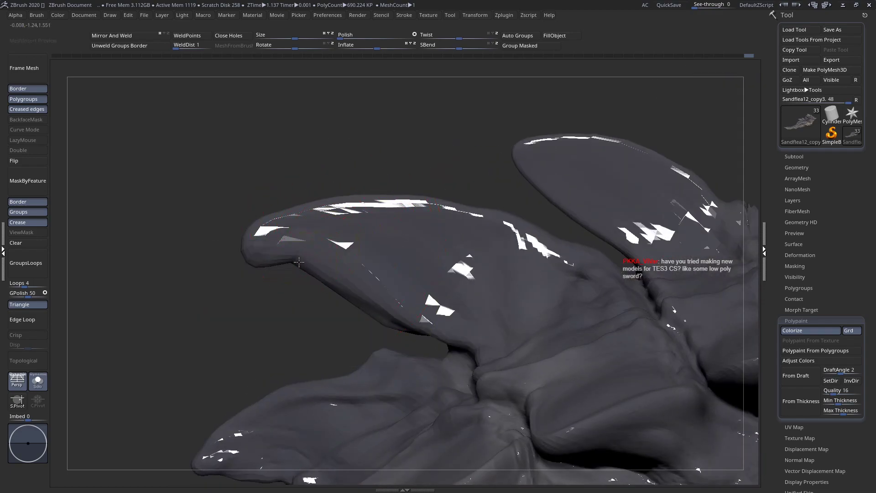
key("space")
left_click_drag(258, 260, 253, 238)
left_click_drag(361, 326, 348, 326)
key("space")
mouse_move(365, 271)
left_mouse_down()
mouse_move(399, 273)
mouse_move(428, 311)
mouse_move(418, 278)
left_mouse_up()
right_click_drag(419, 278, 300, 231)
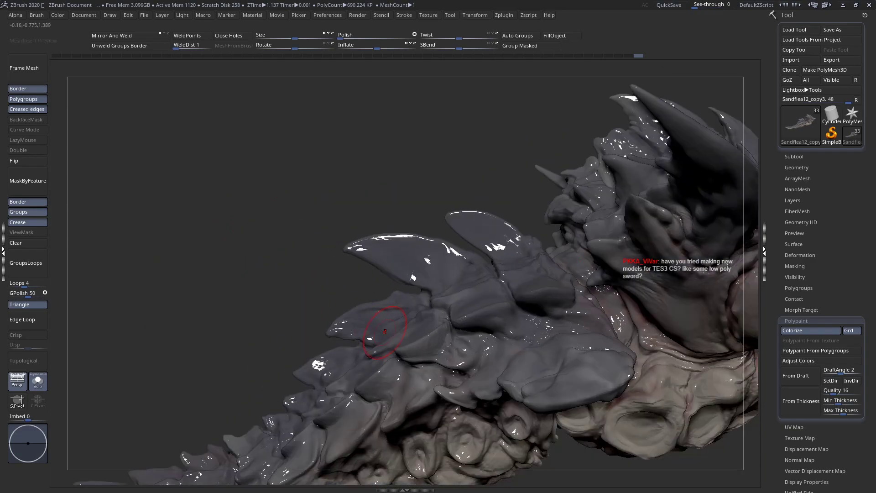
right_click_drag(412, 326, 469, 273, "alt")
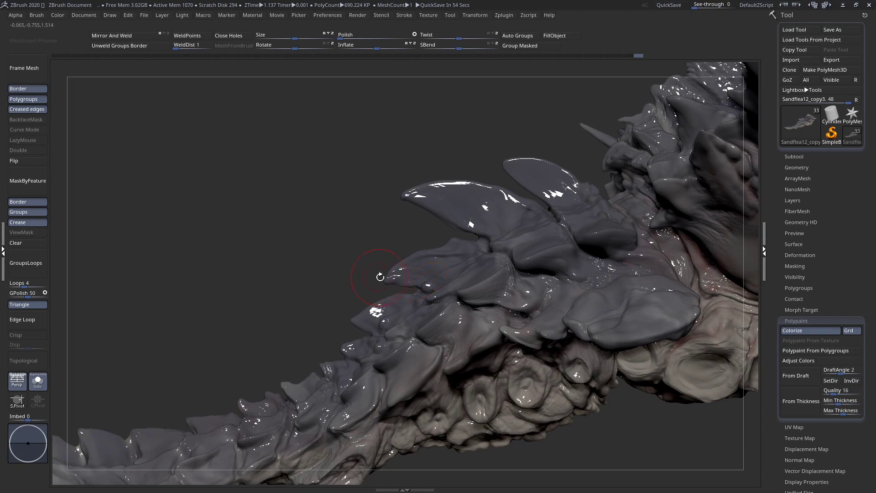
- Pull the third dorsal spine's tip backward and raise its upper edge into a broader, longer blade
scroll(377, 275, "up", 10)
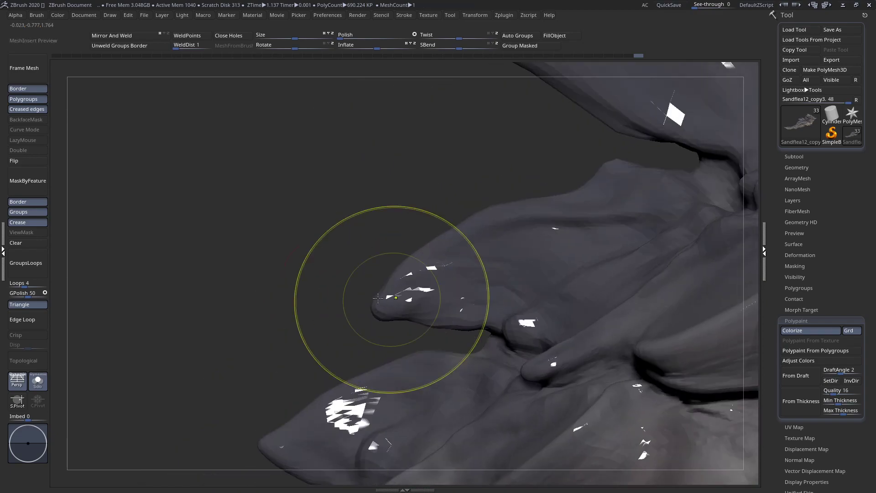
left_click_drag(378, 298, 354, 250)
mouse_move(442, 234)
left_mouse_down()
mouse_move(435, 210)
mouse_move(408, 215)
left_mouse_up()
left_click_drag(364, 268, 344, 259)
right_click_drag(413, 247, 371, 297, "alt")
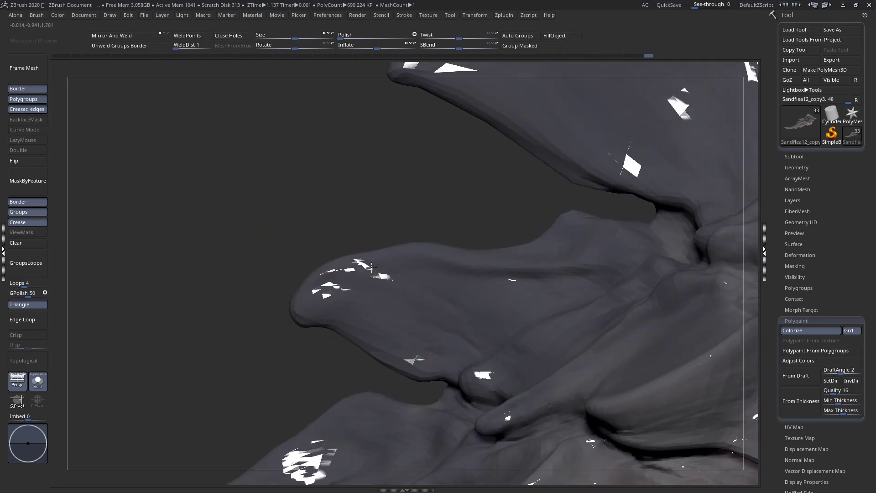
mouse_move(492, 257)
left_mouse_down()
mouse_move(492, 229)
mouse_move(428, 244)
left_mouse_up()
- Draw the third dorsal spine's tip out into a narrower point and straighten its lower edge
key("space")
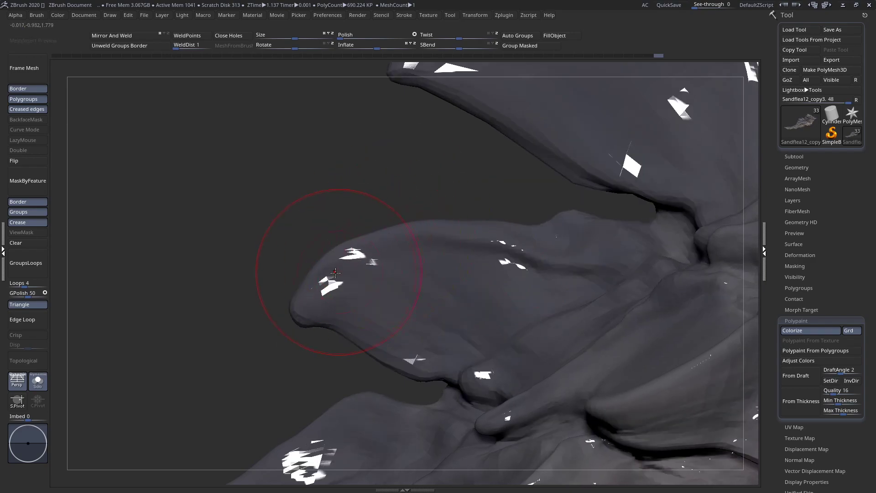
left_click_drag(301, 316, 281, 301)
right_click_drag(392, 276, 341, 270, "ctrl")
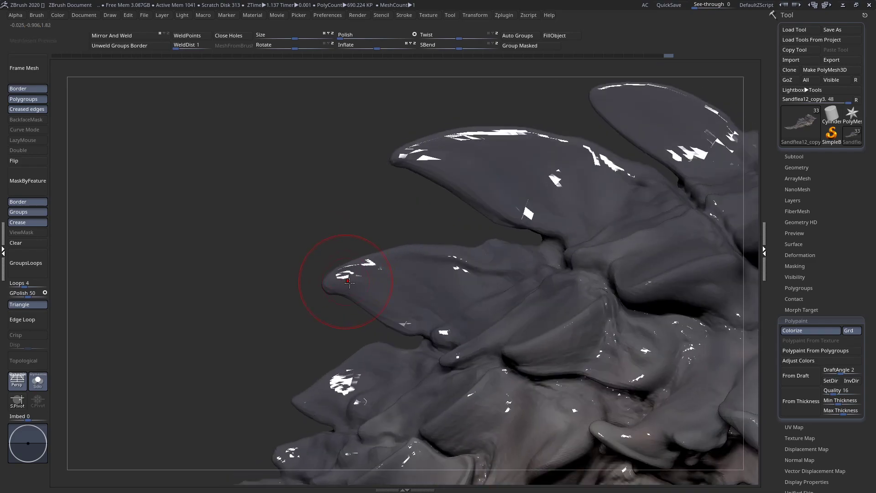
left_click_drag(407, 327, 405, 317)
right_click_drag(375, 311, 361, 369, "ctrl")
key("space")
left_click_drag(327, 259, 321, 259)
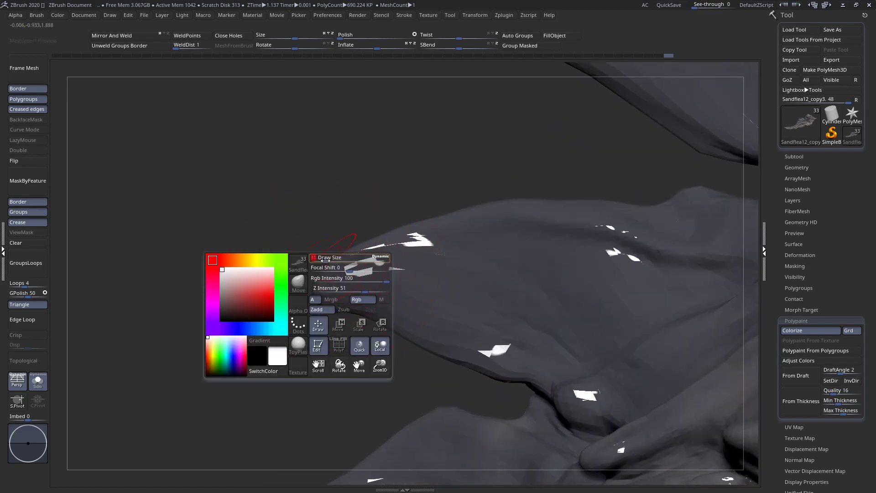
left_click_drag(329, 314, 331, 303)
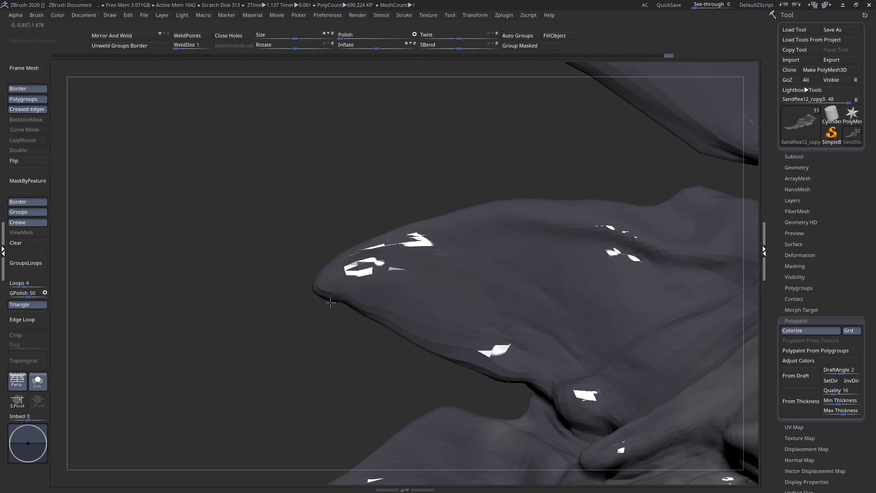
- Refine the third dorsal spine's upper edge into a smoother arc from the tip toward the base
right_click_drag(328, 302, 255, 219, "ctrl")
right_click_drag(381, 252, 339, 265, "alt")
key("space")
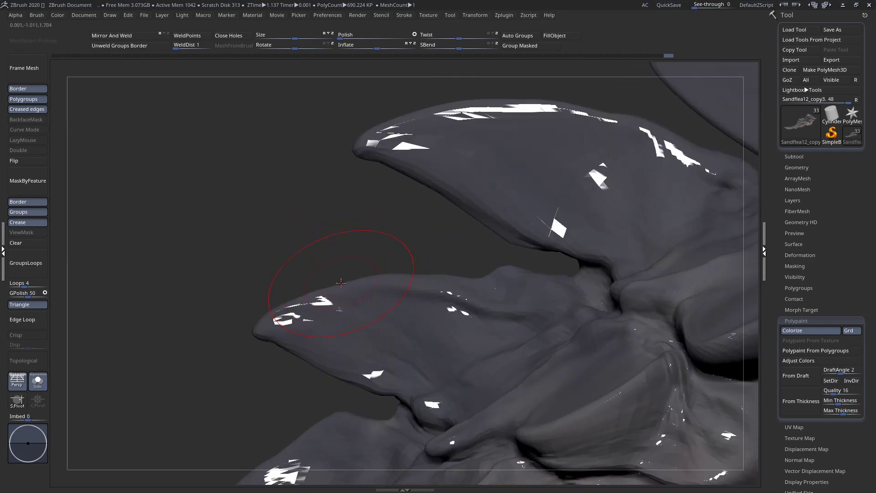
right_click_drag(368, 284, 344, 281, "alt")
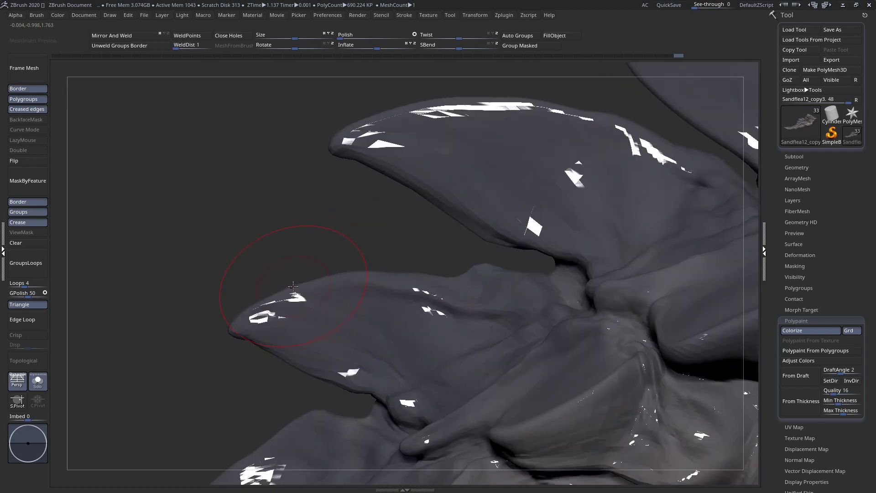
key("space")
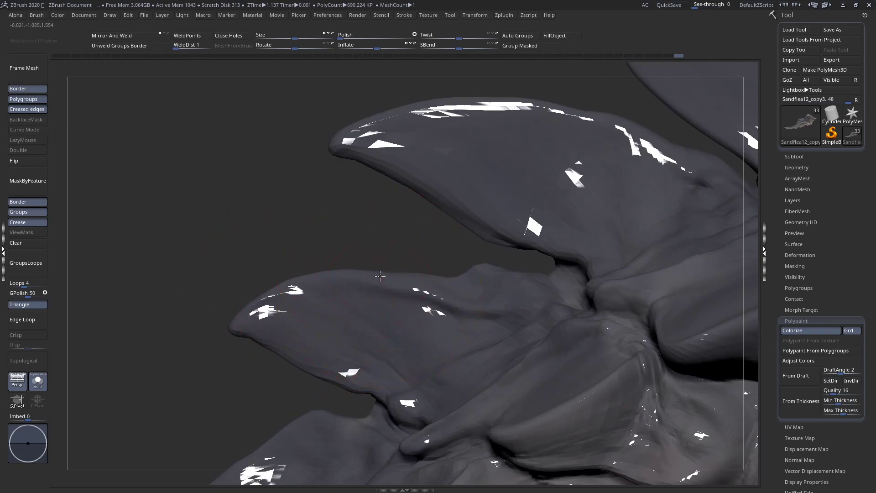
key("space")
right_click_drag(381, 268, 528, 217, "ctrl")
right_click_drag(384, 289, 396, 289)
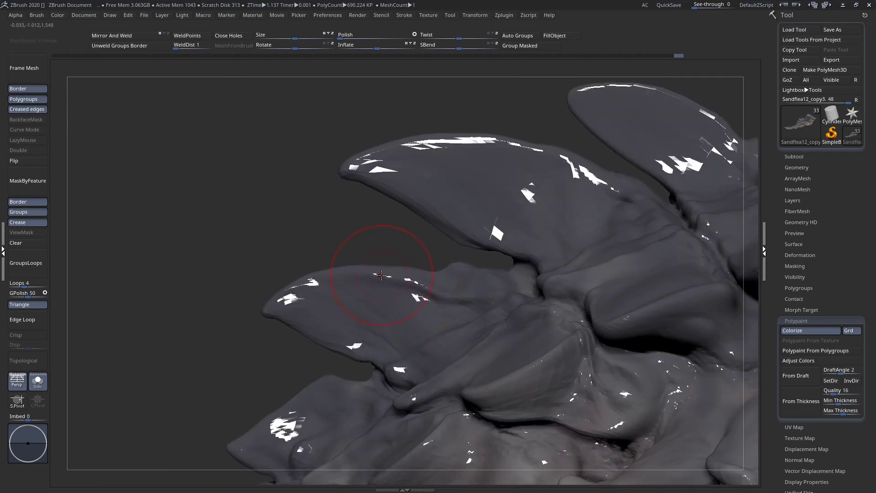
- Extend the third dorsal spine's tip slightly backward and lift the middle of its upper edge
mouse_move(337, 265)
right_mouse_down("ctrl")
mouse_move(250, 252)
mouse_move(377, 313)
right_mouse_up("ctrl")
key("space")
left_click_drag(340, 271, 350, 271)
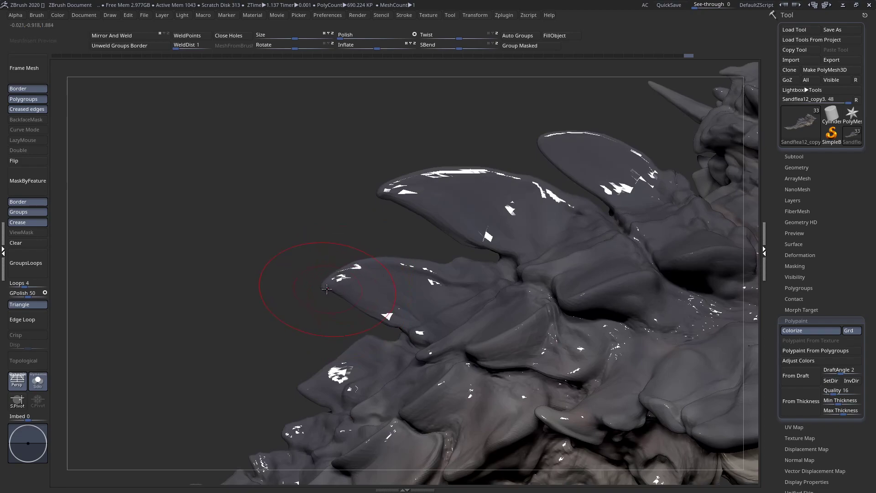
left_click_drag(394, 271, 402, 268)
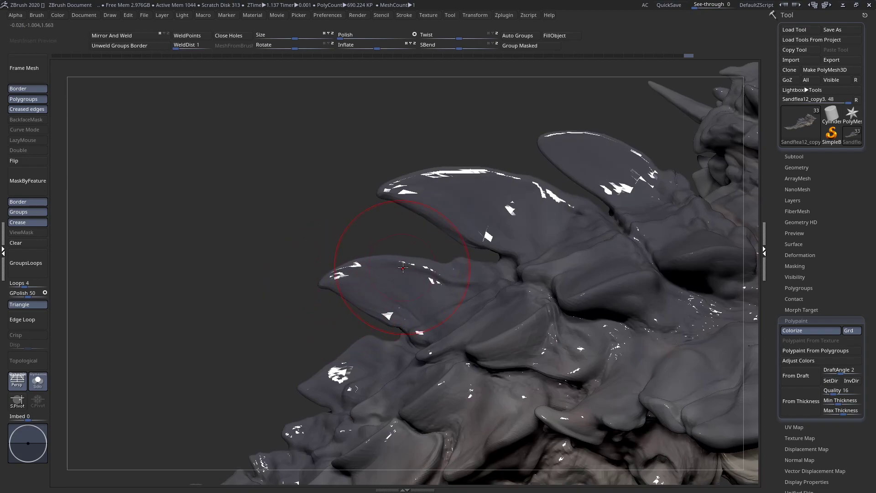
- Pull the fourth dorsal spine's tip outward and refine its lower edge and side surface
mouse_move(435, 269)
right_mouse_down("ctrl")
mouse_move(328, 258)
mouse_move(330, 242)
mouse_move(438, 272)
mouse_move(453, 315)
right_mouse_up("ctrl")
key("space")
left_click_drag(445, 273, 470, 298)
key("space")
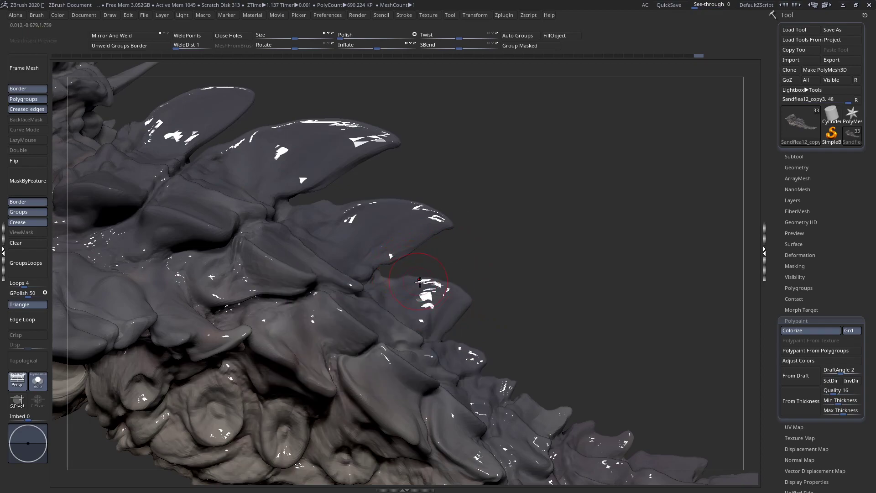
mouse_move(418, 290)
right_mouse_down()
mouse_move(384, 342)
mouse_move(329, 297)
mouse_move(424, 303)
right_mouse_up()
key("space")
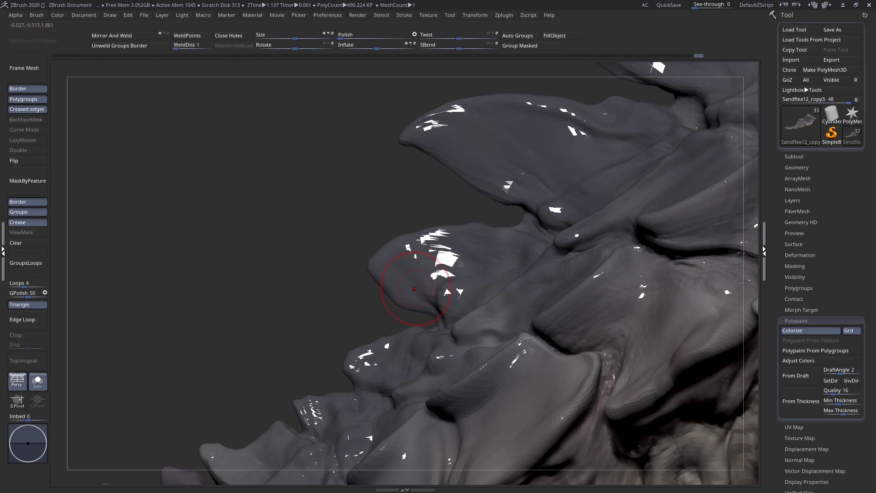
key("space")
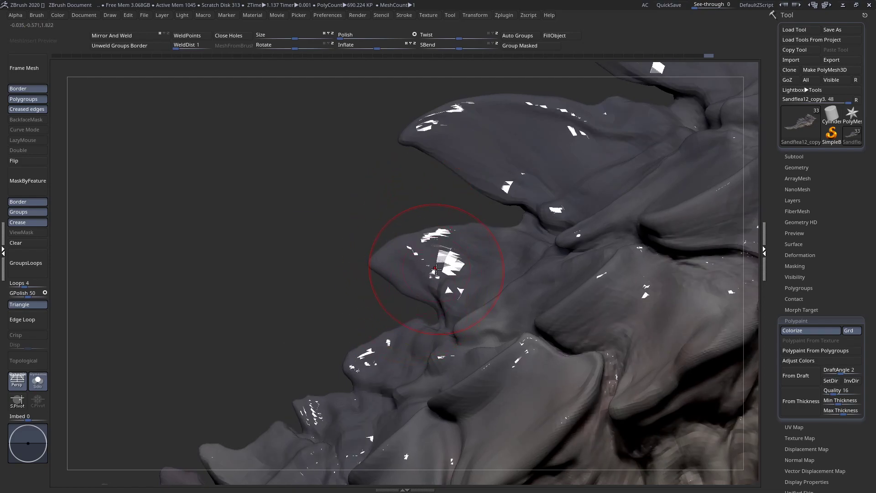
key("space")
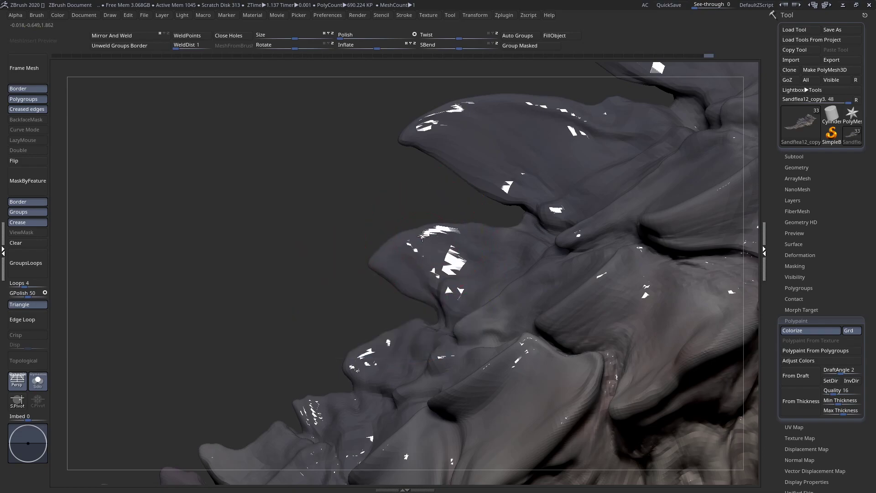
- Shape the fourth dorsal spine's upper edge and undercut its lower edge to form a pointed hook
mouse_move(430, 260)
right_mouse_down()
mouse_move(607, 260)
mouse_move(604, 249)
mouse_move(434, 256)
mouse_move(440, 196)
right_mouse_up()
key("space")
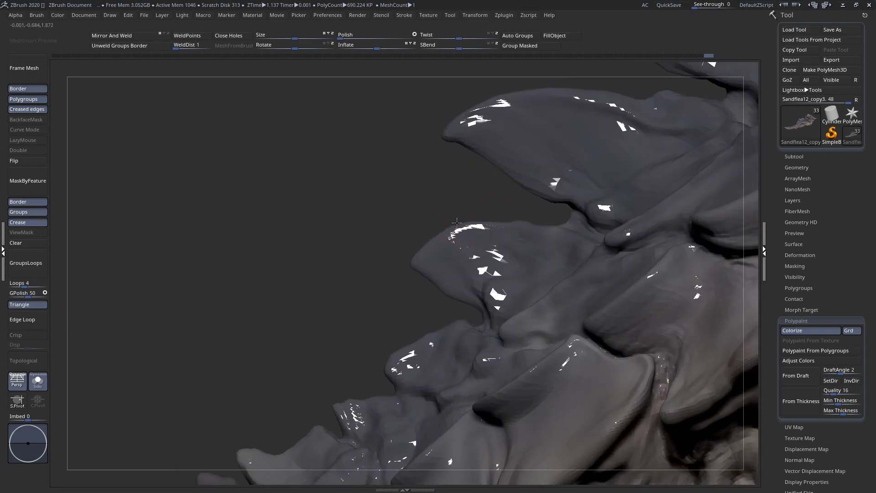
key("space")
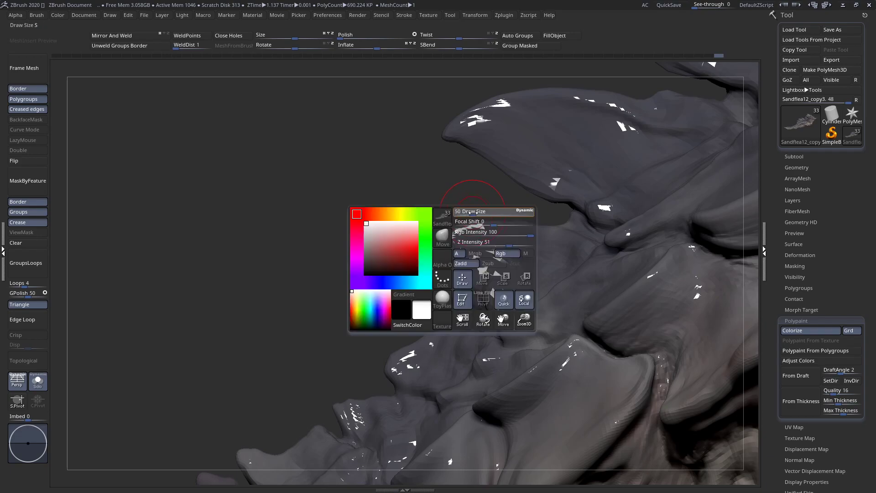
left_click_drag(441, 284, 446, 273)
- Pull the fifth dorsal spine outward and carve its lower edge into a hooked, backward-pointing tip
right_click_drag(445, 274, 559, 277, "ctrl")
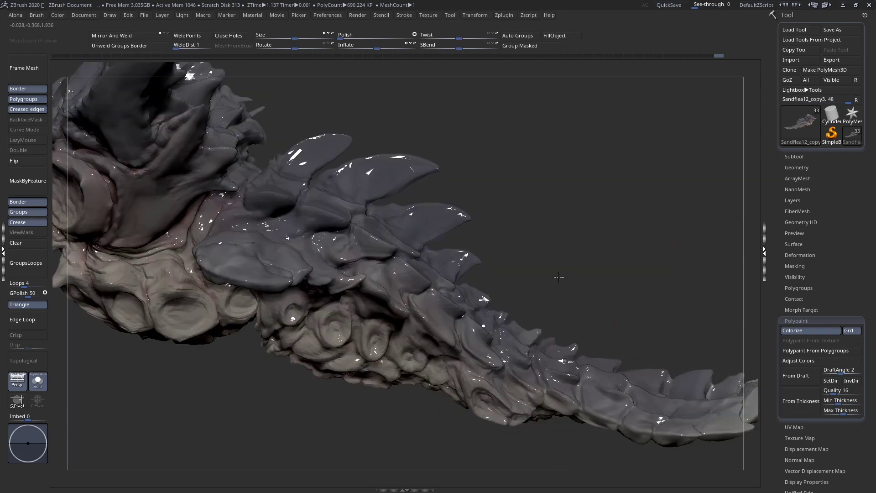
right_click_drag(496, 272, 522, 329, "ctrl")
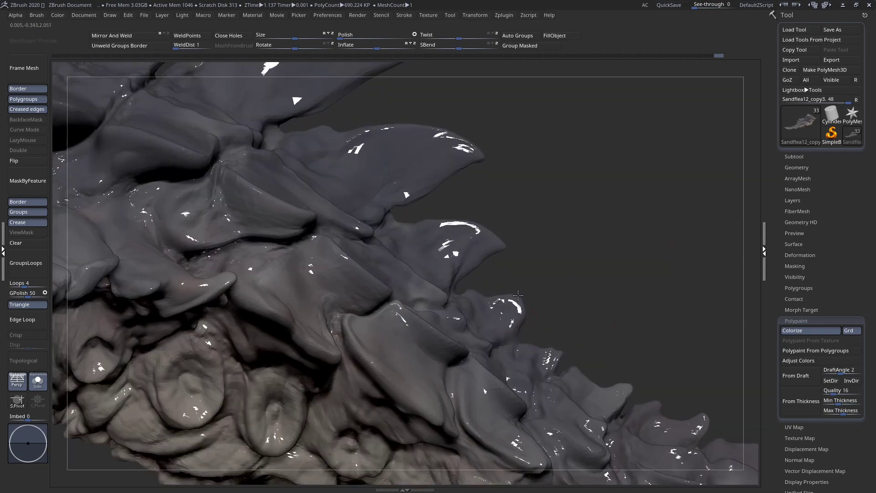
left_click_drag(493, 297, 518, 302)
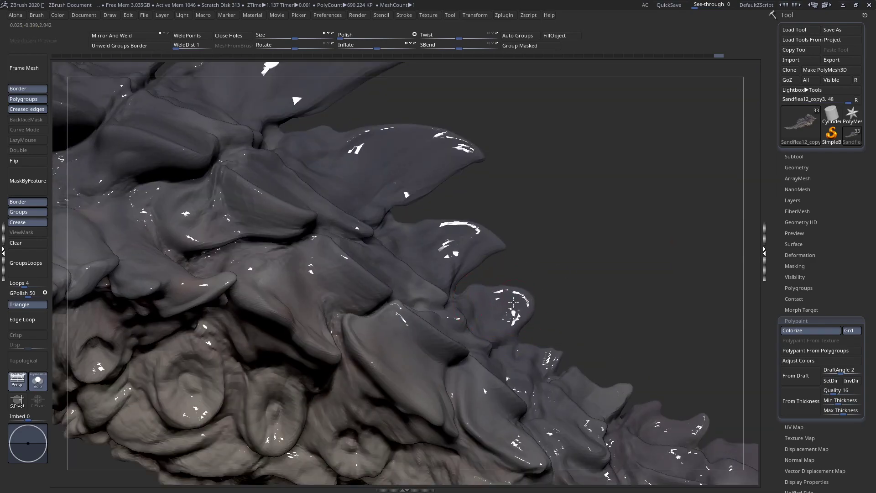
key("space")
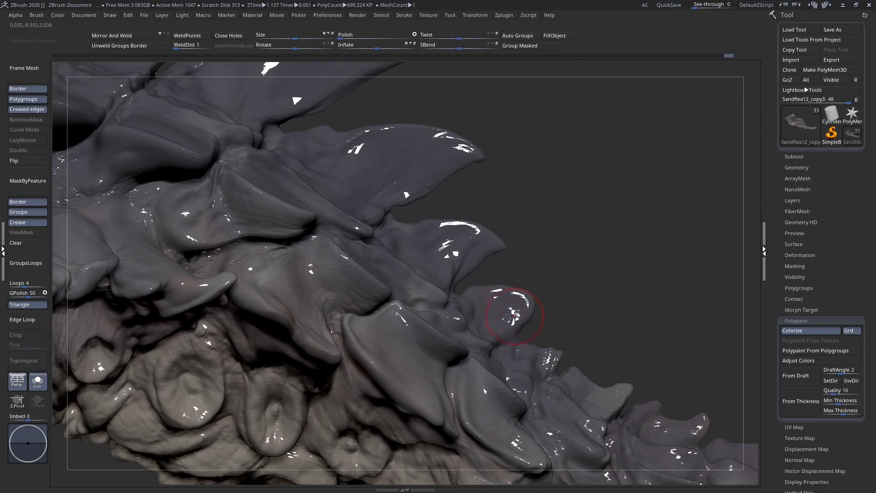
mouse_move(526, 320)
left_mouse_down()
mouse_move(516, 314)
mouse_move(531, 306)
left_mouse_up()
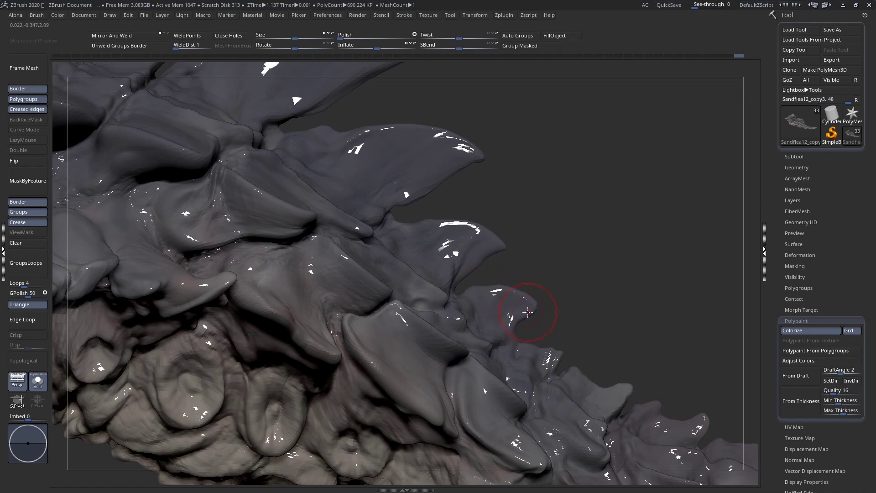
right_click_drag(489, 286, 409, 301)
left_click_drag(429, 296, 421, 304)
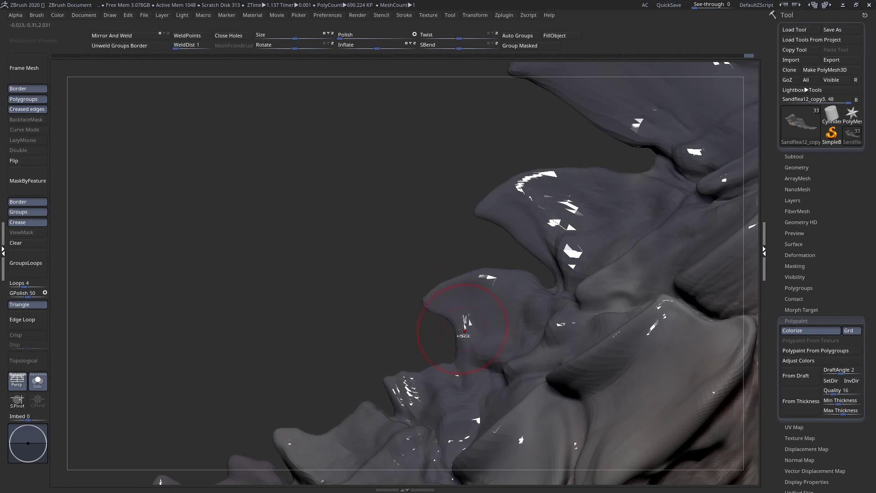
- Display all parts of the creature and check how the reshaped dorsal spines read in the overall silhouette
key("f")
right_click_drag(476, 312, 530, 297)
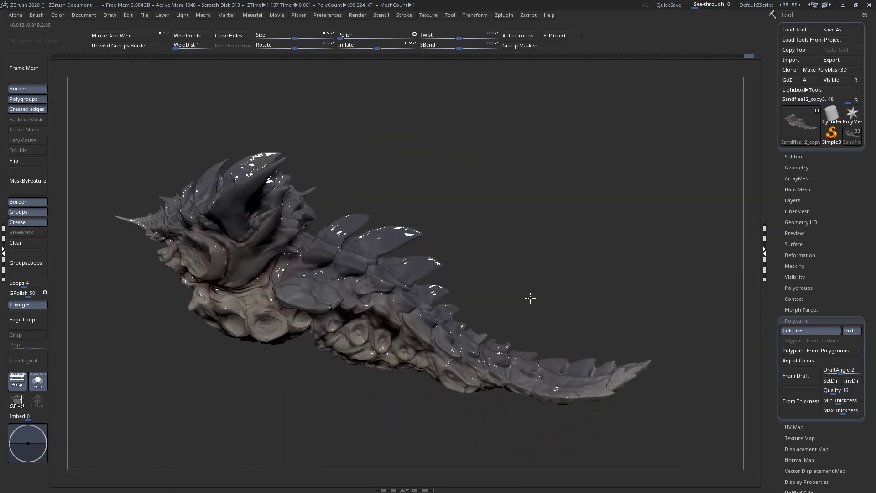
left_click(34, 391)
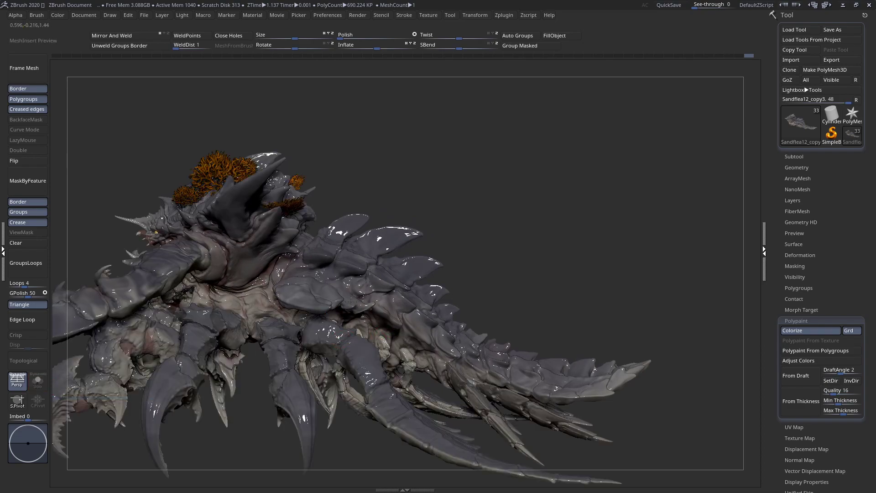
key("f")
right_click_drag(391, 331, 294, 297)
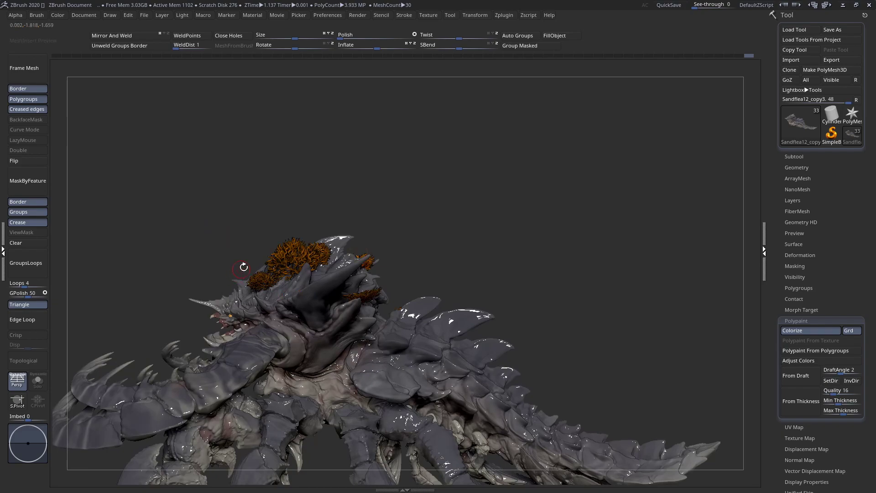
right_click_drag(373, 286, 70, 402)
- Isolate the body again and try lengthening the large spine above the head, pulling its tip up and backward
left_click(37, 380)
right_click_drag(399, 265, 341, 319, "ctrl")
key("space")
mouse_move(354, 263)
left_mouse_down()
mouse_move(361, 265)
mouse_move(339, 254)
left_mouse_up()
mouse_move(410, 258)
left_mouse_down()
mouse_move(340, 247)
mouse_move(312, 230)
mouse_move(396, 242)
mouse_move(360, 230)
mouse_move(370, 232)
mouse_move(462, 256)
mouse_move(456, 264)
left_mouse_up()
key("space")
mouse_move(365, 225)
left_mouse_down()
mouse_move(370, 220)
mouse_move(334, 215)
mouse_move(276, 169)
mouse_move(305, 206)
left_mouse_up()
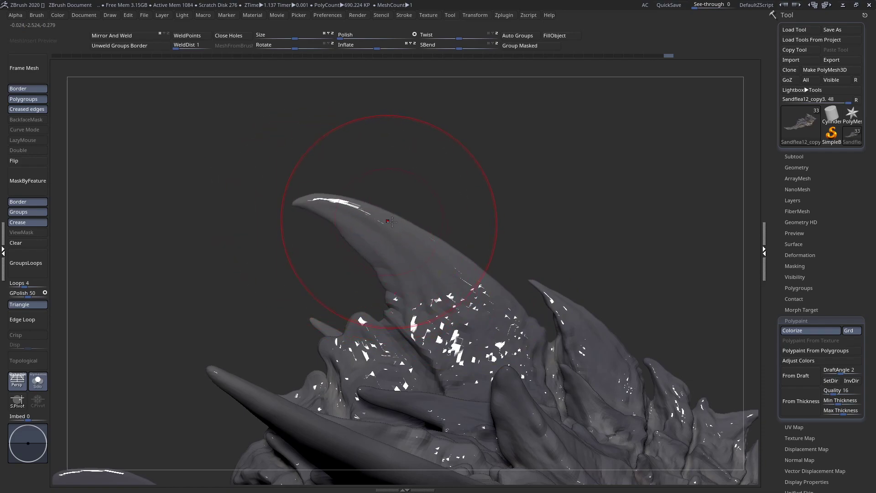
- Raise the large head spine's upper edge on both side views to give it a fuller, curved profile
left_click_drag(389, 222, 395, 215)
left_click_drag(447, 240, 453, 230)
right_click_drag(457, 257, 503, 267)
left_click_drag(504, 266, 485, 242)
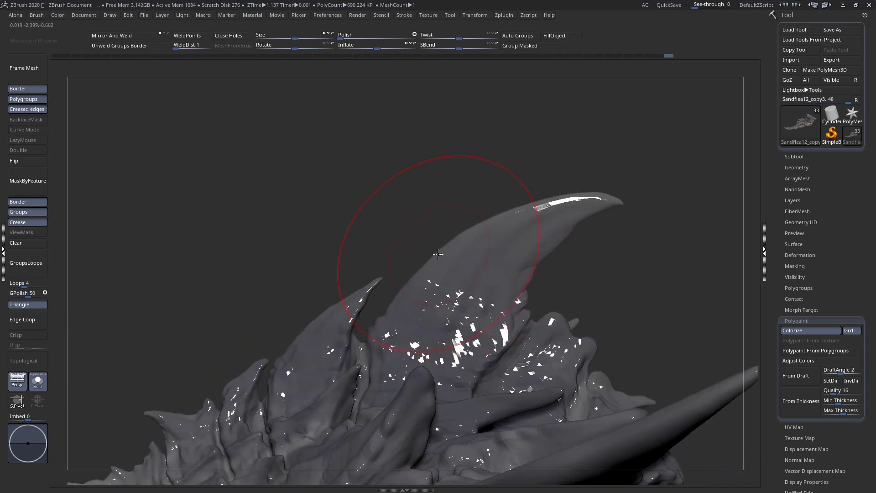
left_click_drag(544, 203, 557, 198)
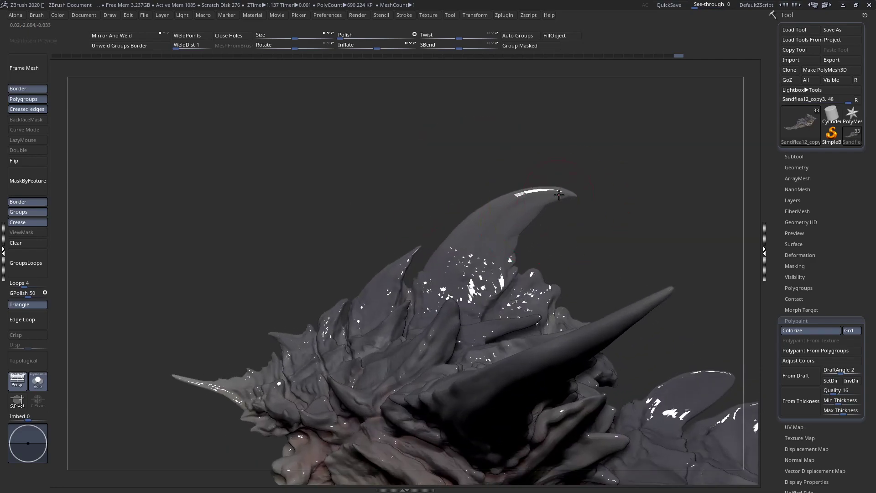
- Reshape the smaller spine in front of the large head spine, pushing out its front edge
key("space")
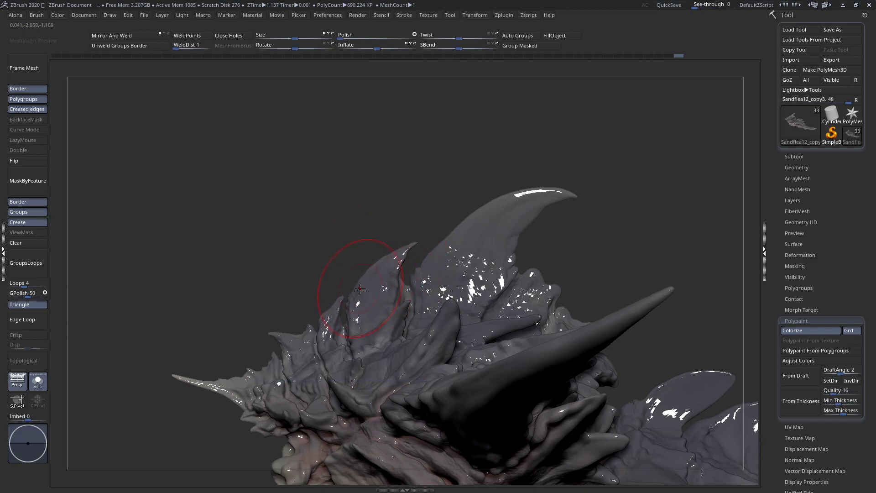
mouse_move(331, 291)
right_mouse_down("ctrl")
mouse_move(329, 307)
mouse_move(330, 267)
right_mouse_up("ctrl")
right_click_drag(442, 280, 606, 292)
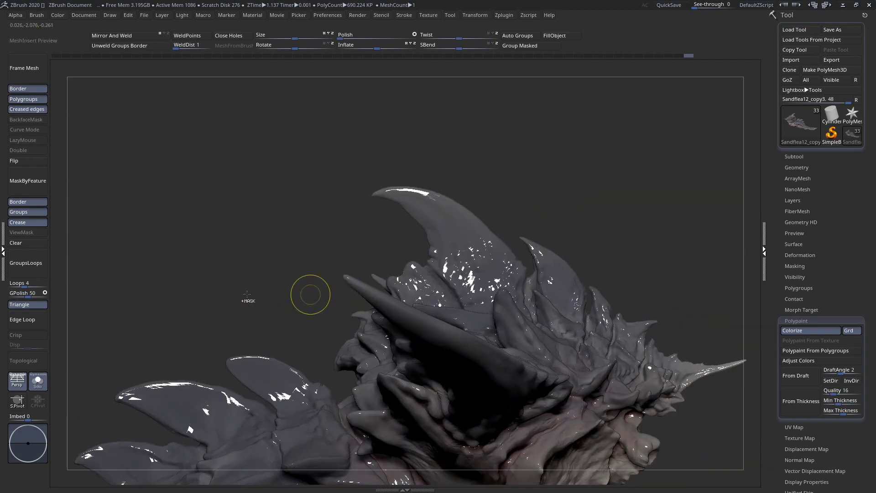
- Display all parts of the creature again and undo the recent reshaping of the head spines
right_click_drag(266, 294, 191, 326, "ctrl")
left_click(38, 382)
right_click_drag(231, 420, 400, 88)
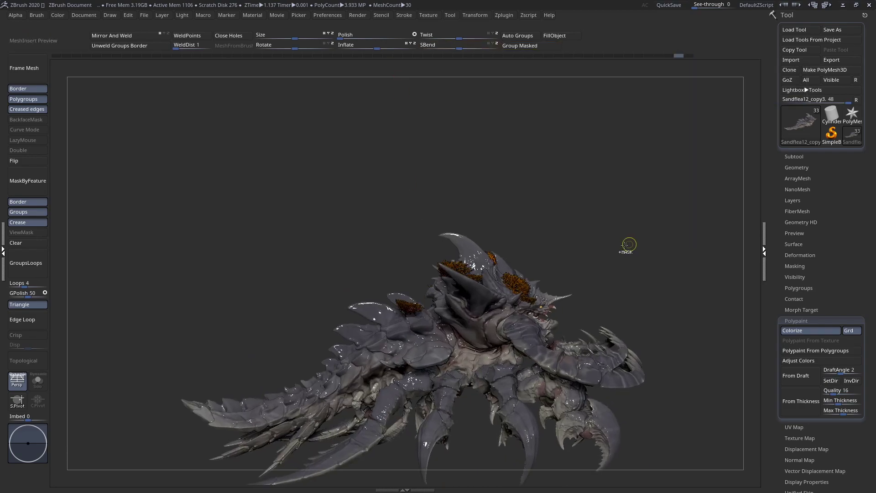
key("ctrl+z")
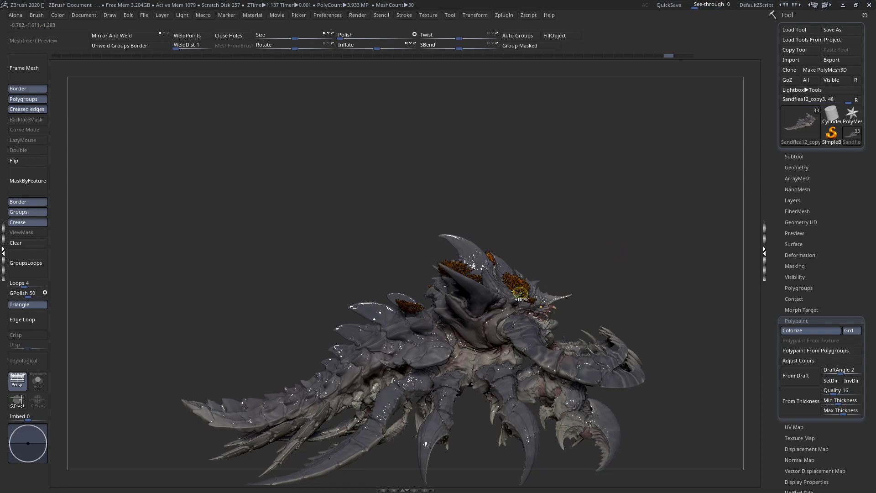
key("ctrl+z")
key("ctrl+z")
key("ctrl+z")
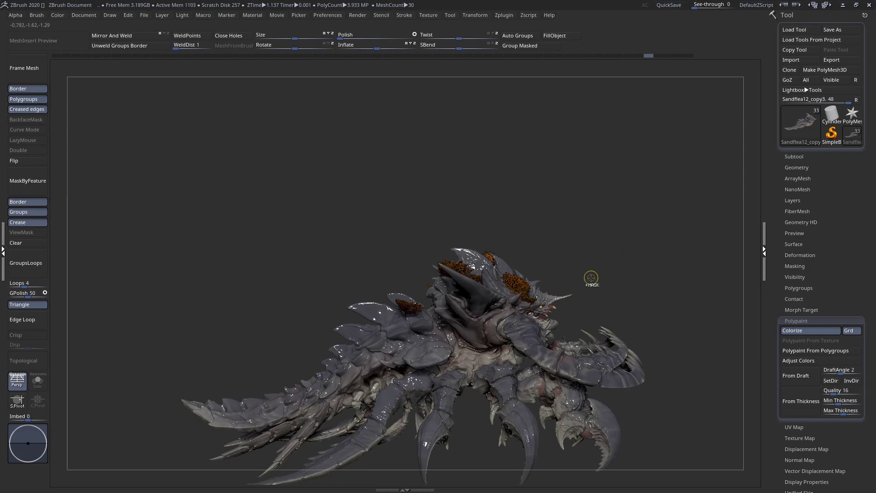
- Adjust the Move brush size and pull the large head spine's tip slightly up and backward
left_click_drag(582, 281, 469, 299)
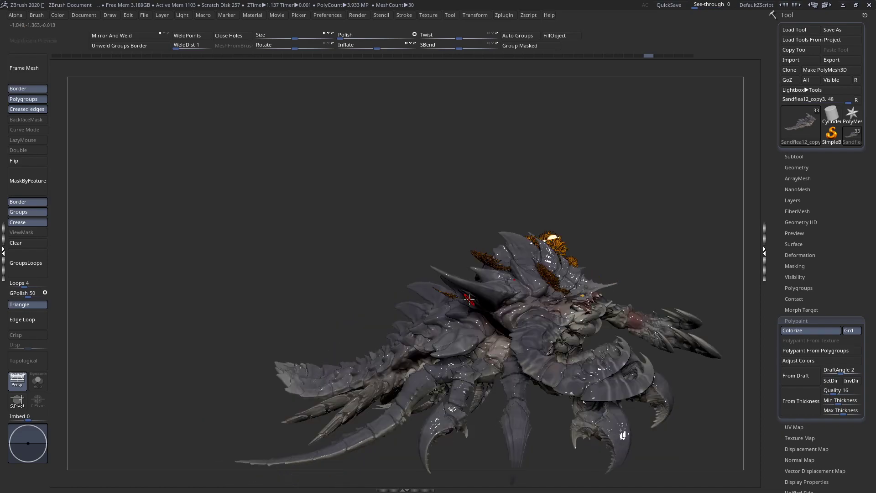
right_click_drag(469, 299, 467, 245)
key("space")
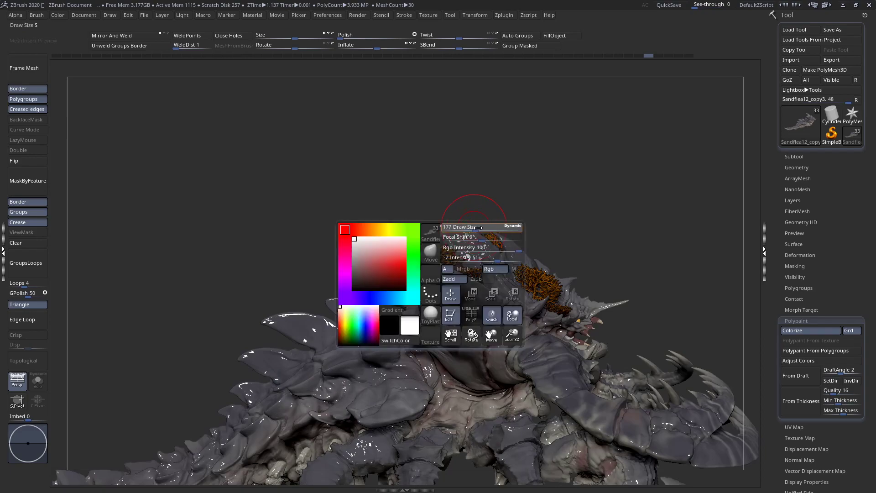
mouse_move(500, 230)
left_mouse_down()
mouse_move(513, 231)
mouse_move(503, 231)
left_mouse_up()
left_click_drag(433, 222, 424, 217)
left_click(429, 247)
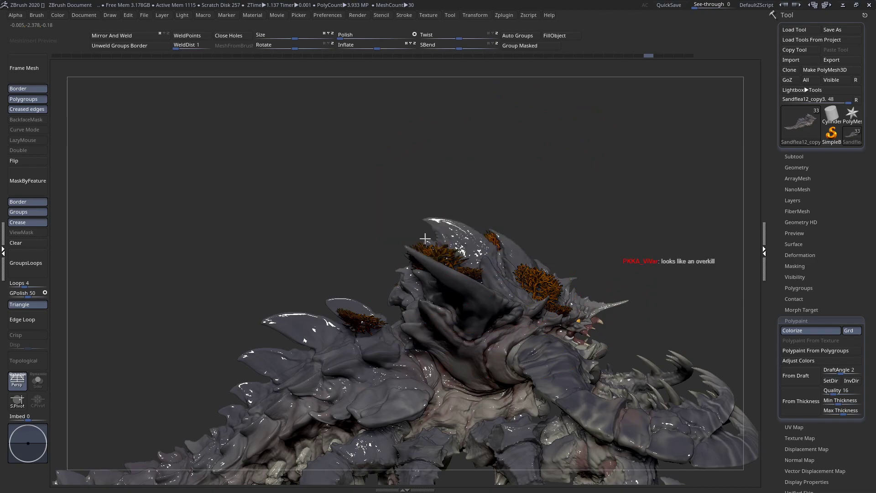
- Pull the small spikes on the neck behind the large head spine backward with a resized brush
right_click(425, 224)
key("s")
left_click_drag(392, 254, 379, 253)
right_click(378, 250)
left_click_drag(379, 250, 375, 251)
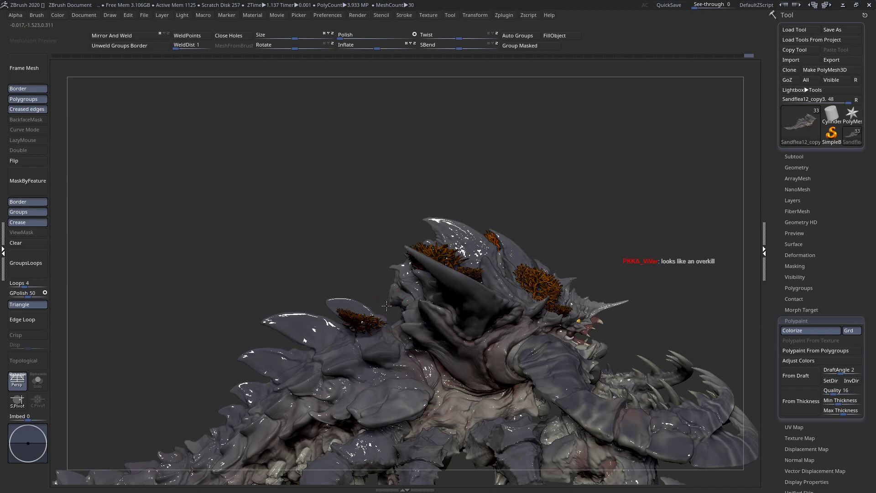
- Examine the creature's side silhouette from close up and far away, focusing on the head spines
key("space")
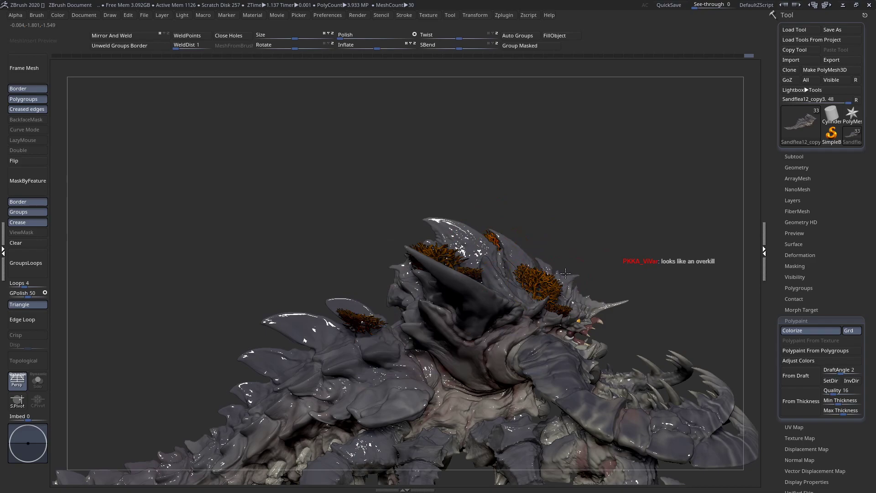
right_click_drag(558, 274, 465, 282)
mouse_move(490, 255)
right_mouse_down("ctrl")
mouse_move(432, 260)
mouse_move(549, 292)
mouse_move(630, 295)
right_mouse_up("ctrl")
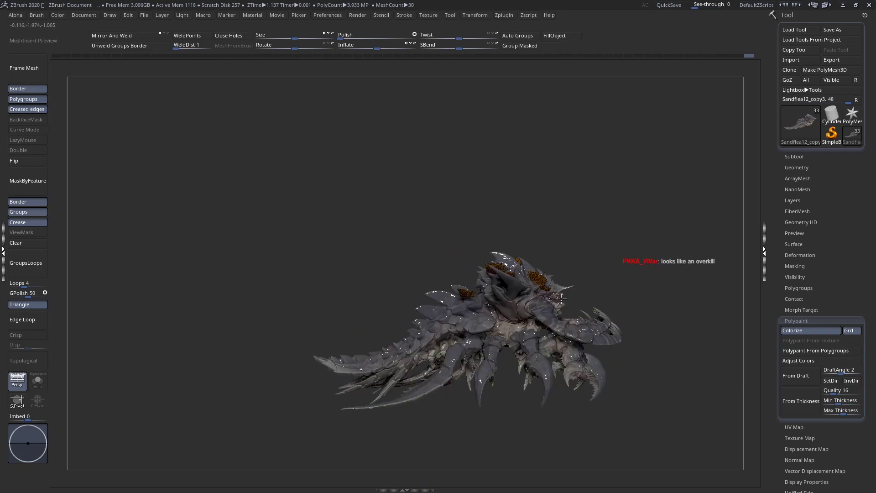
right_click_drag(561, 298, 496, 268, "ctrl")
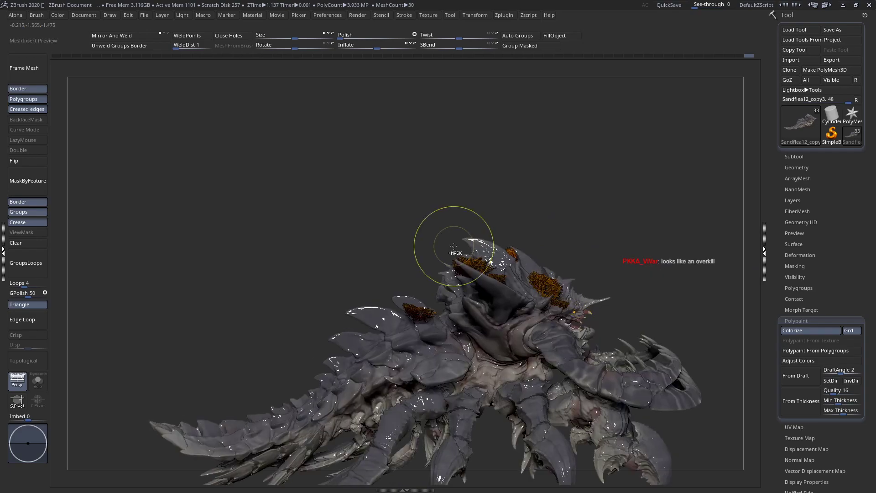
right_click_drag(560, 280, 590, 317, "ctrl")
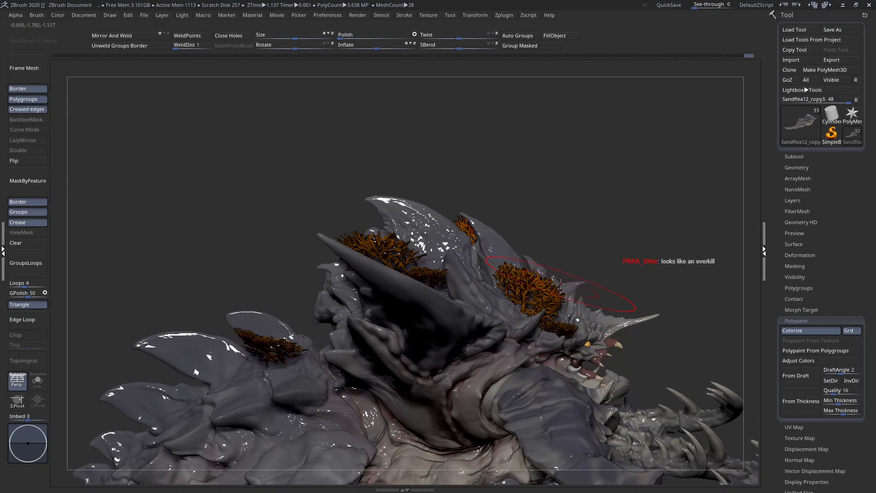
right_click_drag(560, 285, 476, 250, "ctrl")
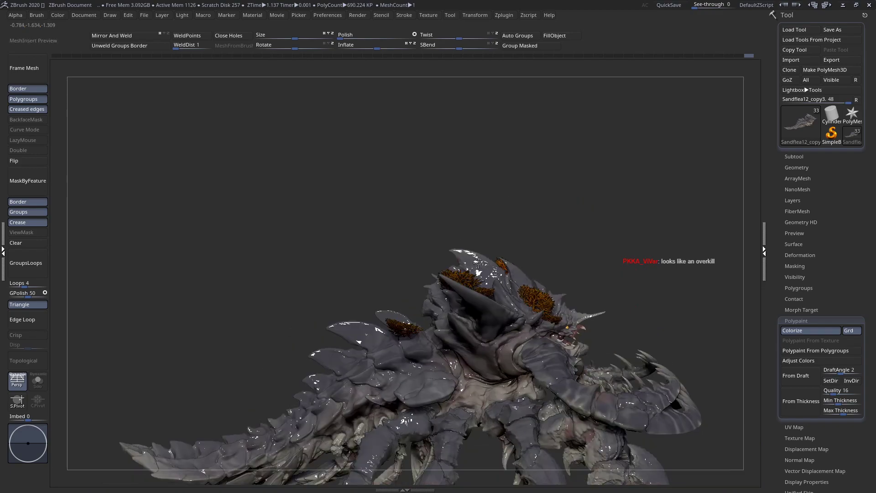
left_click_drag(475, 251, 493, 261)
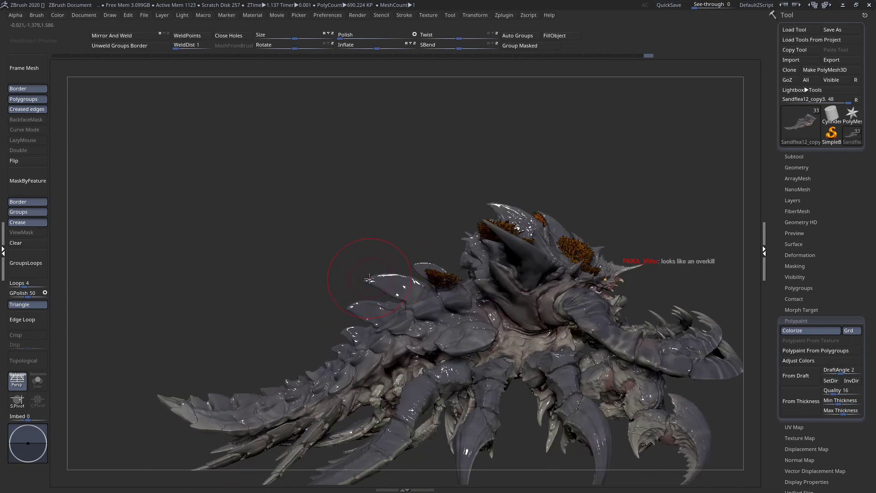
- Reshape the spines along the middle of the back, lowering their tips for a smoother stepped profile
key("space")
left_click(374, 281, "alt")
key("space")
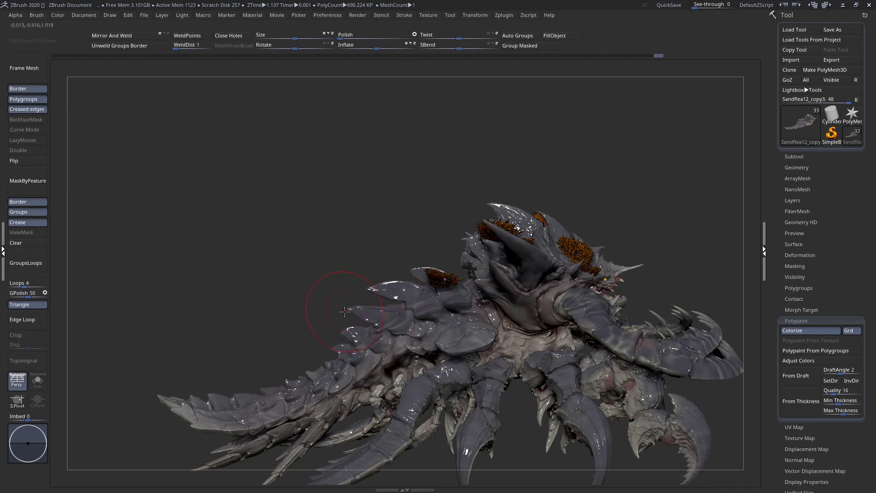
left_click_drag(347, 308, 348, 312)
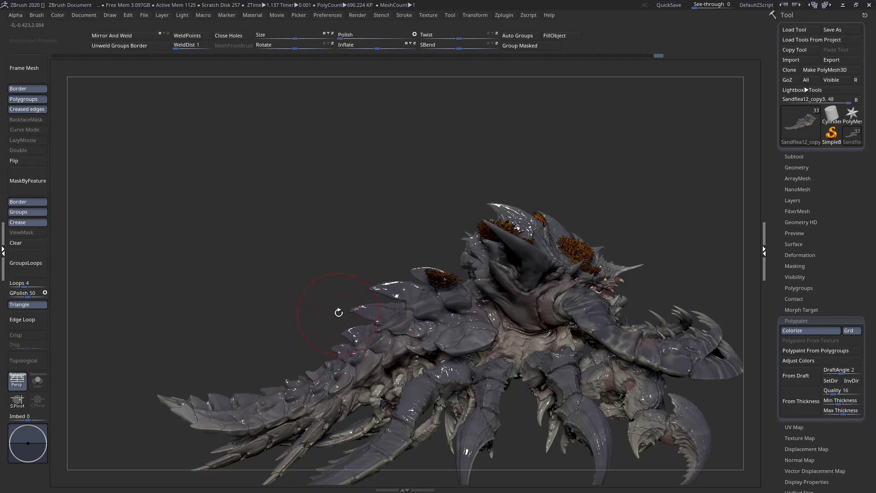
key("space")
- Examine the revised back spines from the side, at an angle and from directly above
left_click_drag(327, 308, 413, 282)
right_click_drag(321, 278, 364, 269, "alt")
mouse_move(297, 231)
right_mouse_down("alt")
mouse_move(348, 277)
mouse_move(356, 304)
mouse_move(325, 282)
mouse_move(277, 424)
right_mouse_up("alt")
right_click_drag(277, 425, 290, 329)
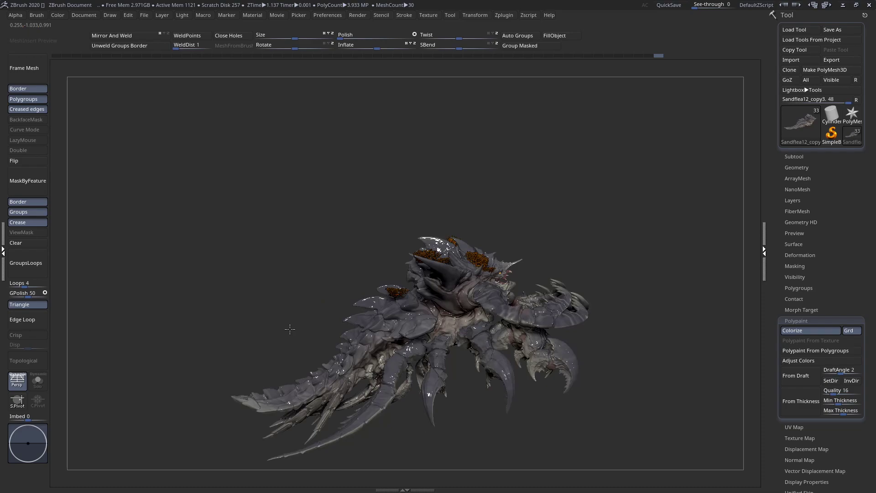
left_click_drag(289, 329, 350, 254)
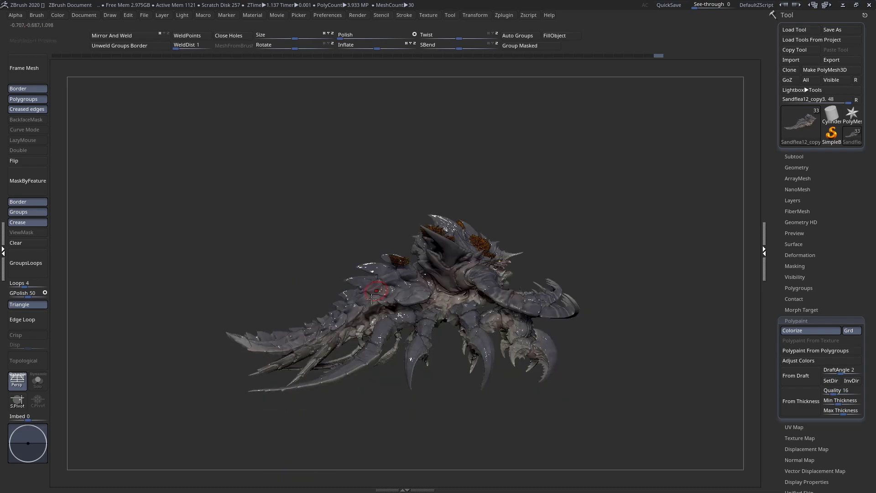
right_click_drag(371, 299, 371, 334)
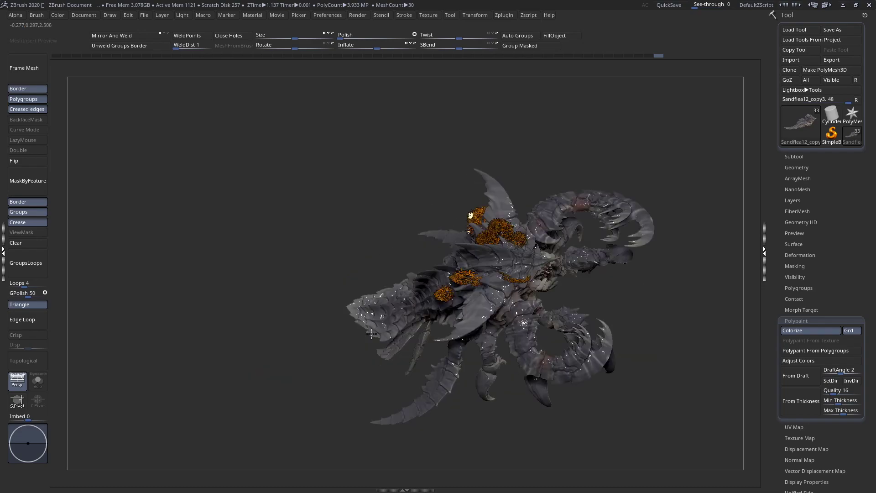
left_click_drag(372, 334, 470, 308)
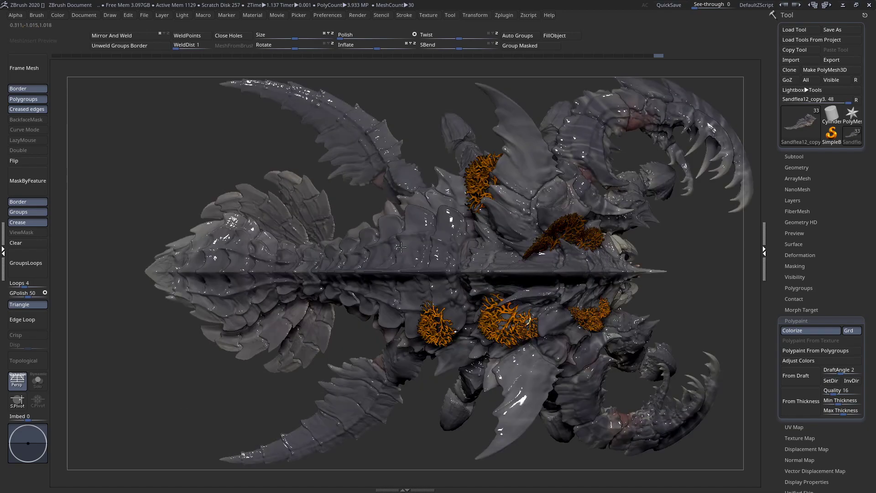
- Nudge the flank plates of the upper back inward in the top view, undoing one stroke along the way
key("space")
left_click(417, 246)
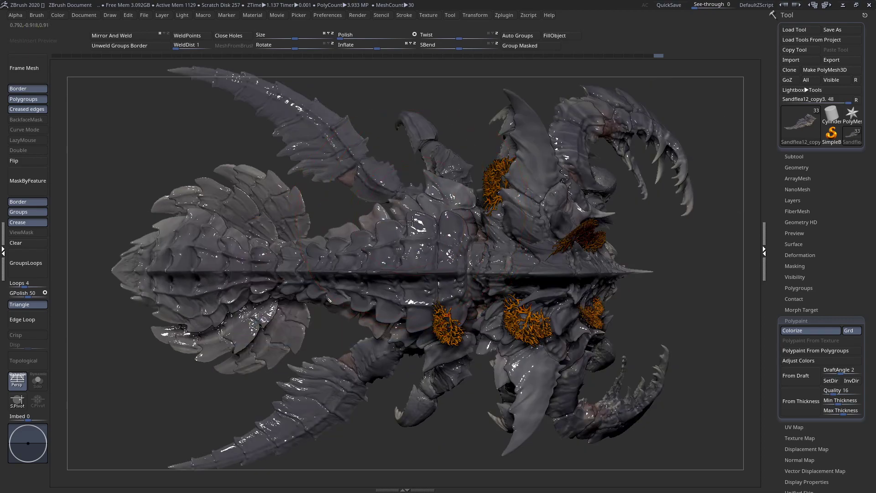
key("ctrl+z")
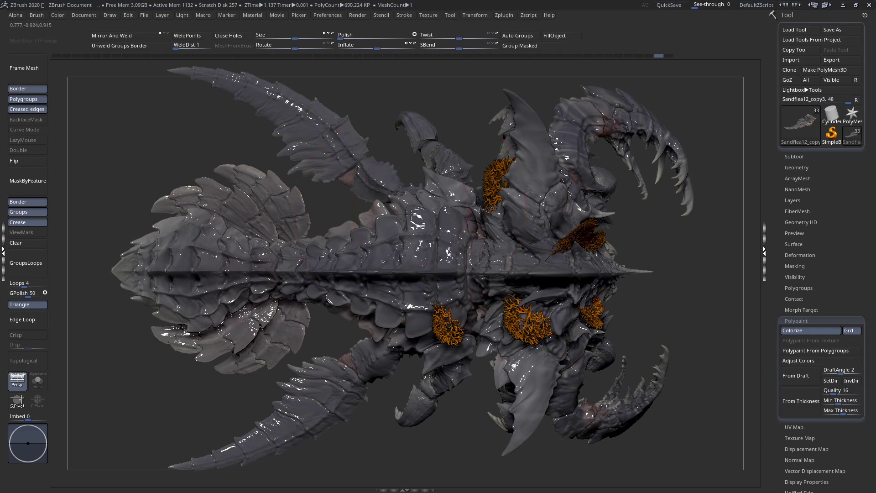
left_click_drag(411, 215, 411, 217)
mouse_move(399, 274)
right_mouse_down()
mouse_move(391, 198)
mouse_move(402, 228)
mouse_move(362, 305)
mouse_move(444, 177)
mouse_move(432, 267)
right_mouse_up()
key("space")
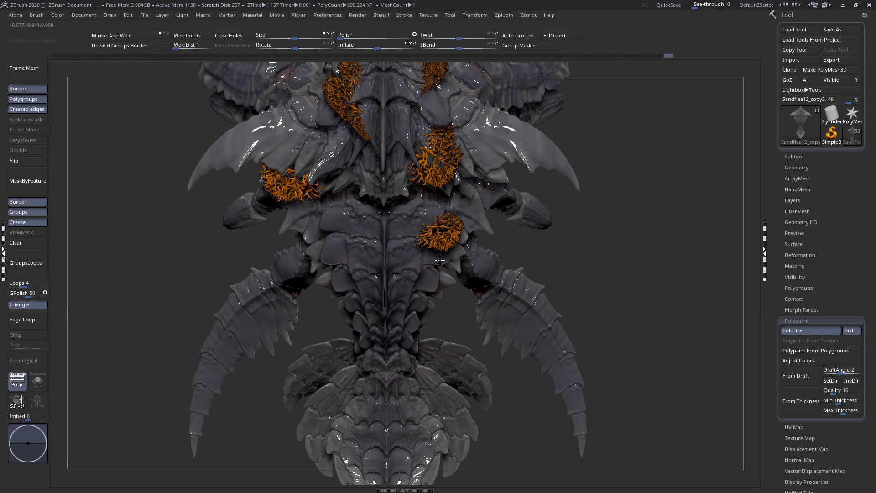
- Narrow the back's outline a little more by pushing its side plates toward the centre line from above
right_click_drag(382, 253, 386, 215, "ctrl")
right_click_drag(429, 240, 322, 242)
right_click_drag(401, 235, 367, 318)
left_click_drag(367, 317, 426, 273)
mouse_move(427, 272)
right_mouse_down()
mouse_move(424, 303)
mouse_move(407, 204)
right_mouse_up()
key("f")
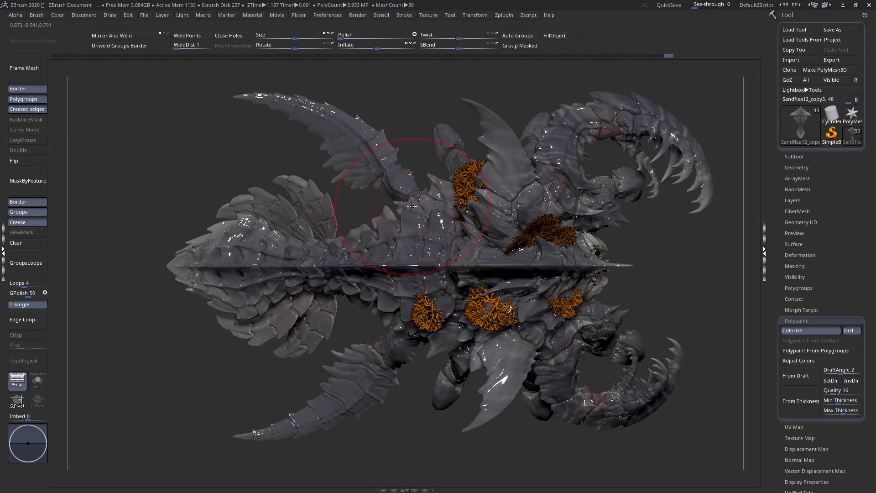
left_click_drag(407, 209, 407, 214)
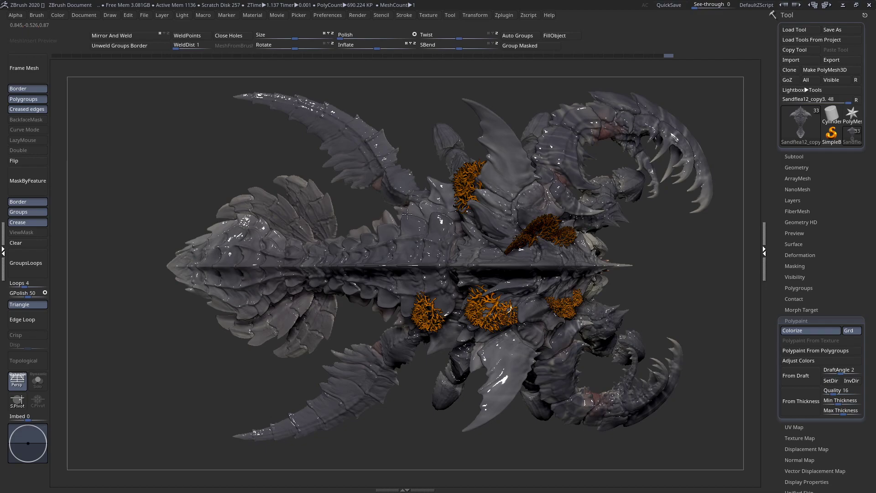
mouse_move(405, 228)
right_mouse_down()
mouse_move(398, 162)
mouse_move(394, 273)
mouse_move(365, 331)
mouse_move(308, 286)
mouse_move(357, 277)
mouse_move(425, 297)
right_mouse_up()
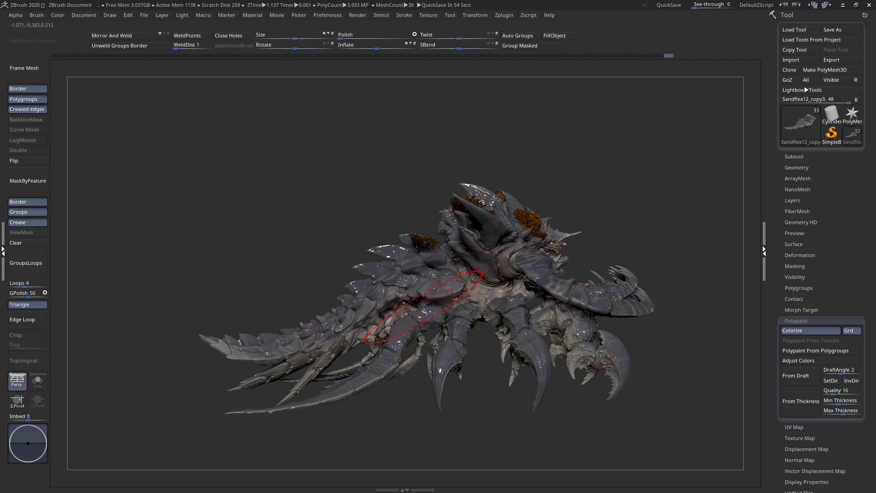
- Examine the head and snout horn from both sides of the creature
right_click_drag(530, 208, 502, 242, "ctrl")
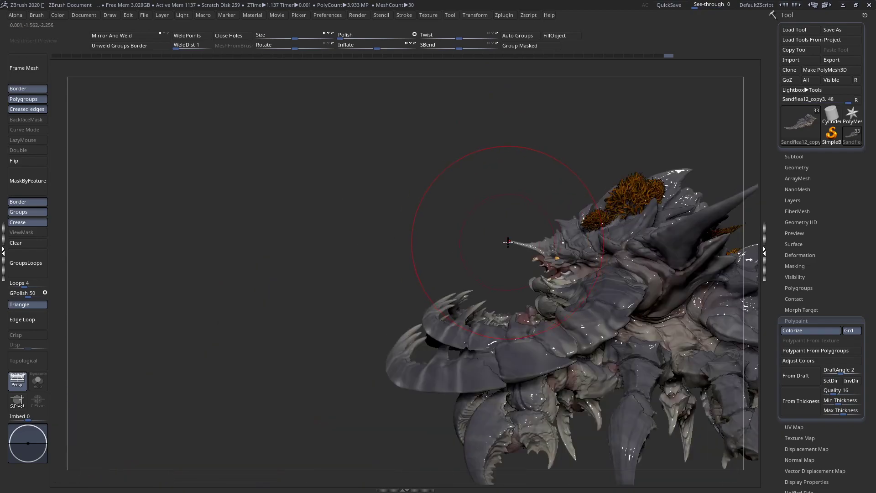
right_click(506, 240)
mouse_move(501, 239)
left_mouse_down()
mouse_move(515, 234)
mouse_move(462, 232)
left_mouse_up()
right_click_drag(391, 217, 378, 215, "ctrl")
right_click_drag(502, 219, 525, 239, "alt")
right_click_drag(464, 232, 515, 229)
right_click_drag(445, 219, 498, 218)
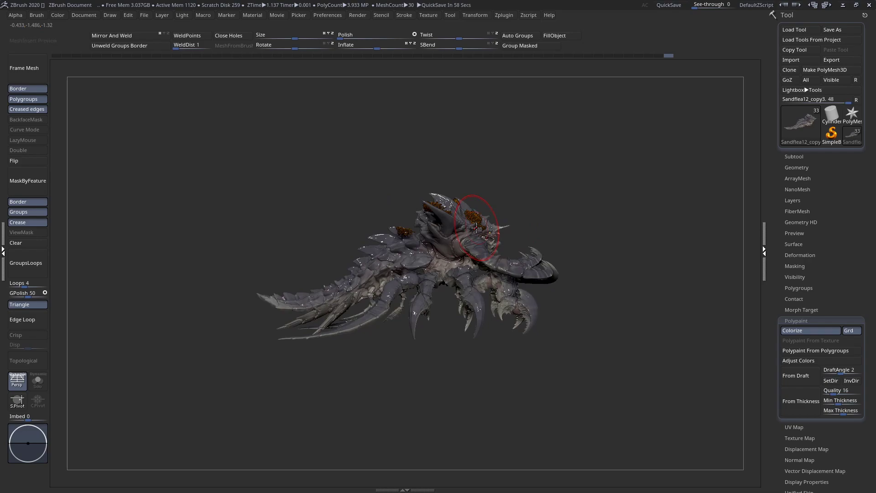
- Compare the creature's overall silhouette from a distance in side and three-quarter views
right_click_drag(515, 251, 446, 312, "ctrl")
right_click_drag(511, 278, 401, 242)
key("space")
key("space")
left_click_drag(385, 239, 340, 223)
right_click_drag(259, 199, 258, 255, "ctrl")
mouse_move(369, 246)
right_mouse_down()
mouse_move(388, 328)
mouse_move(445, 251)
mouse_move(469, 250)
mouse_move(397, 266)
mouse_move(310, 250)
mouse_move(375, 270)
mouse_move(406, 245)
right_mouse_up()
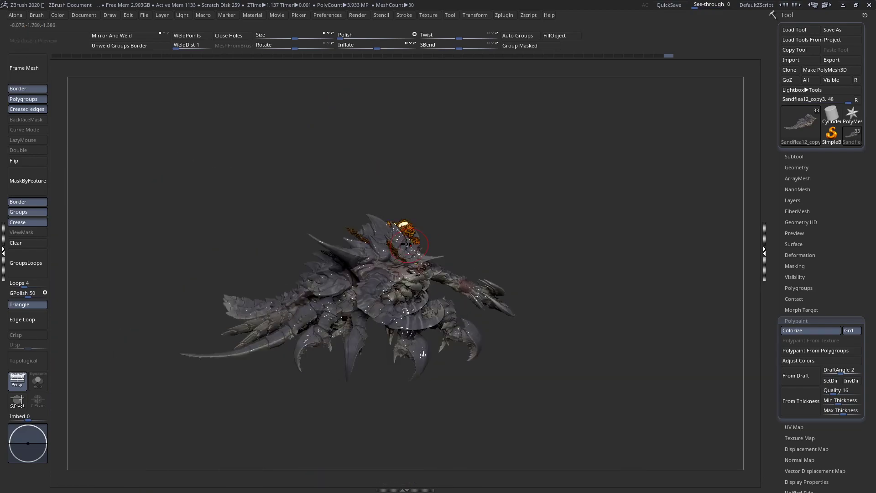
right_click_drag(344, 220, 360, 223)
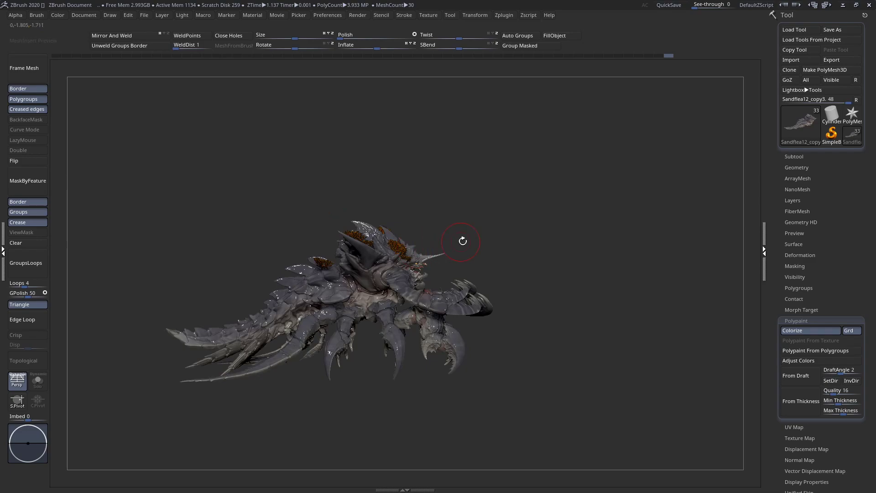
mouse_move(159, 212)
left_mouse_down()
mouse_move(303, 234)
mouse_move(435, 223)
mouse_move(410, 235)
mouse_move(393, 260)
left_mouse_up()
right_click_drag(449, 251, 443, 312, "ctrl")
mouse_move(444, 311)
left_mouse_down()
mouse_move(541, 198)
mouse_move(533, 228)
mouse_move(565, 229)
mouse_move(483, 244)
left_mouse_up()
mouse_move(481, 244)
right_mouse_down("ctrl")
mouse_move(483, 231)
mouse_move(485, 239)
mouse_move(536, 242)
right_mouse_up("ctrl")
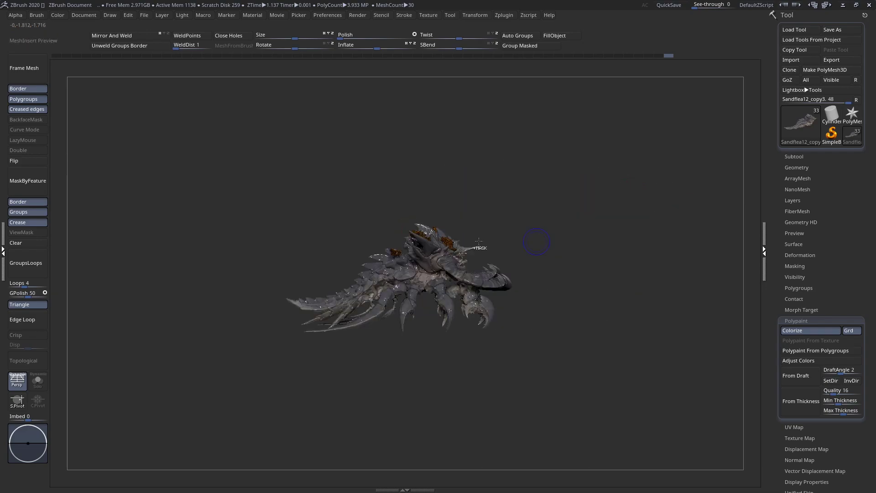
- Lengthen the snout horn on the head and reshape its upper edge near the base
mouse_move(478, 241)
right_mouse_down("ctrl")
mouse_move(508, 309)
mouse_move(506, 342)
right_mouse_up("ctrl")
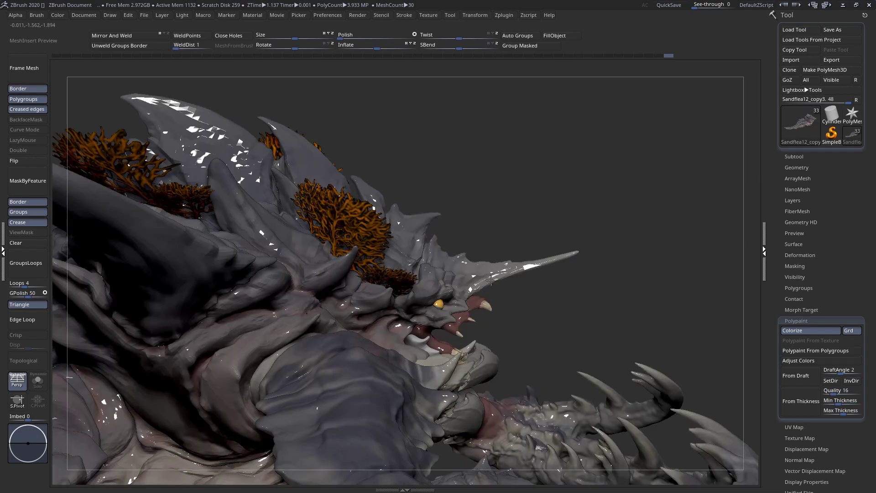
key("space")
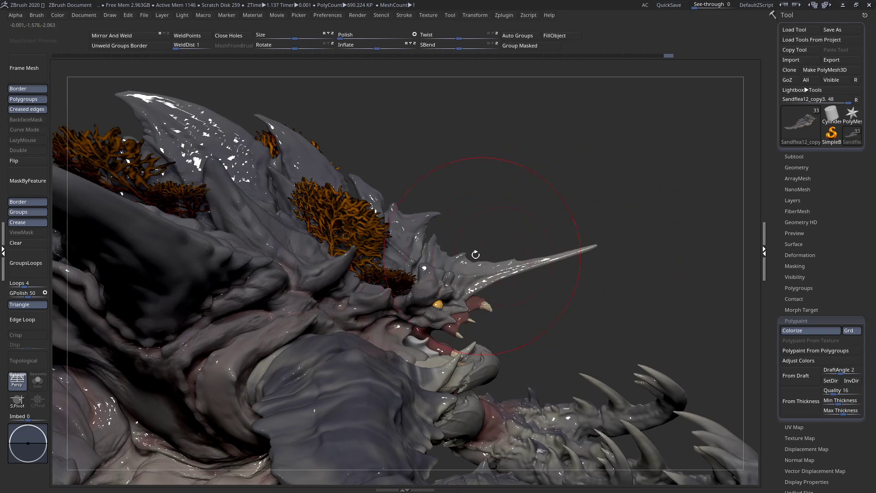
key("space")
mouse_move(478, 235)
left_mouse_down()
mouse_move(468, 236)
mouse_move(466, 251)
left_mouse_up()
mouse_move(467, 250)
right_mouse_down("ctrl")
mouse_move(478, 258)
mouse_move(355, 233)
right_mouse_up("ctrl")
- Hide the toothed mouth piece Pm3d_sphere3d1_2, the Eyes and the sandflea14 subtools around the creature's face
right_click_drag(538, 254, 580, 300)
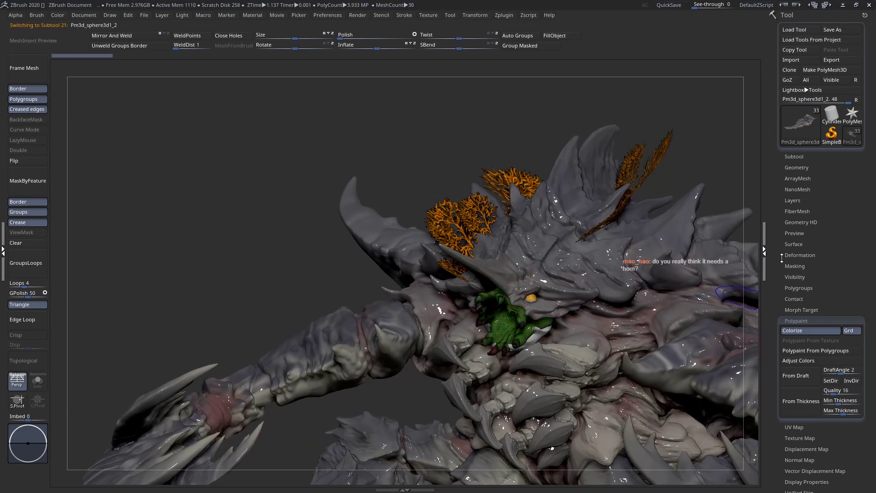
left_click(801, 156)
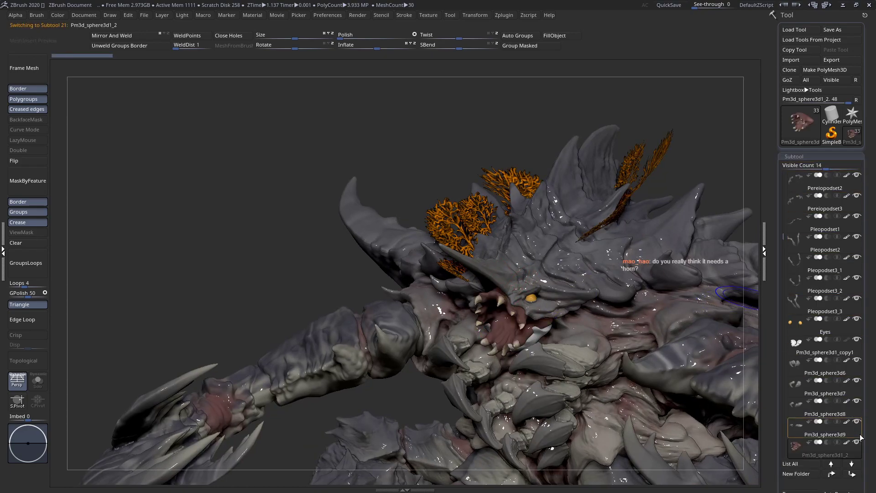
left_click(857, 442)
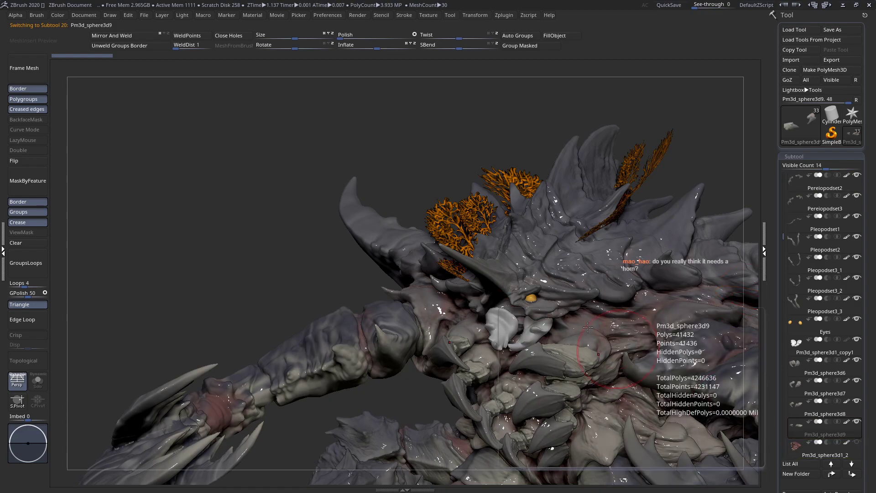
left_click(531, 298, "alt")
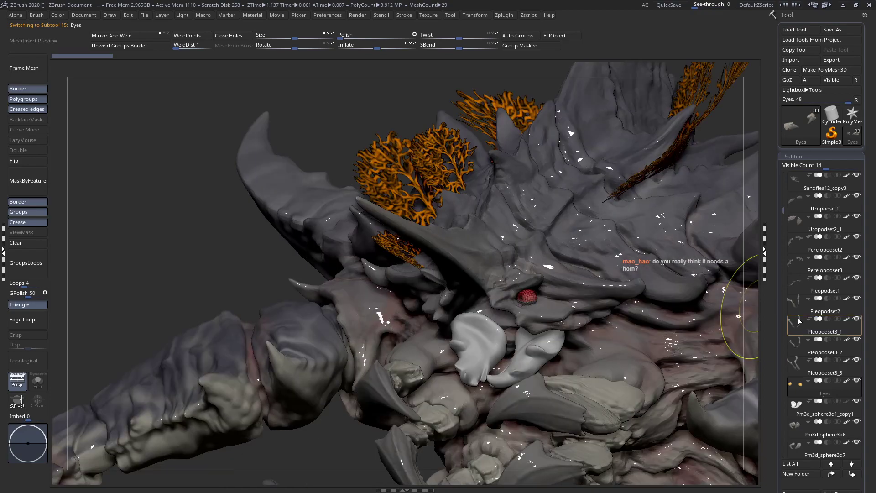
left_click(858, 380)
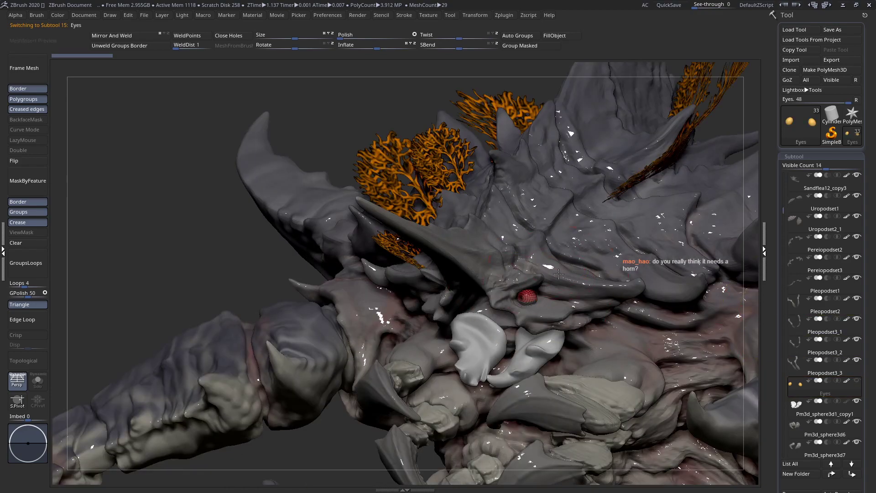
left_click(532, 290, "alt")
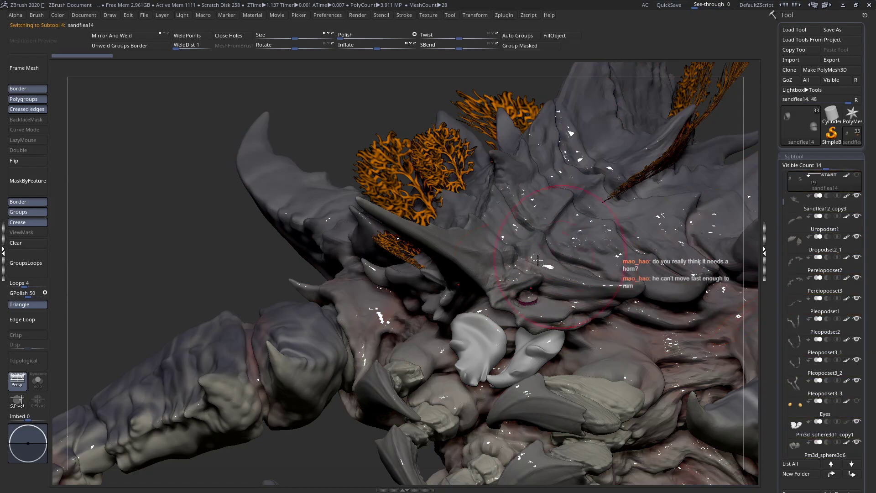
right_click_drag(516, 264, 503, 297, "ctrl")
key("f")
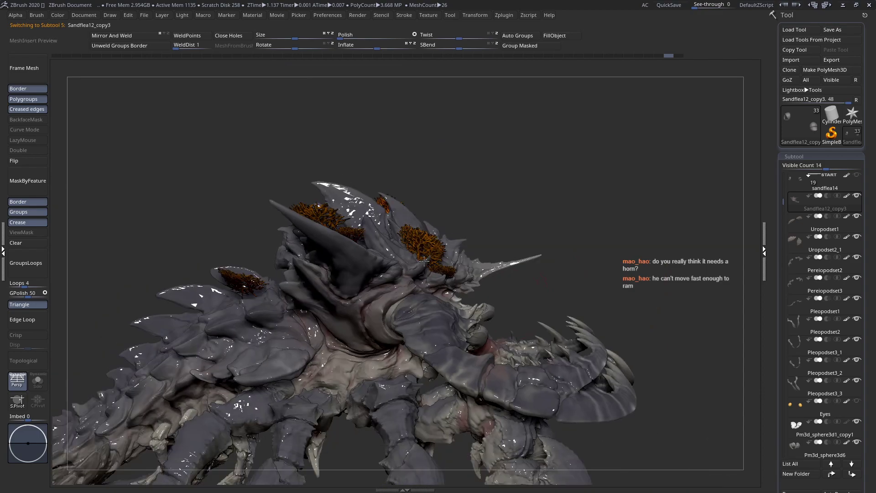
- Examine the head, snout horn, mandibles and underside from the side, the front and below
right_click_drag(424, 261, 531, 326)
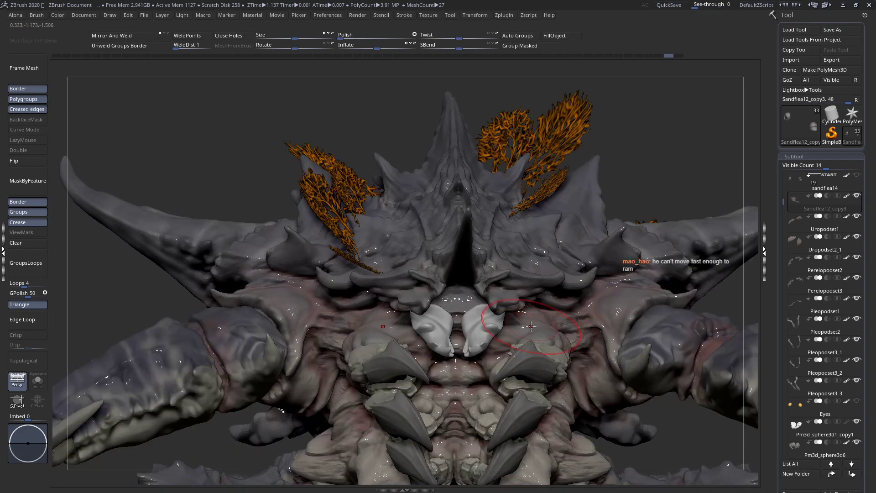
right_click_drag(531, 326, 457, 308)
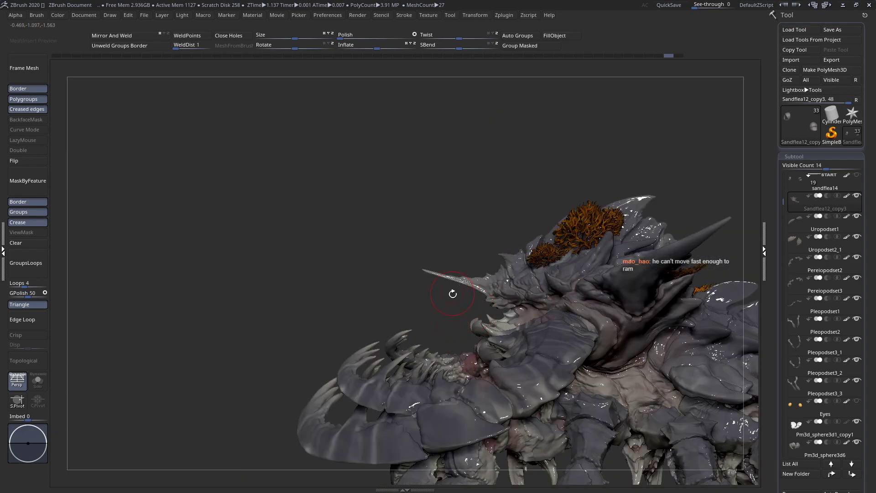
mouse_move(450, 322)
right_mouse_down()
mouse_move(511, 317)
mouse_move(484, 279)
mouse_move(476, 223)
mouse_move(445, 303)
mouse_move(492, 309)
mouse_move(468, 258)
mouse_move(545, 237)
mouse_move(576, 253)
right_mouse_up()
key("space")
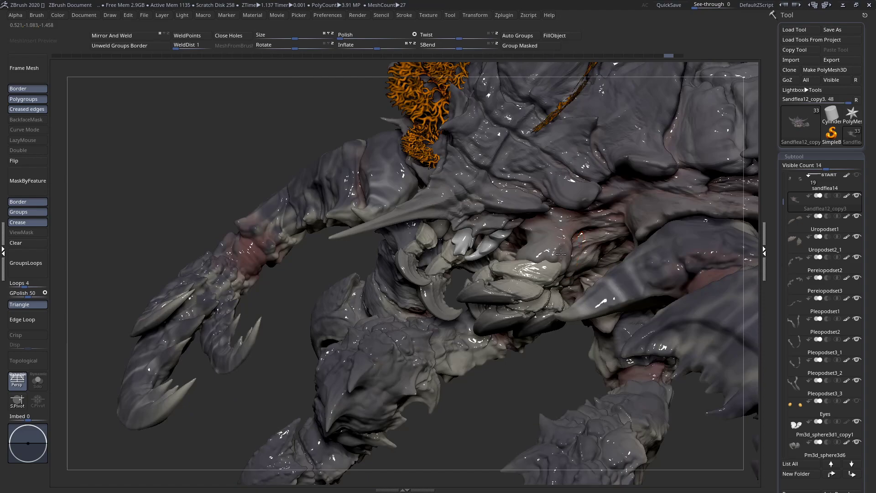
left_click_drag(570, 243, 576, 230)
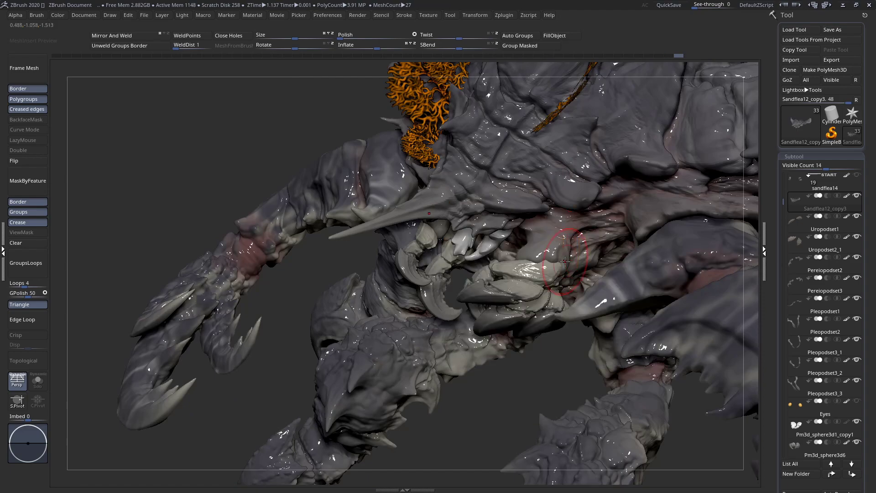
right_click_drag(562, 256, 570, 293)
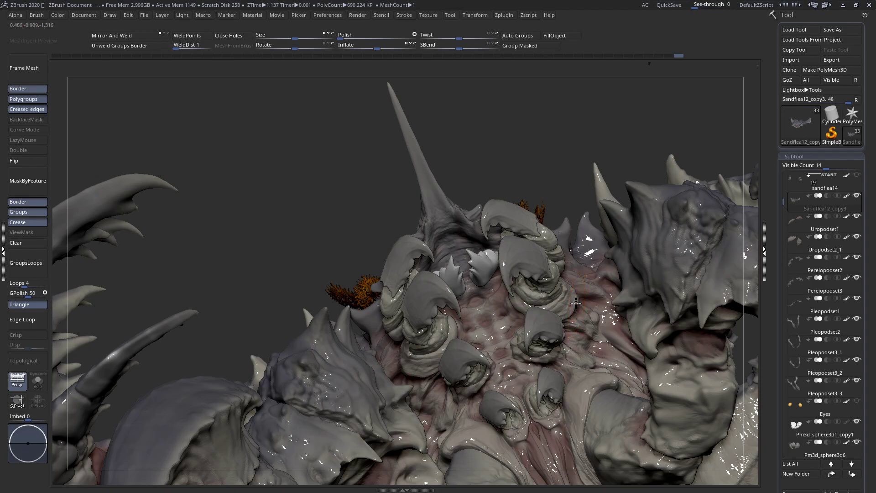
right_click_drag(558, 345, 490, 348)
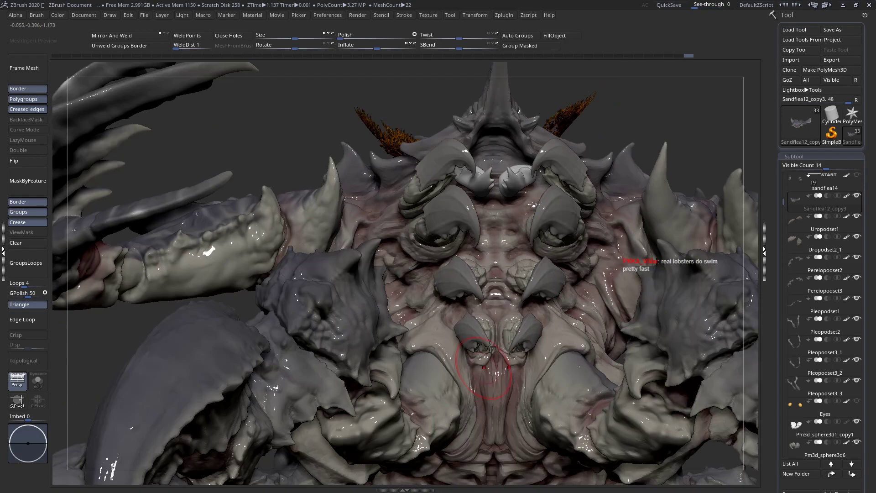
key("space")
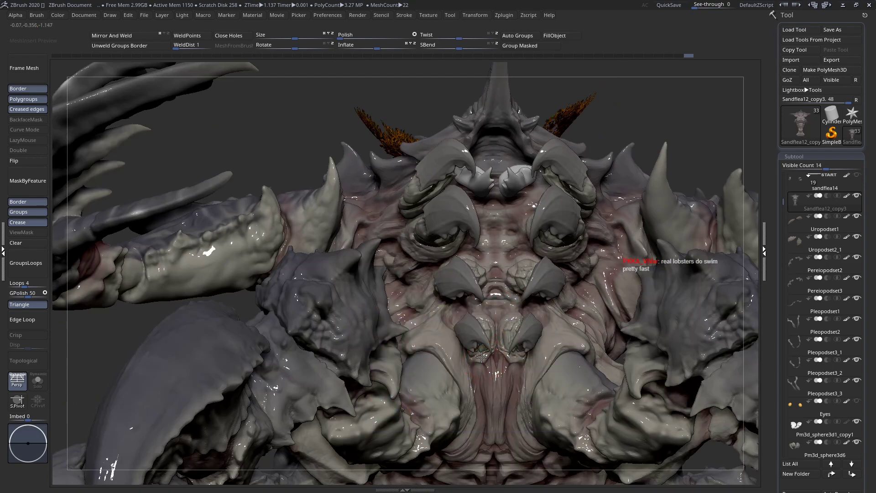
key("f")
right_click_drag(483, 355, 469, 242)
key("space")
right_click_drag(422, 262, 544, 274)
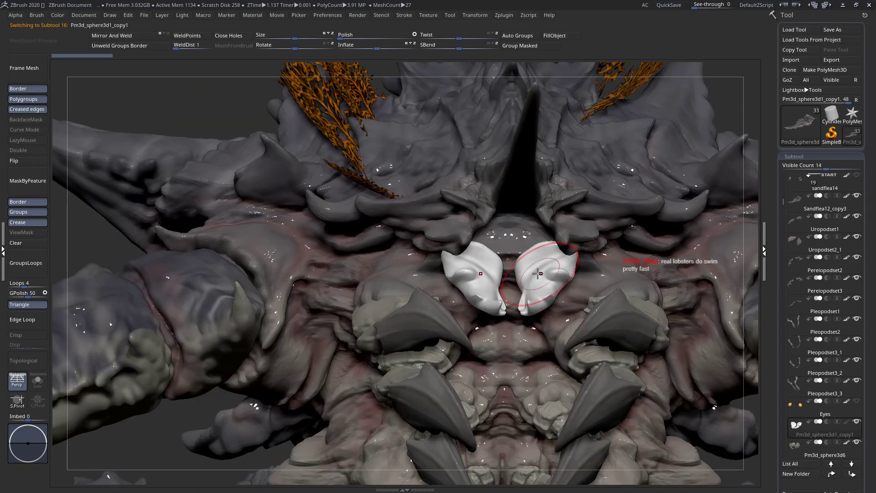
right_click_drag(487, 261, 462, 268)
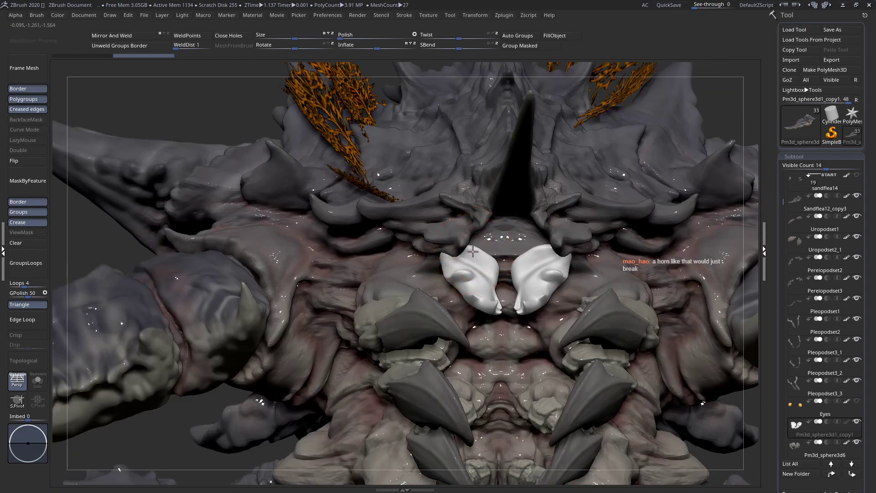
key("f")
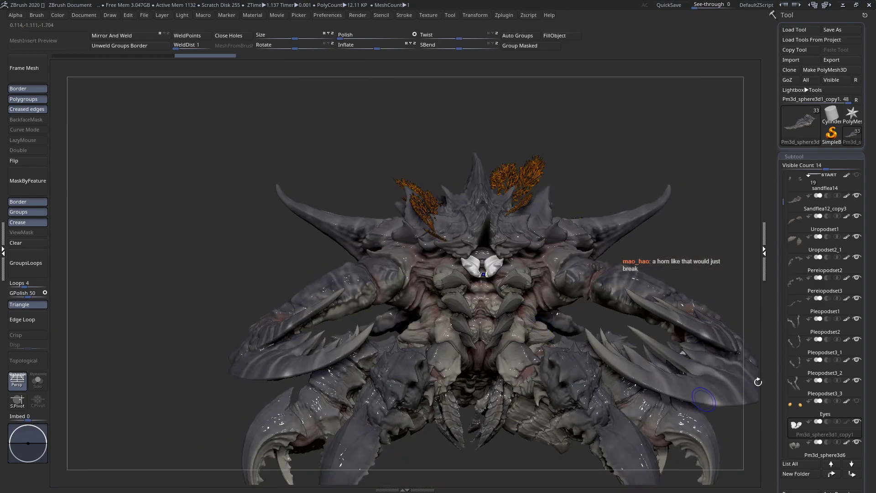
- Reorder the subtools so Sandflea12_copy3 sits directly above Pm3d_sphere3d1_copy1 and merge the body down with the mandibles
left_click(831, 473, "shift")
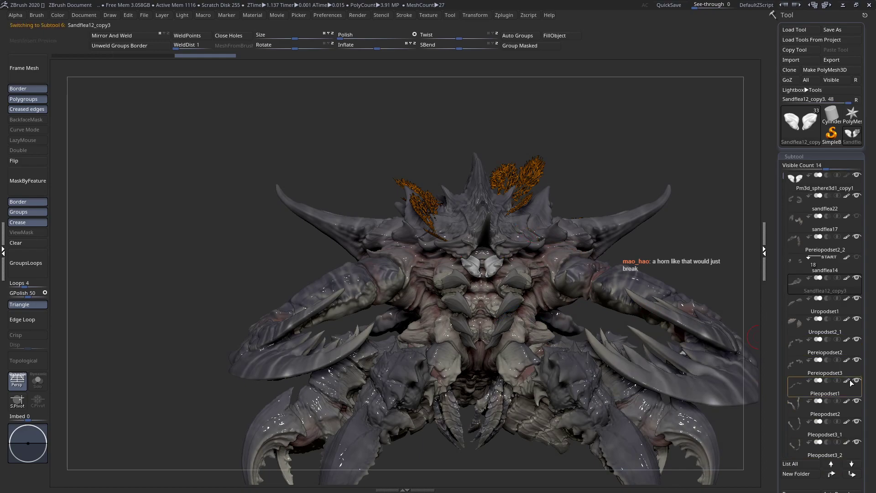
left_click(831, 473, "shift")
left_click_drag(866, 484, 866, 392)
scroll(867, 391, "down", 1)
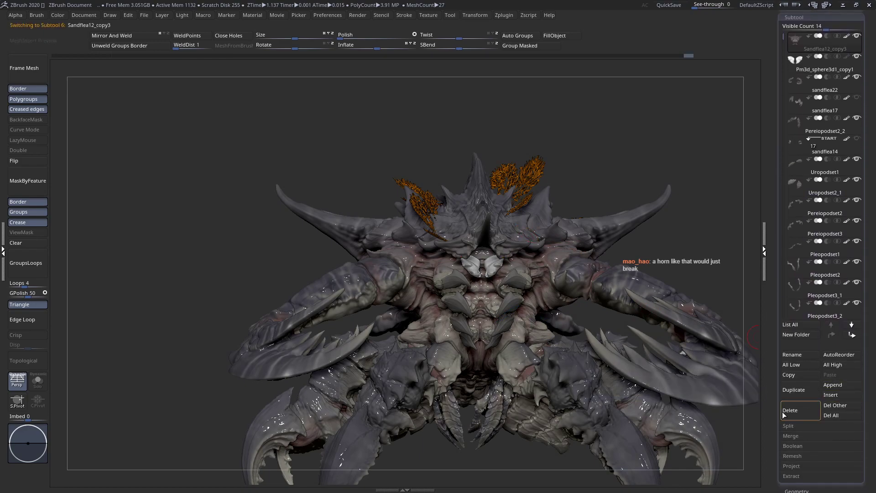
left_click(789, 447)
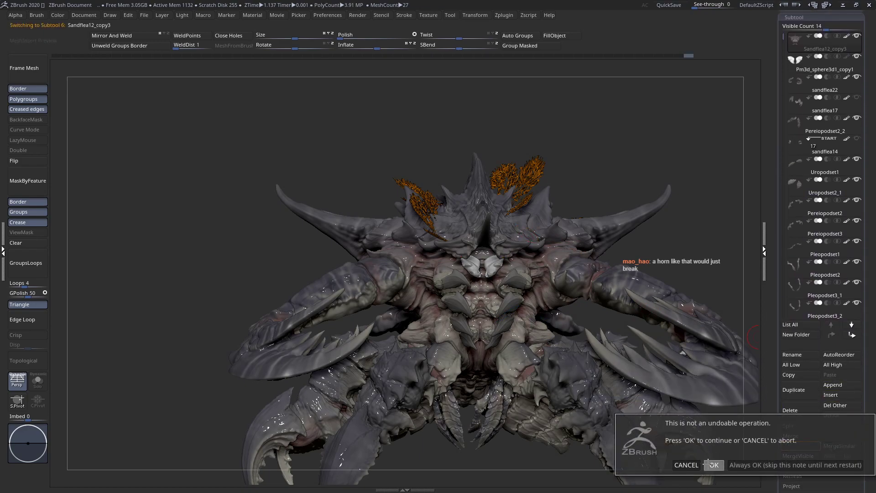
left_click(714, 465)
- Solo the merged body and mask everything except the white mandibles in side view
left_click(37, 389)
right_click_drag(465, 327, 465, 248)
left_click_drag(466, 247, 418, 320)
mouse_move(417, 320)
right_mouse_down()
mouse_move(431, 261)
mouse_move(419, 328)
mouse_move(419, 274)
mouse_move(419, 286)
mouse_move(381, 233)
mouse_move(413, 262)
right_mouse_up()
right_click(431, 259)
left_click(603, 349, "ctrl+shift")
right_click_drag(601, 349, 514, 293)
right_click_drag(482, 263, 364, 276, "alt")
- Reposition the unmasked mandibles with a transpose move line laid along their length
key("w")
left_click(474, 17)
left_click(487, 59)
left_click_drag(353, 258, 439, 336)
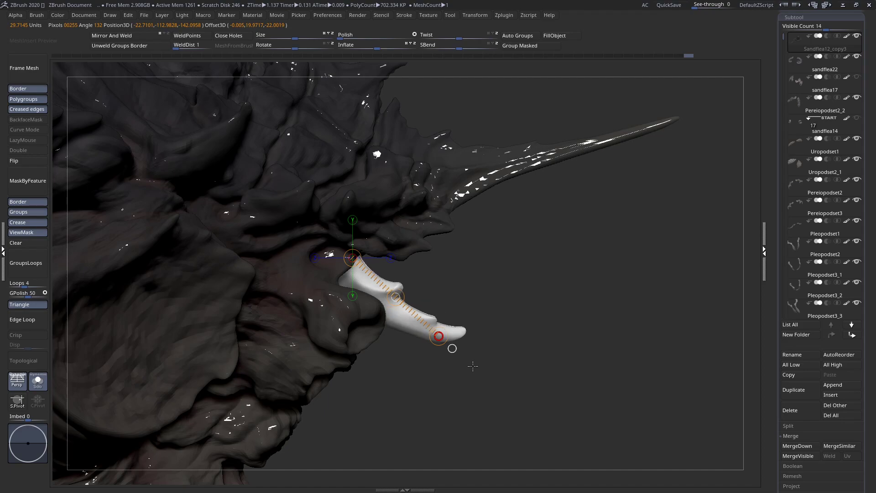
left_click_drag(473, 372, 464, 356)
key("q")
left_click_drag(459, 230, 436, 291, "alt")
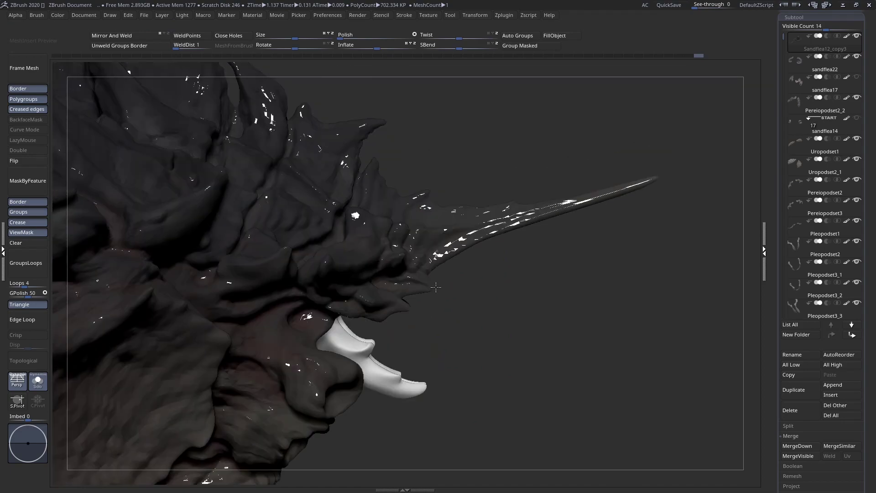
- Reshape the underside of the snout horn near its base
mouse_move(520, 298)
left_mouse_down()
mouse_move(420, 280)
mouse_move(440, 294)
mouse_move(449, 269)
mouse_move(448, 293)
mouse_move(485, 315)
mouse_move(438, 296)
mouse_move(455, 314)
mouse_move(523, 295)
mouse_move(496, 294)
left_mouse_up()
key("space")
key("space")
key("space")
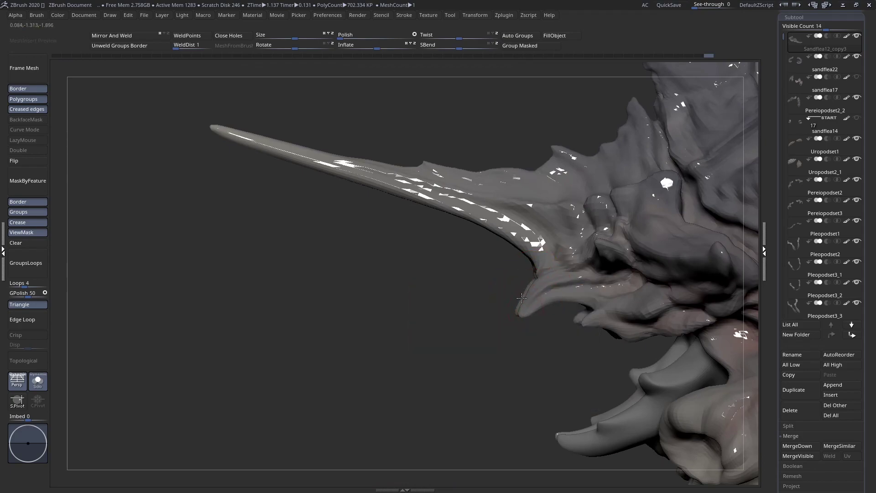
key("space")
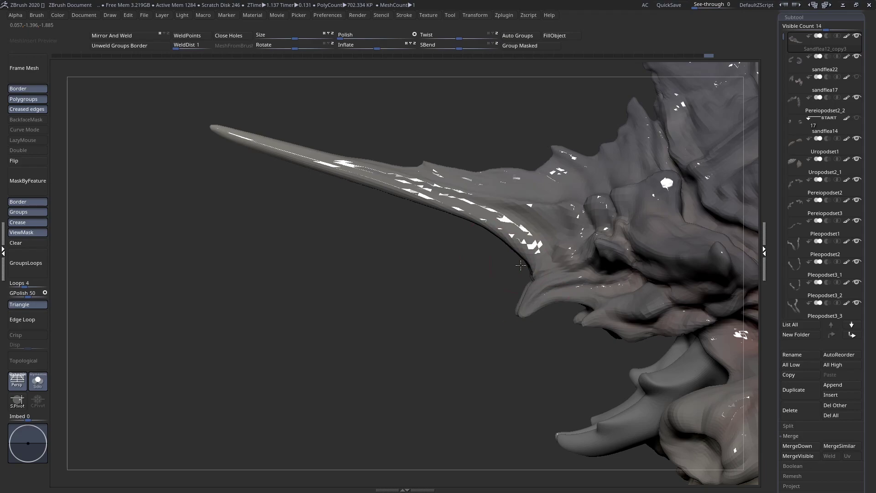
- Select another masking brush and try a mask across the lower edge of the snout horn
right_click_drag(479, 235, 461, 217, "ctrl")
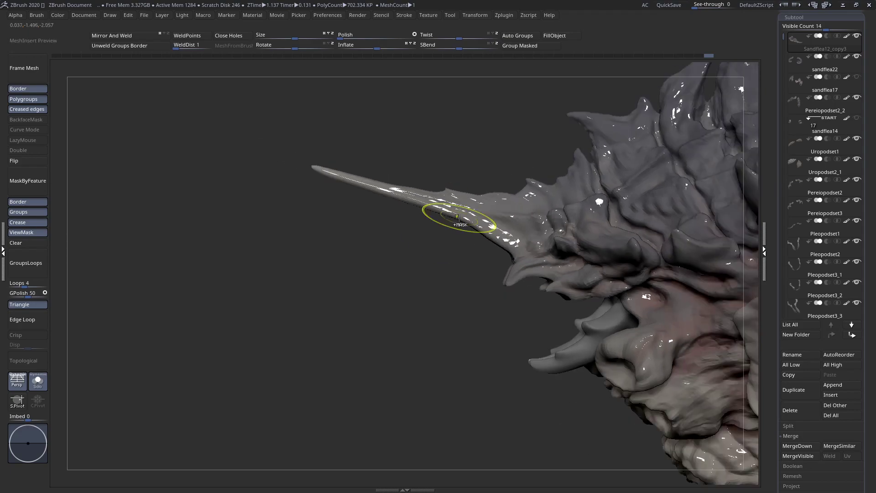
mouse_move(401, 393)
left_mouse_down("ctrl")
mouse_move(488, 277)
mouse_move(499, 228)
mouse_move(458, 208)
left_mouse_up("ctrl")
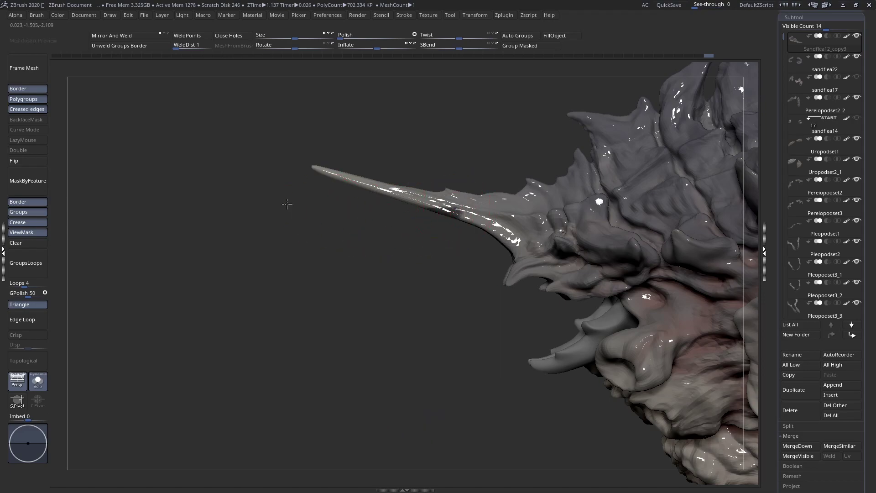
key("space")
left_click(258, 232)
key("m")
key("l")
left_click(720, 380)
left_click_drag(516, 259, 428, 334, "ctrl")
key("ctrl+z")
- Turn off perspective, mask along the snout horn's lower edge with a mask curve, and mask the mandibles too
key("p")
right_click_drag(500, 255, 499, 292, "ctrl")
mouse_move(441, 372)
left_mouse_down("ctrl")
mouse_move(516, 270)
mouse_move(502, 216)
mouse_move(495, 224)
mouse_move(196, 135)
left_mouse_up("ctrl")
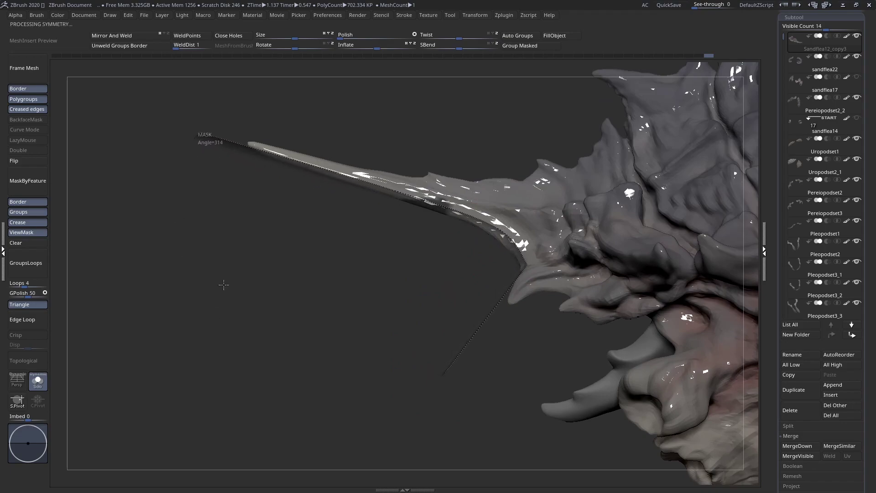
left_click_drag(325, 135, 506, 226, "ctrl")
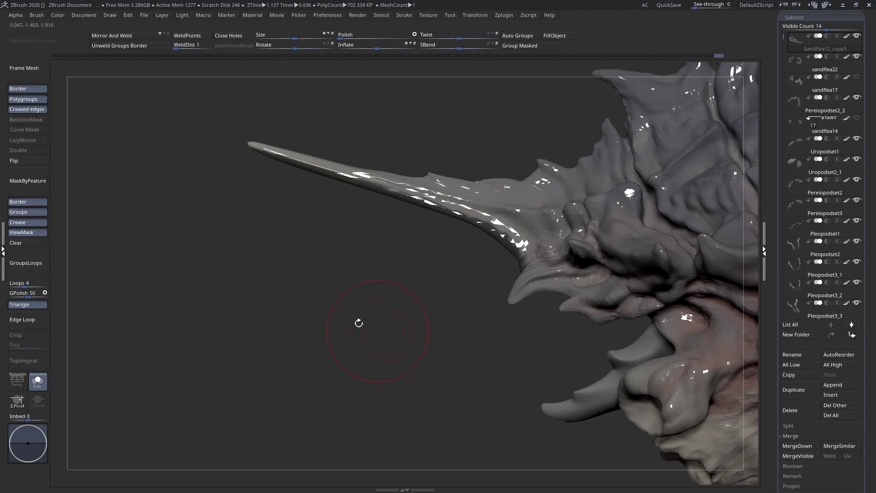
left_click(283, 301, "ctrl")
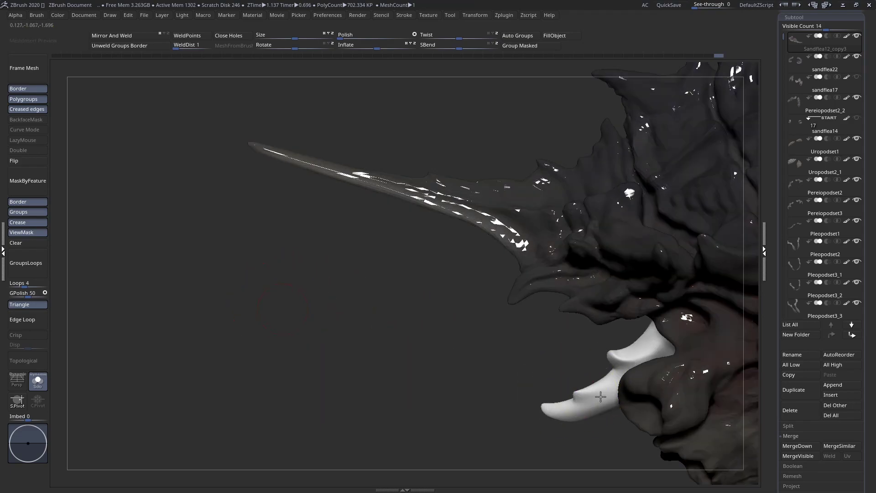
left_click(587, 385, "ctrl+shift")
left_click(404, 348, "ctrl+shift")
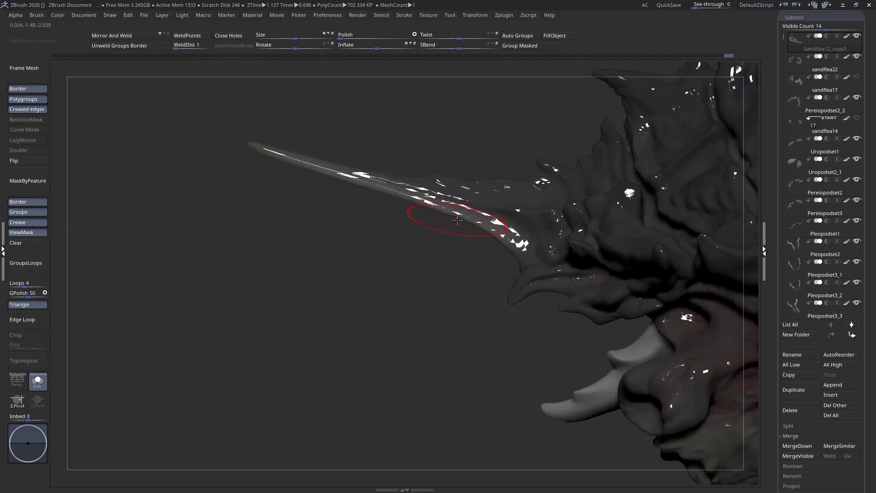
- Adjust the snout horn's unmasked underside with a transpose move line running from its tip toward its base
key("w")
left_click_drag(442, 187, 414, 249)
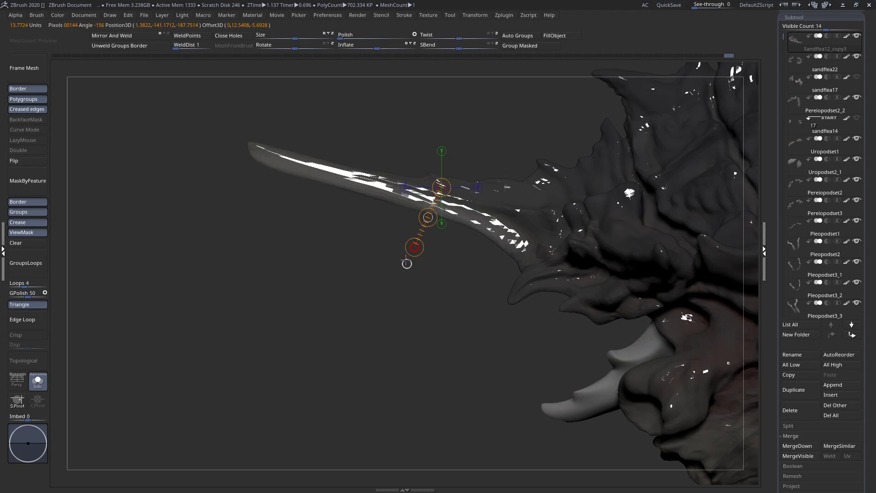
key("ctrl+z")
mouse_move(250, 143)
left_mouse_down()
mouse_move(518, 307)
mouse_move(547, 291)
mouse_move(528, 327)
mouse_move(532, 318)
left_mouse_up()
key("q")
mouse_move(424, 272)
left_mouse_down()
mouse_move(488, 277)
mouse_move(449, 276)
left_mouse_up()
- Turn off solo to bring back the other subtools and clear the mask from the body
right_click_drag(253, 210, 274, 298)
left_click(39, 381)
right_click_drag(319, 331, 414, 346)
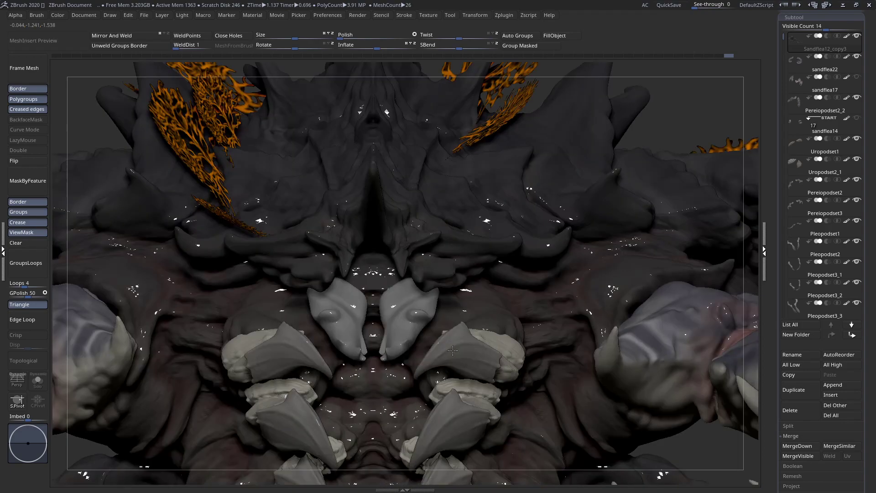
left_click(17, 246)
left_click(19, 245)
mouse_move(375, 237)
left_mouse_down()
mouse_move(355, 240)
mouse_move(451, 242)
left_mouse_up()
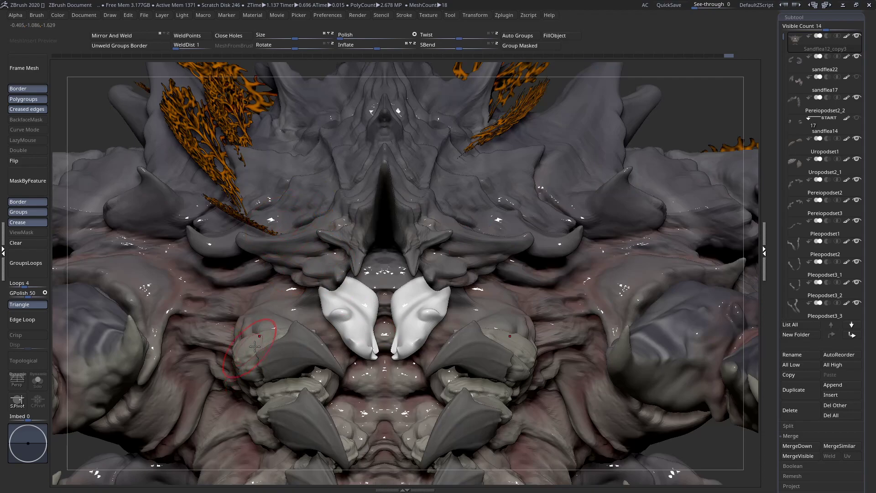
- Isolate the mandibles, fill them with a light grey-beige in Rgb mode at intensity 100, and unhide the body
key("shift+f")
key("shift+f")
left_click(348, 302, "ctrl+shift")
key("space")
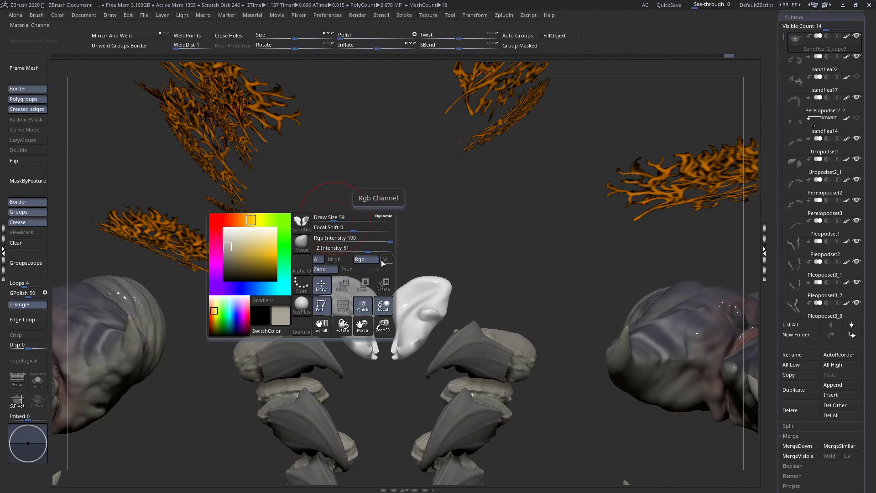
left_click(554, 35)
left_click(403, 247, "ctrl+shift")
right_click_drag(398, 310, 296, 281)
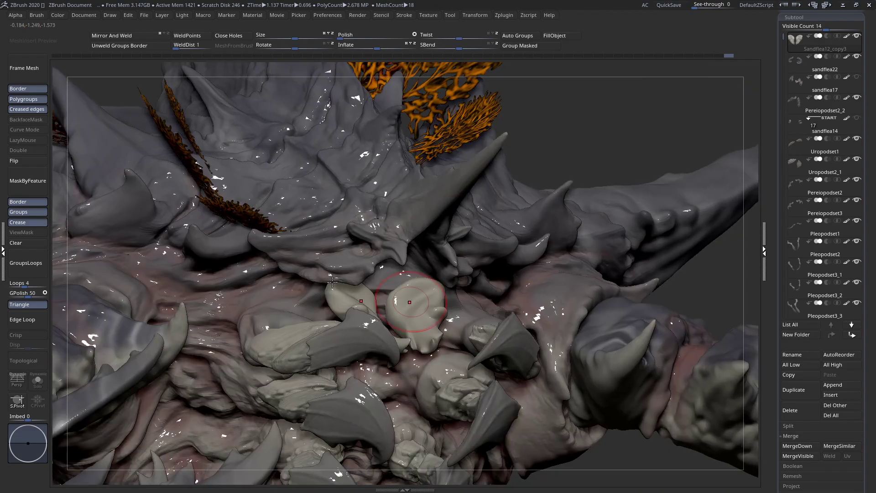
- Choose the SnakeHook brush for the mandibles and solo the body subtool
key("space")
key("space")
left_click(229, 327)
key("s")
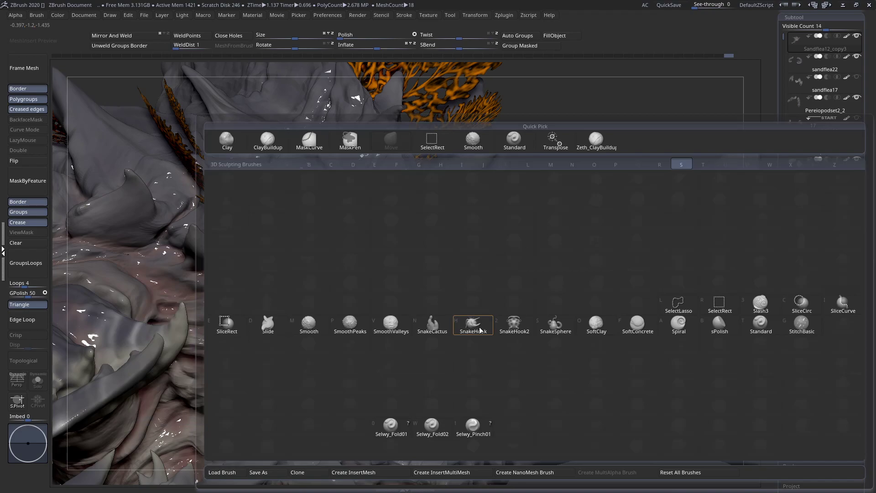
left_click(476, 329)
left_click(37, 381)
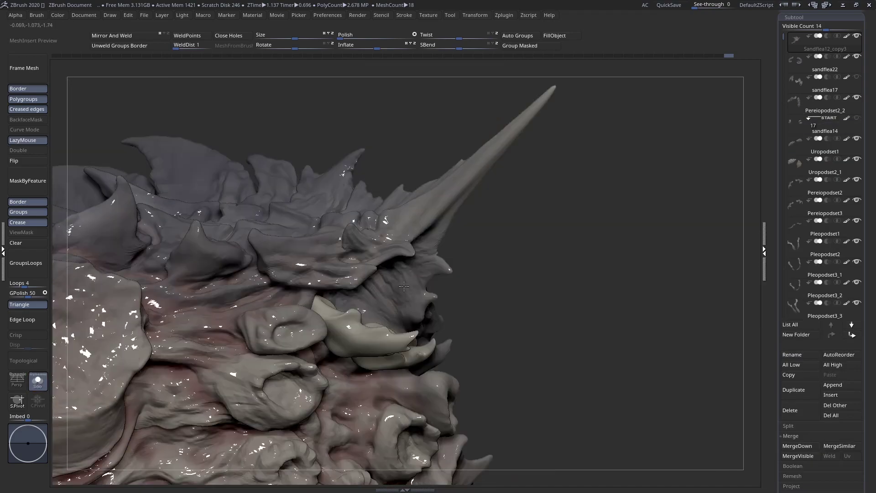
- Set the Standard brush to colour only with Rgb on, Zadd off and Rgb intensity 1, turn off LazyMouse, and paint the mandibles
key("space")
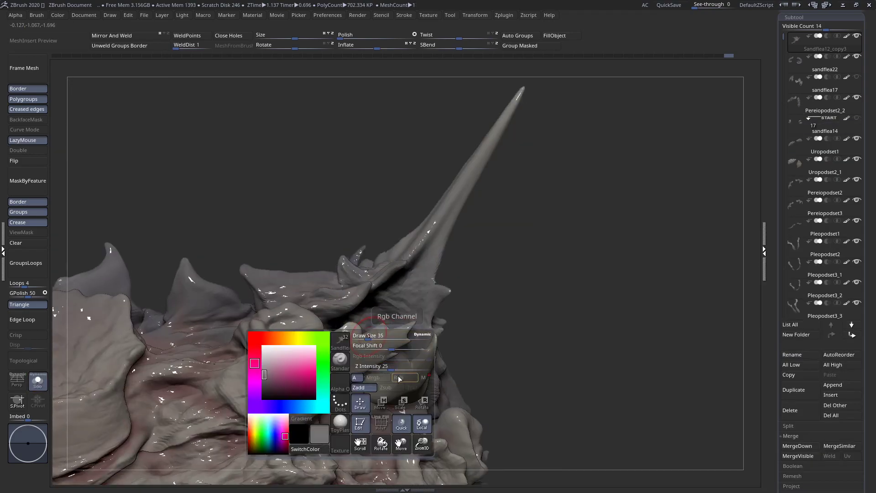
key("space")
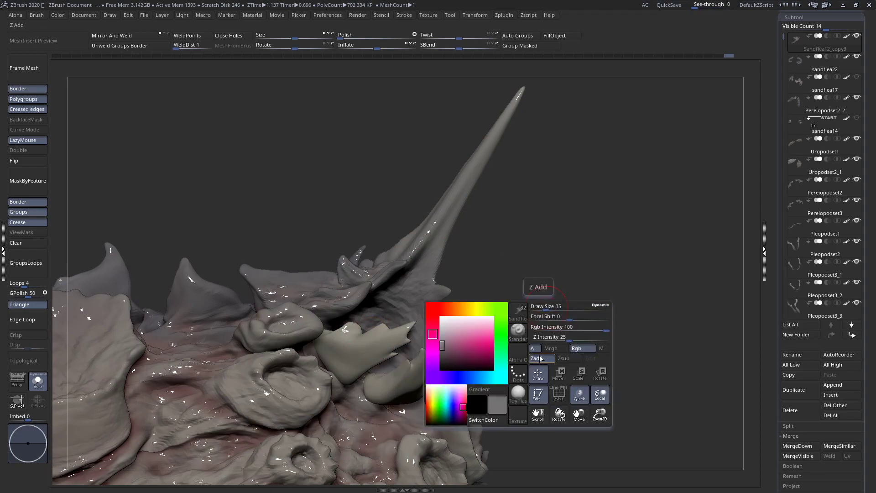
key("space")
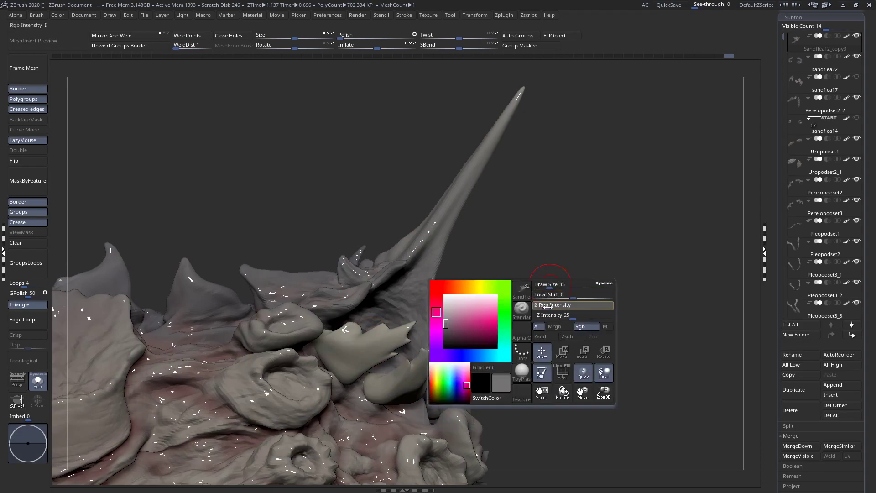
left_click_drag(351, 346, 336, 337)
right_click_drag(336, 336, 342, 356)
left_click(28, 142)
right_click_drag(310, 301, 327, 321)
mouse_move(328, 321)
left_mouse_down()
mouse_move(339, 331)
mouse_move(332, 321)
left_mouse_up()
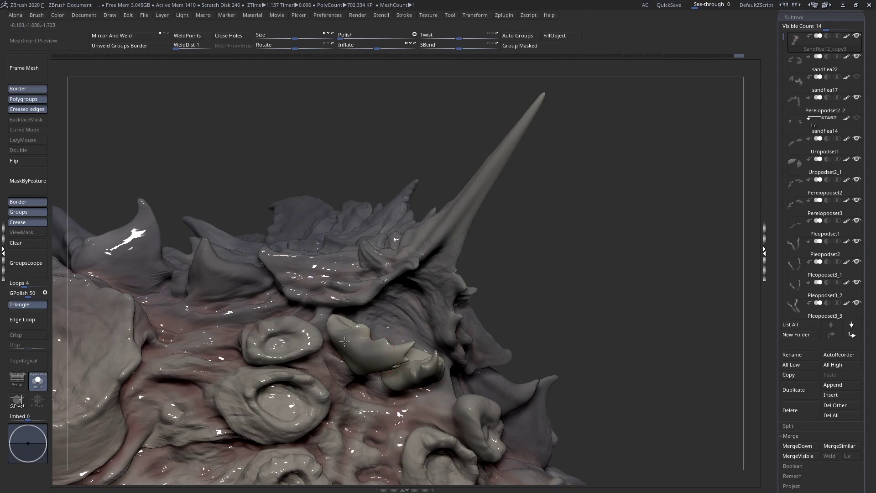
- Switch to the Move brush and adjust the shape of the mandibles and surrounding face from the front and sides
right_click_drag(335, 326, 386, 330)
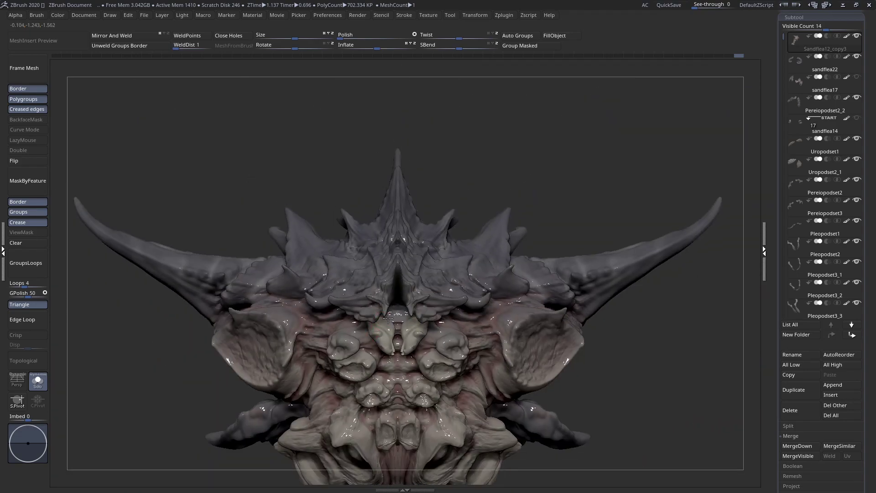
right_click_drag(384, 337, 266, 273, "ctrl")
key("space")
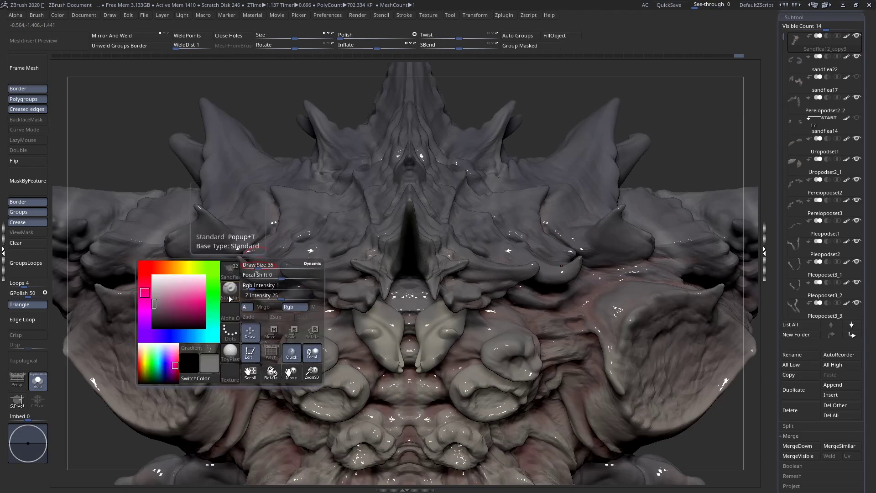
left_click(229, 297)
key("m")
key("v")
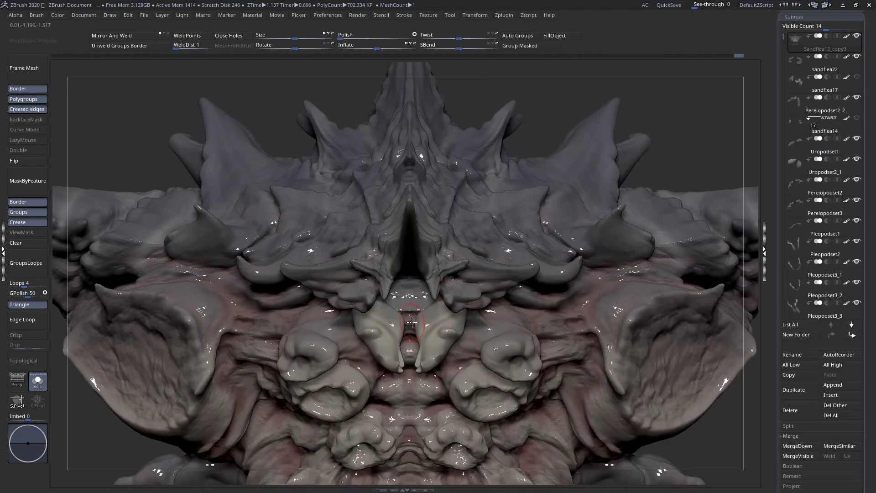
mouse_move(389, 311)
right_mouse_down()
mouse_move(399, 251)
mouse_move(390, 233)
right_mouse_up()
right_click(388, 231)
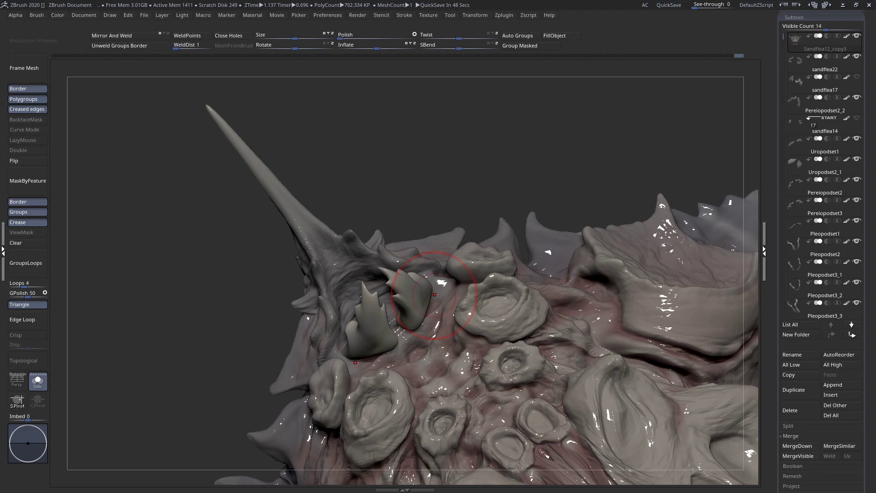
left_click_drag(531, 201, 518, 259)
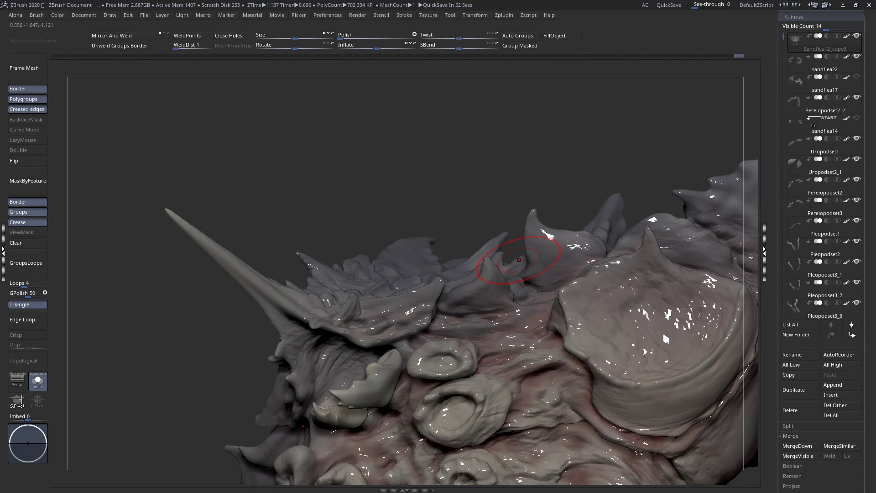
left_click_drag(376, 247, 426, 312, "alt")
right_click_drag(427, 313, 497, 292)
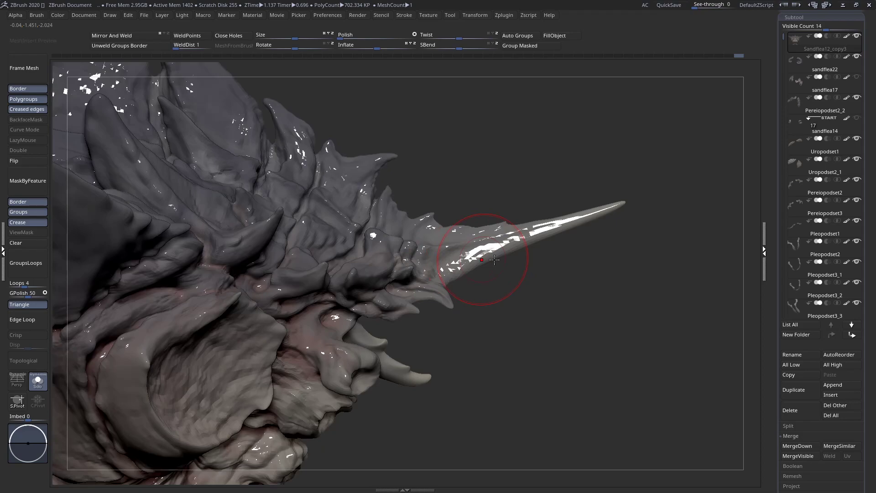
- Mask the whole body except the mandibles by isolating them, inverting the visibility, masking, and showing everything again
right_click_drag(494, 259, 417, 270)
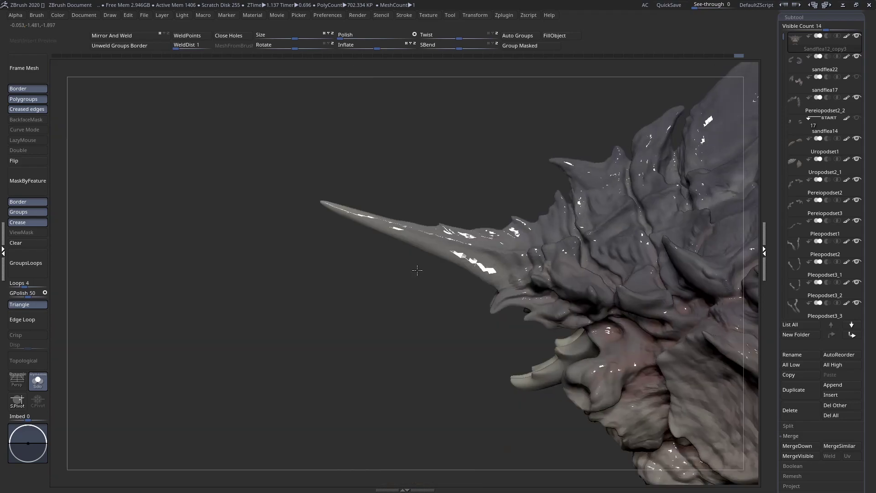
right_click_drag(479, 303, 484, 242)
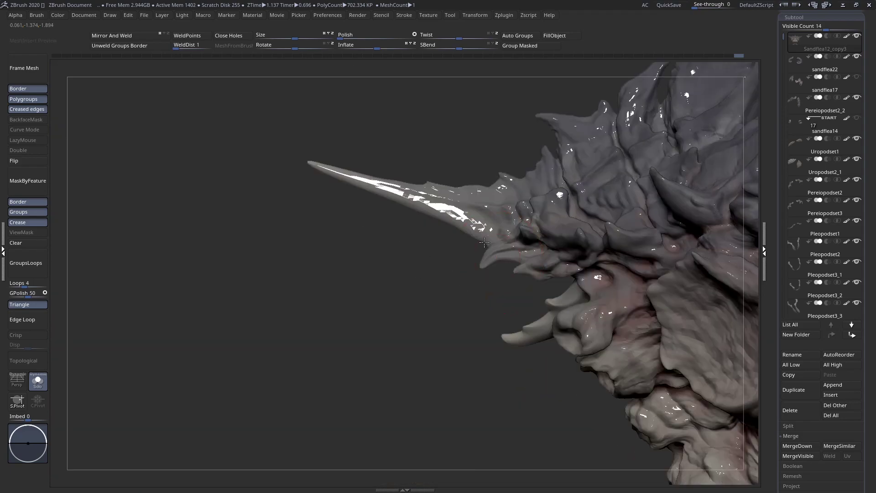
key("space")
left_click_drag(484, 242, 465, 243)
right_click_drag(484, 242, 541, 294)
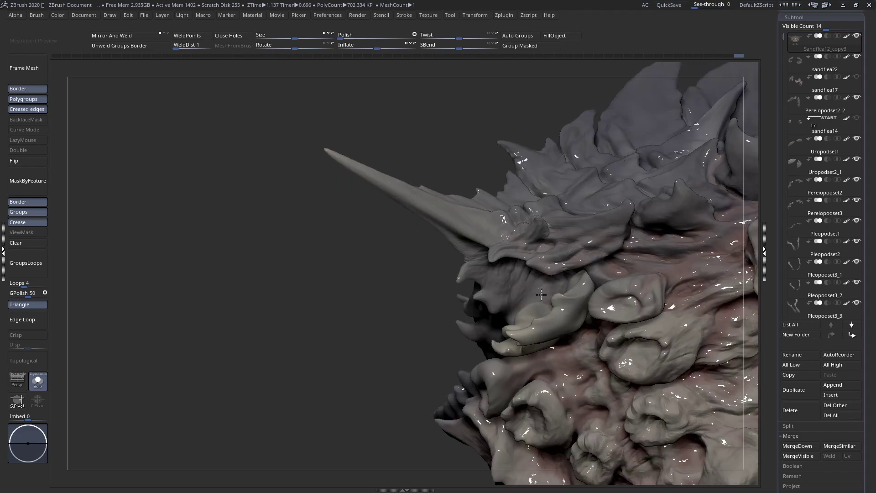
left_click(566, 315, "alt")
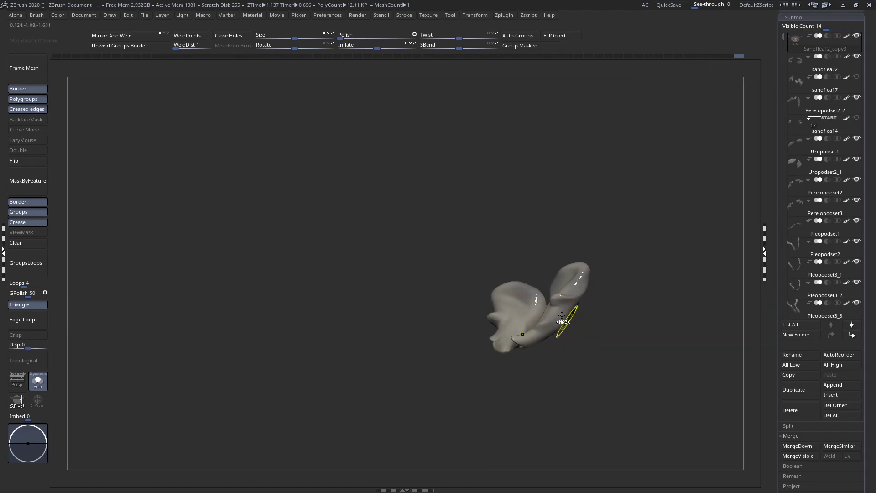
left_click(553, 302, "ctrl+shift")
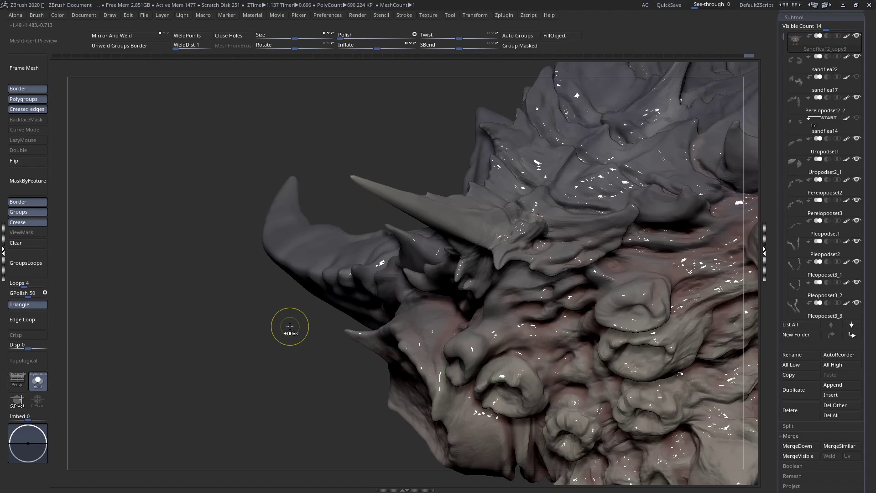
left_click(291, 325, "ctrl")
left_click(290, 326, "ctrl+shift")
right_click_drag(497, 313, 472, 324)
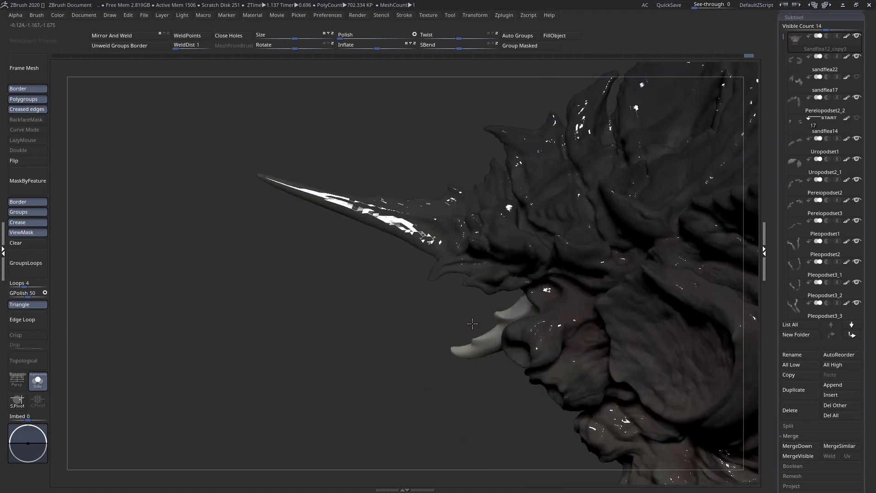
- Adjust the unmasked mandibles' profile from the side with the Move brush
right_click_drag(329, 286, 325, 260, "ctrl")
right_click(325, 260)
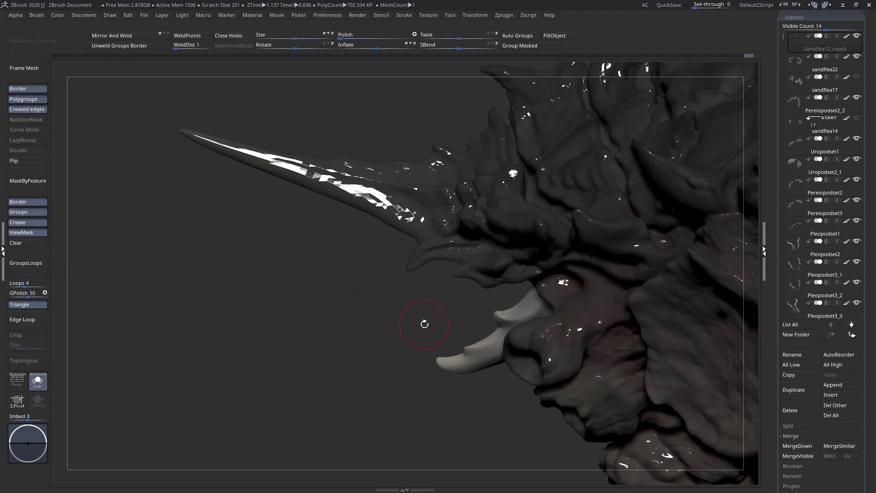
right_click(398, 308)
left_click(375, 334)
left_click(596, 340)
right_click(436, 323)
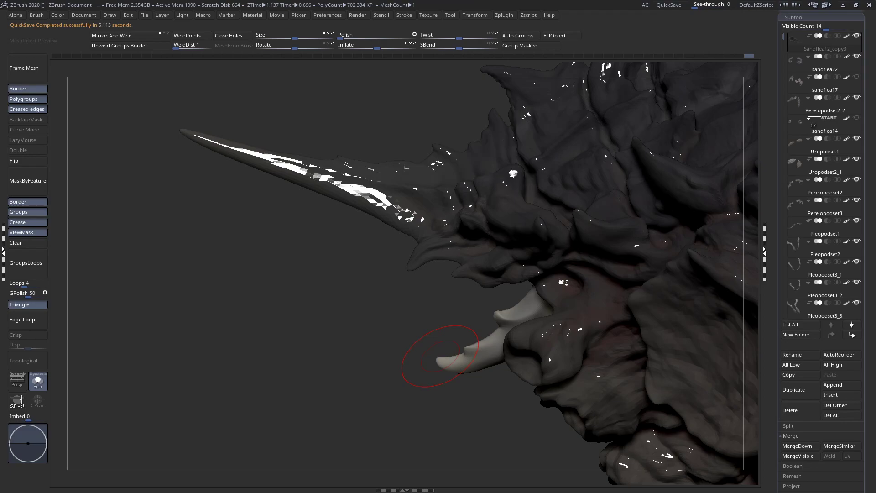
- Clear the mask and turn off solo to show the complete creature
right_click_drag(507, 217, 391, 166, "ctrl")
right_click_drag(477, 208, 309, 241)
key("shift+f")
key("shift+f")
left_click(21, 243)
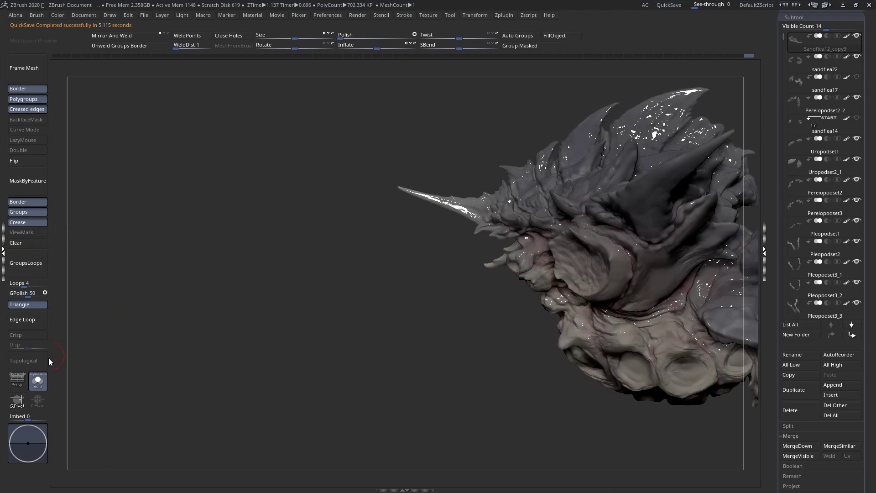
left_click(39, 384)
right_click_drag(514, 282, 373, 202)
key("f")
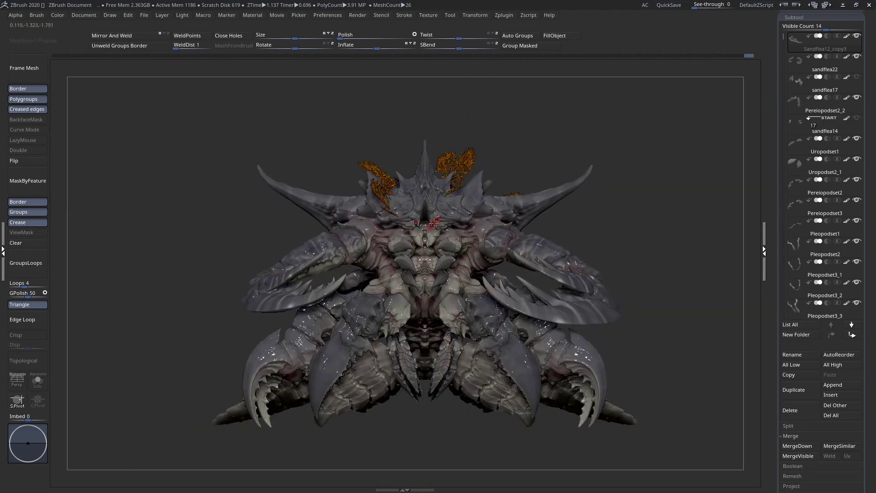
- Append a ZSphere to the subtool list
right_click_drag(436, 224, 694, 296)
scroll(875, 398, "down", 2)
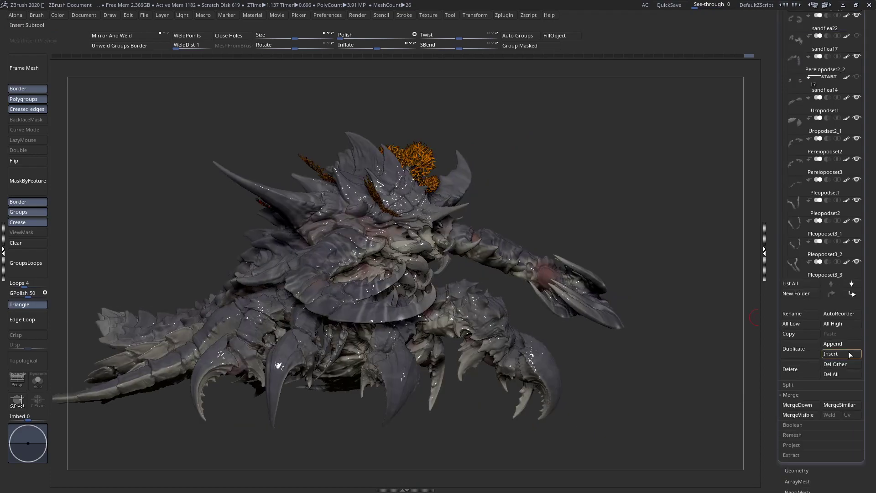
left_click(846, 343)
left_click(835, 345)
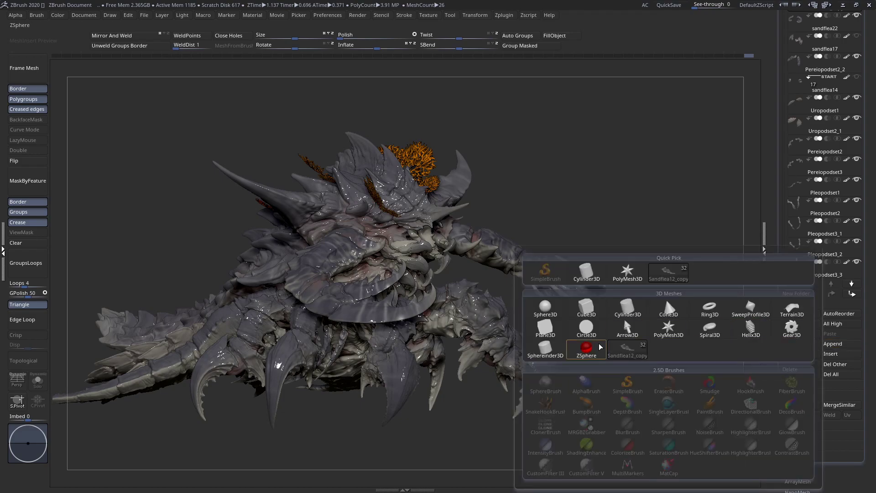
left_click(586, 349)
- Turn on transparency for the other subtools and select the ZSphere beneath the creature's body
right_click_drag(509, 277, 441, 257)
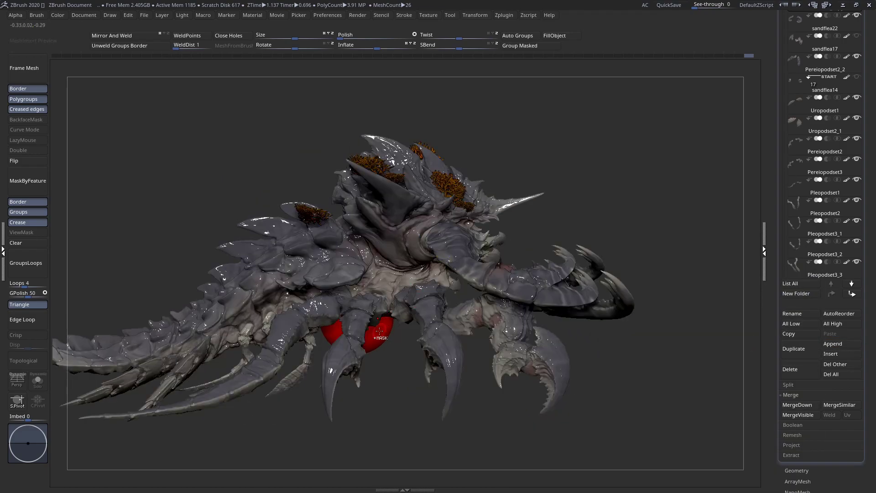
key("shift+t")
right_click_drag(394, 323, 355, 336, "alt")
left_click(337, 352, "alt")
- Move the ZSphere up to the head, shrink it, and place it inside the base of the snout horn
left_click_drag(408, 289, 385, 8)
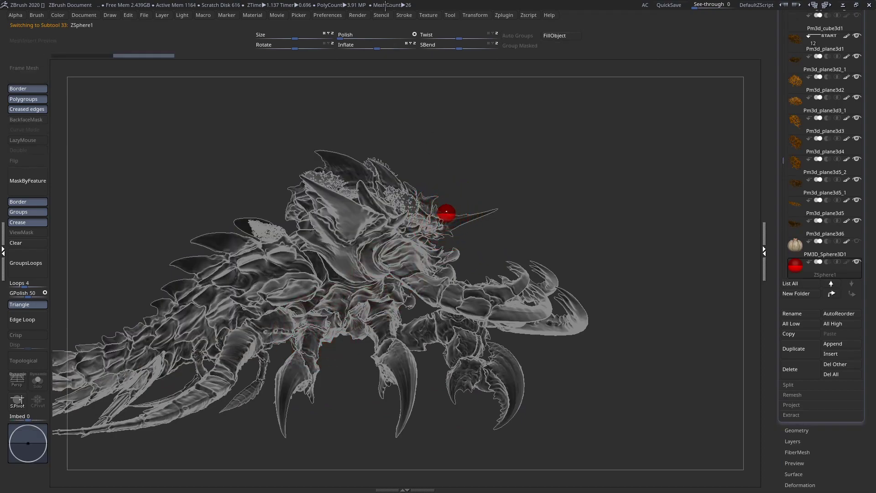
left_click_drag(446, 213, 421, 39)
left_click_drag(453, 170, 382, 221)
right_click_drag(437, 208, 449, 233, "ctrl")
left_click_drag(431, 161, 425, 141)
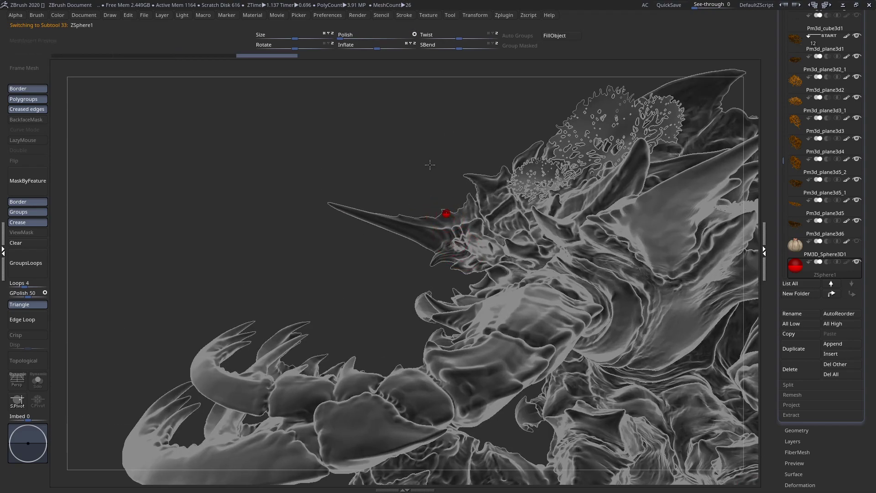
left_click_drag(445, 213, 460, 243)
right_click_drag(460, 242, 499, 250)
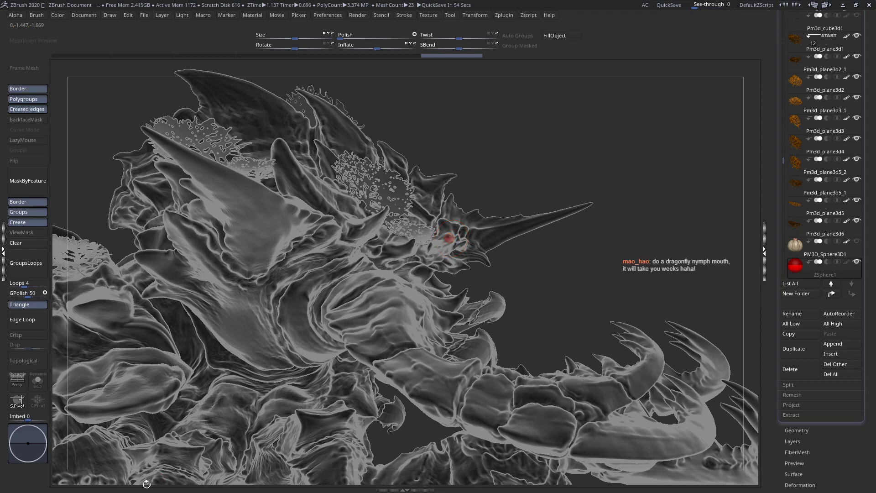
- Add a mirrored pair of small child ZSpheres to the root sphere inside the head
right_click_drag(451, 237, 472, 246)
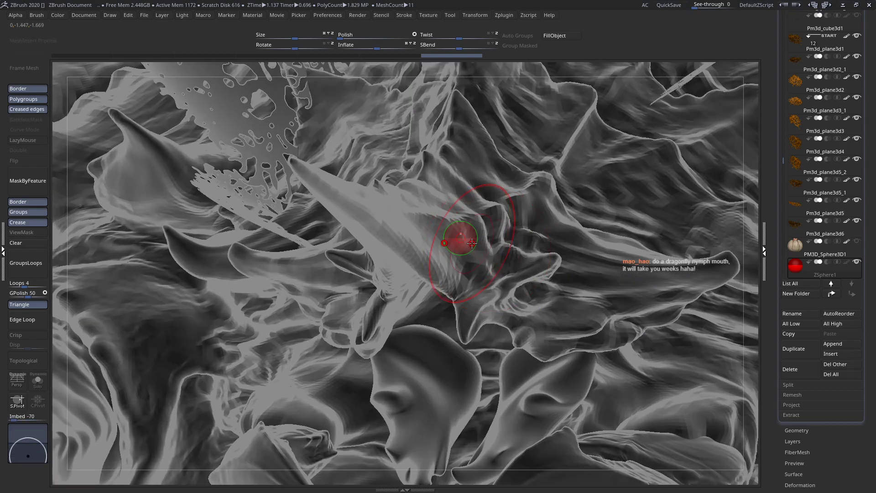
key("space")
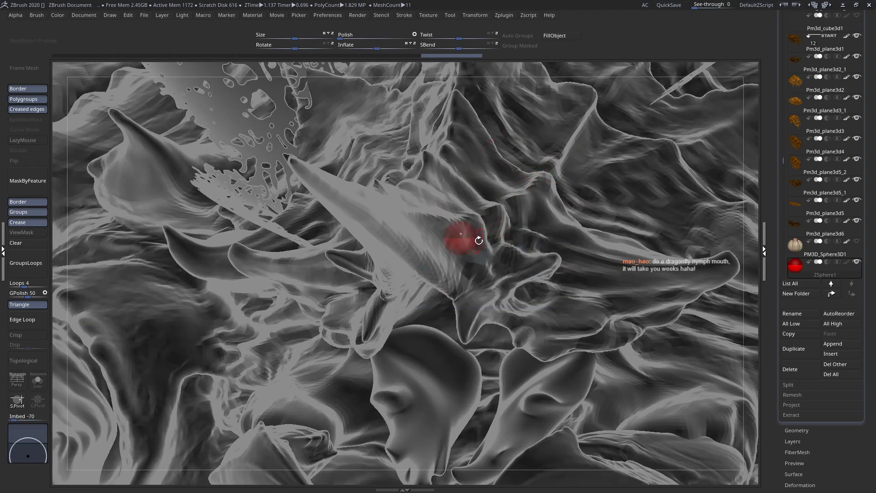
left_click(500, 251)
right_click_drag(500, 251, 495, 255)
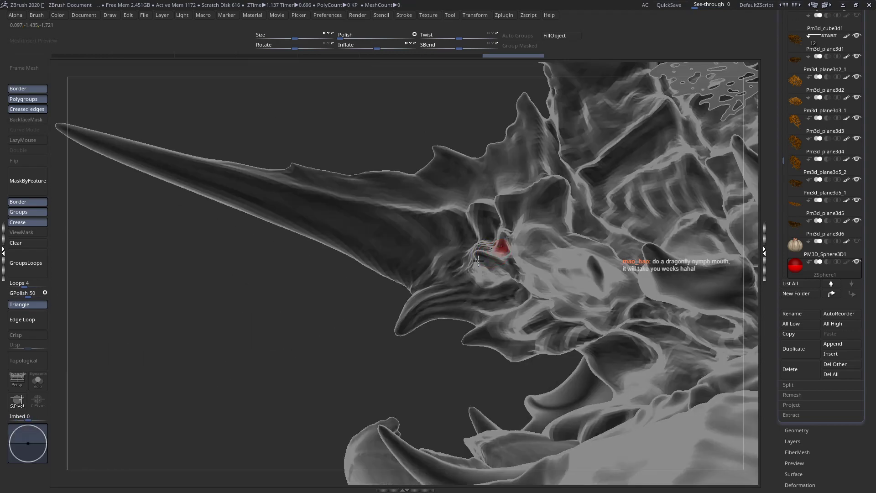
left_click(456, 304)
right_click_drag(456, 304, 491, 318)
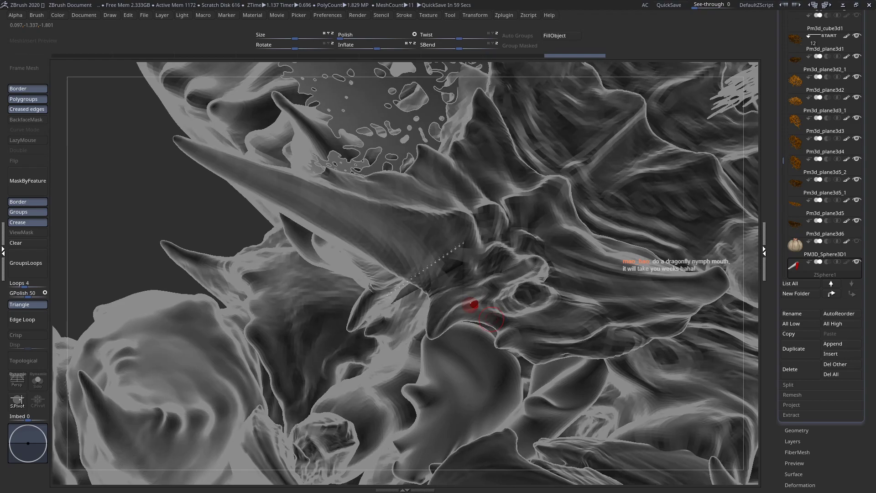
- Pull the mirrored child ZSpheres outward to the sides of the face and adjust their depth in side view
left_click_drag(471, 305, 604, 330)
right_click_drag(604, 330, 612, 328)
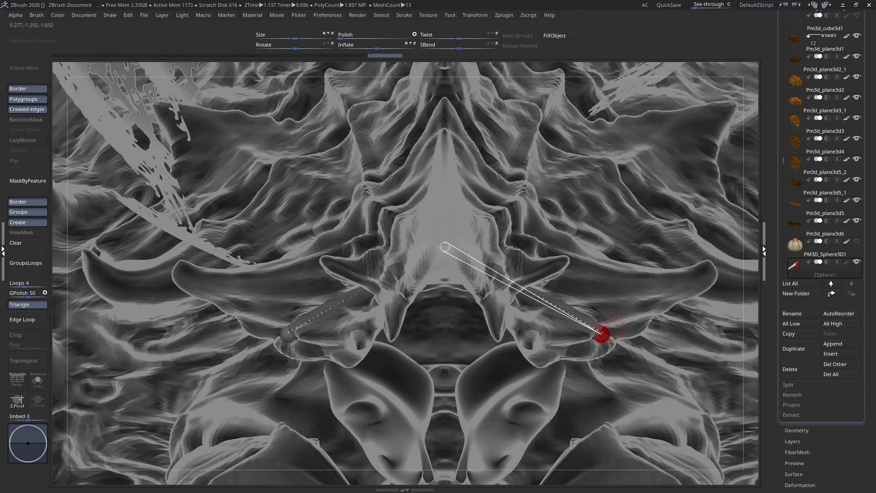
right_click_drag(394, 305, 429, 313)
right_click_drag(602, 330, 504, 319, "alt")
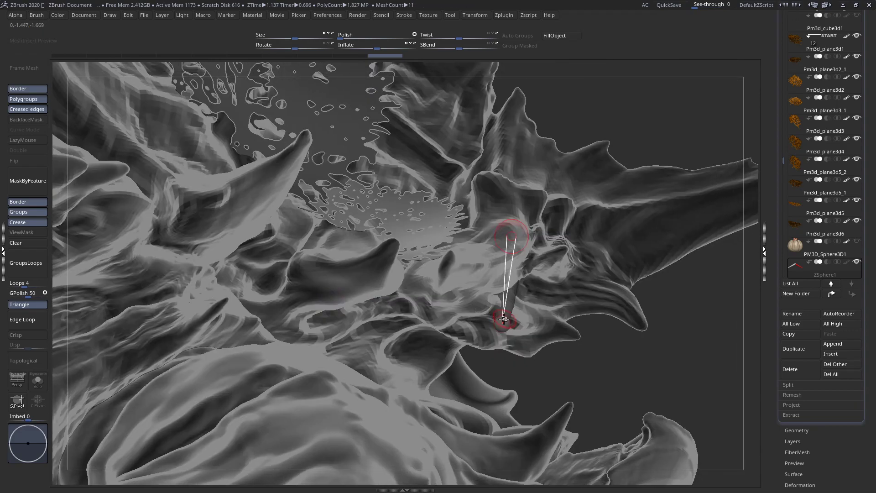
left_click_drag(502, 325, 465, 316)
right_click_drag(461, 308, 352, 263, "ctrl")
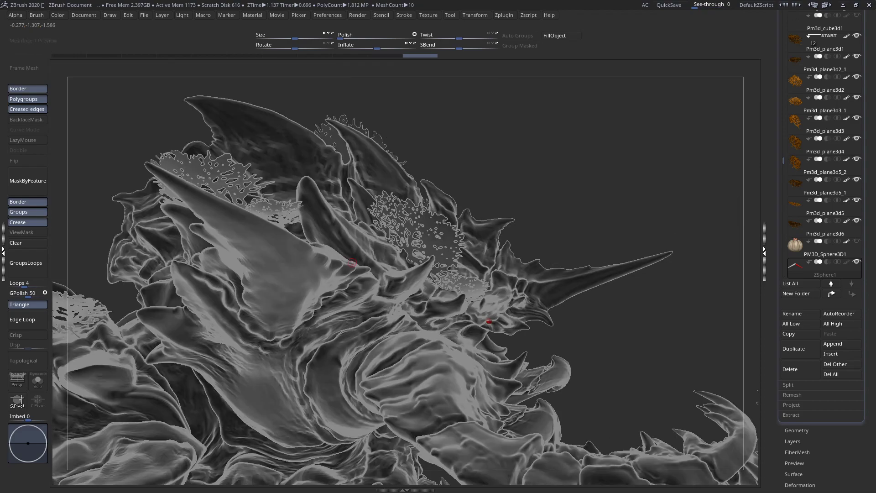
- Move the mirrored child ZSpheres inward toward the base of the snout horn in the front view
right_click_drag(424, 303, 501, 322)
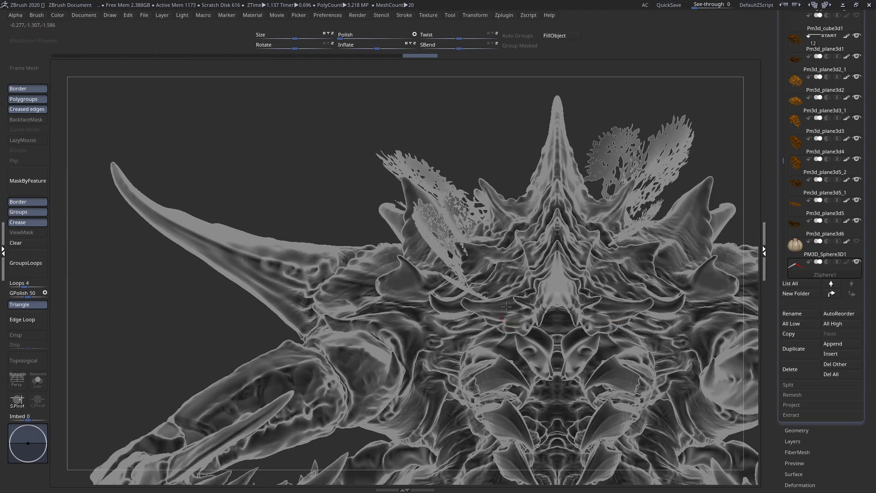
right_click_drag(512, 292, 541, 303)
left_click_drag(616, 304, 588, 306)
right_click_drag(589, 306, 610, 314, "shift")
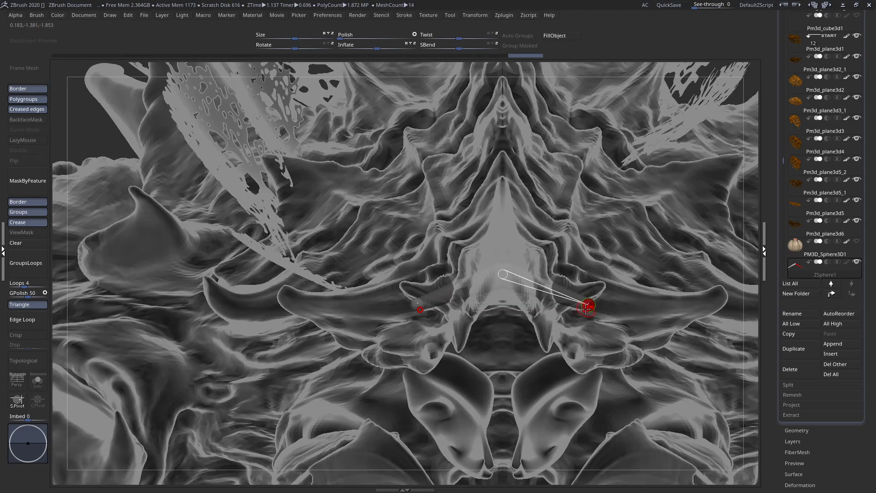
left_click_drag(587, 307, 567, 305)
- Push the mirrored child ZSpheres back into the head in side view and bring them closer together above the mouth
right_click_drag(563, 308, 539, 311)
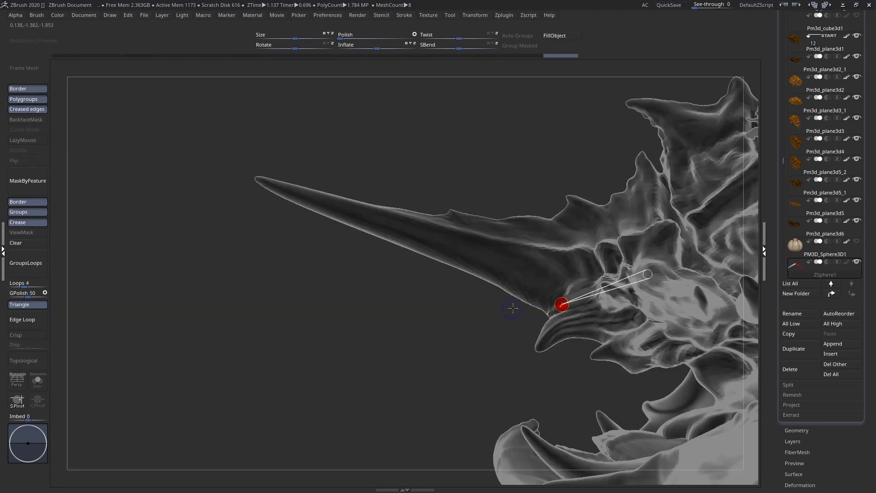
left_click_drag(563, 305, 591, 297)
right_click_drag(591, 298, 620, 307, "shift")
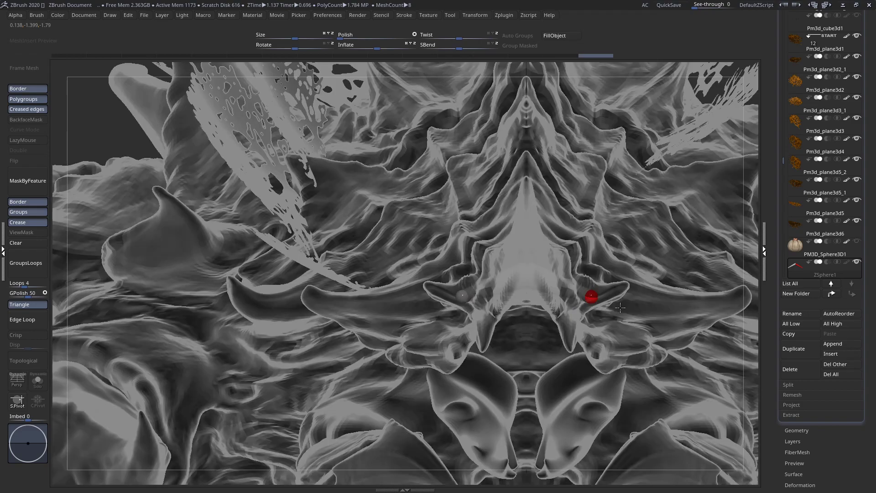
left_click_drag(592, 299, 577, 308)
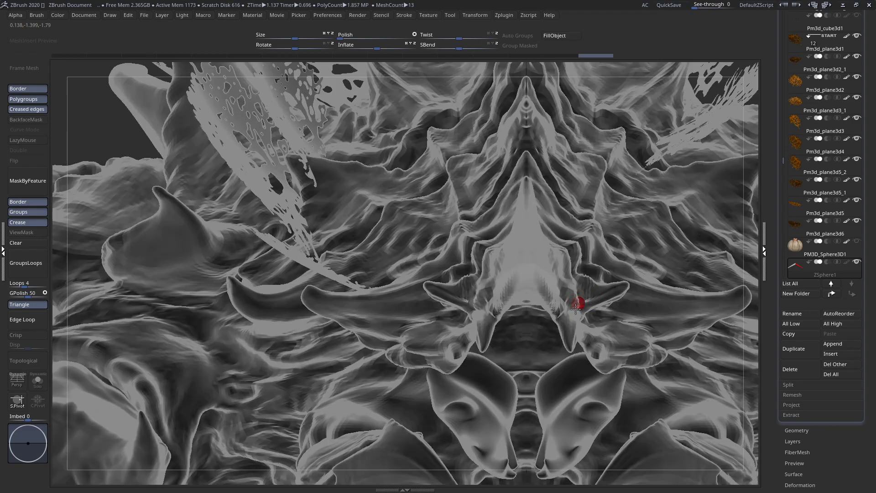
key("ctrl+z")
key("ctrl+shift+z")
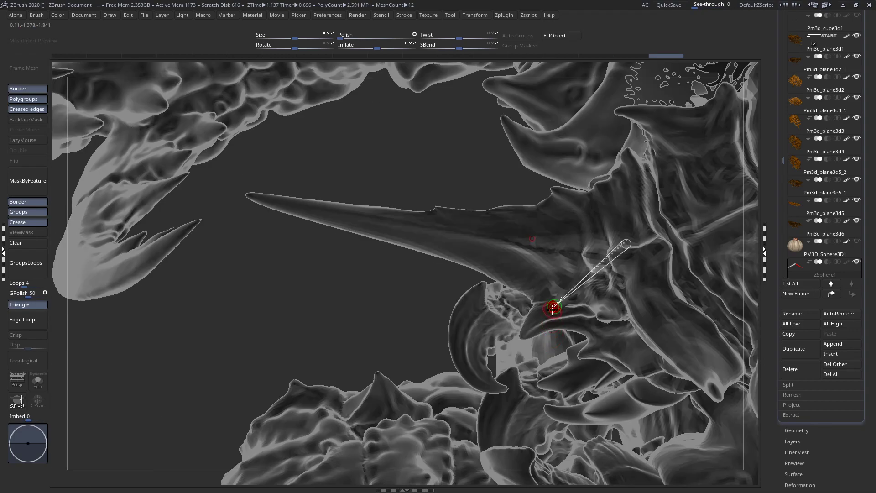
- Extend the mirrored ZSpheres forward beneath the horn and insert an intermediate pair positioned at the surface of the face
left_click_drag(552, 310, 523, 310)
right_click_drag(561, 296, 557, 289)
left_click(557, 289)
key("w")
left_click_drag(557, 289, 570, 301)
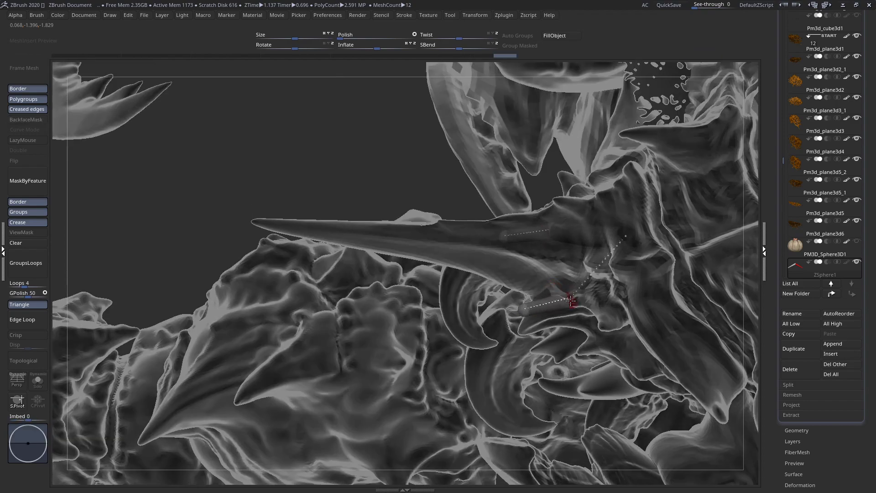
key("ctrl+shift+z")
key("ctrl+shift+z")
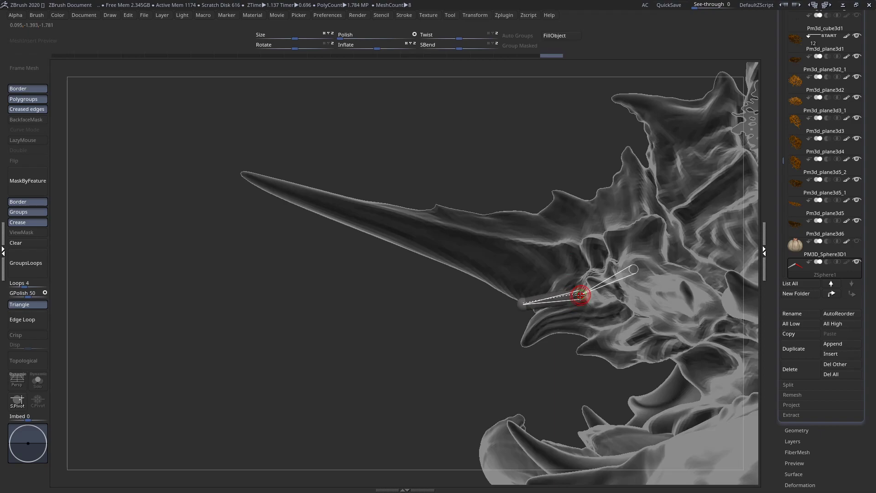
key("ctrl+shift+z")
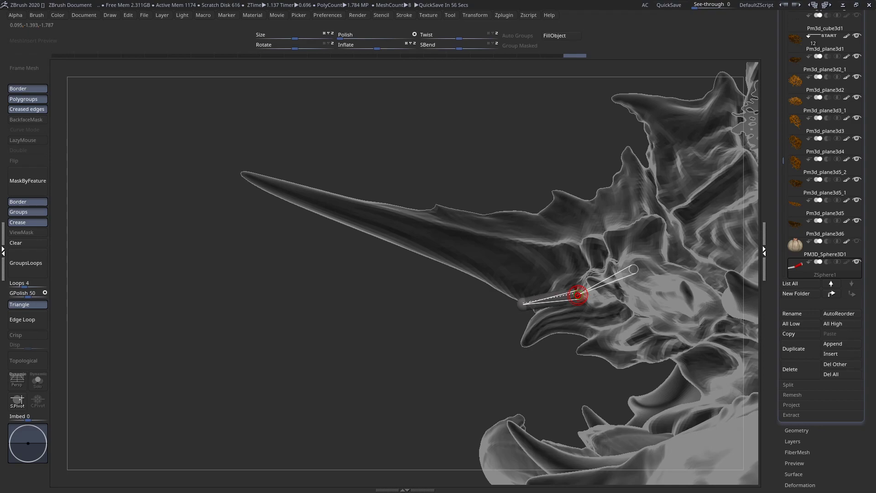
- Pull the end ZSpheres far forward past the horn's tip to form a mirrored pair of long straight antennae
left_click_drag(517, 305, 133, 280)
right_click_drag(395, 222, 255, 192, "ctrl")
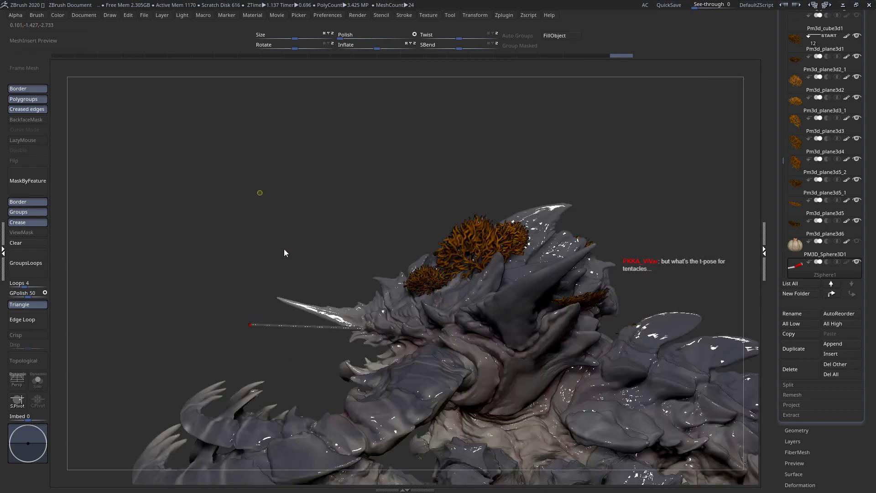
mouse_move(304, 314)
right_mouse_down()
mouse_move(308, 356)
mouse_move(404, 365)
right_mouse_up()
left_click_drag(333, 341, 187, 341)
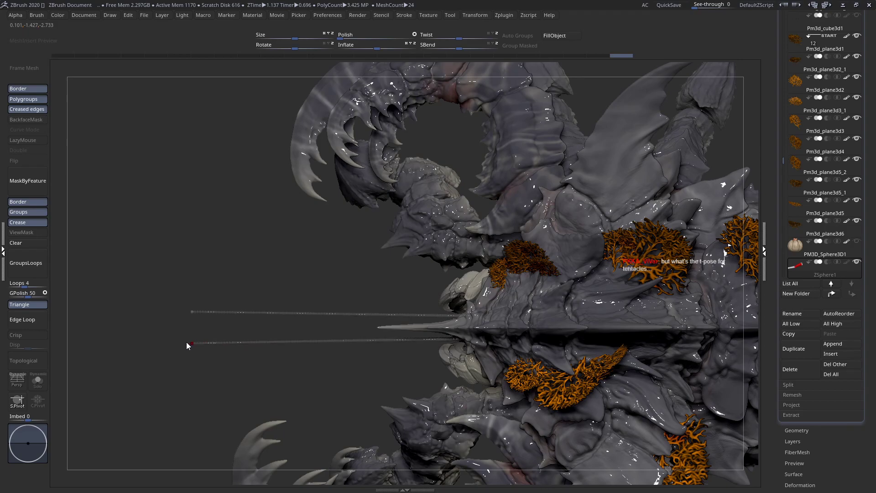
- Thicken the antennae by enlarging the ZSpheres at their base beneath the snout horn
right_click_drag(465, 342, 500, 429, "ctrl")
right_click_drag(586, 339, 590, 261)
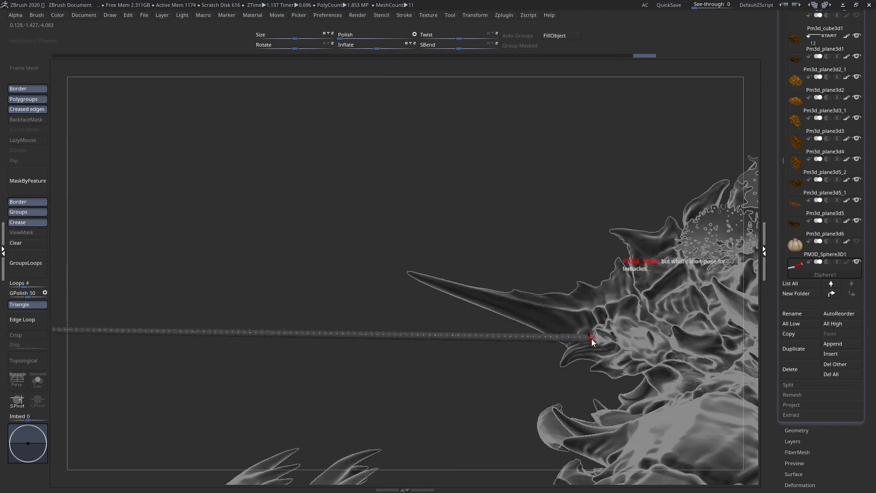
key("ctrl+shift+z")
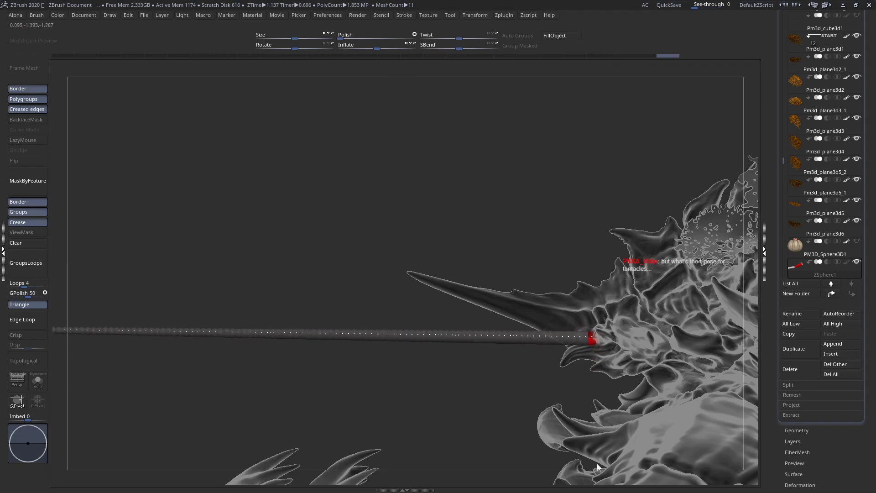
key("ctrl+shift+z")
left_click_drag(592, 340, 589, 337)
right_click_drag(538, 335, 532, 415, "shift")
right_click_drag(537, 338, 419, 302, "ctrl")
key("ctrl+shift+z")
key("ctrl+shift+z")
key("ctrl+z")
key("ctrl+z")
key("ctrl+z")
key("ctrl+z")
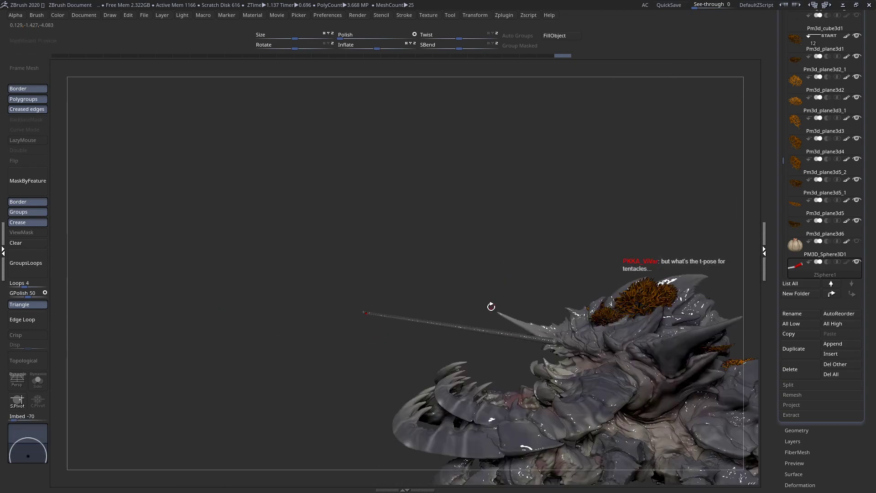
key("ctrl+z")
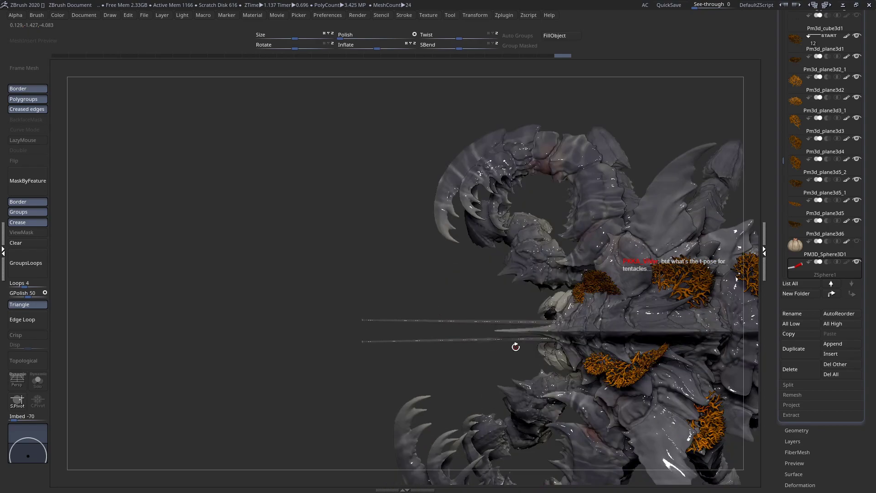
- Lengthen the antennae further forward and spread their tips diagonally out to the sides in top view
mouse_move(361, 342)
left_mouse_down()
mouse_move(73, 343)
mouse_move(69, 352)
left_mouse_up()
right_click_drag(395, 395, 249, 367, "ctrl")
right_click_drag(328, 390, 342, 457, "alt")
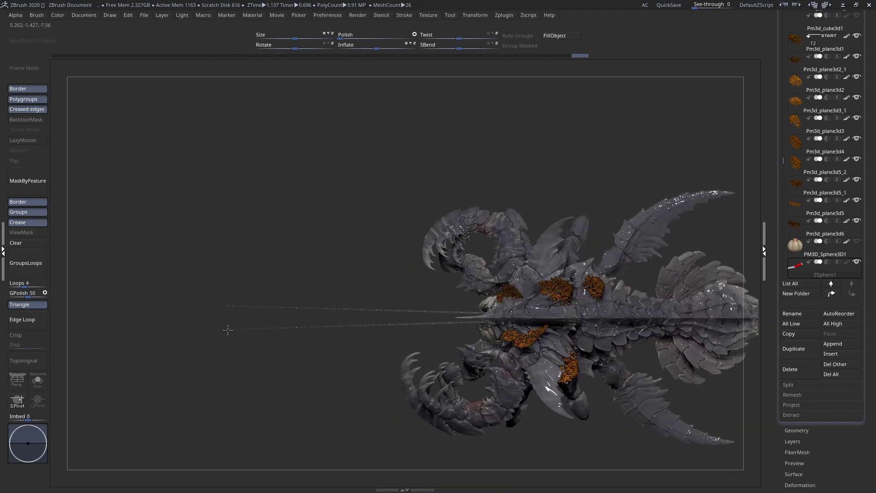
left_click_drag(227, 329, 296, 484)
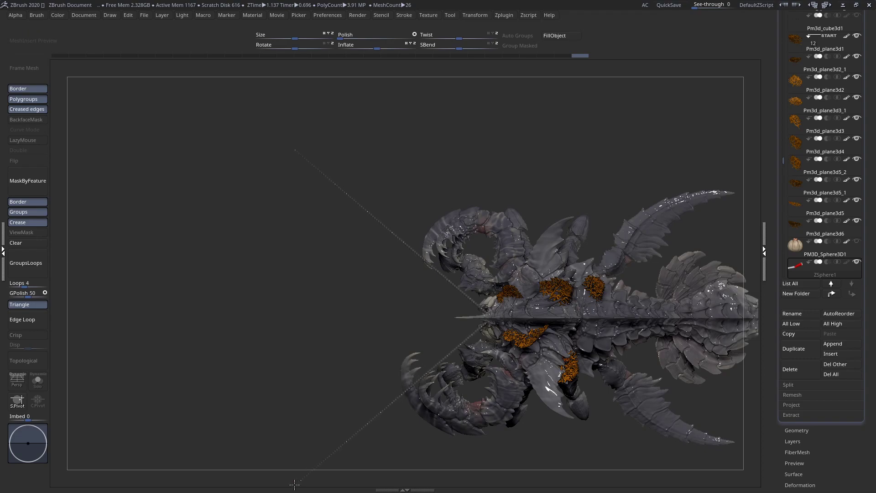
- Raise the tips of the spread antennae so both slant diagonally upward in front of the head
left_click_drag(310, 425, 321, 163)
left_click_drag(321, 222, 307, 291)
left_click_drag(338, 337, 382, 297)
left_click_drag(415, 272, 436, 288)
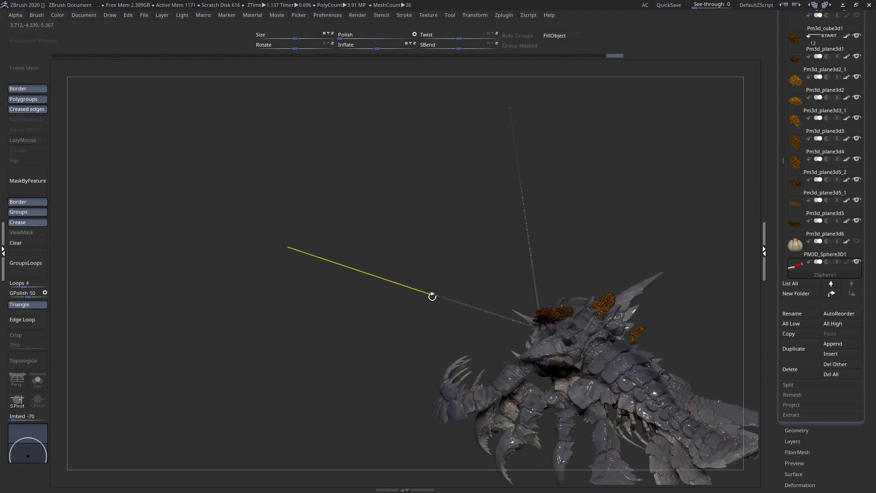
- Insert three intermediate ZSpheres spaced along each mirrored antenna
left_click(429, 292)
left_click_drag(369, 275, 365, 272)
left_click(488, 313)
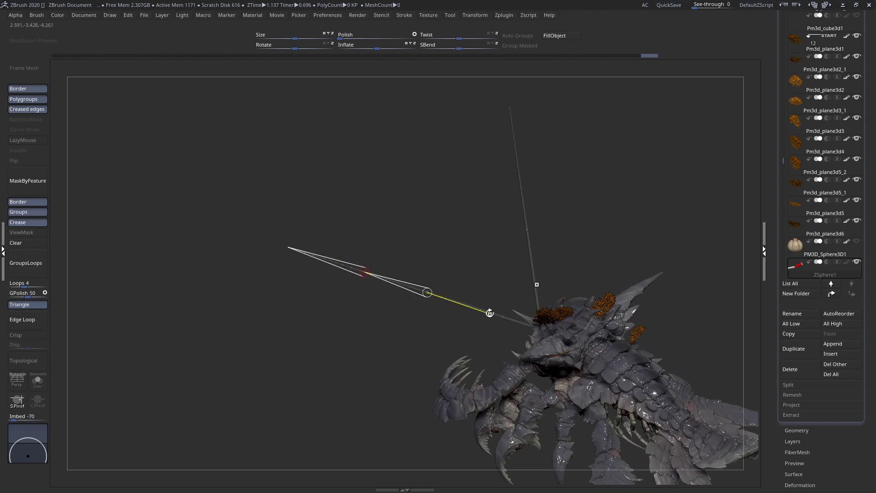
left_click_drag(448, 348, 394, 366)
right_click_drag(463, 351, 535, 380, "ctrl")
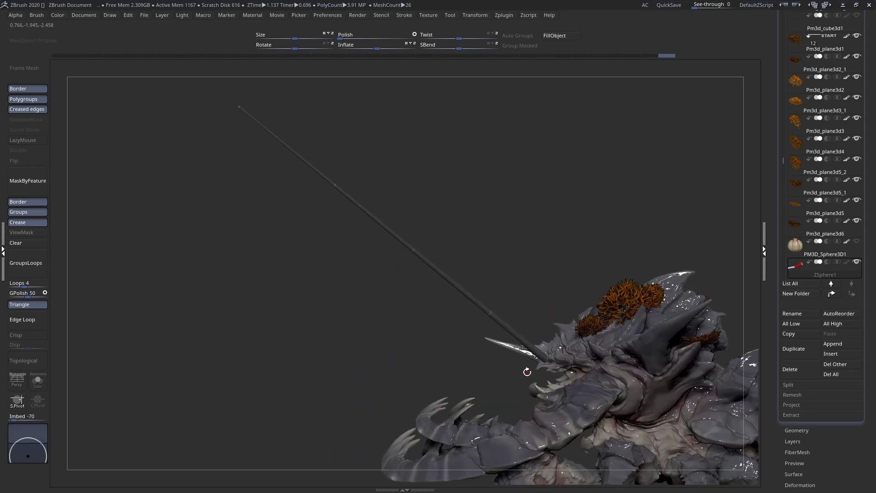
- Examine the antennae's length, angle and placement against the whole creature from the side, front and above
right_click_drag(409, 359, 416, 345, "ctrl")
left_click_drag(416, 346, 320, 353)
right_click_drag(433, 278, 441, 265, "ctrl")
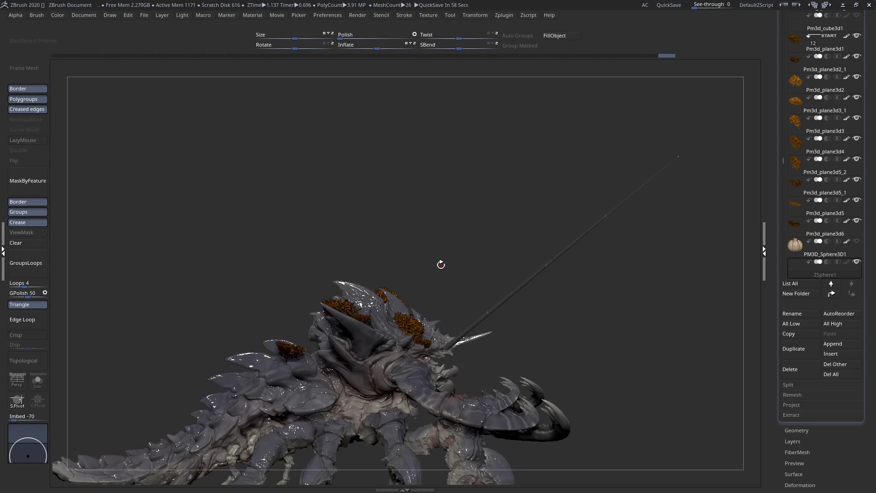
left_click_drag(440, 270, 427, 346)
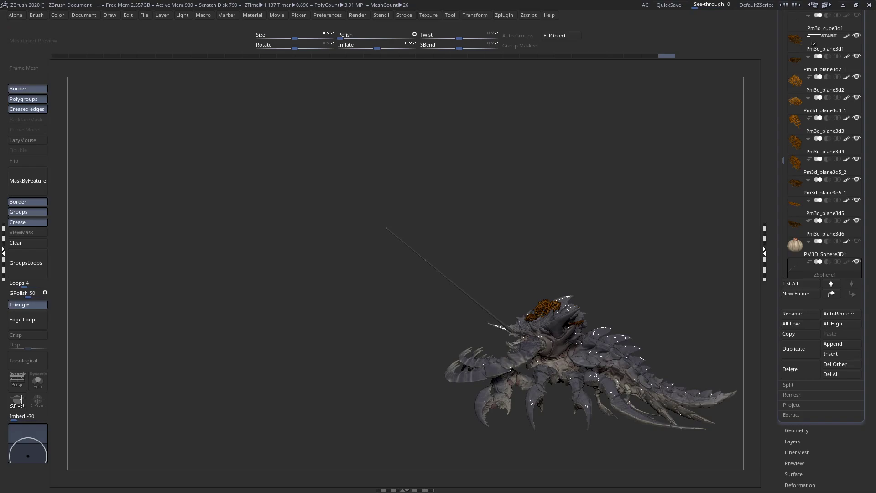
left_click_drag(376, 367, 420, 402)
left_click_drag(469, 347, 324, 274)
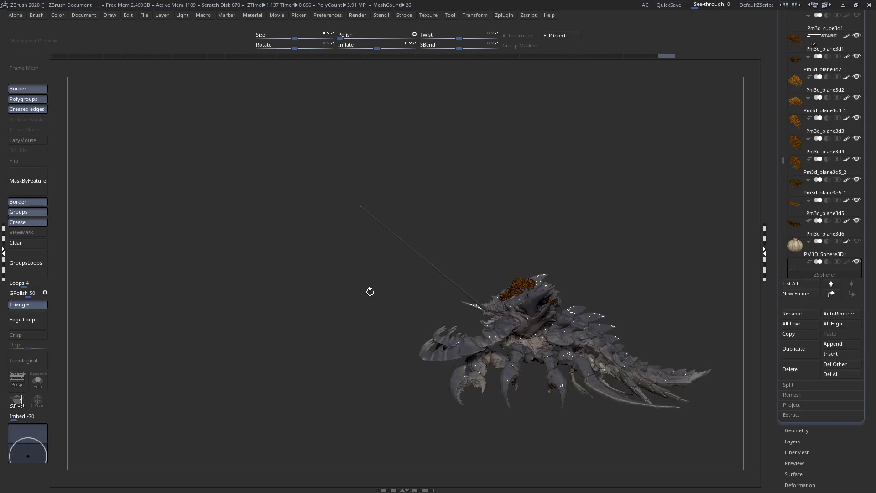
left_click_drag(451, 312, 497, 316)
right_click_drag(497, 316, 491, 343, "ctrl")
left_click_drag(490, 343, 416, 339, "shift")
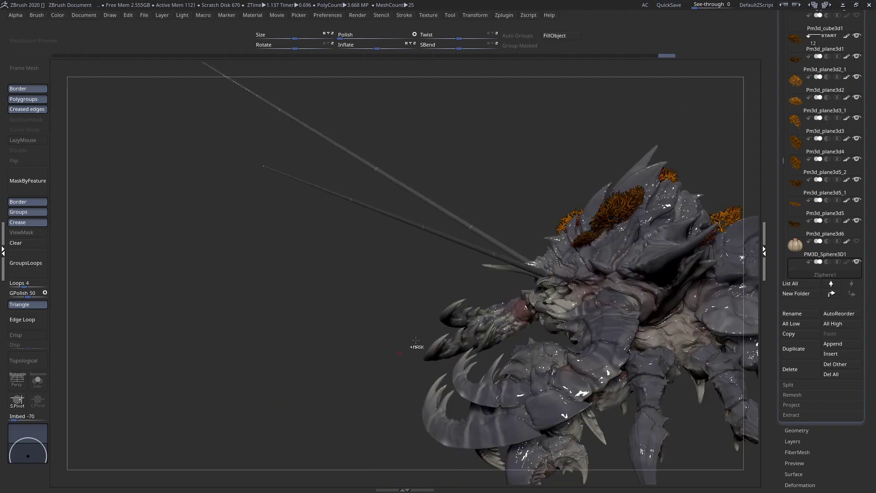
left_click_drag(415, 340, 319, 344)
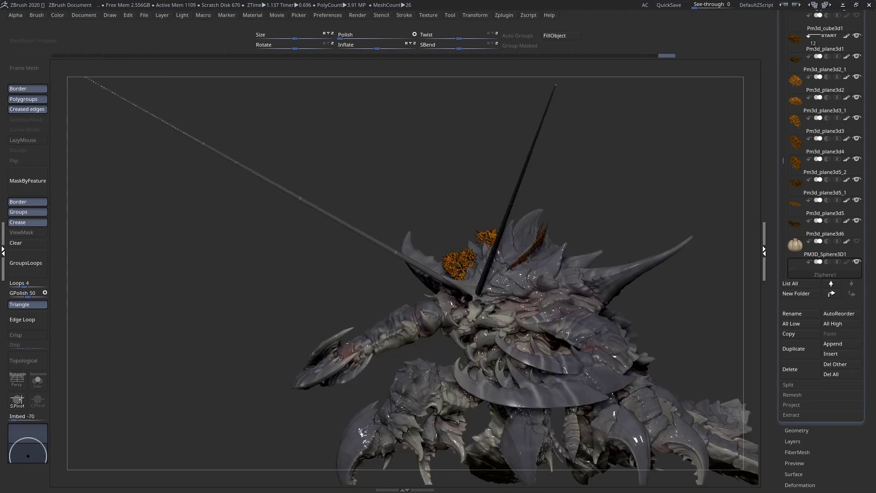
left_click_drag(440, 310, 425, 310)
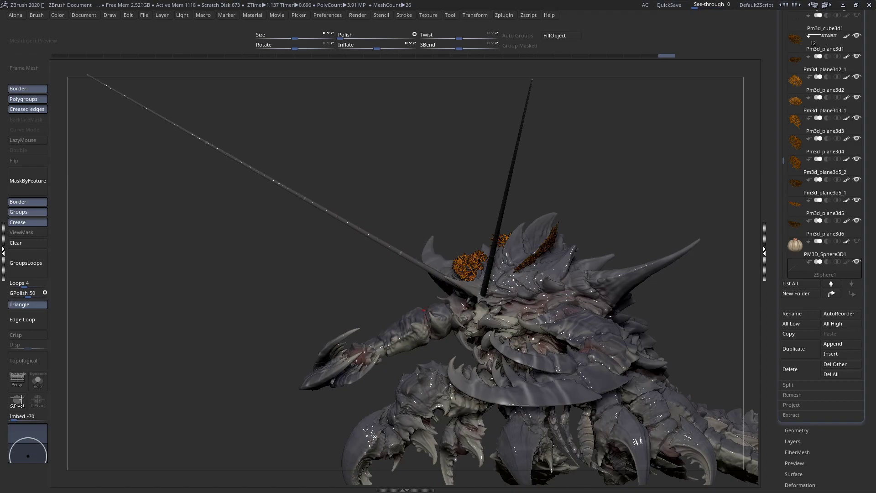
mouse_move(495, 315)
left_mouse_down()
mouse_move(514, 322)
mouse_move(399, 312)
left_mouse_up()
left_click_drag(447, 274, 406, 368)
left_click_drag(454, 338, 459, 346, "alt")
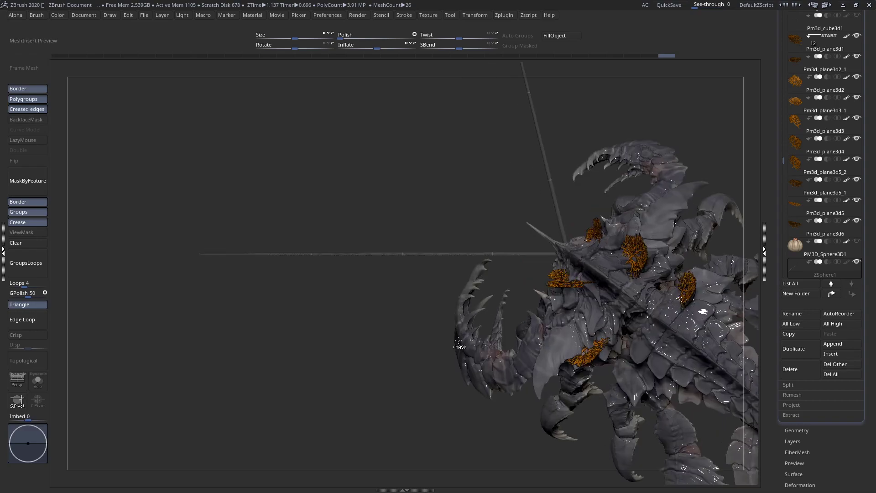
- Try to shift the base ZSpheres of the antennae outward and backward in top view
left_click_drag(579, 297, 615, 291, "alt")
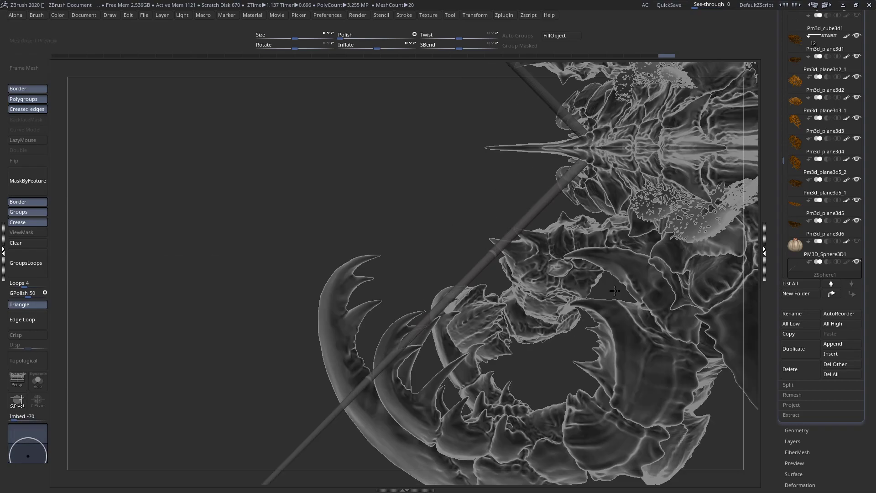
left_click_drag(563, 209, 518, 287, "alt")
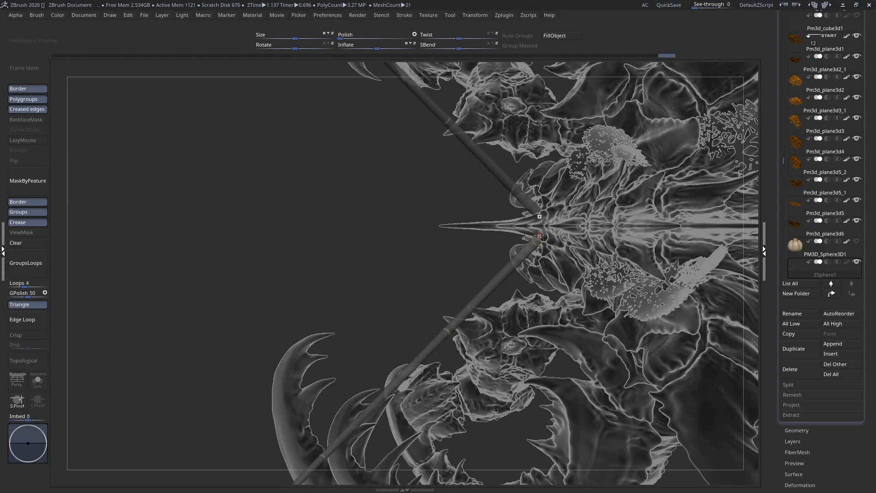
left_click_drag(539, 243, 551, 254)
key("ctrl+z")
- Remove the intermediate ZSpheres from both antennae so each is a single straight chain from base to tip
left_click_drag(454, 212, 456, 211, "alt")
left_click_drag(466, 299, 452, 274)
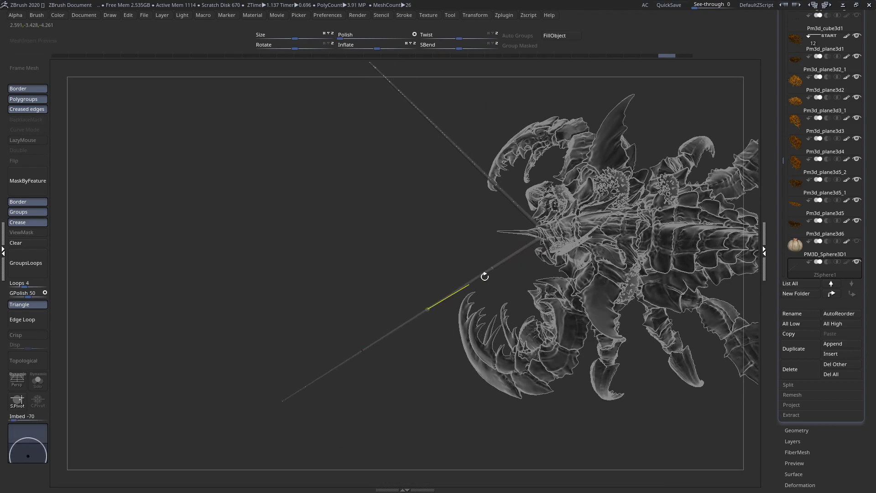
left_click(493, 268)
left_click(425, 310, "alt")
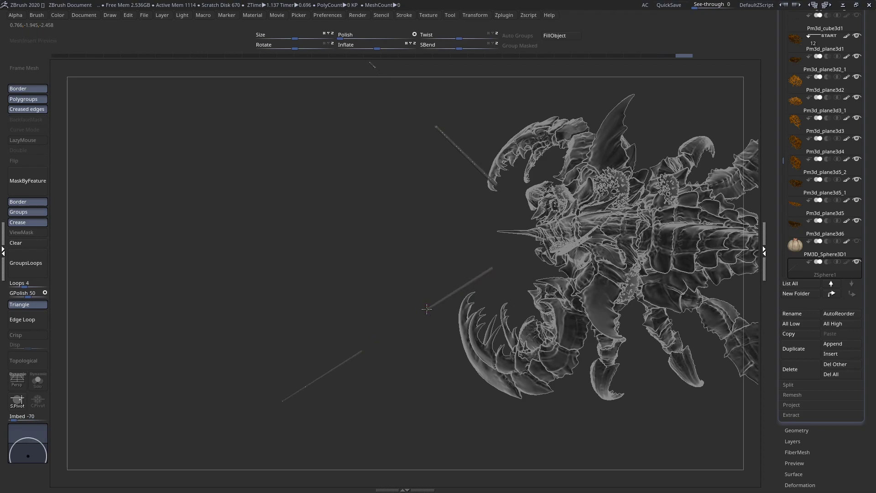
key("ctrl+z")
right_click_drag(425, 307, 479, 344, "ctrl")
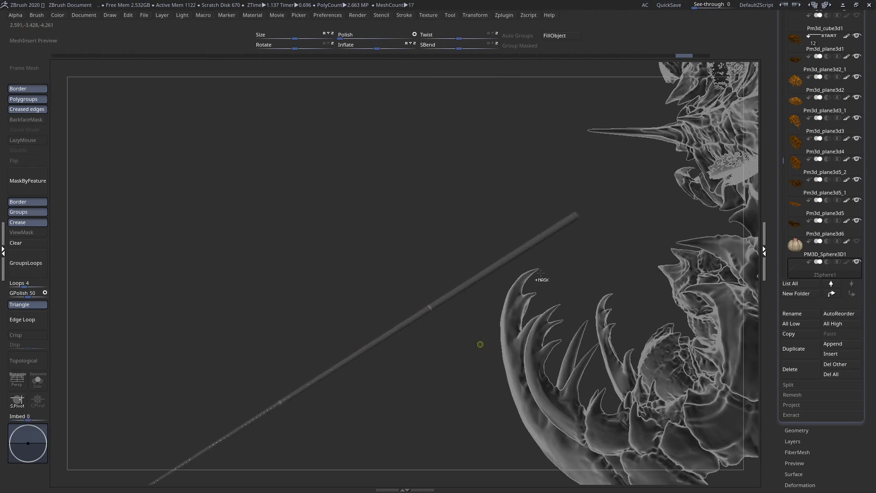
key("ctrl+z")
left_click_drag(576, 215, 425, 310)
right_click_drag(404, 308, 464, 241, "alt")
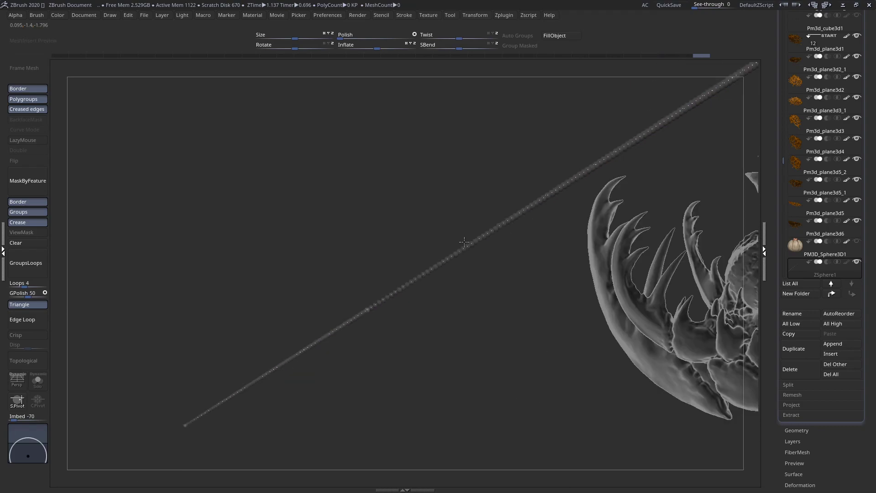
left_click(365, 311)
key("ctrl+z")
right_click_drag(365, 312, 441, 358, "ctrl")
right_click_drag(342, 313, 228, 283, "ctrl")
right_click_drag(227, 355, 347, 270, "alt")
left_click(233, 382, "alt")
right_click_drag(438, 313, 429, 317, "alt")
left_click_drag(429, 318, 451, 256)
- Move the base ZSpheres of the antennae slightly outward and backward beside the snout horn in top view
right_click_drag(437, 260, 403, 264, "alt")
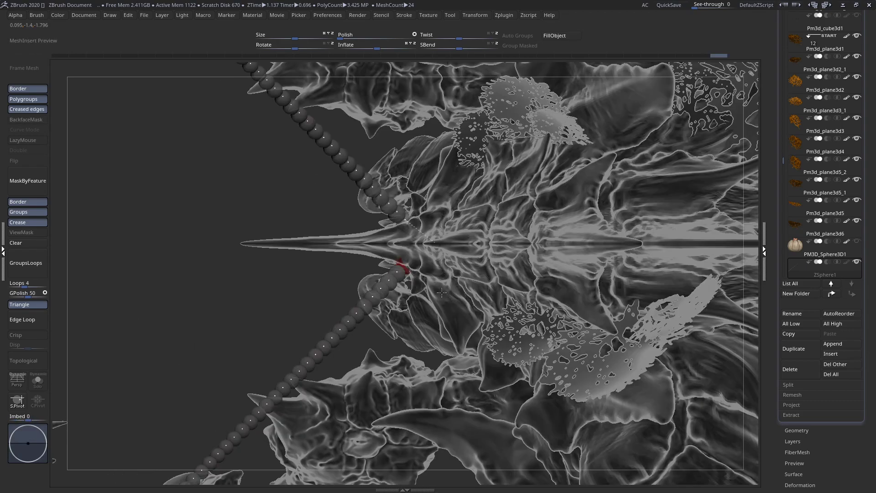
left_click_drag(406, 264, 415, 275)
right_click_drag(416, 276, 414, 277)
left_click_drag(417, 278, 416, 278)
right_click_drag(421, 257, 125, 107, "ctrl")
right_click_drag(356, 253, 352, 289, "ctrl")
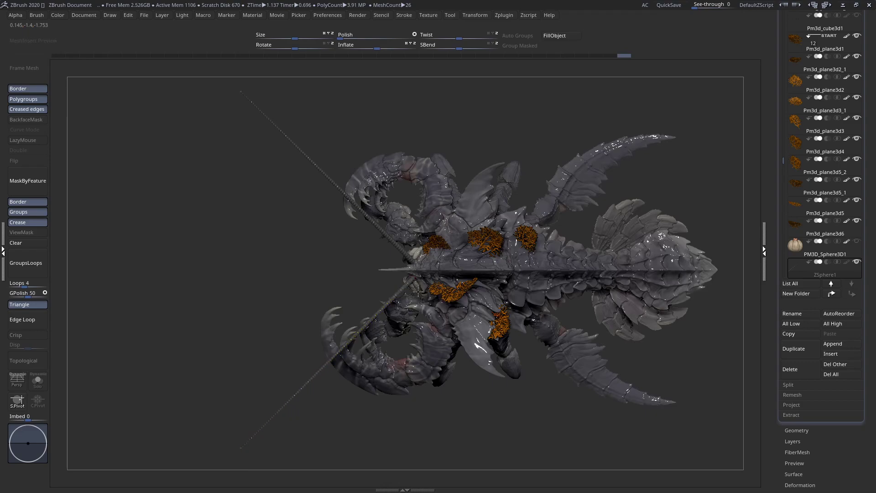
- Adjust the base ZSpheres of the antennae beside the snout horn, working through the creature mesh from the front
left_click_drag(414, 277, 415, 277)
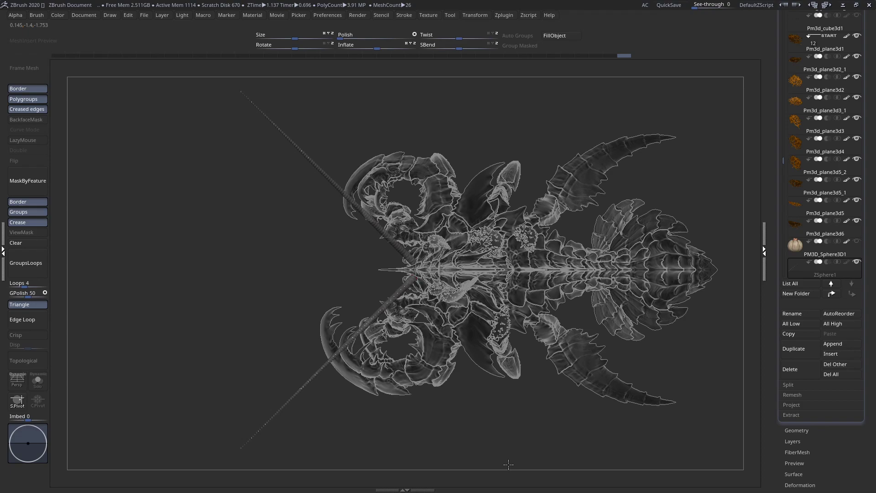
right_click_drag(434, 314, 398, 188, "ctrl")
left_click_drag(399, 188, 426, 280)
right_click_drag(427, 278, 468, 347)
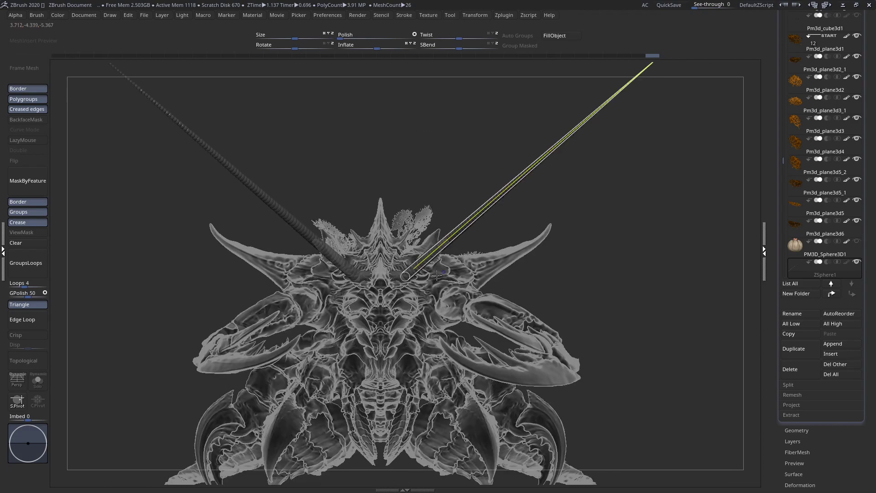
left_click_drag(401, 270, 395, 272)
mouse_move(396, 272)
right_mouse_down()
mouse_move(320, 264)
mouse_move(399, 259)
right_mouse_up()
left_click_drag(400, 270, 413, 280)
mouse_move(414, 280)
right_mouse_down()
mouse_move(410, 400)
mouse_move(406, 282)
mouse_move(442, 285)
mouse_move(426, 317)
mouse_move(423, 278)
right_mouse_up()
mouse_move(423, 278)
left_mouse_down()
mouse_move(411, 275)
mouse_move(411, 300)
mouse_move(409, 269)
left_mouse_up()
right_click_drag(409, 269, 342, 270)
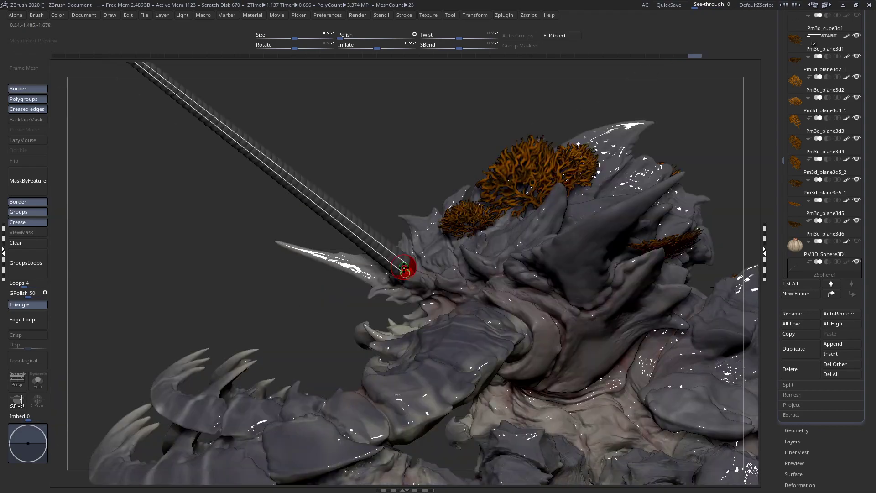
- Shift the base ZSpheres of the antennae forward along the snout and closer to the horn, checking side and front
left_click_drag(405, 268, 354, 282)
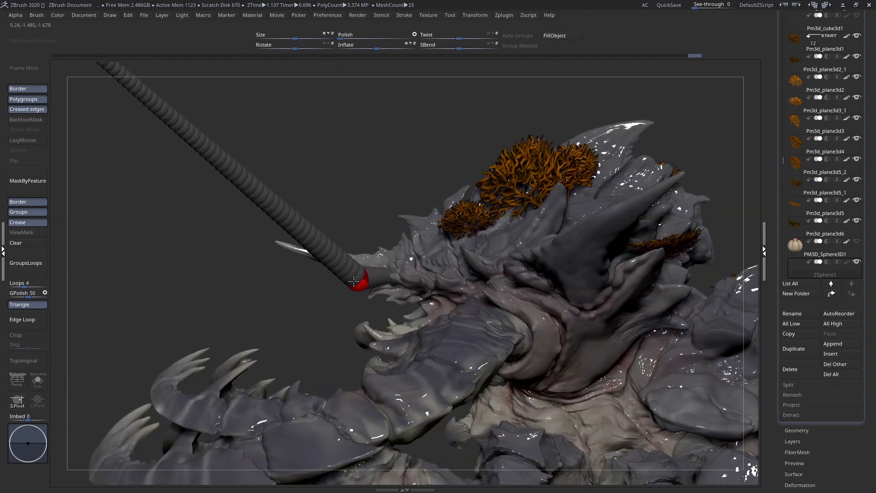
right_click_drag(354, 281, 376, 287)
left_click_drag(377, 286, 350, 261)
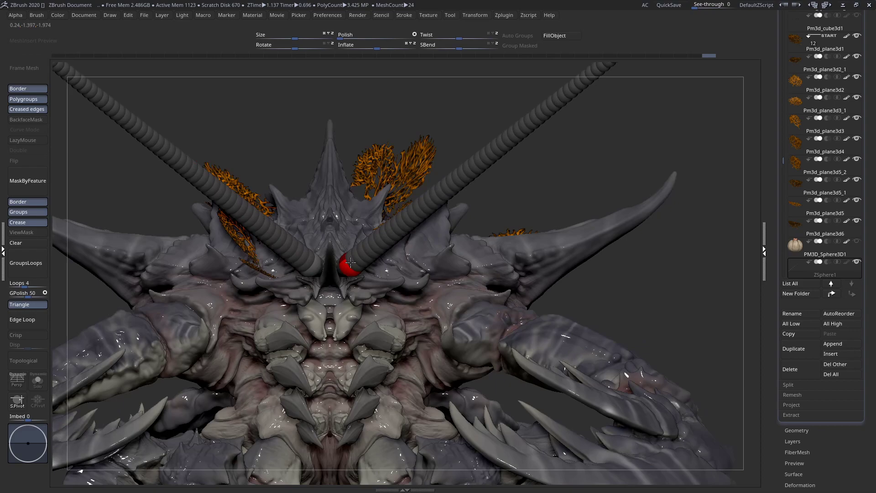
right_click_drag(350, 262, 315, 265)
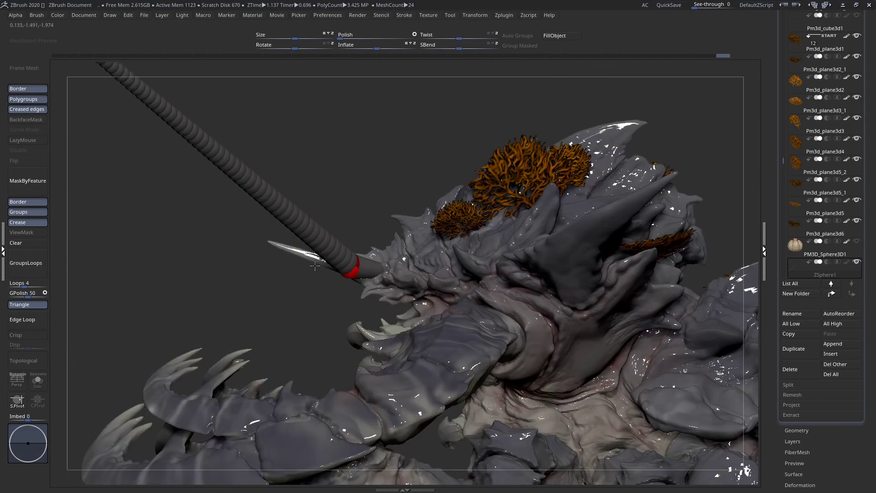
left_click_drag(354, 267, 371, 265)
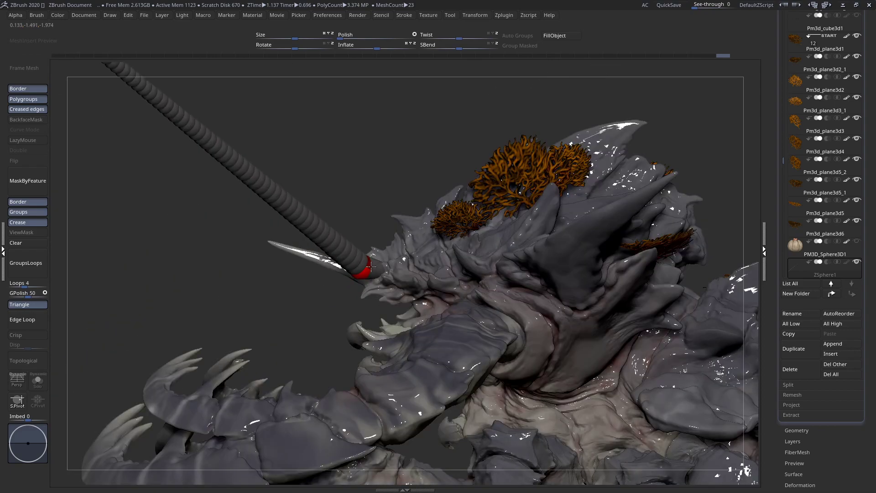
right_click_drag(371, 265, 418, 271)
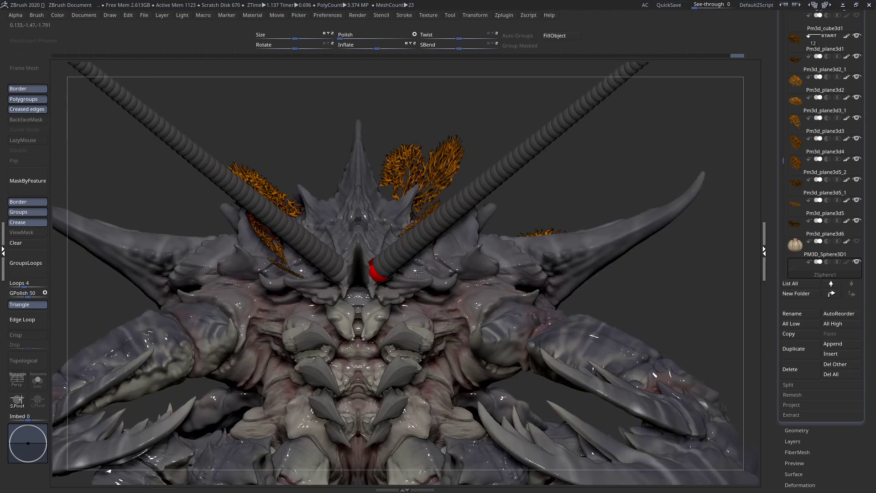
- Move the base ZSpheres of the antennae slightly outward and up from the snout horn in front view
mouse_move(377, 270)
left_mouse_down()
mouse_move(389, 265)
mouse_move(375, 273)
left_mouse_up()
mouse_move(376, 273)
right_mouse_down()
mouse_move(347, 278)
mouse_move(391, 268)
right_mouse_up()
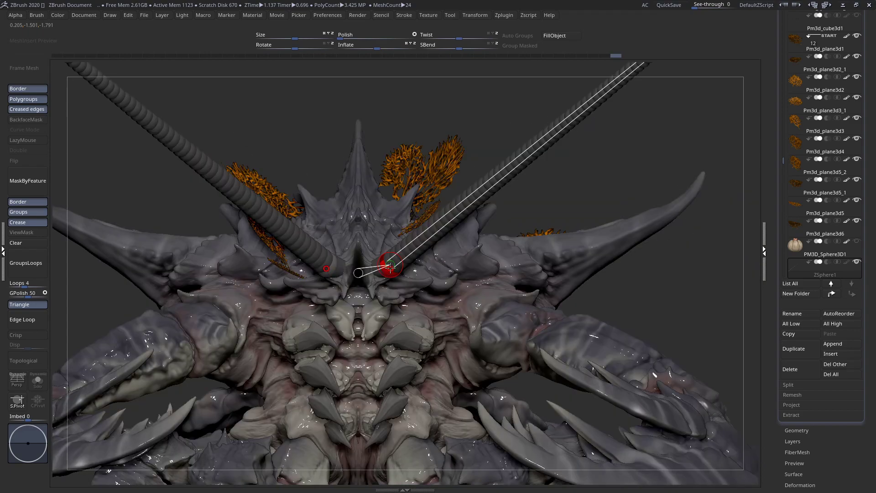
left_click_drag(390, 268, 390, 259)
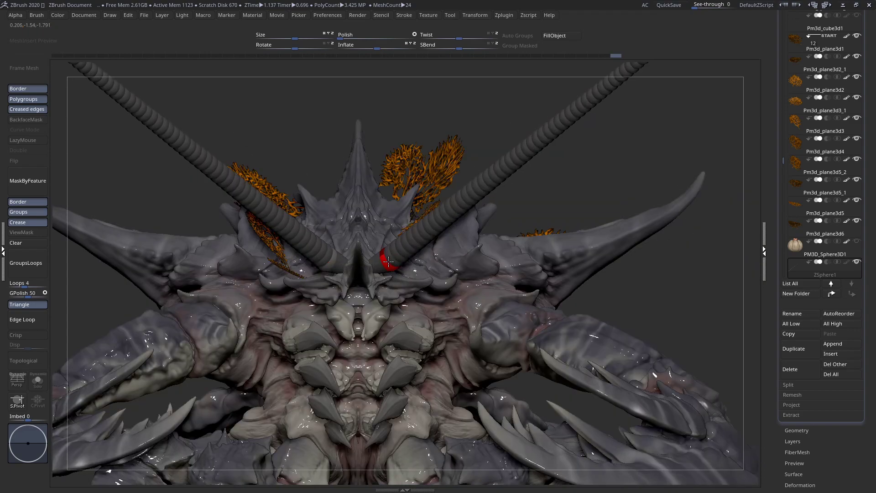
right_click_drag(389, 261, 387, 269, "ctrl")
right_click_drag(387, 269, 337, 288)
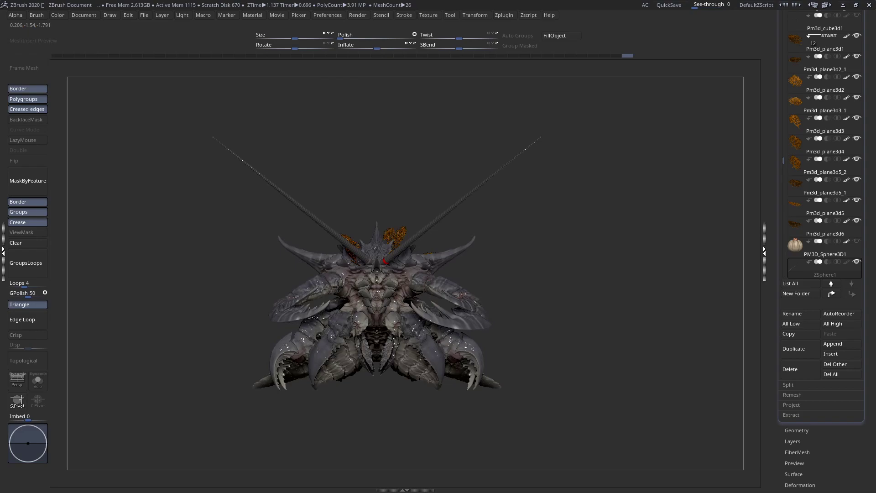
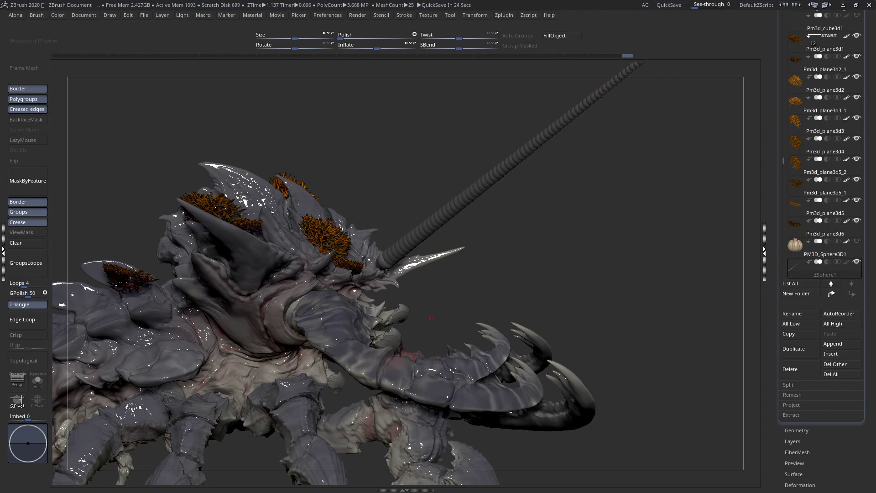
- Insert a ZSphere a short way up each antenna and pull it outward to form an elbow above the base
right_click_drag(419, 246, 374, 221)
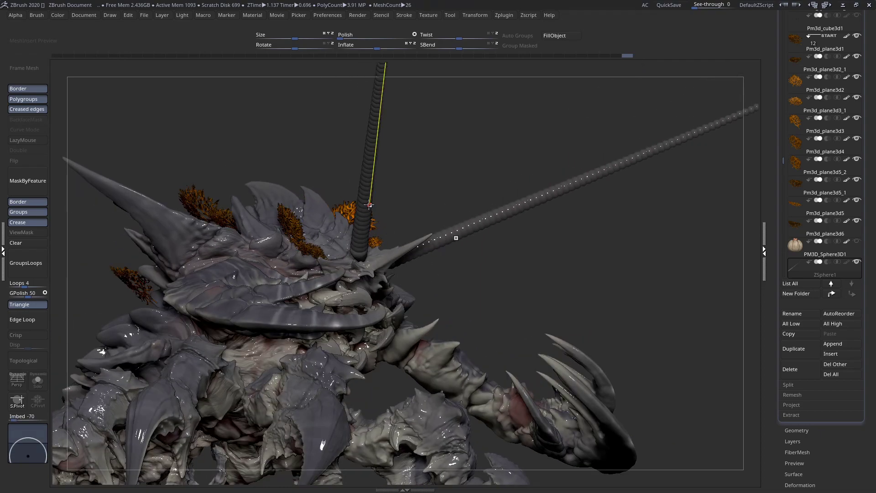
left_click_drag(364, 197, 365, 192)
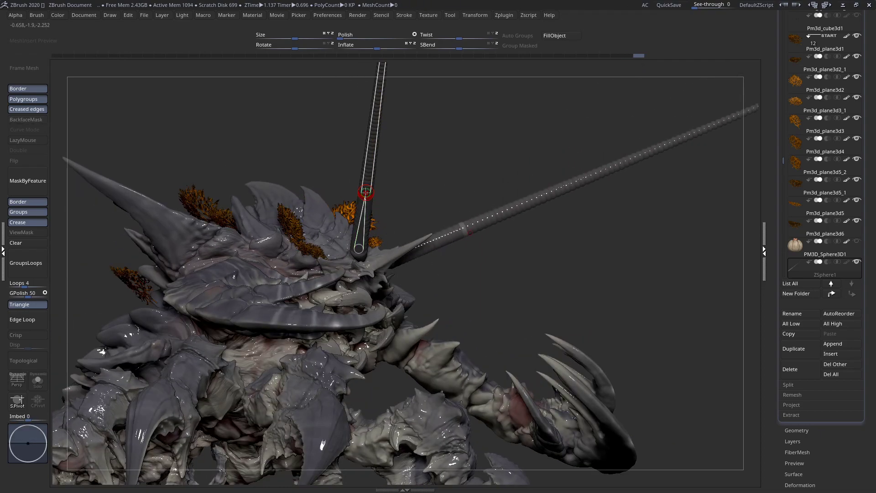
mouse_move(364, 224)
right_mouse_down()
mouse_move(332, 220)
mouse_move(348, 219)
right_mouse_up()
left_click_drag(349, 219, 341, 259)
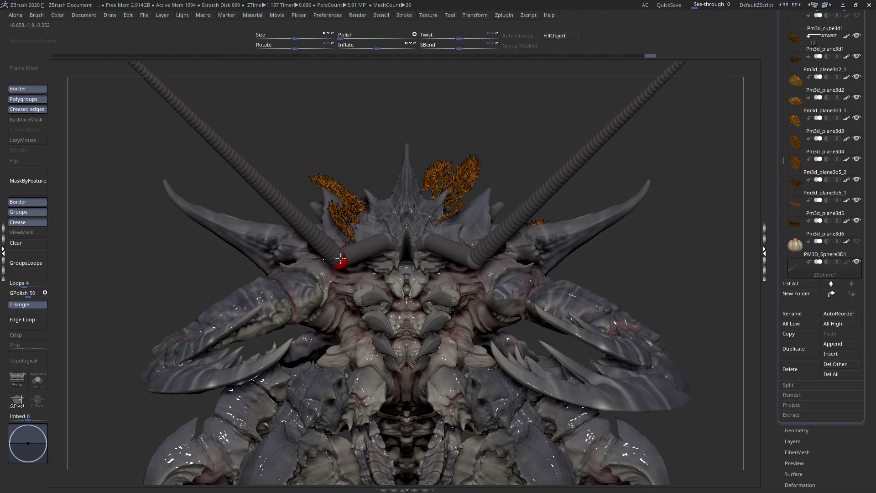
left_click_drag(339, 227, 323, 233)
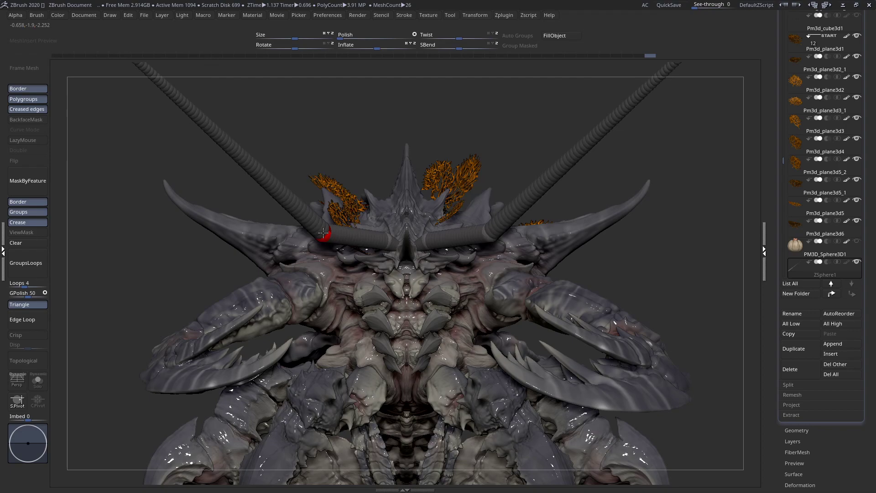
mouse_move(323, 233)
right_mouse_down()
mouse_move(383, 237)
mouse_move(326, 236)
right_mouse_up()
left_click_drag(326, 237, 308, 247)
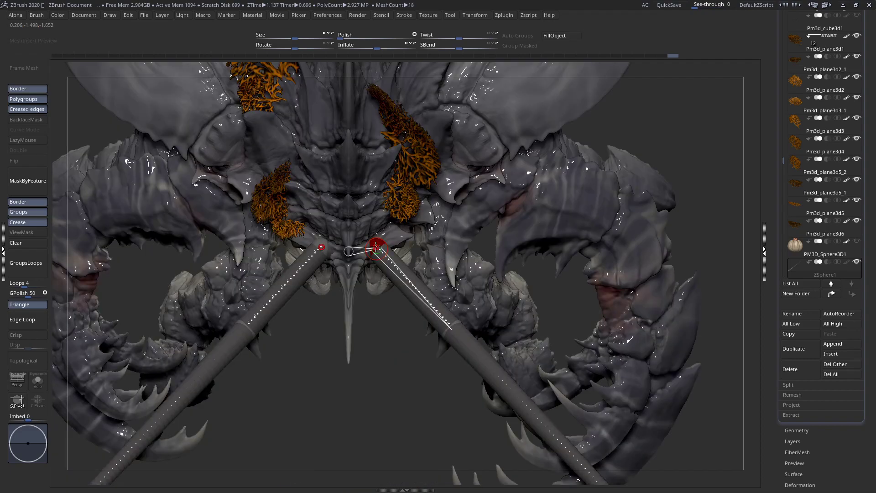
- Reposition the base ZSpheres backward and outward on the head, adjusting their height in side and front views
left_click_drag(376, 247, 375, 228)
right_click_drag(375, 229, 364, 136)
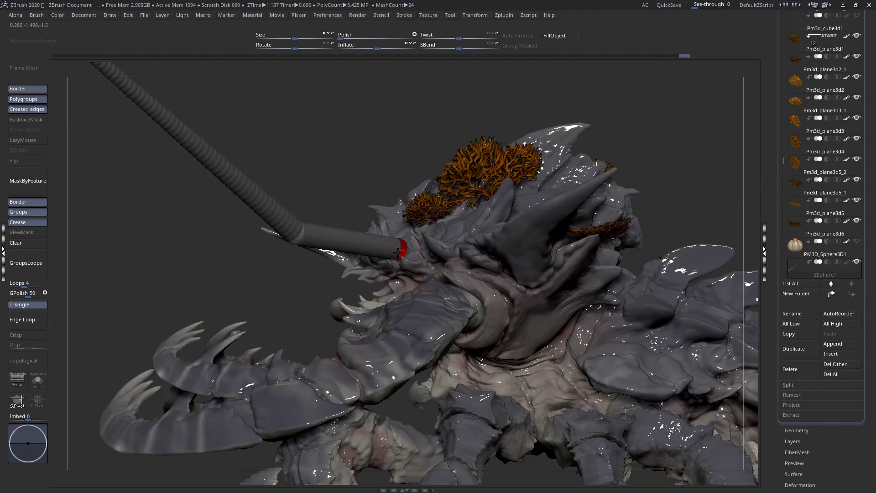
left_click_drag(398, 252, 387, 280)
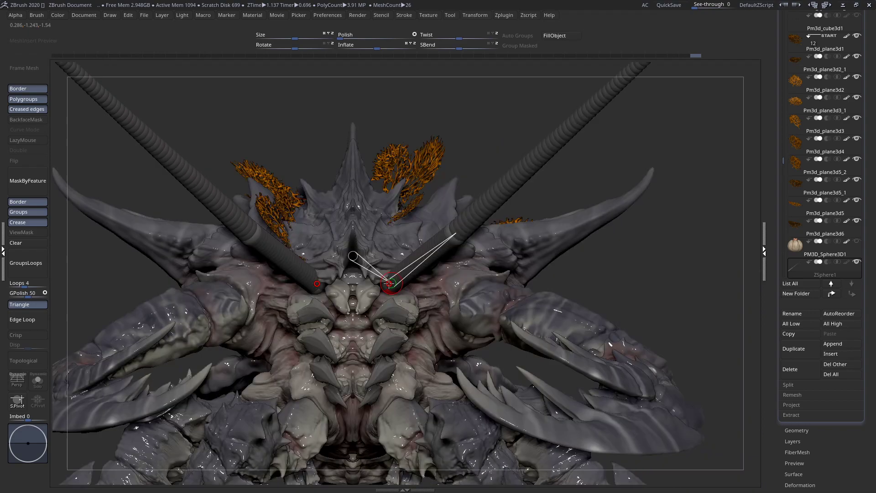
left_click_drag(390, 283, 415, 285)
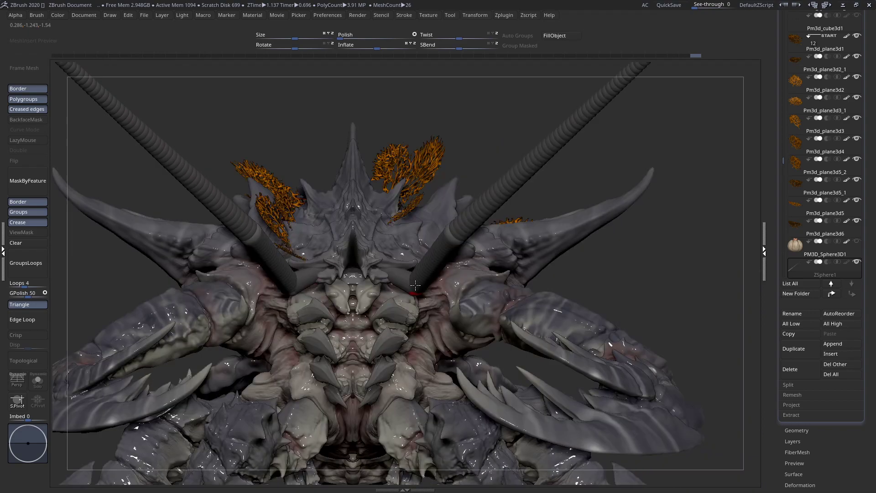
left_click_drag(415, 285, 397, 239)
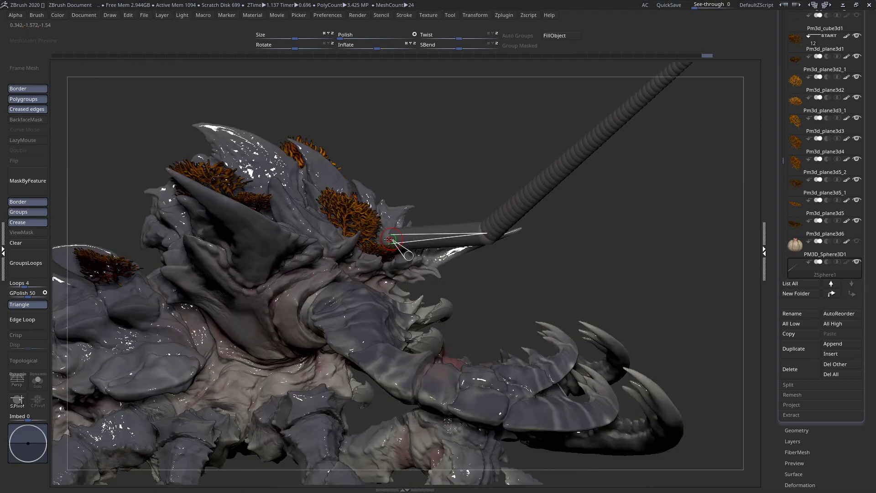
left_click_drag(389, 239, 423, 290)
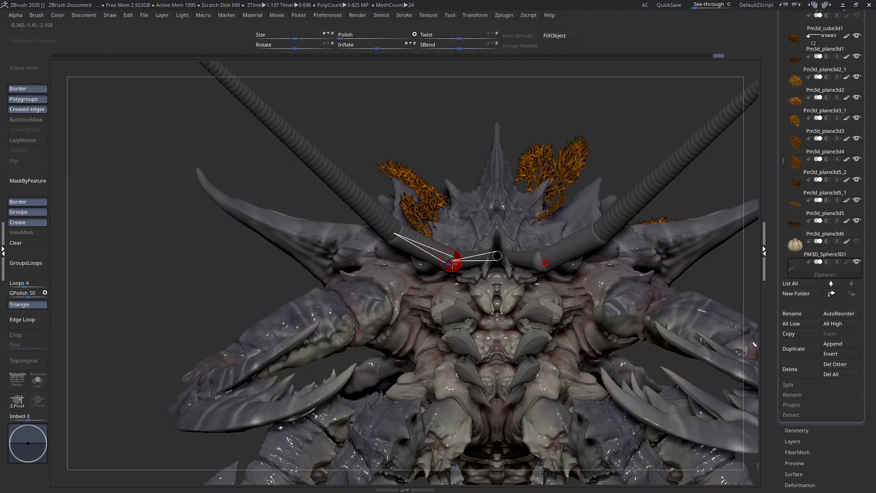
- Pull the base ZSpheres of the antennae farther outward and back onto the sides of the head behind the snout
left_click(451, 262)
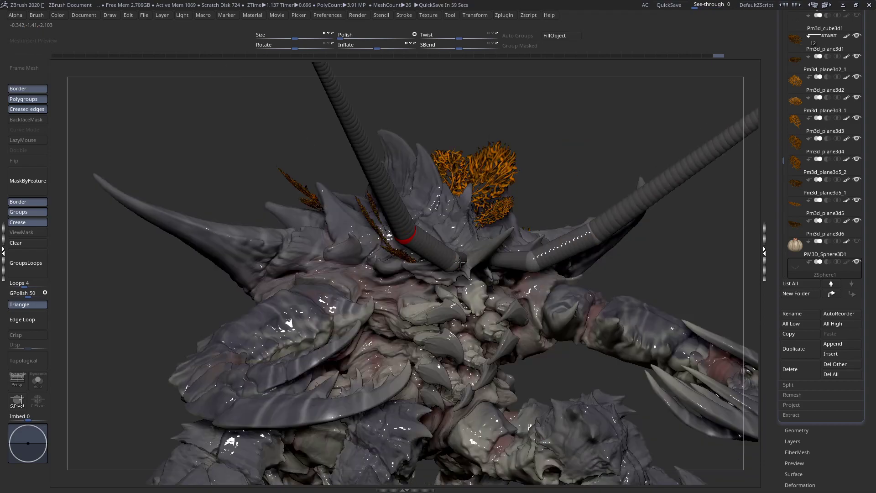
right_click_drag(460, 262, 463, 297)
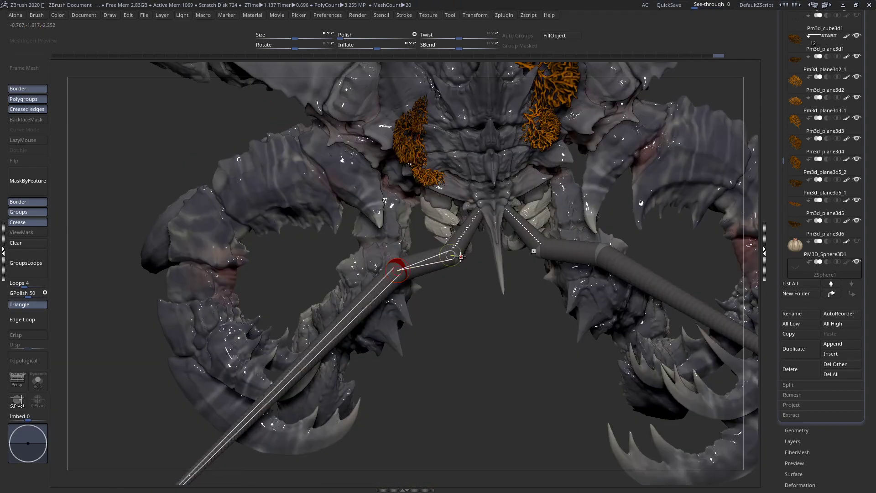
left_click_drag(456, 257, 398, 170)
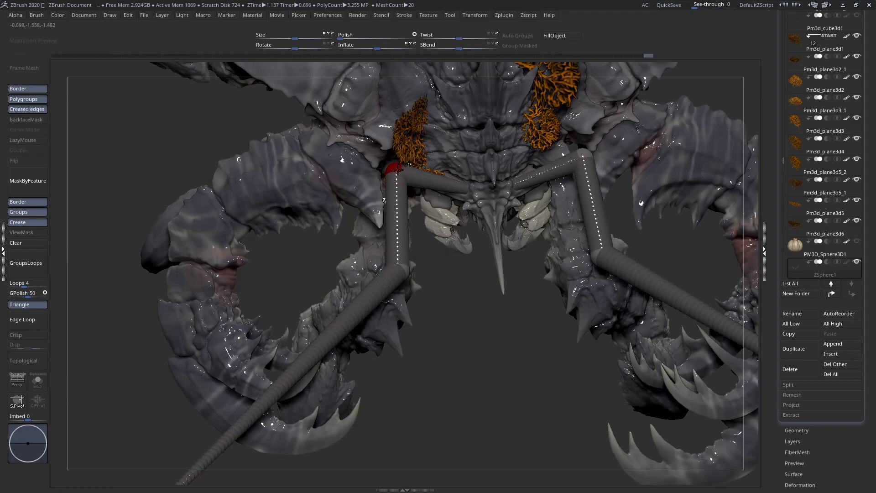
right_click_drag(398, 169, 403, 111)
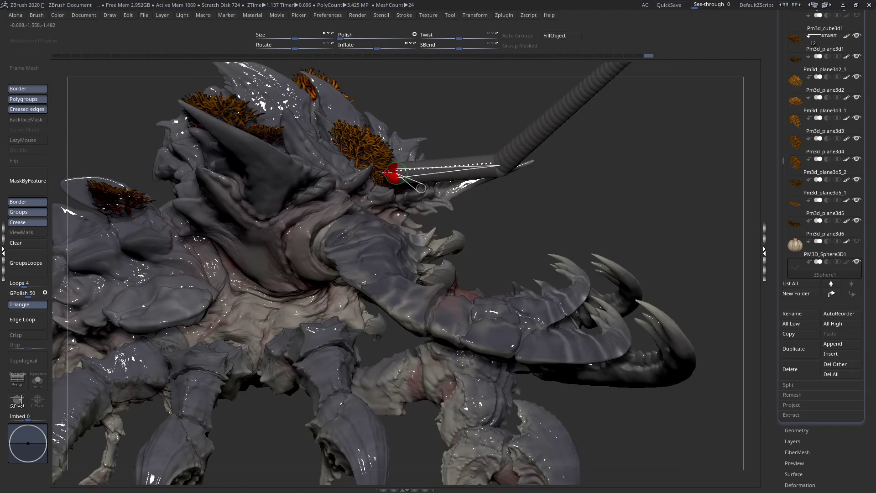
left_click_drag(387, 172, 346, 182)
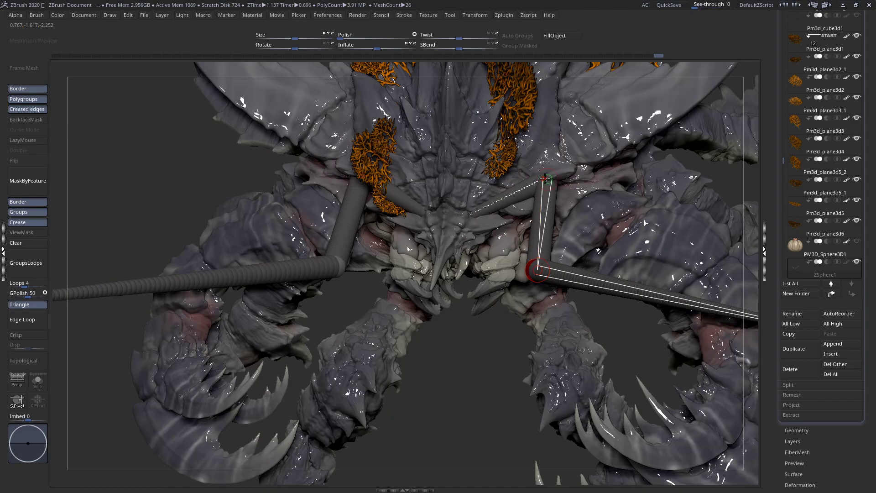
left_click_drag(545, 178, 535, 196)
left_click(531, 265)
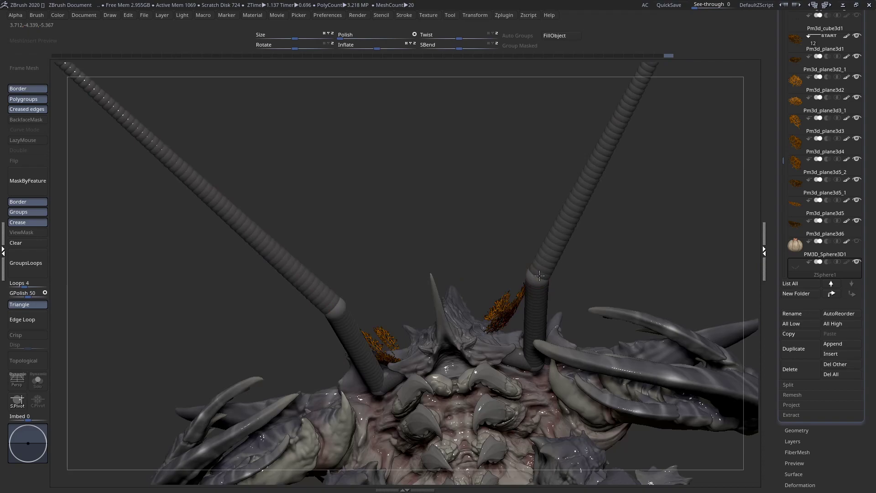
- Spread the elbow ZSpheres of the antennae outward and bring the base ZSpheres in closer to the snout
left_click_drag(539, 275, 567, 270)
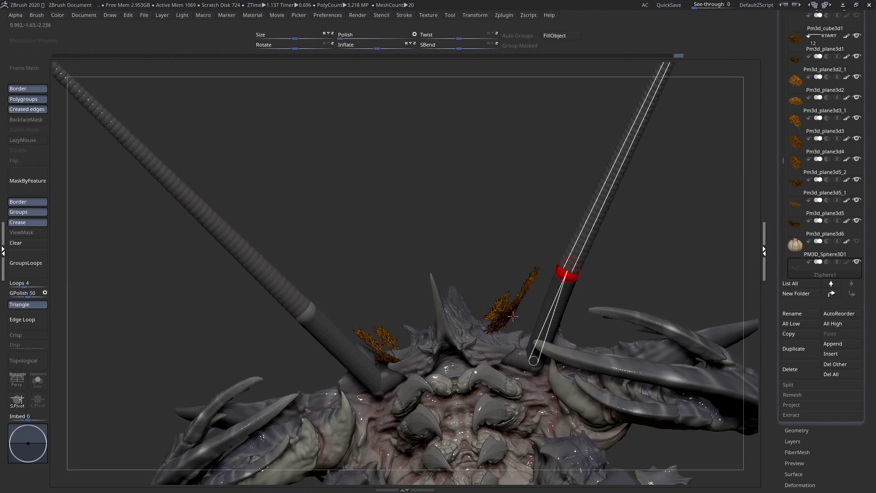
left_click_drag(513, 316, 531, 393)
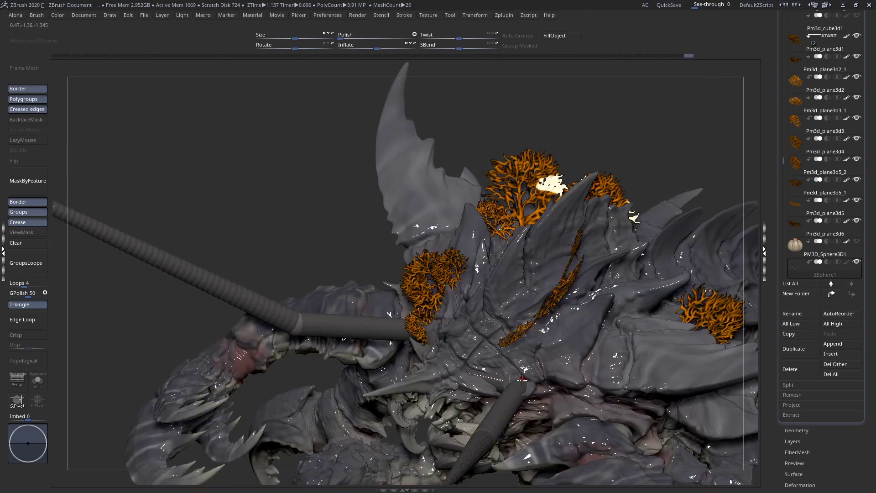
left_click_drag(522, 378, 501, 391)
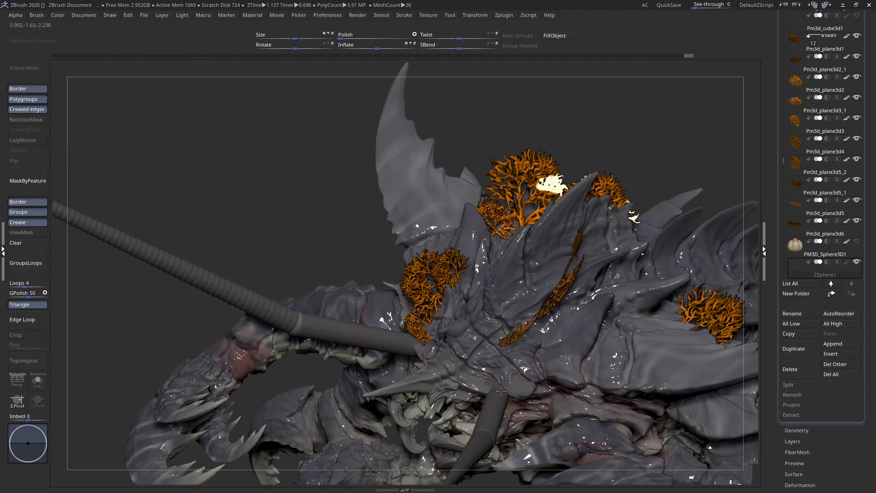
right_click_drag(501, 391, 475, 318, "ctrl")
mouse_move(567, 319)
left_mouse_down()
mouse_move(557, 323)
mouse_move(563, 316)
left_mouse_up()
left_click_drag(431, 325, 428, 333)
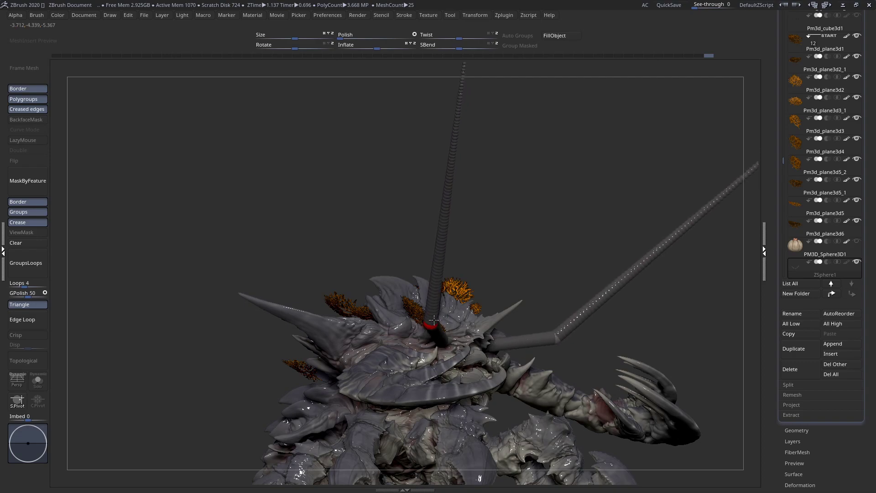
- Check the bent antennae from several angles and nudge their base ZSpheres against the head surface
right_click_drag(433, 321, 402, 365)
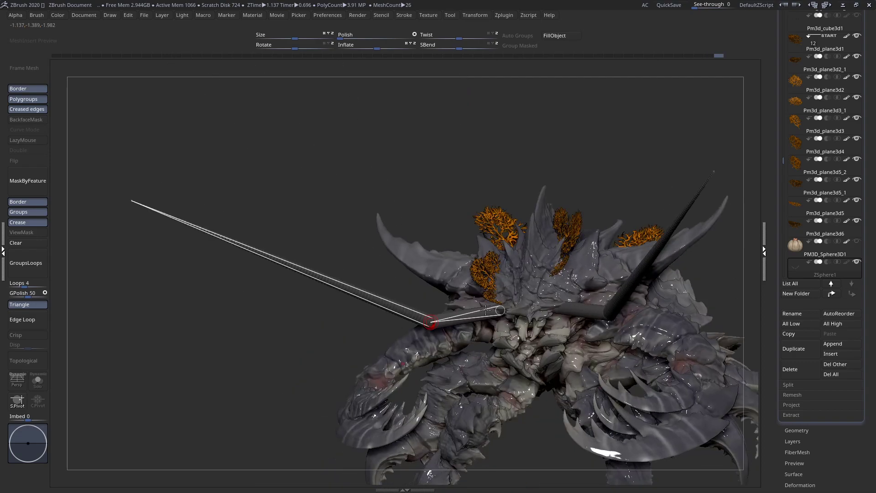
right_click_drag(486, 310, 538, 295)
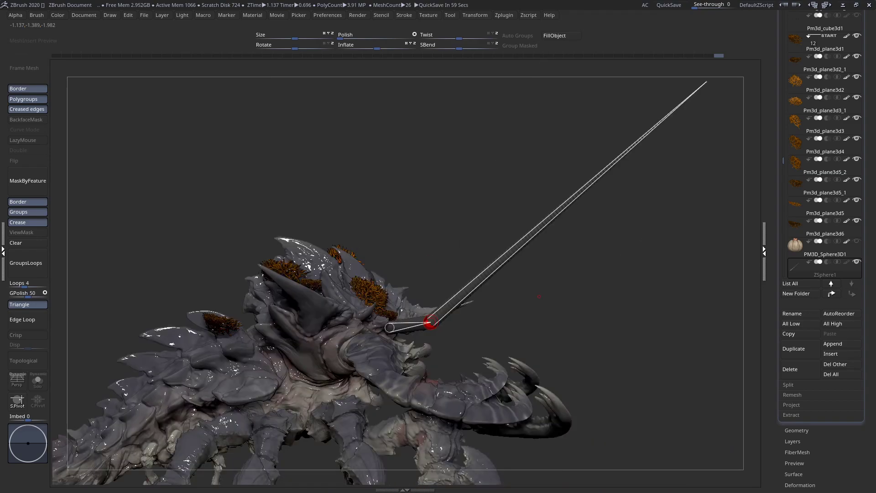
right_click_drag(538, 296, 398, 303)
mouse_move(513, 330)
right_mouse_down()
mouse_move(530, 318)
mouse_move(554, 397)
mouse_move(529, 321)
mouse_move(510, 345)
right_mouse_up()
left_click_drag(491, 333, 475, 329)
mouse_move(475, 328)
right_mouse_down()
mouse_move(433, 326)
mouse_move(438, 313)
mouse_move(482, 305)
right_mouse_up()
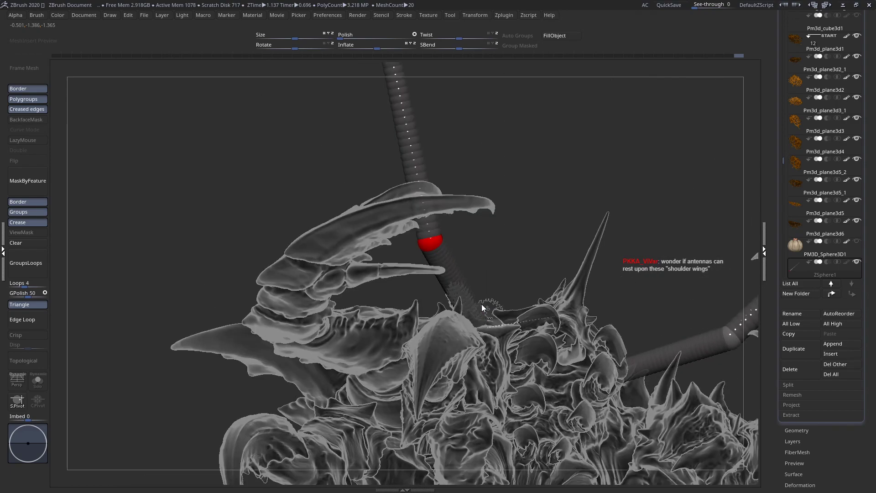
- Adjust the antennae's base and elbow ZSpheres from the side and front so the base segments extend outward from the head
left_click_drag(560, 314, 562, 307)
right_click_drag(562, 307, 562, 309)
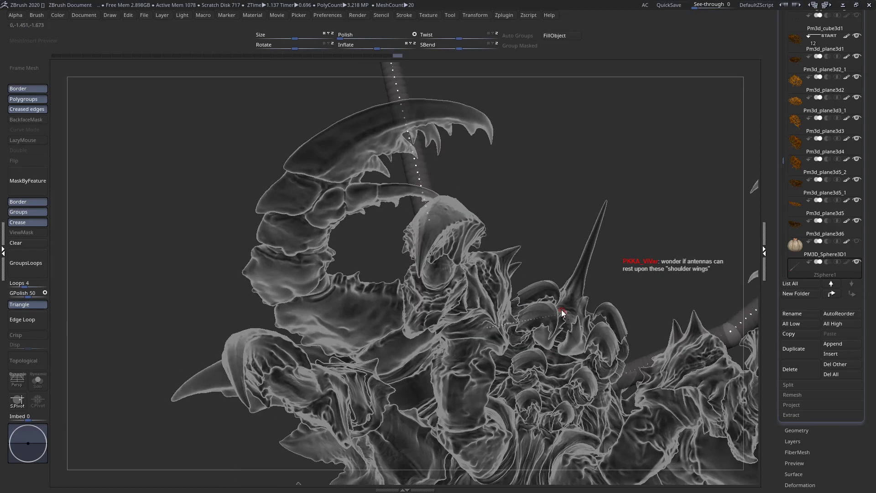
left_click_drag(564, 313, 542, 356)
right_click_drag(532, 303, 486, 267)
right_click_drag(415, 225, 439, 173)
key("e")
left_click_drag(417, 232, 373, 386)
left_click_drag(487, 322, 415, 479)
left_click_drag(486, 322, 463, 405)
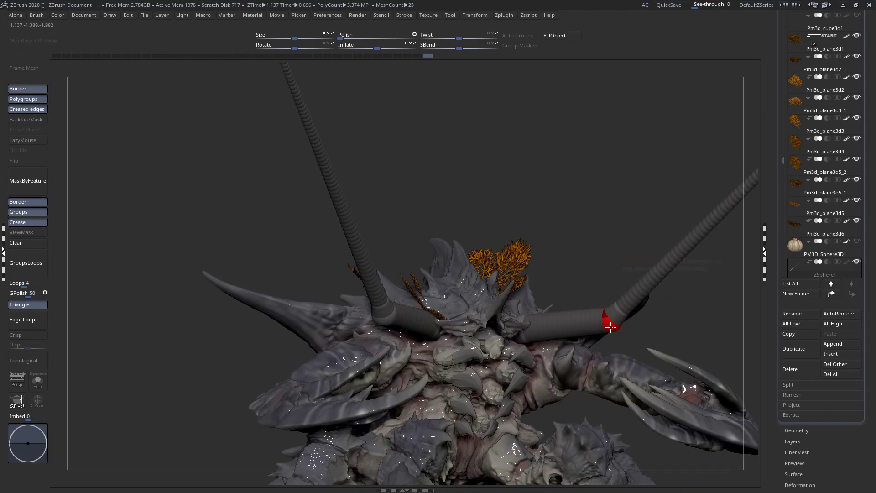
- Lower the antennae's elbow ZSpheres in toward the face and reposition the neighbouring joint ZSpheres at the start of each shaft
left_click_drag(610, 326, 574, 366)
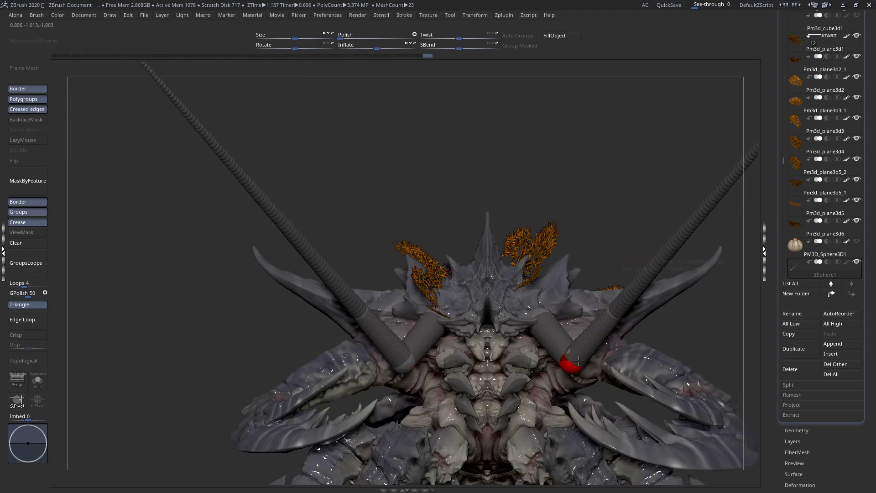
mouse_move(579, 360)
left_mouse_down()
mouse_move(589, 354)
mouse_move(588, 261)
mouse_move(588, 366)
mouse_move(588, 358)
left_mouse_up()
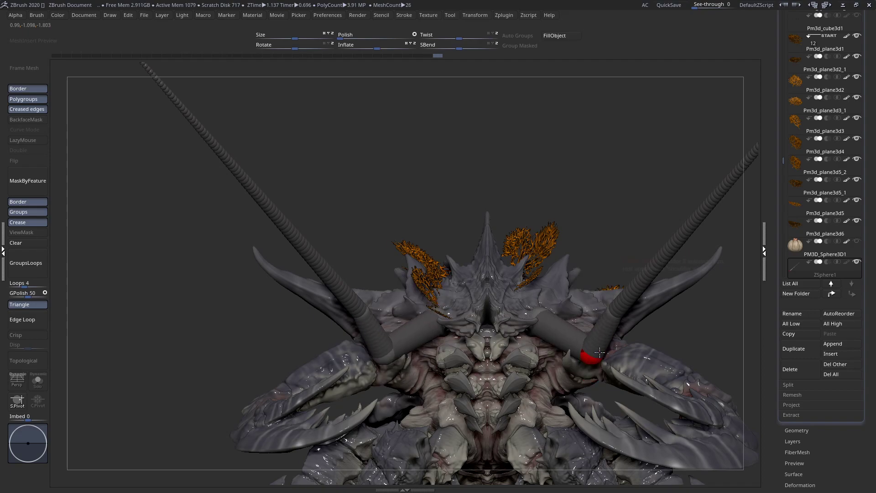
right_click_drag(588, 357, 623, 342)
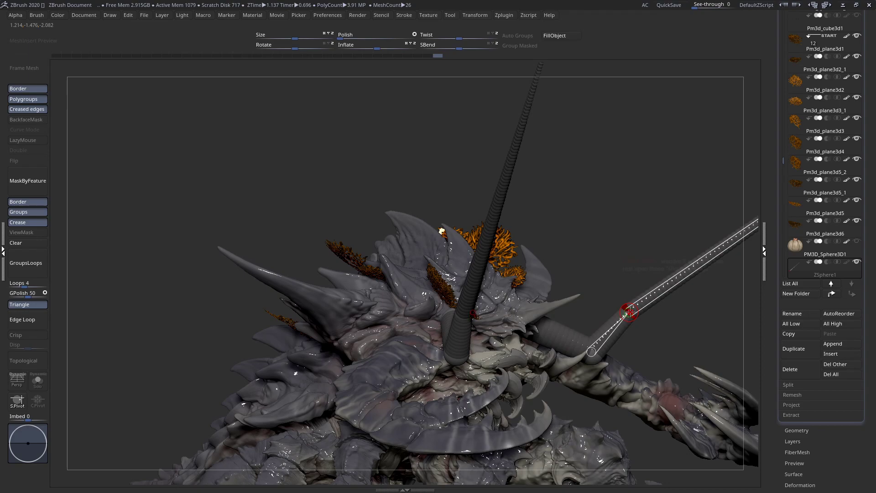
mouse_move(626, 310)
left_mouse_down()
mouse_move(601, 346)
mouse_move(515, 346)
left_mouse_up()
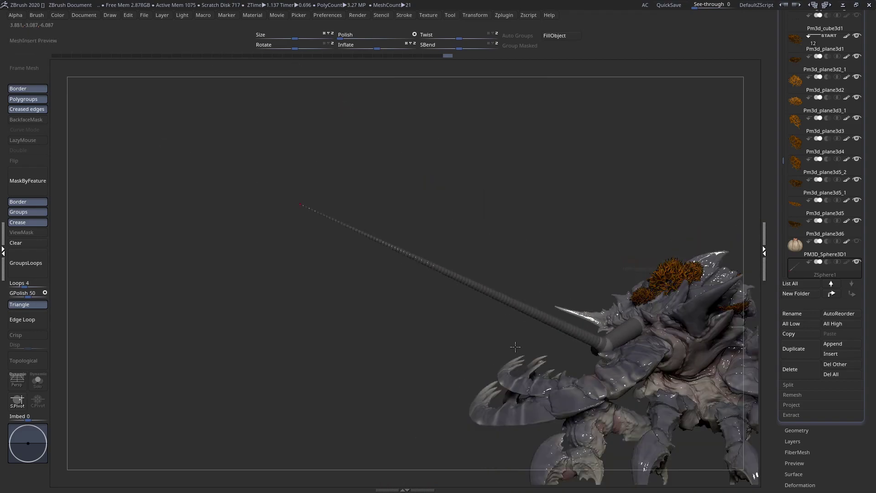
left_click_drag(515, 347, 565, 407, "shift")
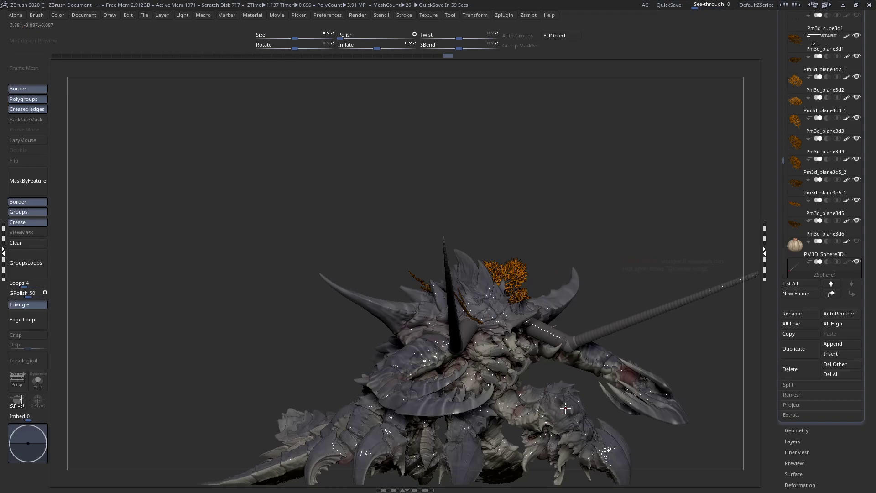
left_click_drag(565, 407, 563, 362, "shift")
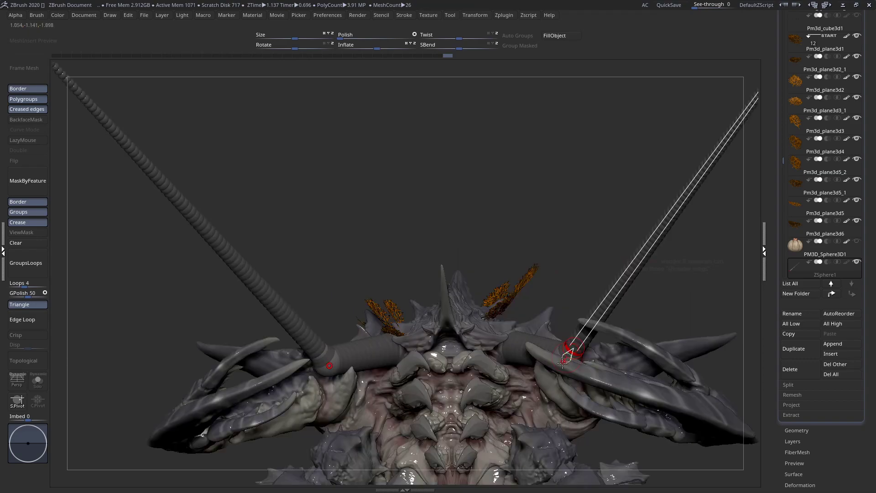
- Shift the elbow ZSpheres inward and shape the short joint segment between each elbow and the long antenna shaft
right_click_drag(563, 363, 551, 350)
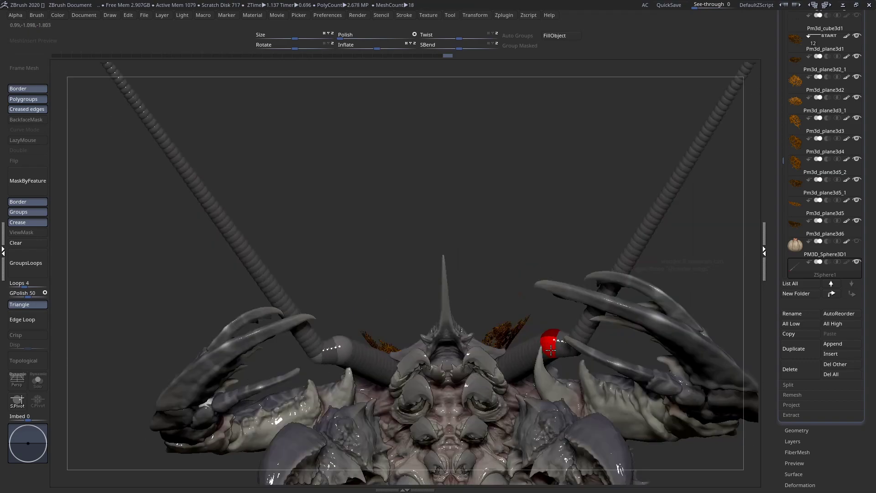
mouse_move(550, 349)
left_mouse_down()
mouse_move(549, 358)
mouse_move(536, 355)
left_mouse_up()
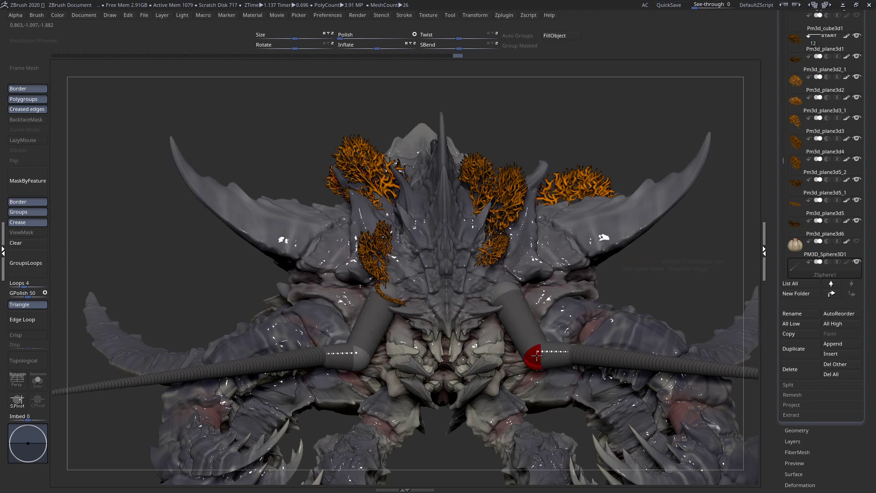
right_click_drag(537, 355, 539, 356)
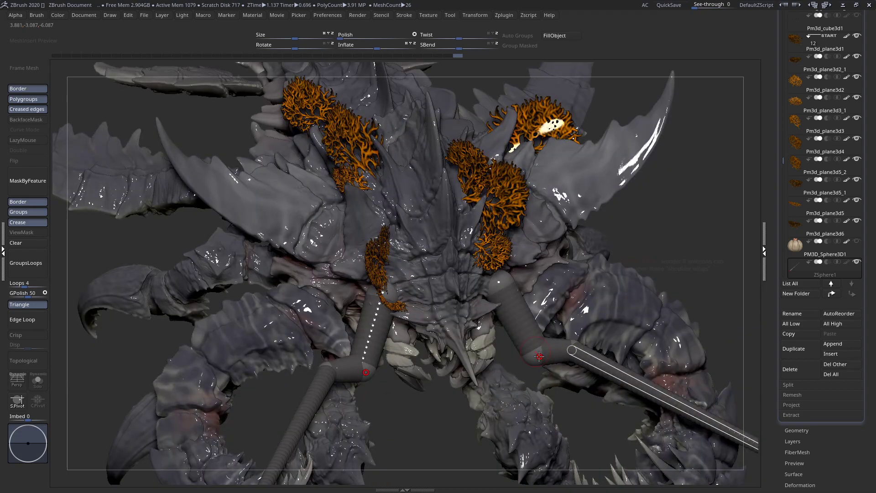
left_click_drag(540, 356, 550, 349)
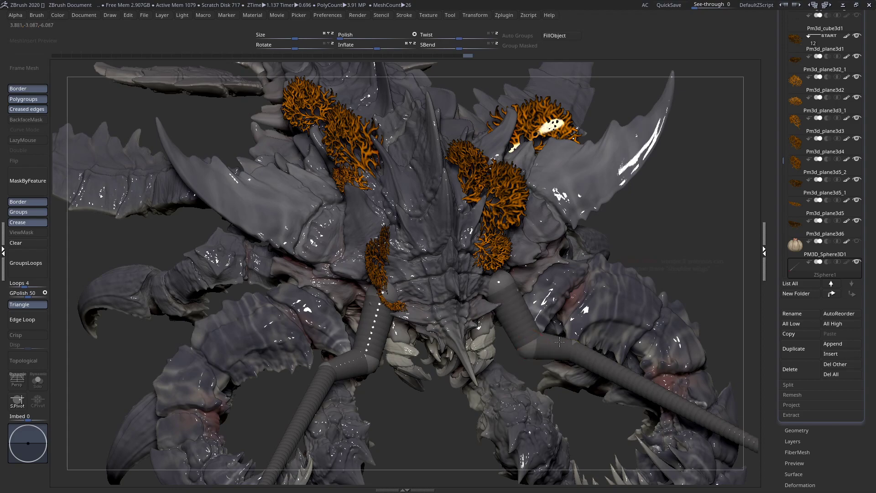
left_click_drag(558, 343, 536, 323)
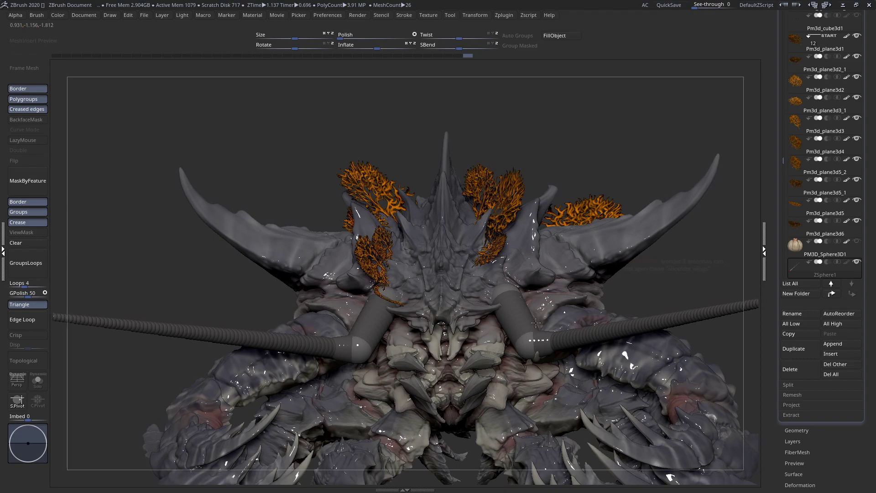
left_click_drag(536, 323, 529, 383)
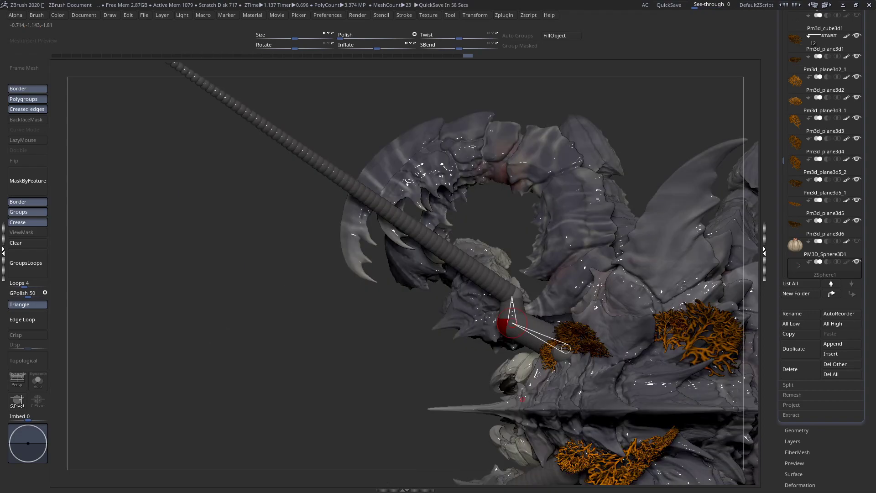
- Tighten the joint ZSpheres at the antenna elbows and pull the base ZSpheres down and inward toward the snout
left_click_drag(552, 316, 481, 223, "alt")
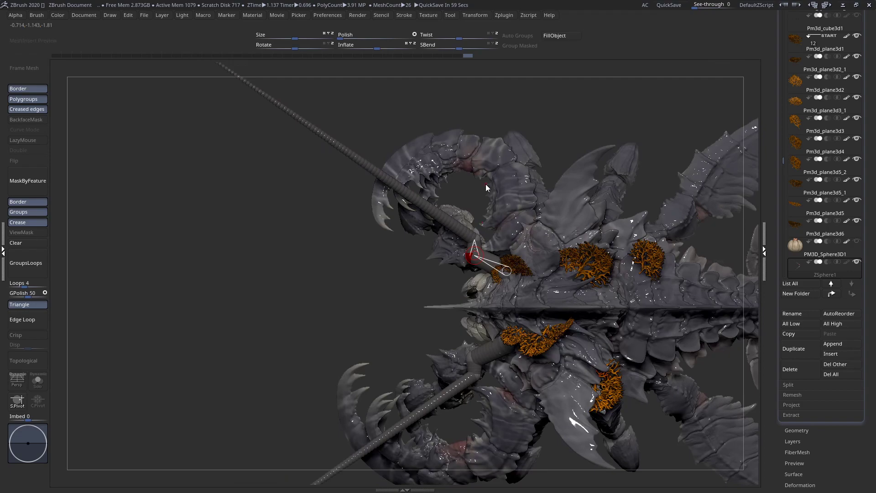
left_click_drag(549, 207, 511, 309)
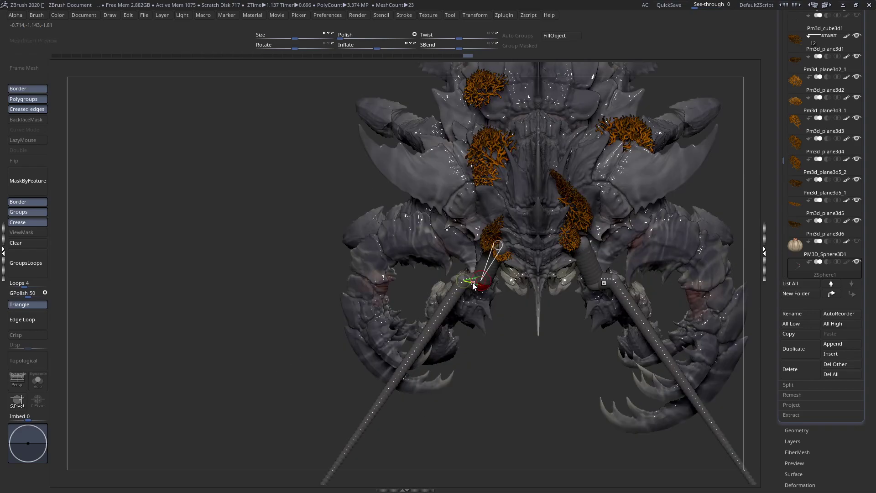
mouse_move(473, 287)
left_mouse_down()
mouse_move(463, 281)
mouse_move(474, 285)
left_mouse_up()
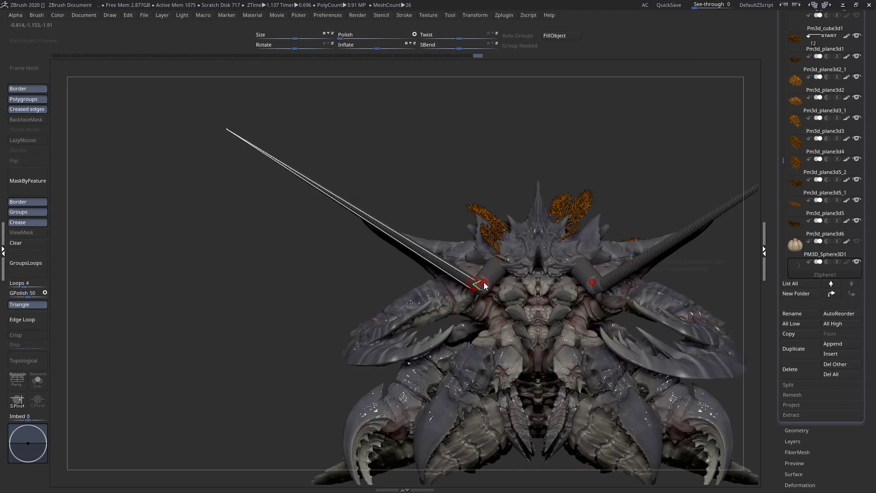
left_click_drag(484, 285, 492, 287)
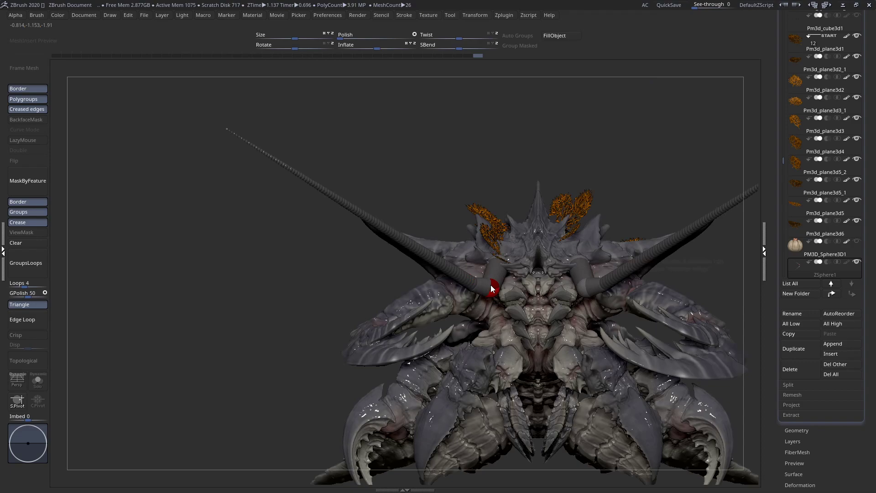
right_click_drag(490, 285, 516, 271, "ctrl")
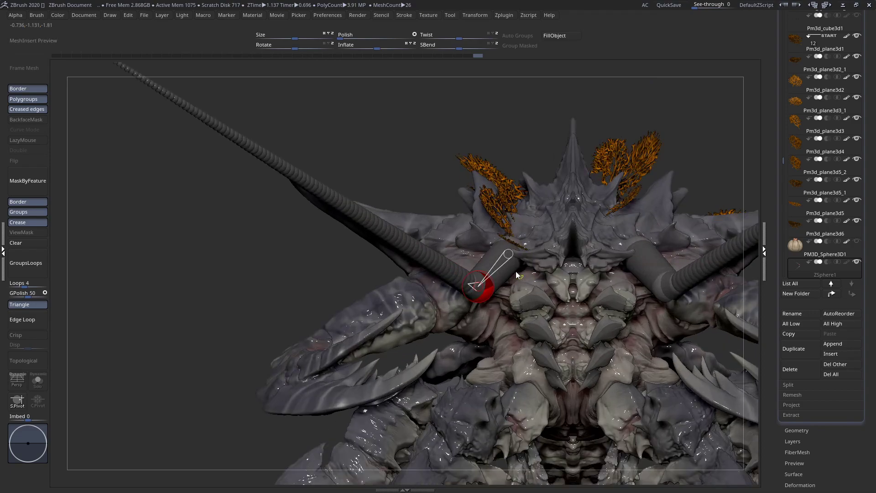
left_click_drag(511, 256, 521, 270)
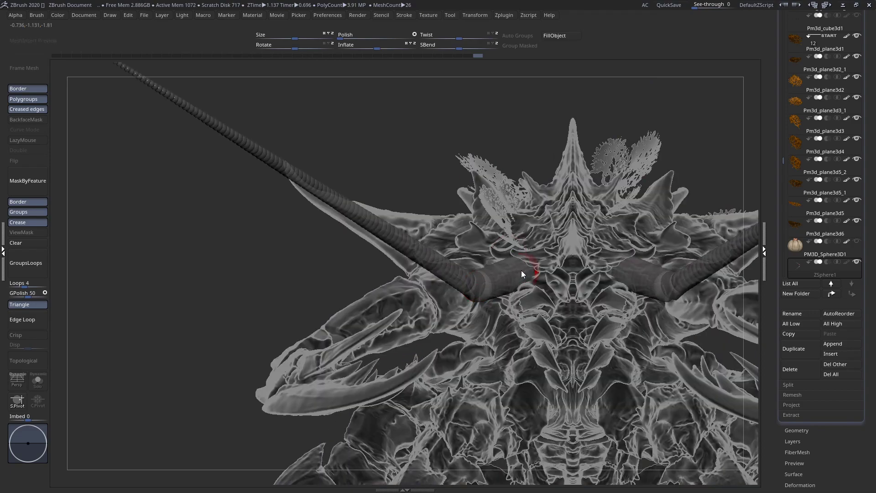
- Nudge the elbow joint ZSpheres inward so each antenna's base segment lines up with its shaft when viewed from above
mouse_move(521, 286)
right_mouse_down()
mouse_move(530, 303)
mouse_move(510, 286)
mouse_move(469, 338)
mouse_move(474, 292)
right_mouse_up()
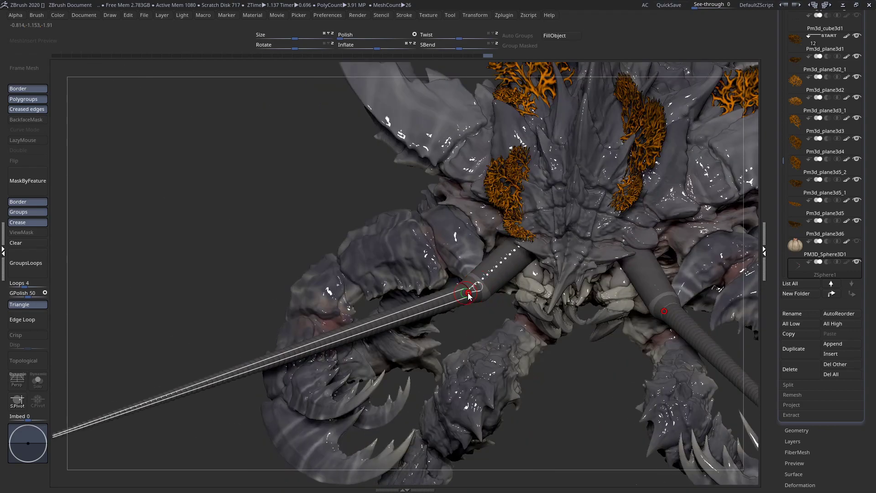
left_click_drag(465, 294, 471, 294)
right_click_drag(475, 266, 474, 265)
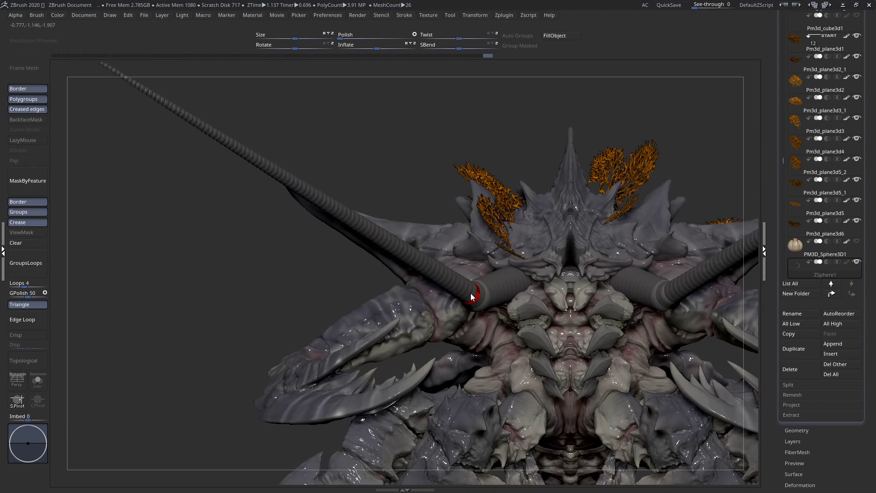
left_click_drag(467, 294, 470, 295)
right_click_drag(478, 282, 493, 362, "ctrl")
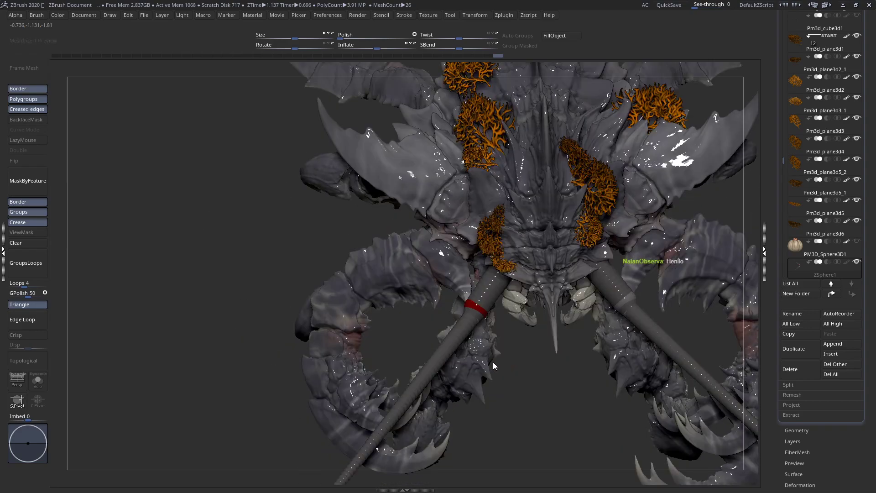
left_click_drag(495, 286, 501, 293)
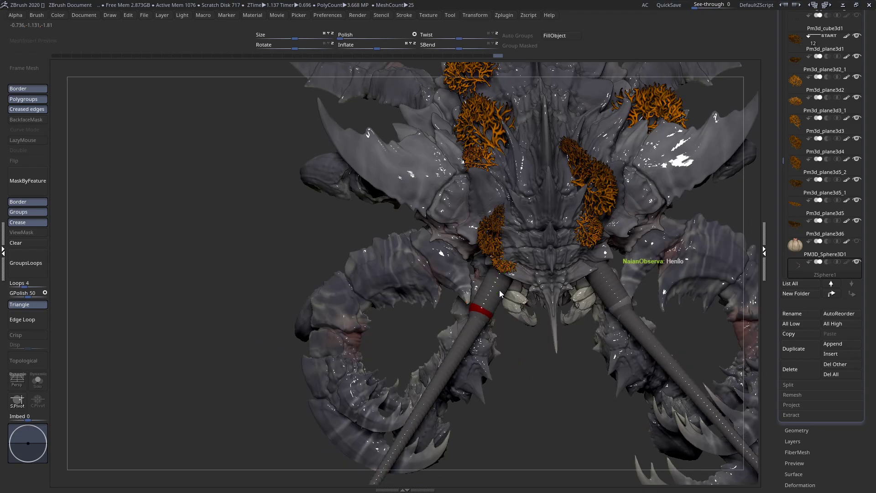
- Examine the antennae's placement and proportions on the whole creature from the front, both sides and above
key("f")
right_click_drag(481, 268, 499, 266)
left_click_drag(499, 267, 550, 281)
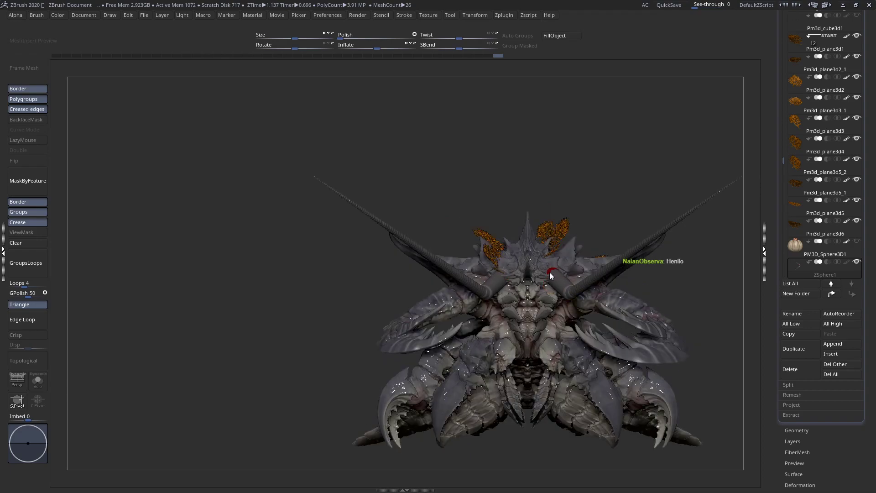
left_click_drag(547, 280, 494, 291)
left_click_drag(547, 333, 522, 275)
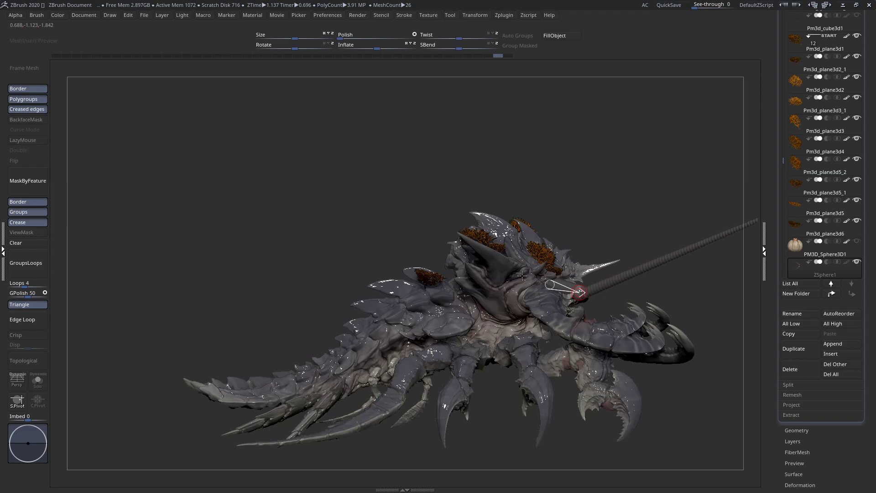
right_click_drag(522, 276, 487, 271, "alt")
left_click_drag(487, 271, 456, 288, "shift")
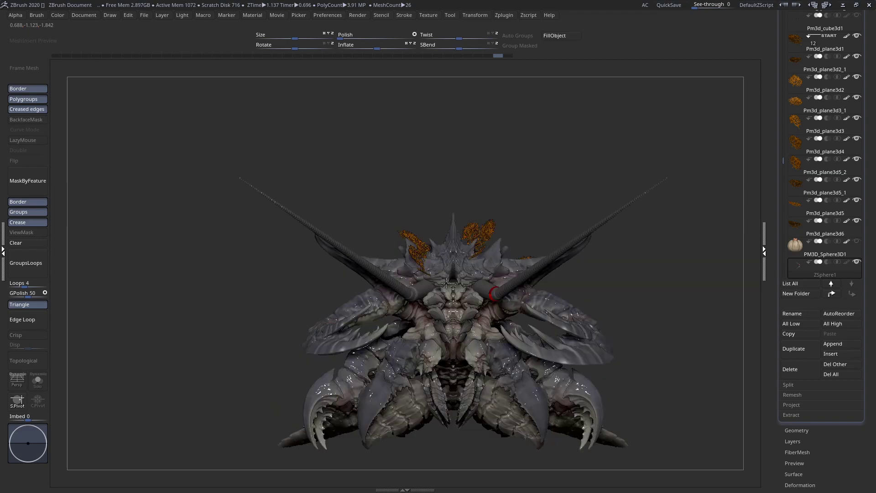
mouse_move(457, 289)
right_mouse_down()
mouse_move(412, 297)
mouse_move(457, 284)
right_mouse_up()
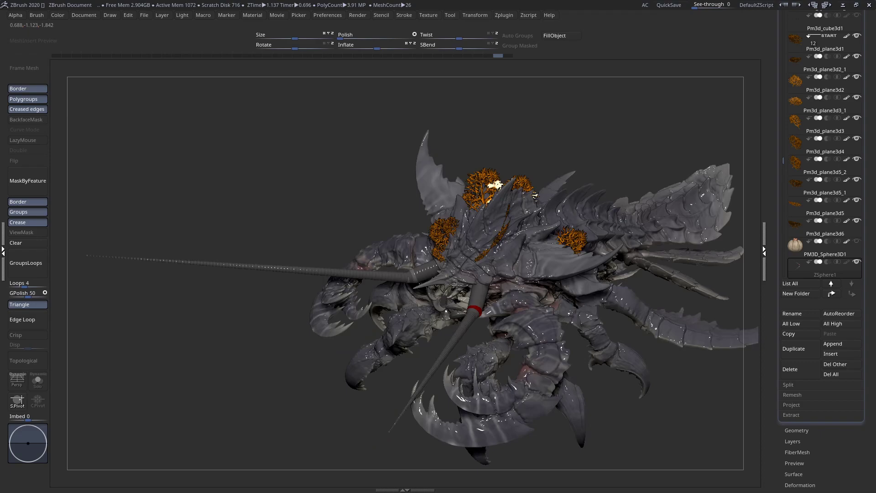
left_click_drag(456, 286, 489, 234)
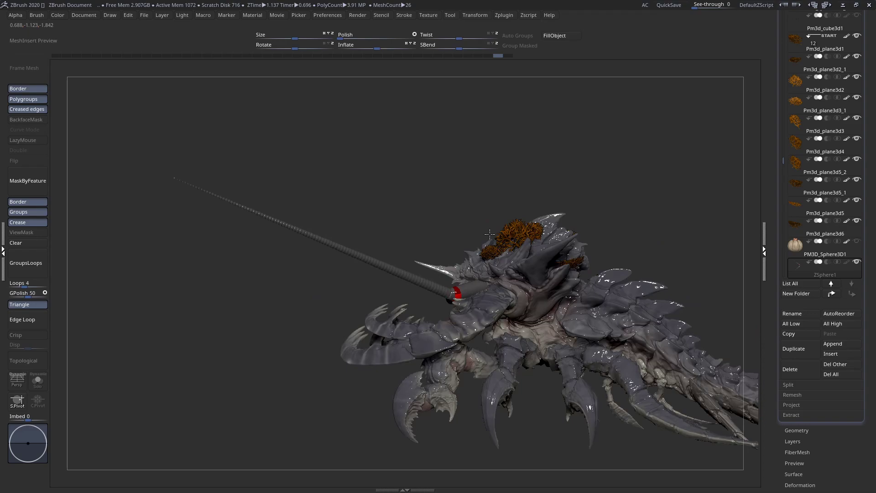
left_click_drag(490, 234, 493, 311)
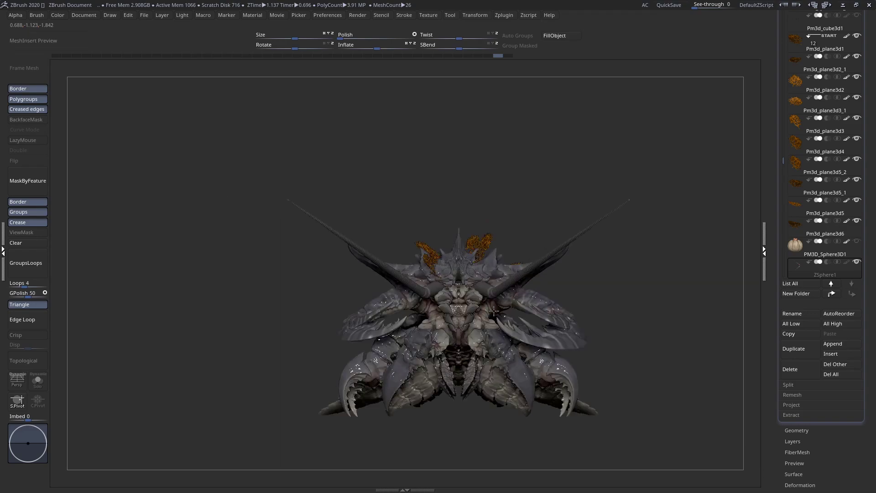
left_click_drag(494, 311, 478, 386)
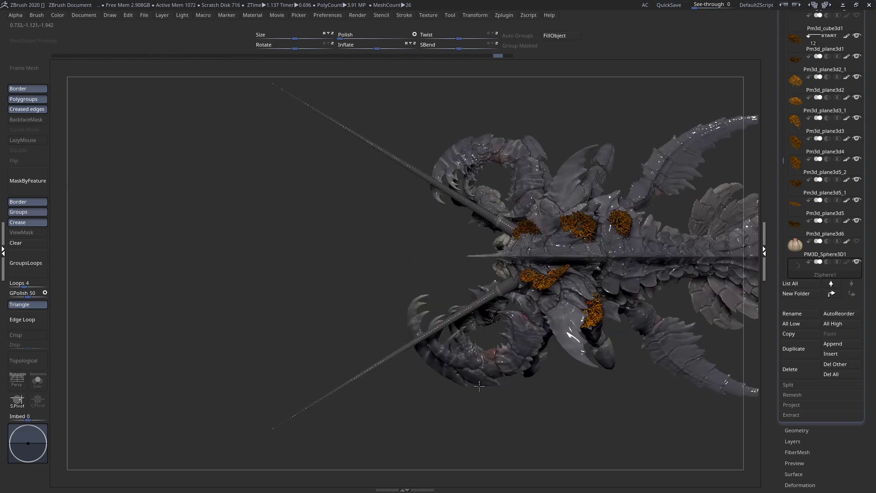
- Pose a short base segment on the mirrored ZSphere antennae, angling it outward from the head
left_click_drag(479, 386, 483, 276)
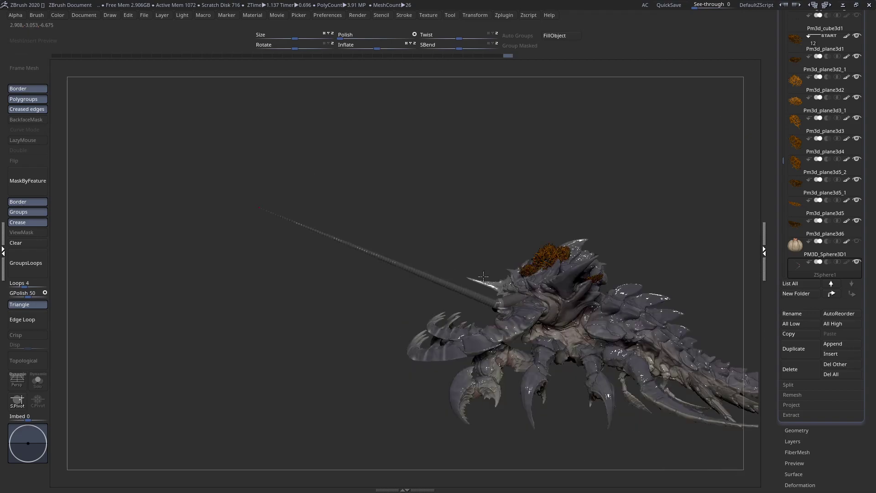
mouse_move(483, 276)
left_mouse_down()
mouse_move(453, 280)
mouse_move(453, 369)
left_mouse_up()
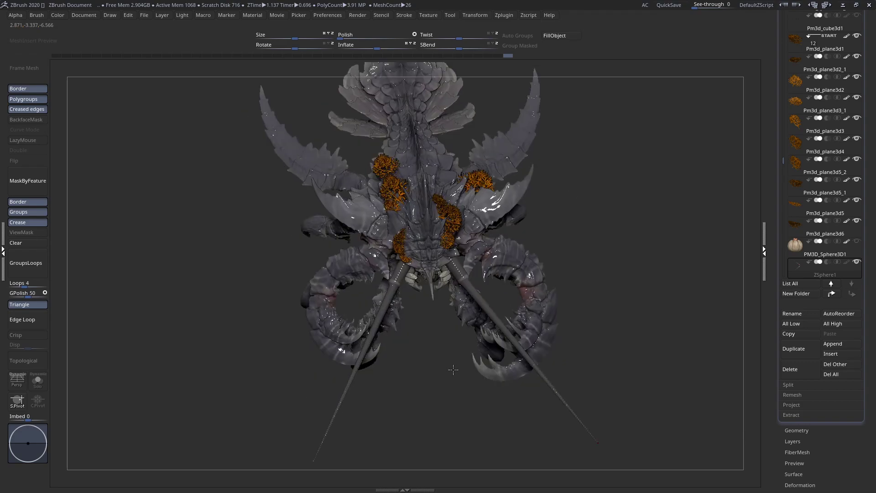
left_click_drag(453, 368, 431, 296)
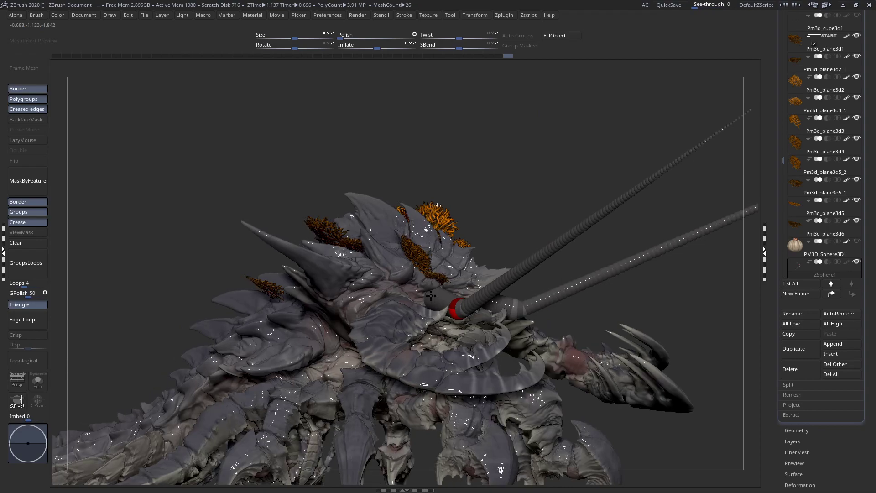
left_click_drag(431, 296, 393, 277)
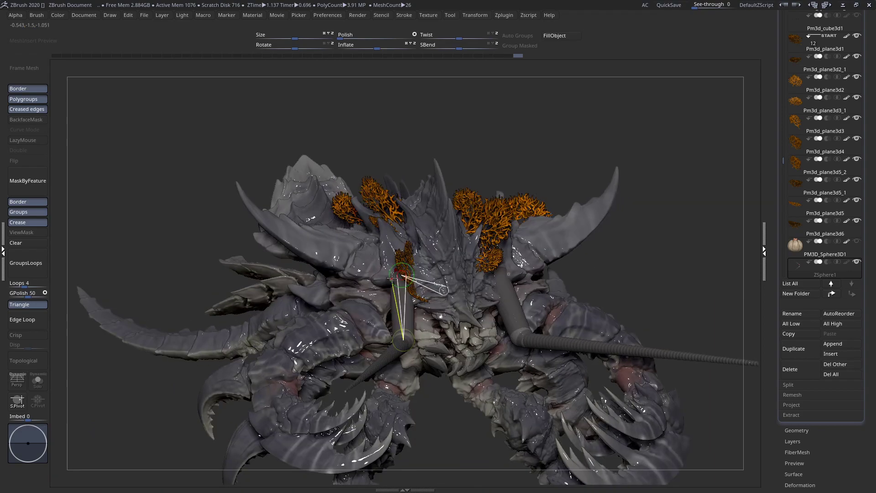
left_click_drag(393, 277, 315, 256)
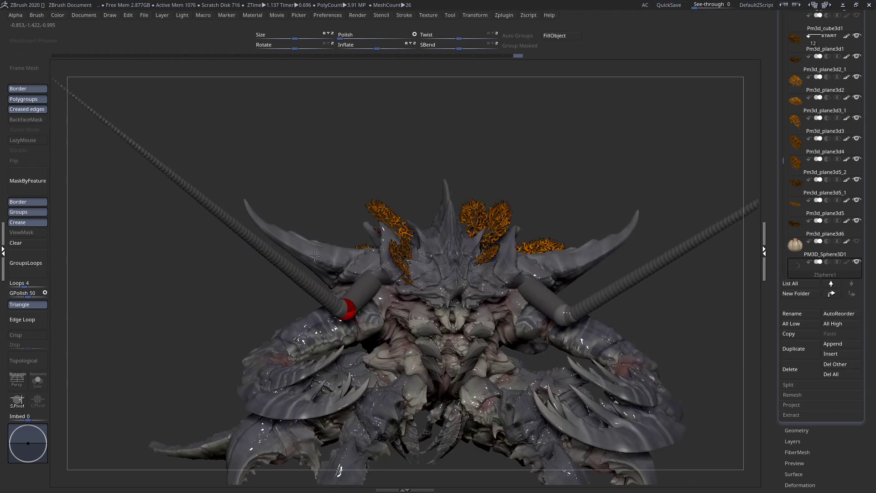
- Swing the long antenna shafts around their lower joint, aiming them forward and upward from the head
left_click_drag(315, 257, 367, 285)
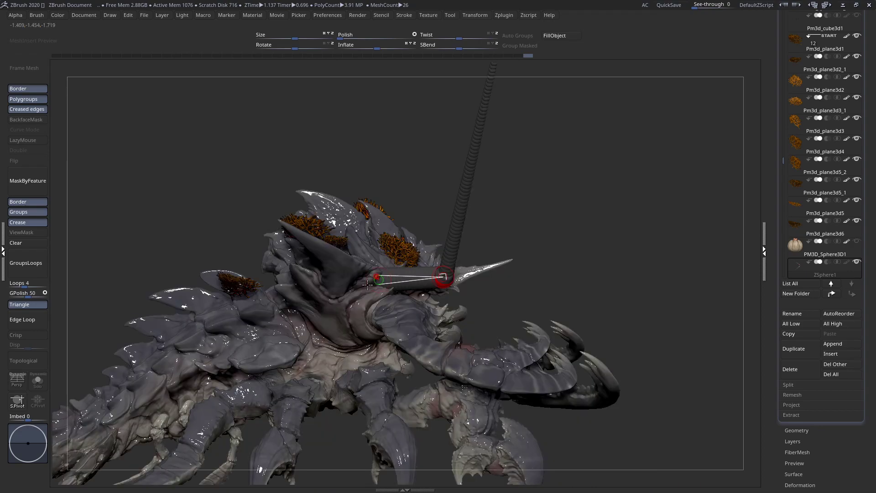
left_click_drag(367, 285, 369, 330)
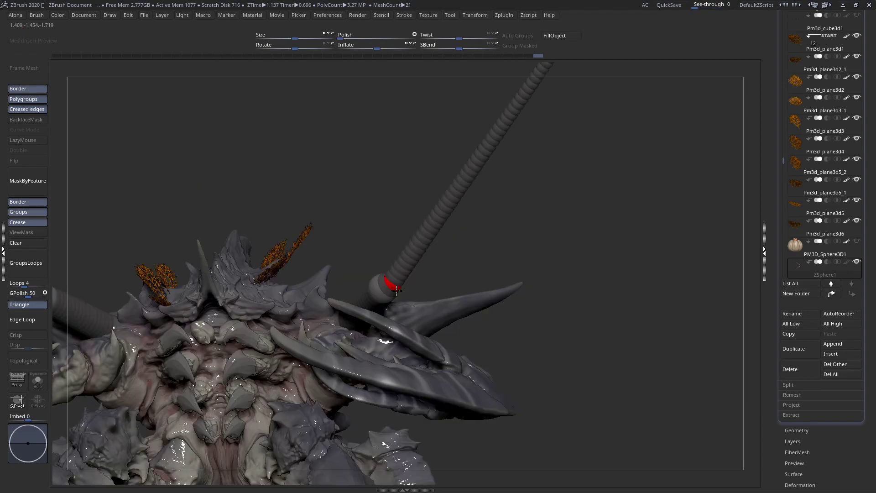
left_click_drag(394, 286, 392, 291)
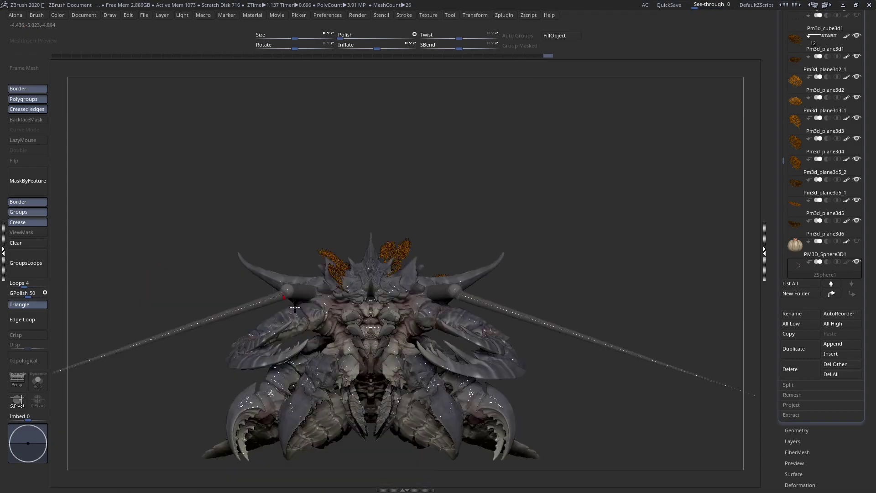
left_click_drag(294, 307, 285, 309)
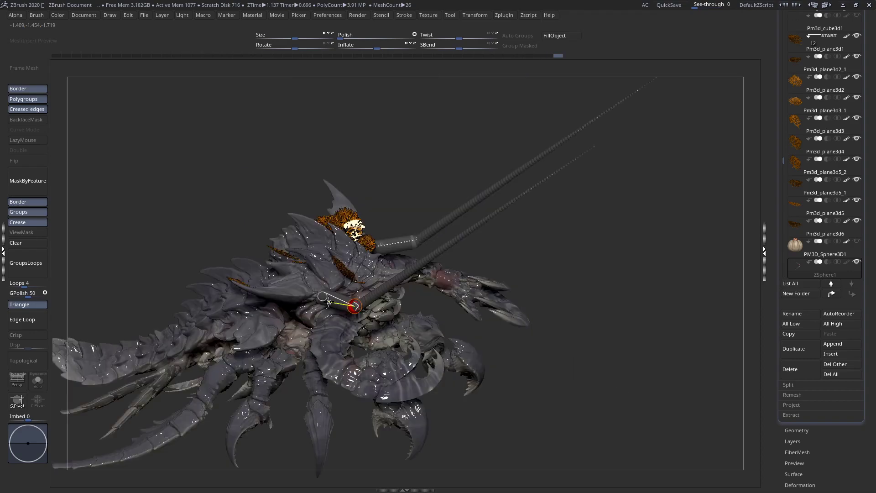
- Sweep both antennae backward over the body with the base segments pointing out to the sides
left_click_drag(328, 302, 217, 288)
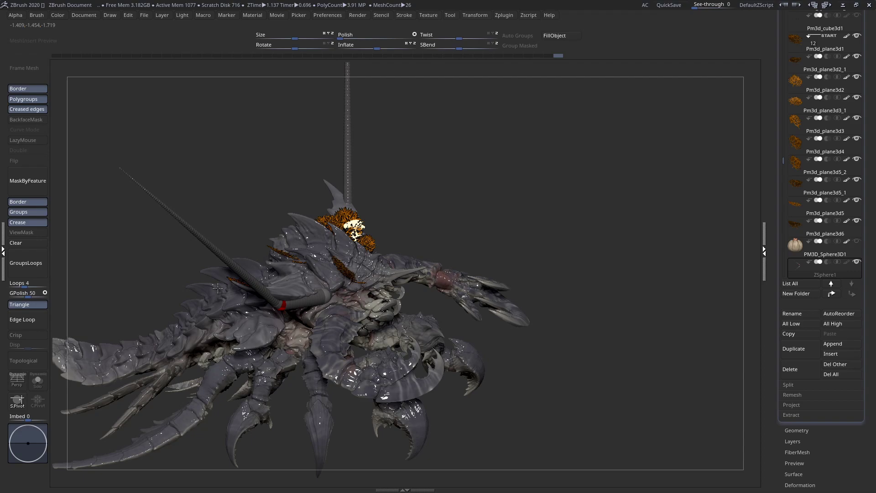
right_click_drag(217, 288, 333, 341)
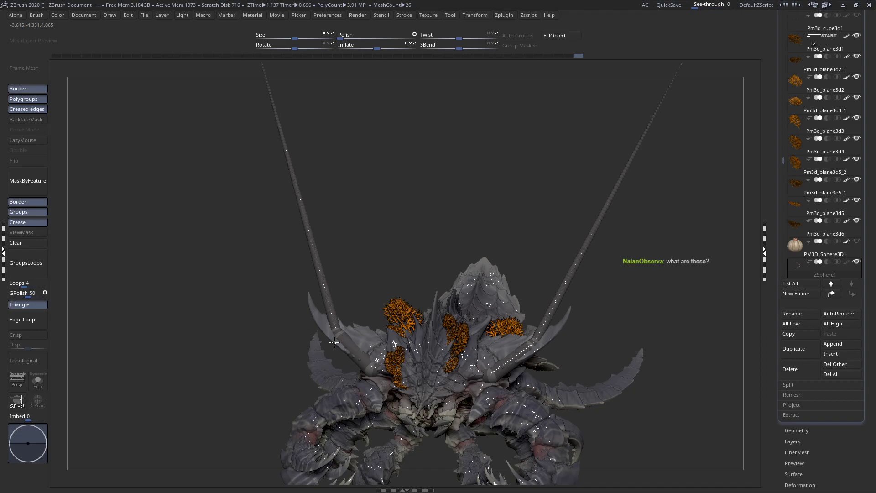
mouse_move(334, 341)
right_mouse_down()
mouse_move(356, 337)
mouse_move(331, 330)
right_mouse_up()
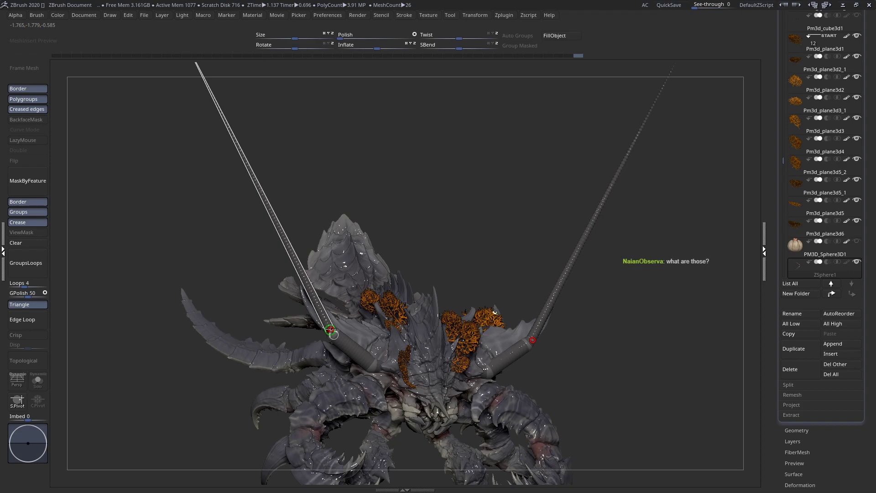
right_click_drag(331, 331, 296, 315)
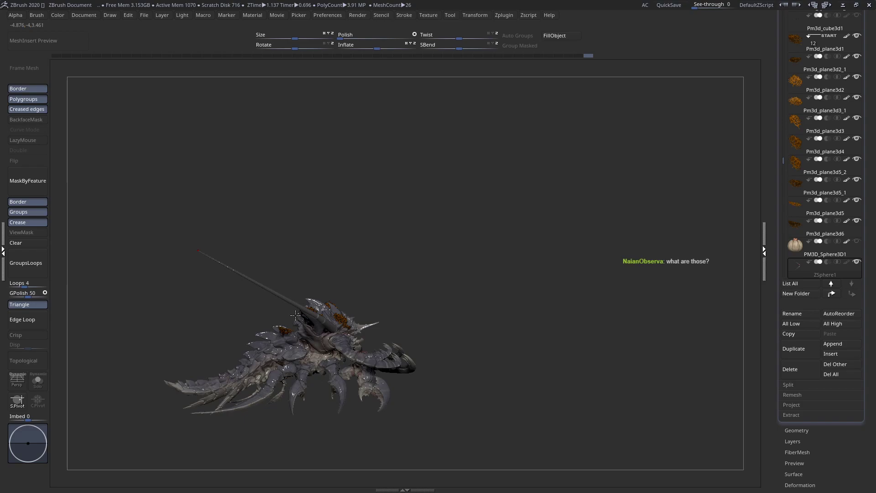
right_click_drag(296, 314, 360, 343)
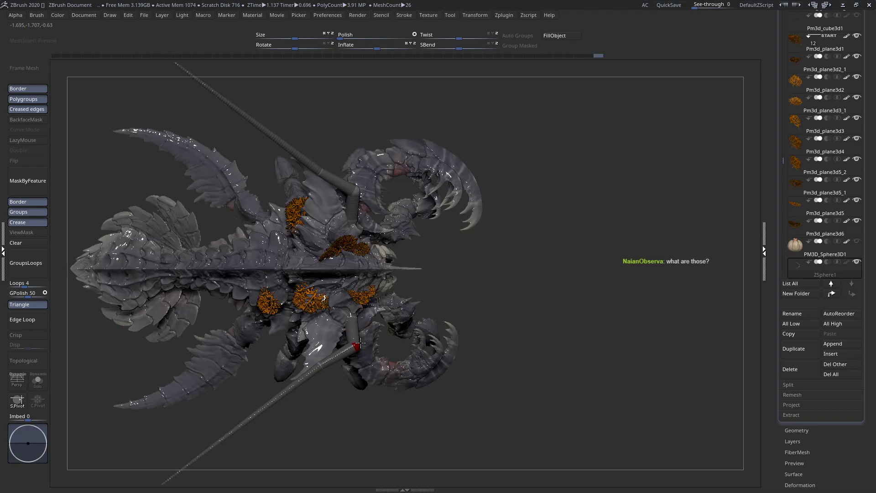
- Add an extra joint near the antenna base and reposition it to shape an elbow close to the head
left_click_drag(360, 343, 350, 318)
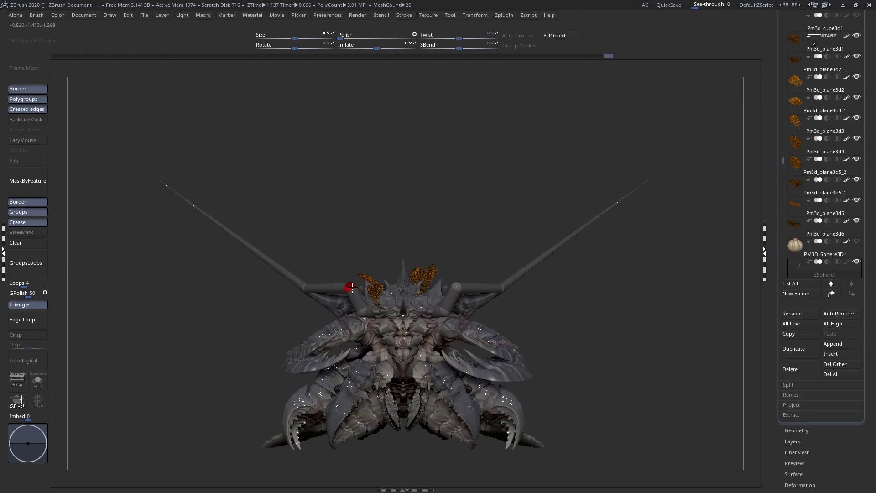
left_click_drag(351, 287, 346, 296)
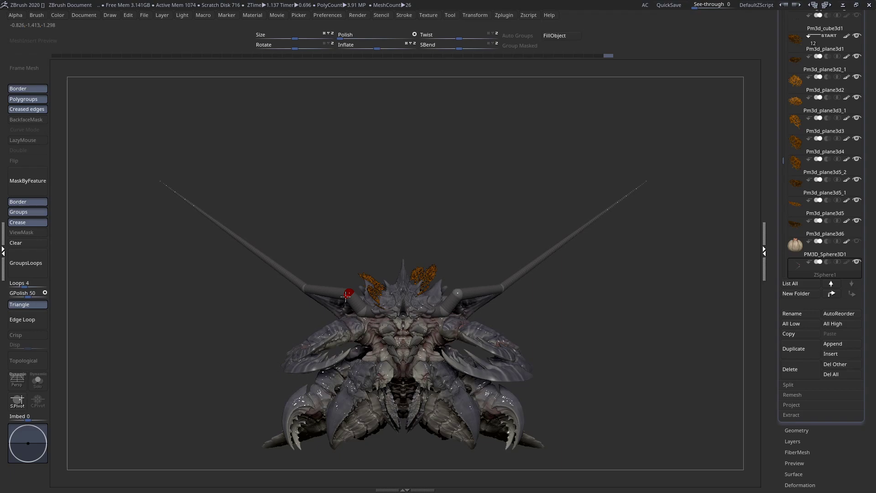
right_click_drag(346, 296, 281, 345)
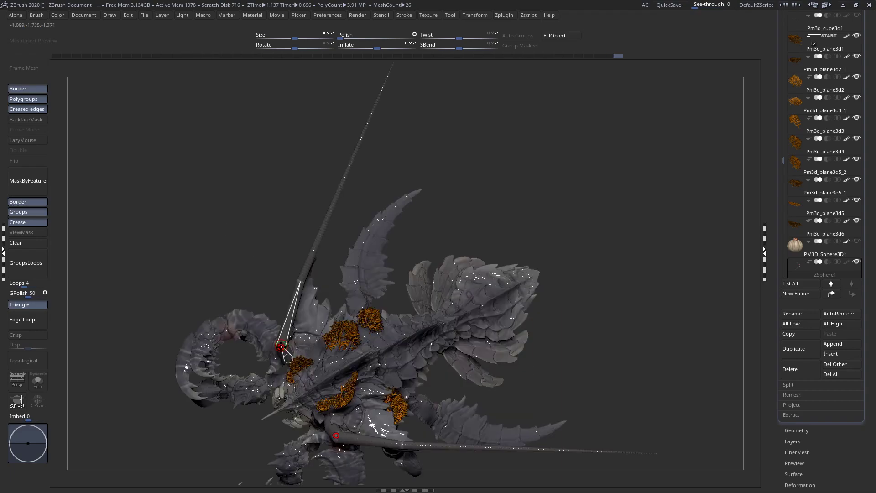
left_click_drag(280, 346, 284, 349)
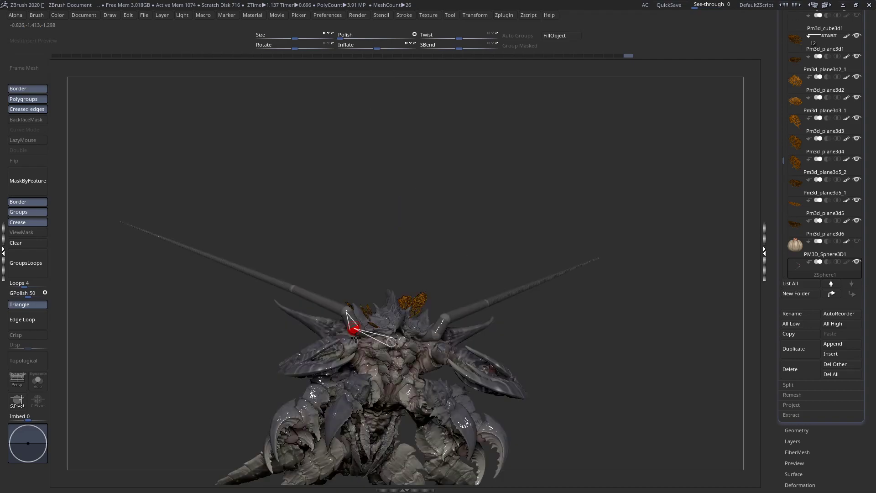
left_click_drag(354, 329, 364, 335)
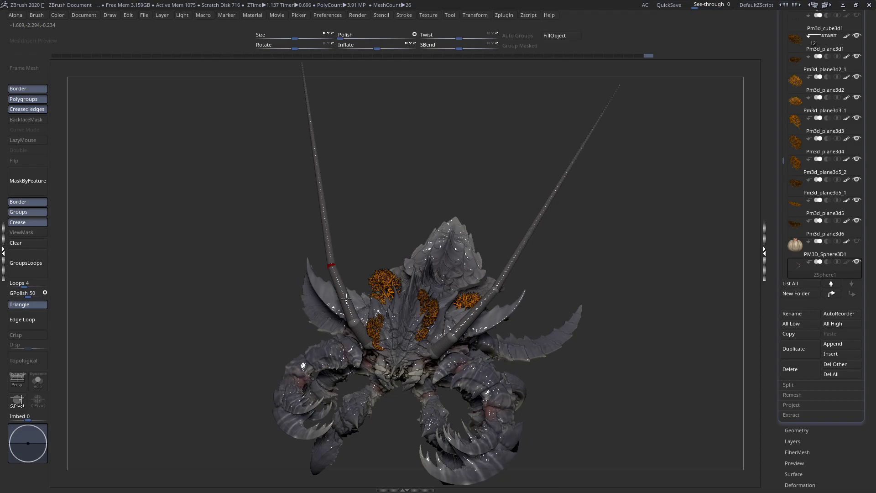
- Insert joints along the antenna shafts and shift them slightly to give the swept-back antennae a gentle curve
right_click_drag(346, 298, 252, 237, "shift")
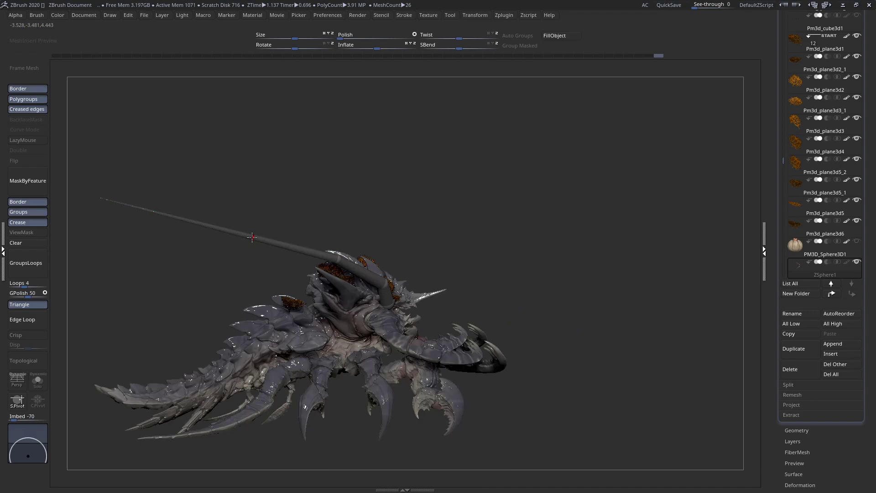
left_click_drag(178, 218, 178, 222)
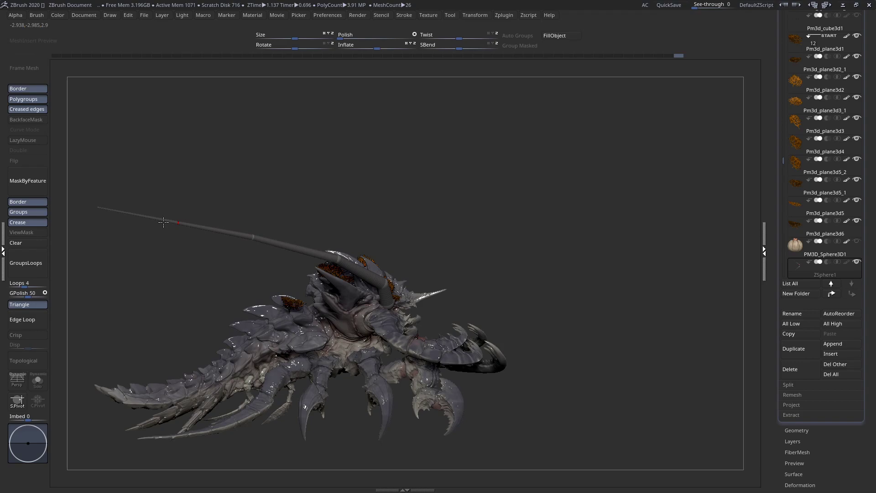
mouse_move(164, 223)
left_mouse_down()
mouse_move(406, 273)
mouse_move(300, 270)
left_mouse_up()
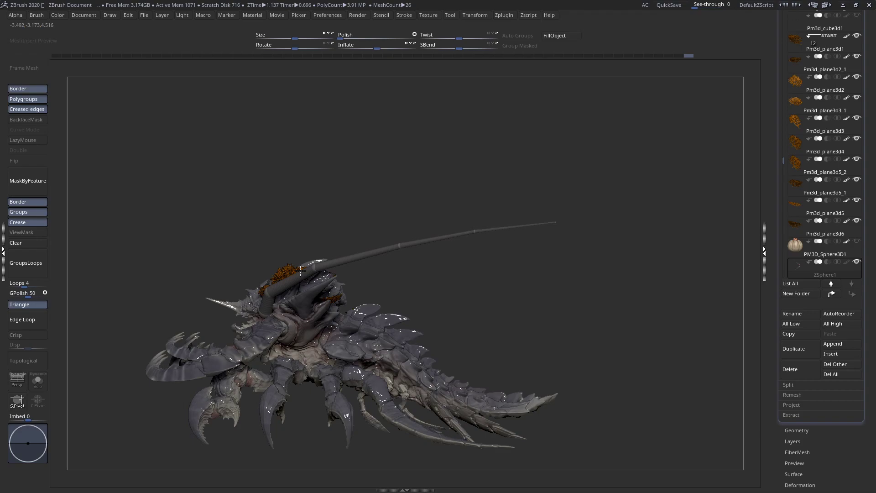
left_click_drag(301, 270, 511, 312)
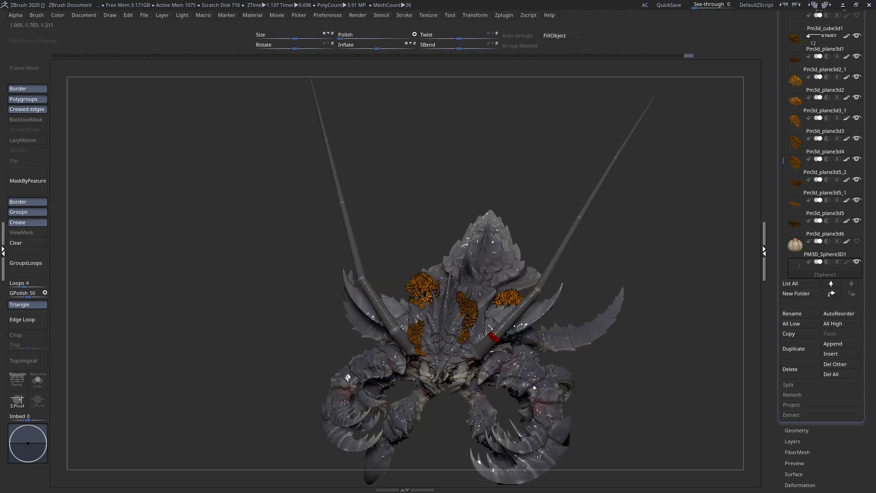
- Adjust the antennae's elbow joints from above so the shafts run backward closer to the body
left_click_drag(512, 312, 579, 301)
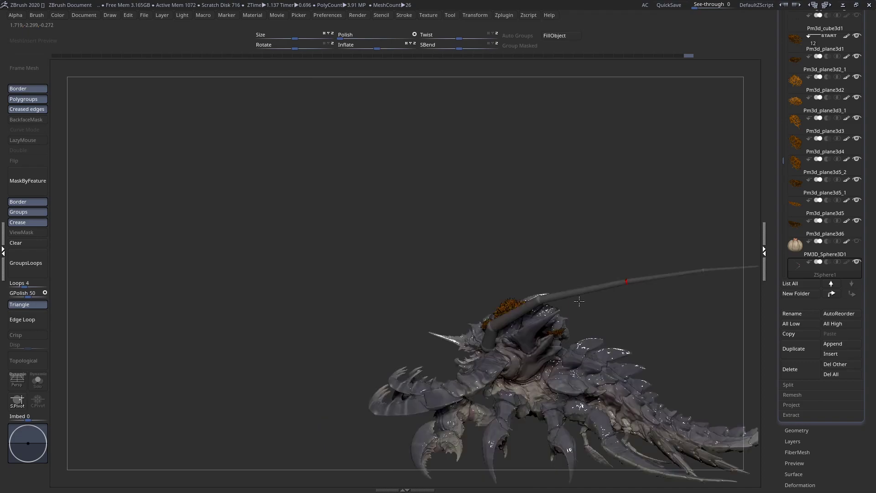
left_click_drag(579, 302, 405, 323)
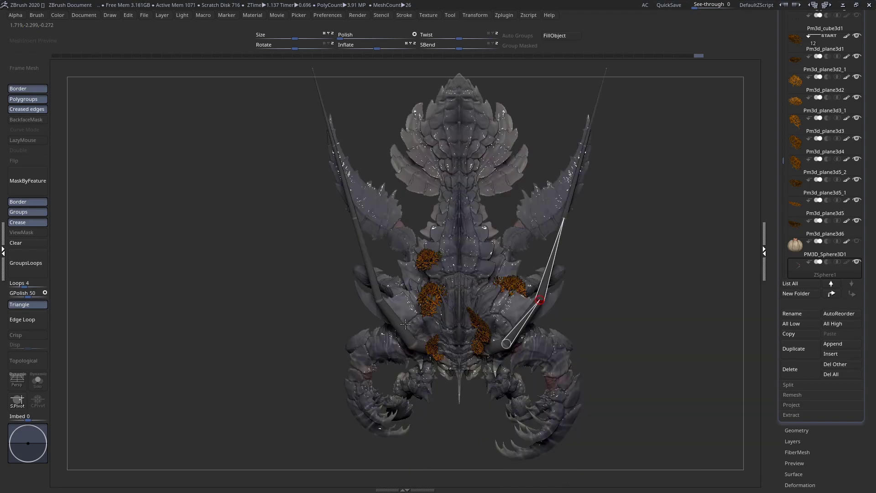
mouse_move(405, 323)
left_mouse_down()
mouse_move(441, 297)
mouse_move(464, 326)
left_mouse_up()
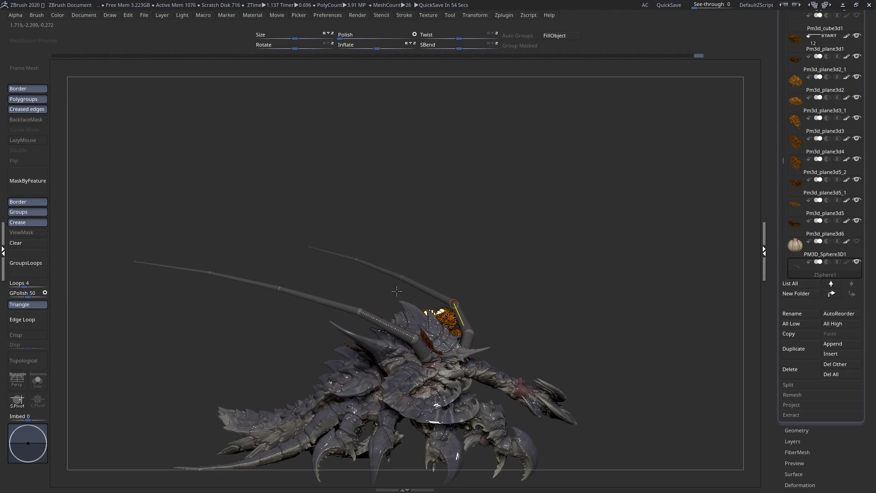
- Try the antennae raised forward over the claws, and swing them back over the body
left_click_drag(485, 302, 391, 365)
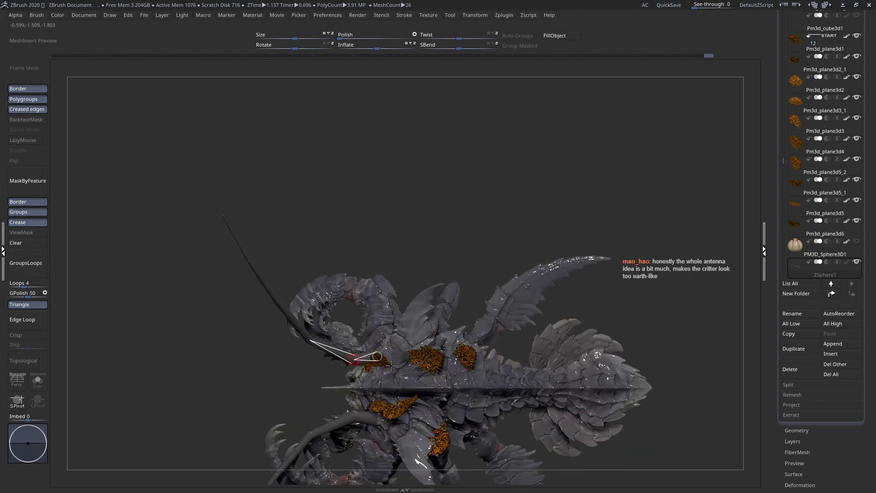
left_click_drag(376, 362, 363, 278)
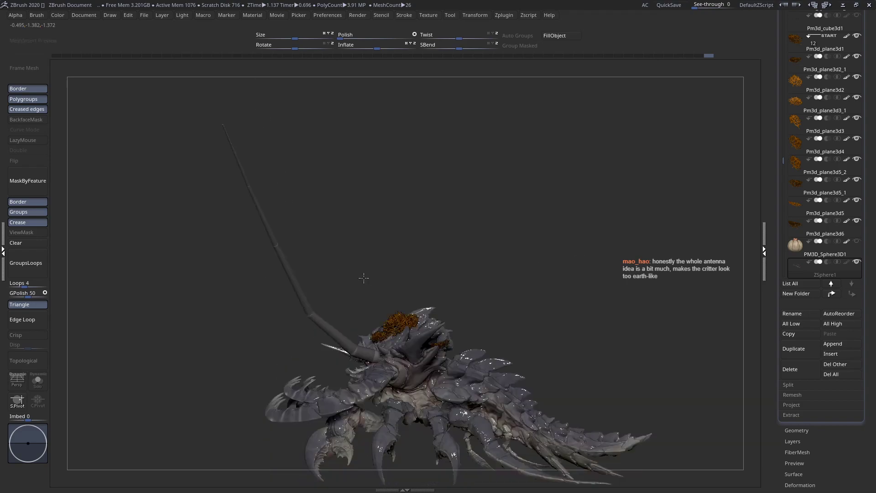
left_click_drag(318, 318, 384, 342)
right_click_drag(384, 342, 349, 344)
left_click_drag(362, 323, 372, 365)
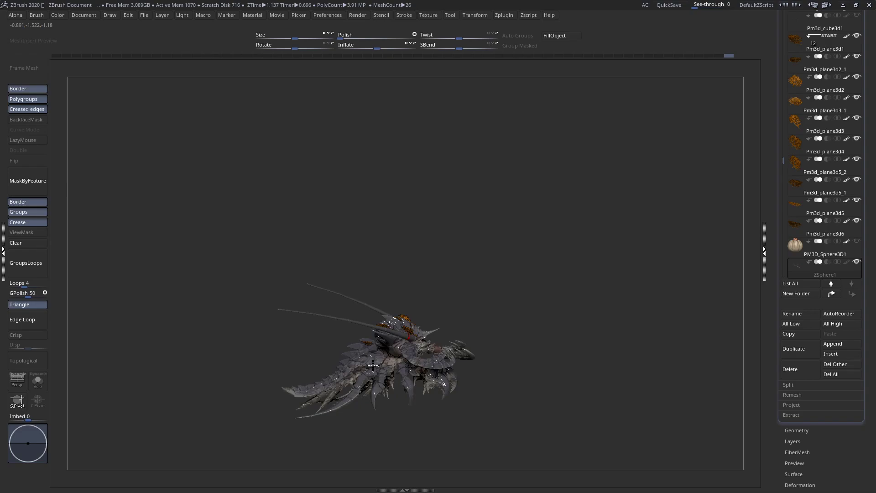
- Bend the outer antenna segments inward so the tips curve toward the tail
left_click_drag(373, 365, 348, 410)
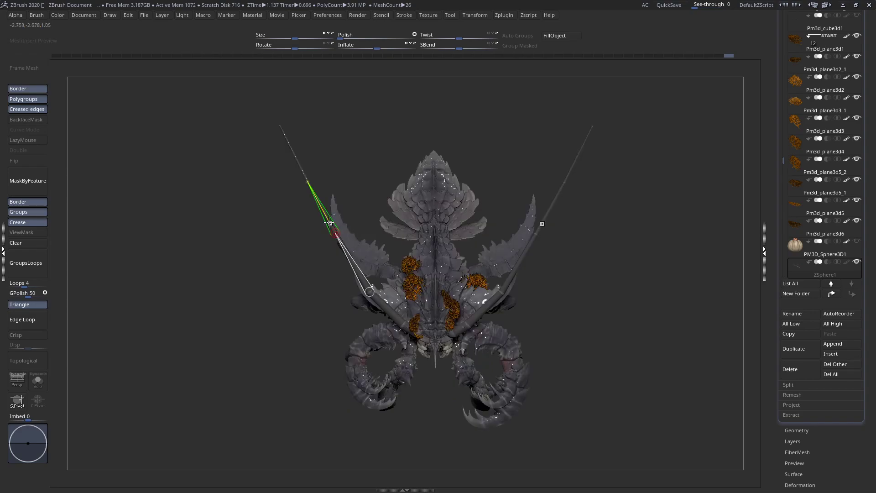
left_click_drag(330, 222, 323, 161)
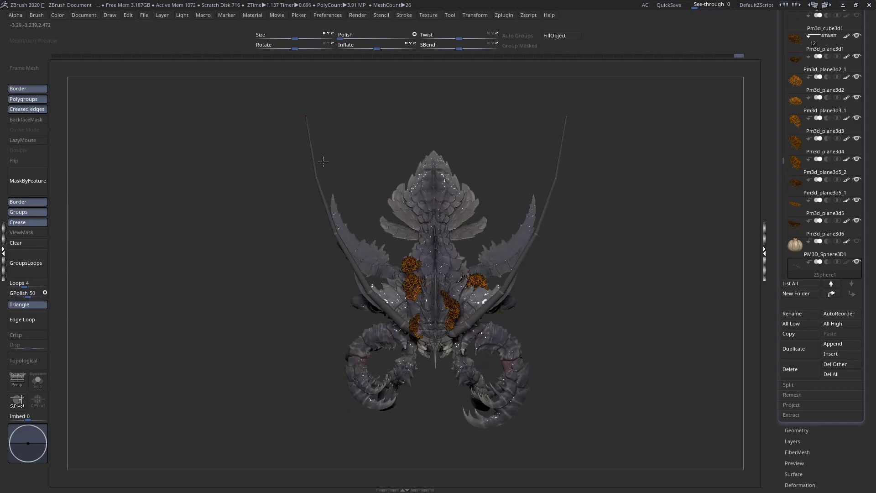
left_click_drag(327, 209, 330, 207)
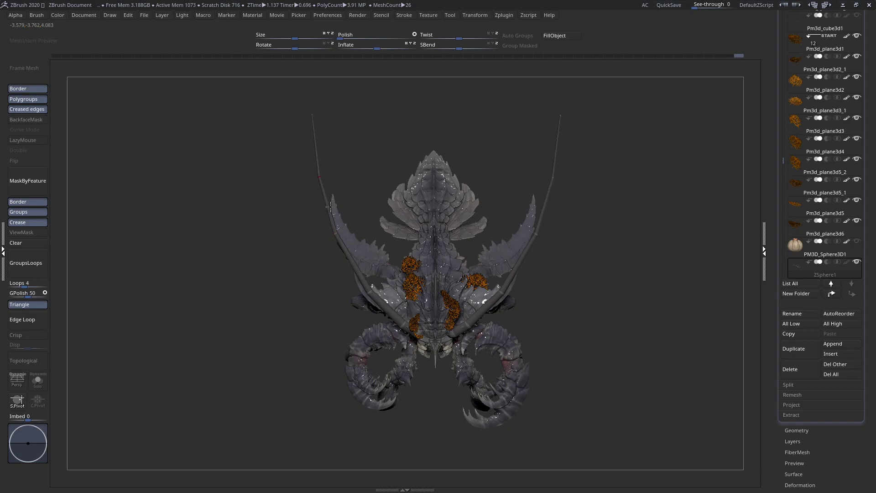
left_click_drag(322, 165, 325, 162)
- Fine-tune the position of the lower antenna joints beside the head
left_click_drag(347, 237, 509, 283)
right_click_drag(509, 284, 510, 284, "shift")
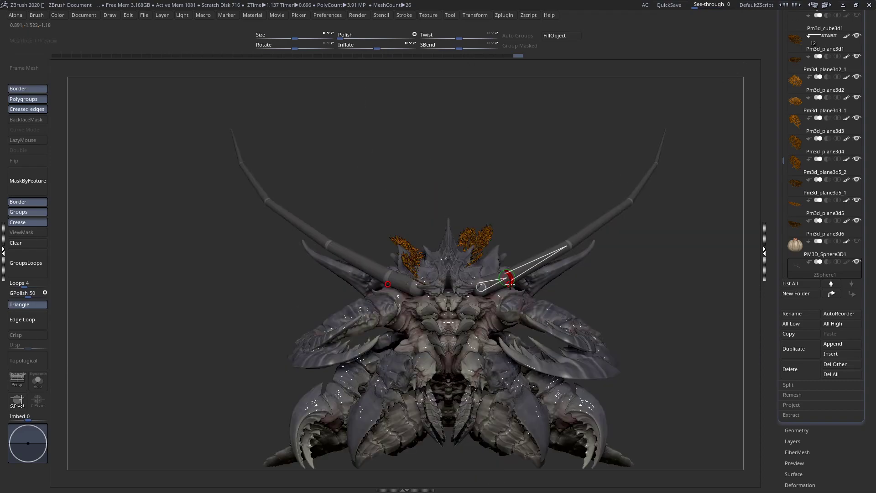
left_click_drag(502, 287, 501, 282)
right_click_drag(501, 283, 489, 284)
left_click_drag(493, 282, 483, 310)
right_click_drag(482, 310, 458, 340, "ctrl")
left_click_drag(457, 341, 444, 390)
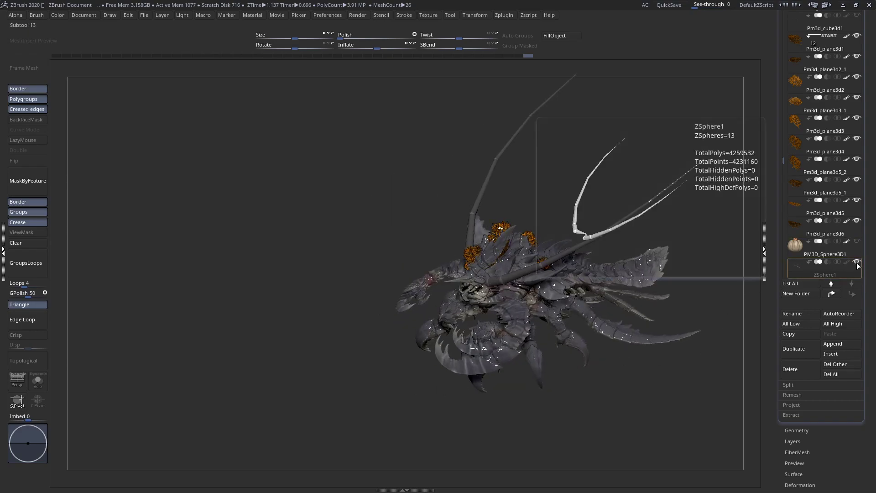
- Hide the ZSphere1 antennae and select the Pm3d_plane3d6 subtool to view the creature without them
left_click(804, 232)
right_click_drag(508, 267, 477, 320)
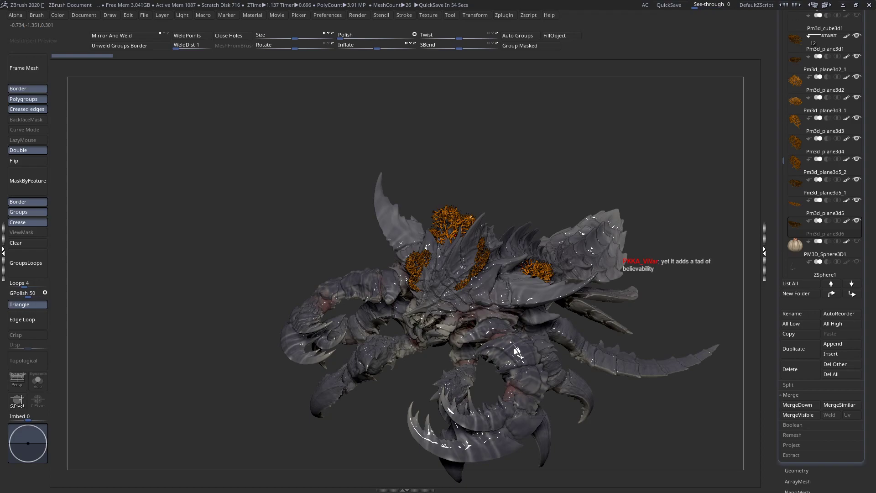
- Make the Eyes subtool active from the full subtool list and bring the creature's head into close view
right_click_drag(437, 249, 576, 273)
right_click_drag(439, 224, 593, 272)
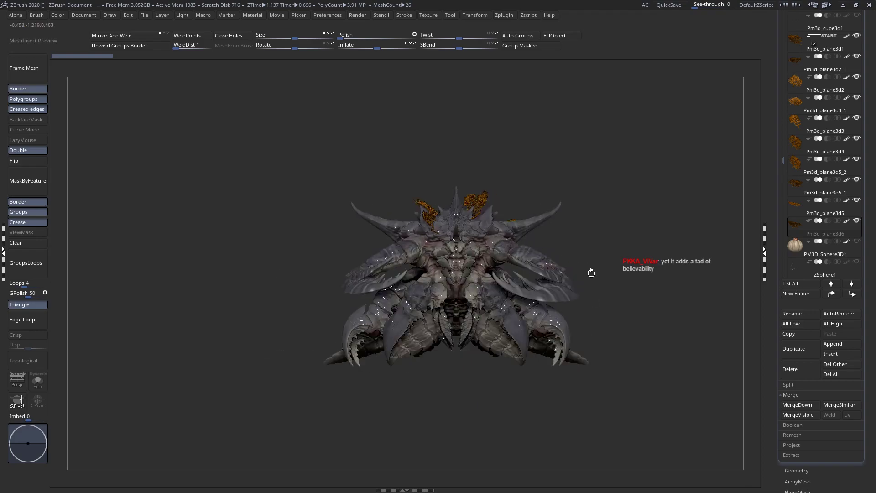
left_click(792, 284)
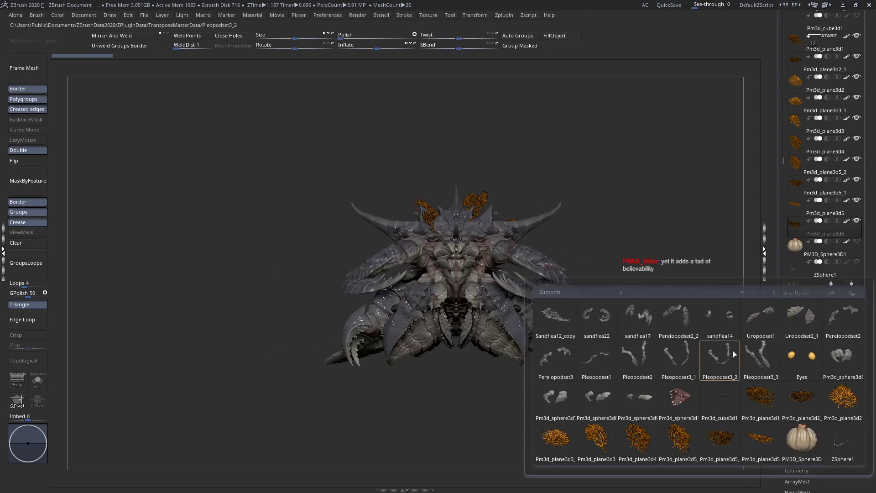
left_click(802, 354)
right_click_drag(681, 297, 465, 292)
- Show the hidden Pm3d_sphere3d1_2 mouth subtool
left_click_drag(872, 92, 874, 181)
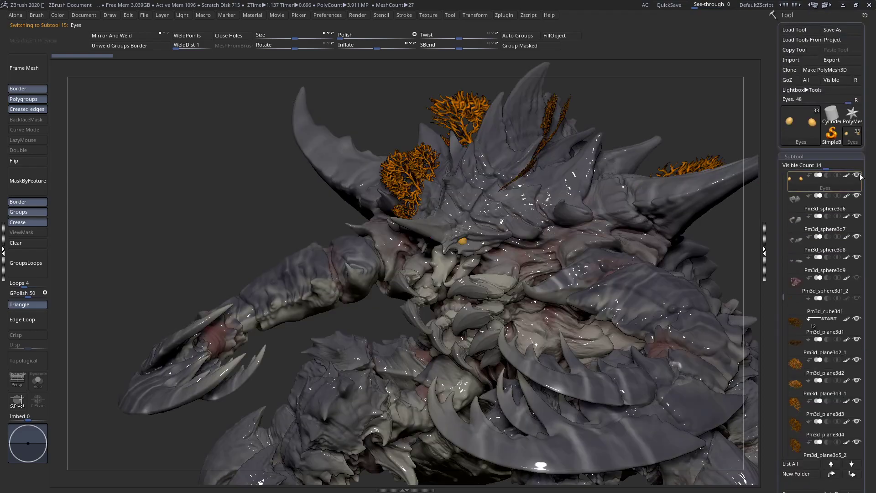
left_click(856, 277)
left_click(801, 310)
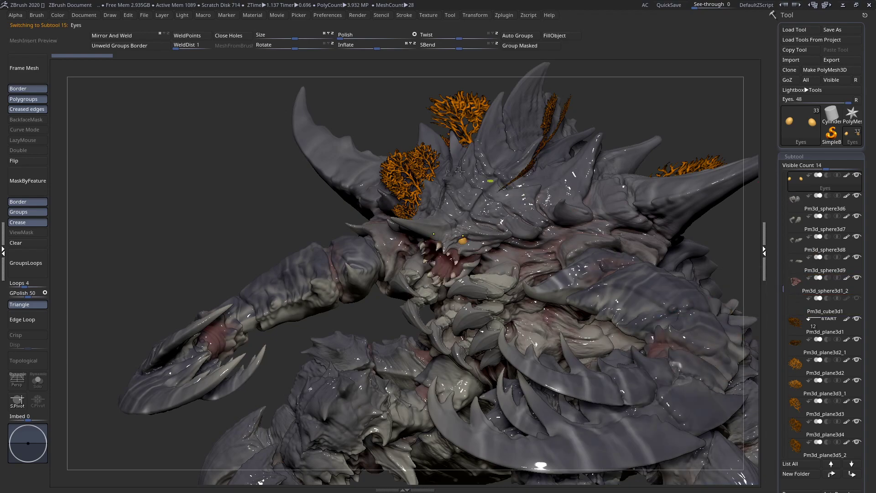
key("f")
- Show the hidden sandflea14 subtool and the ground base, and examine the creature's head
left_click_drag(782, 283, 790, 155)
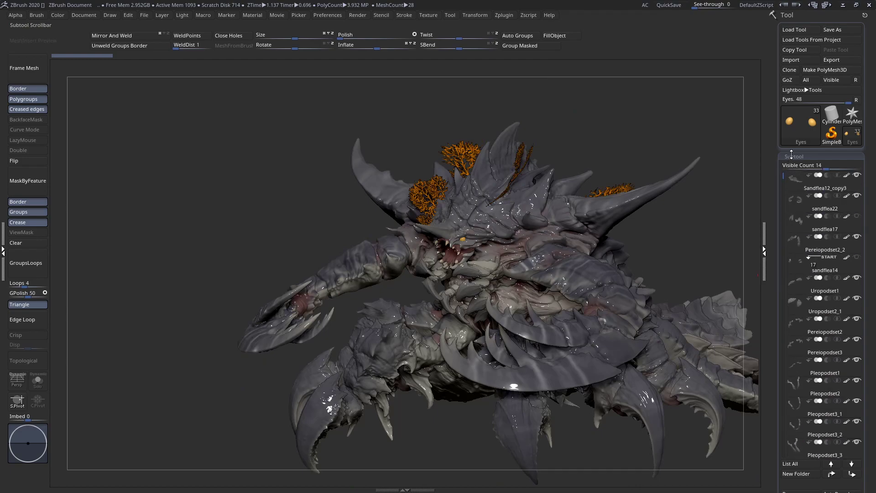
left_click(857, 257)
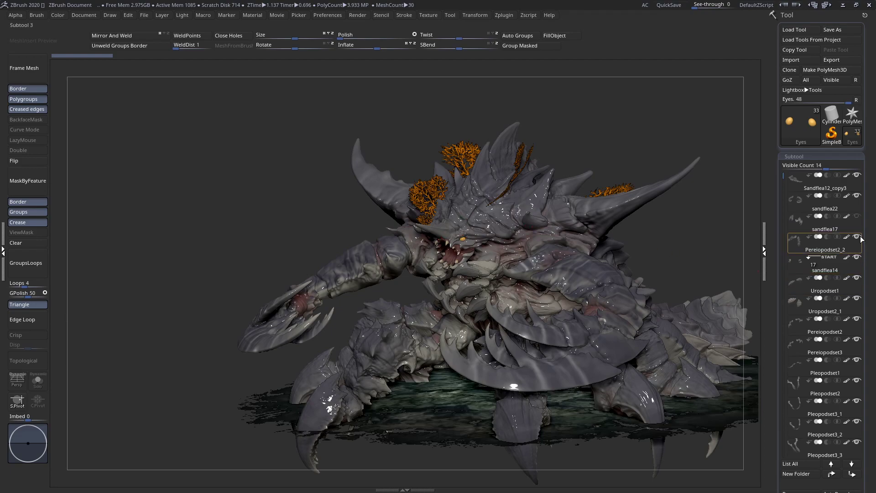
right_click_drag(514, 291, 595, 269, "ctrl")
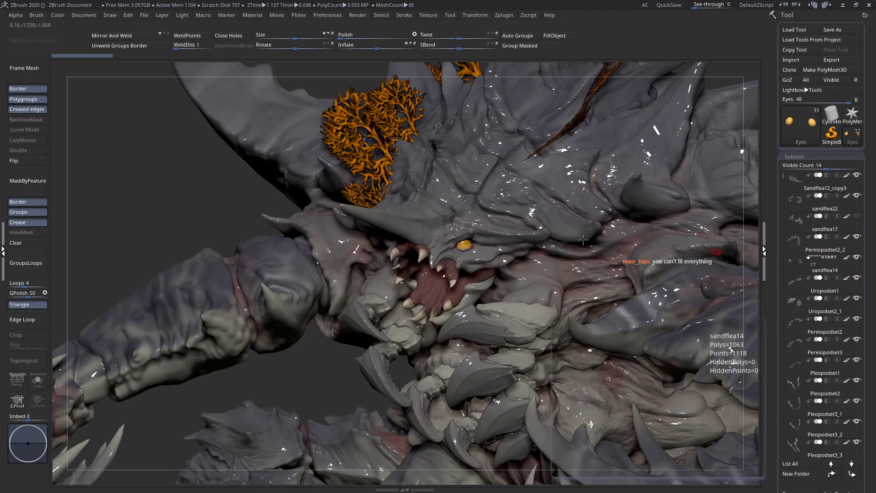
right_click_drag(647, 238, 356, 200, "ctrl")
- Hide the Pm3d_cube3d1 ground base and make the Sandflea12_copy3 body the active subtool
left_click(599, 334, "alt")
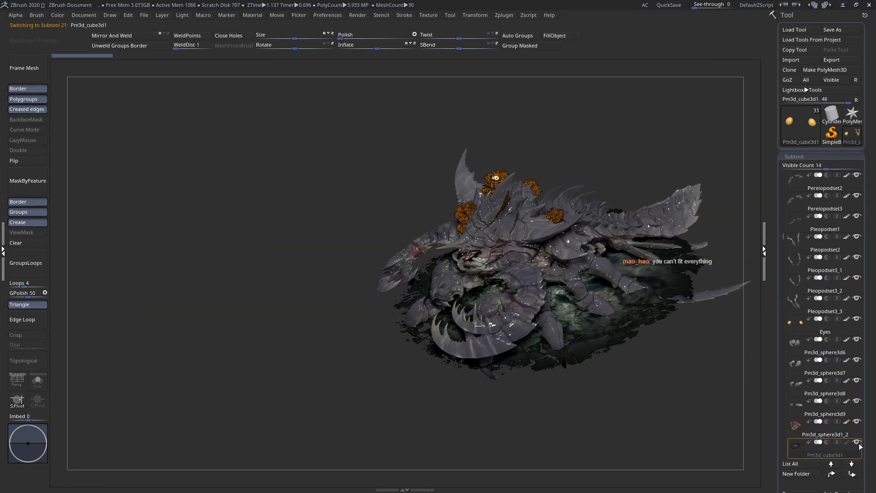
right_click_drag(519, 242, 485, 233)
mouse_move(485, 233)
left_mouse_down()
mouse_move(484, 284)
mouse_move(512, 246)
left_mouse_up()
right_click_drag(511, 246, 511, 278, "ctrl")
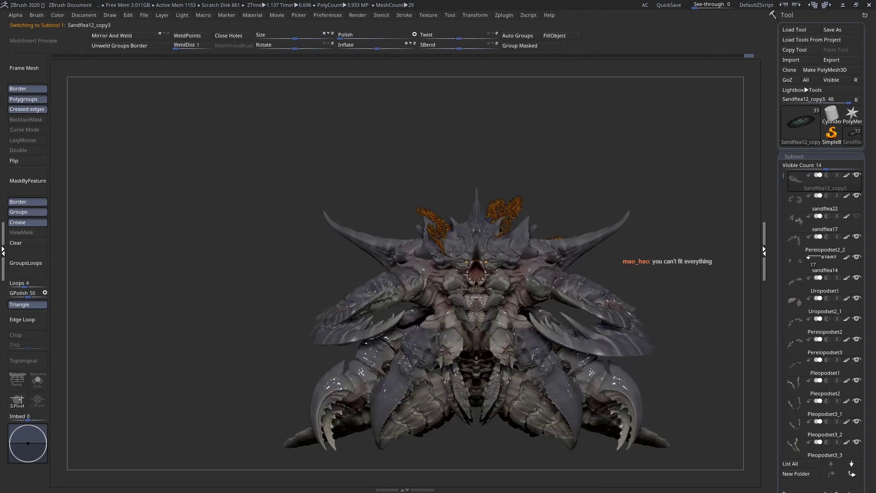
- Pull up a small spike at the base of the head's long horn with the Move brush in side view
right_click_drag(455, 296, 385, 289)
right_click_drag(502, 215, 502, 269, "ctrl")
mouse_move(500, 268)
left_mouse_down()
mouse_move(503, 278)
mouse_move(497, 253)
mouse_move(510, 253)
mouse_move(463, 264)
left_mouse_up()
mouse_move(463, 264)
right_mouse_down("ctrl")
mouse_move(423, 228)
mouse_move(464, 226)
mouse_move(553, 295)
right_mouse_up("ctrl")
left_click_drag(419, 218, 448, 277, "alt")
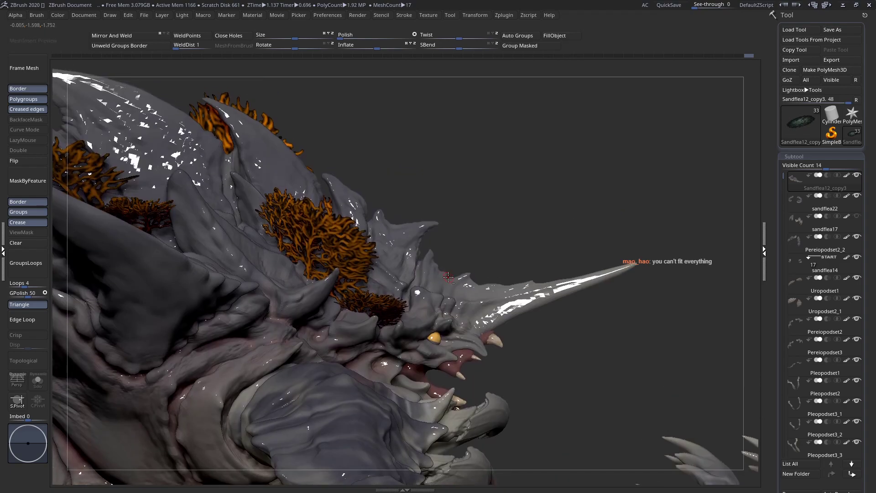
right_click(463, 240)
right_click(466, 263)
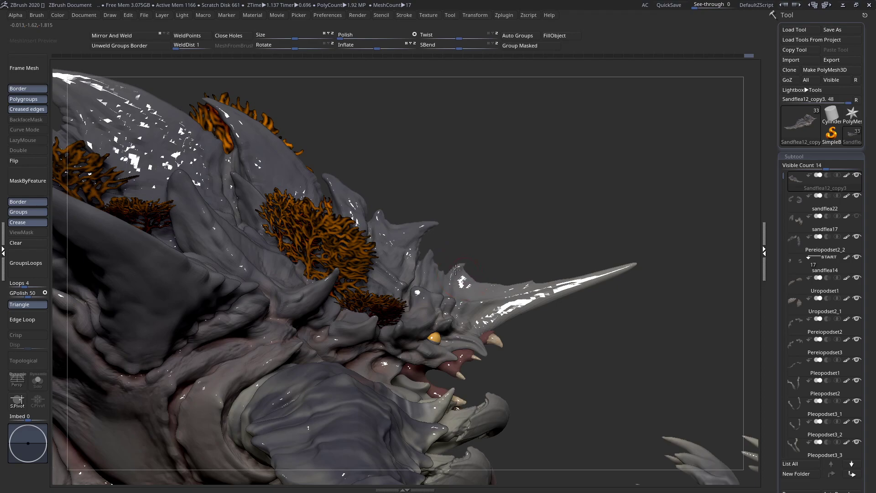
left_click(455, 270, "alt")
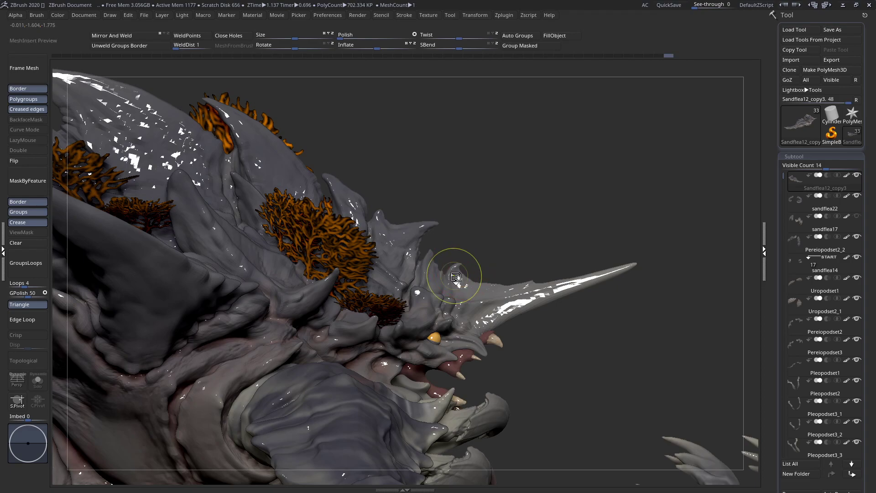
- Lengthen the crest spike behind the horn's base spike and raise a smaller bump between them
right_click_drag(495, 332, 482, 286, "ctrl")
right_click(495, 258)
right_click(487, 267)
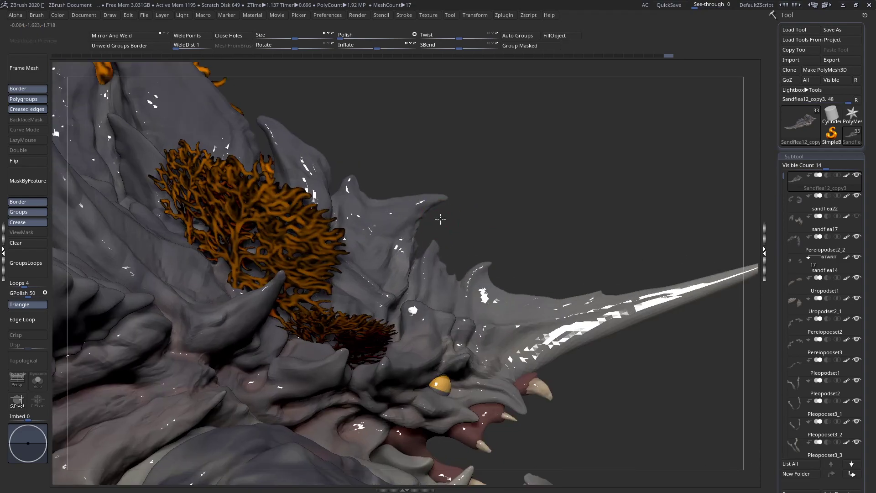
right_click(447, 223)
mouse_move(439, 240)
left_mouse_down()
mouse_move(450, 232)
mouse_move(431, 243)
left_mouse_up()
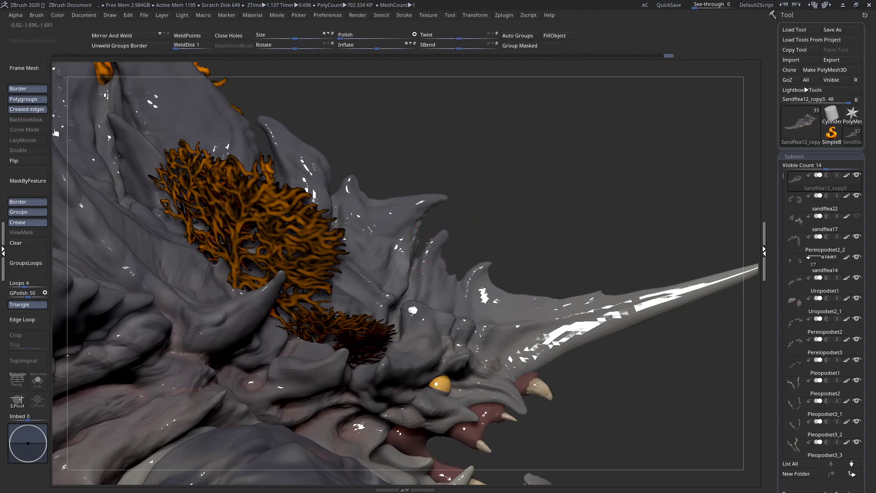
left_click_drag(458, 273, 454, 271)
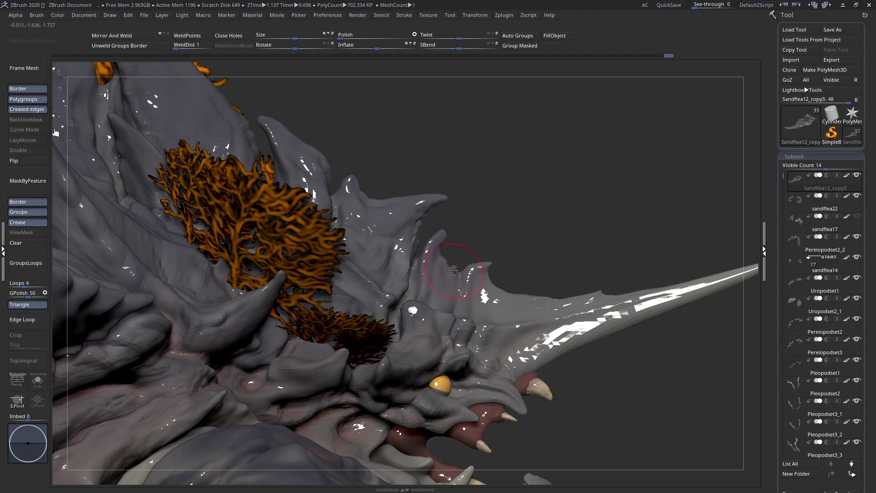
- Resize the Move brush and pull the first row of pointed serrations along the horn's upper ridge
key("space")
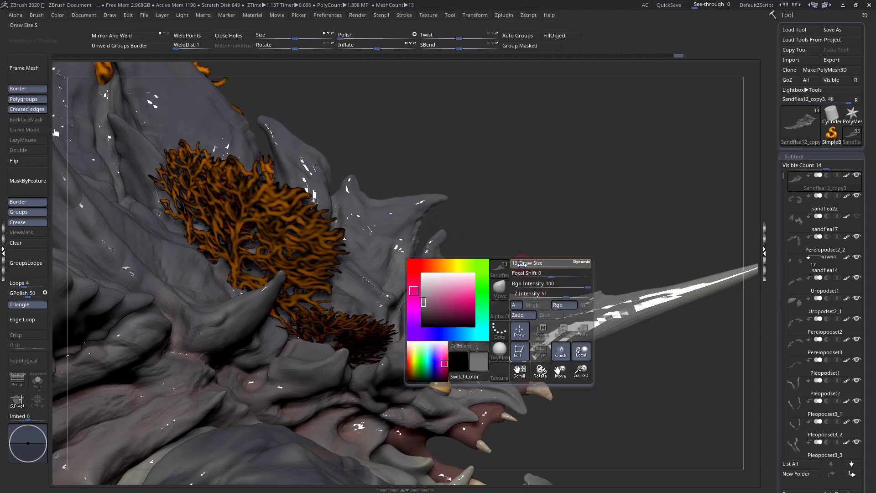
mouse_move(472, 274)
left_mouse_down()
mouse_move(482, 263)
mouse_move(529, 292)
mouse_move(618, 288)
left_mouse_up()
key("space")
right_click_drag(519, 289, 426, 268, "alt")
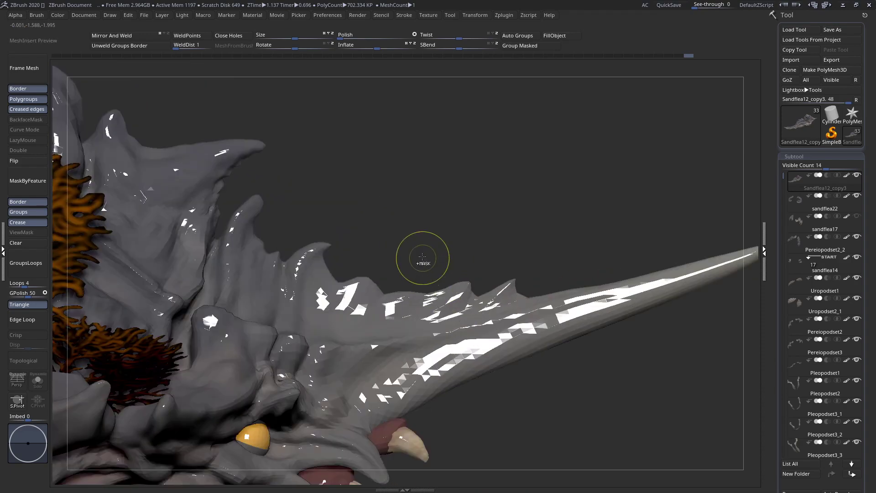
- Add more small serrations toward the horn's tip and sharpen the ones near its base
key("space")
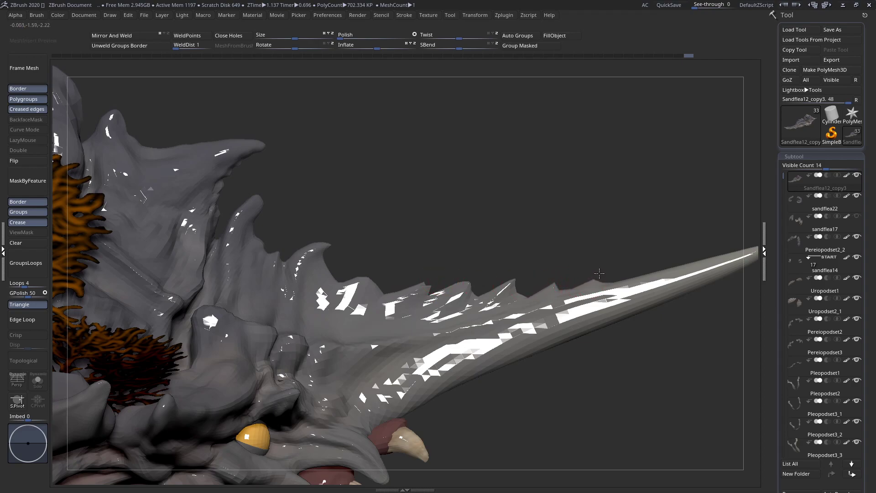
mouse_move(538, 277)
right_mouse_down("ctrl")
mouse_move(467, 264)
mouse_move(490, 283)
mouse_move(480, 302)
right_mouse_up("ctrl")
key("space")
left_click_drag(443, 257, 449, 257)
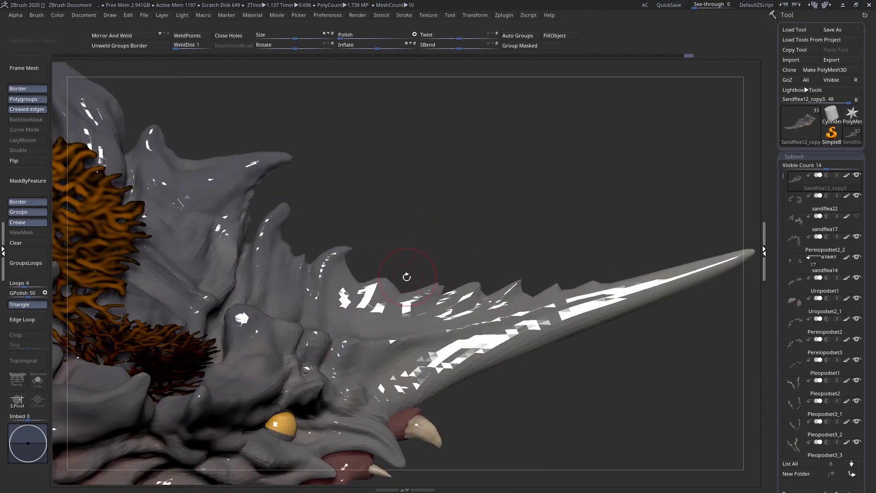
left_click_drag(383, 286, 390, 276)
- Enlarge the Move brush and adjust the overall shape of the serrated horn from its opposite side
mouse_move(390, 276)
right_mouse_down("ctrl")
mouse_move(370, 259)
mouse_move(427, 284)
mouse_move(226, 392)
right_mouse_up("ctrl")
mouse_move(413, 298)
right_mouse_down()
mouse_move(371, 321)
mouse_move(315, 301)
mouse_move(471, 269)
right_mouse_up()
key("space")
left_click_drag(472, 270, 494, 270)
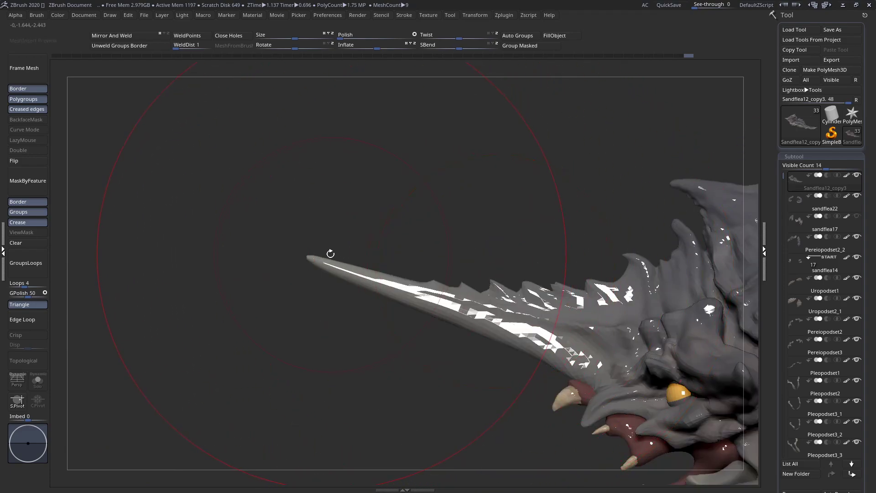
mouse_move(306, 255)
right_mouse_down("ctrl")
mouse_move(403, 275)
mouse_move(497, 279)
mouse_move(397, 299)
mouse_move(441, 398)
mouse_move(406, 251)
mouse_move(436, 256)
right_mouse_up("ctrl")
- Pull the edges of the horn's base outward above the teeth with a smaller Move brush from the top view
key("space")
key("space")
left_click_drag(438, 256, 437, 232)
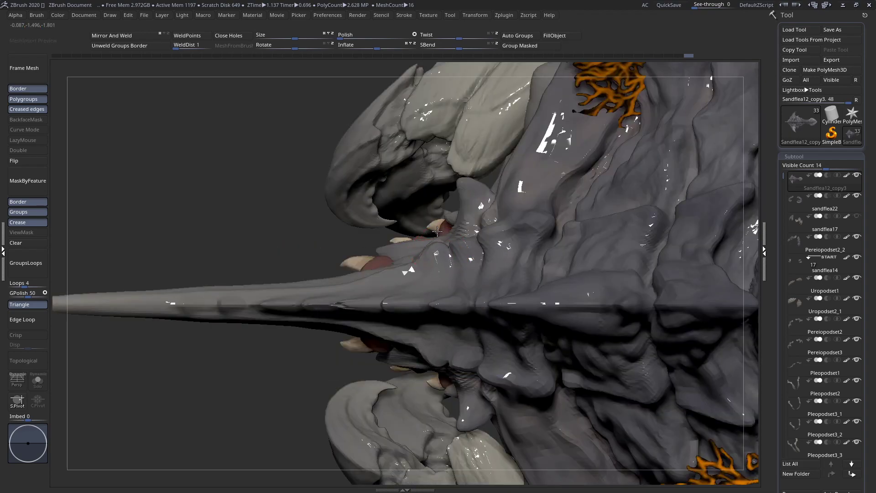
left_click_drag(388, 274, 401, 245)
key("space")
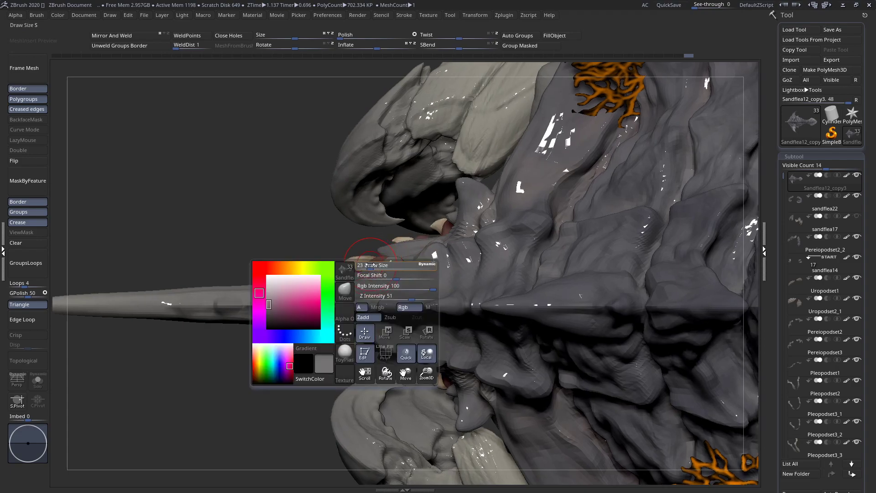
left_click_drag(354, 281, 361, 260)
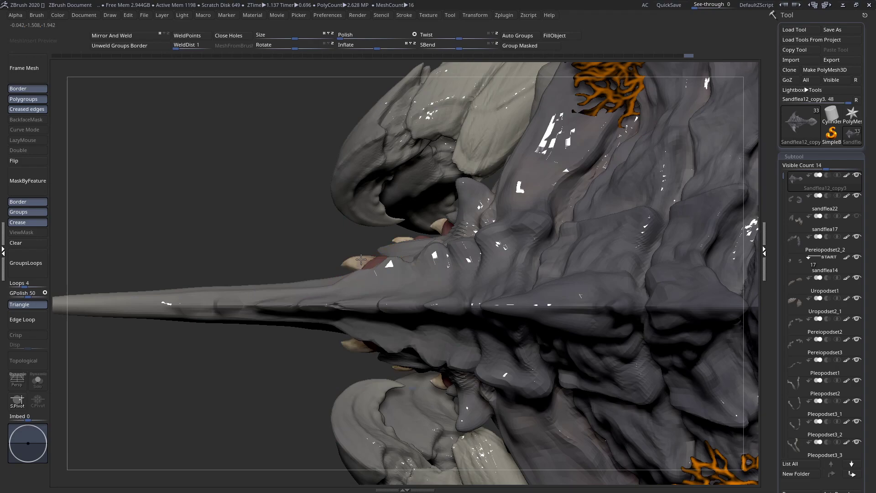
left_click_drag(319, 289, 325, 278)
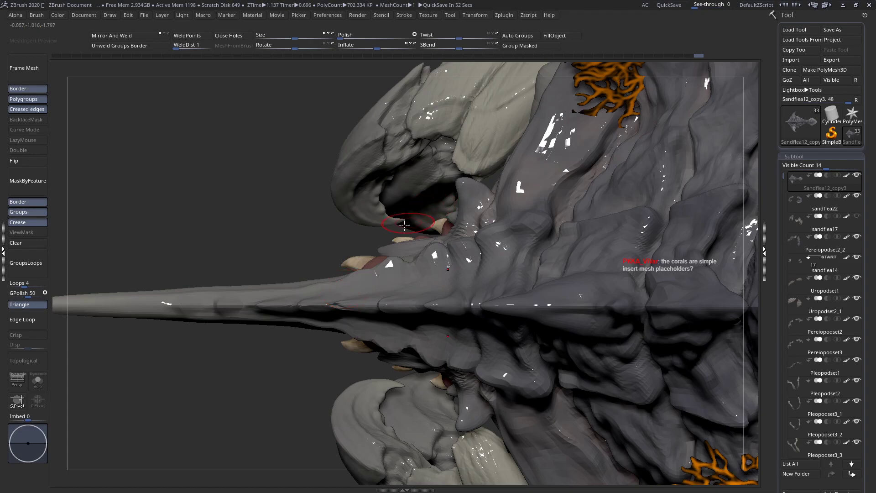
- Pull the symmetrical knobs on the carapace outward beside the horn's base
right_click_drag(442, 249, 458, 249)
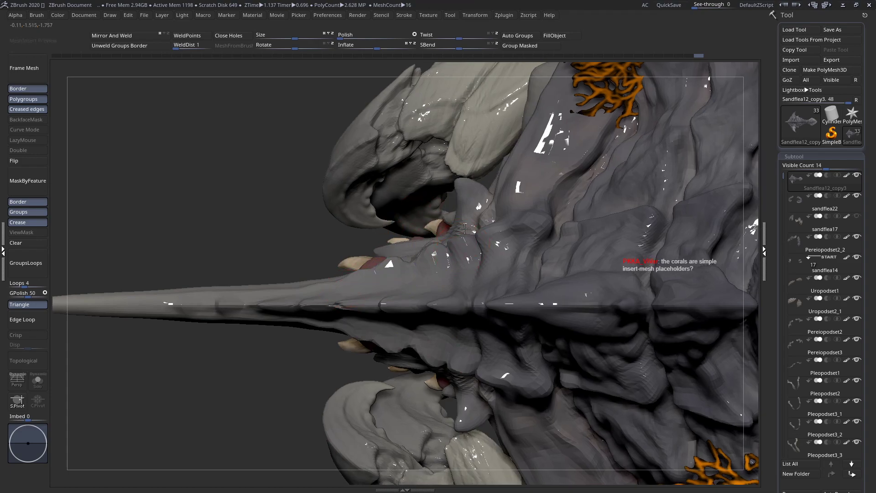
right_click_drag(507, 243, 369, 196, "ctrl")
right_click_drag(503, 254, 525, 320, "ctrl")
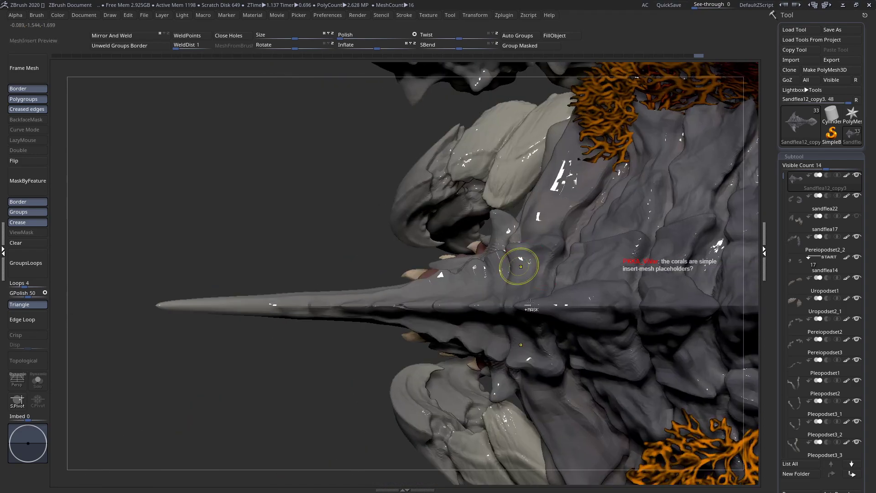
right_click_drag(519, 265, 542, 323, "ctrl")
right_click_drag(548, 264, 565, 297, "ctrl")
right_click(581, 218)
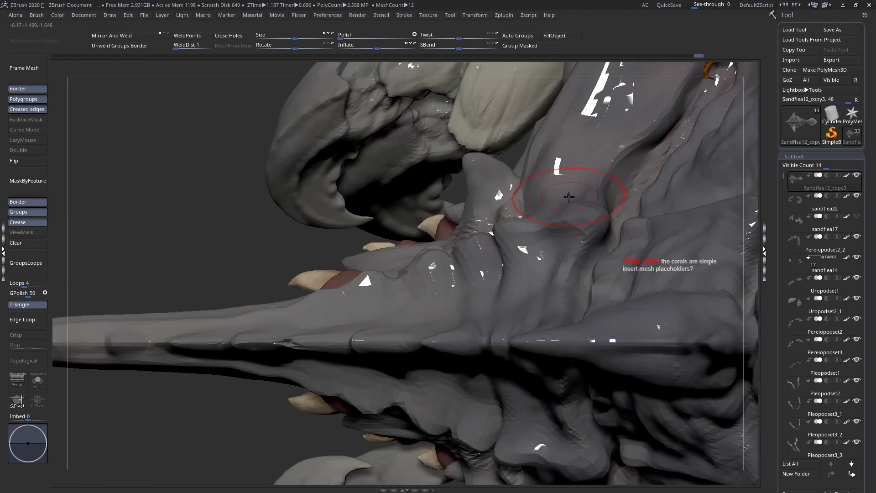
left_click_drag(585, 219, 585, 204)
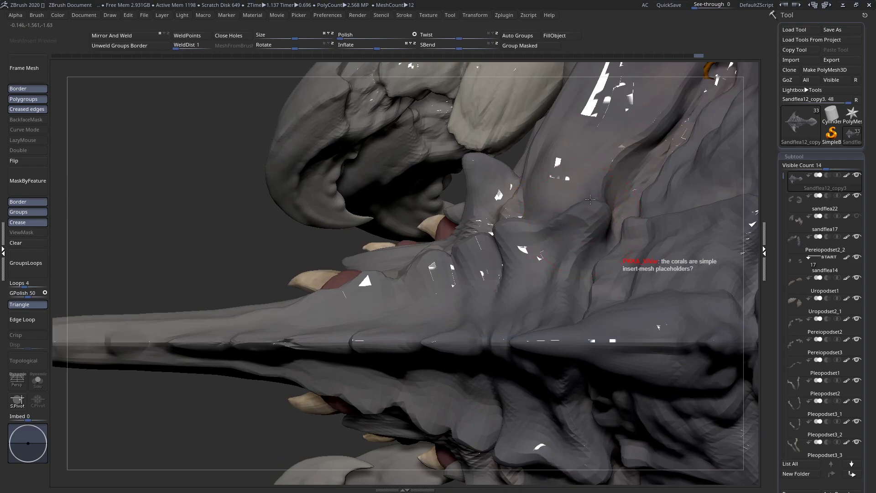
mouse_move(538, 230)
left_mouse_down()
mouse_move(542, 209)
mouse_move(511, 239)
mouse_move(466, 235)
mouse_move(450, 251)
left_mouse_up()
- Resize the brush and refine the carapace shape above the eyes from the front view
right_click_drag(472, 246, 525, 275, "ctrl")
key("f")
key("space")
mouse_move(506, 238)
left_mouse_down()
mouse_move(506, 220)
mouse_move(542, 231)
mouse_move(549, 246)
left_mouse_up()
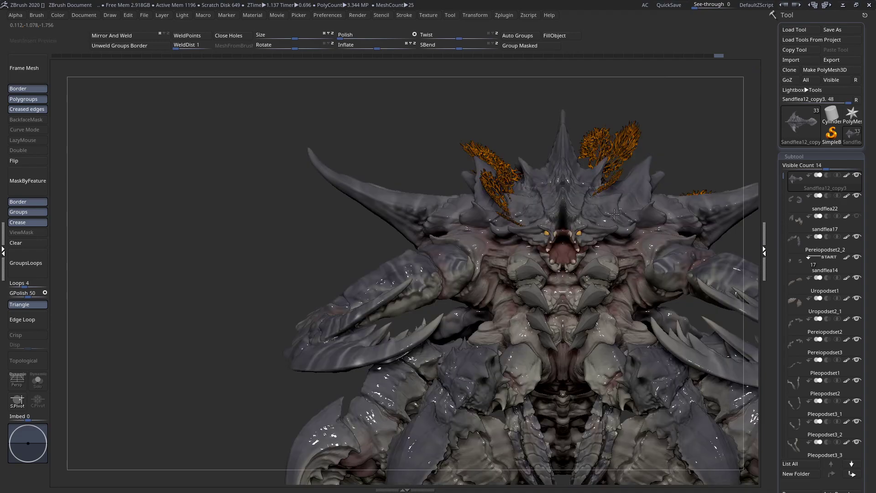
mouse_move(591, 246)
right_mouse_down("ctrl")
mouse_move(562, 233)
mouse_move(451, 130)
mouse_move(489, 131)
right_mouse_up("ctrl")
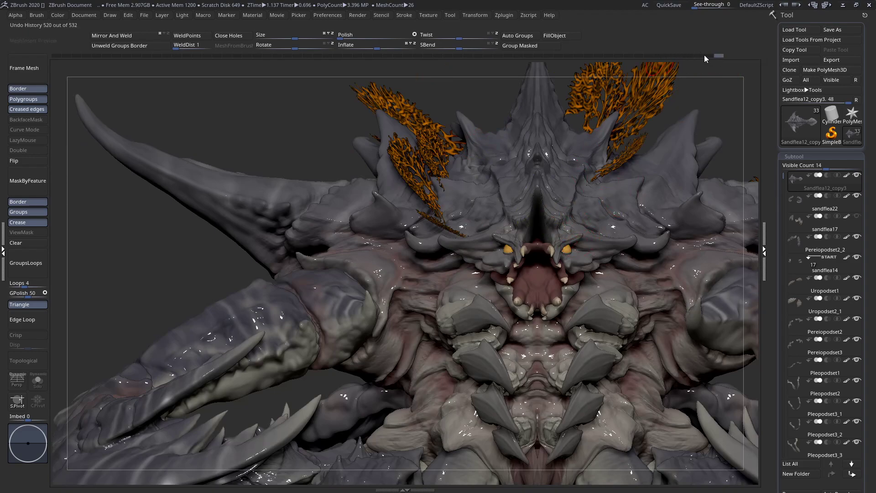
- Compare the head with its earlier shape at undo history state 486, and return to the latest state, 532
left_click_drag(704, 53, 669, 54)
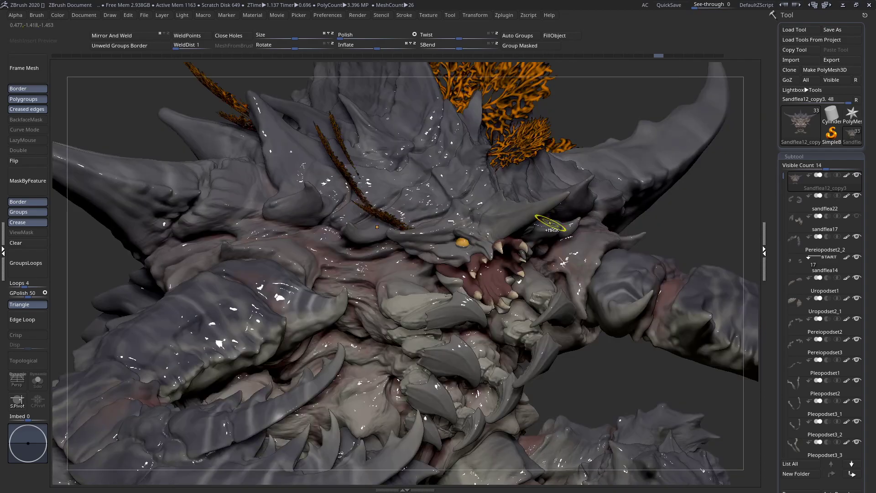
key("ctrl+a")
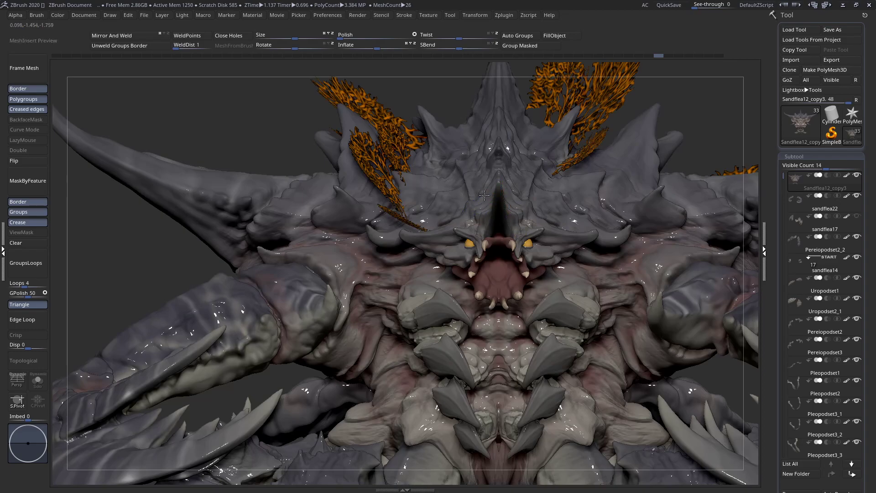
right_click_drag(484, 195, 479, 151, "ctrl")
right_click_drag(584, 237, 666, 61)
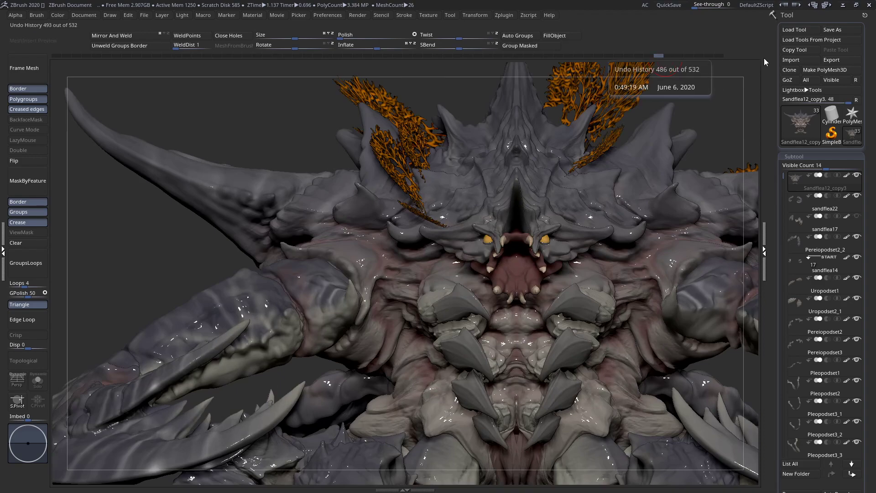
left_click(722, 53)
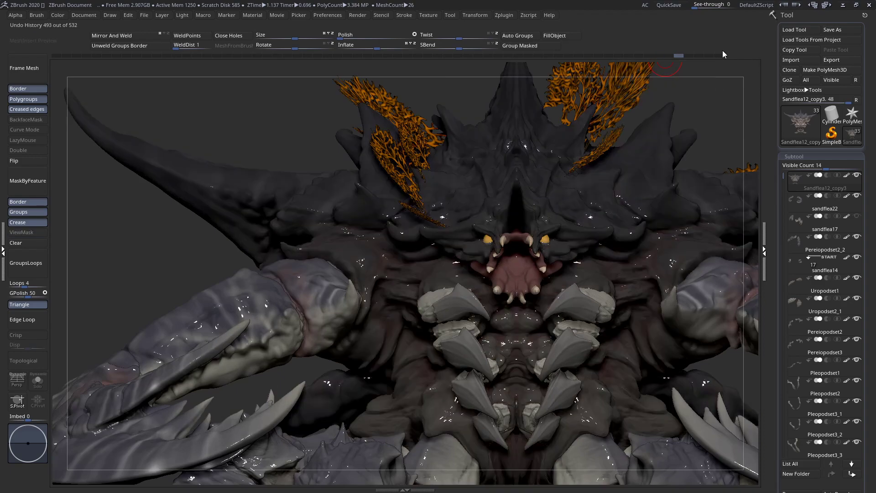
left_click(723, 54)
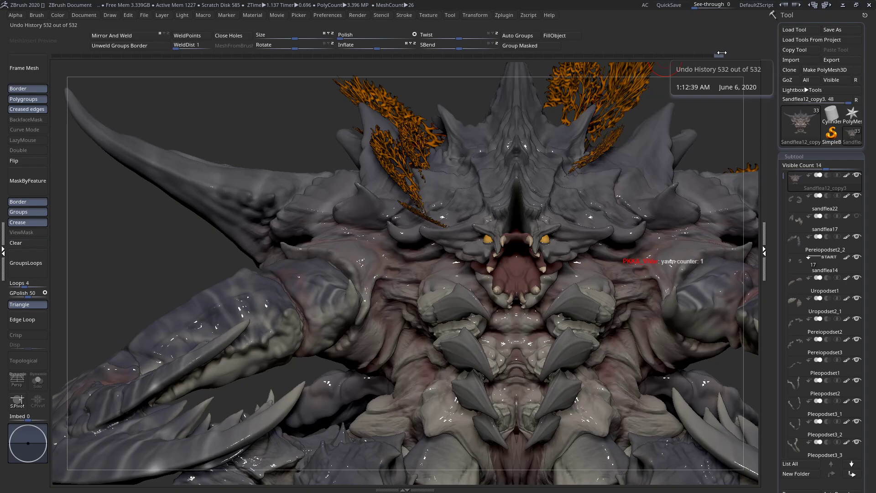
- Push the symmetrical ridges beside the horn's base inward toward the horn from a close front view
right_click_drag(537, 233, 435, 221)
right_click_drag(611, 271, 567, 220, "ctrl")
mouse_move(530, 199)
left_mouse_down()
mouse_move(534, 218)
mouse_move(520, 199)
mouse_move(509, 201)
left_mouse_up()
right_click_drag(509, 200, 538, 192)
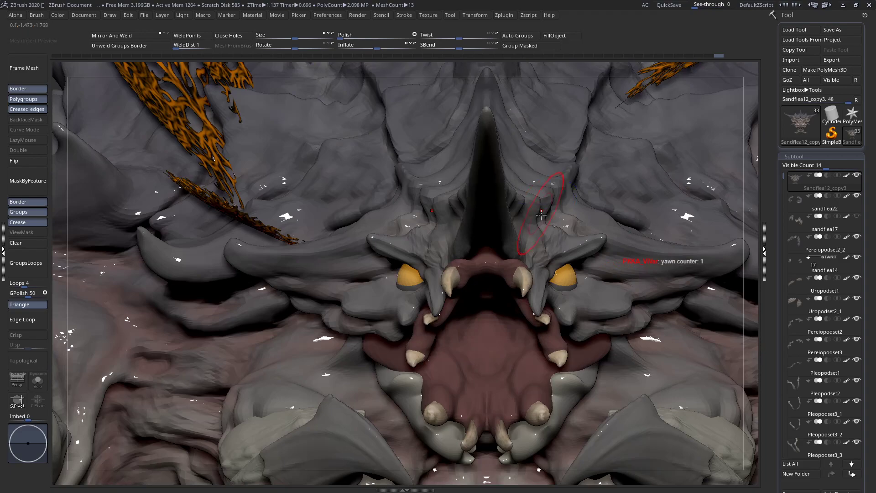
- Try to pull the brow spikes above the eyes outward with a resized Move brush, and undo the stroke
key("space")
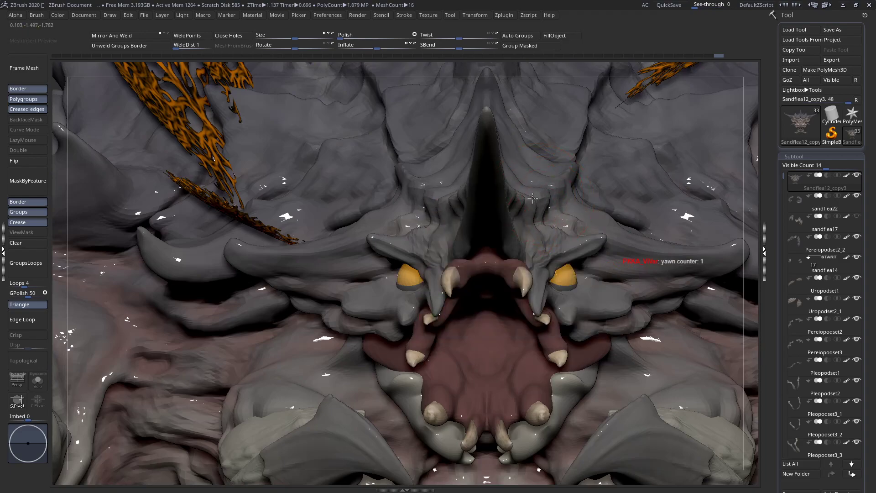
key("space")
left_click_drag(547, 215, 560, 214)
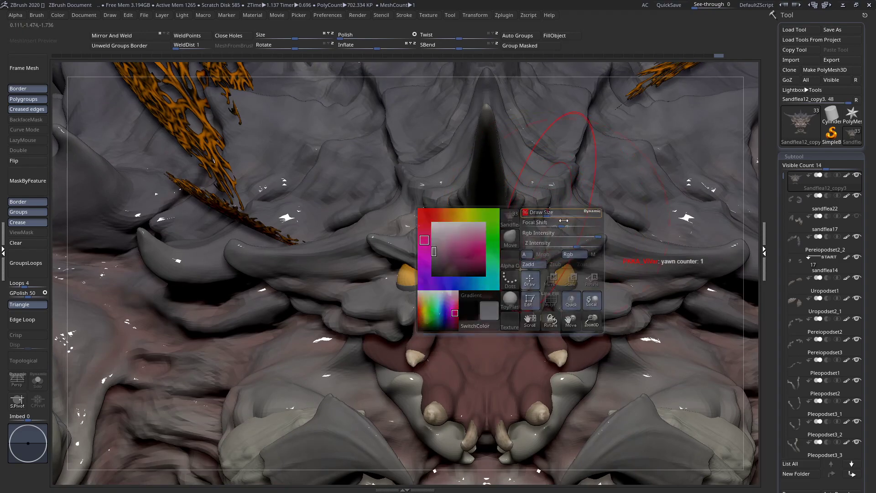
right_click_drag(567, 223, 569, 227)
left_click_drag(601, 238, 618, 233)
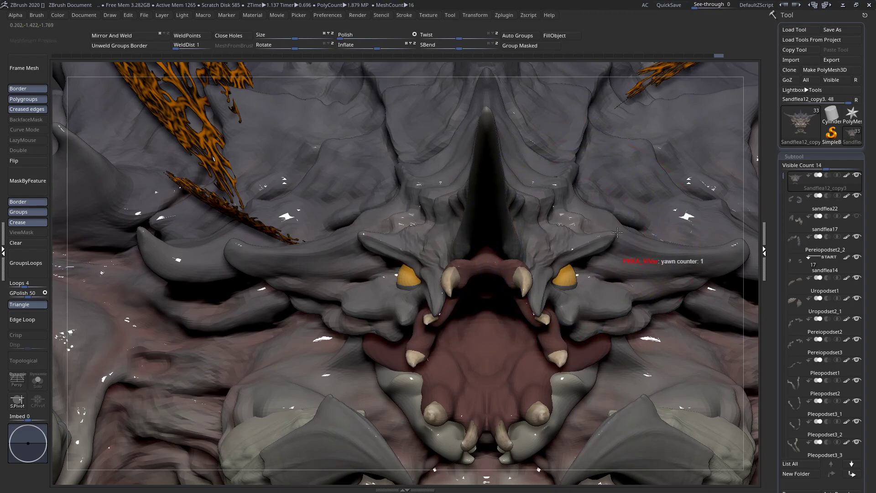
key("ctrl+z")
- Isolate the head and carapace subtool and push the ridges beside the horn's base inward from the front
mouse_move(538, 215)
right_mouse_down("ctrl")
mouse_move(482, 220)
mouse_move(460, 211)
mouse_move(425, 239)
right_mouse_up("ctrl")
mouse_move(523, 238)
right_mouse_down()
mouse_move(495, 242)
mouse_move(532, 228)
mouse_move(513, 226)
right_mouse_up()
left_click(38, 381)
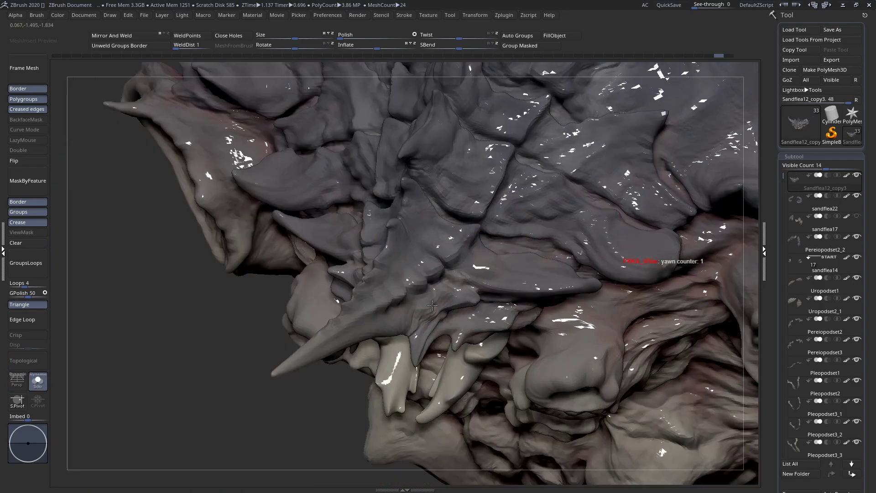
right_click_drag(432, 305, 439, 226, "shift")
key("space")
mouse_move(439, 233)
right_mouse_down()
mouse_move(453, 195)
mouse_move(445, 232)
right_mouse_up()
left_click_drag(441, 225, 428, 232)
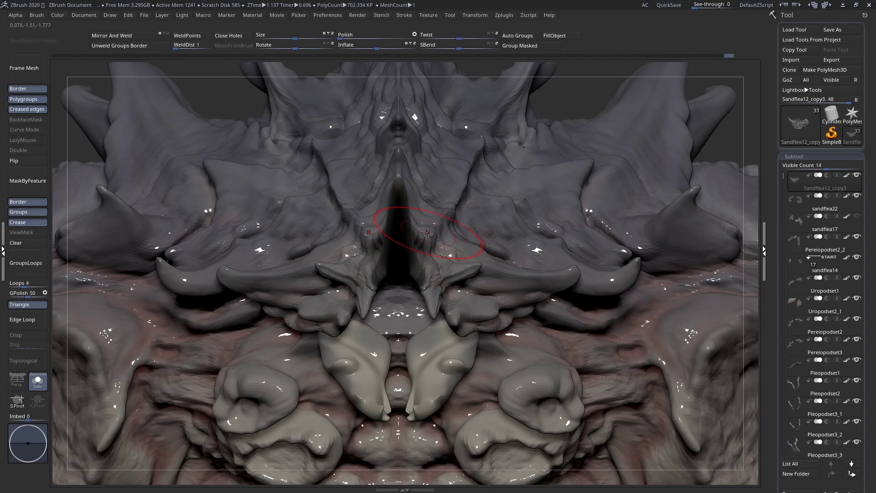
- Tighten the ridges along the horn's sides and lift the carapace folds above them with a resized brush
key("space")
right_click_drag(433, 228, 468, 269, "ctrl")
left_click_drag(429, 238, 403, 229)
mouse_move(450, 244)
left_mouse_down()
mouse_move(401, 228)
mouse_move(413, 220)
left_mouse_up()
mouse_move(471, 208)
left_mouse_down()
mouse_move(453, 204)
mouse_move(463, 179)
mouse_move(478, 176)
left_mouse_up()
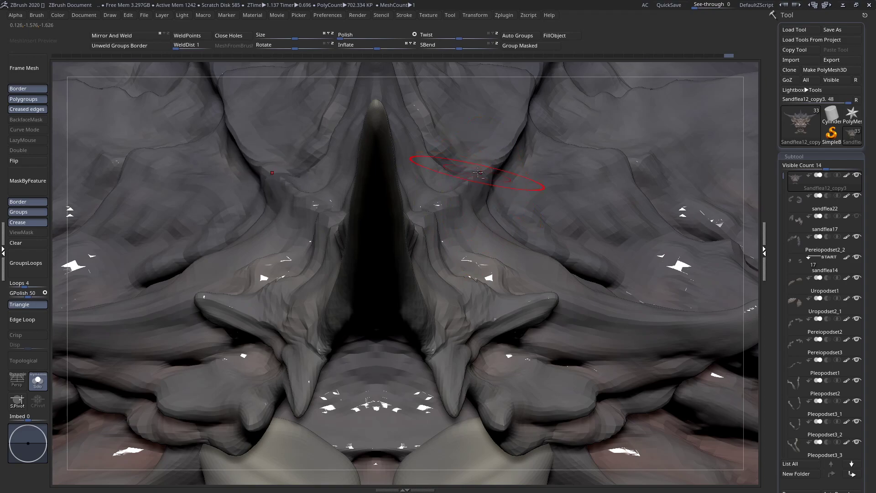
- Adjust the pointed edges of the carapace plates flanking the horn with a resized brush
right_click_drag(479, 164, 490, 257, "alt")
key("space")
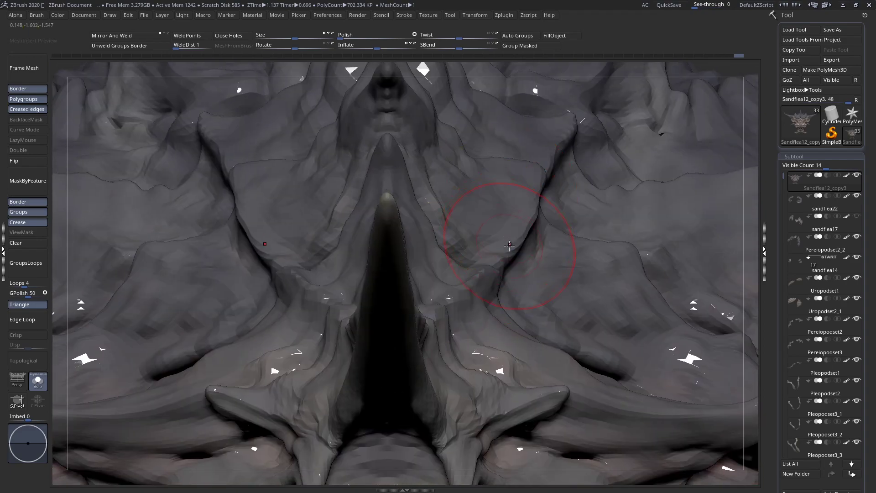
left_click_drag(529, 214, 519, 204)
right_click_drag(553, 147, 481, 237, "ctrl")
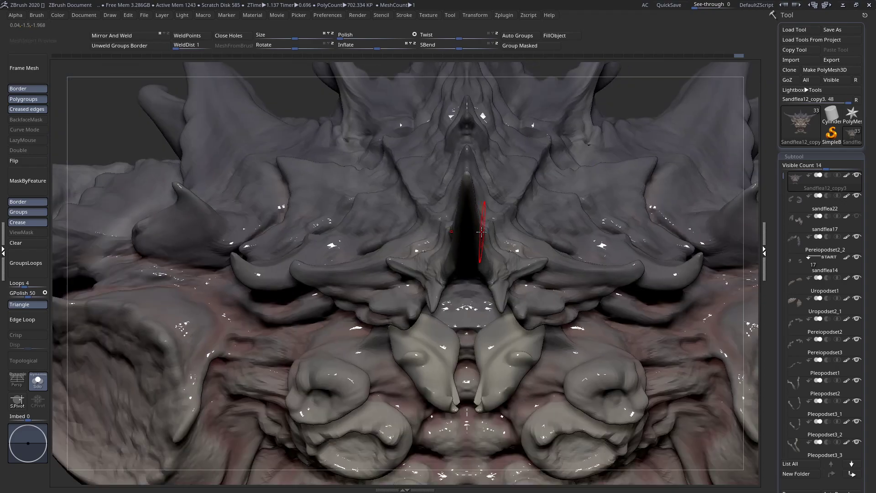
mouse_move(531, 268)
right_mouse_down("ctrl")
mouse_move(533, 275)
mouse_move(349, 230)
right_mouse_up("ctrl")
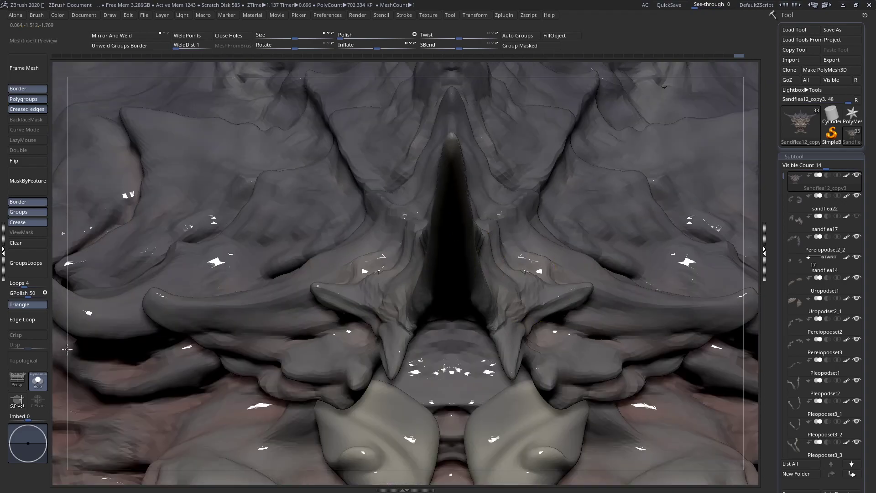
- Show all subtools again and bend the brow spikes above the eyes upward
right_click_drag(82, 338, 362, 218, "ctrl")
left_click(37, 381)
right_click_drag(462, 265, 555, 328, "ctrl")
right_click_drag(378, 251, 438, 255, "alt")
key("space")
right_click_drag(568, 267, 552, 289, "alt")
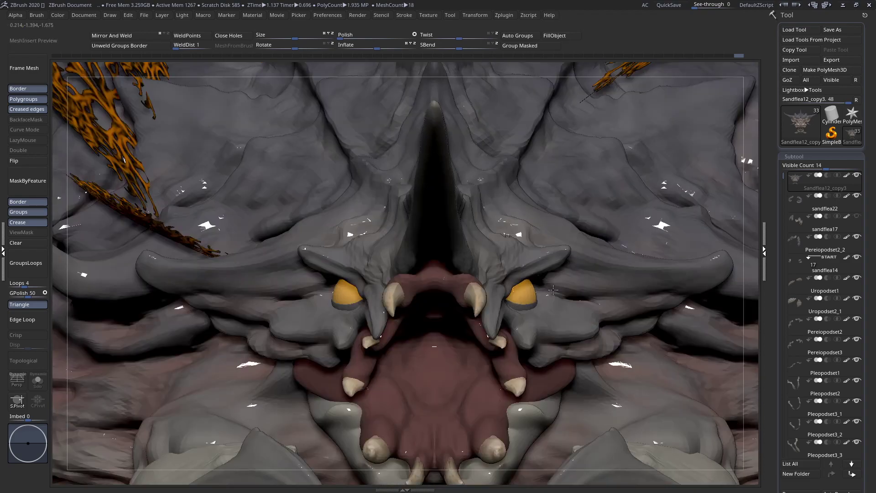
key("space")
mouse_move(556, 249)
left_mouse_down()
mouse_move(552, 275)
mouse_move(543, 265)
mouse_move(551, 237)
mouse_move(559, 253)
mouse_move(547, 231)
mouse_move(565, 254)
mouse_move(559, 228)
mouse_move(554, 252)
mouse_move(539, 250)
left_mouse_up()
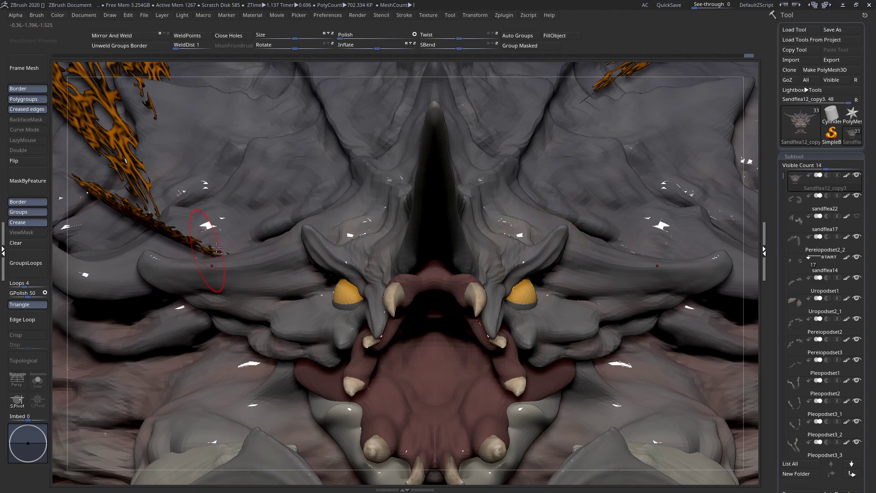
- Bend the long side spikes behind the eyes upward into curved tusks with a resized Move brush
right_click_drag(209, 249, 263, 247, "alt")
key("space")
left_click_drag(292, 230, 300, 231)
left_click_drag(207, 254, 206, 201)
mouse_move(250, 260)
left_mouse_down()
mouse_move(256, 244)
mouse_move(299, 264)
mouse_move(284, 250)
left_mouse_up()
- Refine the curve and tips of the upturned side spikes with different brush sizes
key("space")
key("space")
left_click_drag(254, 297, 259, 285)
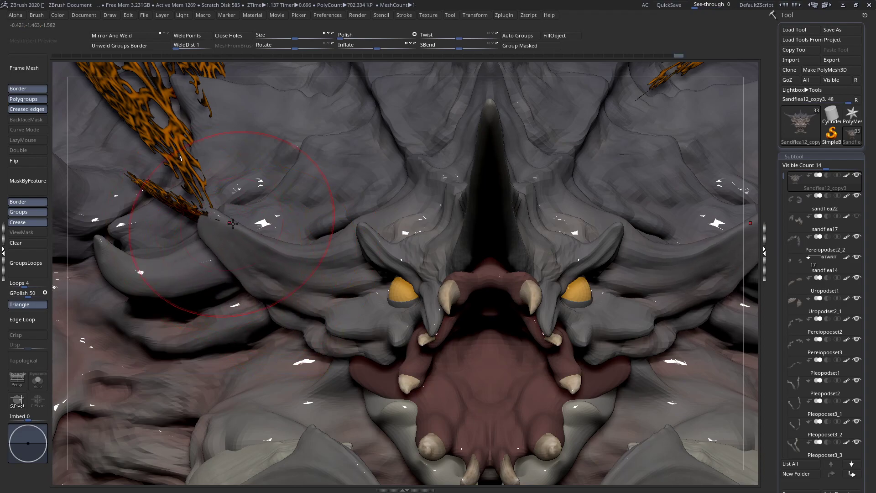
key("space")
mouse_move(229, 223)
left_mouse_down()
mouse_move(254, 226)
mouse_move(220, 223)
left_mouse_up()
key("space")
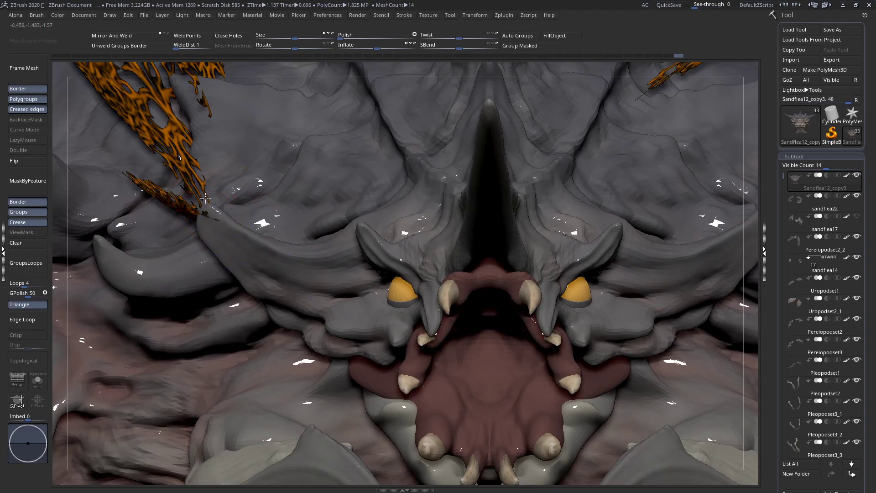
- Raise the lower rear edge of the side spikes from an oblique view
right_click_drag(214, 219, 204, 228)
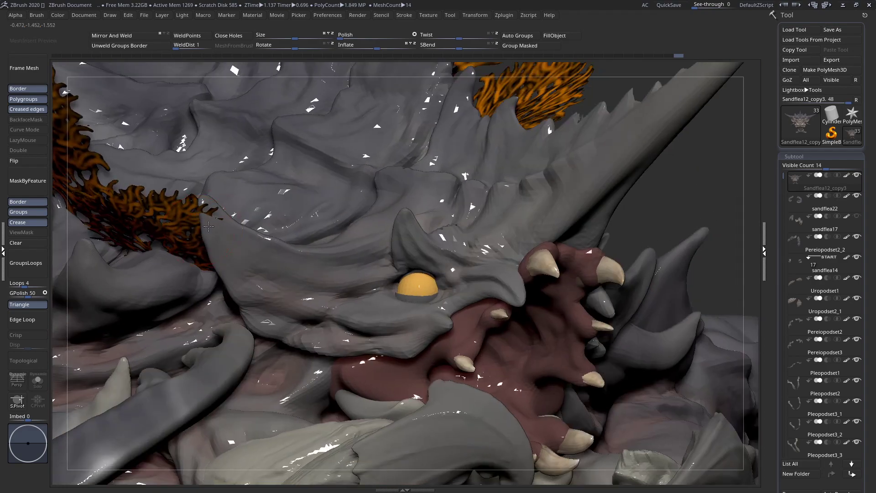
right_click_drag(229, 265, 228, 268)
key("space")
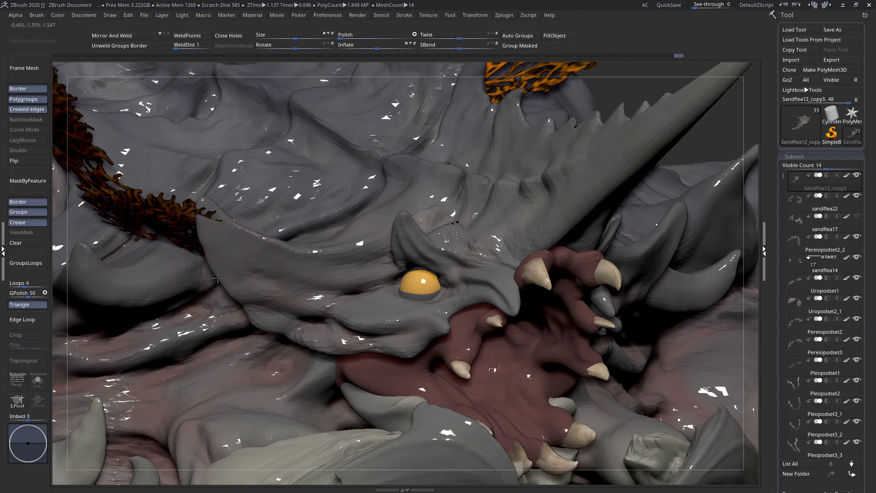
right_click_drag(230, 278, 235, 280)
left_click_drag(217, 277, 214, 246)
mouse_move(229, 273)
right_mouse_down()
mouse_move(234, 287)
mouse_move(235, 261)
right_mouse_up()
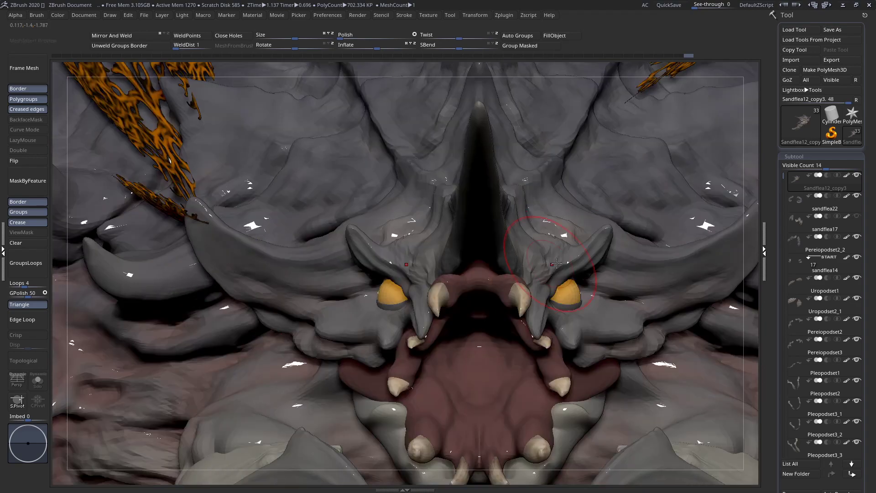
- Pull the tips of the brow spikes outward to lengthen them above the eyes
key("space")
right_click_drag(607, 241, 602, 235)
left_click_drag(601, 235, 606, 240)
right_click_drag(615, 242, 601, 236)
left_click_drag(603, 237, 614, 232)
right_click_drag(614, 231, 632, 241)
right_click_drag(576, 311, 576, 260, "alt")
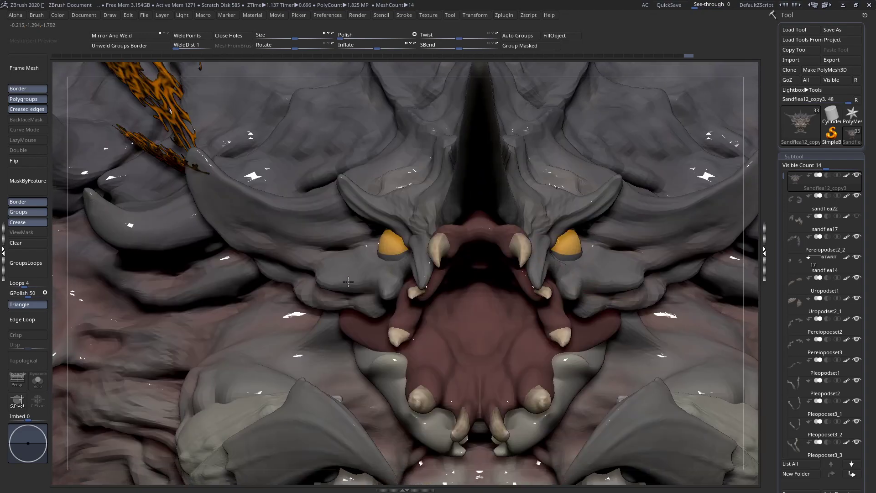
- Pull the rear corners of the cheek plates below the eyes out into downward-pointing spikes
key("space")
left_click(345, 285)
mouse_move(327, 309)
left_mouse_down()
mouse_move(335, 315)
mouse_move(324, 318)
mouse_move(331, 310)
left_mouse_up()
right_click_drag(331, 311, 331, 312)
left_click_drag(331, 312, 326, 306)
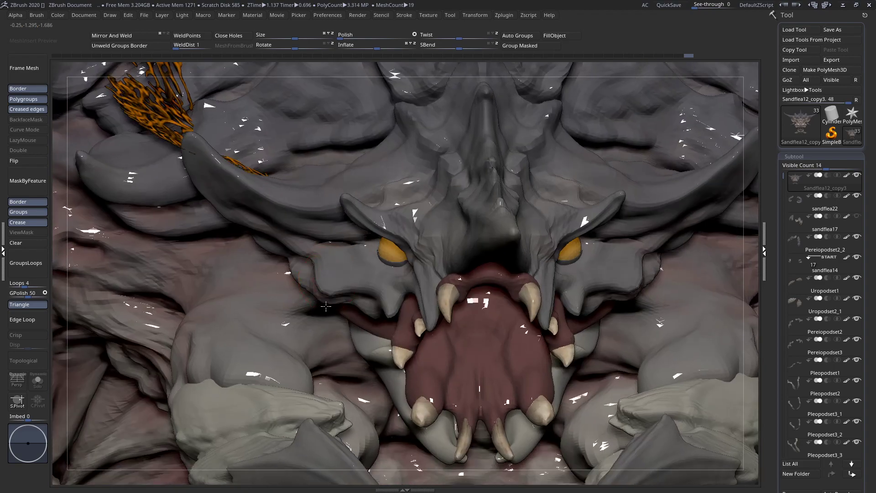
right_click_drag(332, 289, 288, 305)
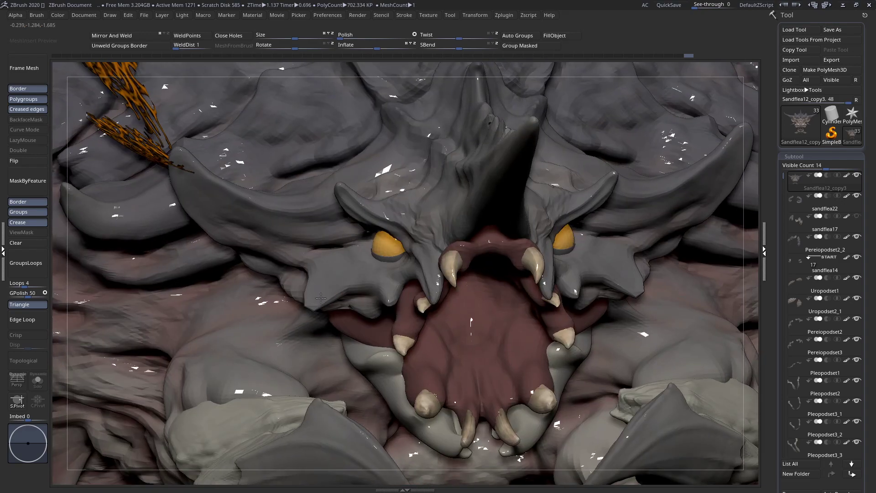
key("space")
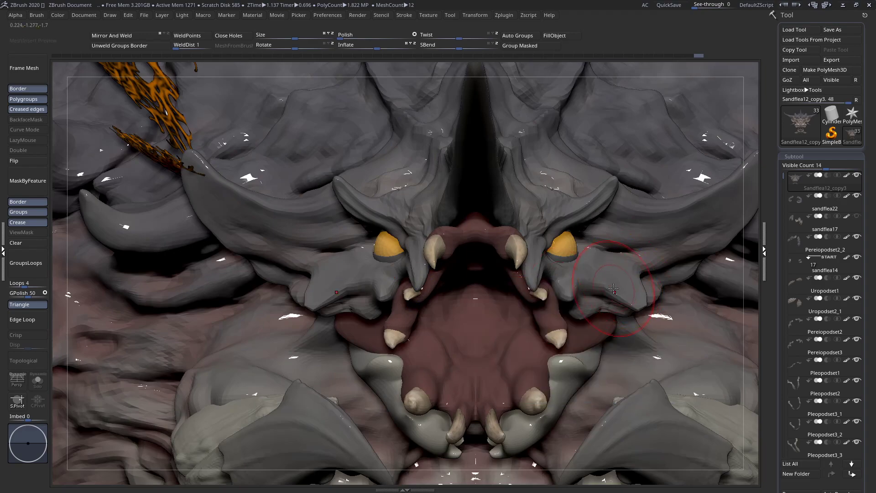
- Extend the front points of the cheek plates downward beside the mouth and smooth out their shape
right_click_drag(581, 297, 396, 299)
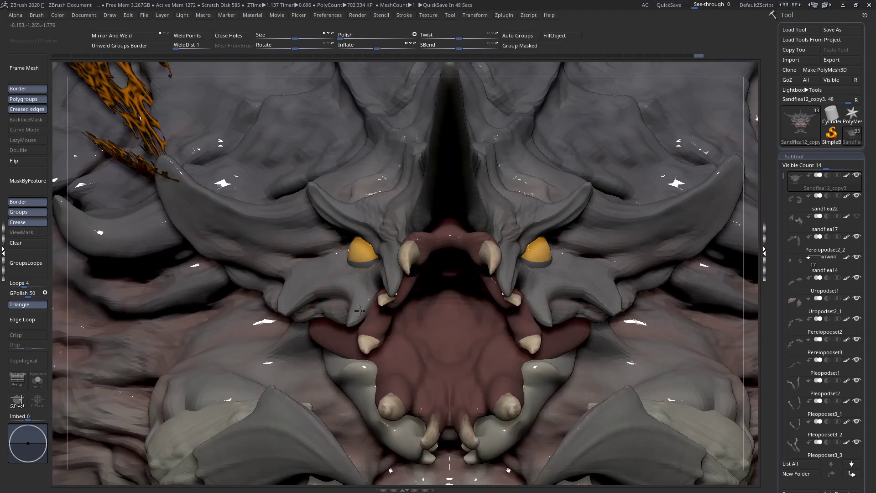
right_click_drag(358, 299, 334, 259)
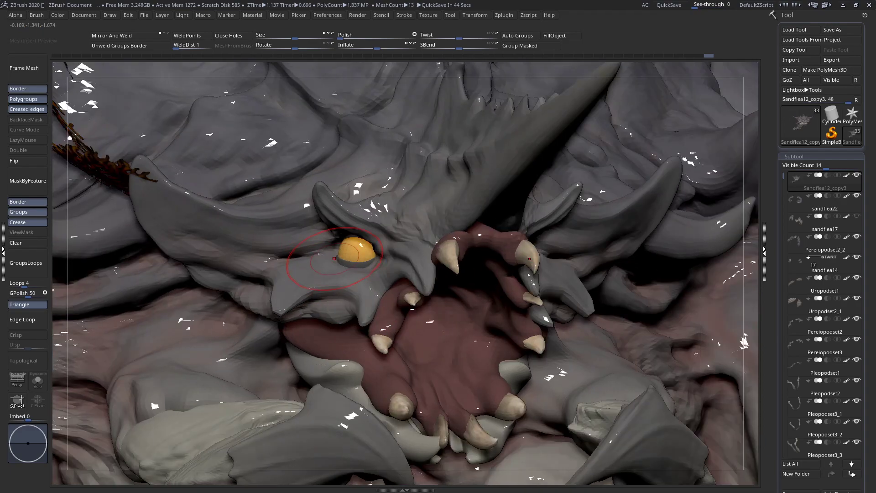
right_click_drag(335, 259, 337, 271, "shift")
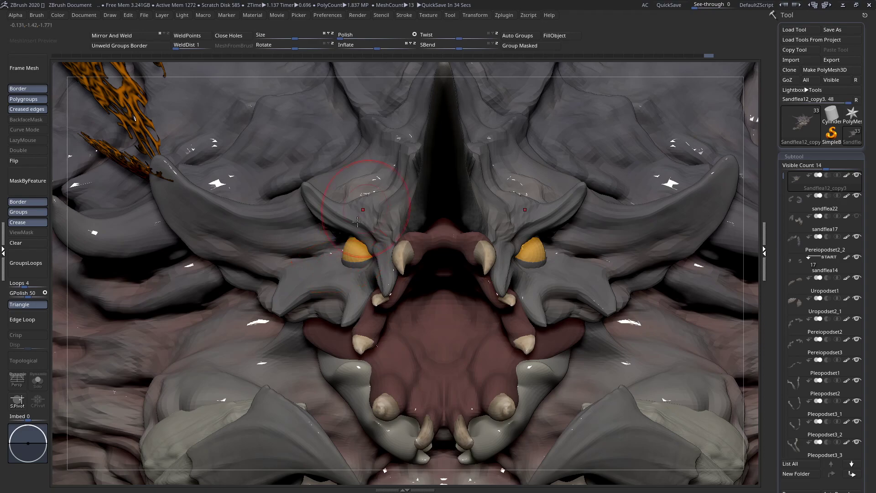
- Reshape the recess between the brow spikes and the outer corners of the eyes with a resized brush
key("space")
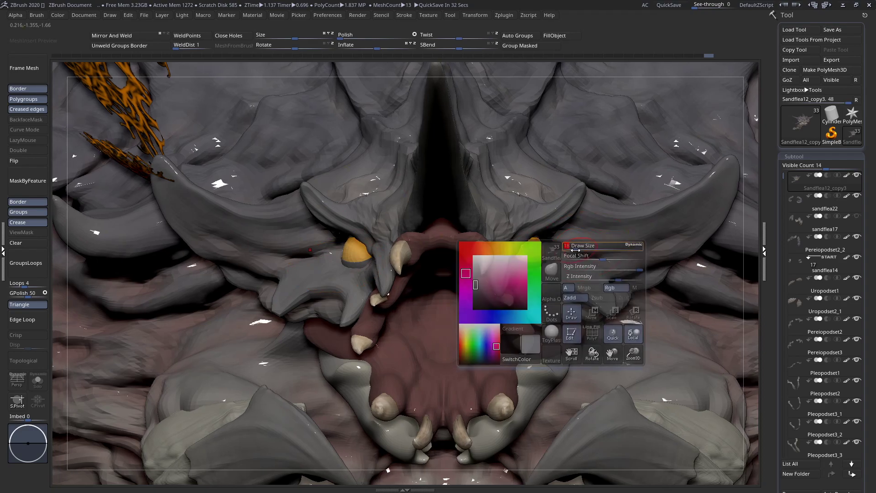
mouse_move(332, 244)
right_mouse_down()
mouse_move(312, 259)
mouse_move(321, 271)
mouse_move(335, 268)
mouse_move(325, 266)
mouse_move(319, 249)
right_mouse_up()
key("space")
left_click(329, 253)
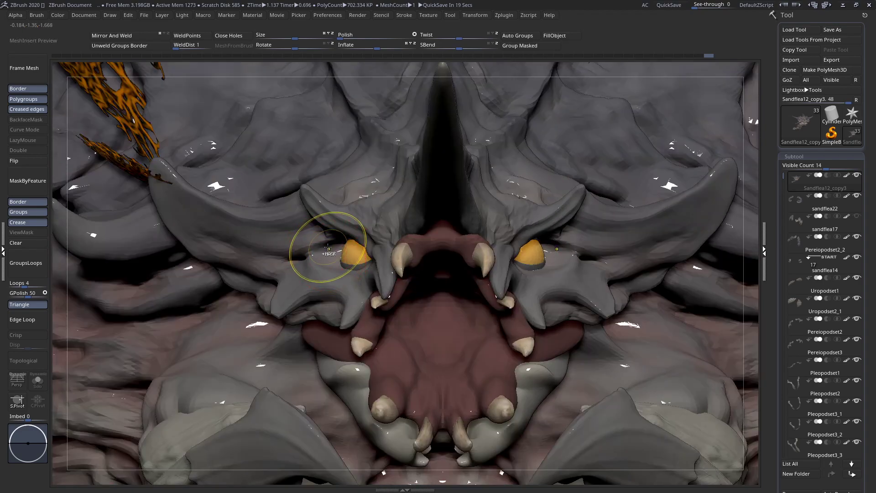
key("space")
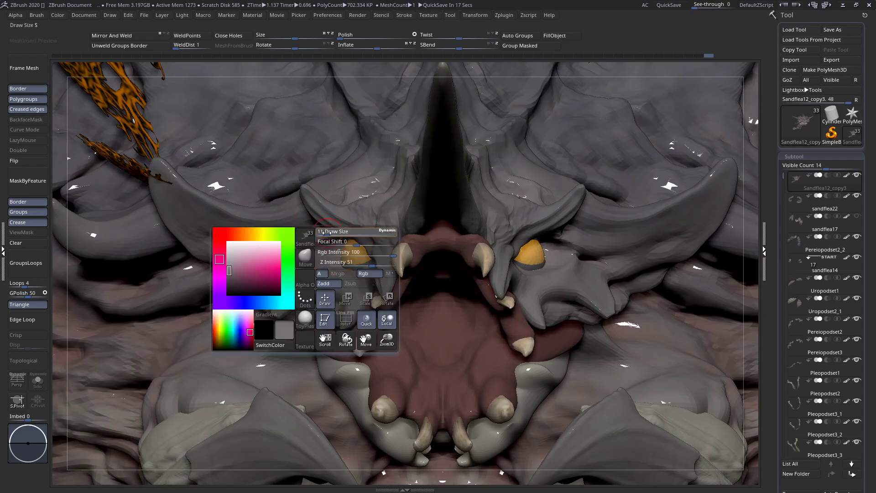
right_click_drag(332, 232, 334, 239)
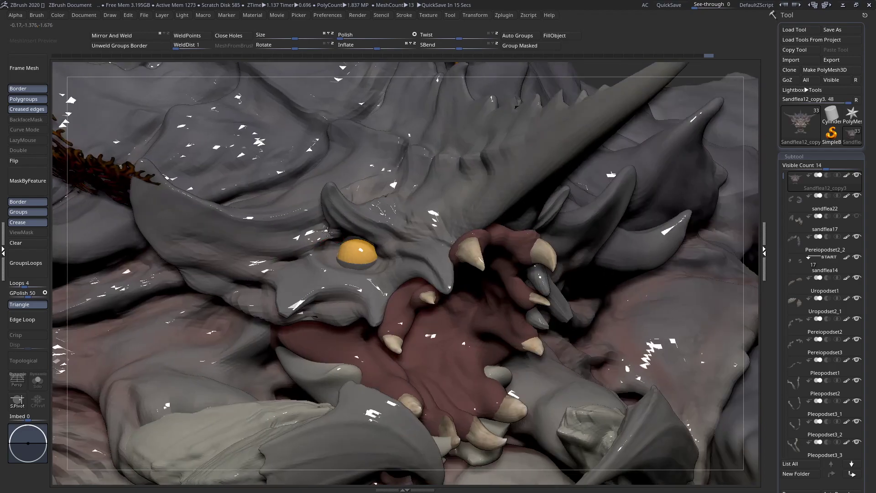
- Fill out the surface beside the outer corners of the eyes from the front view
key("space")
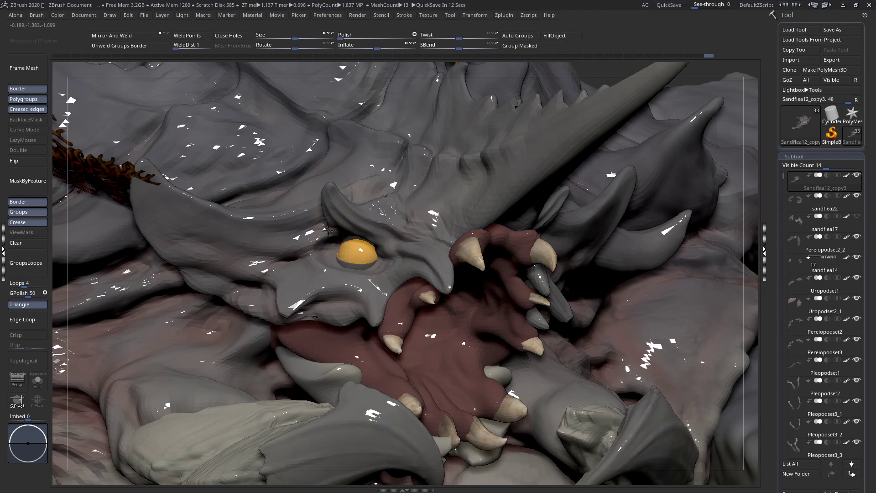
right_click_drag(328, 231, 315, 238, "shift")
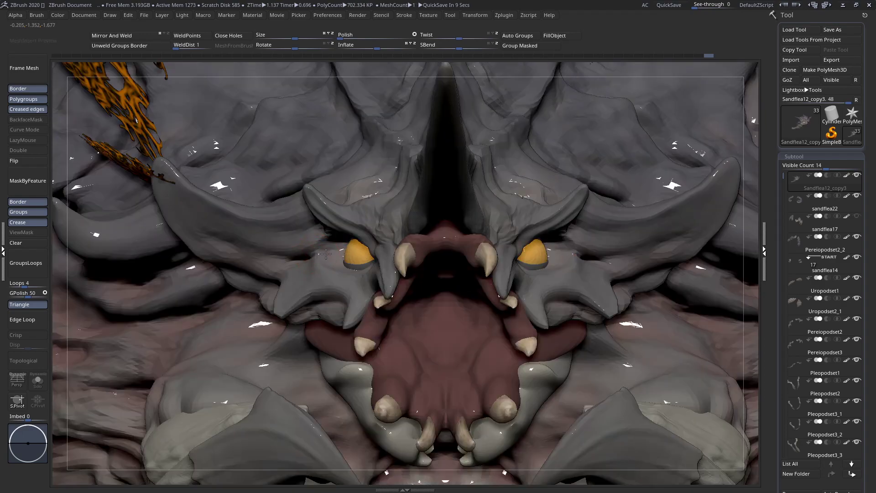
key("space")
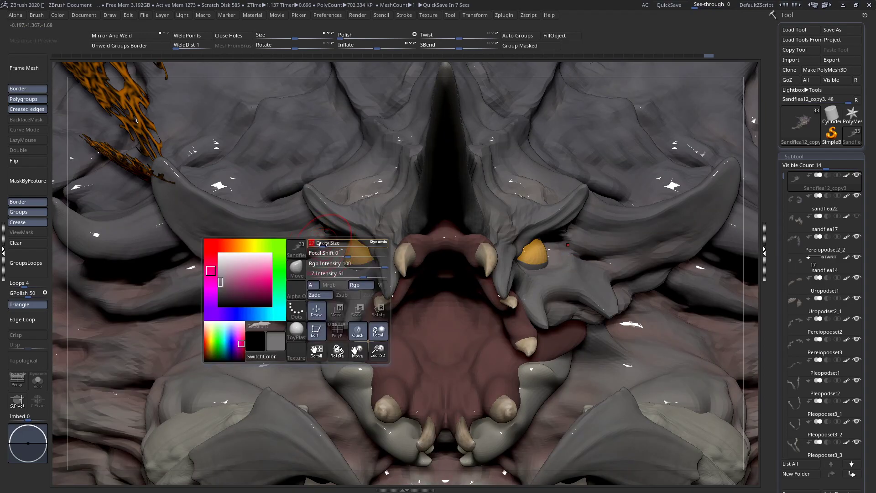
left_click_drag(336, 252, 338, 252)
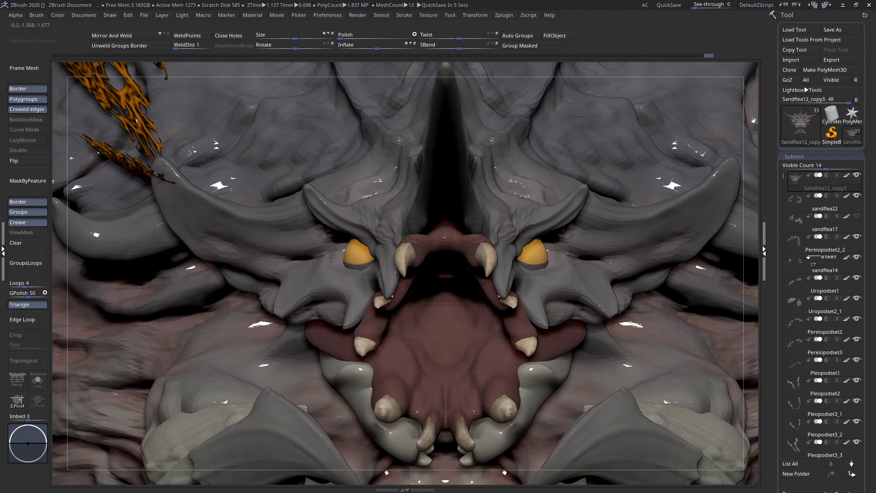
key("space")
- Lengthen the rear cheek spikes into sharper downward points and deepen the gap between the cheek points
right_click_drag(347, 266, 372, 253)
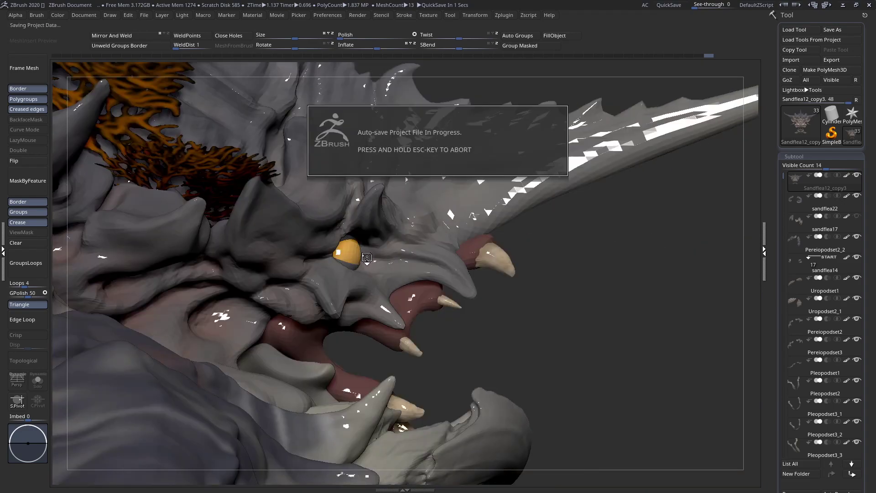
mouse_move(347, 274)
right_mouse_down()
mouse_move(297, 275)
mouse_move(292, 304)
mouse_move(324, 301)
mouse_move(292, 294)
mouse_move(297, 322)
mouse_move(280, 297)
mouse_move(290, 324)
right_mouse_up()
key("space")
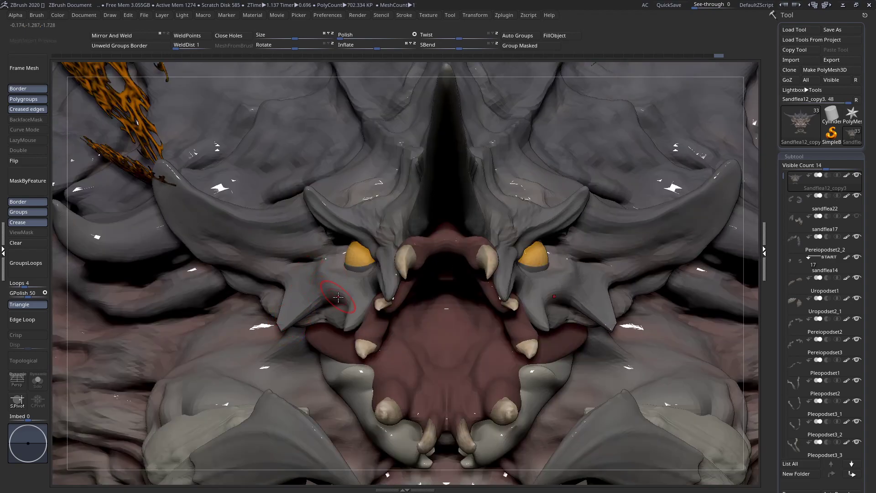
right_click_drag(353, 221, 368, 227)
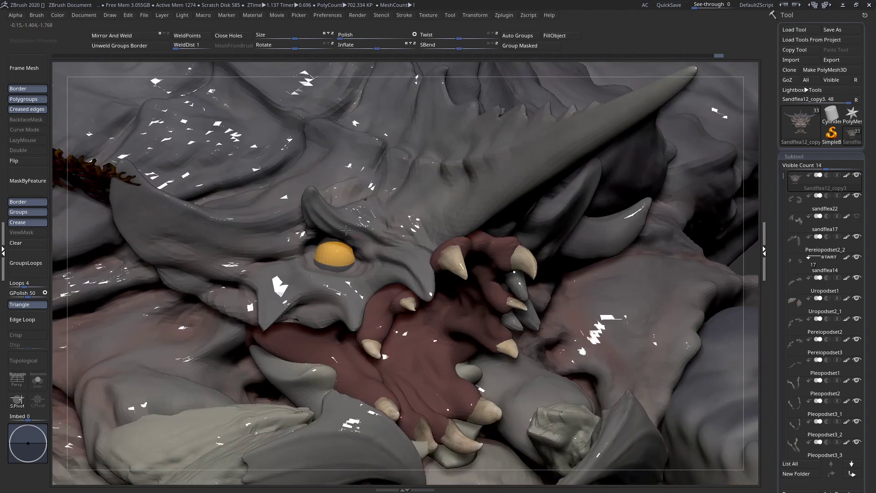
- Refine the surface around the outer corners of the eyes from oblique, side and front views with a resized brush
key("space")
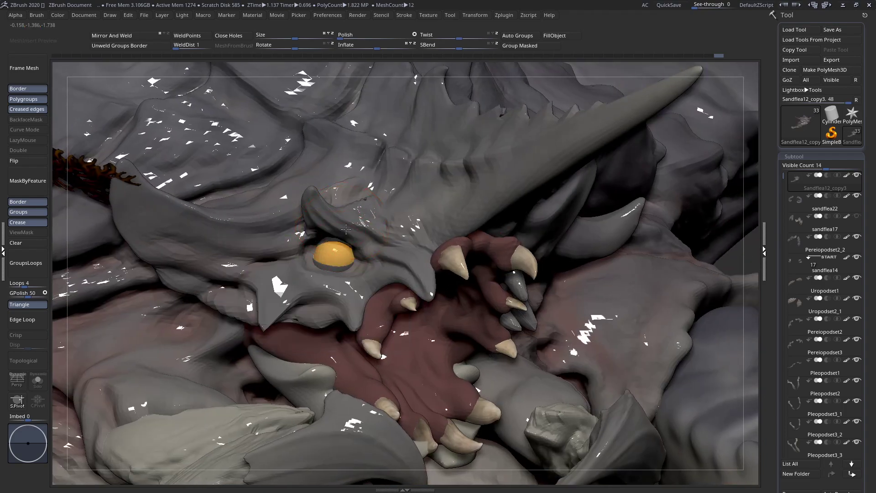
right_click_drag(341, 237, 301, 247)
key("space")
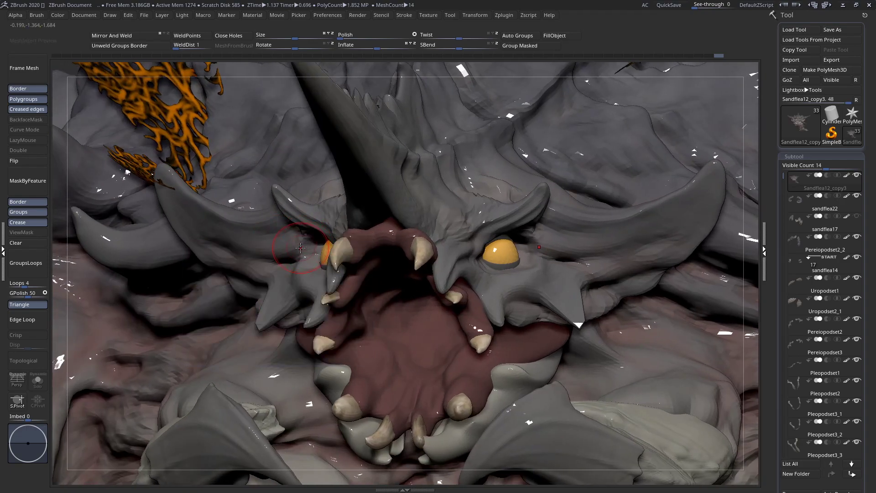
mouse_move(304, 248)
right_mouse_down()
mouse_move(438, 251)
mouse_move(301, 246)
right_mouse_up()
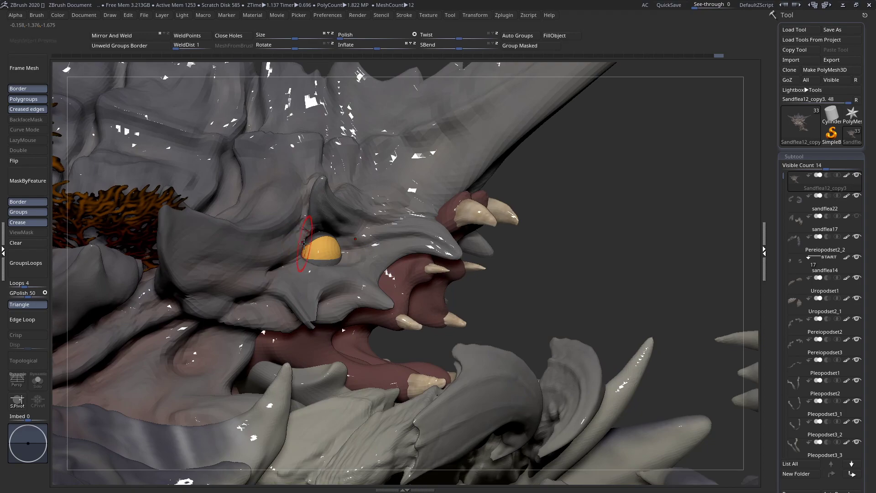
right_click_drag(291, 244, 262, 256)
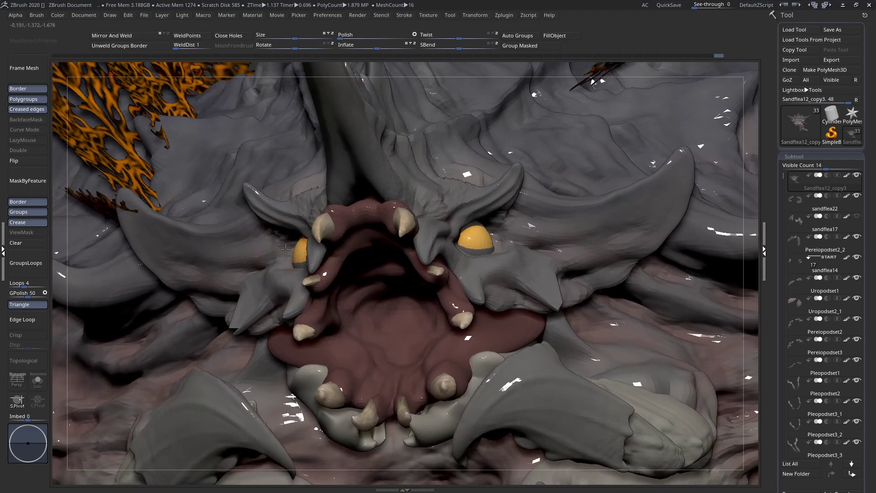
right_click_drag(289, 231, 269, 261, "shift")
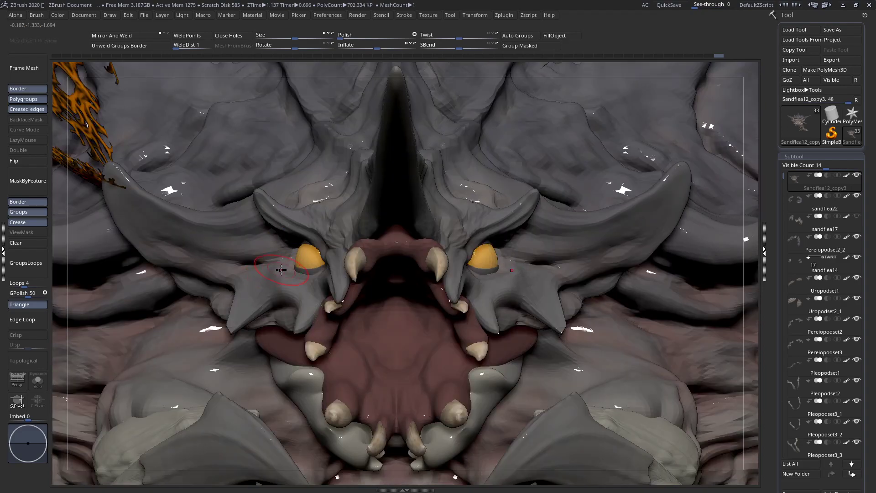
- Reshape the rear cheek spikes and the surface running from below the eyes toward the side tusks
right_click_drag(274, 266, 216, 253, "ctrl")
mouse_move(255, 295)
right_mouse_down("ctrl")
mouse_move(288, 320)
mouse_move(280, 269)
right_mouse_up("ctrl")
key("space")
left_click_drag(280, 260, 271, 260)
right_click_drag(269, 262, 268, 290)
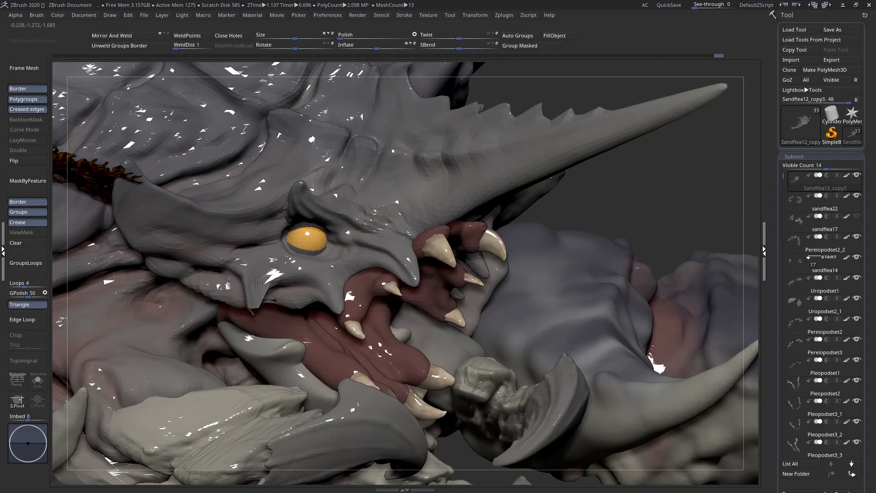
left_click_drag(250, 280, 249, 283)
mouse_move(252, 286)
right_mouse_down()
mouse_move(212, 278)
mouse_move(256, 277)
right_mouse_up()
mouse_move(250, 277)
left_mouse_down()
mouse_move(250, 287)
mouse_move(262, 284)
left_mouse_up()
right_click_drag(262, 284, 227, 252)
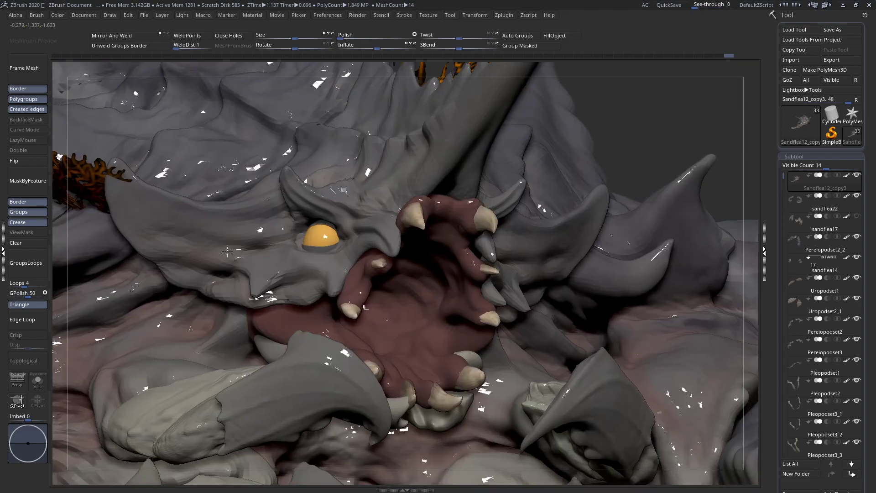
- Pull an additional downward spike out of the rear edge of the cheek plates, behind the existing cheek spikes
key("space")
left_click_drag(219, 265, 209, 259)
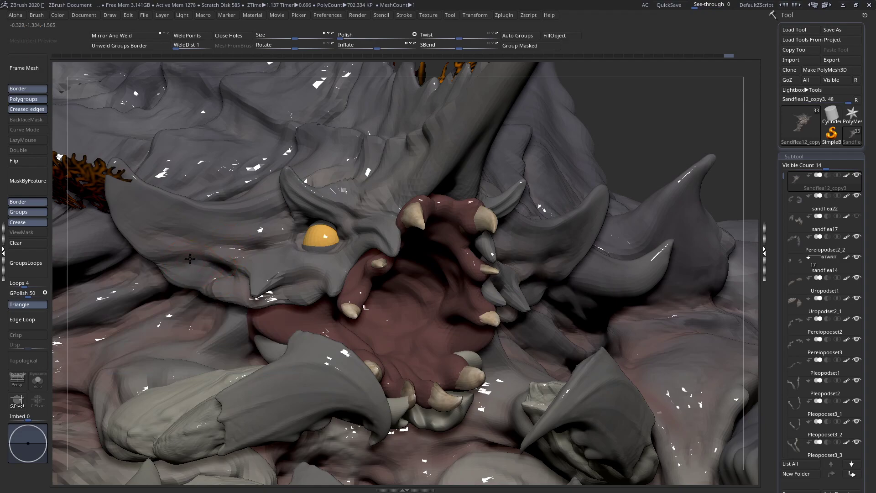
mouse_move(186, 254)
right_mouse_down("ctrl")
mouse_move(198, 255)
mouse_move(219, 283)
mouse_move(211, 286)
mouse_move(236, 286)
mouse_move(230, 292)
right_mouse_up("ctrl")
left_click_drag(231, 299, 247, 336)
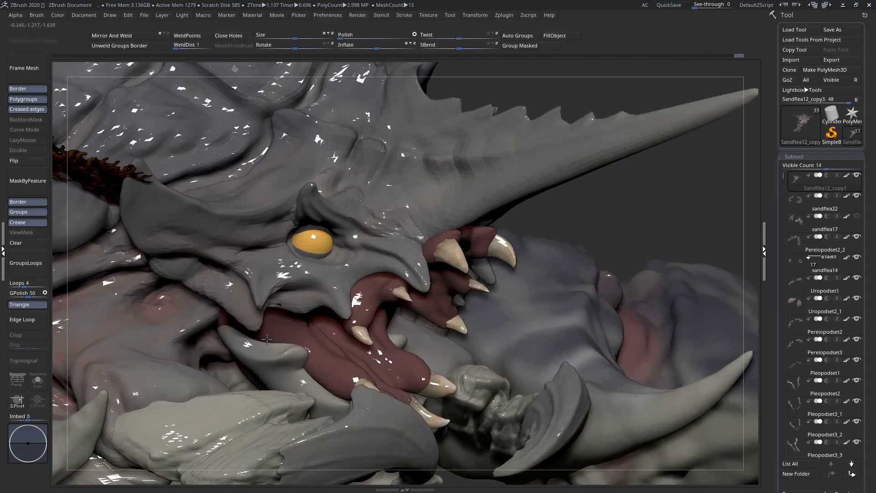
mouse_move(229, 310)
right_mouse_down("shift")
mouse_move(211, 297)
mouse_move(234, 279)
mouse_move(222, 291)
right_mouse_up("shift")
- Refine the base of the new rear cheek spikes and lengthen their tips downward from the opposite side
key("space")
key("space")
left_click_drag(217, 292, 221, 293)
right_click_drag(221, 294, 171, 294)
right_click_drag(320, 292, 325, 319, "ctrl")
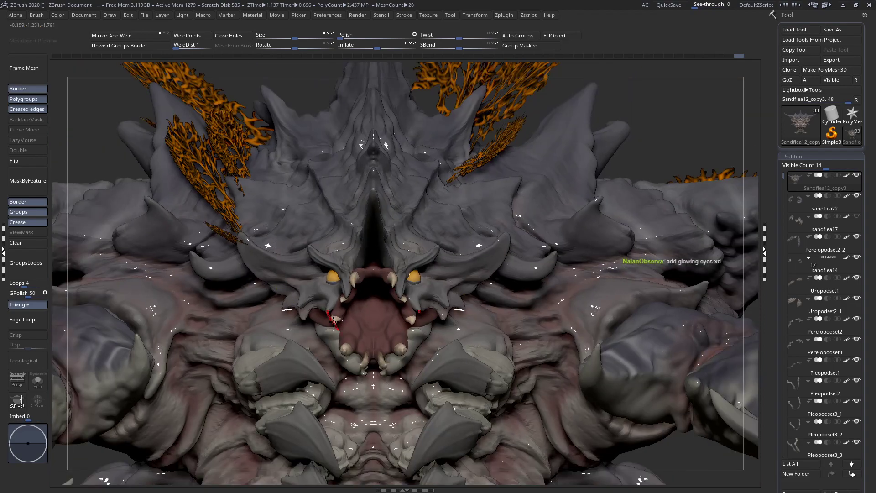
mouse_move(390, 335)
right_mouse_down()
mouse_move(378, 311)
mouse_move(388, 326)
mouse_move(388, 312)
mouse_move(360, 360)
right_mouse_up()
key("space")
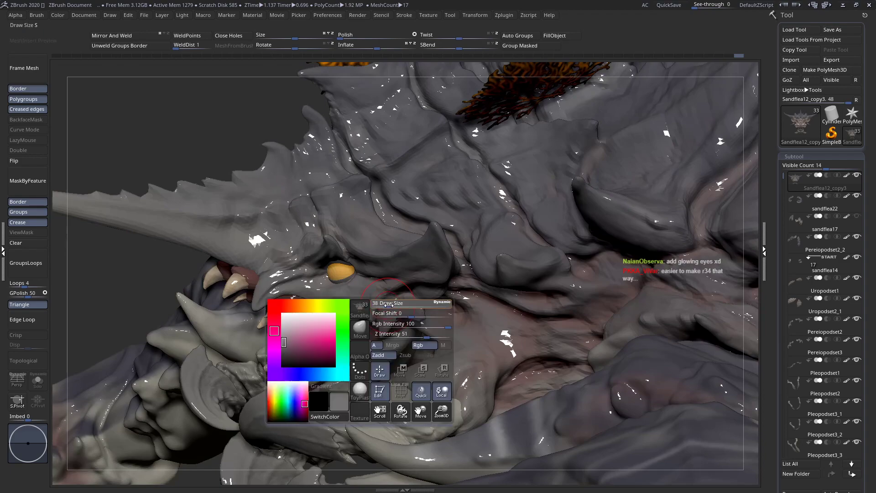
left_click_drag(383, 322, 367, 357)
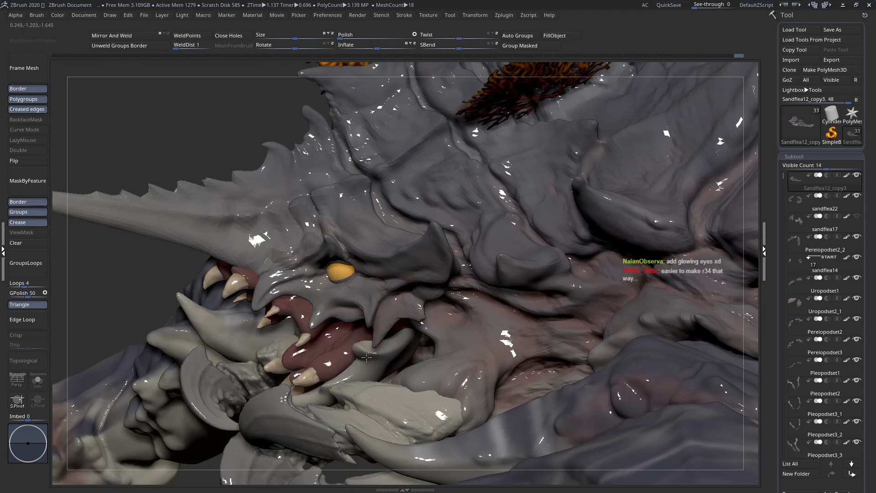
mouse_move(366, 356)
right_mouse_down()
mouse_move(365, 342)
mouse_move(229, 265)
right_mouse_up()
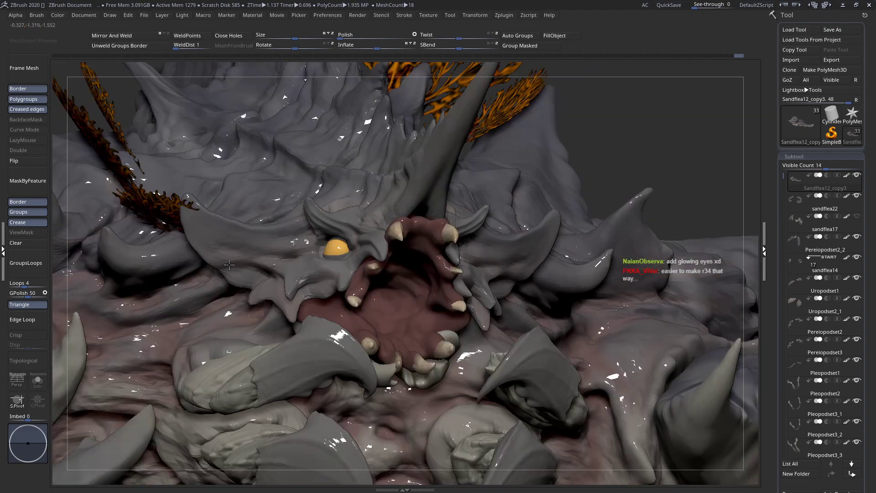
- Pull a small secondary point outward from the lower outer edge of the side tusks
key("space")
left_click_drag(229, 265, 217, 266)
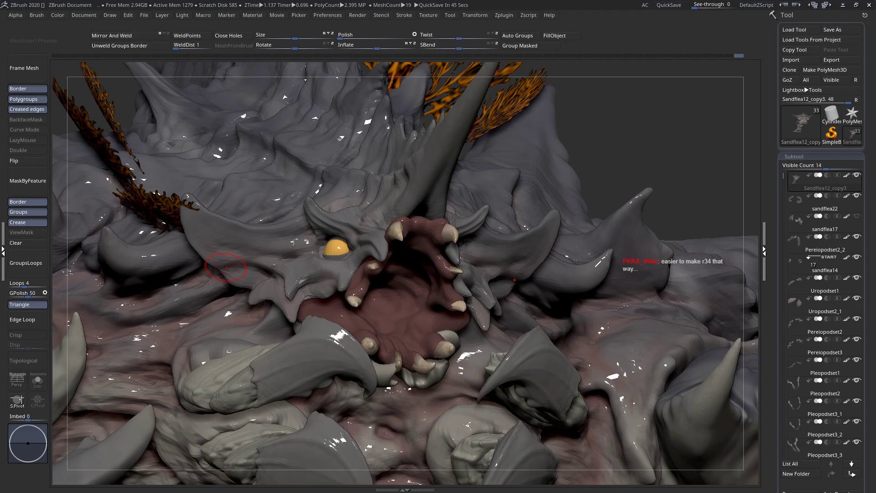
right_click_drag(328, 222, 432, 210, "alt")
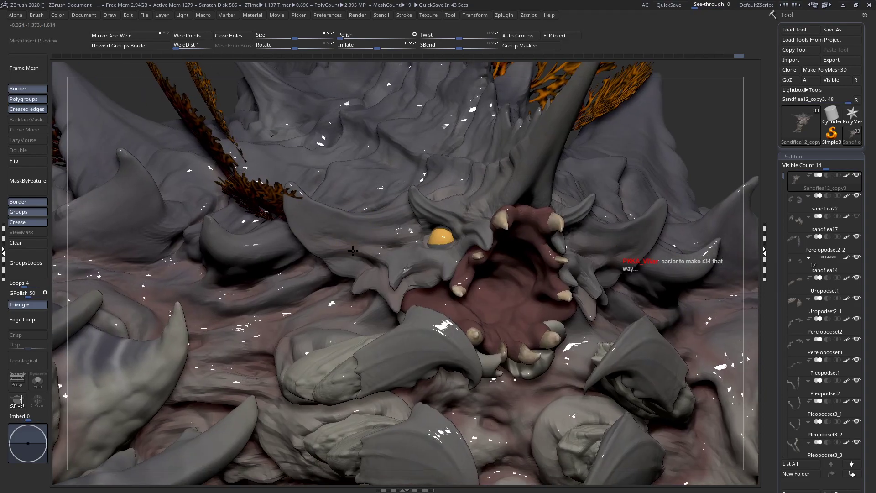
right_click_drag(353, 251, 304, 256)
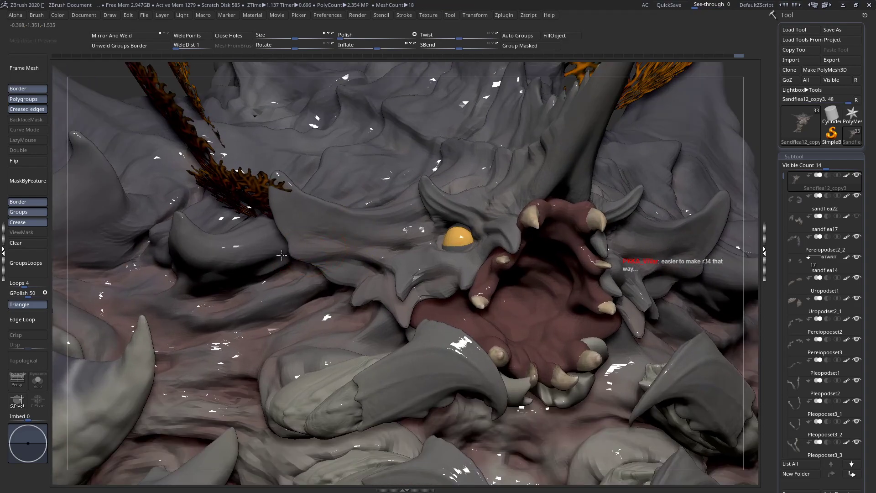
key("space")
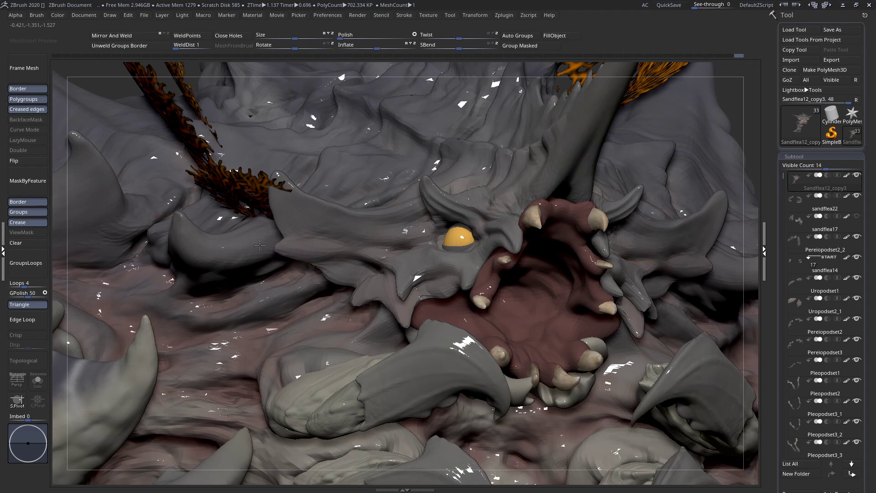
key("space")
left_click_drag(287, 238, 294, 228)
- Refine the secondary point on the side tusks from the opposite side of the head
mouse_move(333, 218)
right_mouse_down()
mouse_move(291, 215)
mouse_move(358, 243)
mouse_move(338, 246)
right_mouse_up()
mouse_move(479, 216)
right_mouse_down("ctrl")
mouse_move(494, 264)
mouse_move(521, 238)
mouse_move(530, 213)
mouse_move(570, 201)
right_mouse_up("ctrl")
key("space")
left_click_drag(551, 235, 543, 228)
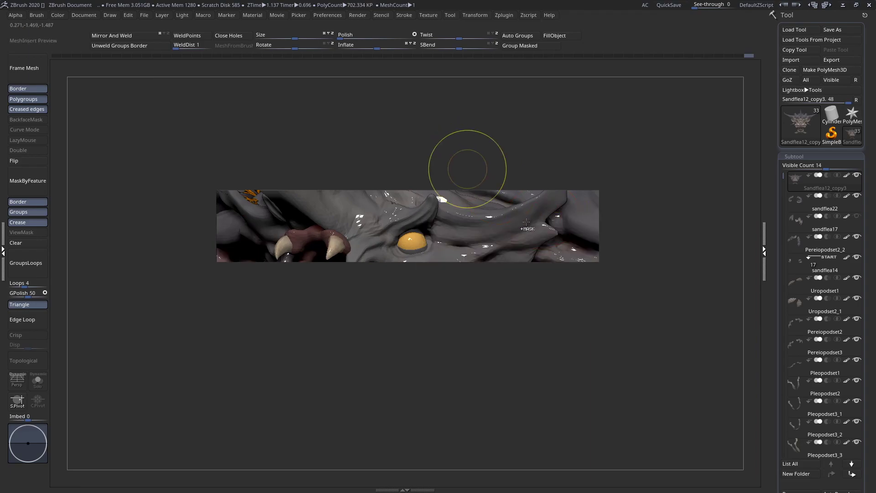
left_click(465, 164, "ctrl+shift")
key("space")
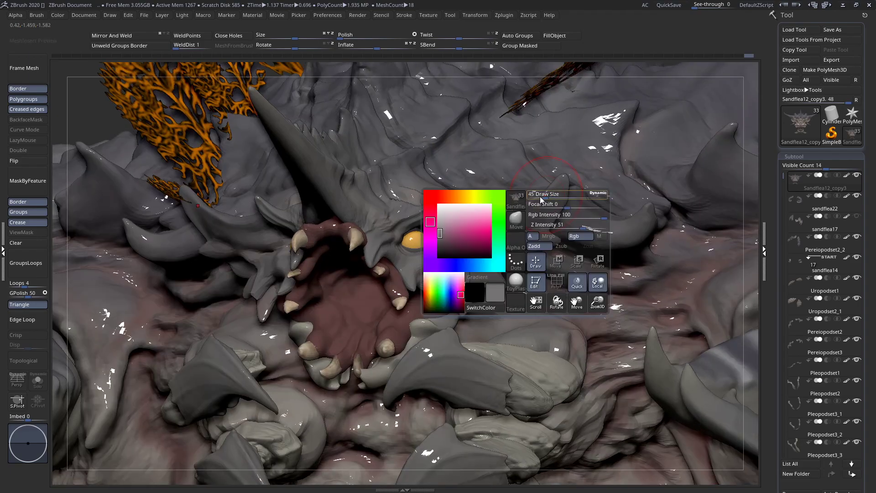
right_click_drag(548, 197, 588, 239)
left_click(526, 248, "ctrl+shift")
- Pull a new upward spike out of the head surface between the brow spikes and the side tusks
mouse_move(461, 245)
right_mouse_down("ctrl")
mouse_move(445, 252)
mouse_move(449, 238)
mouse_move(586, 296)
right_mouse_up("ctrl")
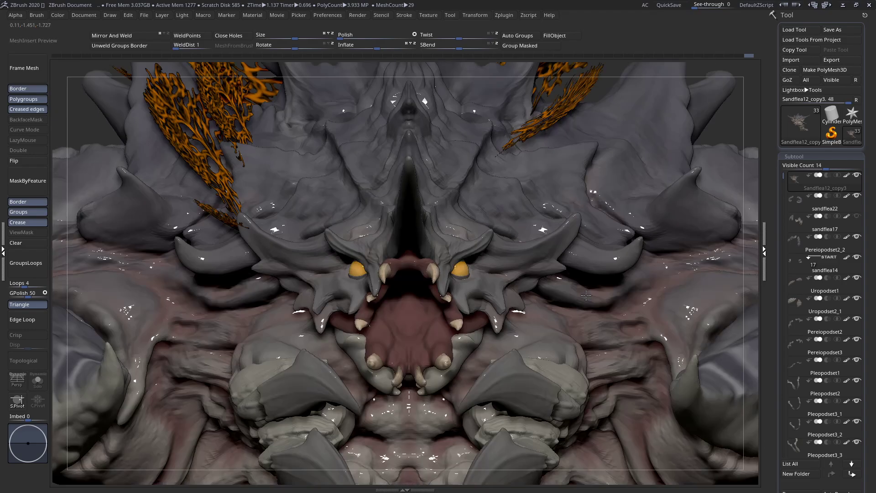
right_click(495, 239)
right_click_drag(494, 254, 489, 243)
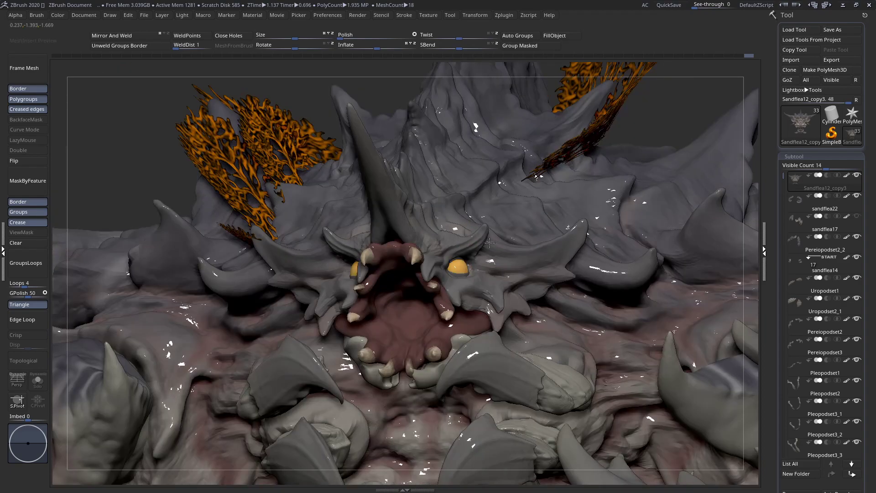
key("space")
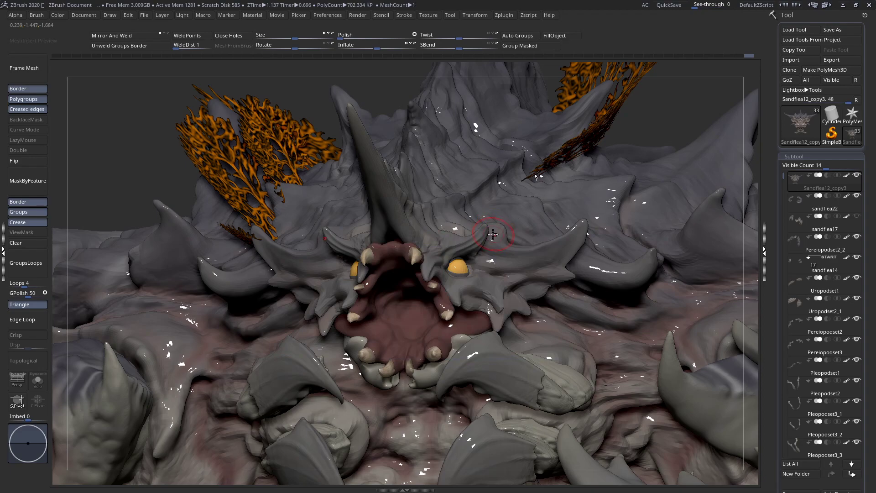
key("space")
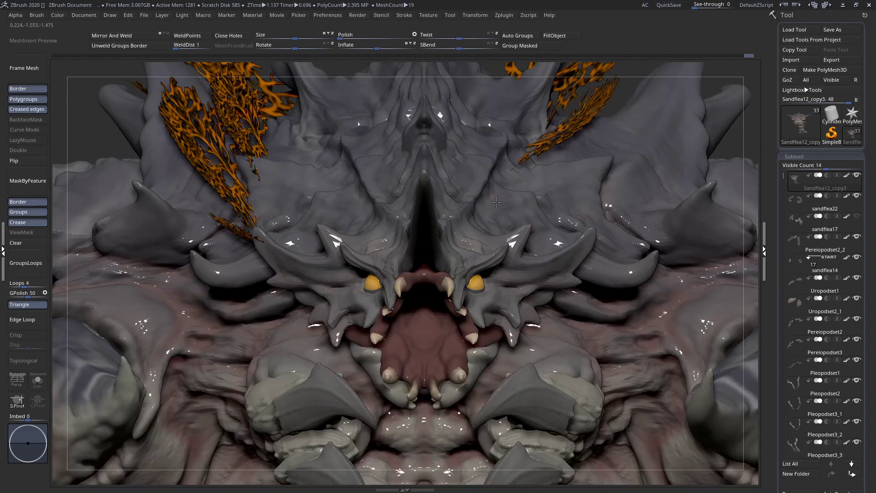
right_click_drag(499, 231, 485, 233)
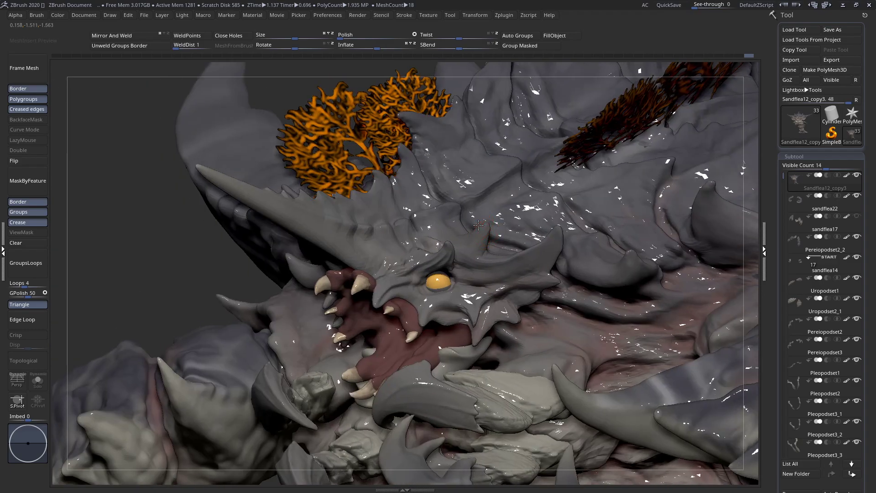
key("space")
left_click_drag(478, 225, 522, 205)
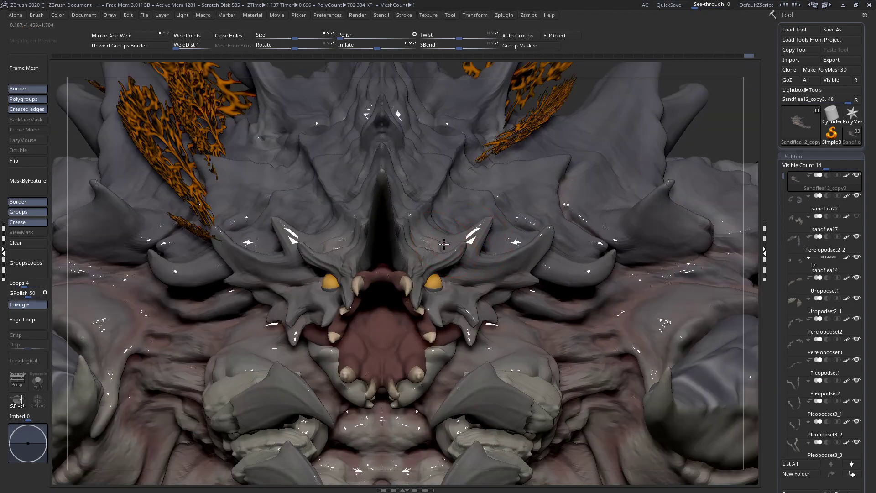
- Raise a smaller spike above the brow, between the horn's base and the new outer spike, and smooth around it
key("space")
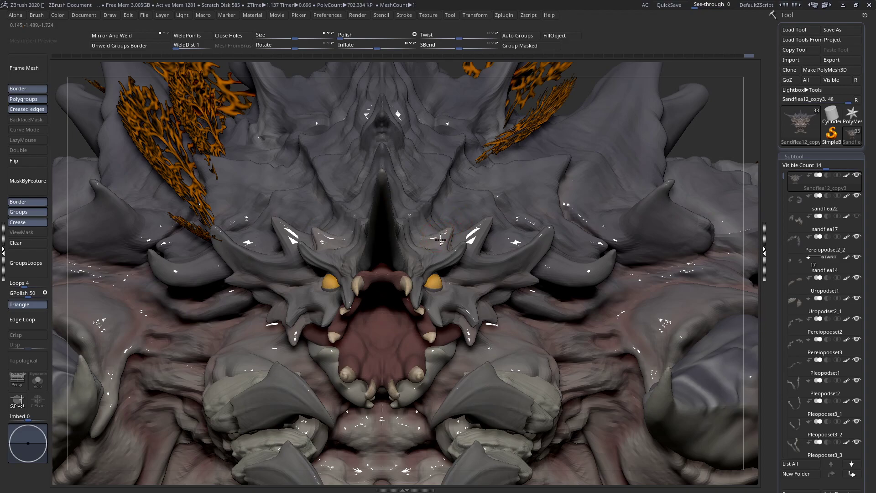
left_click_drag(441, 239, 442, 237)
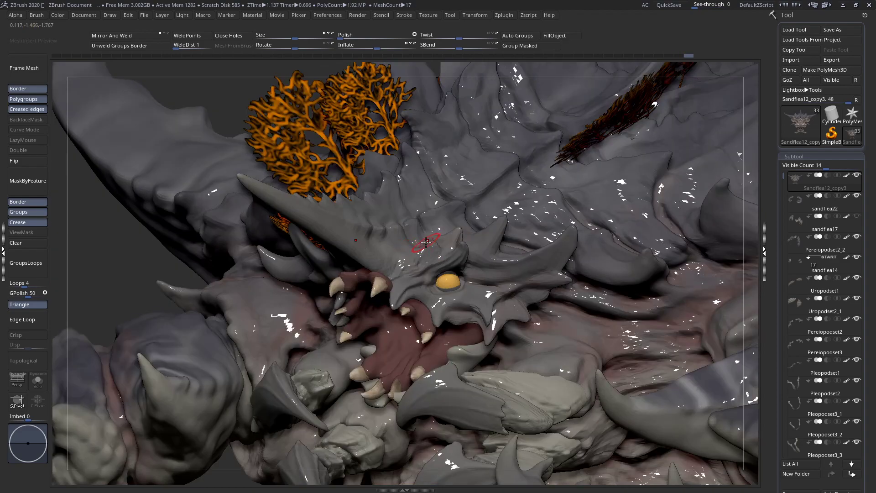
right_click_drag(426, 241, 446, 239)
key("space")
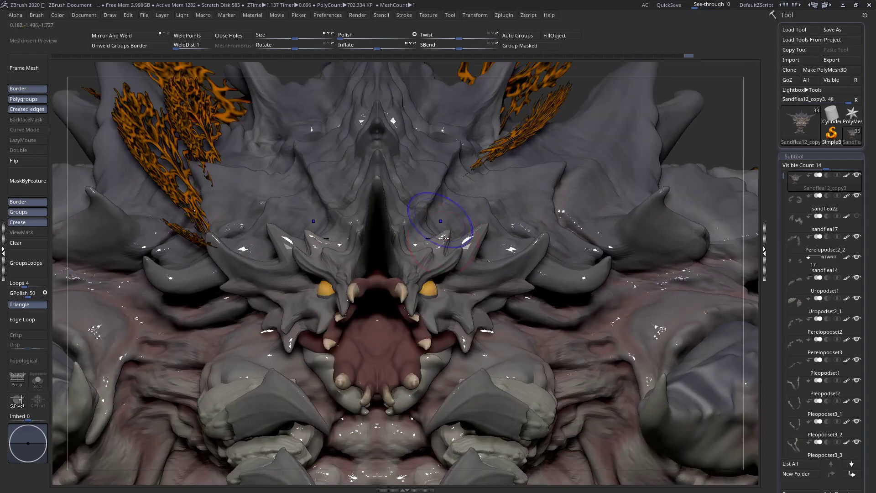
mouse_move(445, 211)
right_mouse_down()
mouse_move(425, 224)
mouse_move(419, 216)
mouse_move(414, 247)
mouse_move(418, 221)
mouse_move(403, 214)
mouse_move(426, 194)
right_mouse_up()
- Build up a low point on the head plate above the brow spikes, behind the horn's base
key("space")
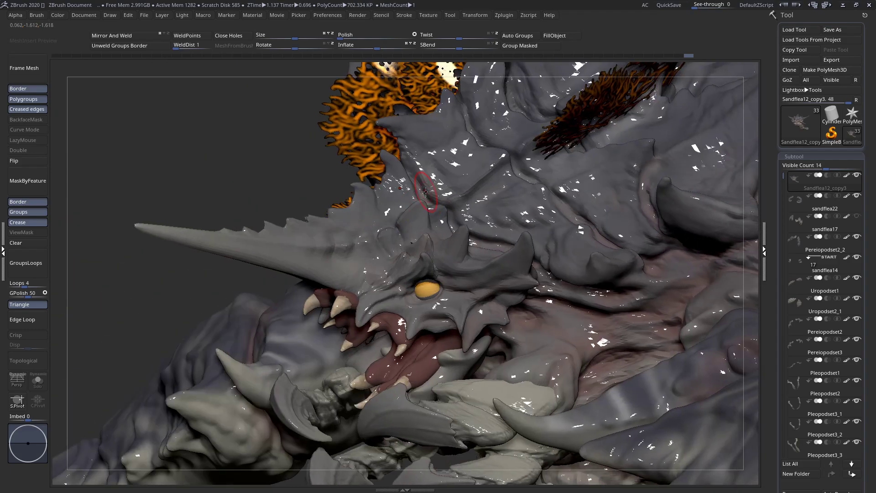
key("space")
key("c")
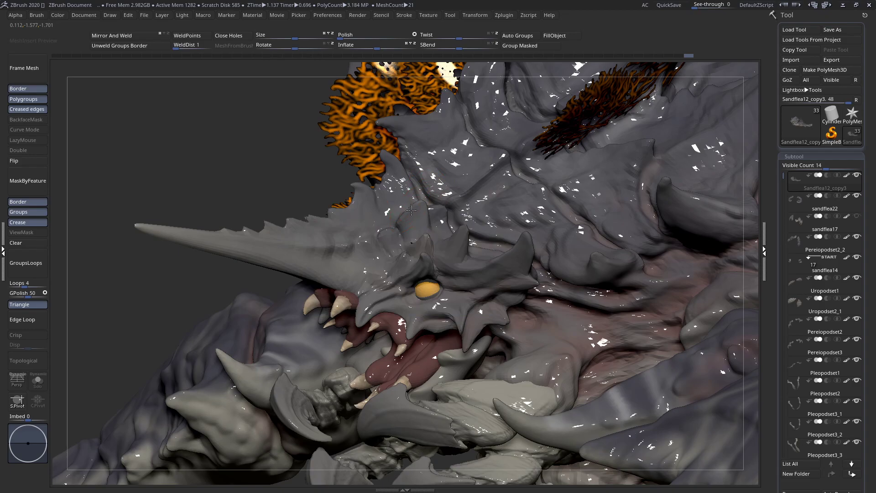
right_click_drag(428, 214, 325, 231)
right_click(311, 212)
right_click_drag(293, 186, 310, 205)
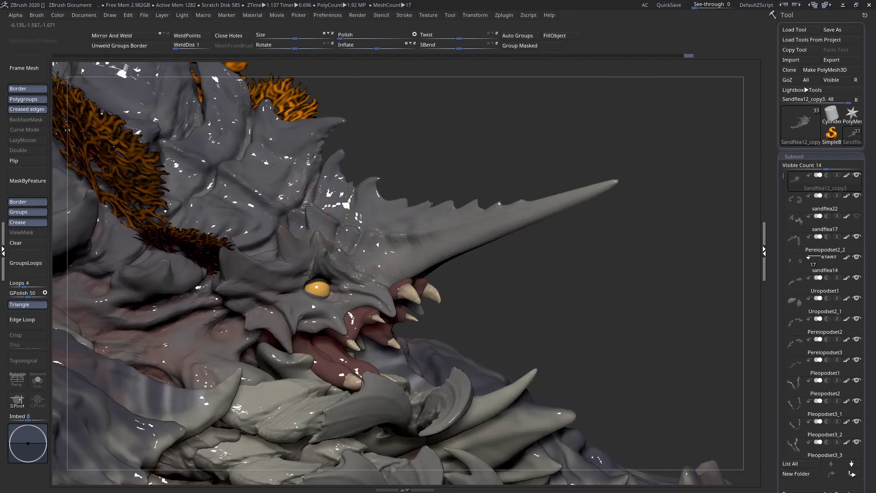
- Refine the raised points on the head plate behind the horn's base, working from several side and three-quarter angles
right_click_drag(293, 218, 300, 230)
right_click(300, 231)
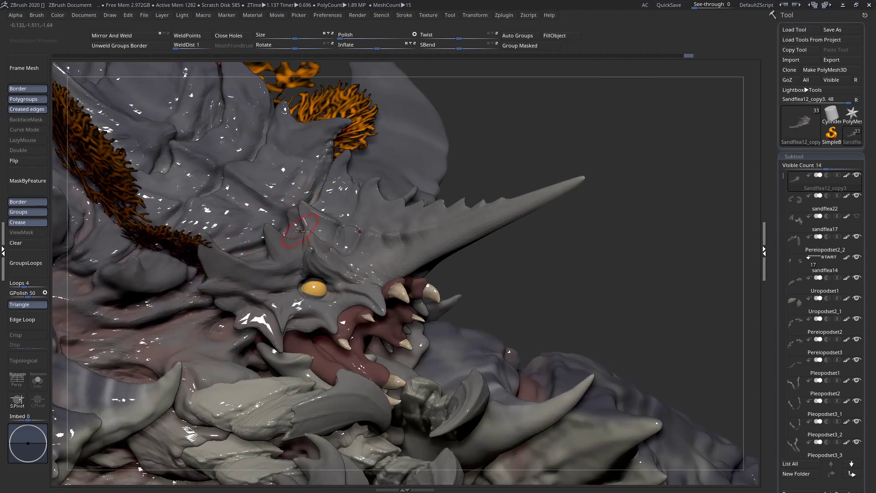
mouse_move(288, 221)
right_mouse_down()
mouse_move(336, 187)
mouse_move(319, 211)
right_mouse_up()
right_click(299, 203)
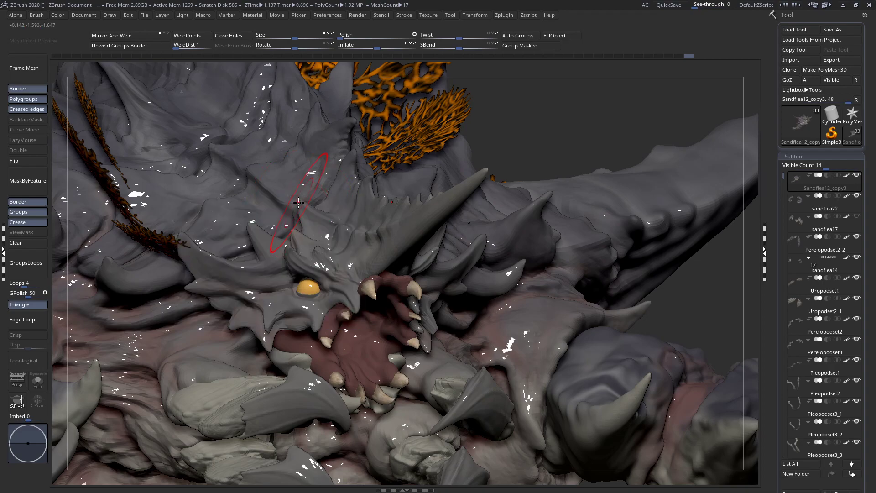
right_click_drag(278, 205, 285, 212)
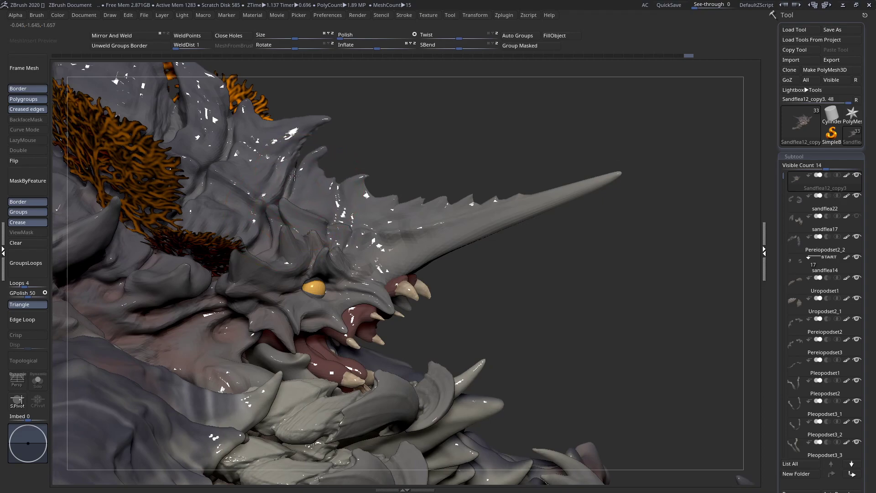
right_click_drag(241, 155, 289, 146, "ctrl")
right_click_drag(325, 200, 274, 161, "ctrl")
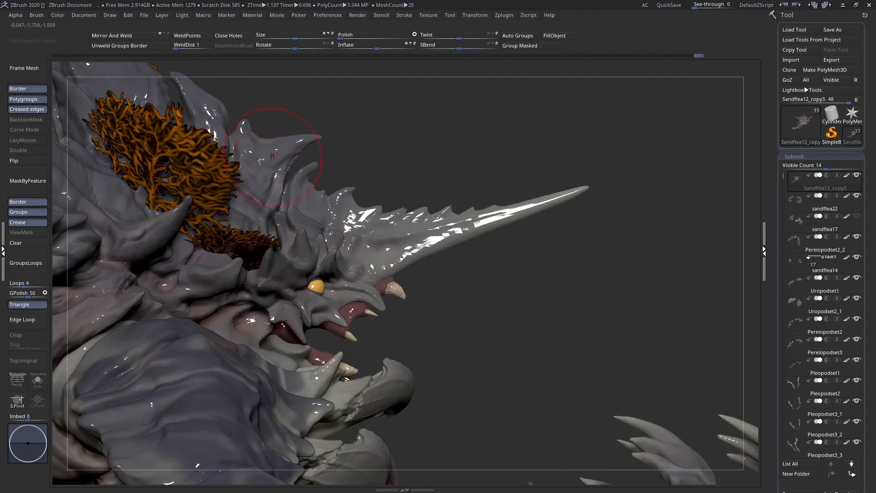
- Adjust the hooked spike between the horn's base and the tall head crest in profile with a resized brush
key("space")
left_click_drag(296, 137, 302, 138)
key("space")
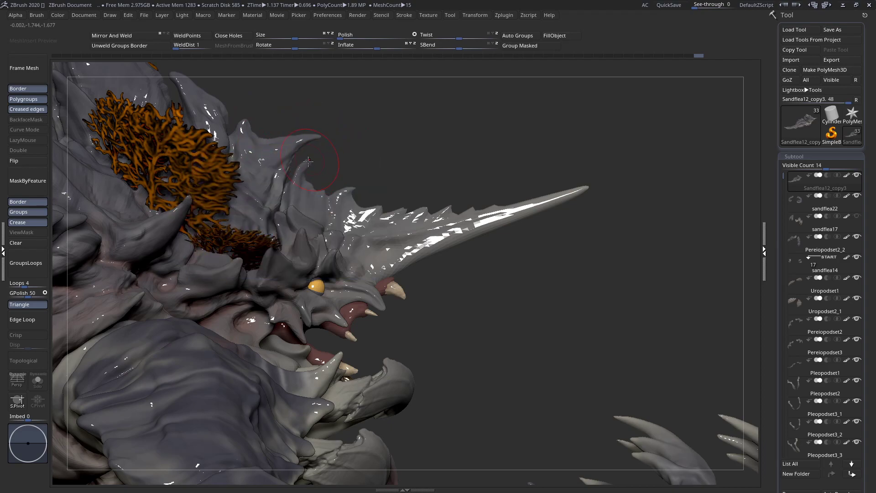
key("ctrl")
mouse_move(333, 230)
right_mouse_down("ctrl")
mouse_move(332, 158)
mouse_move(299, 178)
mouse_move(212, 130)
right_mouse_up("ctrl")
key("space")
left_click_drag(212, 131, 257, 147)
right_click_drag(257, 146, 176, 93, "ctrl")
- Reshape the paired ridges and plates on both sides of the midline behind the horn from the front
right_click_drag(290, 179, 367, 238)
right_click(309, 163)
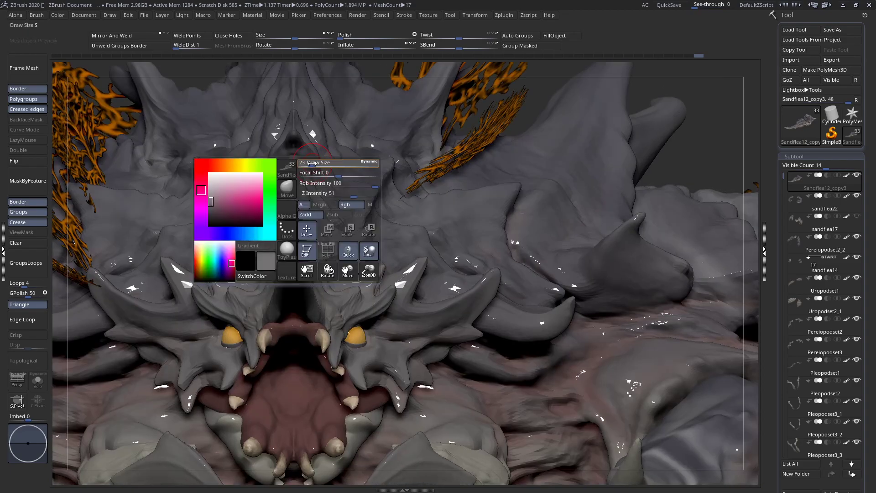
left_click_drag(313, 164, 307, 164)
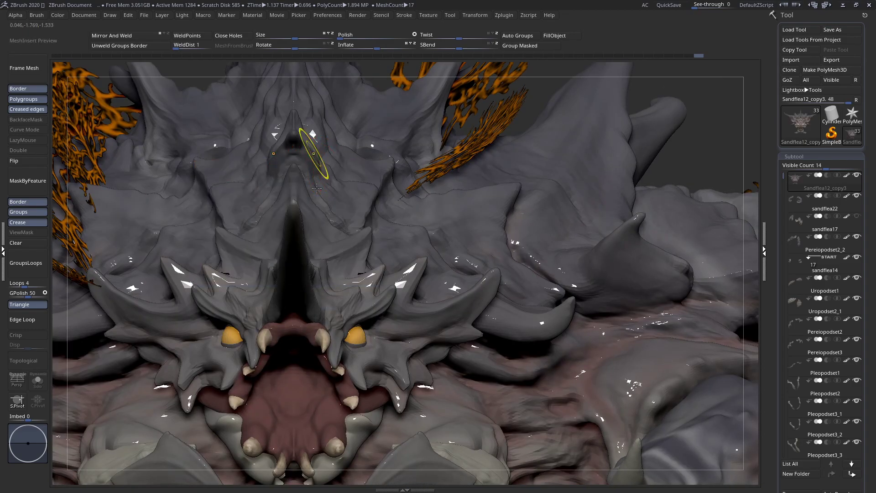
right_click_drag(313, 154, 312, 174, "ctrl")
right_click(325, 188)
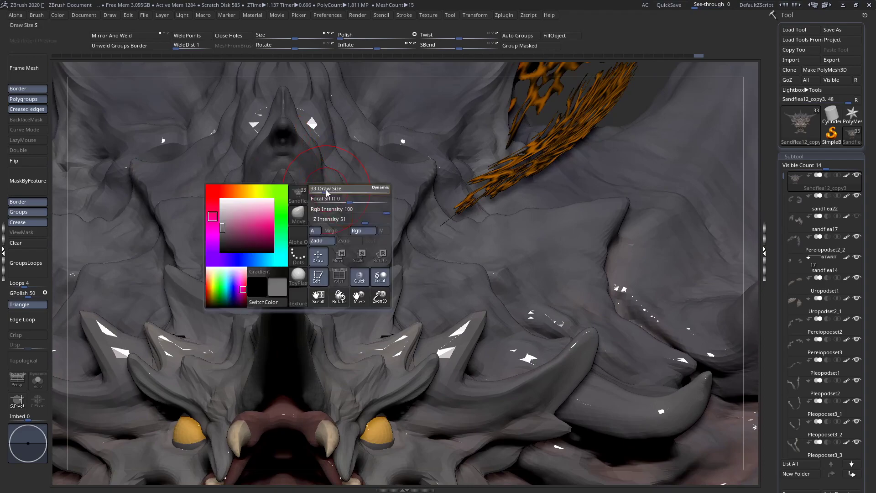
left_click_drag(326, 188, 333, 192)
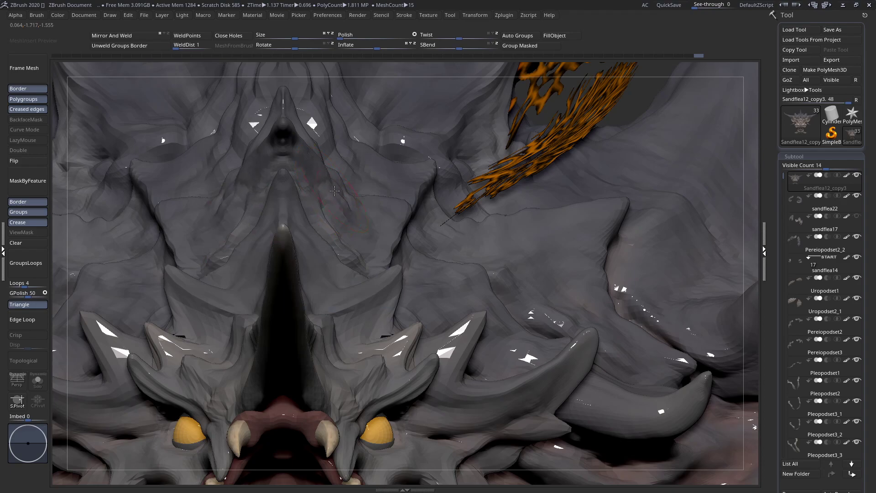
right_click(343, 179)
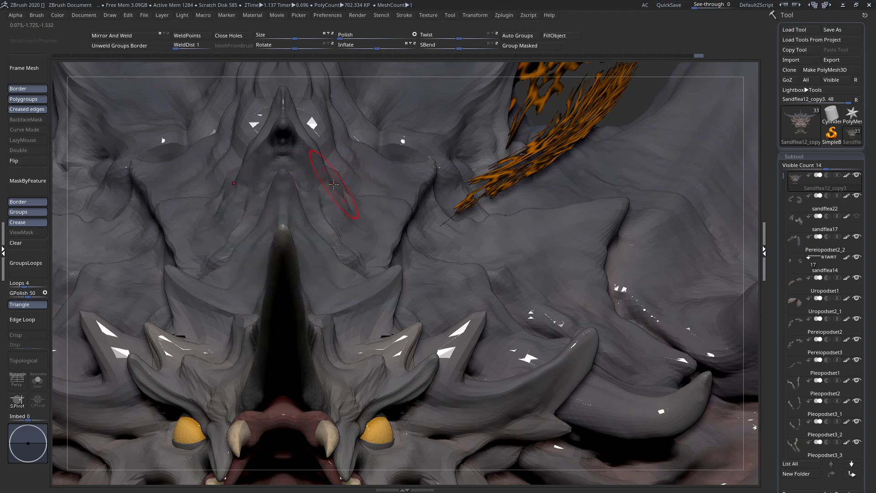
right_click(365, 221)
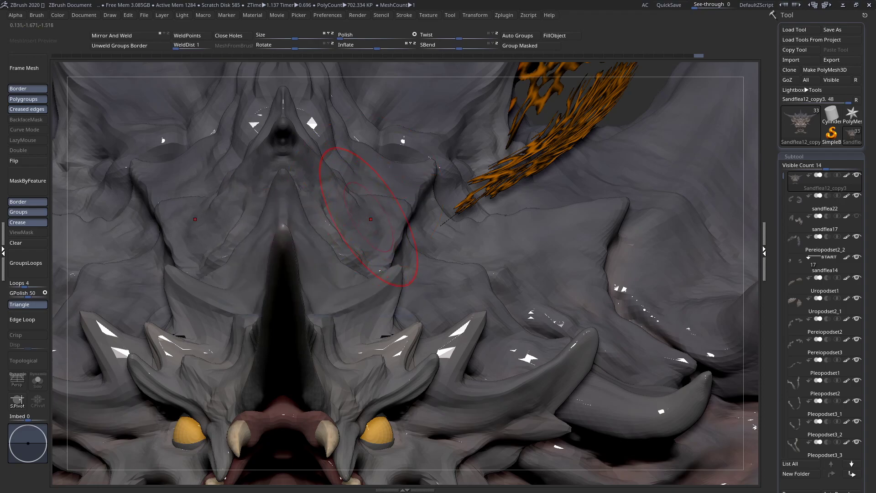
right_click_drag(351, 241, 379, 273, "ctrl")
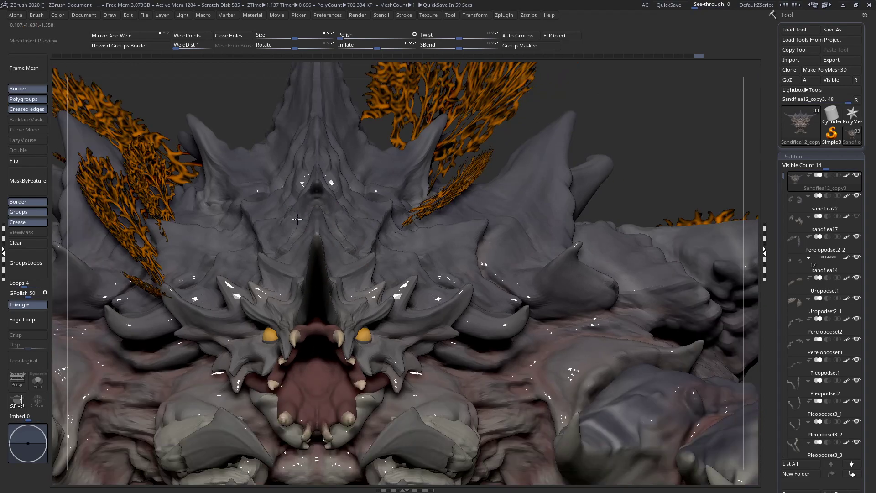
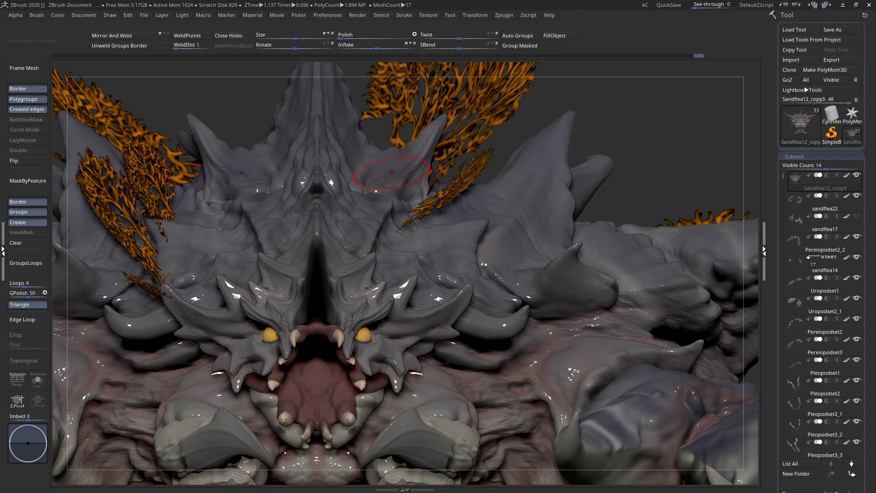
- Examine the whole creature and the horn's silhouette from the front, above and both sides
mouse_move(410, 251)
right_mouse_down()
mouse_move(433, 303)
mouse_move(459, 266)
mouse_move(434, 262)
mouse_move(442, 300)
mouse_move(459, 280)
mouse_move(453, 297)
right_mouse_up()
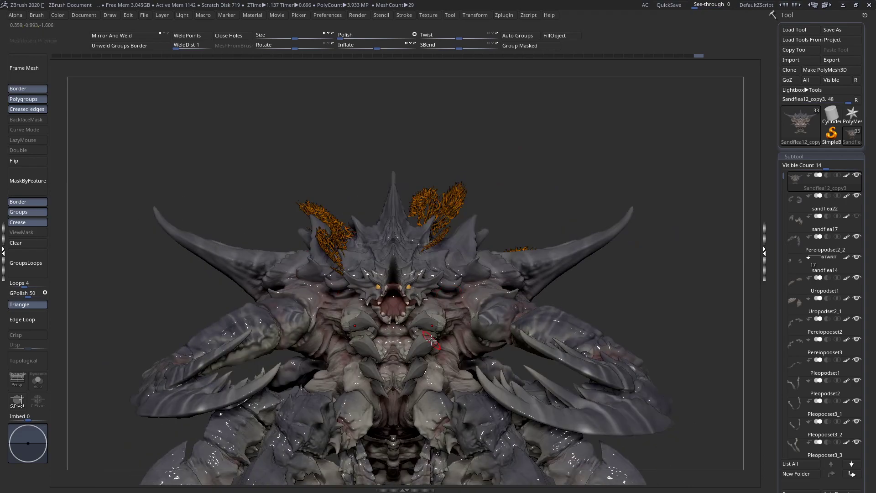
right_click_drag(431, 340, 432, 275, "alt")
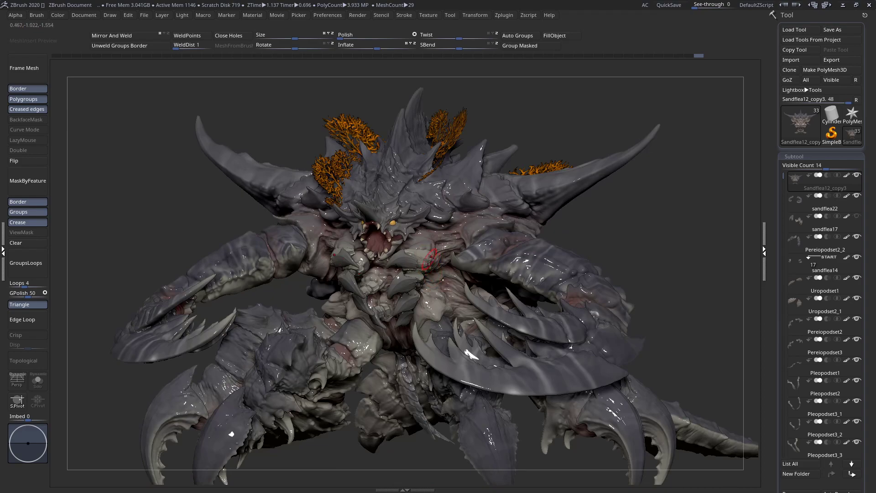
mouse_move(423, 282)
right_mouse_down()
mouse_move(413, 267)
mouse_move(436, 266)
mouse_move(401, 221)
mouse_move(424, 191)
mouse_move(413, 191)
mouse_move(410, 223)
mouse_move(432, 237)
mouse_move(392, 217)
right_mouse_up()
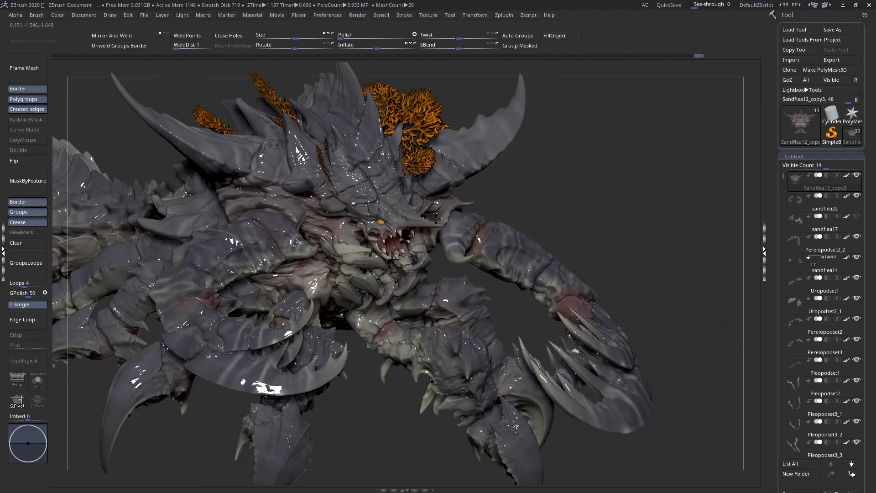
right_click_drag(327, 224, 336, 194)
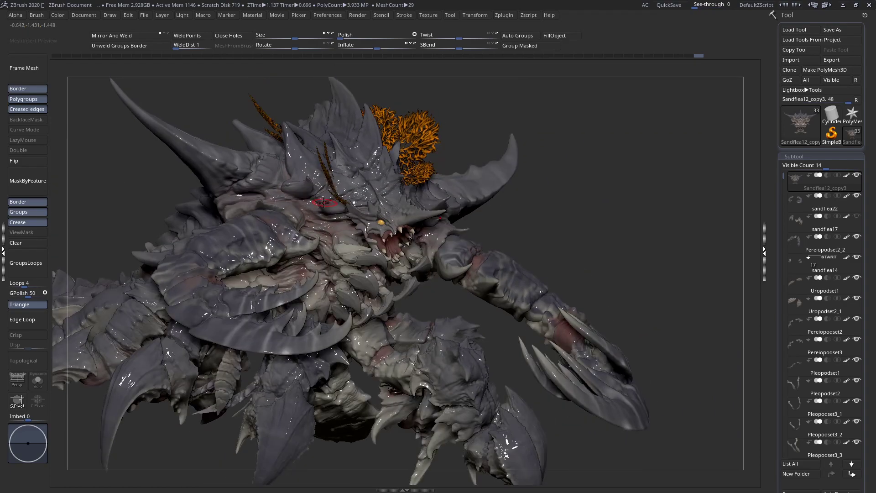
right_click_drag(325, 208, 377, 179)
right_click_drag(377, 229, 381, 219)
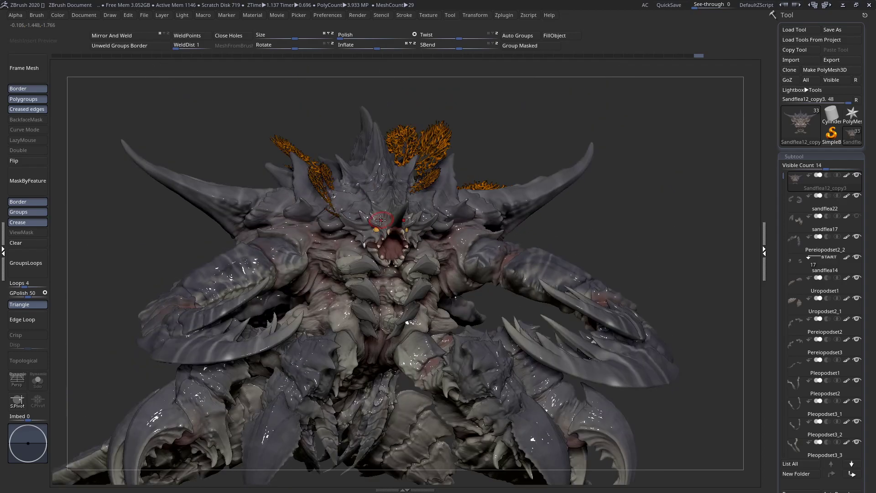
right_click_drag(327, 261, 269, 188)
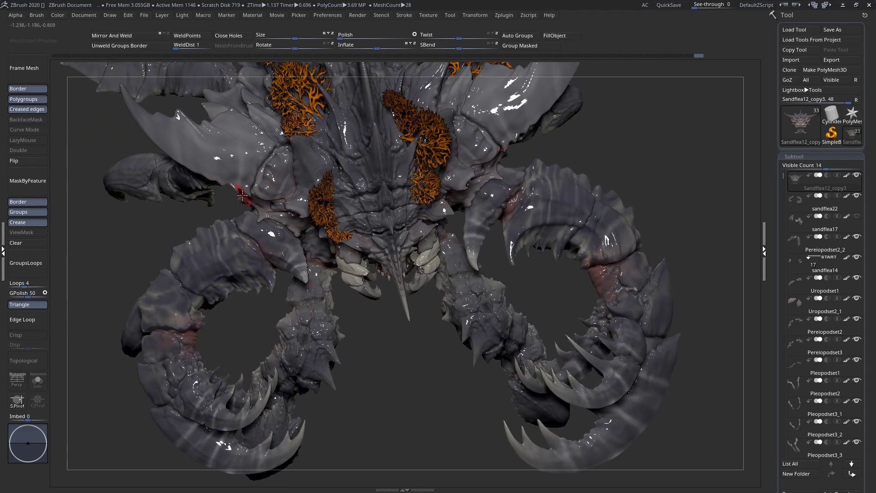
mouse_move(350, 242)
left_mouse_down()
mouse_move(310, 228)
mouse_move(356, 280)
mouse_move(338, 272)
mouse_move(409, 247)
left_mouse_up()
right_click_drag(409, 247, 411, 263)
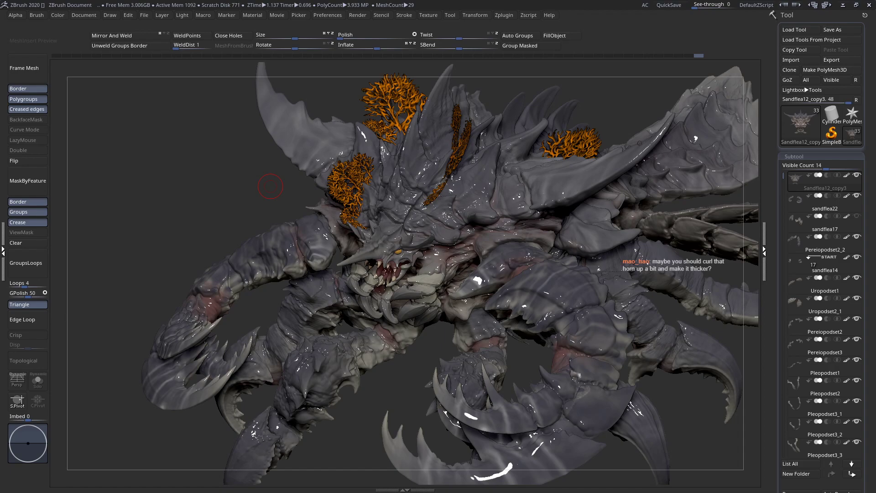
left_click_drag(137, 209, 367, 250)
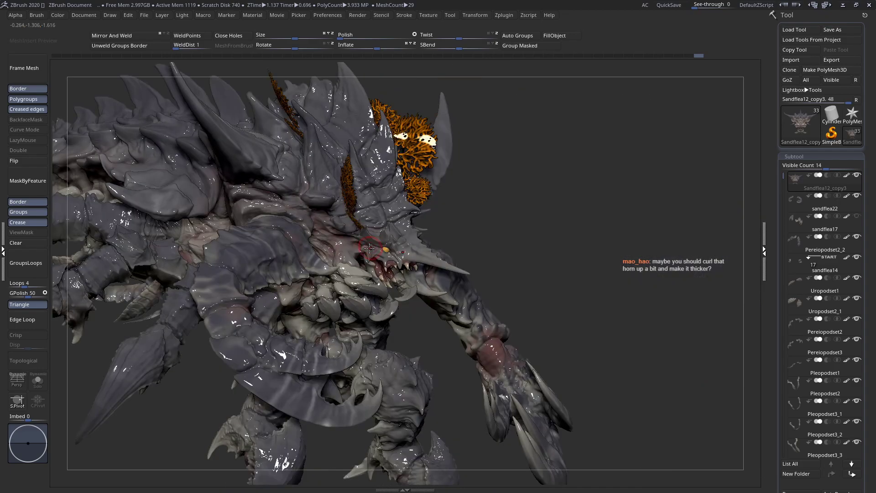
left_click_drag(516, 244, 365, 242)
right_click_drag(365, 242, 438, 248)
right_click_drag(387, 227, 360, 226)
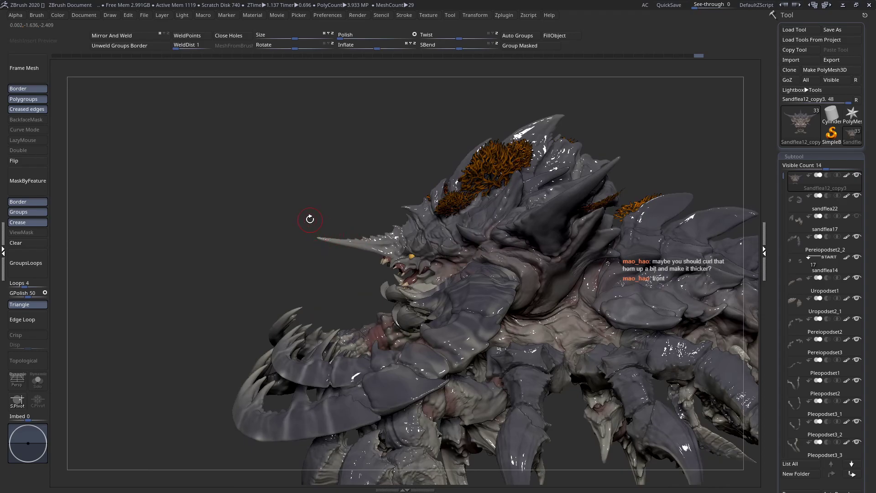
right_click_drag(328, 231, 382, 255)
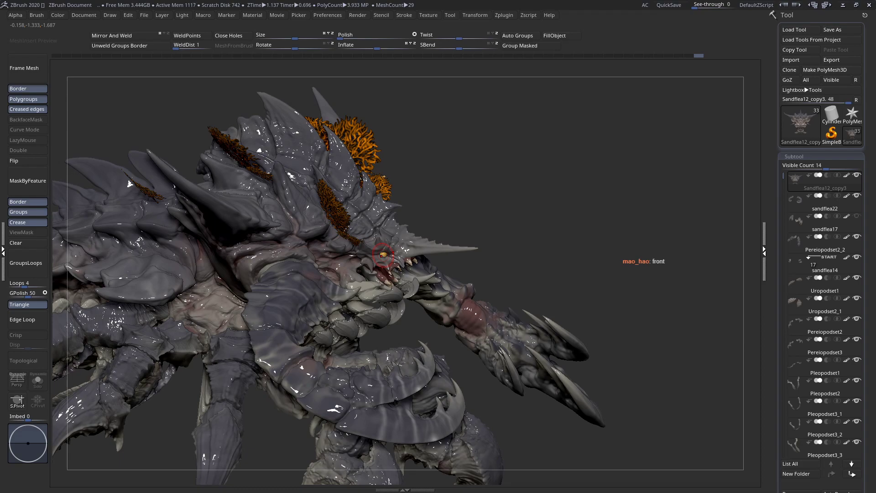
right_click_drag(358, 286, 411, 296)
- Mask the head so only the horn stays editable, and try tilting the horn upward from its base
key("shift+f")
left_click_drag(153, 363, 395, 221, "ctrl")
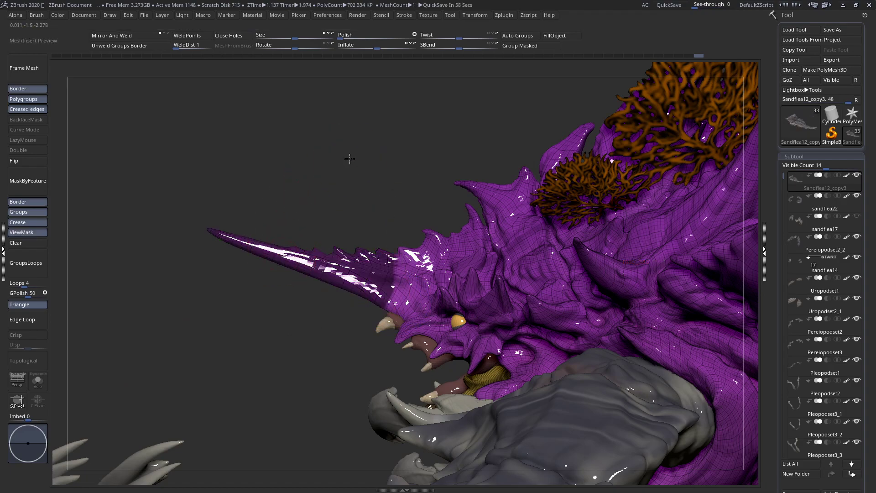
left_click(378, 296, "ctrl")
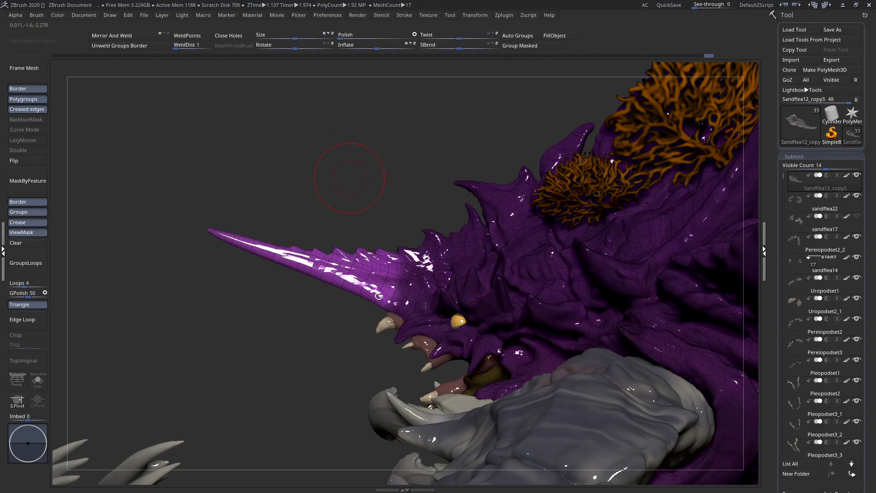
key("w")
left_click(398, 283)
mouse_move(399, 284)
left_mouse_down()
mouse_move(190, 214)
mouse_move(224, 162)
mouse_move(215, 170)
left_mouse_up()
key("q")
- Try bending the unmasked horn into an upward curve with a large Move brush, lifting the tip and rounding the underside
key("space")
left_click_drag(323, 191, 329, 190)
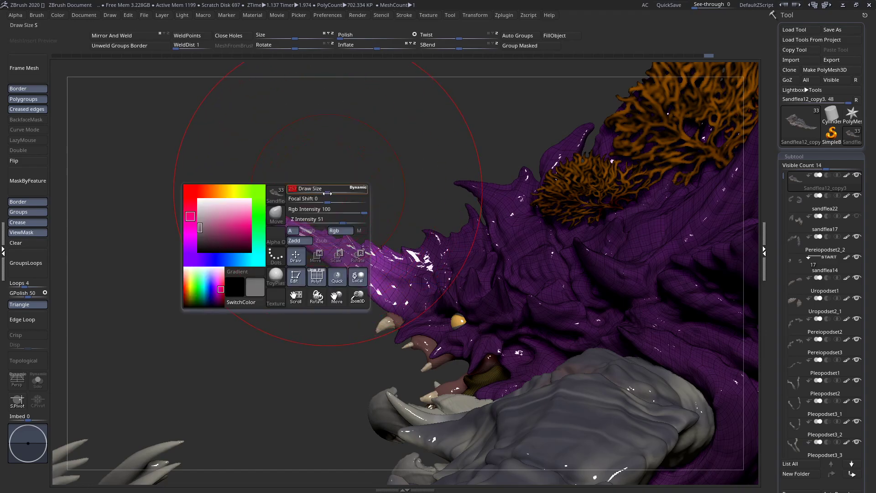
mouse_move(311, 248)
right_mouse_down()
mouse_move(326, 247)
mouse_move(291, 246)
mouse_move(311, 247)
right_mouse_up()
mouse_move(311, 247)
left_mouse_down()
mouse_move(300, 256)
mouse_move(287, 248)
mouse_move(329, 278)
left_mouse_up()
right_click(324, 267)
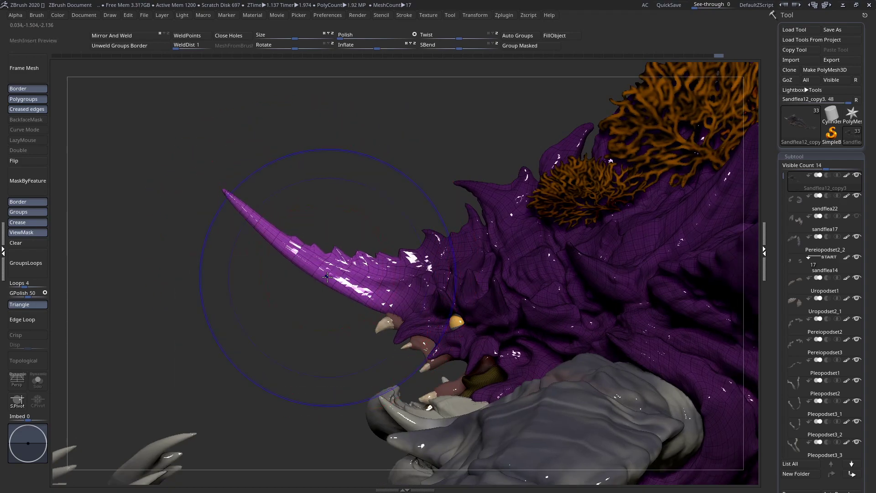
right_click_drag(329, 277, 338, 275)
left_click_drag(276, 246, 247, 236)
right_click(257, 222)
right_click_drag(260, 223, 255, 223)
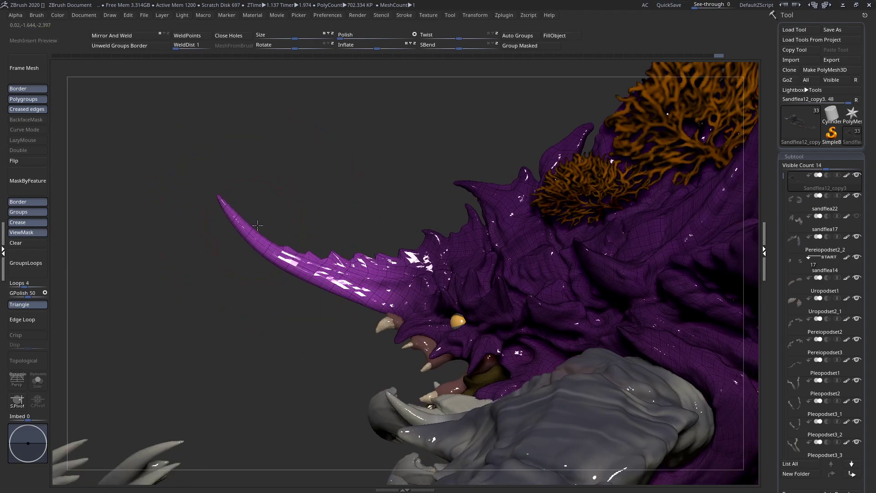
left_click_drag(329, 278, 345, 300)
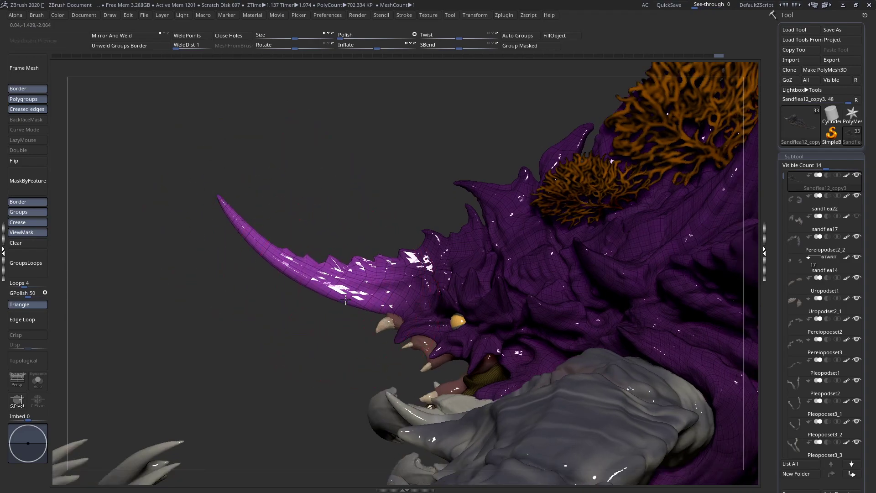
left_click_drag(303, 274, 288, 259)
- Hide the mask display and try making the curved horn shorter and thicker
key("ctrl+h")
key("ctrl+h")
key("ctrl+h")
mouse_move(305, 288)
left_mouse_down()
mouse_move(448, 287)
mouse_move(427, 265)
mouse_move(427, 272)
left_mouse_up()
mouse_move(392, 280)
right_mouse_down()
mouse_move(327, 289)
mouse_move(424, 276)
right_mouse_up()
mouse_move(424, 276)
left_mouse_down()
mouse_move(416, 272)
mouse_move(445, 264)
left_mouse_up()
key("space")
left_click_drag(469, 224, 450, 268)
- Try curling the horn's tip further up, judging the silhouette against the whole body from both sides
key("space")
left_click_drag(515, 294, 333, 295)
left_click_drag(476, 285, 576, 293)
key("space")
mouse_move(536, 269)
left_mouse_down()
mouse_move(546, 270)
mouse_move(535, 259)
mouse_move(495, 282)
mouse_move(440, 280)
mouse_move(517, 284)
left_mouse_up()
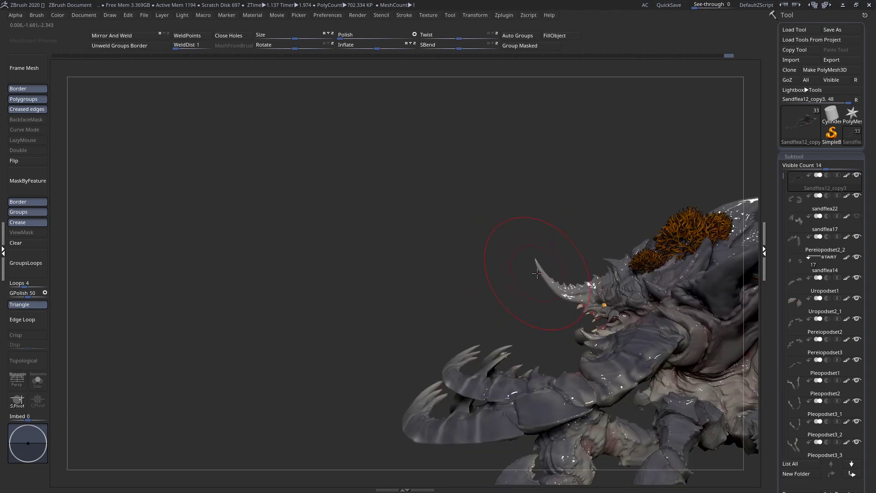
left_click_drag(538, 274, 620, 276)
key("space")
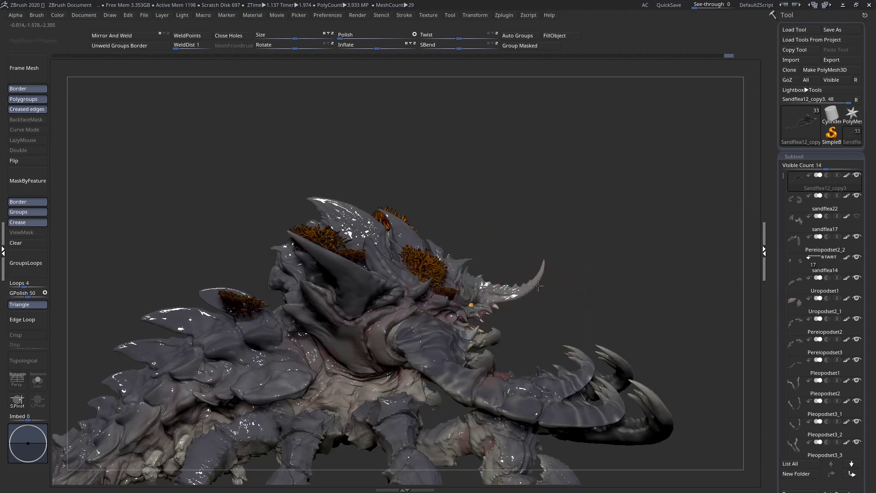
left_click_drag(586, 292, 438, 257)
left_click_drag(521, 279, 472, 84)
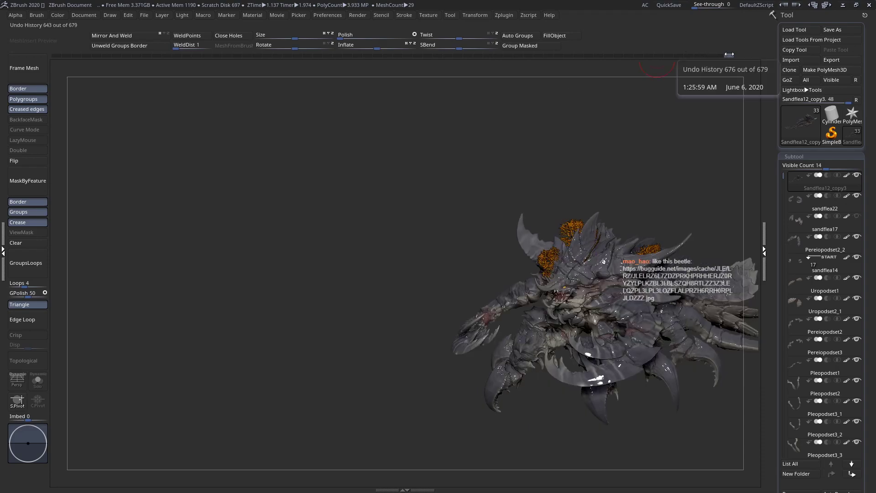
- Step back through the undo history to the head's state before the horn was masked and curved
left_click(709, 56)
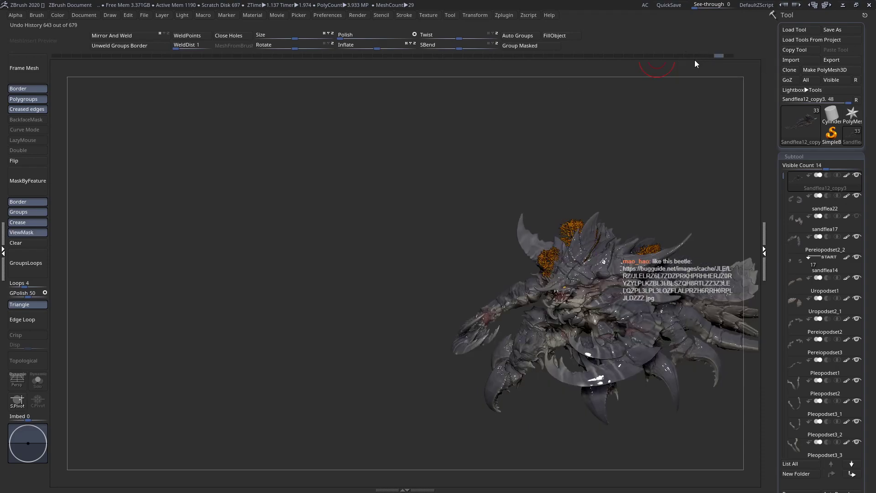
left_click(682, 57)
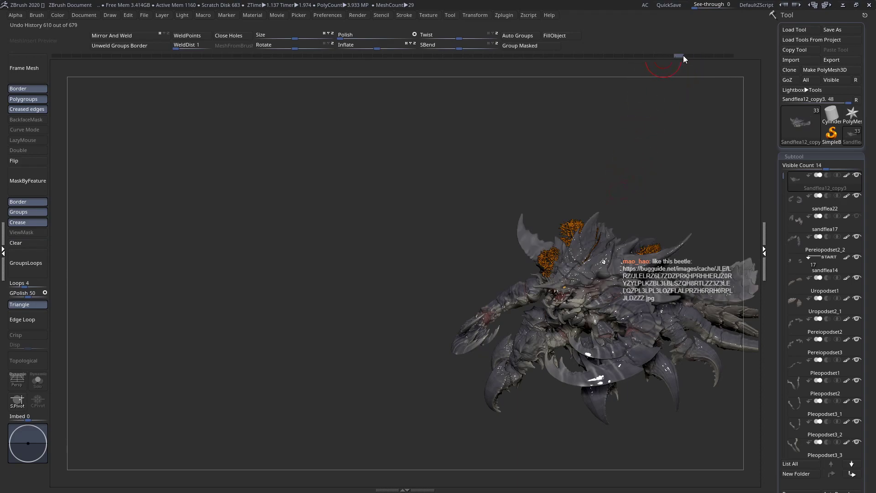
left_click(686, 55)
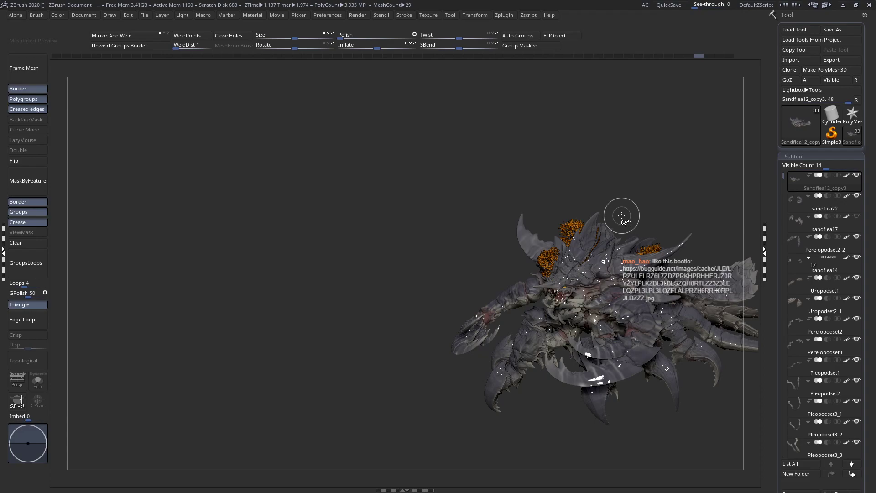
- Display the mask on the creature's head, clear it, and check the unmasked horn in side and three-quarter view
key("ctrl+h")
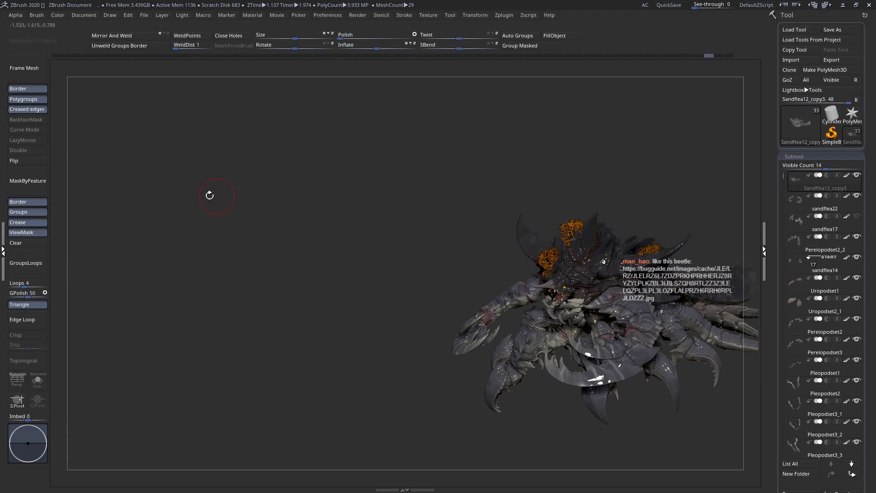
left_click(30, 249)
mouse_move(401, 260)
left_mouse_down()
mouse_move(656, 368)
mouse_move(561, 311)
left_mouse_up()
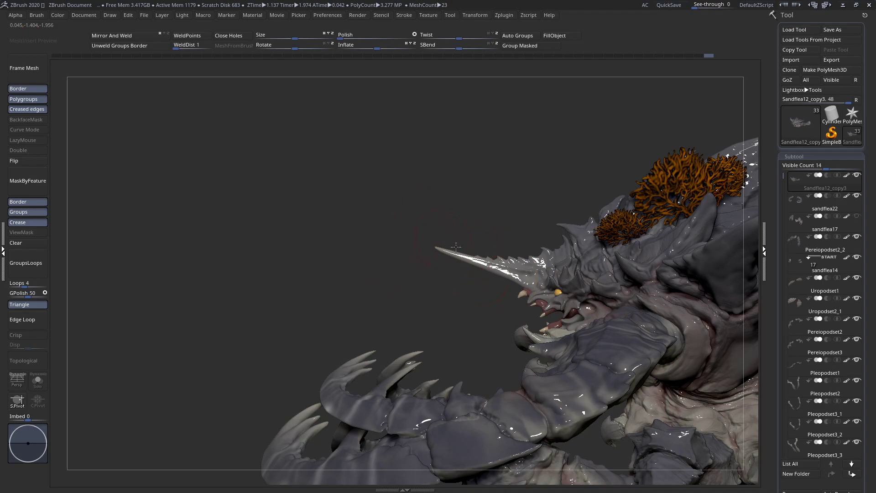
left_click_drag(456, 246, 456, 247)
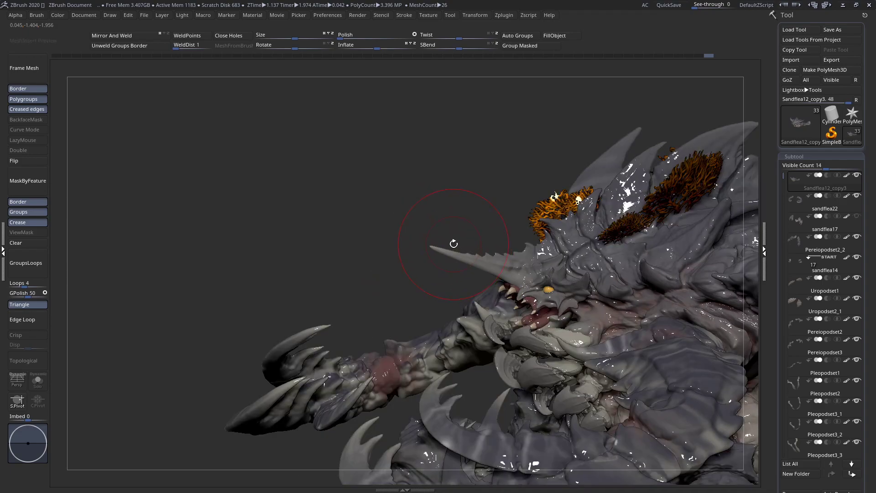
left_click_drag(453, 244, 476, 244)
- Try subdividing the head mesh and inspect its polyframe and the face from the front
key("ctrl+d")
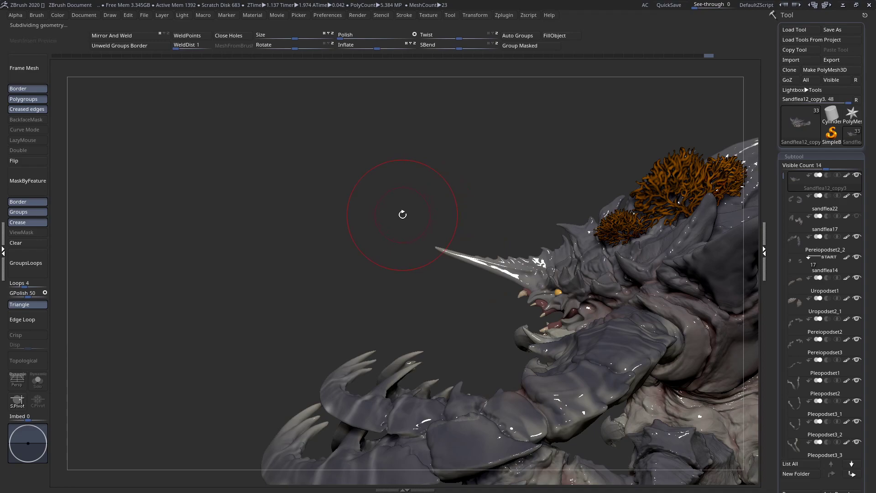
left_click_drag(449, 240, 456, 245)
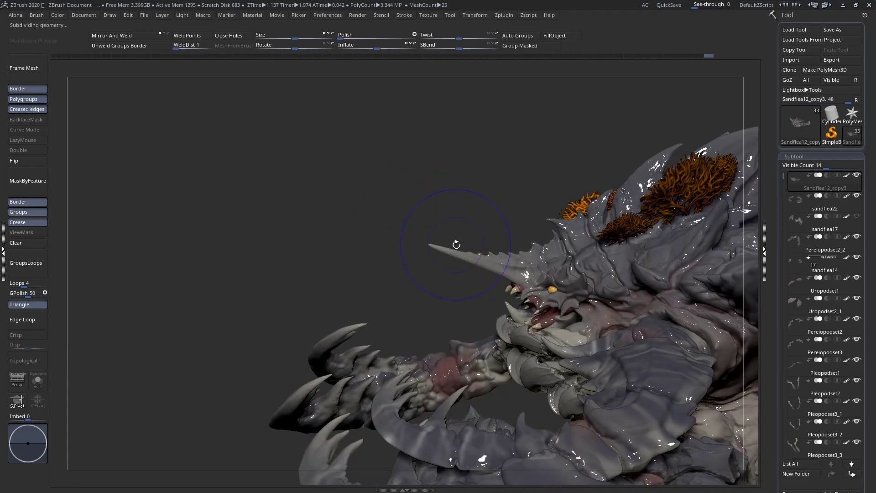
key("shift+f")
right_click_drag(522, 252, 598, 314, "ctrl")
key("shift+f")
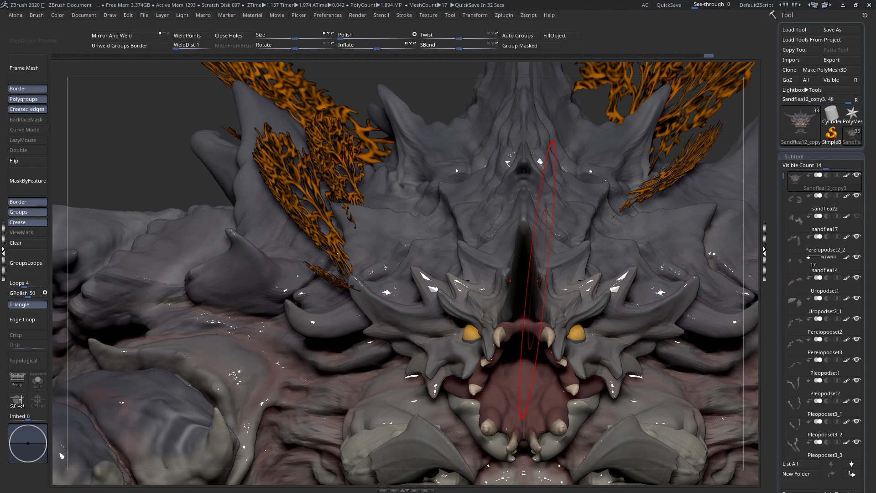
mouse_move(486, 224)
right_mouse_down("ctrl")
mouse_move(517, 276)
mouse_move(471, 262)
mouse_move(503, 228)
mouse_move(595, 248)
mouse_move(484, 263)
right_mouse_up("ctrl")
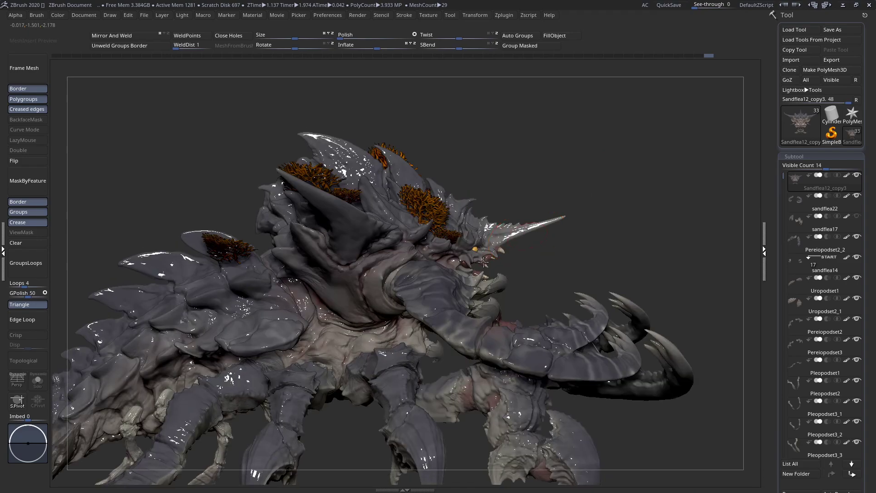
- Try pulling the horn's tip further forward with a very large Move brush
mouse_move(549, 219)
right_mouse_down("alt")
mouse_move(509, 244)
mouse_move(548, 297)
right_mouse_up("alt")
key("space")
mouse_move(543, 217)
left_mouse_down()
mouse_move(566, 227)
mouse_move(593, 214)
left_mouse_up()
key("ctrl+z")
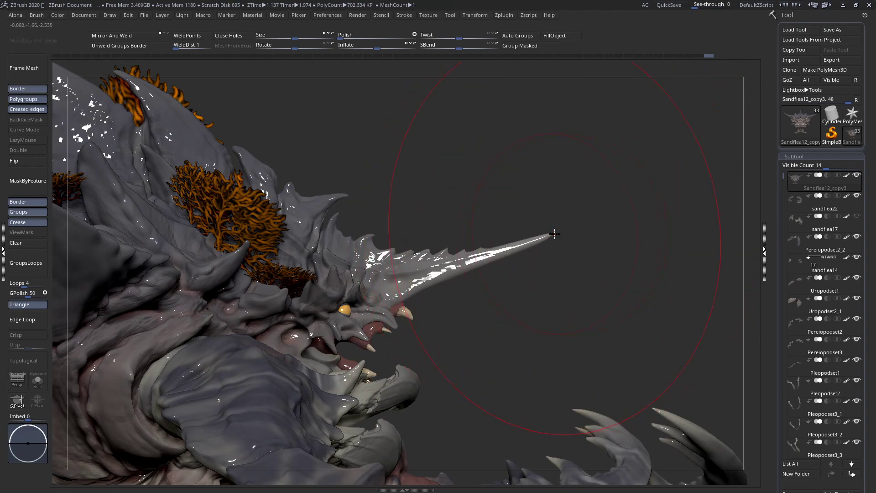
left_click_drag(553, 233, 611, 232)
- Examine how the long horn reads against the full body from the side, front and three-quarter views
mouse_move(422, 186)
right_mouse_down("ctrl")
mouse_move(533, 229)
mouse_move(553, 272)
right_mouse_up("ctrl")
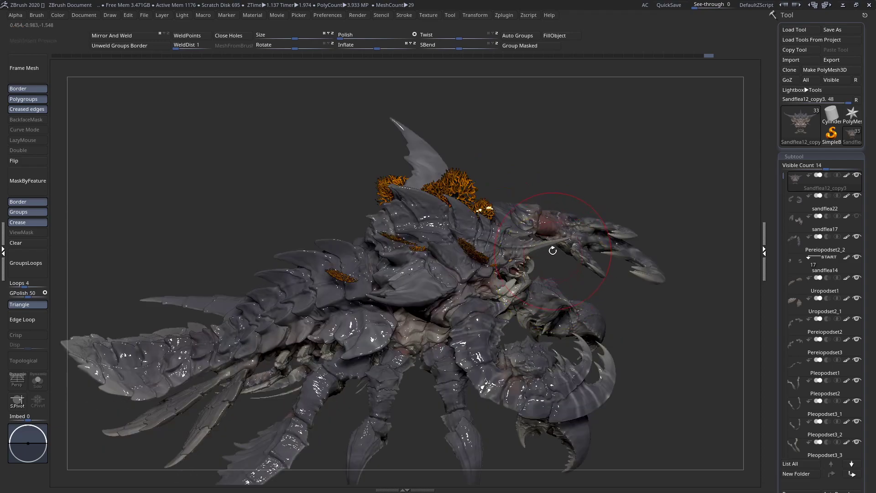
right_click_drag(548, 240, 567, 215)
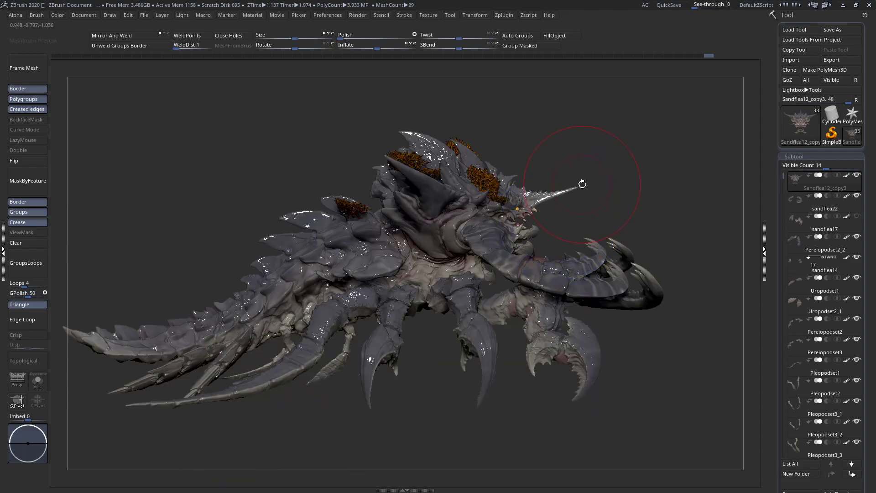
mouse_move(581, 185)
left_mouse_down()
mouse_move(601, 188)
mouse_move(559, 199)
mouse_move(586, 187)
mouse_move(557, 221)
left_mouse_up()
right_click_drag(556, 221, 506, 219)
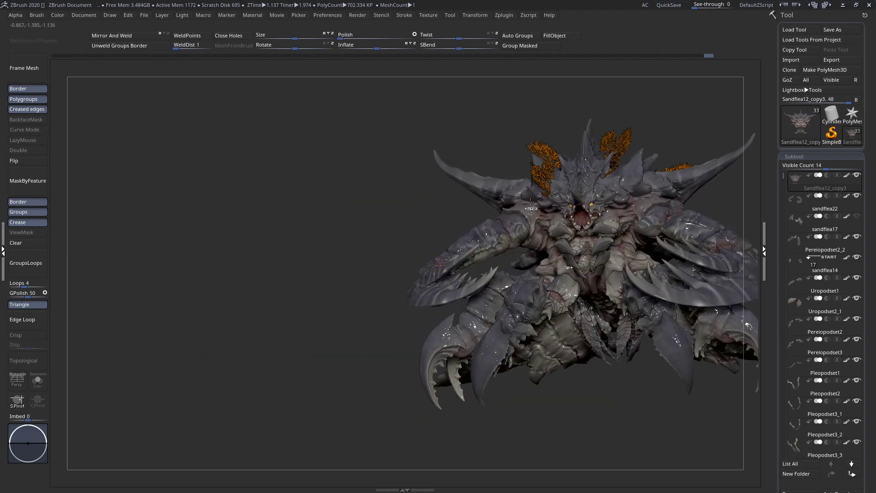
mouse_move(566, 203)
right_mouse_down()
mouse_move(516, 196)
mouse_move(563, 217)
right_mouse_up()
left_click_drag(563, 216, 541, 200)
mouse_move(542, 199)
right_mouse_down()
mouse_move(567, 188)
mouse_move(577, 226)
right_mouse_up()
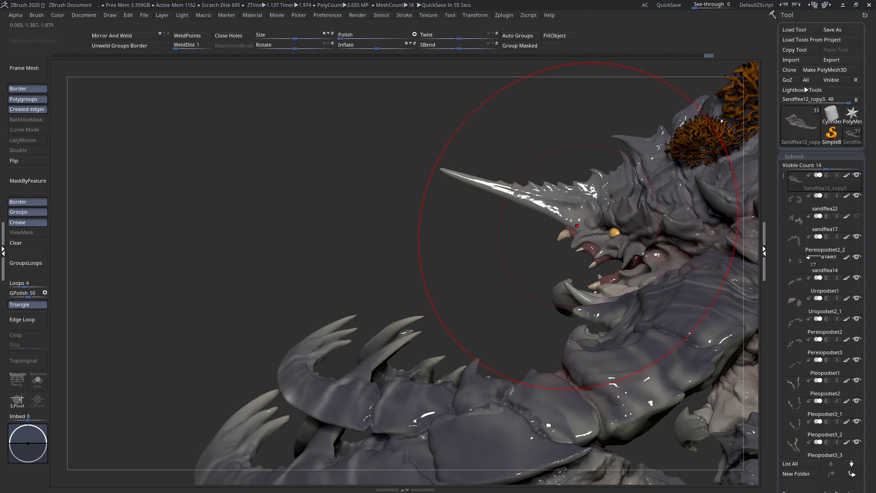
- Push the middle of the horn downward with a large Move brush, giving it a gentle upward-sweeping curve
key("space")
mouse_move(489, 173)
left_mouse_down()
mouse_move(470, 173)
mouse_move(495, 191)
mouse_move(494, 205)
left_mouse_up()
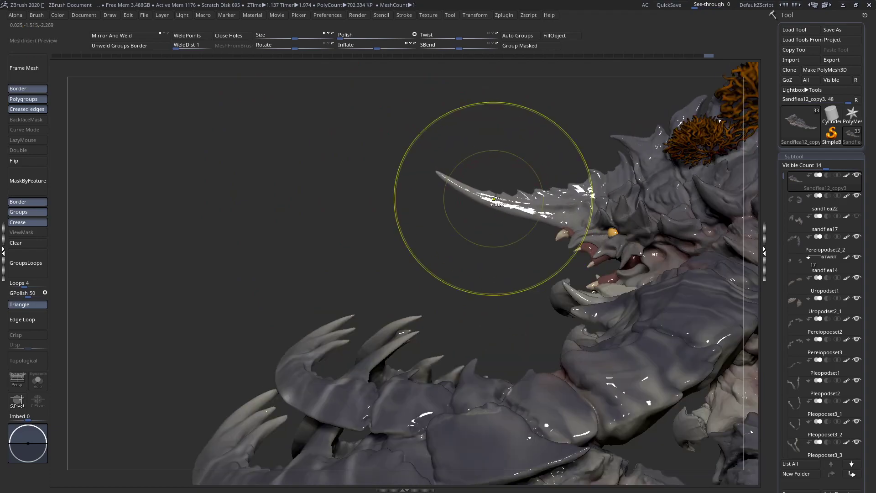
left_click_drag(505, 195, 495, 202)
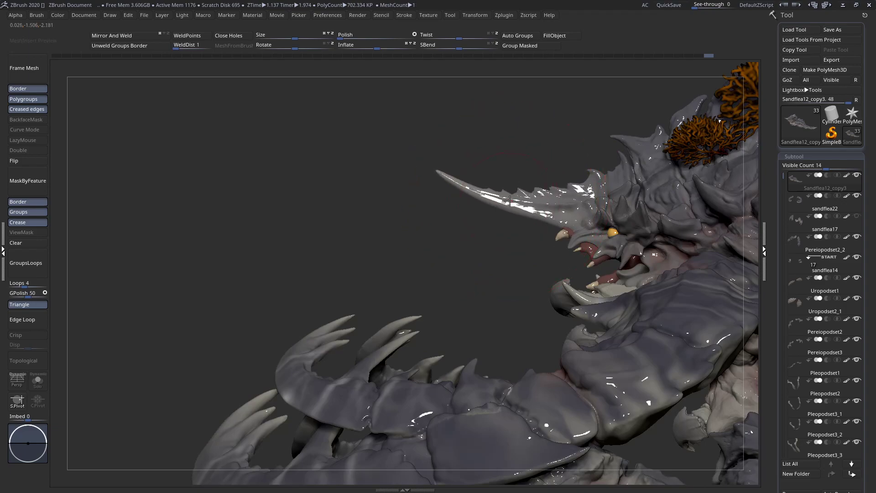
left_click_drag(505, 195, 511, 197)
right_click_drag(518, 204, 590, 204)
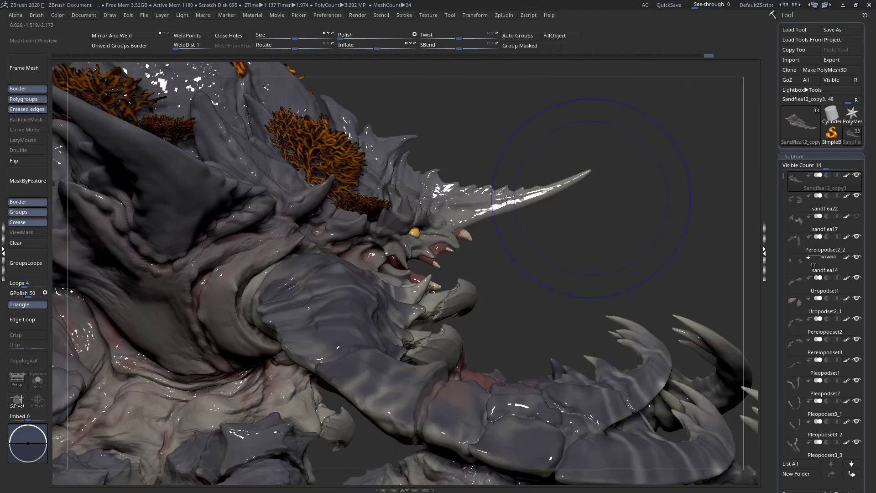
- Tuck up the horn's underside and adjust the small spikes at its base with a smaller Move brush
key("space")
left_click_drag(485, 208, 475, 194)
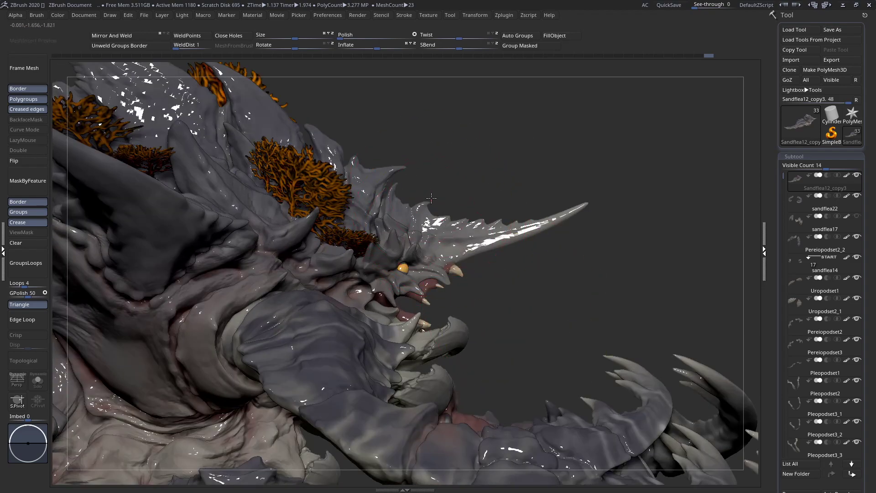
key("space")
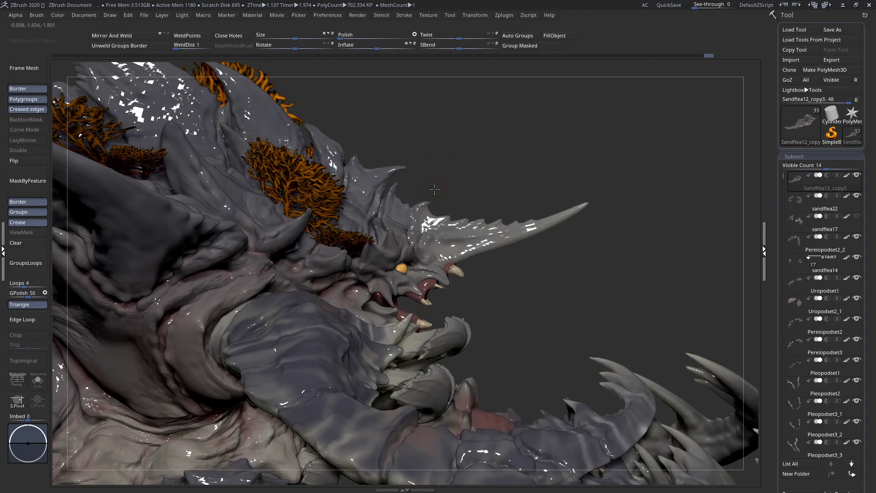
key("space")
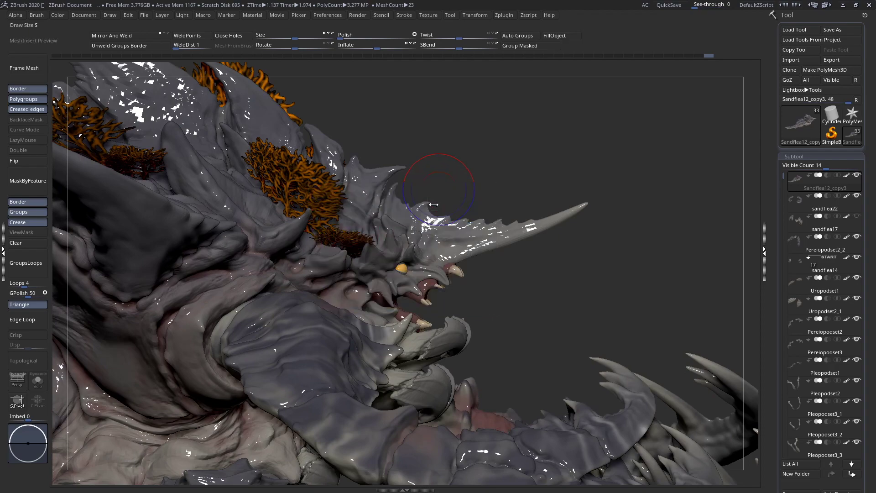
left_click_drag(430, 200, 429, 201)
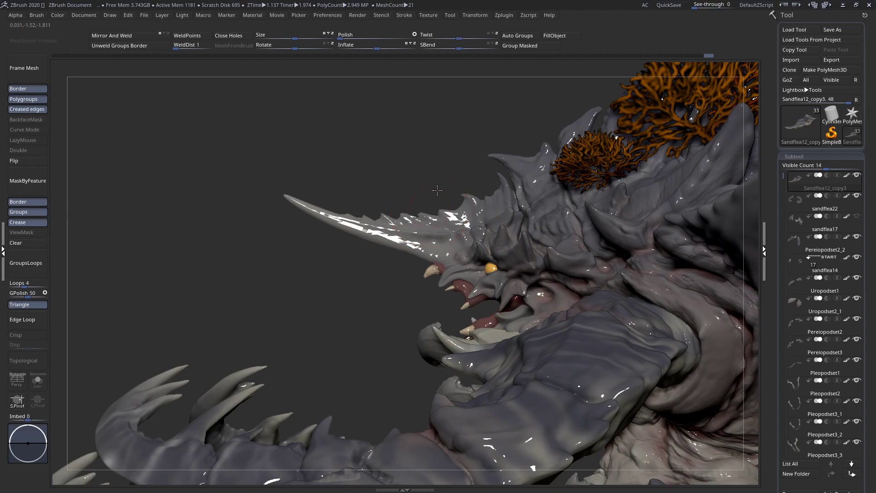
key("space")
left_click_drag(461, 196, 454, 172)
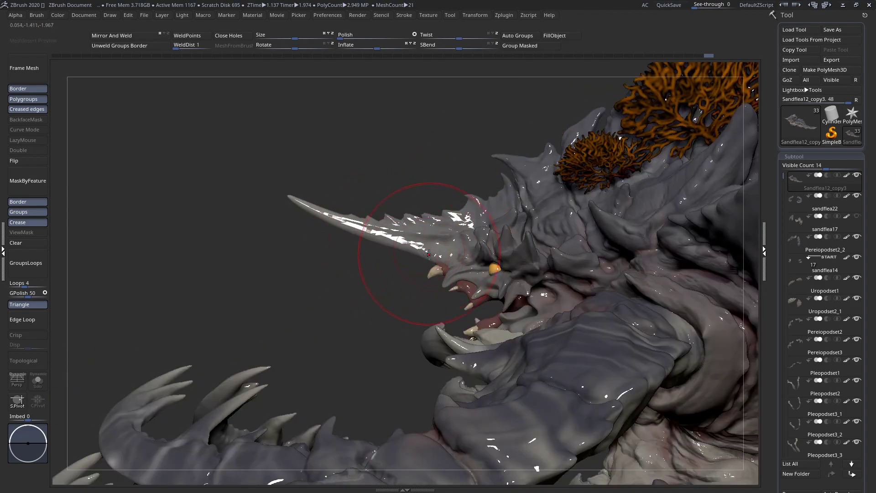
- Cut the horn off at its base with a curved ClipCurve stroke, leaving a blunt snout
key("space")
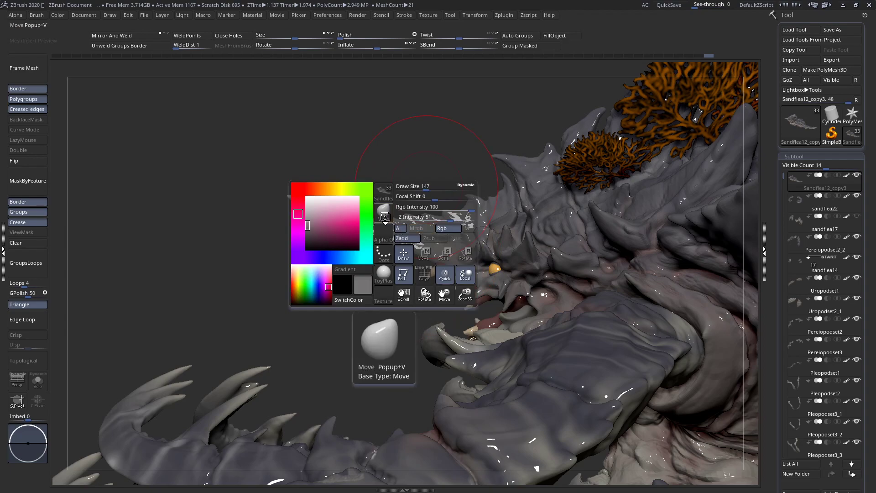
left_click(402, 250)
left_click(583, 273)
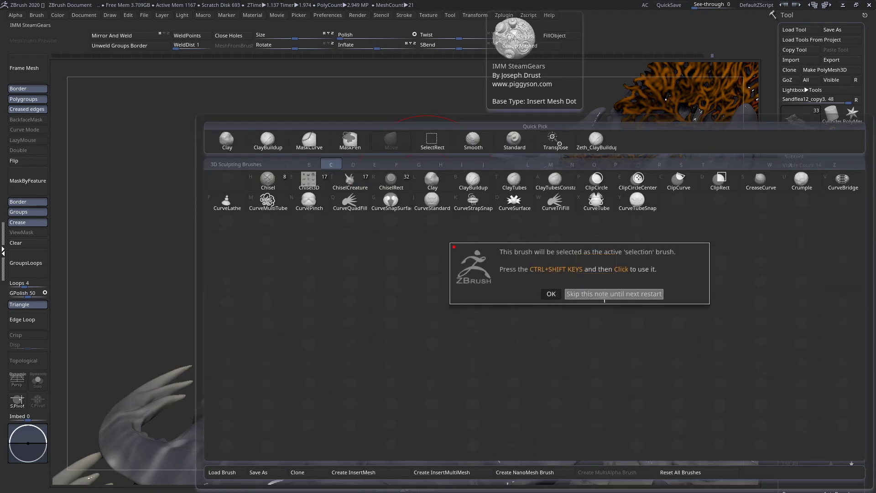
left_click(614, 295)
mouse_move(274, 344)
left_mouse_down("ctrl+shift")
mouse_move(417, 289)
mouse_move(430, 271)
mouse_move(447, 220)
mouse_move(406, 98)
left_mouse_up("ctrl+shift")
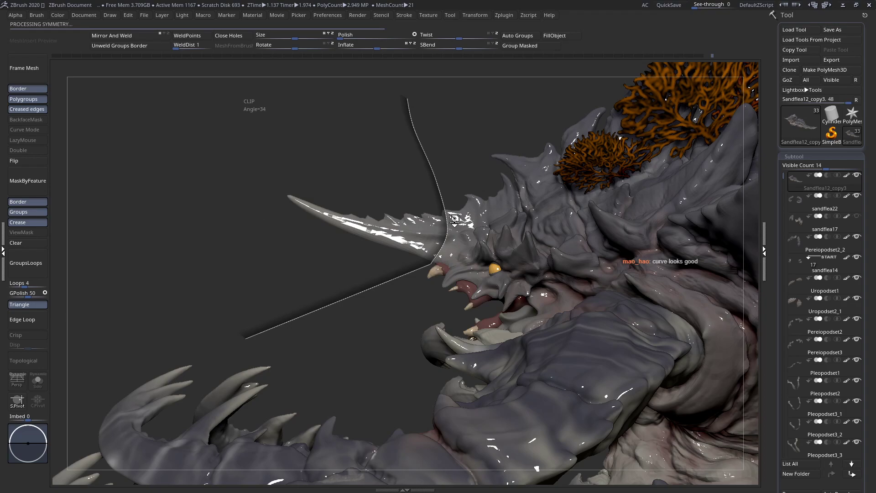
- Examine the hornless head against the whole body from the side, front, above and three-quarter views
mouse_move(469, 234)
right_mouse_down()
mouse_move(556, 223)
mouse_move(545, 226)
right_mouse_up()
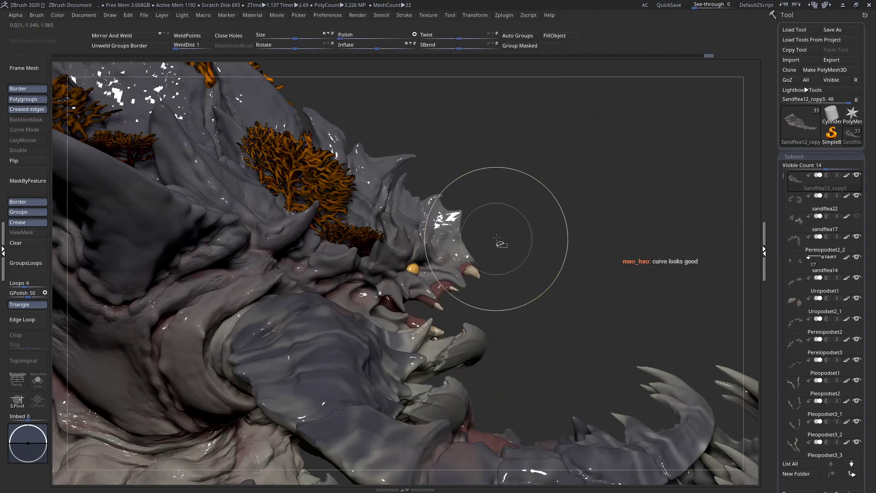
mouse_move(472, 272)
right_mouse_down()
mouse_move(396, 278)
mouse_move(379, 206)
mouse_move(516, 269)
mouse_move(552, 275)
mouse_move(536, 253)
mouse_move(520, 264)
mouse_move(510, 249)
mouse_move(479, 262)
mouse_move(492, 347)
mouse_move(474, 266)
mouse_move(514, 273)
mouse_move(470, 242)
mouse_move(454, 282)
mouse_move(497, 333)
mouse_move(372, 238)
mouse_move(337, 267)
right_mouse_up()
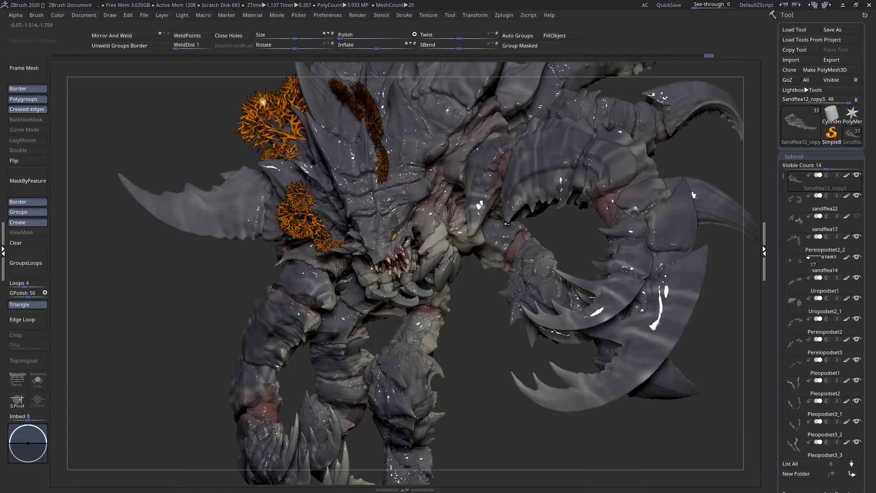
mouse_move(337, 266)
right_mouse_down()
mouse_move(345, 254)
mouse_move(388, 272)
right_mouse_up()
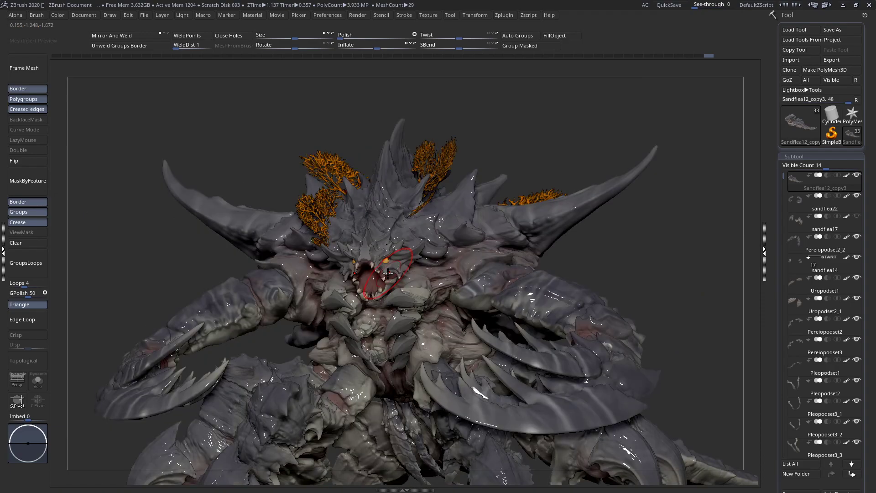
right_click_drag(388, 273, 382, 257)
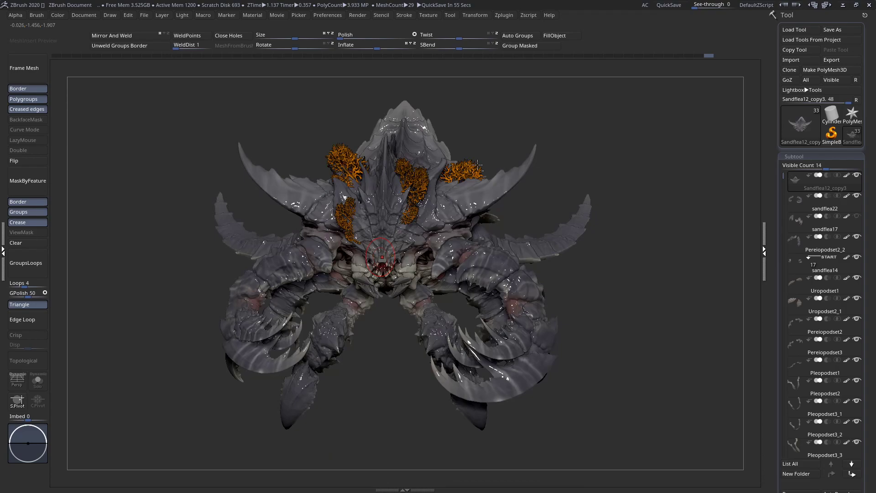
right_click_drag(477, 164, 401, 270)
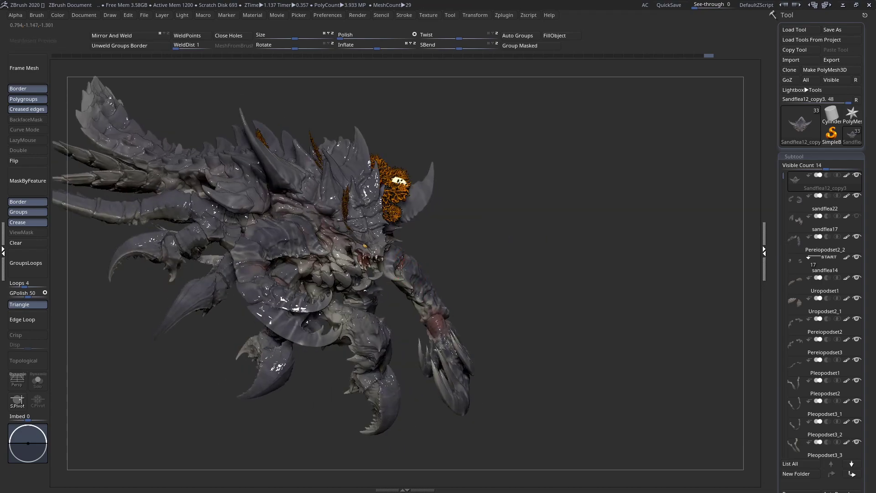
right_click_drag(401, 270, 411, 286)
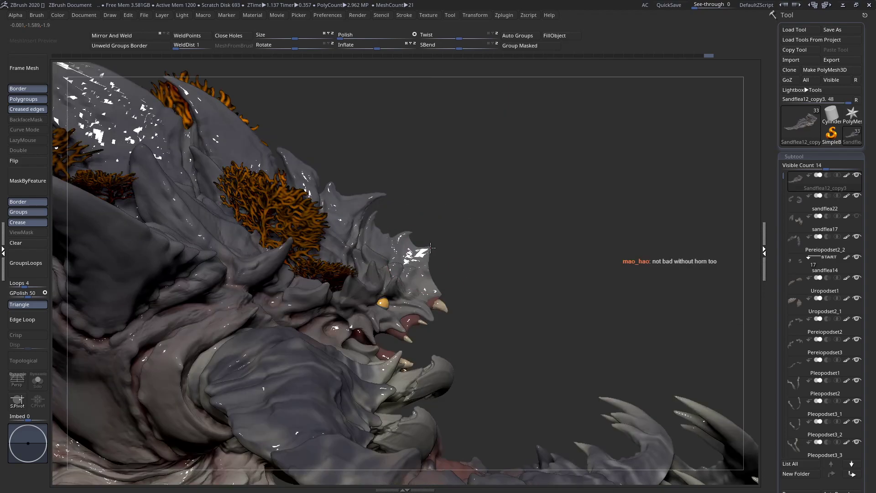
- Try pulling the clipped snout up into a short, upturned horn with a smaller Move brush
mouse_move(430, 247)
left_mouse_down()
mouse_move(423, 238)
mouse_move(460, 265)
mouse_move(450, 260)
mouse_move(441, 211)
mouse_move(421, 246)
left_mouse_up()
key("ctrl+z")
key("space")
mouse_move(538, 249)
left_mouse_down()
mouse_move(367, 263)
mouse_move(458, 260)
left_mouse_up()
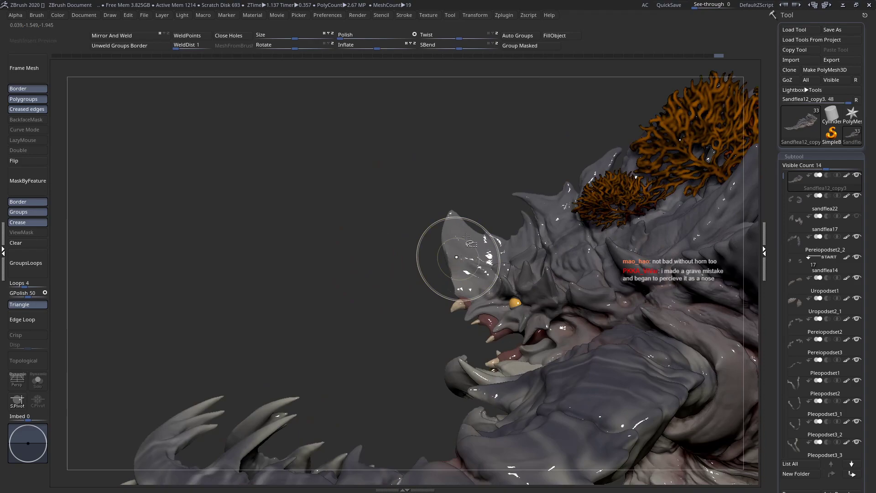
right_click_drag(413, 234, 485, 260, "ctrl")
mouse_move(485, 259)
left_mouse_down()
mouse_move(547, 256)
mouse_move(481, 274)
mouse_move(468, 258)
mouse_move(470, 240)
left_mouse_up()
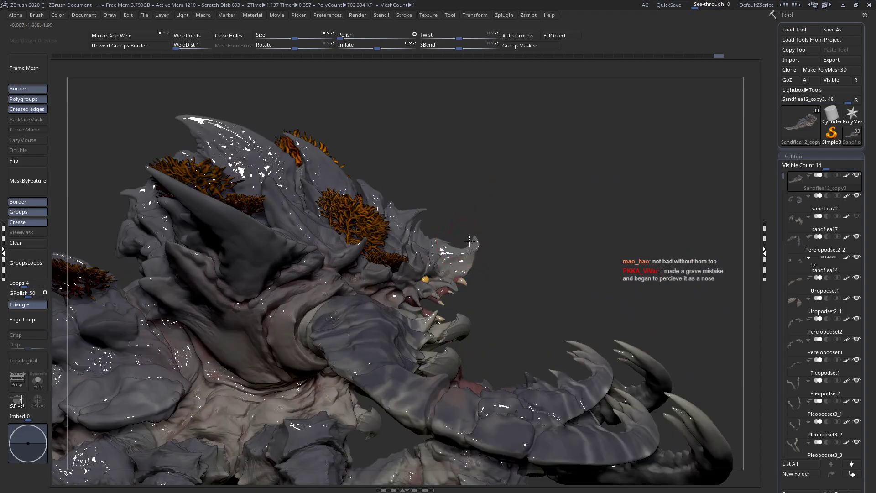
- Try making the short horn's tip more upright, judging the head from the front and side
mouse_move(460, 234)
right_mouse_down("ctrl")
mouse_move(461, 214)
mouse_move(380, 274)
mouse_move(371, 267)
mouse_move(379, 320)
right_mouse_up("ctrl")
right_click_drag(457, 251, 470, 253)
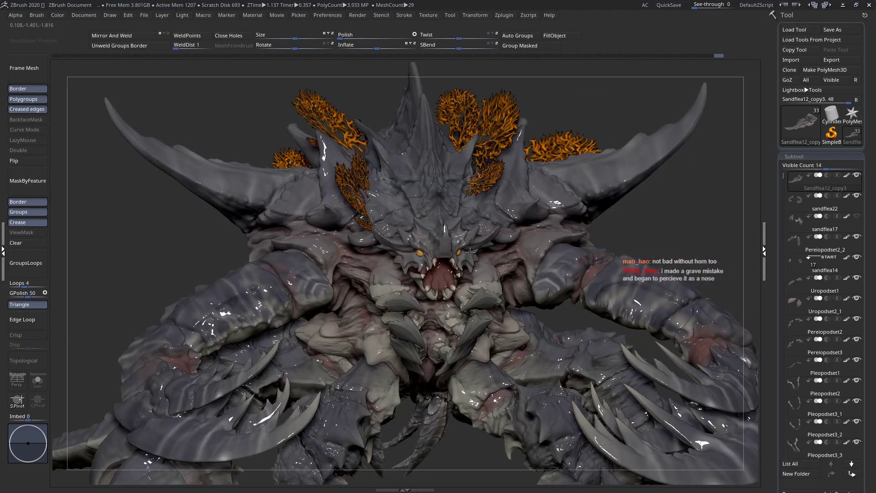
left_click_drag(470, 253, 444, 241)
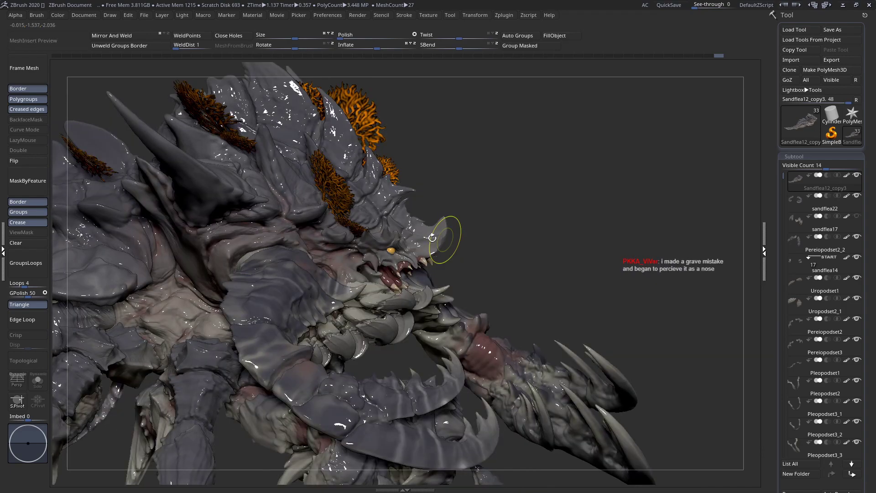
left_click_drag(436, 208, 432, 227)
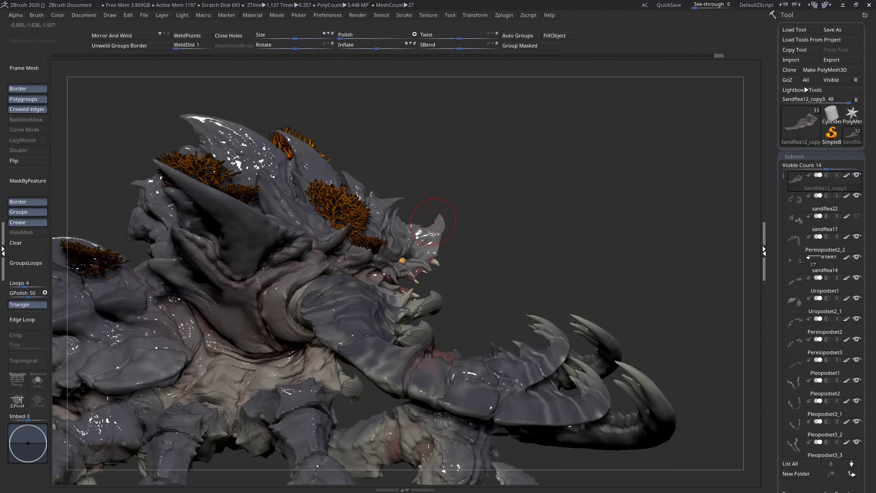
- Undo the recent Move strokes that shaped the short horn on the snout
right_click_drag(432, 227, 442, 274, "ctrl")
key("ctrl+z")
key("ctrl+z")
key("ctrl+z")
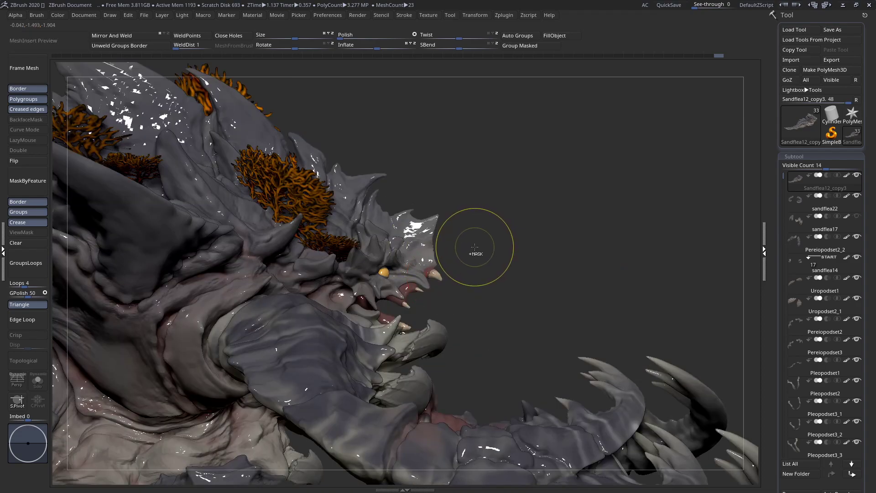
- Undo two more horn edits and touch up the blunt snout tip above the teeth with a small Move brush
key("ctrl+z")
key("ctrl+z")
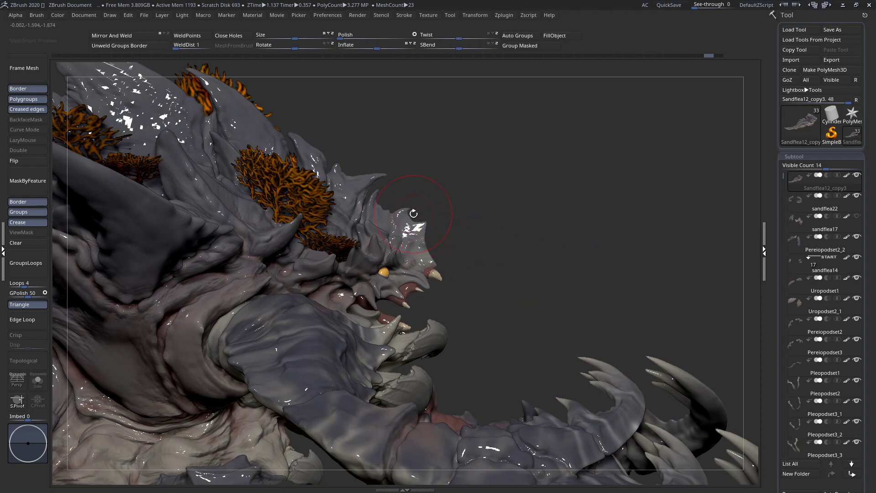
mouse_move(417, 189)
left_mouse_down("ctrl+shift")
mouse_move(408, 215)
mouse_move(423, 260)
mouse_move(468, 292)
mouse_move(585, 311)
mouse_move(507, 306)
left_mouse_up("ctrl+shift")
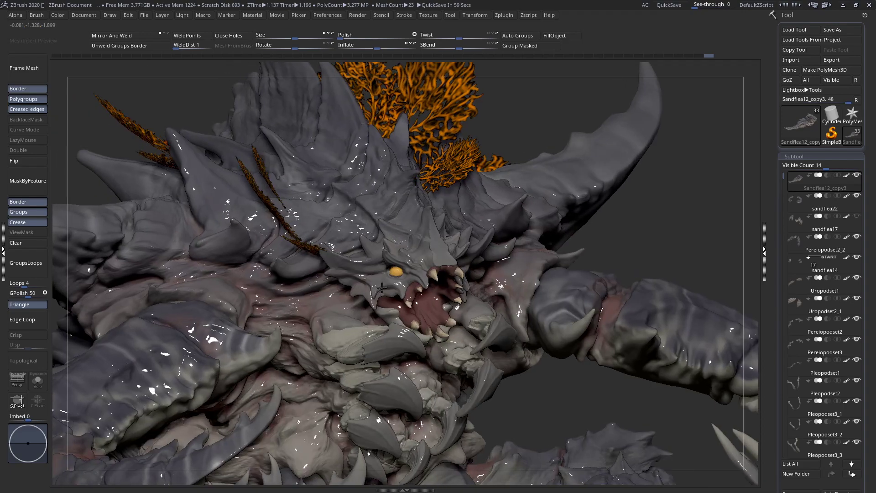
right_click_drag(382, 288, 338, 283)
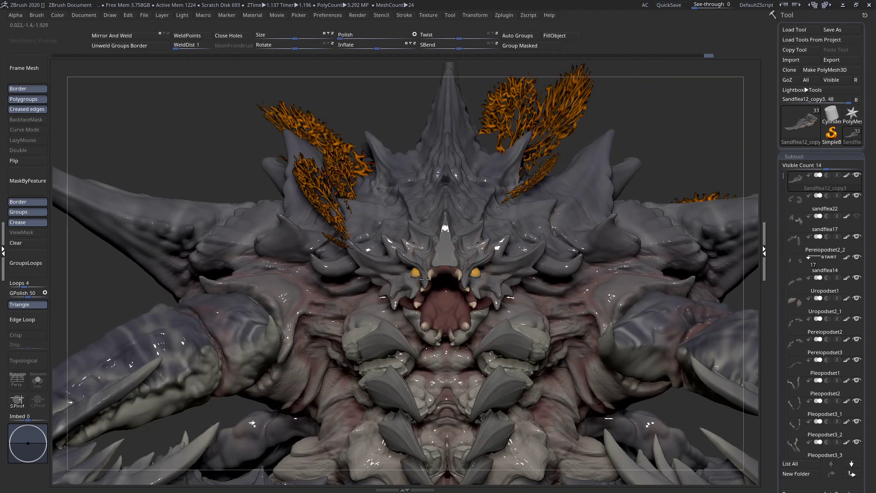
right_click_drag(425, 278, 434, 322)
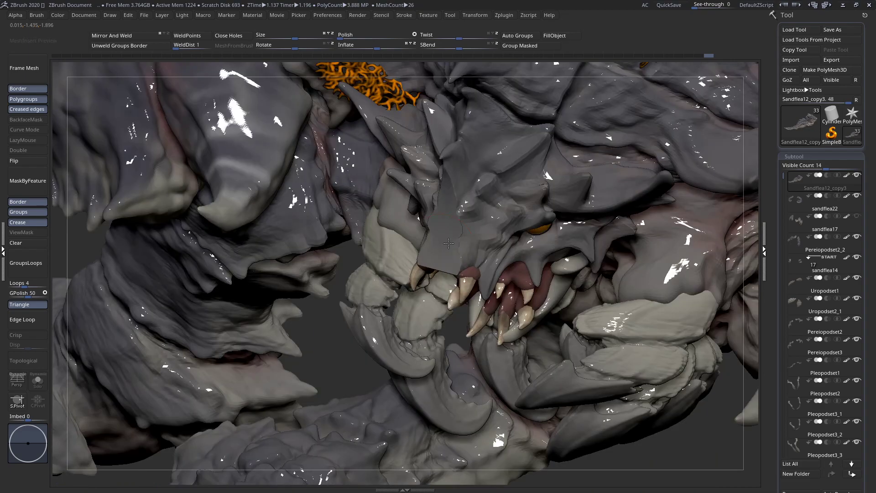
key("space")
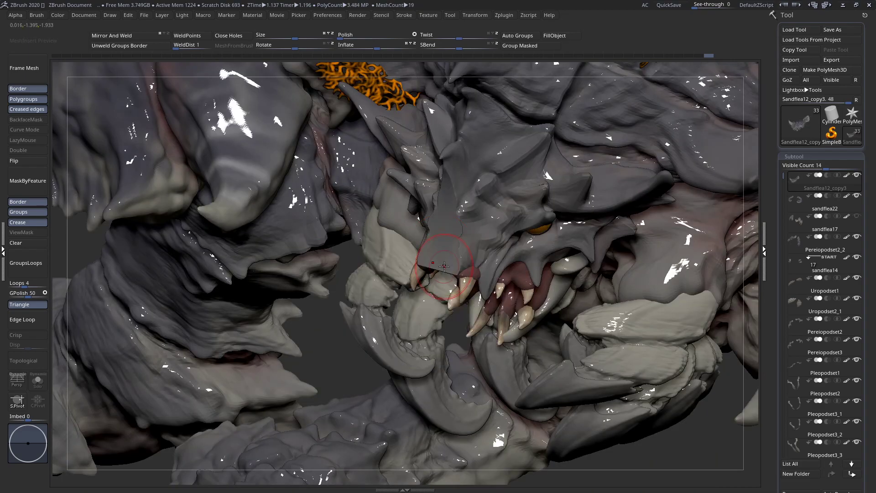
left_click_drag(475, 270, 439, 268, "ctrl+shift")
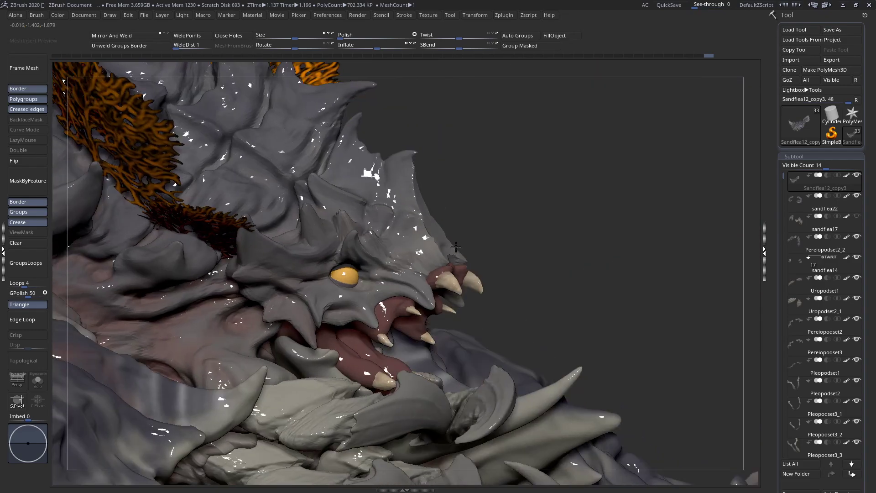
key("space")
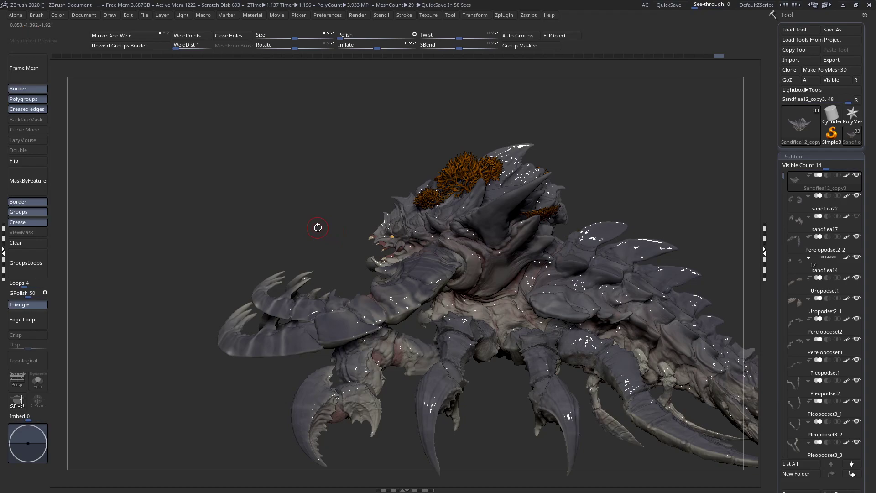
- Examine the hornless head and the claw arms against the whole creature from three-quarter, front and close-up views
left_click_drag(338, 242, 378, 273)
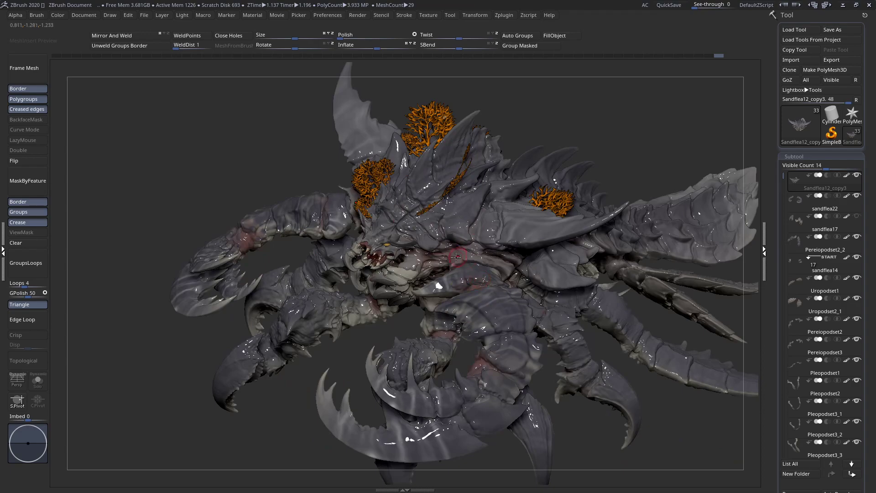
left_click_drag(446, 258, 573, 255)
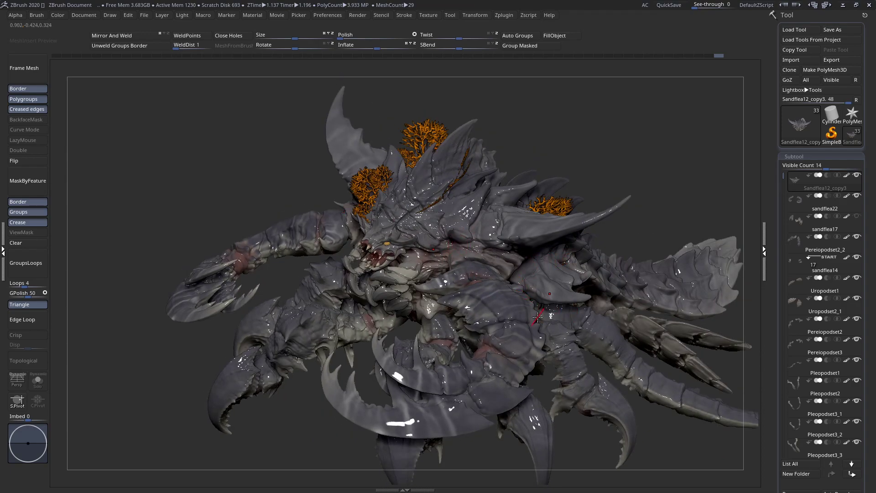
mouse_move(465, 260)
right_mouse_down()
mouse_move(422, 233)
mouse_move(388, 227)
mouse_move(403, 228)
mouse_move(377, 244)
mouse_move(408, 244)
mouse_move(407, 230)
mouse_move(473, 259)
right_mouse_up()
right_click_drag(416, 244, 309, 195)
mouse_move(386, 238)
right_mouse_down("ctrl")
mouse_move(383, 208)
mouse_move(351, 219)
mouse_move(400, 223)
mouse_move(361, 228)
mouse_move(390, 233)
right_mouse_up("ctrl")
right_click_drag(365, 176, 413, 223, "ctrl")
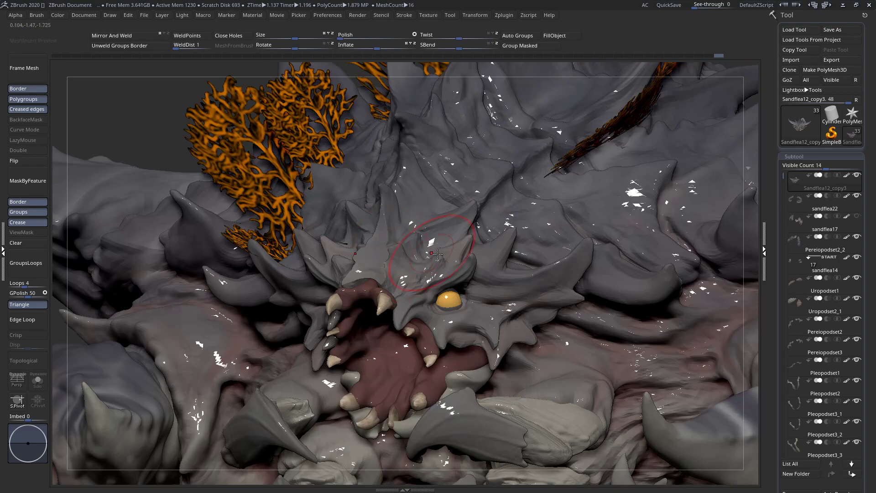
right_click_drag(437, 254, 421, 226, "shift")
right_click_drag(296, 205, 319, 273, "alt")
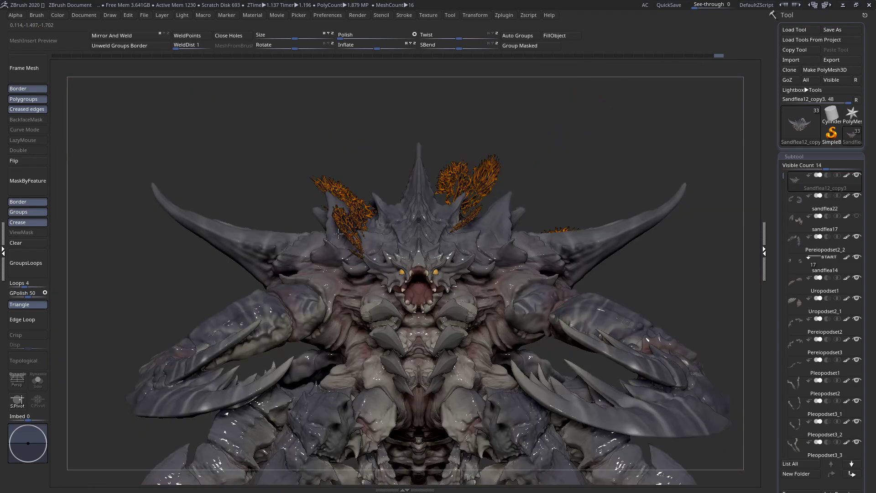
mouse_move(570, 269)
right_mouse_down()
mouse_move(449, 269)
mouse_move(450, 238)
mouse_move(434, 247)
mouse_move(479, 249)
mouse_move(433, 267)
mouse_move(484, 266)
mouse_move(489, 253)
mouse_move(513, 250)
right_mouse_up()
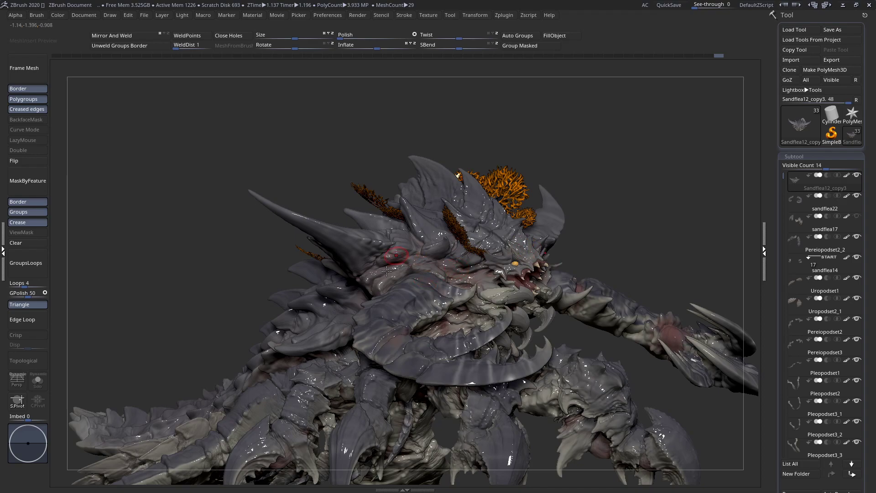
right_click_drag(421, 275, 406, 275)
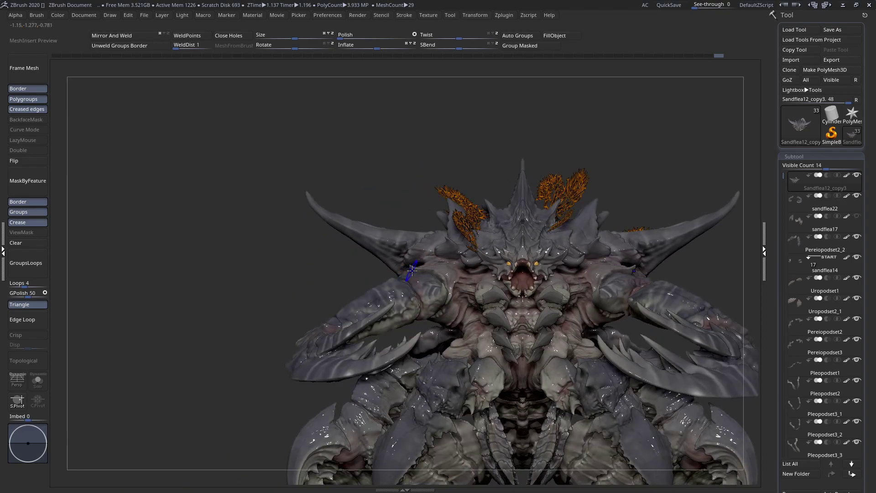
- Enlarge the Move brush to cover the shoulder area where the front claw arm meets the body
right_click(437, 235)
left_click_drag(437, 235, 442, 236)
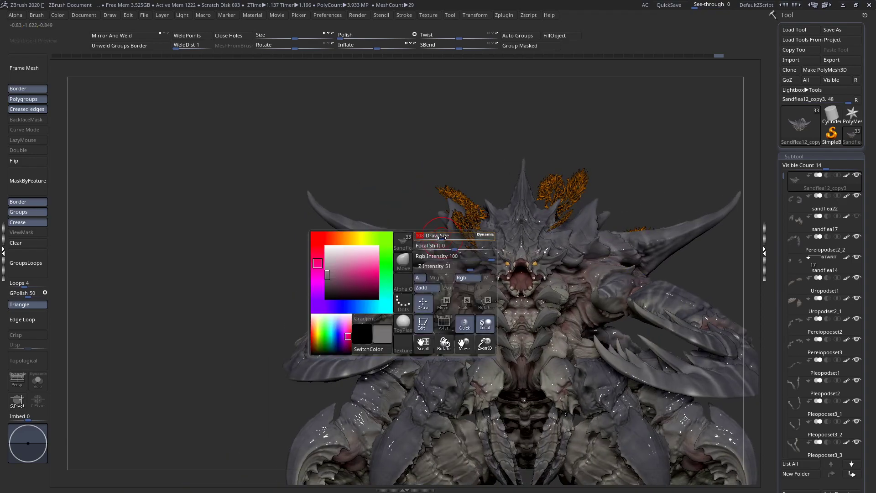
mouse_move(431, 264)
right_mouse_down()
mouse_move(435, 310)
mouse_move(429, 300)
right_mouse_up()
right_click_drag(399, 260, 400, 240, "shift")
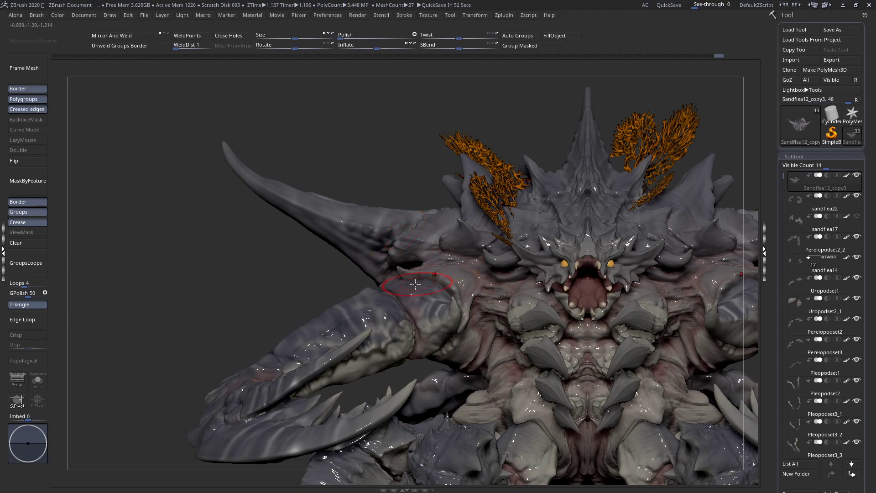
key("space")
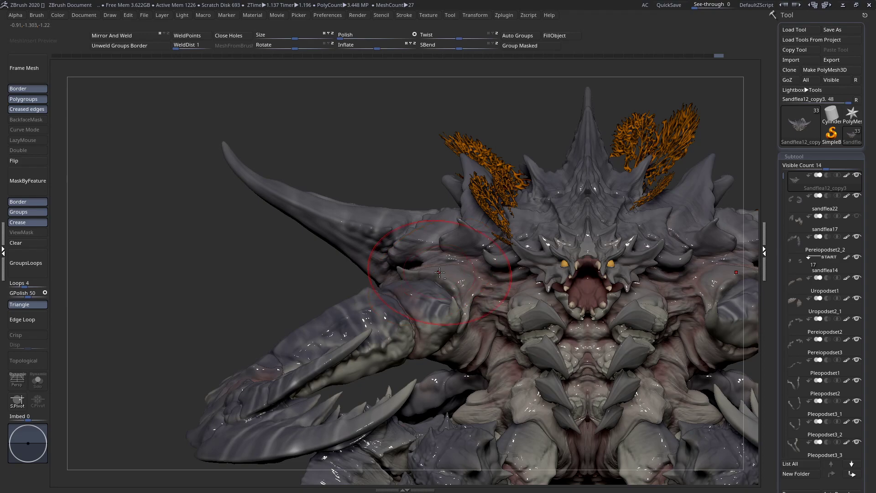
right_click_drag(369, 265, 383, 252, "ctrl")
key("space")
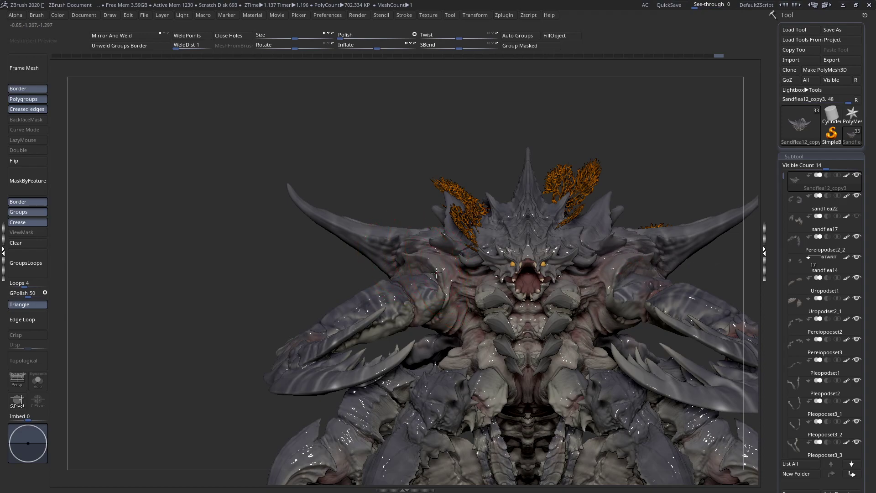
- Select the front claw arms (sandflea22) and adjust their height and angle with Transpose lines, undoing one rotation before retrying it
left_click(417, 292, "alt")
key("w")
left_click_drag(389, 297, 389, 207, "shift")
left_click_drag(391, 252, 390, 242)
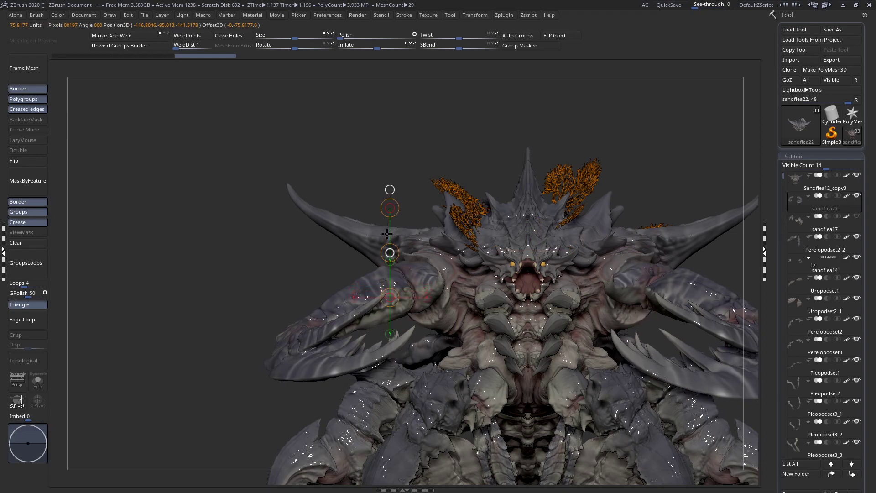
left_click_drag(387, 239, 389, 243)
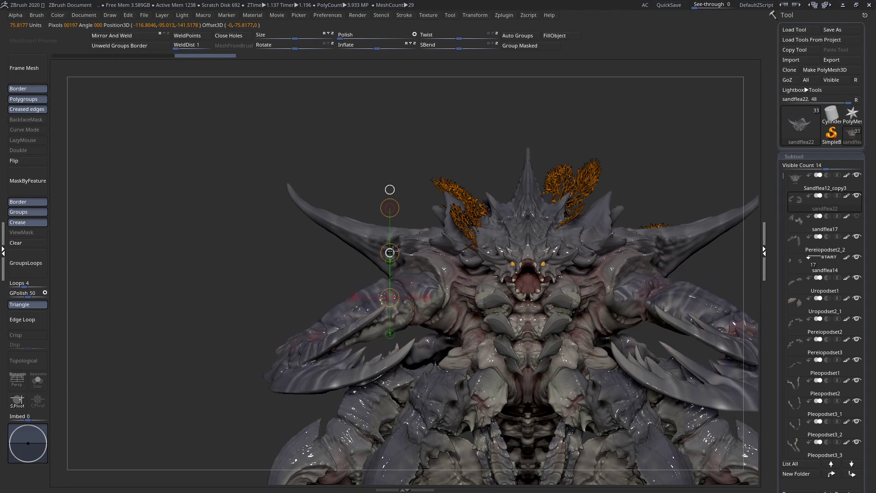
mouse_move(290, 350)
left_mouse_down()
mouse_move(442, 172)
mouse_move(401, 167)
left_mouse_up()
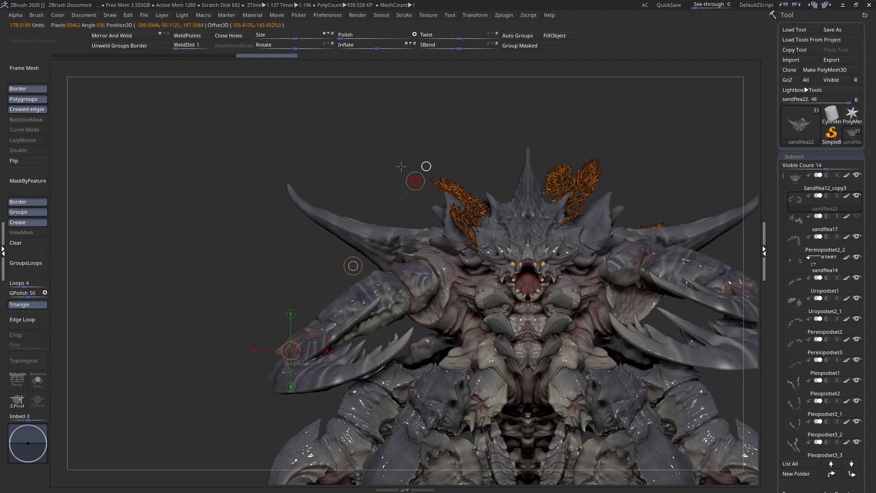
key("ctrl+z")
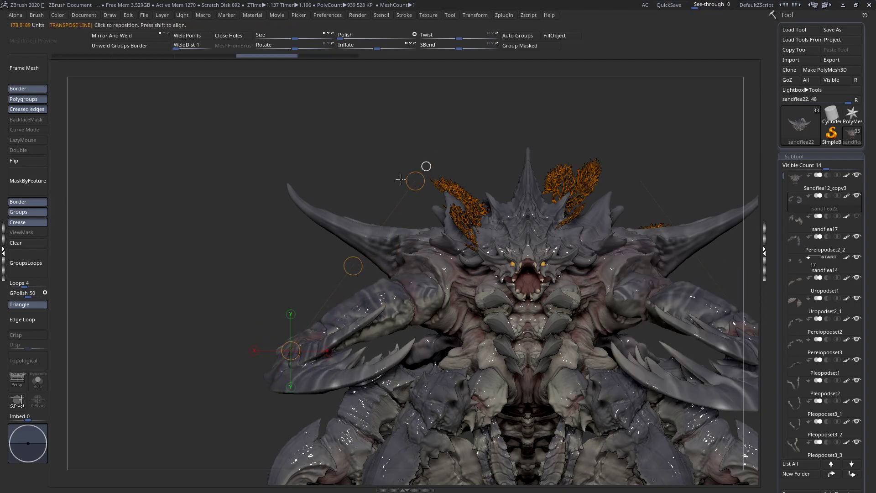
left_click_drag(416, 181, 405, 169)
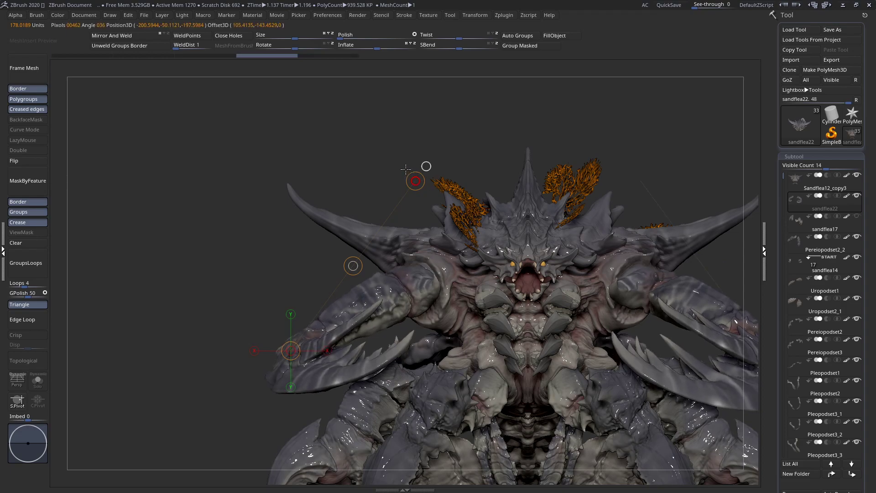
- Reshape the upper claw arm near the shoulder with large Move brush strokes from a three-quarter front view
key("q")
mouse_move(365, 214)
left_mouse_down("alt")
mouse_move(360, 203)
mouse_move(373, 211)
left_mouse_up("alt")
mouse_move(438, 259)
right_mouse_down()
mouse_move(471, 261)
mouse_move(454, 281)
mouse_move(421, 285)
right_mouse_up()
mouse_move(622, 311)
right_mouse_down("ctrl")
mouse_move(680, 295)
mouse_move(541, 268)
mouse_move(555, 261)
right_mouse_up("ctrl")
key("space")
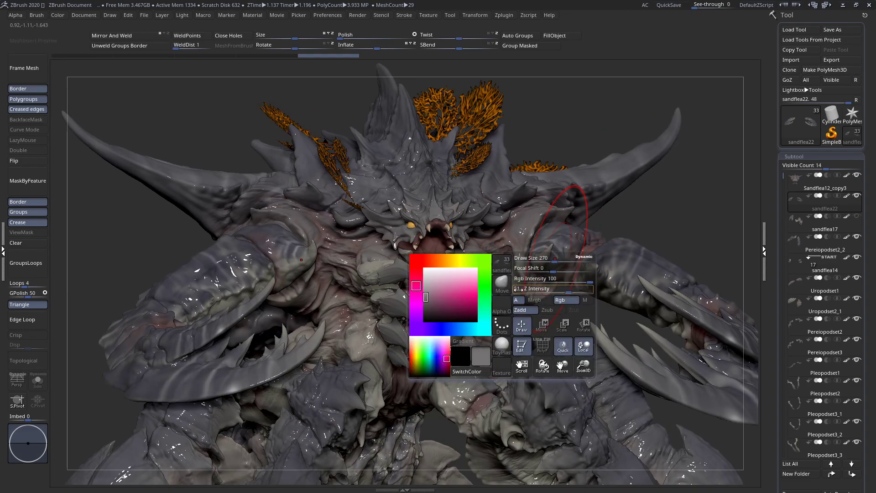
left_click(507, 284)
key("space")
mouse_move(553, 273)
left_mouse_down()
mouse_move(560, 275)
mouse_move(552, 316)
left_mouse_up()
left_click_drag(556, 233, 561, 194)
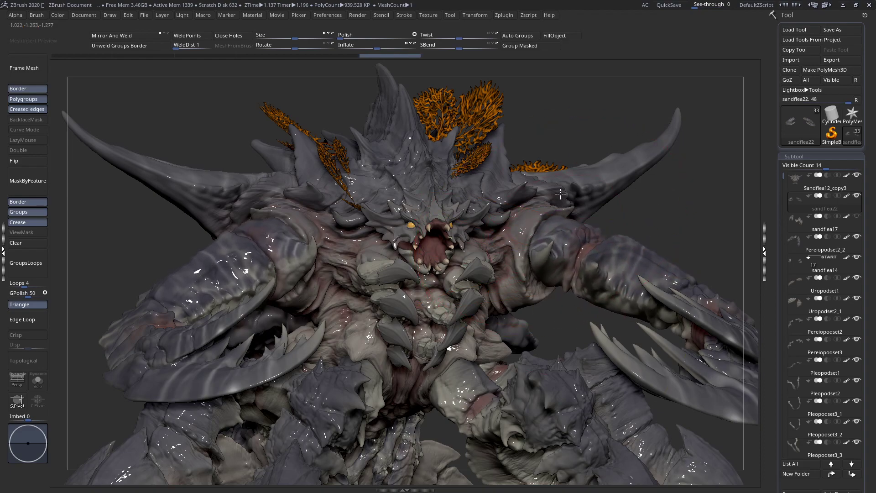
- Undo the last Move stroke on the shoulder, resize the brush and rework the top of the upper arm
key("space")
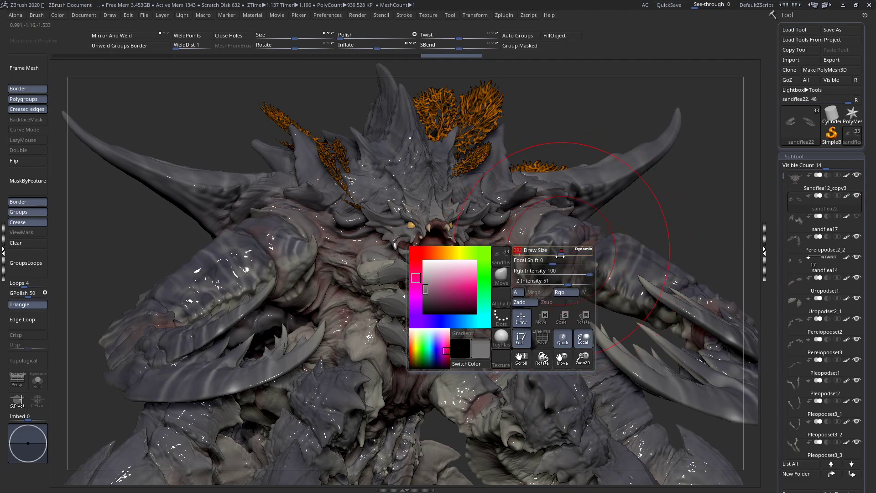
mouse_move(556, 287)
left_mouse_down()
mouse_move(547, 309)
mouse_move(542, 296)
left_mouse_up()
key("ctrl+z")
key("space")
left_click_drag(550, 227, 560, 234)
left_click(553, 232, "shift")
- Adjust the spread of the front claw arms from above using horizontal Transpose lines starting at the shoulder
right_click_drag(554, 232, 450, 208, "shift")
mouse_move(420, 258)
right_mouse_down()
mouse_move(402, 270)
mouse_move(377, 235)
mouse_move(407, 265)
mouse_move(403, 273)
mouse_move(379, 240)
mouse_move(437, 247)
mouse_move(431, 274)
mouse_move(441, 292)
mouse_move(440, 284)
mouse_move(490, 312)
mouse_move(479, 314)
right_mouse_up()
key("w")
mouse_move(420, 224)
left_mouse_down()
mouse_move(603, 223)
mouse_move(612, 189)
left_mouse_up()
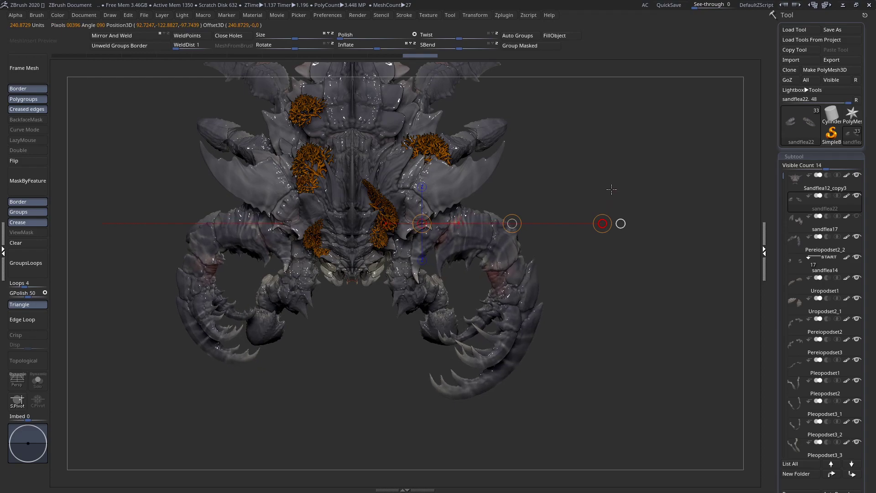
right_click_drag(423, 255, 424, 285)
key("q")
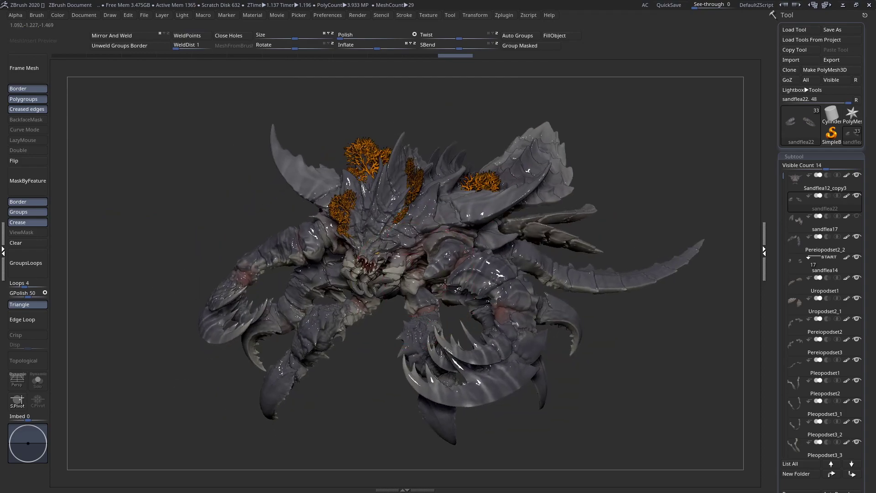
left_click_drag(438, 233, 619, 233, "shift")
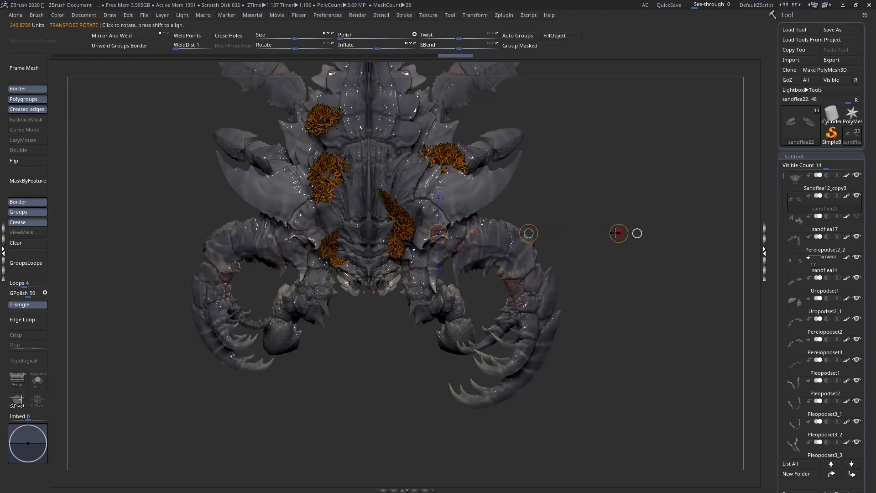
key("q")
- Nudge the top contour of the claw arm beside the shoulder with a resized Move brush from the front
right_click_drag(424, 215, 422, 136)
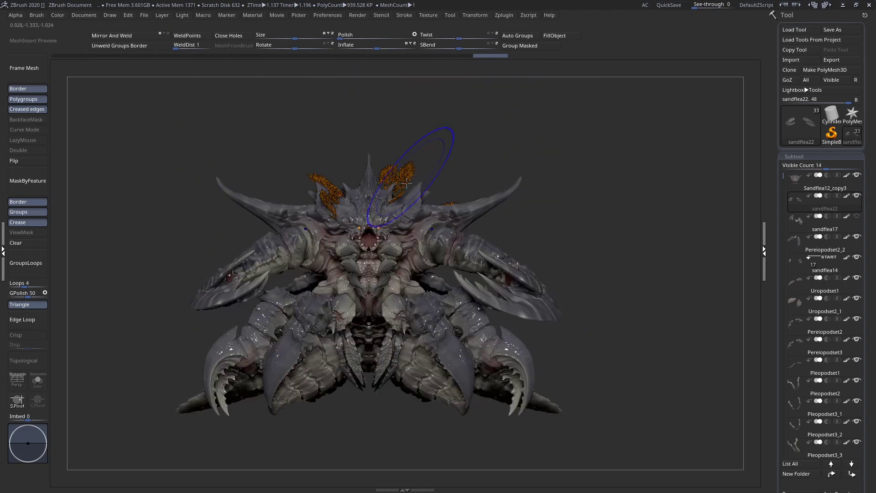
right_click_drag(390, 230, 344, 275)
mouse_move(411, 256)
right_mouse_down()
mouse_move(357, 256)
mouse_move(417, 265)
mouse_move(393, 256)
mouse_move(490, 233)
mouse_move(576, 262)
right_mouse_up()
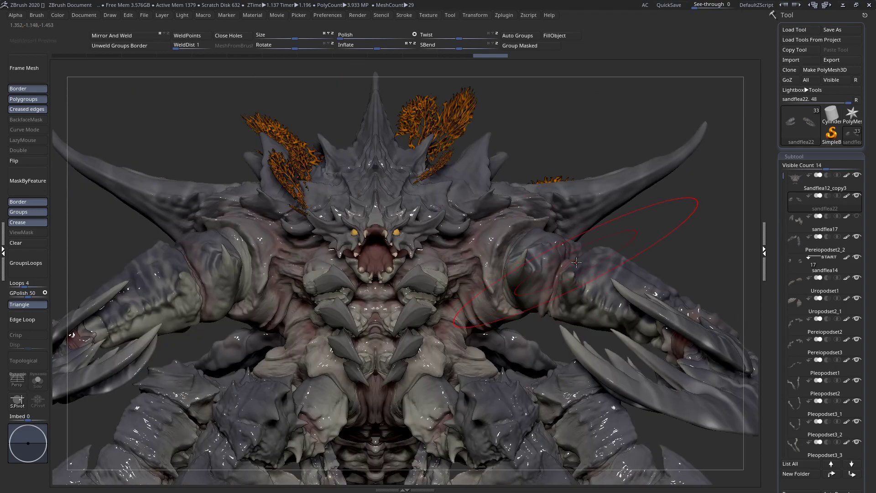
key("space")
left_click_drag(615, 245, 604, 245)
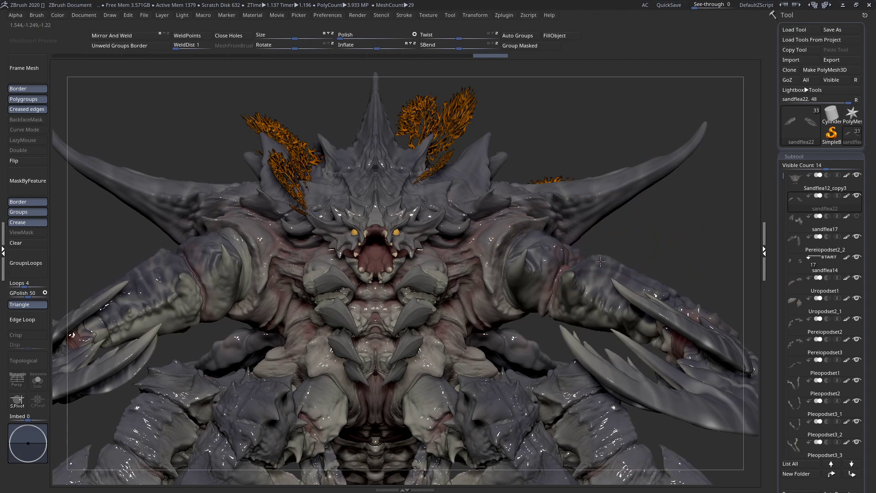
left_click_drag(600, 261, 601, 269)
- Examine the adjusted claw arms against the full silhouette from the front and side
right_click_drag(599, 270, 429, 259, "ctrl")
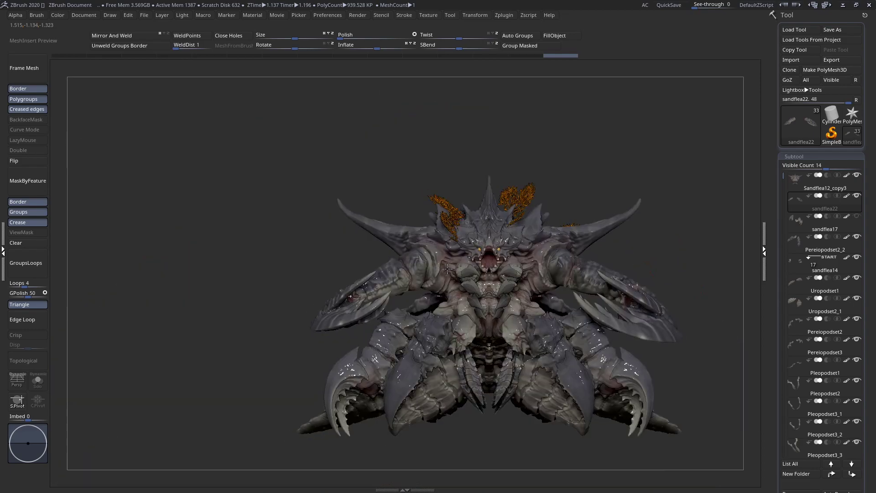
scroll(424, 253, "up", 5)
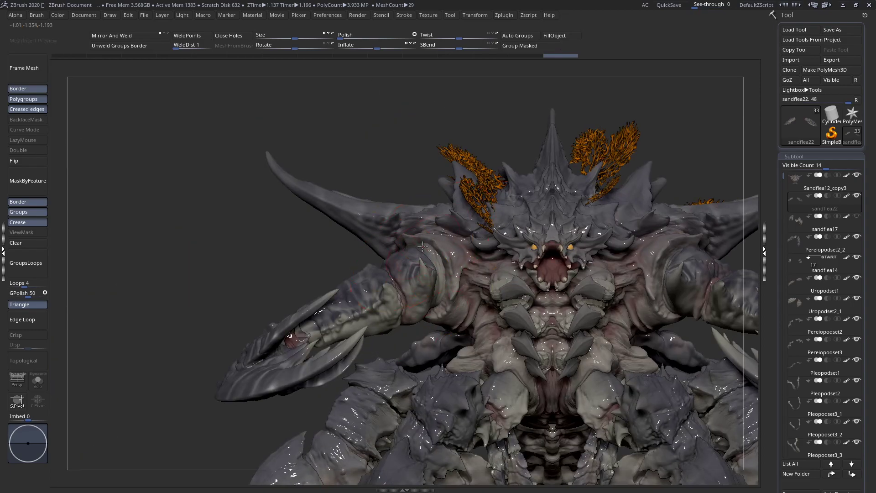
mouse_move(421, 251)
right_mouse_down("ctrl")
mouse_move(406, 267)
mouse_move(448, 303)
mouse_move(542, 266)
right_mouse_up("ctrl")
right_click_drag(491, 242, 347, 319, "ctrl")
right_click_drag(514, 302, 600, 307, "alt")
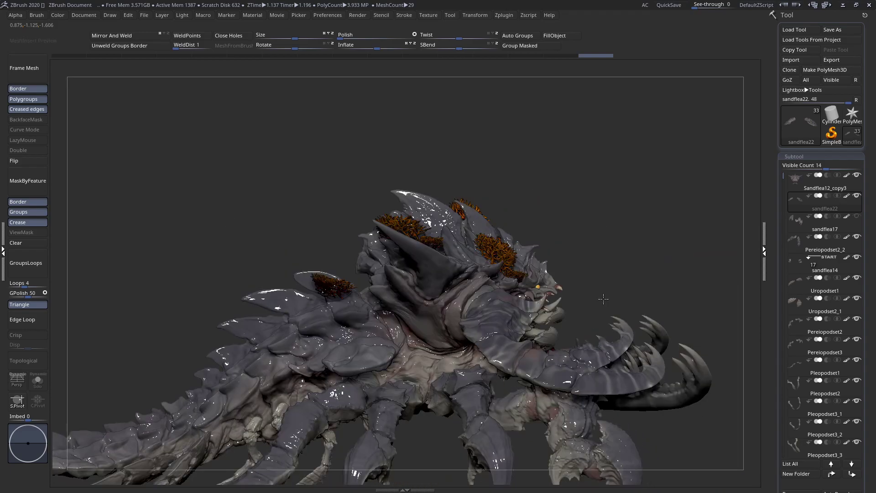
right_click_drag(492, 265, 523, 347)
right_click_drag(507, 307, 529, 339, "ctrl")
left_click_drag(529, 345, 529, 344, "ctrl")
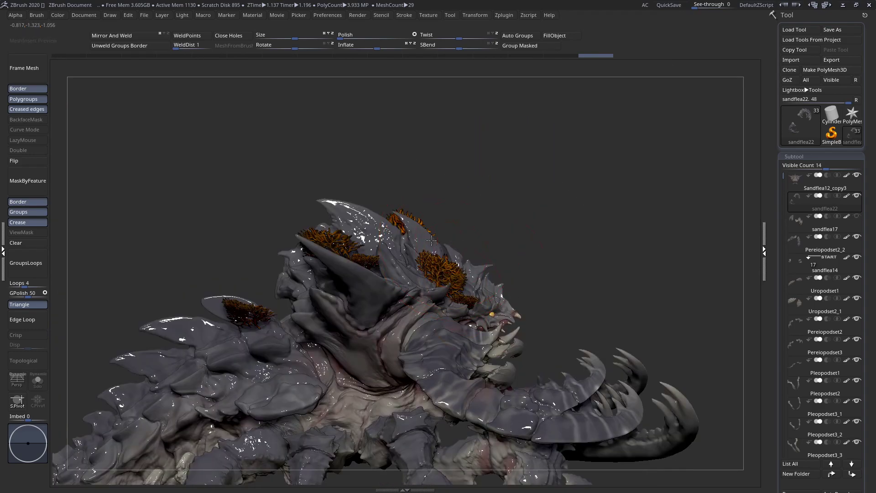
- Select the creature's main body subtool and nudge the crest above the head with a resized Move brush
left_click(431, 239, "alt")
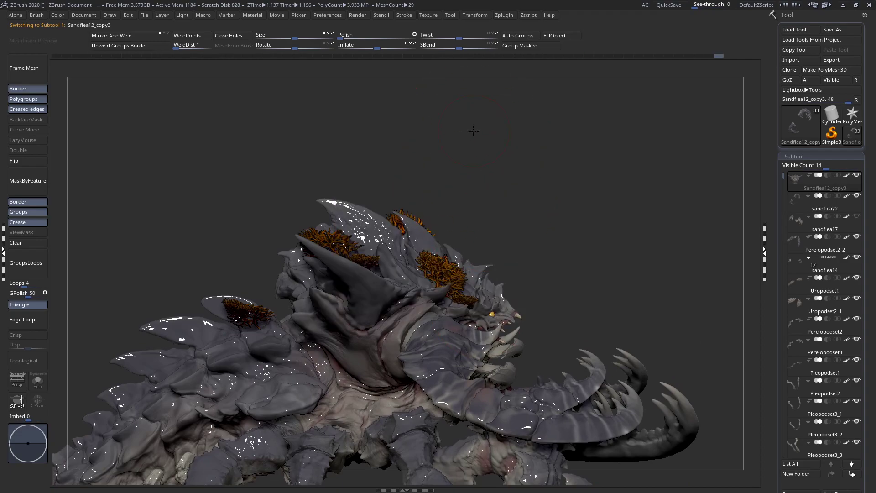
key("space")
left_click_drag(454, 246, 459, 241)
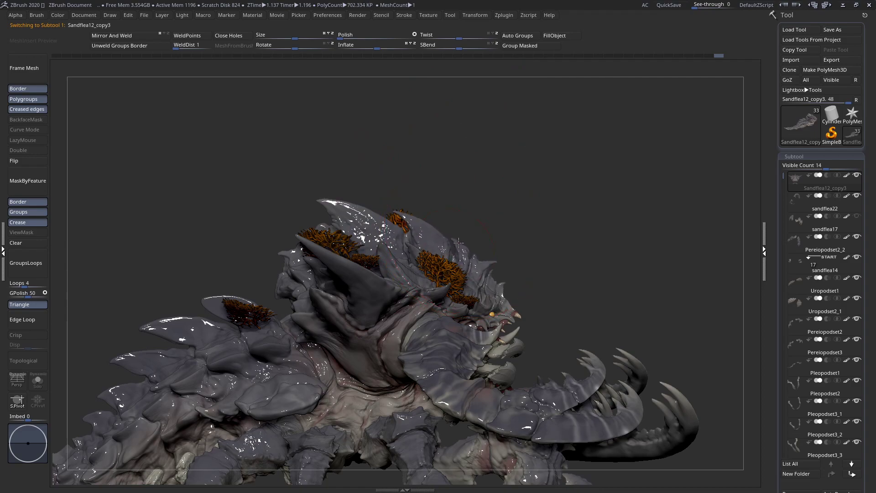
- Refine the spikes along the brow and top of the head in side profile, resizing the Move brush between strokes
mouse_move(459, 241)
right_mouse_down()
mouse_move(409, 257)
mouse_move(363, 252)
mouse_move(371, 253)
right_mouse_up()
key("space")
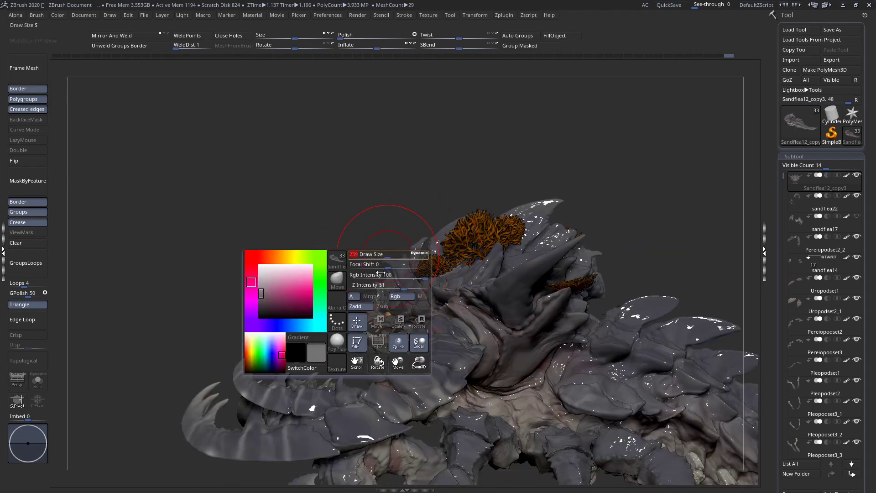
right_click_drag(402, 313, 395, 272, "ctrl")
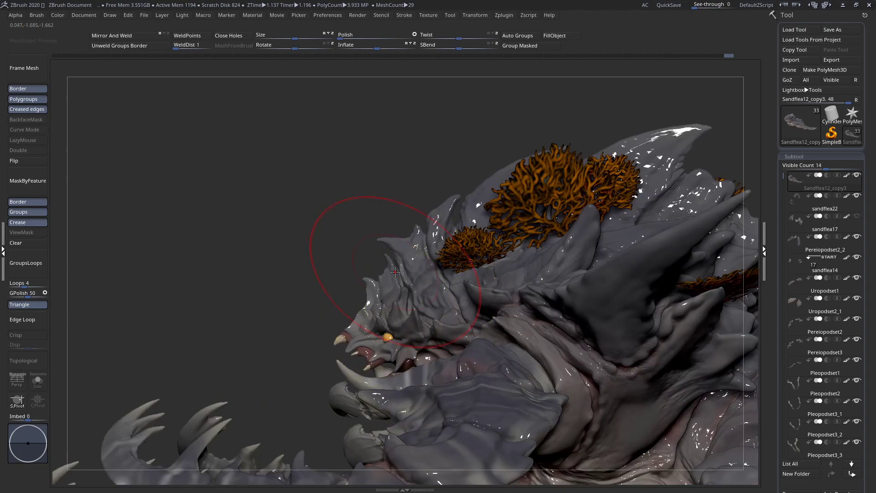
key("space")
left_click_drag(395, 271, 383, 272)
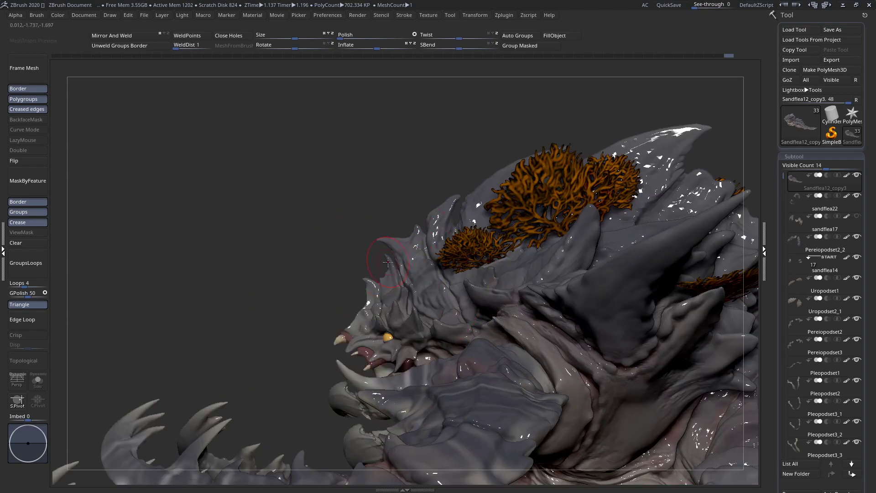
right_click_drag(386, 274, 370, 250, "ctrl")
key("space")
left_click_drag(370, 250, 400, 270)
- Pull the lower end of the shell plate behind the neck down over the arm joint
mouse_move(135, 144)
right_mouse_down("ctrl")
mouse_move(372, 273)
mouse_move(479, 284)
right_mouse_up("ctrl")
mouse_move(308, 292)
right_mouse_down("alt")
mouse_move(329, 248)
mouse_move(342, 248)
mouse_move(310, 258)
mouse_move(328, 269)
right_mouse_up("alt")
mouse_move(306, 236)
right_mouse_down("ctrl")
mouse_move(329, 258)
mouse_move(323, 265)
right_mouse_up("ctrl")
key("space")
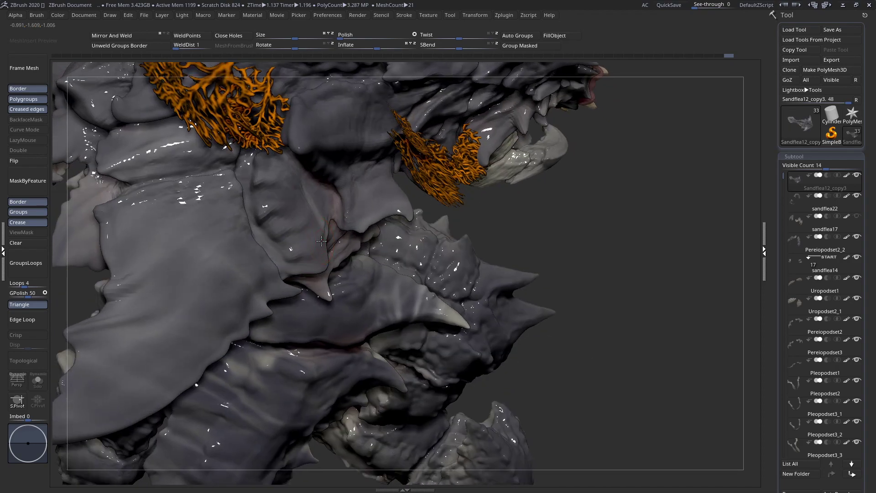
key("space")
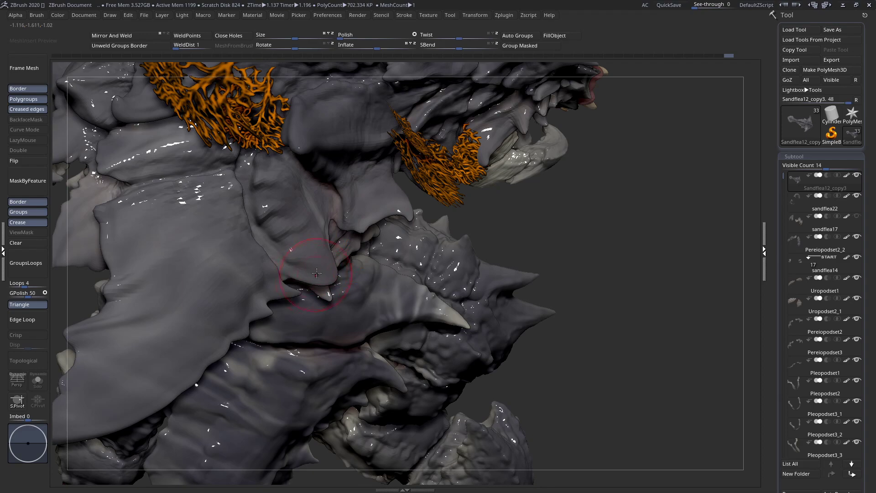
right_click_drag(329, 247, 338, 263)
key("space")
mouse_move(338, 262)
left_mouse_down()
mouse_move(355, 269)
mouse_move(358, 317)
mouse_move(360, 309)
left_mouse_up()
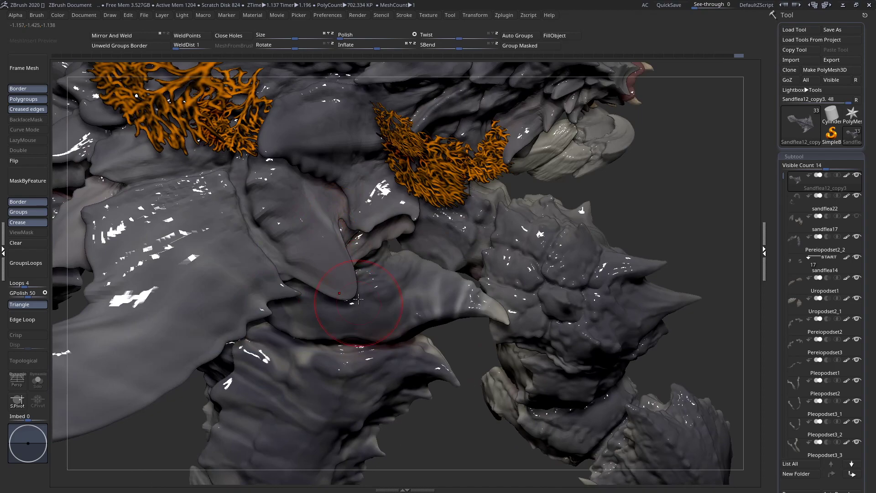
- Nudge the edge of the neighbouring shell plate in front of the arm joint with the Move brush
left_click_drag(416, 216, 431, 235)
mouse_move(366, 226)
left_mouse_down()
mouse_move(374, 251)
mouse_move(367, 223)
left_mouse_up()
key("space")
mouse_move(429, 217)
left_mouse_down()
mouse_move(440, 225)
mouse_move(433, 227)
left_mouse_up()
mouse_move(426, 198)
right_mouse_down()
mouse_move(424, 179)
mouse_move(372, 220)
mouse_move(347, 203)
mouse_move(349, 211)
mouse_move(355, 201)
right_mouse_up()
key("f")
left_click_drag(356, 202, 357, 197)
- Check the shoulder plates from the front and isolate the body subtool with Solo mode
right_click_drag(372, 220, 345, 258, "ctrl")
key("space")
mouse_move(383, 205)
right_mouse_down()
mouse_move(432, 229)
mouse_move(427, 211)
mouse_move(395, 211)
right_mouse_up()
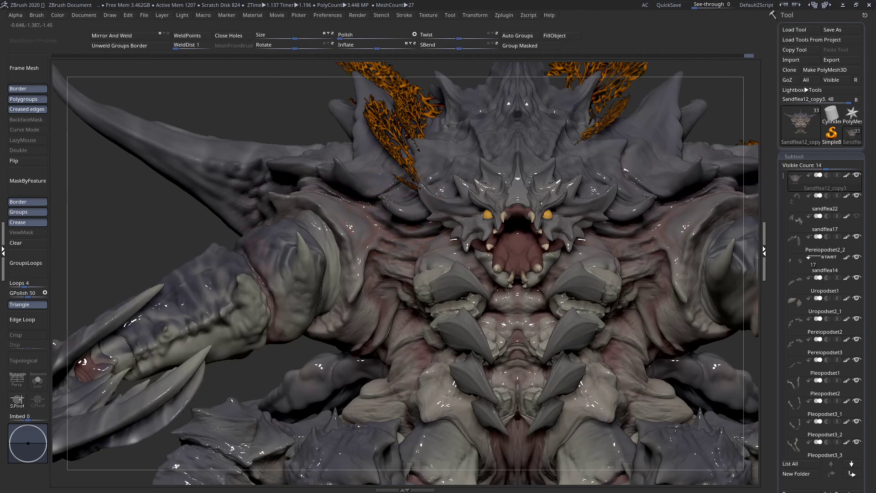
right_click_drag(363, 198, 309, 184, "ctrl")
right_click_drag(362, 186, 87, 340)
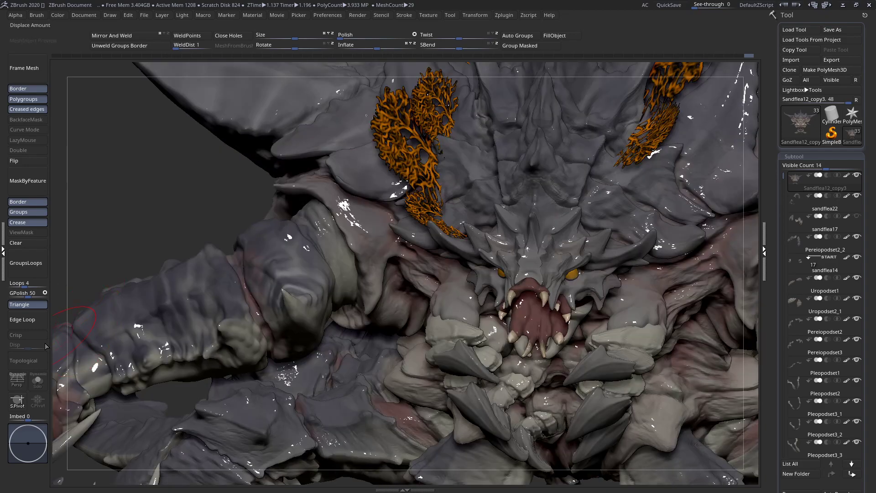
left_click(38, 381)
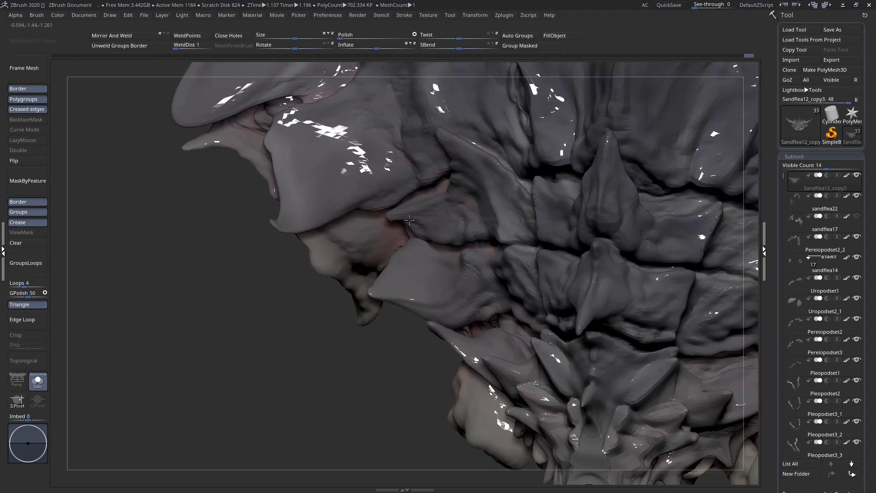
- Pull the tip of the small plate wedged between the larger neck plates outward with a resized Move brush
key("space")
left_click_drag(395, 218, 401, 227)
right_click_drag(403, 227, 402, 233)
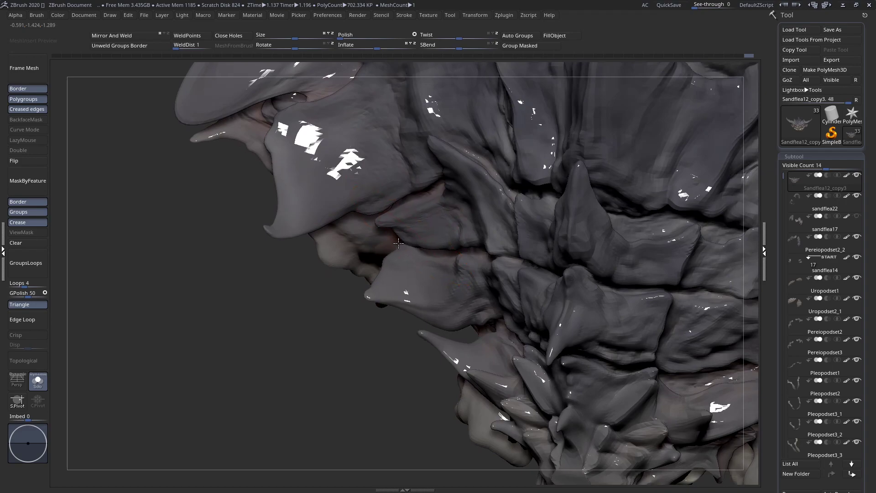
key("space")
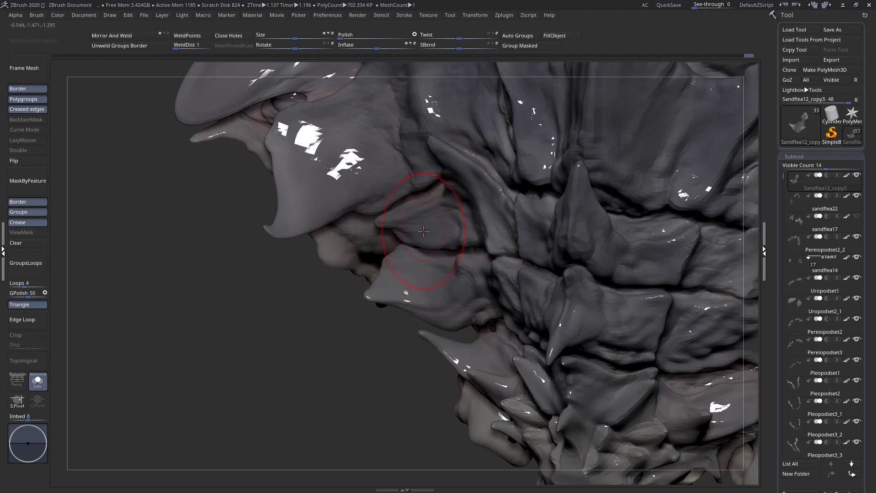
right_click_drag(411, 231, 425, 179)
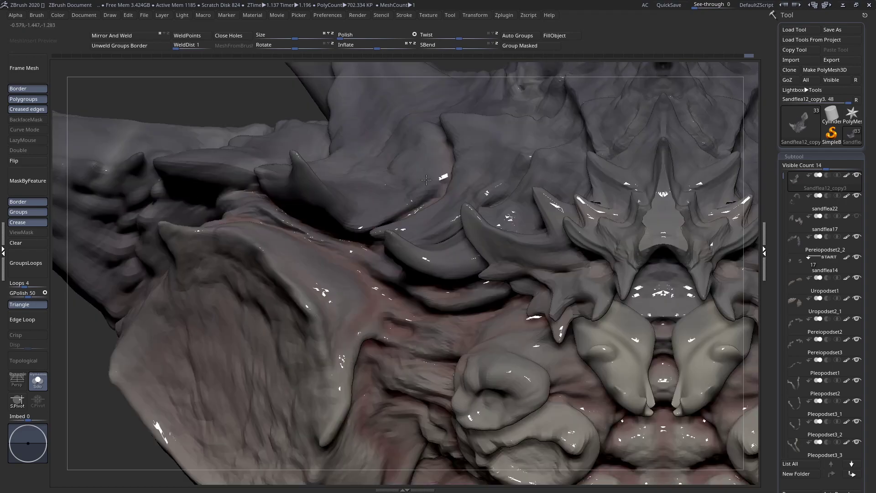
- Adjust the overlapping plates between the head and shoulder from the front and above with a resized Move brush
mouse_move(440, 220)
right_mouse_down("ctrl")
mouse_move(323, 170)
mouse_move(369, 191)
mouse_move(367, 302)
right_mouse_up("ctrl")
mouse_move(375, 251)
right_mouse_down("ctrl")
mouse_move(389, 301)
mouse_move(391, 274)
right_mouse_up("ctrl")
left_click_drag(392, 272, 355, 299)
key("space")
mouse_move(364, 230)
left_mouse_down()
mouse_move(489, 200)
mouse_move(445, 220)
mouse_move(427, 207)
left_mouse_up()
right_click_drag(427, 208, 433, 200)
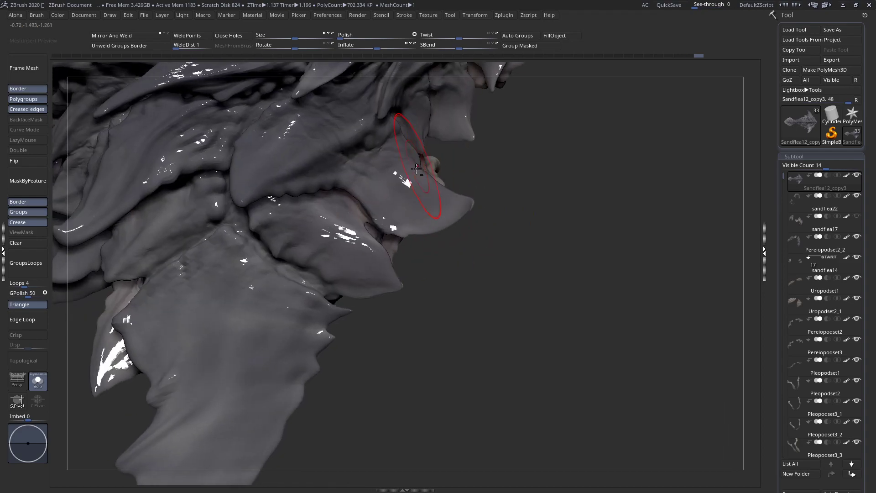
- Shape the side plate beside the open arm socket from below with the Move brush
right_click_drag(416, 167, 405, 208, "alt")
right_click_drag(397, 144, 411, 198)
mouse_move(412, 197)
left_mouse_down()
mouse_move(420, 176)
mouse_move(363, 182)
mouse_move(411, 172)
mouse_move(397, 182)
left_mouse_up()
key("space")
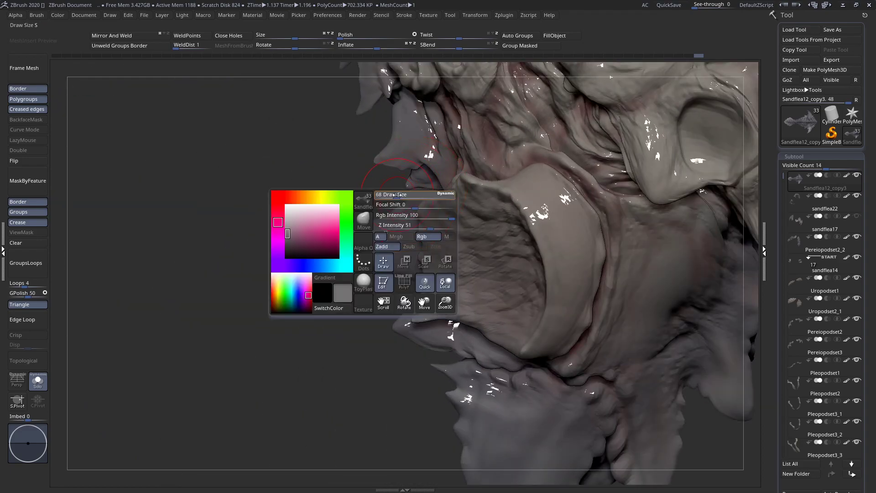
right_click_drag(400, 203, 378, 199)
left_click_drag(378, 201, 371, 220)
right_click_drag(371, 220, 360, 267)
- Draw the side plate beside the arm socket out into a longer, sharper point
key("space")
left_click_drag(394, 213, 386, 214)
right_click_drag(397, 197, 377, 194)
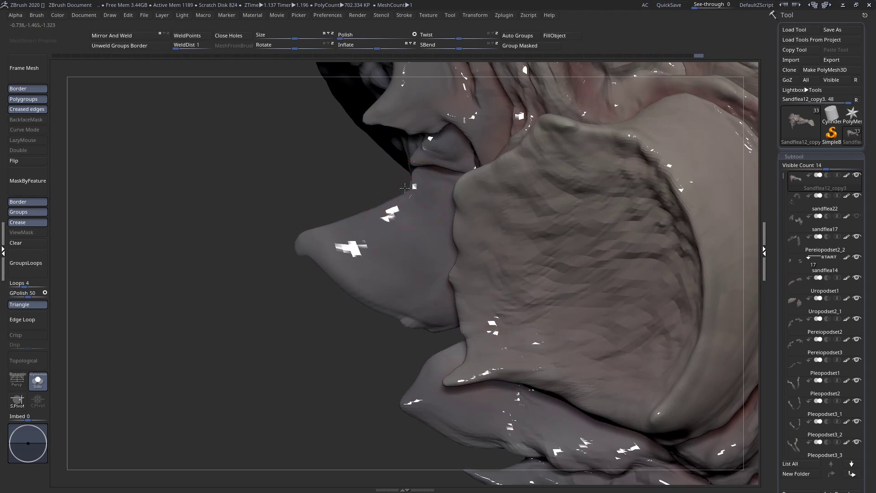
mouse_move(392, 194)
left_mouse_down()
mouse_move(303, 244)
mouse_move(244, 244)
mouse_move(302, 241)
left_mouse_up()
key("space")
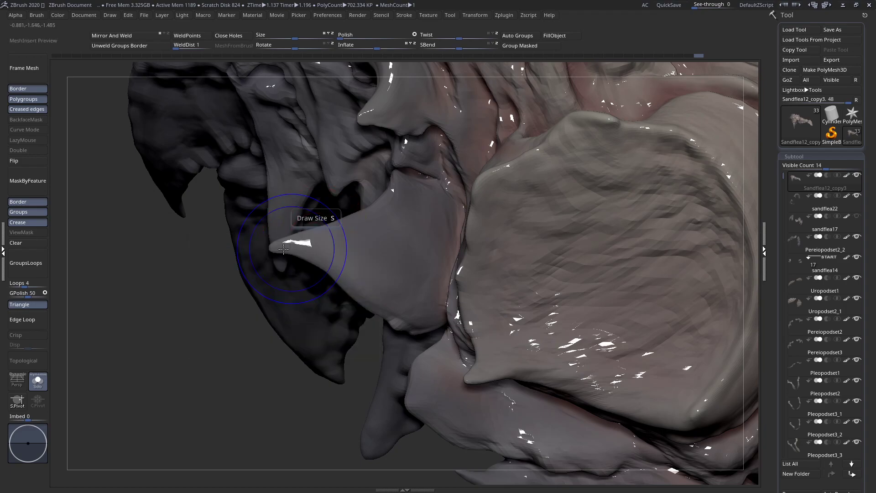
- Curve the tip of the lengthened side spike forward, working from above with a resized Move brush
right_click_drag(337, 240, 376, 179, "ctrl")
mouse_move(375, 178)
left_mouse_down()
mouse_move(405, 209)
mouse_move(398, 215)
mouse_move(418, 261)
mouse_move(377, 224)
mouse_move(407, 208)
left_mouse_up()
key("space")
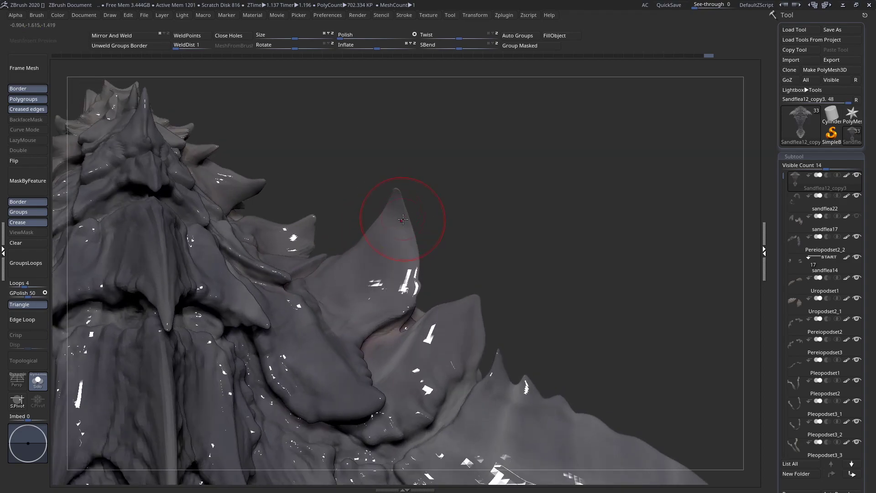
left_click_drag(394, 212, 401, 196)
key("space")
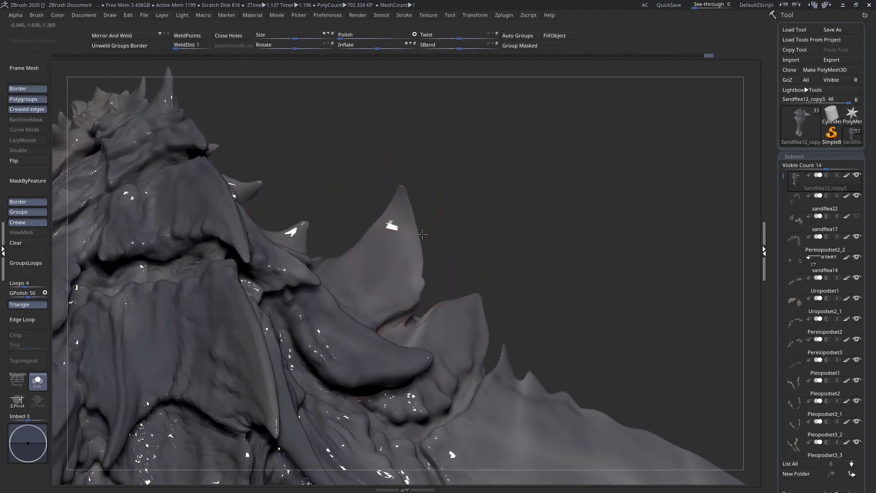
- Reshape the pointed tip of the next plate between the side spike and the large shoulder blade
left_click_drag(485, 291, 469, 280)
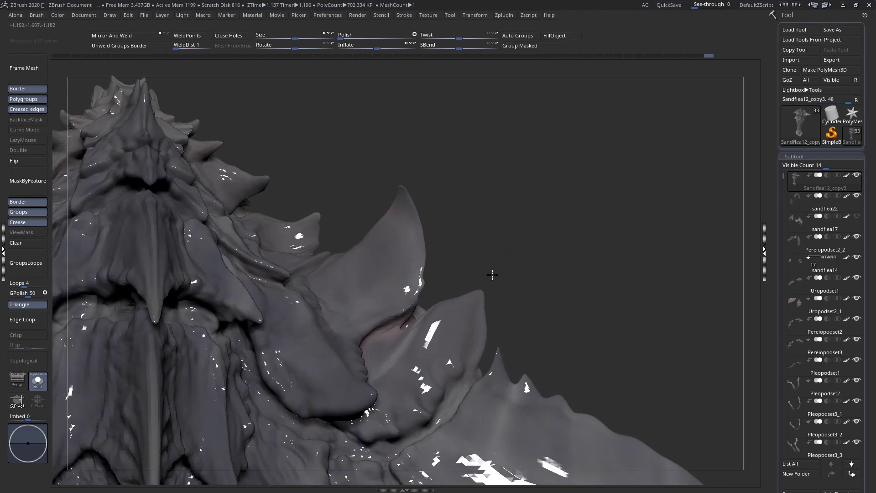
key("space")
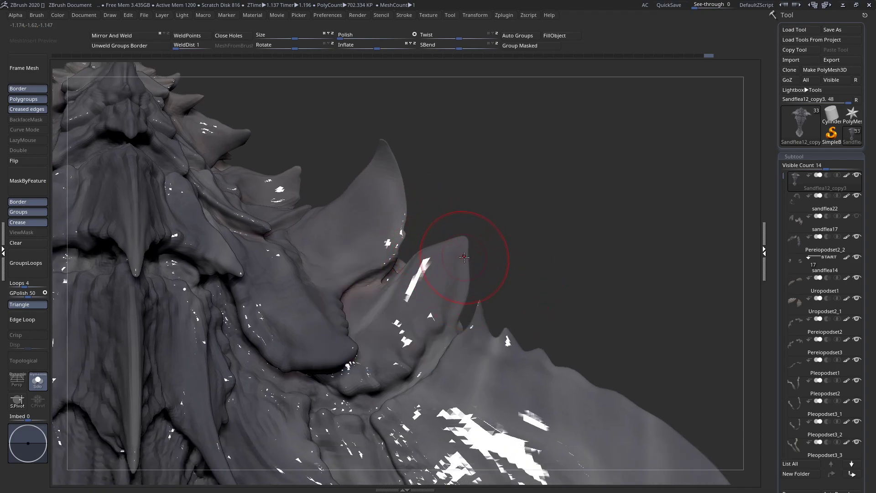
mouse_move(474, 235)
left_mouse_down()
mouse_move(504, 283)
mouse_move(481, 260)
left_mouse_up()
key("space")
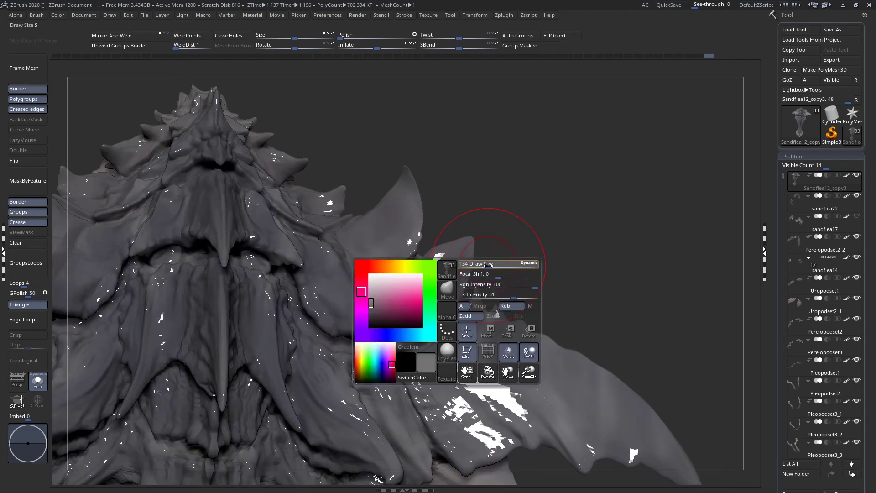
mouse_move(502, 306)
left_mouse_down()
mouse_move(509, 298)
mouse_move(529, 309)
left_mouse_up()
- Adjust the plates around the base of the large shoulder blade from behind and above
right_click_drag(396, 236, 380, 254, "ctrl")
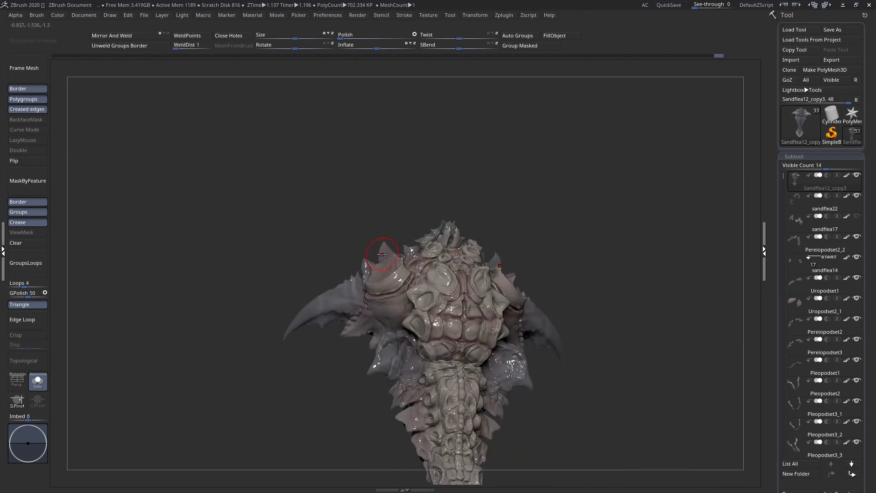
left_click_drag(380, 255, 368, 316)
right_click_drag(378, 272, 363, 301)
key("space")
mouse_move(372, 237)
right_mouse_down()
mouse_move(359, 276)
mouse_move(372, 259)
mouse_move(358, 245)
right_mouse_up()
right_click(357, 245)
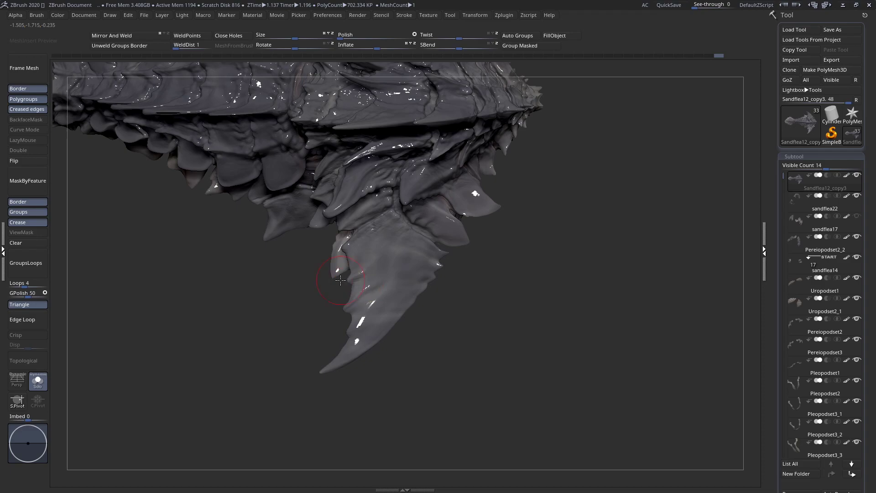
mouse_move(348, 247)
right_mouse_down()
mouse_move(337, 246)
mouse_move(341, 226)
mouse_move(342, 255)
mouse_move(316, 213)
mouse_move(388, 215)
mouse_move(381, 263)
mouse_move(371, 260)
mouse_move(385, 223)
right_mouse_up()
- Flatten the small bump on the upper edge of the large shoulder blade with a resized Move brush
key("space")
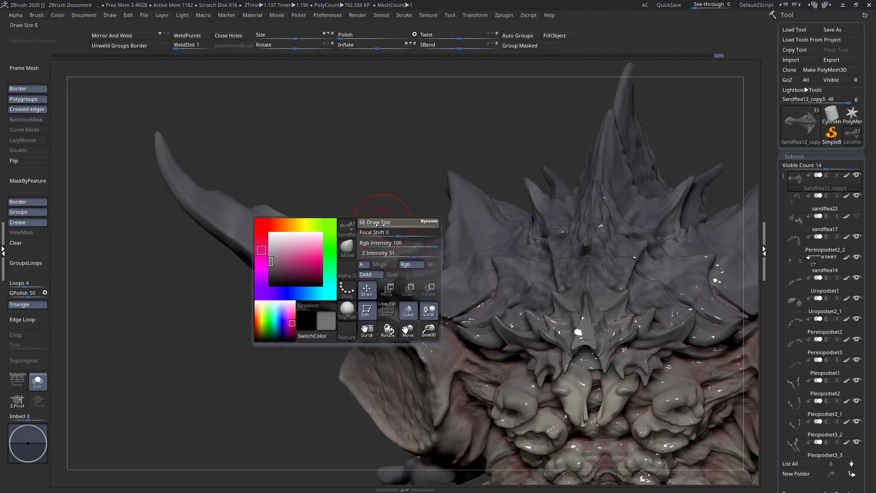
right_click_drag(376, 220, 377, 275)
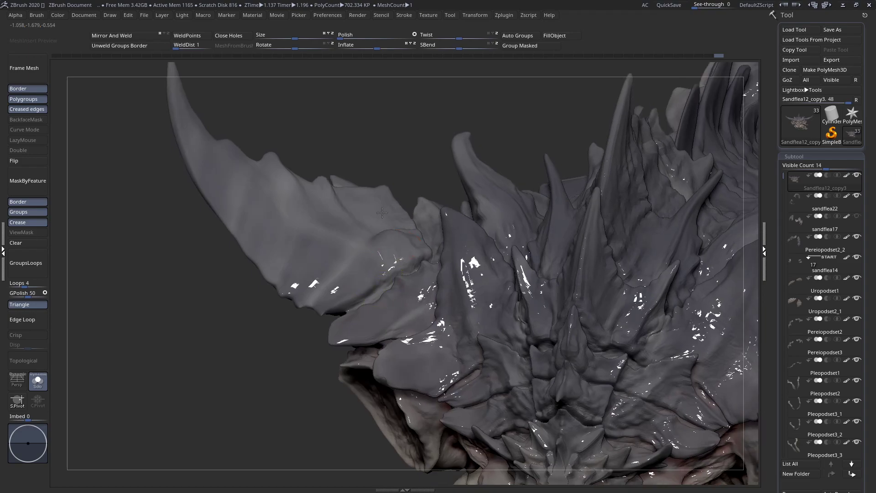
right_click_drag(352, 234, 346, 231)
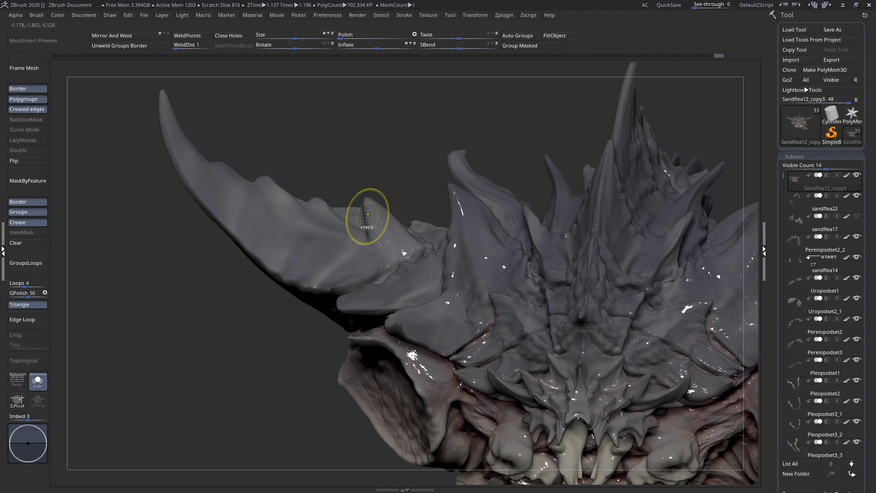
key("space")
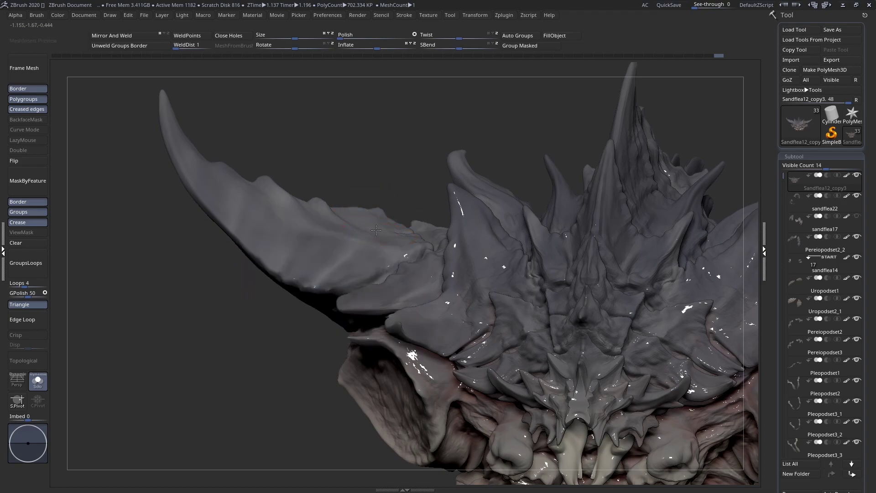
mouse_move(371, 238)
right_mouse_down()
mouse_move(352, 223)
mouse_move(368, 206)
right_mouse_up()
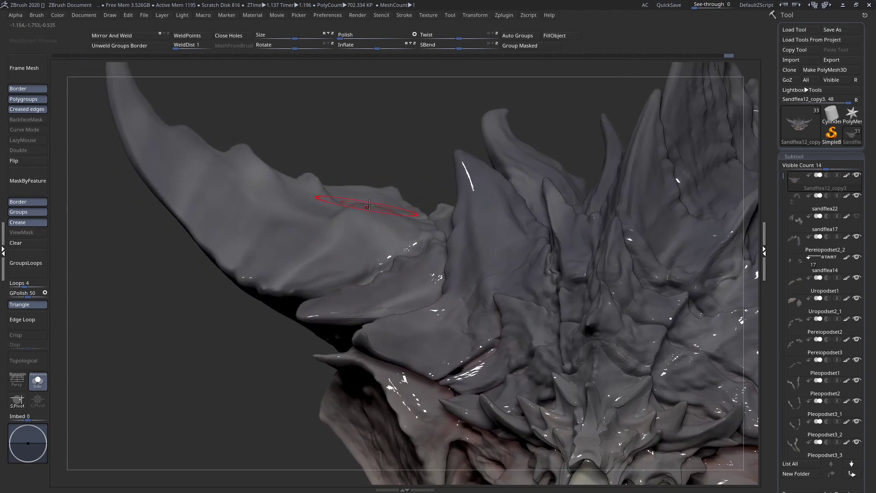
- Pull a broad pointed spike out of the base of the large side horn plate with the Move brush and refine its shape
left_click_drag(359, 206, 336, 141)
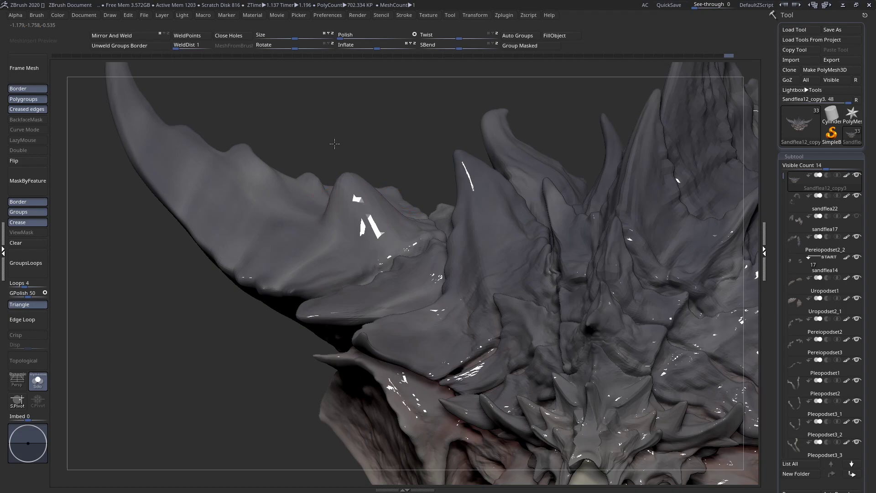
key("space")
left_click_drag(330, 220, 323, 228)
right_click_drag(321, 240, 317, 241)
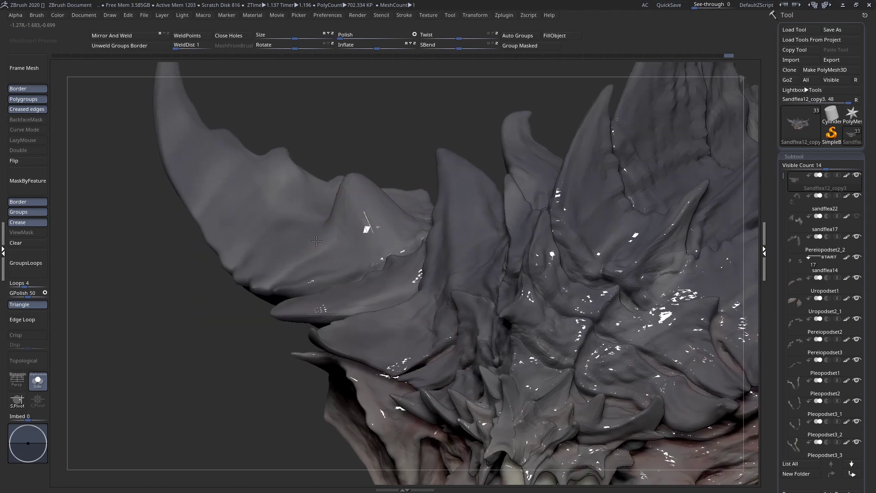
left_click_drag(313, 232, 307, 218)
right_click_drag(305, 254, 288, 273)
left_click_drag(288, 273, 279, 247)
right_click_drag(279, 247, 364, 261)
mouse_move(372, 232)
right_mouse_down()
mouse_move(423, 232)
mouse_move(430, 222)
mouse_move(448, 231)
mouse_move(389, 200)
mouse_move(449, 237)
mouse_move(445, 232)
right_mouse_up()
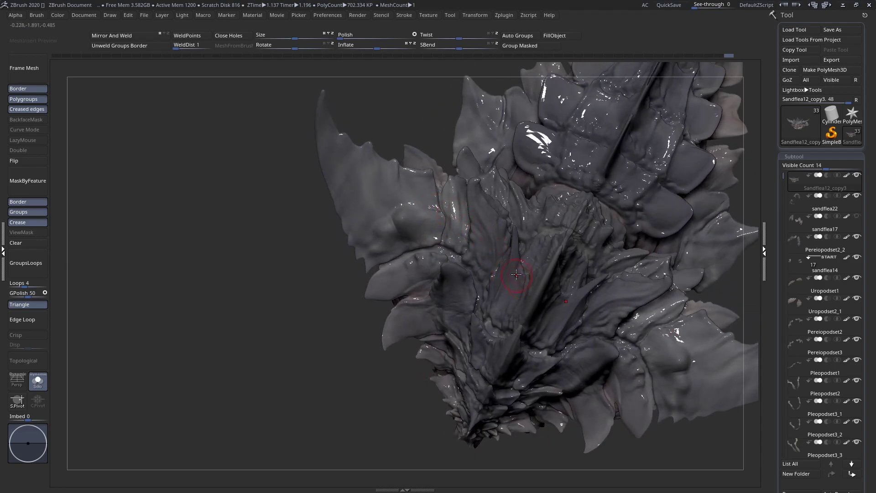
- Set the brush draw size to 40 and refine the tip of the spike on the side horn plate
right_click_drag(498, 237, 491, 259)
mouse_move(472, 227)
right_mouse_down()
mouse_move(489, 216)
mouse_move(480, 274)
mouse_move(512, 219)
mouse_move(463, 236)
mouse_move(479, 269)
mouse_move(473, 262)
mouse_move(514, 289)
mouse_move(508, 310)
right_mouse_up()
right_click(509, 293)
right_click(508, 310)
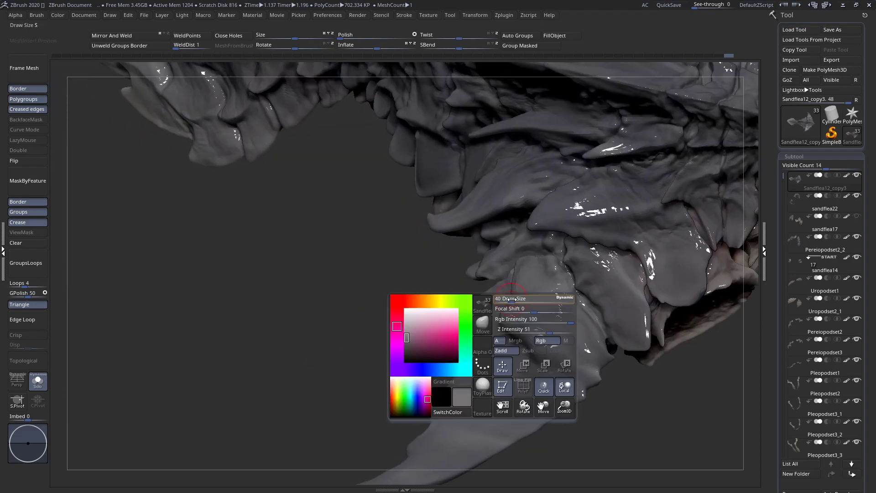
right_click(508, 313)
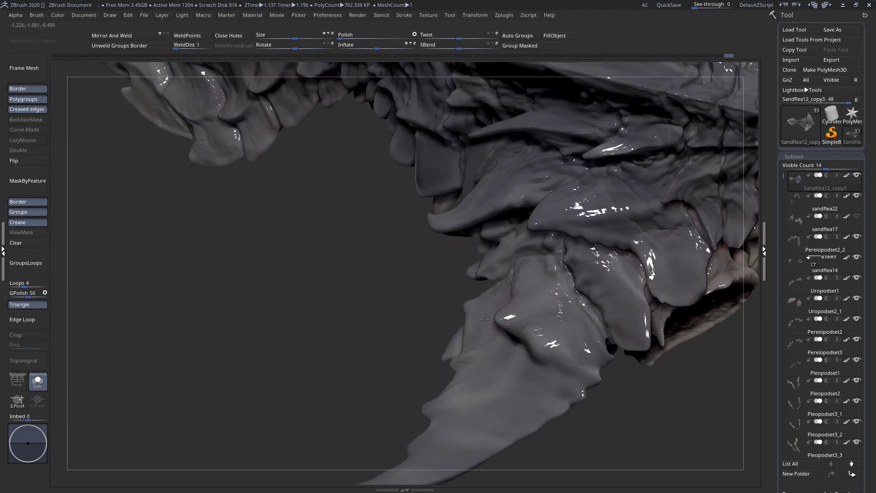
mouse_move(487, 318)
right_mouse_down()
mouse_move(481, 294)
mouse_move(373, 251)
mouse_move(472, 327)
mouse_move(459, 334)
mouse_move(528, 253)
mouse_move(406, 258)
mouse_move(391, 315)
mouse_move(378, 191)
right_mouse_up()
right_click_drag(325, 269, 273, 305, "ctrl")
- Set the draw size to 59 and reshape the side horn plate's spike from the front view
right_click(227, 302)
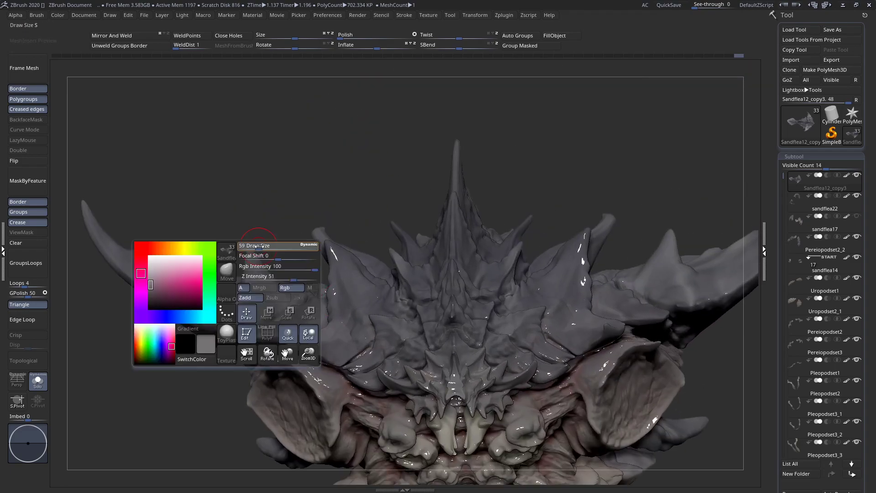
left_click_drag(265, 248, 257, 271)
right_click_drag(253, 270, 307, 296)
key("space")
left_click_drag(313, 268, 319, 267)
right_click_drag(313, 269, 299, 293)
left_click_drag(301, 286, 302, 274)
mouse_move(292, 279)
right_mouse_down()
mouse_move(279, 297)
mouse_move(303, 337)
mouse_move(305, 318)
right_mouse_up()
mouse_move(385, 318)
right_mouse_down()
mouse_move(400, 308)
mouse_move(386, 310)
right_mouse_up()
- Enlarge the Move brush's draw size to 198 for broad shaping of the head shell's spikes
key("space")
key("space")
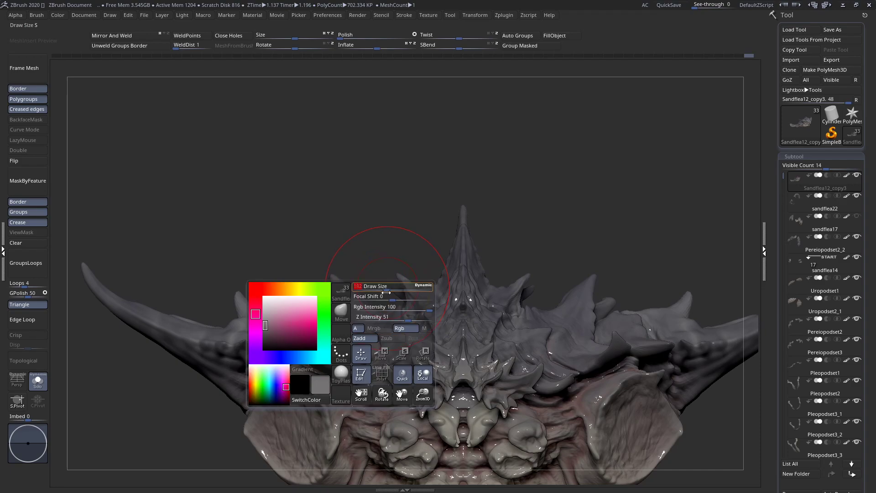
right_click_drag(383, 300, 325, 344)
key("space")
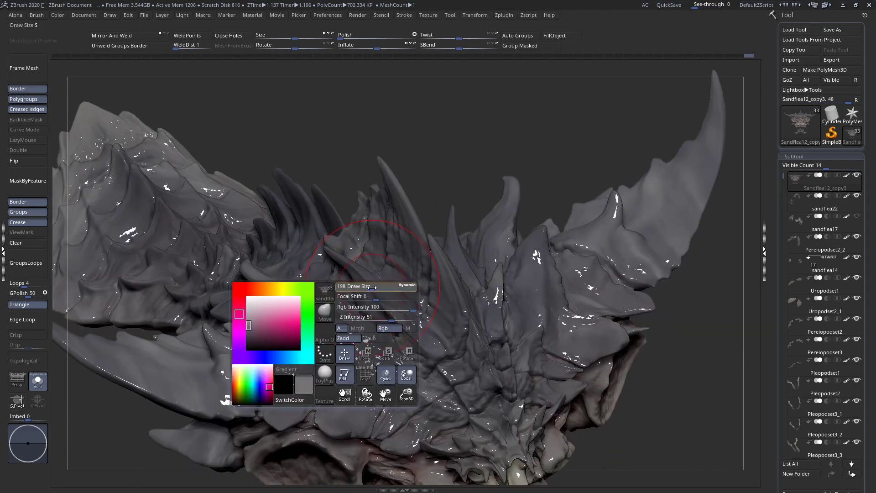
mouse_move(371, 288)
right_mouse_down()
mouse_move(372, 296)
mouse_move(390, 289)
mouse_move(415, 295)
mouse_move(441, 345)
mouse_move(455, 292)
mouse_move(428, 345)
mouse_move(442, 353)
mouse_move(441, 336)
mouse_move(447, 354)
right_mouse_up()
key("space")
key("space")
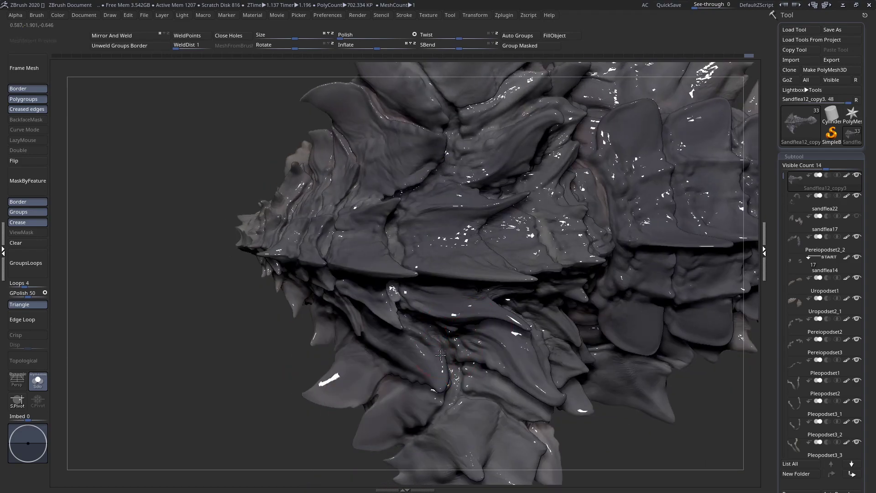
- Move the spike behind the front shoulder plate slightly outward, toward the side horn
mouse_move(436, 352)
right_mouse_down()
mouse_move(482, 287)
mouse_move(435, 298)
mouse_move(478, 327)
mouse_move(469, 338)
mouse_move(484, 331)
mouse_move(478, 337)
mouse_move(468, 323)
mouse_move(486, 321)
mouse_move(469, 313)
mouse_move(468, 291)
mouse_move(369, 284)
right_mouse_up()
right_click(481, 288)
right_click_drag(426, 248, 514, 321, "ctrl")
mouse_move(368, 313)
right_mouse_down("ctrl")
mouse_move(360, 347)
mouse_move(326, 287)
mouse_move(287, 260)
mouse_move(332, 293)
mouse_move(384, 276)
right_mouse_up("ctrl")
right_click(388, 275)
right_click_drag(429, 292, 387, 297)
left_click_drag(387, 298, 369, 301)
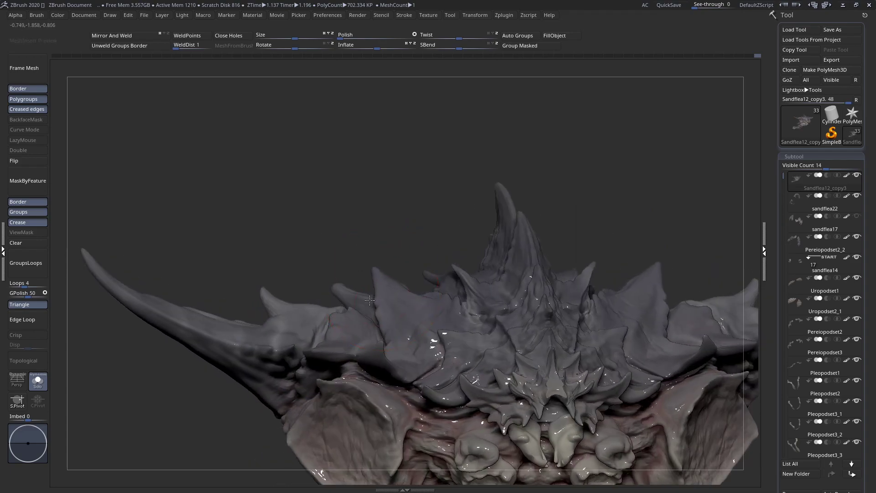
- Set the draw size to 112 and slightly adjust the upper surface of the front shoulder plate
right_click_drag(381, 308, 376, 320)
right_click(376, 320)
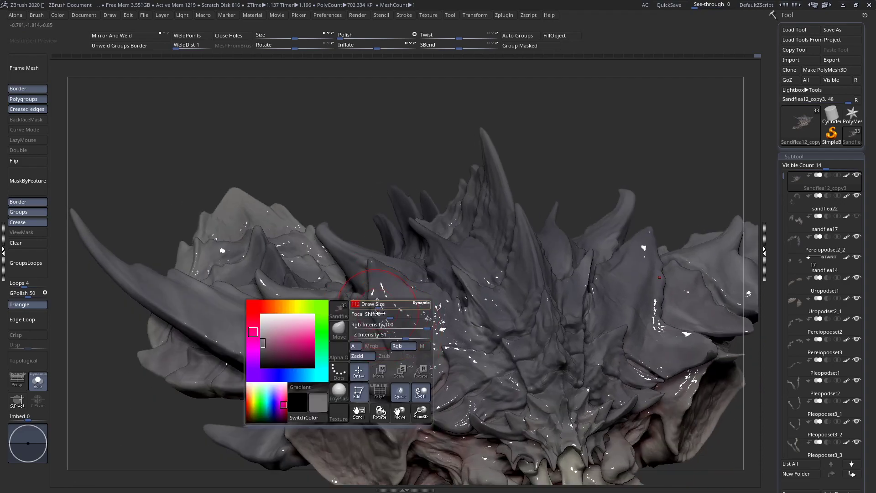
right_click_drag(378, 287, 410, 278)
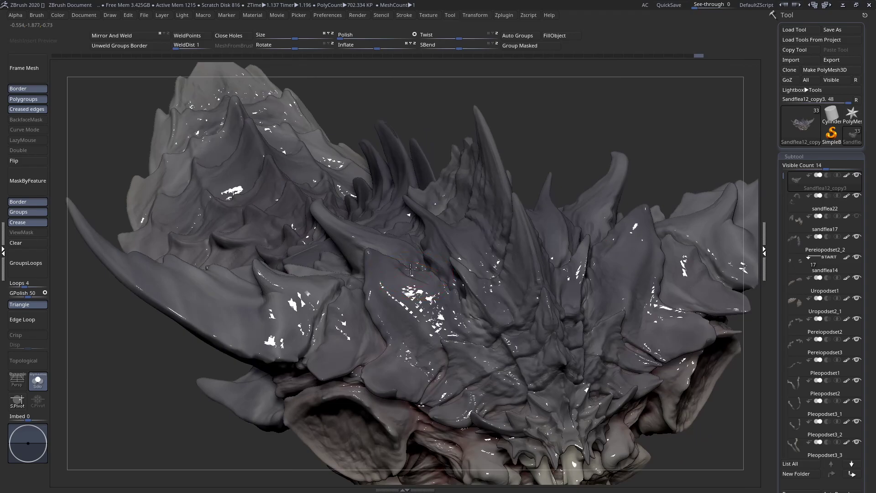
left_click_drag(413, 262, 410, 263)
mouse_move(410, 262)
right_mouse_down()
mouse_move(381, 264)
mouse_move(341, 325)
right_mouse_up()
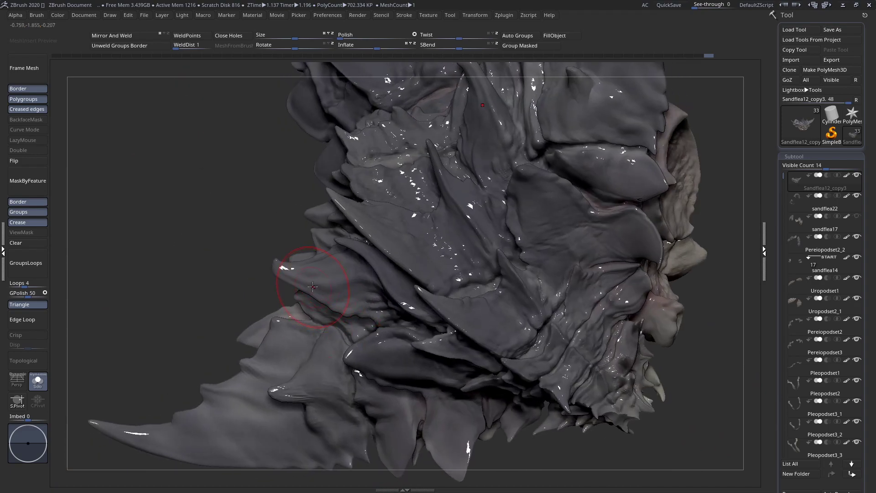
- Nudge the pointed tip of the shell plate between the central crest and the side horn outward
mouse_move(313, 286)
right_mouse_down()
mouse_move(337, 285)
mouse_move(299, 242)
mouse_move(415, 251)
mouse_move(441, 305)
mouse_move(426, 246)
right_mouse_up()
key("space")
left_click_drag(417, 236, 414, 237)
right_click_drag(414, 237, 437, 240)
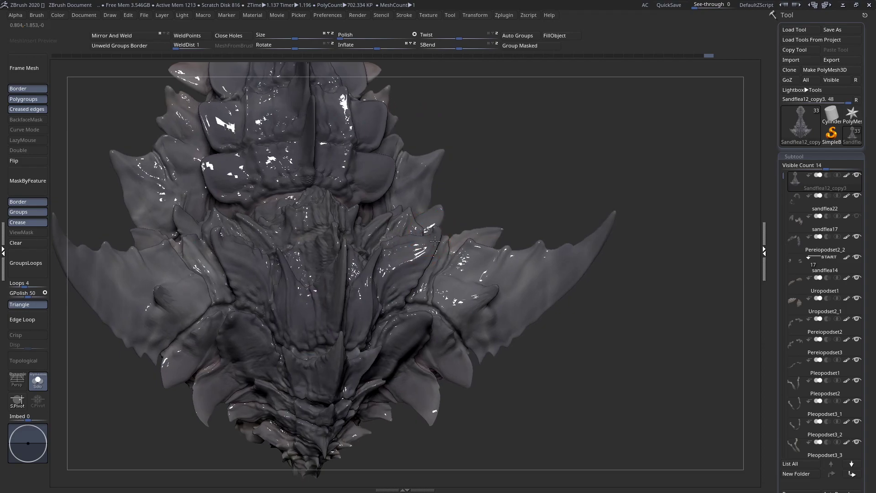
right_click_drag(432, 240, 427, 238)
left_click_drag(432, 239, 440, 239)
mouse_move(433, 250)
right_mouse_down()
mouse_move(456, 258)
mouse_move(429, 265)
right_mouse_up()
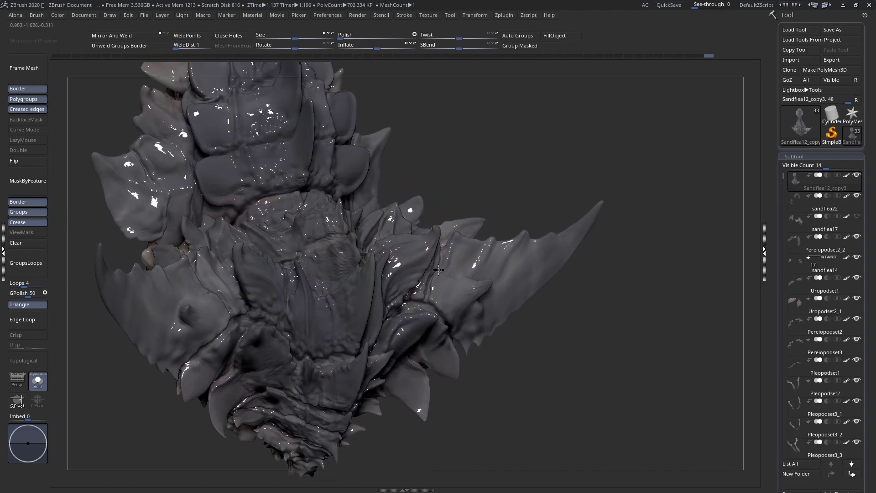
right_click_drag(425, 264, 376, 252)
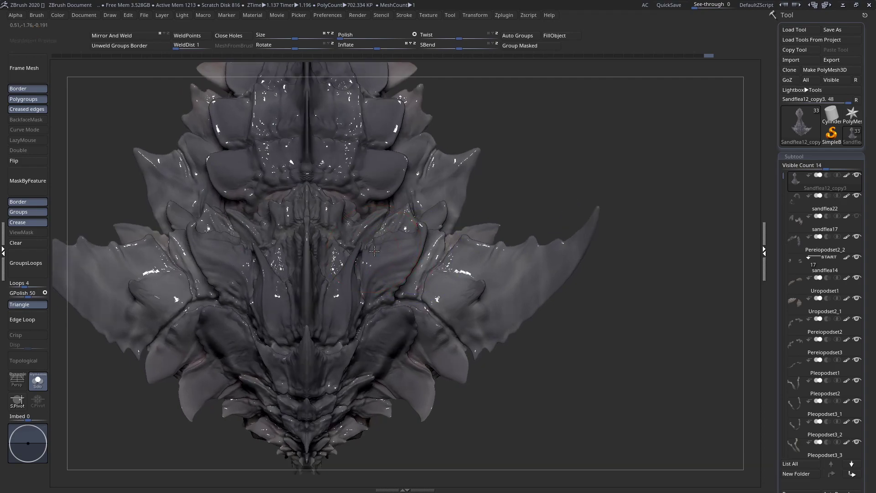
- Shrink the brush and push the small pointed ridge beside the upper central crest inward
mouse_move(421, 229)
right_mouse_down()
mouse_move(402, 246)
mouse_move(324, 253)
right_mouse_up()
key("space")
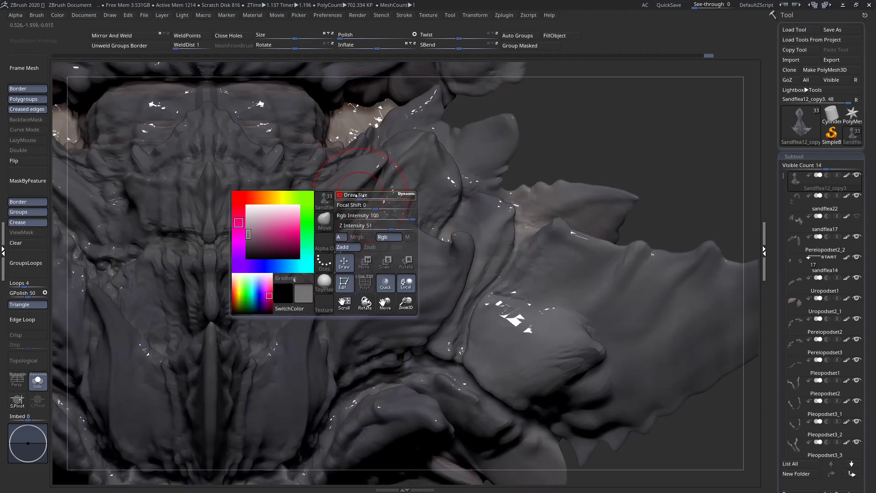
right_click_drag(356, 195, 337, 189)
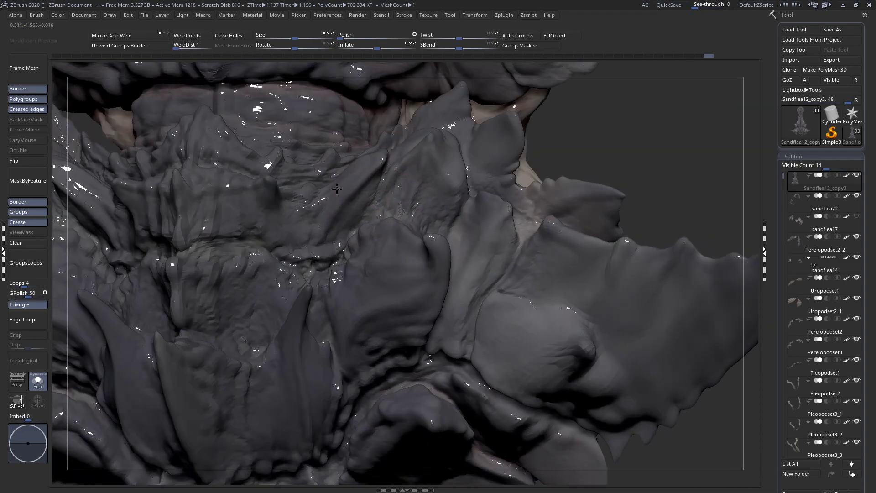
left_click_drag(339, 188, 319, 182)
right_click_drag(319, 182, 327, 209)
left_click_drag(328, 209, 325, 202)
key("space")
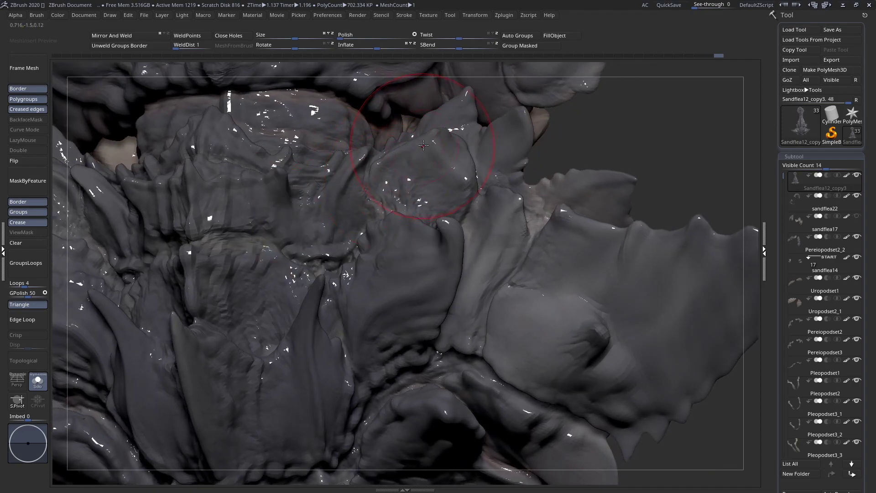
- Reshape the pointed plates behind the side horn by shifting their edges and tips with the Move brush
right_click_drag(417, 168, 301, 182, "alt")
mouse_move(440, 150)
right_mouse_down()
mouse_move(466, 174)
mouse_move(401, 123)
mouse_move(453, 145)
right_mouse_up()
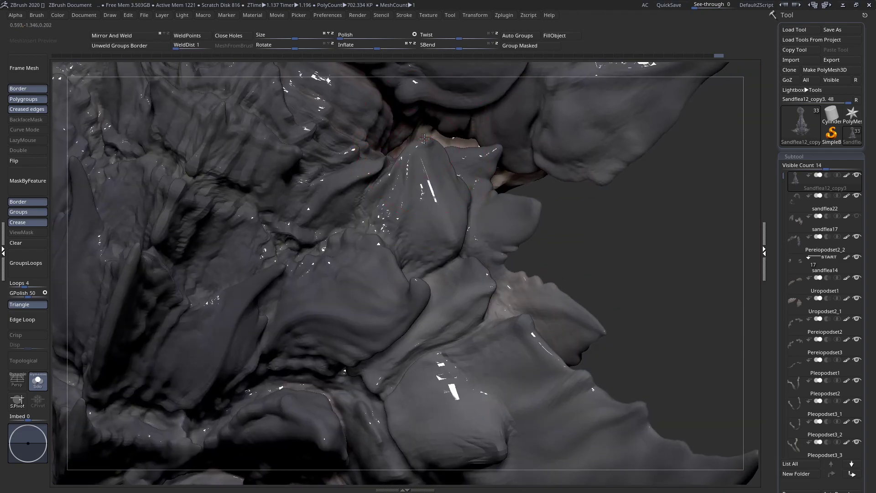
right_click_drag(420, 215, 430, 186)
right_click(429, 187)
left_click_drag(435, 186, 450, 184)
left_click_drag(457, 234, 433, 223)
right_click_drag(445, 272, 460, 273)
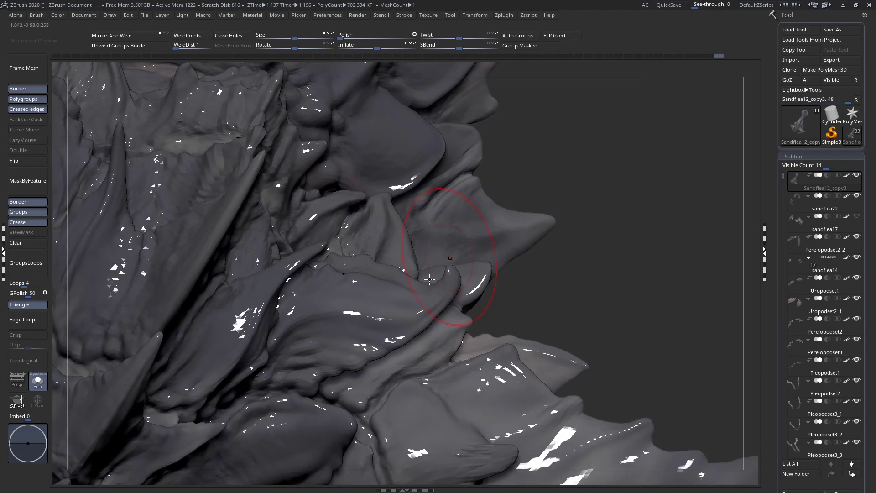
- Bend the tip of the curved plate above the side horn, pulling it back in toward the body
key("space")
left_click_drag(429, 276, 440, 276)
right_click_drag(441, 278, 460, 306)
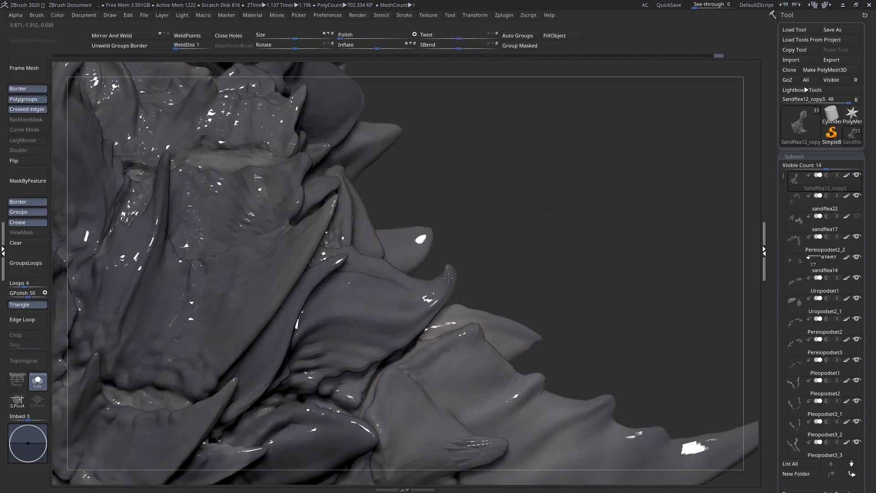
left_click_drag(445, 266, 431, 265)
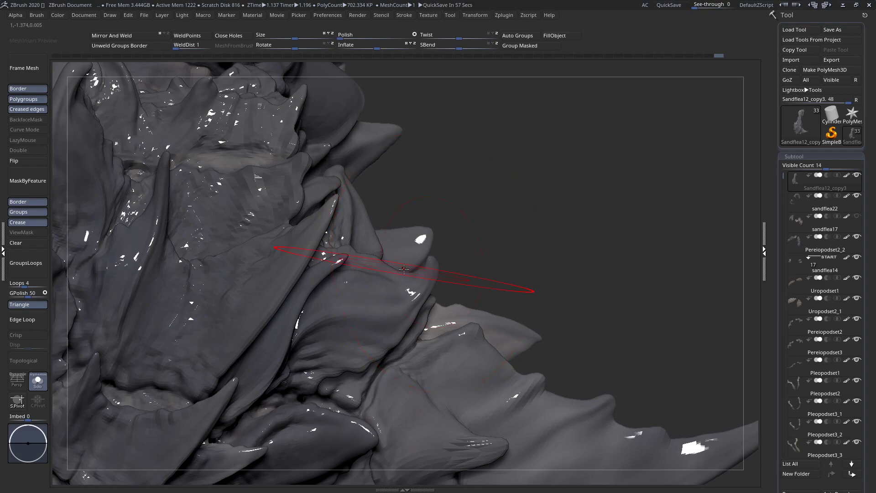
right_click(416, 295)
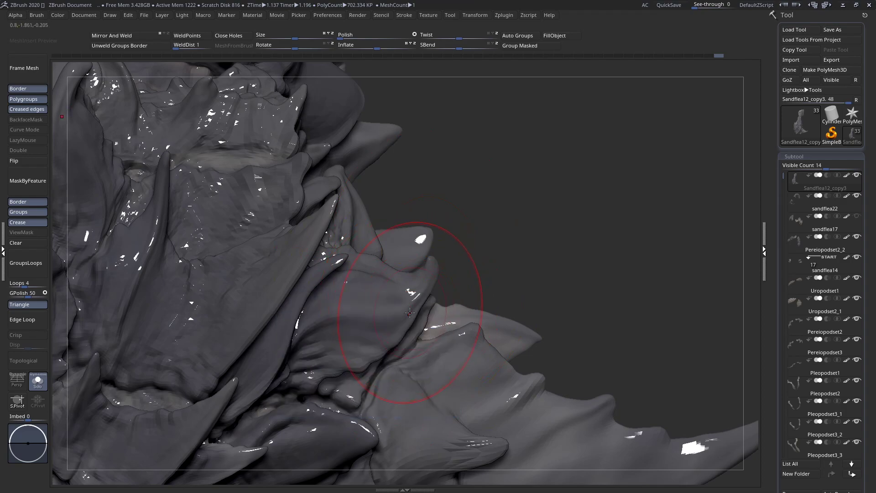
right_click_drag(417, 297, 415, 269)
- Raise the tip of the curved plate behind the side horn from a low side view
right_click_drag(238, 173, 242, 184)
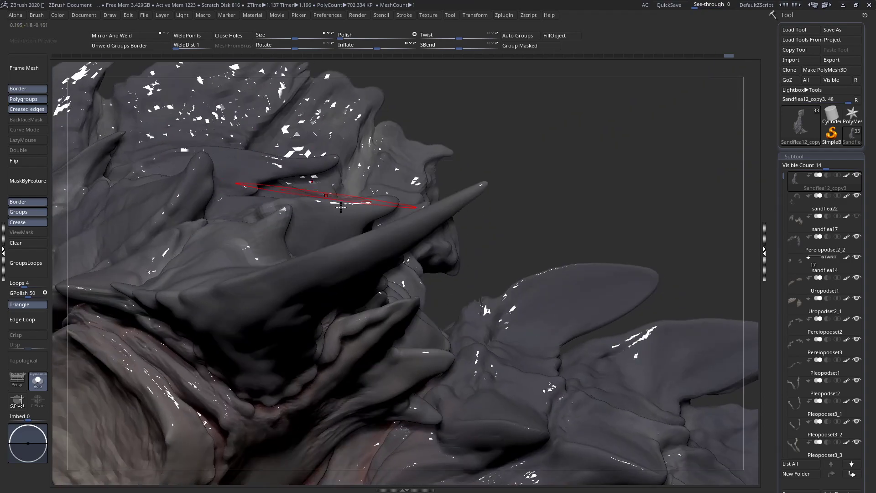
right_click_drag(331, 198, 346, 210, "alt")
left_click_drag(374, 218, 367, 197)
mouse_move(365, 196)
right_mouse_down("ctrl")
mouse_move(328, 216)
mouse_move(302, 209)
mouse_move(311, 228)
mouse_move(288, 198)
mouse_move(304, 176)
mouse_move(322, 257)
right_mouse_up("ctrl")
- Set the draw size to 100 and adjust the edge and tip of the curved plate from above
key("space")
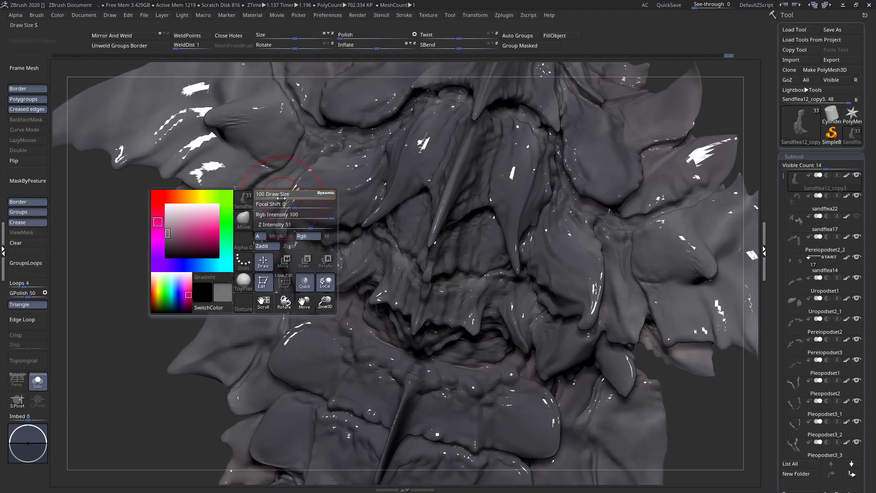
left_click_drag(286, 201, 280, 199)
mouse_move(280, 223)
right_mouse_down()
mouse_move(287, 239)
mouse_move(276, 225)
mouse_move(290, 219)
mouse_move(285, 196)
mouse_move(298, 185)
right_mouse_up()
key("space")
left_click_drag(301, 187, 297, 189)
right_click_drag(294, 212, 285, 245)
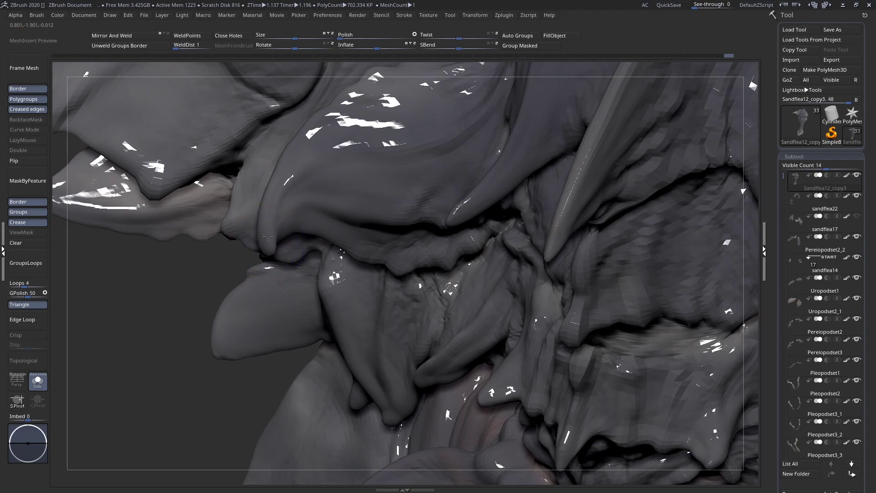
- Set the draw size to 42 and refine the rounded tip of the curved plate from close range
mouse_move(278, 225)
right_mouse_down()
mouse_move(292, 224)
mouse_move(279, 227)
right_mouse_up()
key("space")
left_click_drag(279, 228, 275, 228)
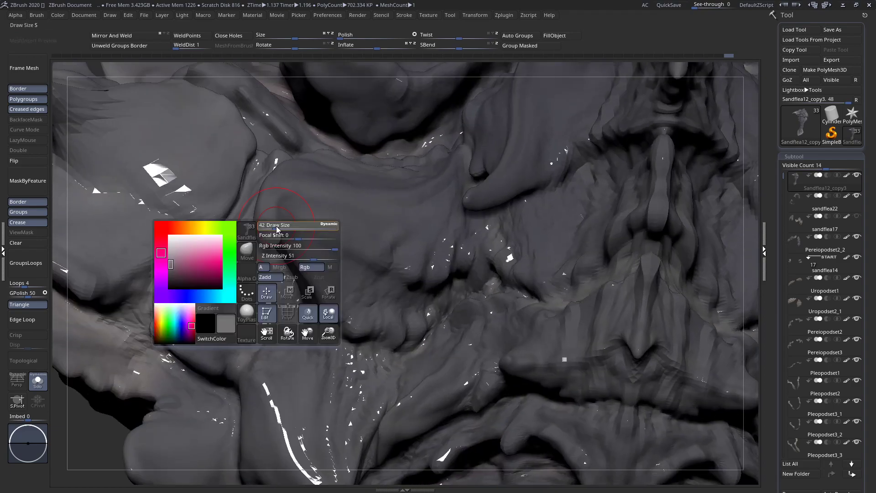
right_click(279, 208)
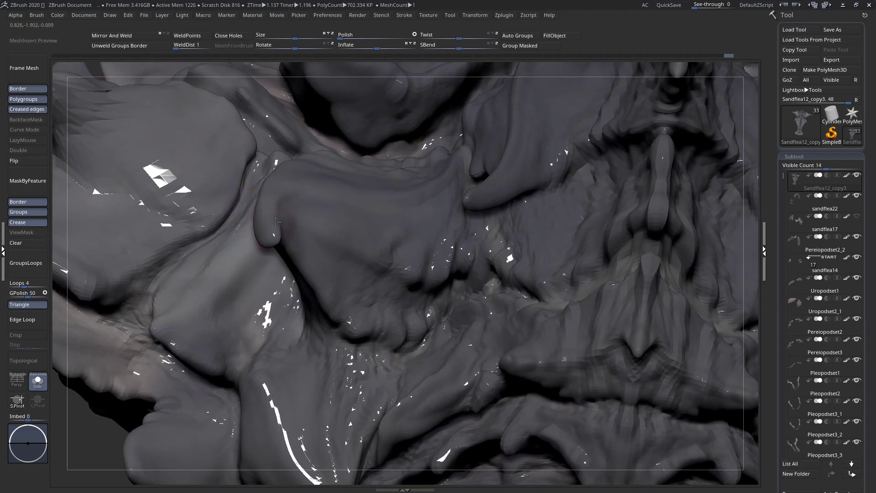
right_click_drag(272, 229, 267, 219)
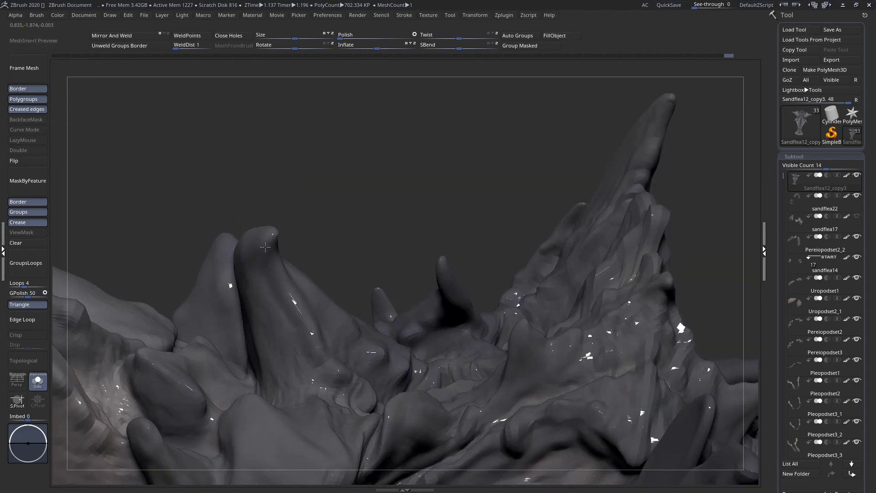
right_click_drag(273, 234, 292, 265)
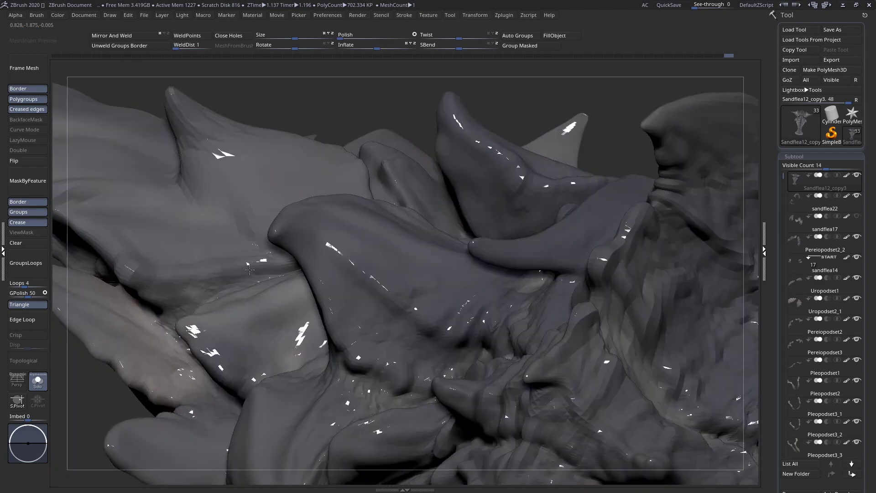
mouse_move(317, 216)
right_mouse_down()
mouse_move(296, 246)
mouse_move(304, 273)
right_mouse_up()
- Adjust the lower tip of the small shell plate in front of the side horn's base
mouse_move(358, 209)
right_mouse_down("ctrl")
mouse_move(358, 192)
mouse_move(431, 223)
mouse_move(454, 216)
mouse_move(458, 264)
mouse_move(426, 249)
mouse_move(449, 276)
mouse_move(434, 282)
mouse_move(479, 262)
mouse_move(469, 301)
mouse_move(330, 281)
right_mouse_up("ctrl")
mouse_move(283, 255)
right_mouse_down()
mouse_move(293, 271)
mouse_move(412, 257)
mouse_move(452, 284)
mouse_move(444, 265)
mouse_move(442, 288)
mouse_move(434, 273)
right_mouse_up()
key("space")
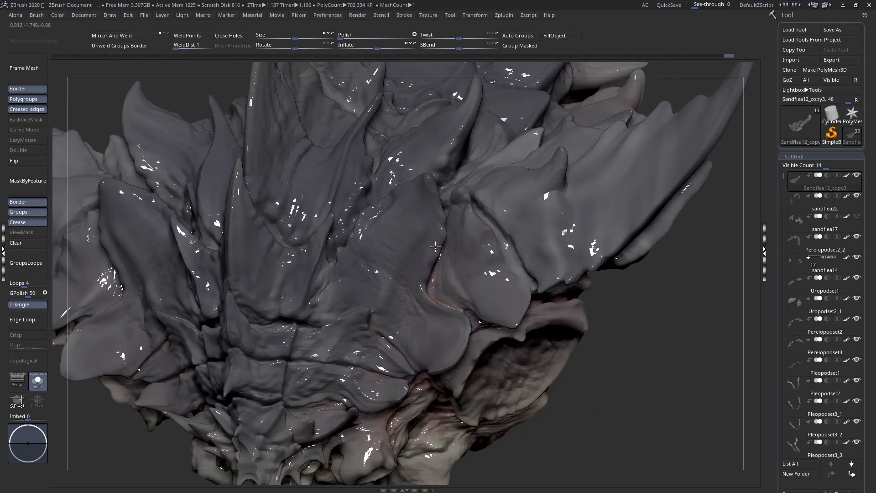
mouse_move(422, 233)
right_mouse_down()
mouse_move(443, 236)
mouse_move(446, 315)
right_mouse_up()
key("space")
left_click_drag(450, 318, 445, 328)
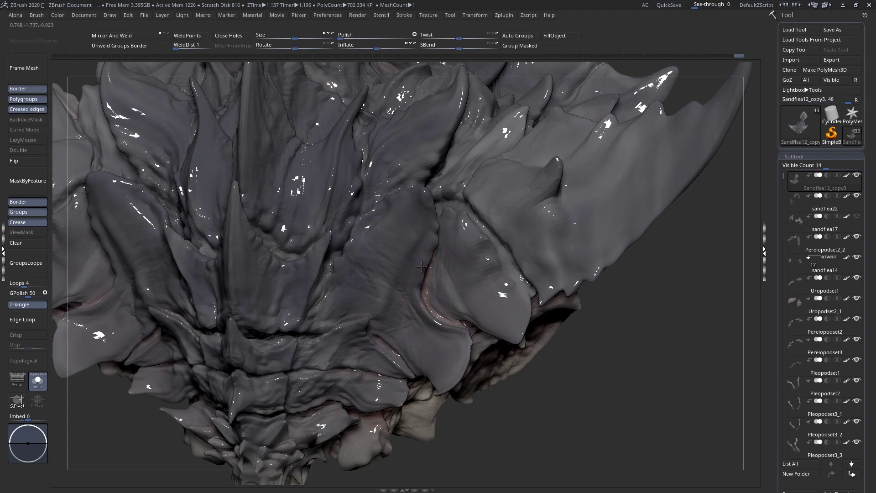
- Pull the small pointed plate in front of the side horn's base inward toward the head
right_click_drag(431, 245, 434, 222, "shift")
mouse_move(449, 266)
right_mouse_down()
mouse_move(415, 254)
mouse_move(433, 310)
mouse_move(448, 294)
right_mouse_up()
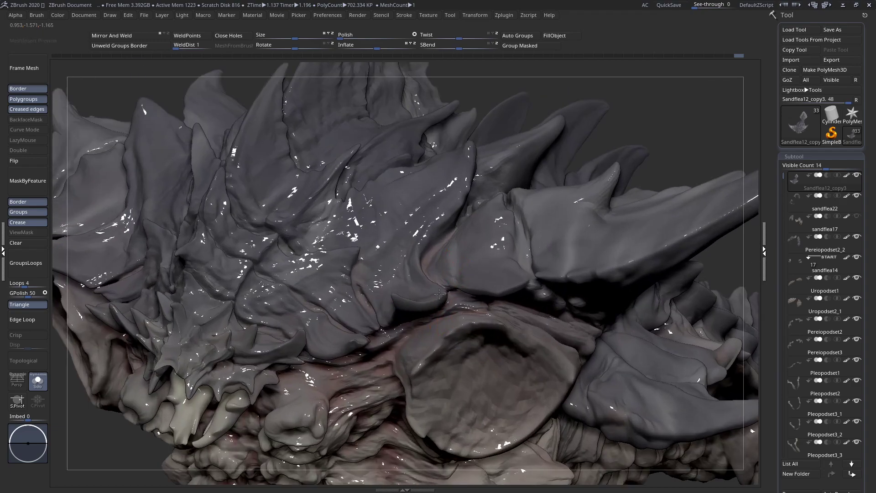
mouse_move(426, 287)
right_mouse_down("ctrl")
mouse_move(393, 270)
mouse_move(433, 287)
mouse_move(443, 267)
right_mouse_up("ctrl")
mouse_move(444, 309)
right_mouse_down()
mouse_move(406, 280)
mouse_move(441, 349)
mouse_move(393, 329)
right_mouse_up()
key("space")
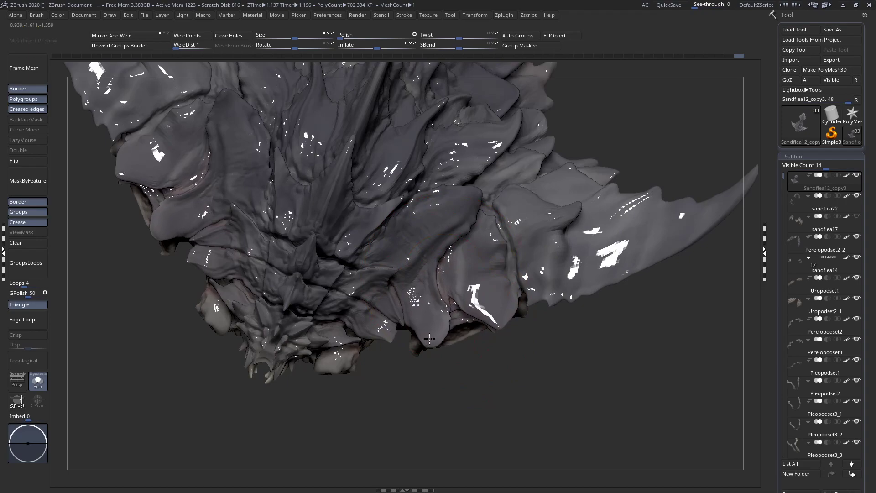
left_click_drag(432, 299, 420, 301)
left_click_drag(428, 342, 405, 337)
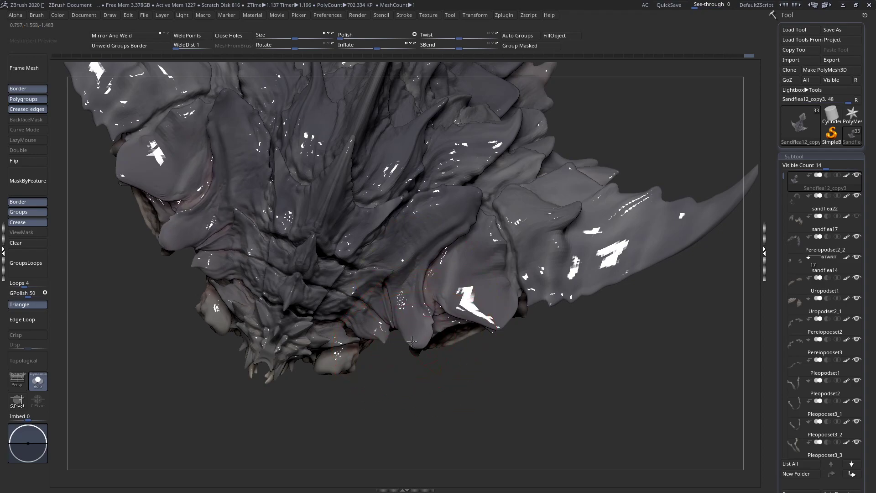
- Change the brush size and refine the small front plate and its neighbouring edge near the head
key("space")
key("s")
left_click_drag(385, 340, 372, 332)
mouse_move(372, 332)
right_mouse_down()
mouse_move(373, 269)
mouse_move(383, 296)
mouse_move(360, 333)
right_mouse_up()
mouse_move(361, 334)
left_mouse_down()
mouse_move(274, 312)
mouse_move(214, 319)
mouse_move(180, 345)
left_mouse_up()
mouse_move(375, 311)
left_mouse_down()
mouse_move(427, 277)
mouse_move(419, 276)
mouse_move(443, 305)
left_mouse_up()
right_click_drag(411, 281, 427, 238)
left_click_drag(428, 238, 429, 237)
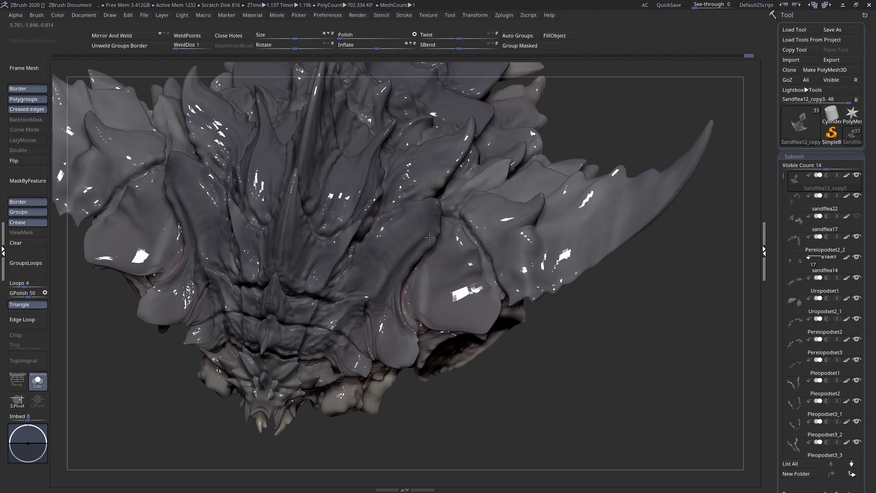
- Refine the edges of the overlapping shell plates around the side horn's base from above and from the side
key("space")
right_click_drag(407, 205, 450, 264)
key("space")
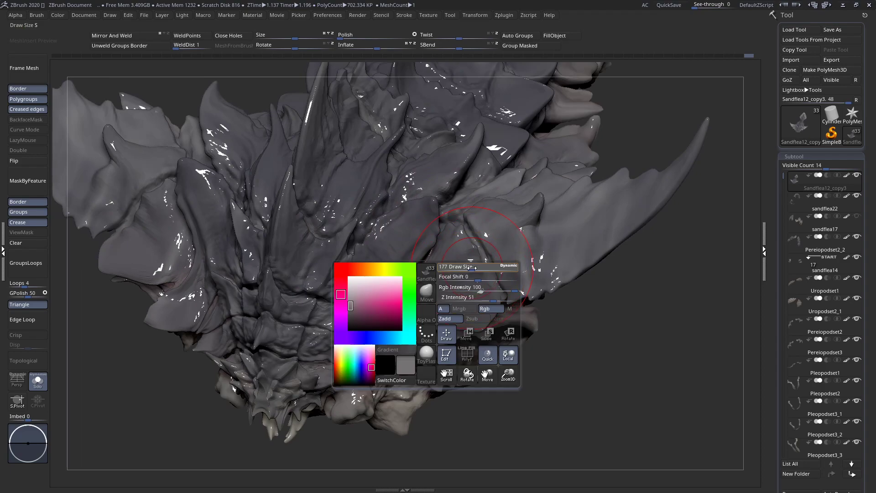
mouse_move(470, 278)
right_mouse_down()
mouse_move(450, 280)
mouse_move(459, 289)
mouse_move(426, 310)
mouse_move(447, 277)
mouse_move(453, 310)
mouse_move(434, 385)
mouse_move(454, 291)
mouse_move(489, 226)
right_mouse_up()
key("space")
key("space")
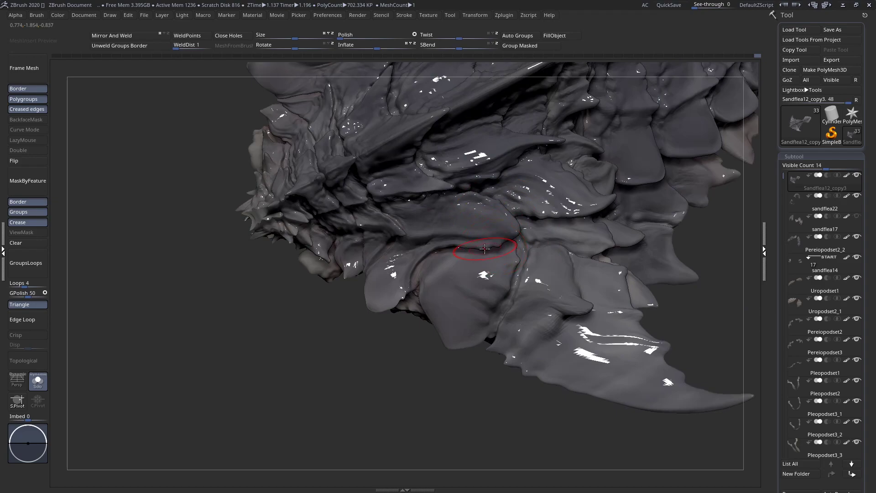
key("space")
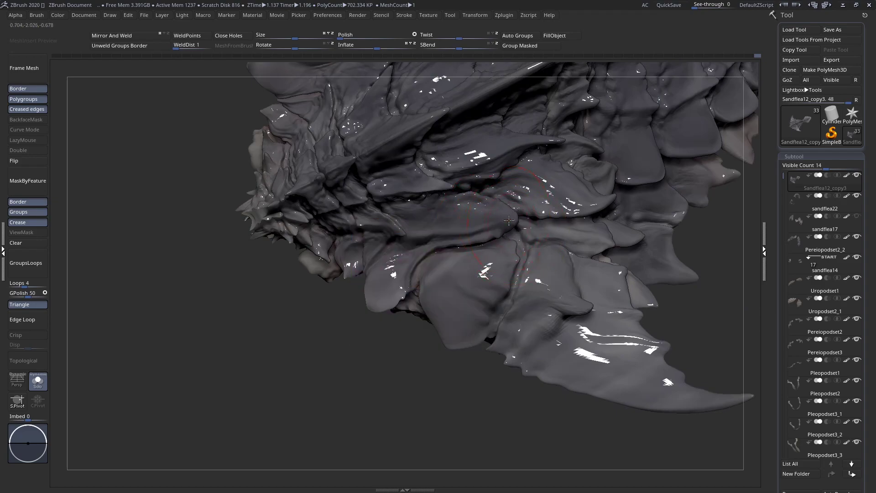
right_click_drag(500, 234, 491, 219)
key("space")
left_click_drag(476, 216, 467, 216)
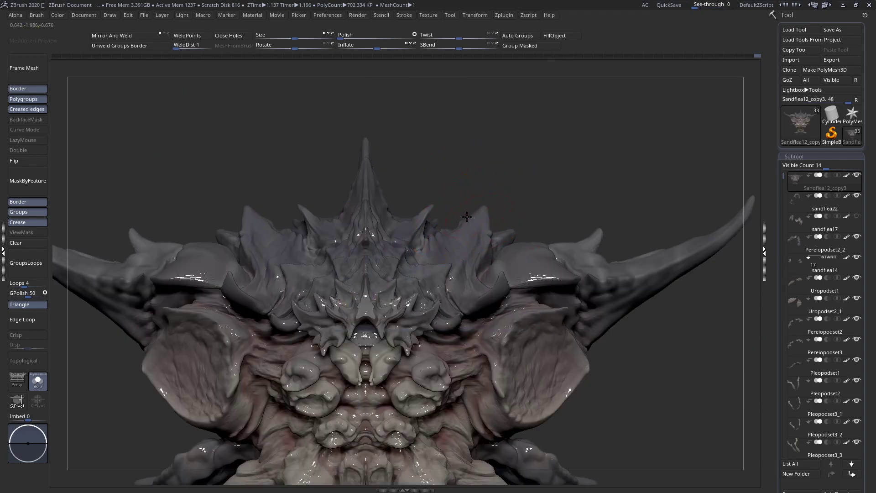
- Pull the inner edge of the horn plate in toward the head from above
right_click_drag(474, 220, 493, 245)
mouse_move(515, 198)
right_mouse_down()
mouse_move(530, 273)
mouse_move(541, 229)
right_mouse_up()
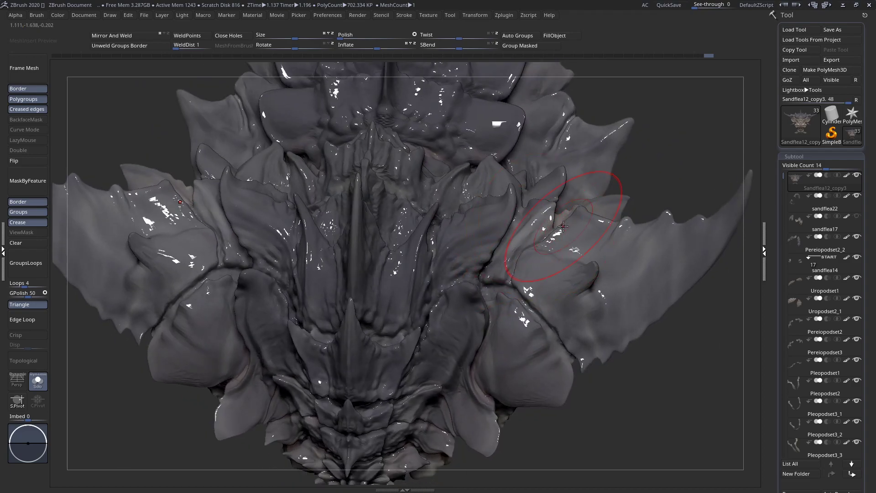
left_click_drag(563, 226, 539, 224)
mouse_move(525, 221)
right_mouse_down("ctrl")
mouse_move(438, 192)
mouse_move(453, 283)
right_mouse_up("ctrl")
right_click(423, 212)
left_click_drag(422, 211, 402, 212)
- Adjust the curved plate between the head and the side horn from above
mouse_move(454, 277)
right_mouse_down("ctrl")
mouse_move(431, 271)
mouse_move(454, 286)
right_mouse_up("ctrl")
right_click(462, 266)
left_click_drag(462, 266, 476, 267)
right_click_drag(516, 269, 476, 266)
left_click_drag(476, 266, 472, 268)
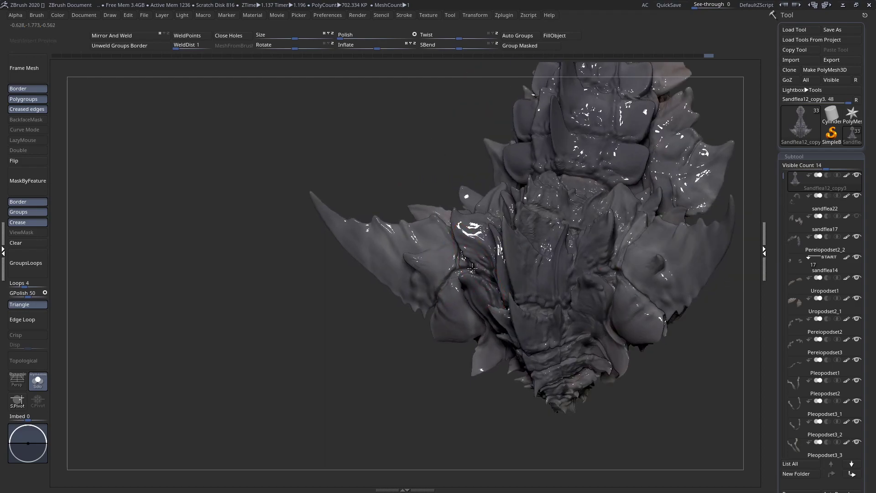
right_click_drag(472, 270, 634, 273, "shift")
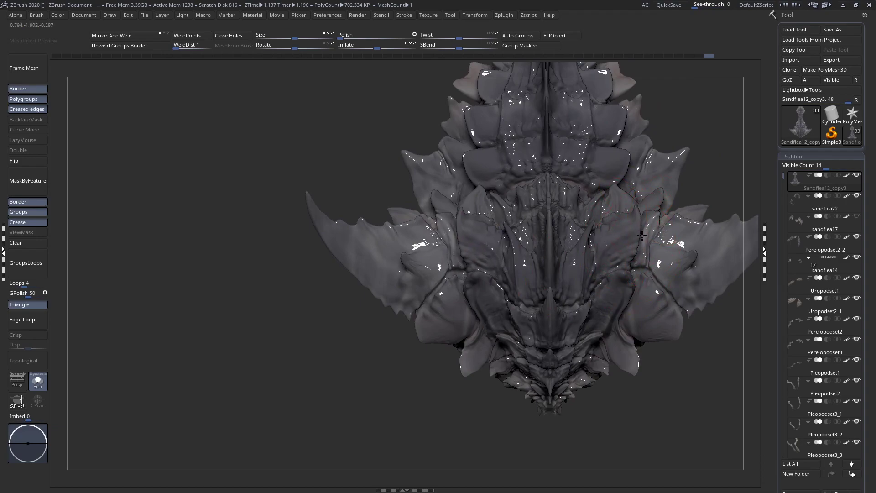
mouse_move(642, 235)
right_mouse_down()
mouse_move(631, 209)
mouse_move(538, 220)
mouse_move(553, 167)
mouse_move(526, 270)
mouse_move(400, 347)
mouse_move(526, 247)
mouse_move(522, 271)
mouse_move(461, 269)
mouse_move(479, 256)
mouse_move(501, 297)
mouse_move(529, 258)
mouse_move(442, 245)
mouse_move(456, 246)
mouse_move(372, 205)
mouse_move(398, 256)
mouse_move(331, 276)
right_mouse_up()
- Turn off Solo to show the whole creature, frame it and enlarge the Move brush
left_click(41, 382)
key("space")
left_click_drag(382, 219, 397, 218)
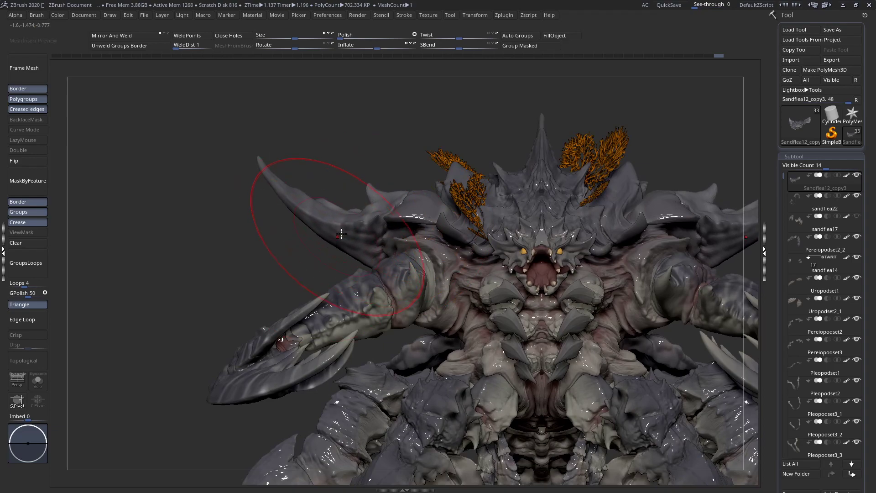
key("f")
key("space")
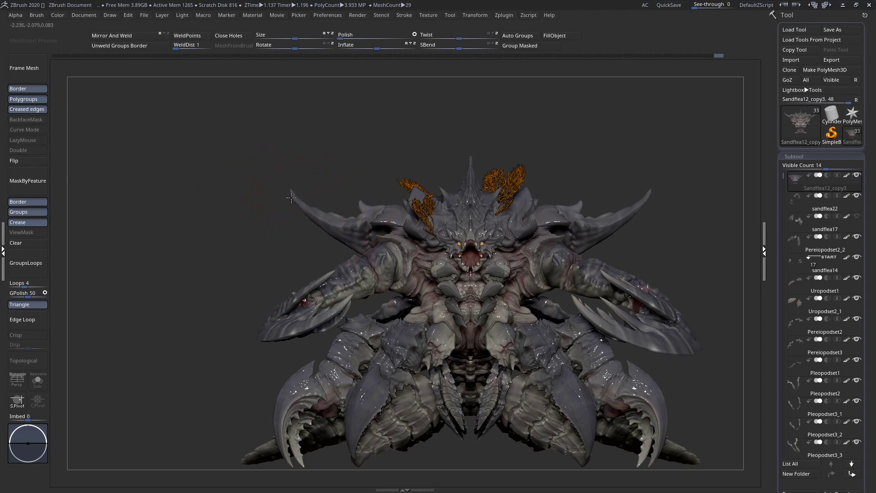
- Lower the middle and tips of the side horns from the front to give them a stronger curve
left_click_drag(310, 223, 309, 235)
left_click_drag(291, 196, 290, 208)
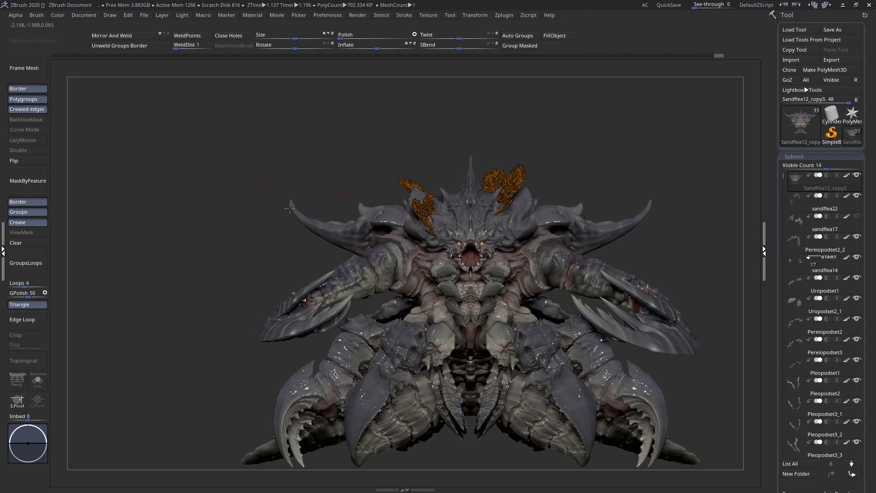
left_click_drag(306, 237, 308, 240)
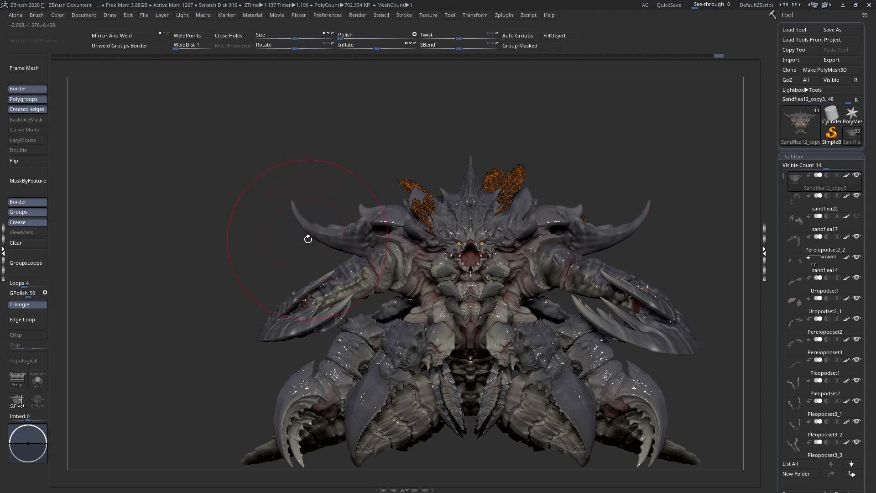
mouse_move(291, 202)
left_mouse_down()
mouse_move(296, 226)
mouse_move(326, 238)
left_mouse_up()
- Bend the side horns further from angled views and reshape the spike near their base
right_click_drag(327, 238, 373, 242)
mouse_move(313, 223)
right_mouse_down()
mouse_move(314, 288)
mouse_move(300, 211)
mouse_move(341, 233)
right_mouse_up()
right_click(307, 181)
mouse_move(344, 218)
left_mouse_down()
mouse_move(345, 235)
mouse_move(317, 233)
mouse_move(336, 240)
left_mouse_up()
right_click(342, 222)
right_click_drag(321, 239, 263, 228)
mouse_move(306, 215)
left_mouse_down()
mouse_move(333, 242)
mouse_move(301, 228)
left_mouse_up()
key("space")
key("space")
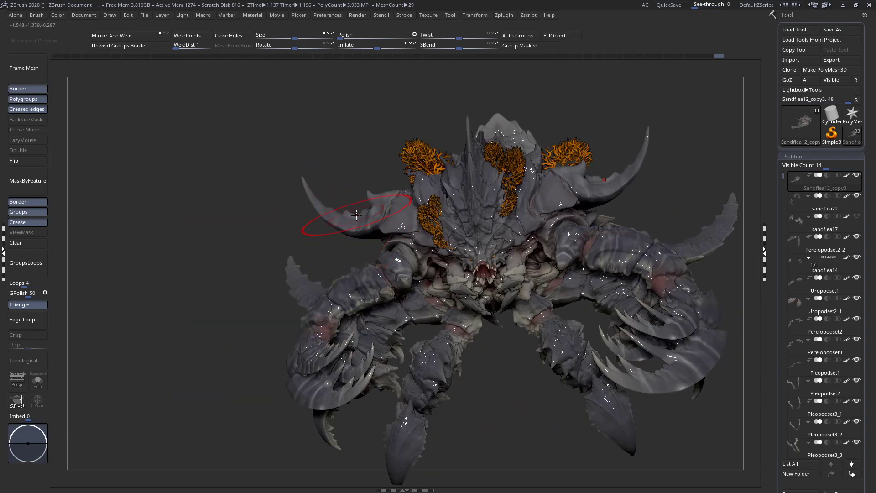
mouse_move(372, 194)
left_mouse_down()
mouse_move(372, 185)
mouse_move(349, 201)
mouse_move(358, 219)
mouse_move(384, 218)
left_mouse_up()
right_click_drag(347, 208, 328, 205)
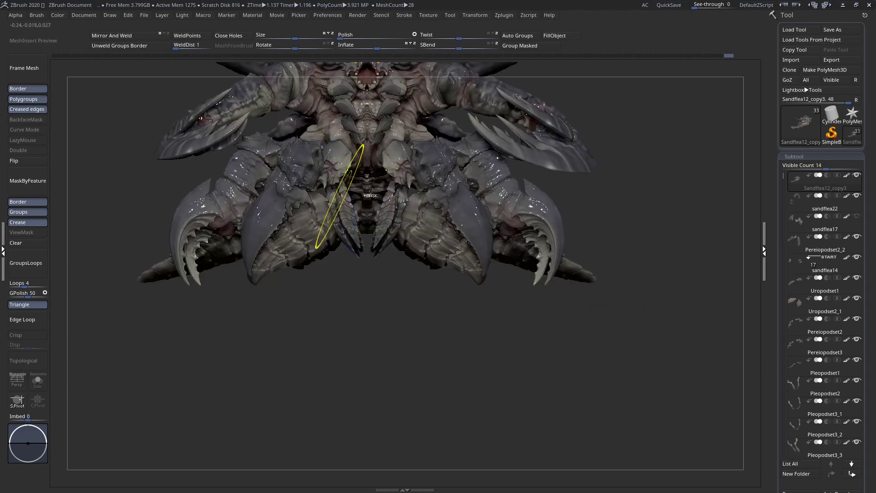
- Undo the bending strokes on the side horns
left_click_drag(379, 307, 354, 488, "alt")
key("ctrl+z")
right_click_drag(452, 281, 457, 279)
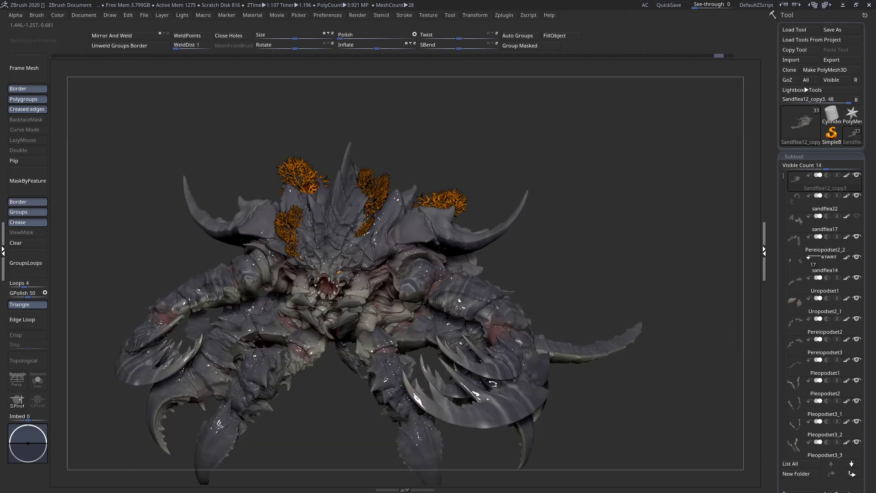
right_click_drag(439, 245, 445, 228)
left_click_drag(670, 81, 578, 150, "ctrl")
key("ctrl+z")
key("ctrl+z")
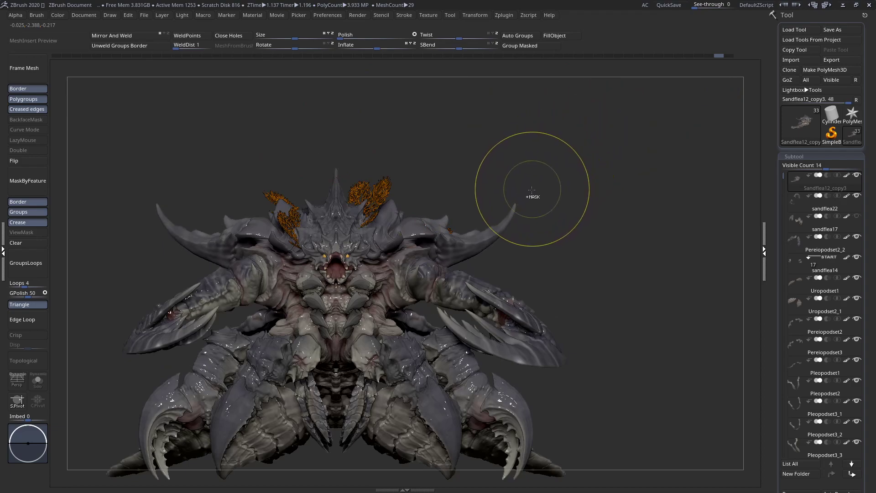
right_click_drag(510, 217, 431, 238)
left_click_drag(431, 237, 372, 229)
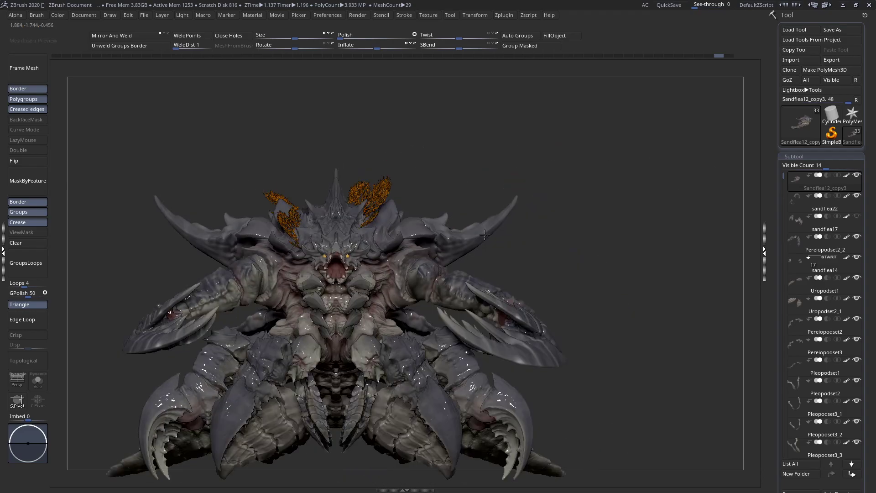
- Adjust the plates at the base of the side horn from behind with a resized brush
right_click_drag(367, 228, 423, 233, "alt")
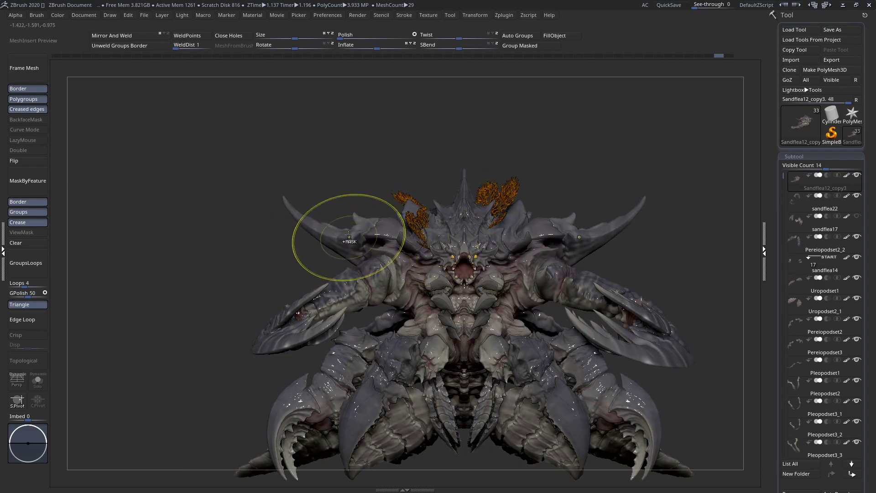
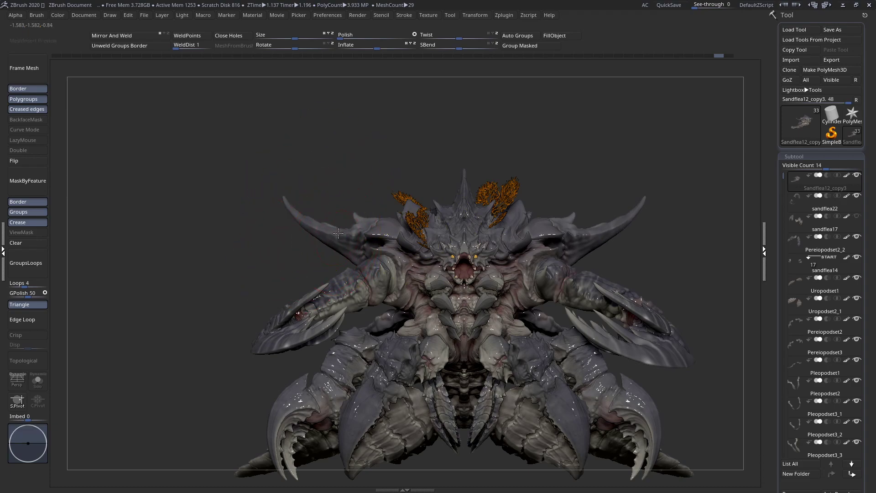
left_click_drag(339, 234, 397, 243)
key("space")
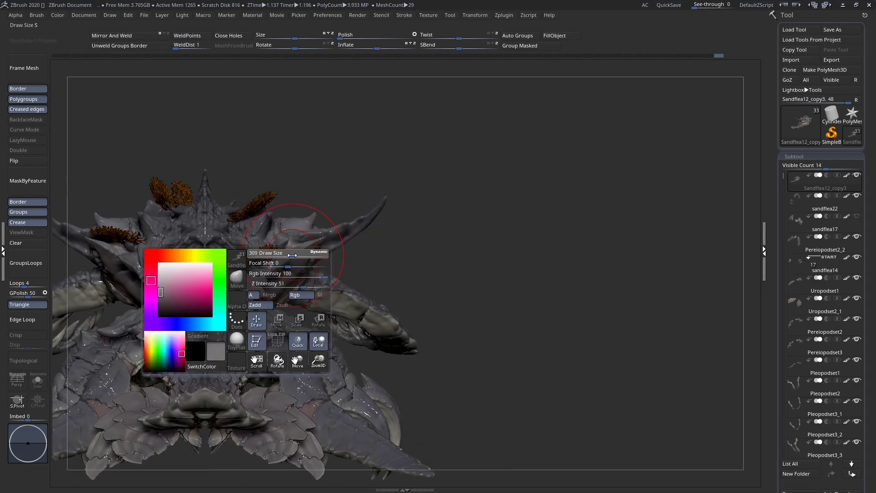
right_click_drag(292, 263, 301, 238, "ctrl")
key("space")
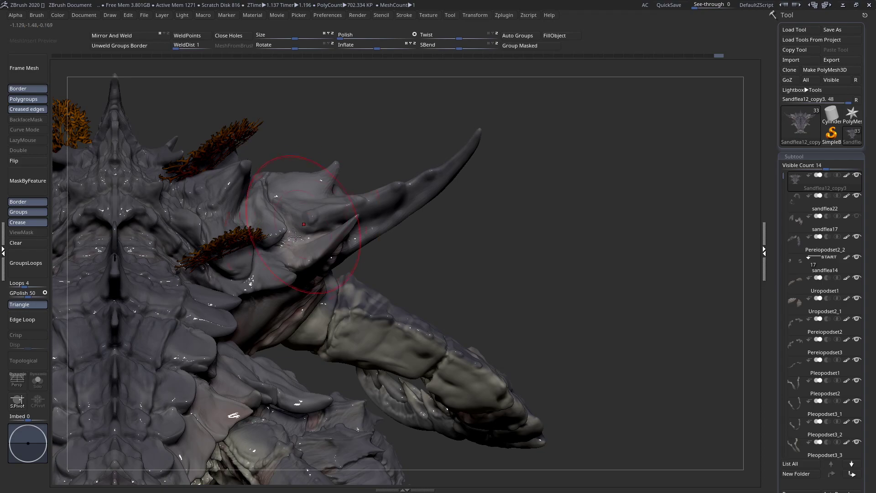
mouse_move(250, 286)
right_mouse_down("ctrl")
mouse_move(313, 254)
mouse_move(235, 253)
right_mouse_up("ctrl")
right_click_drag(300, 251, 277, 319, "ctrl")
key("space")
mouse_move(323, 264)
left_mouse_down()
mouse_move(332, 265)
mouse_move(325, 276)
mouse_move(340, 283)
left_mouse_up()
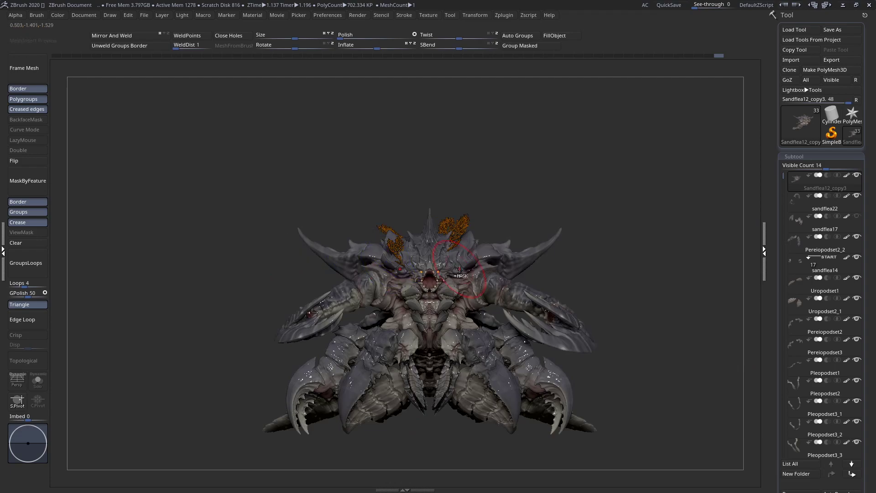
- Set the draw size to 167 and push the fleshy shoulder surface below the side horn upward
mouse_move(460, 269)
right_mouse_down()
mouse_move(408, 292)
mouse_move(507, 303)
right_mouse_up()
right_click(505, 297)
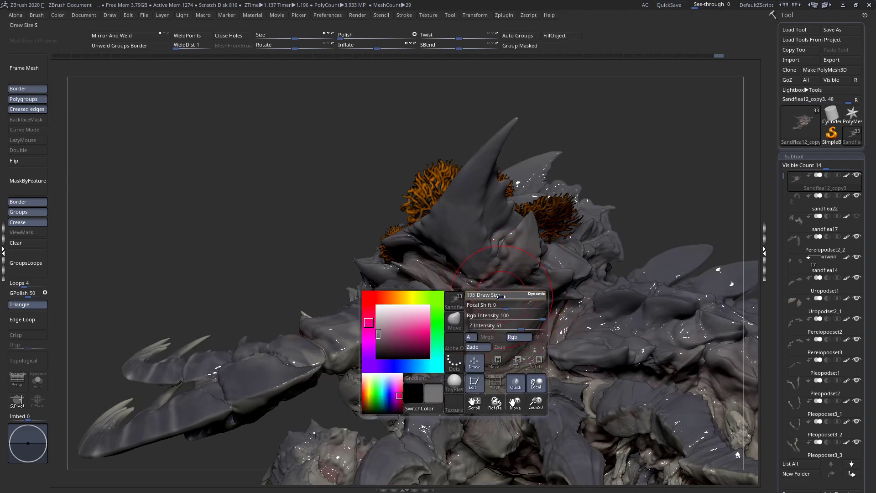
left_click_drag(501, 296, 501, 310)
right_click_drag(507, 311, 501, 308)
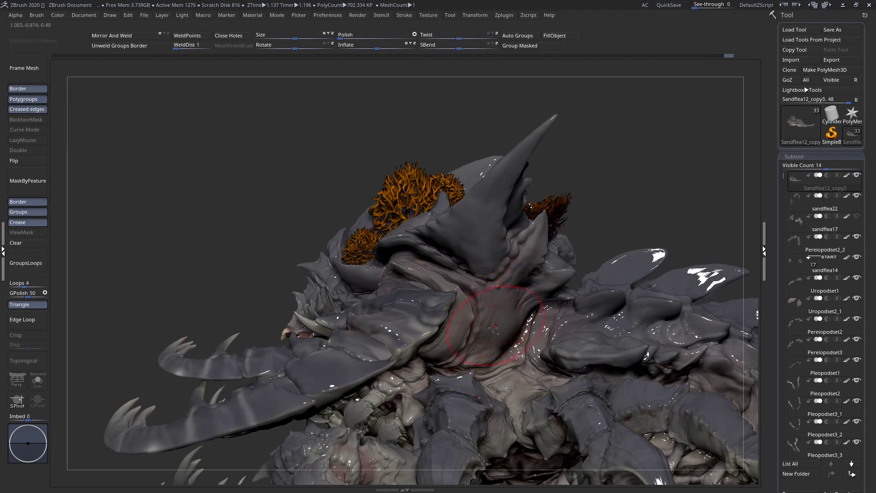
right_click_drag(504, 305, 508, 305)
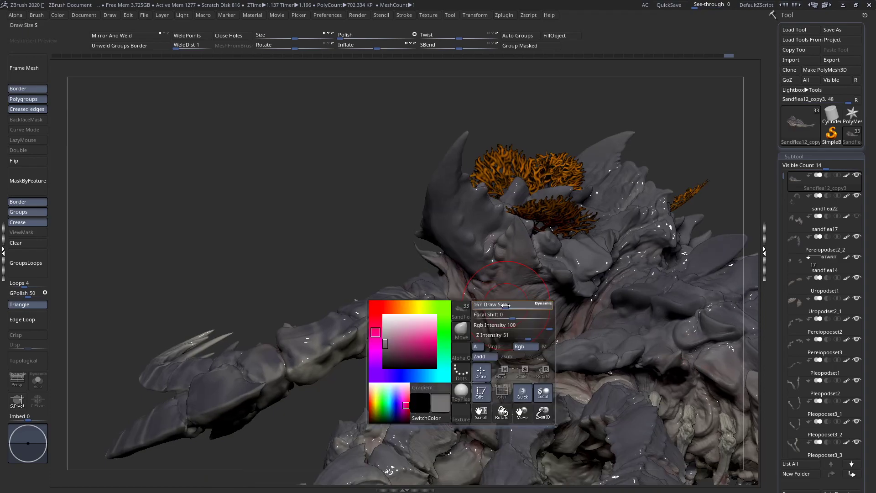
key("space")
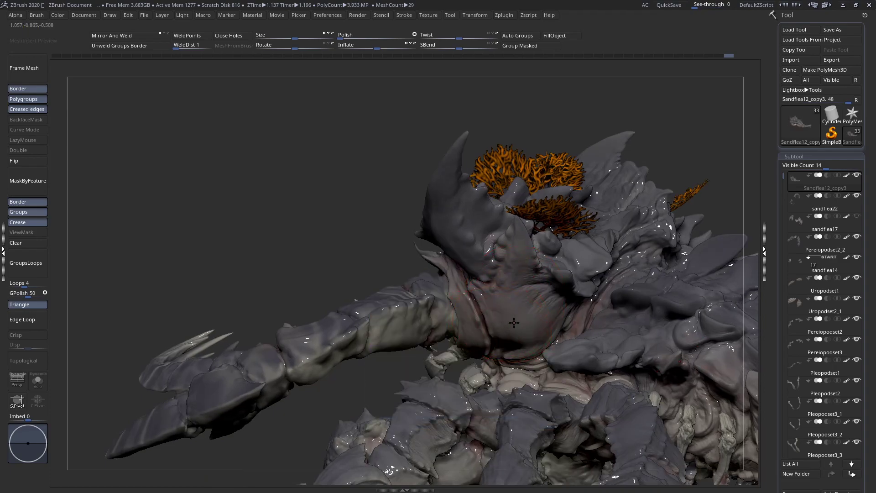
mouse_move(541, 320)
left_mouse_down()
mouse_move(547, 314)
mouse_move(526, 304)
left_mouse_up()
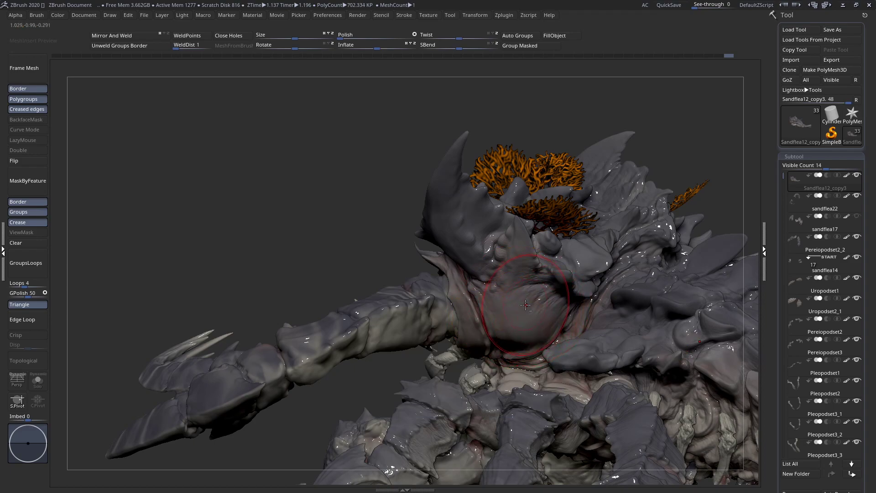
- Smoothly reshape the lower bulge of the fleshy shoulder beneath the side horn with a resized brush
right_click_drag(533, 306, 488, 347)
key("space")
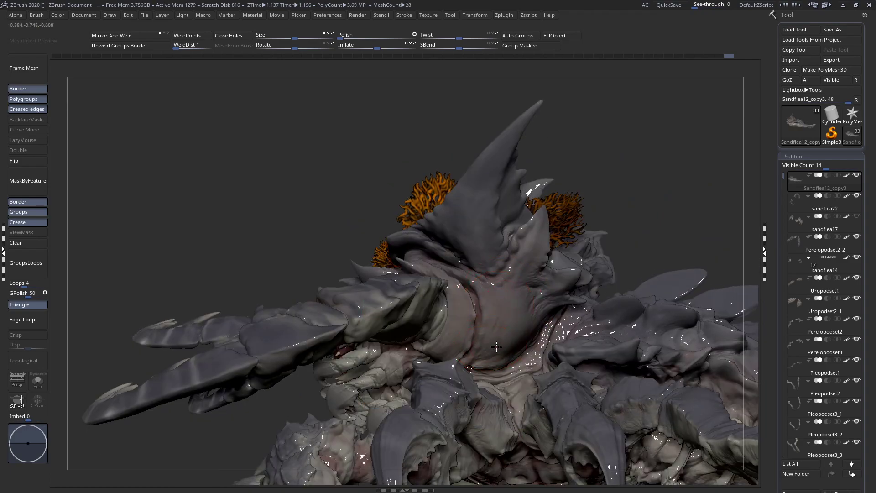
right_click_drag(498, 337, 497, 320)
key("space")
- Reshape the fleshy shoulder next to the rear spikes below the opposite side horn
mouse_move(478, 310)
right_mouse_down()
mouse_move(440, 320)
mouse_move(535, 315)
mouse_move(529, 333)
mouse_move(543, 272)
mouse_move(502, 310)
mouse_move(554, 316)
mouse_move(403, 300)
mouse_move(396, 338)
right_mouse_up()
mouse_move(352, 319)
right_mouse_down()
mouse_move(411, 308)
mouse_move(465, 315)
mouse_move(396, 293)
mouse_move(382, 298)
mouse_move(403, 314)
right_mouse_up()
key("space")
key("space")
key("space")
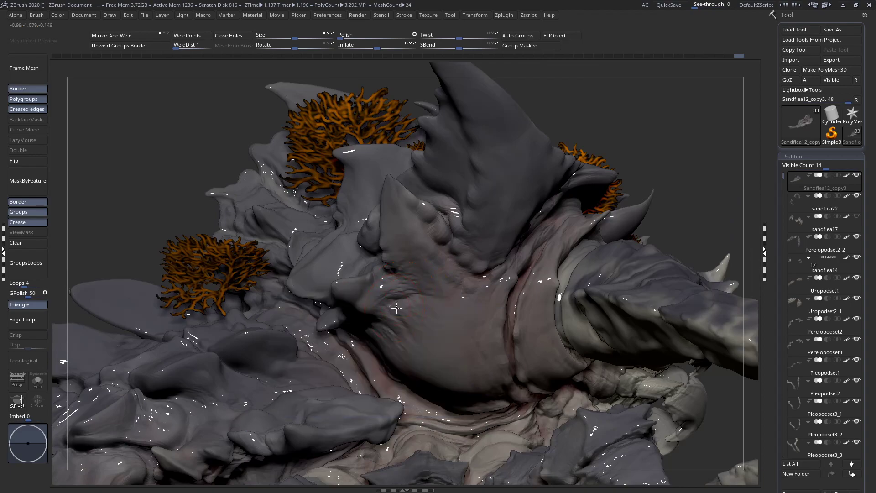
right_click_drag(405, 317, 403, 303)
key("space")
left_click_drag(403, 302, 431, 304)
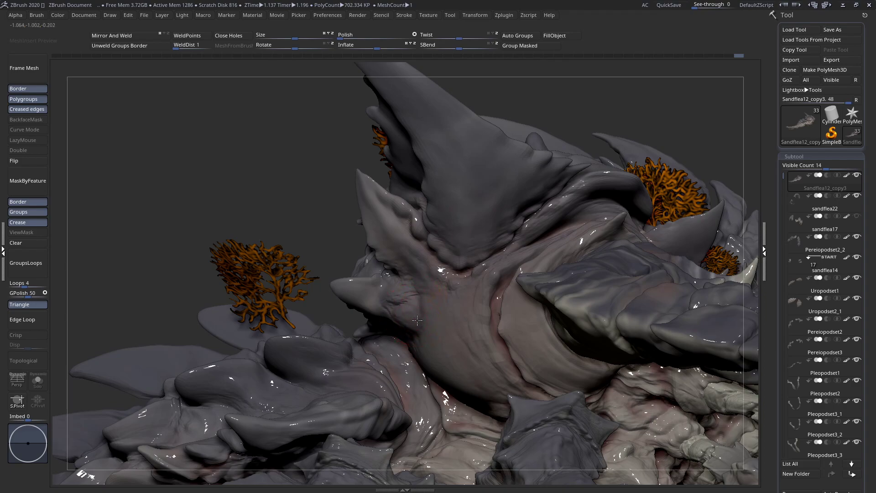
- Pick a different sculpting brush in place of Move and isolate the sand flea body mesh with Solo
right_click_drag(417, 318, 384, 319)
key("space")
right_click_drag(379, 305, 237, 219, "ctrl")
mouse_move(283, 274)
right_mouse_down()
mouse_move(404, 305)
mouse_move(371, 248)
mouse_move(331, 310)
mouse_move(425, 338)
mouse_move(406, 295)
right_mouse_up()
key("space")
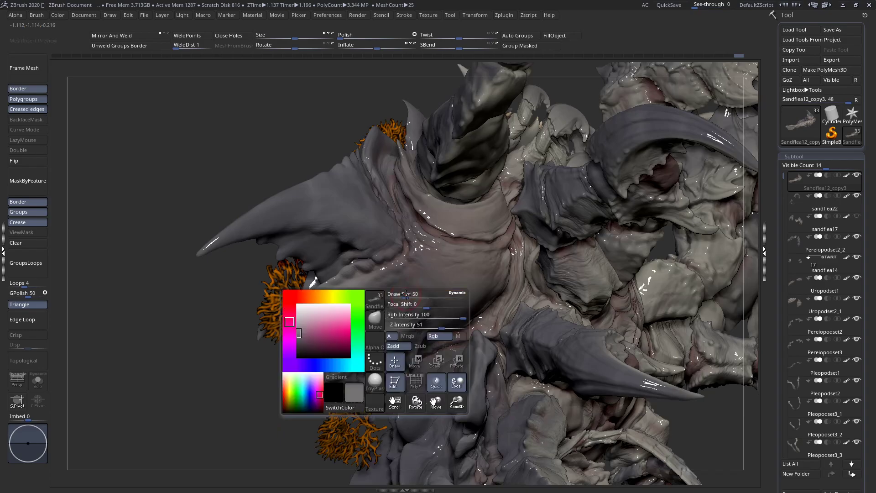
left_click(375, 298)
left_click(564, 363)
left_click(37, 381)
- Sculpt the fleshy shoulder surface just above the base of the side horn with the adjusted brush
mouse_move(370, 339)
right_mouse_down()
mouse_move(423, 265)
mouse_move(383, 288)
right_mouse_up()
key("space")
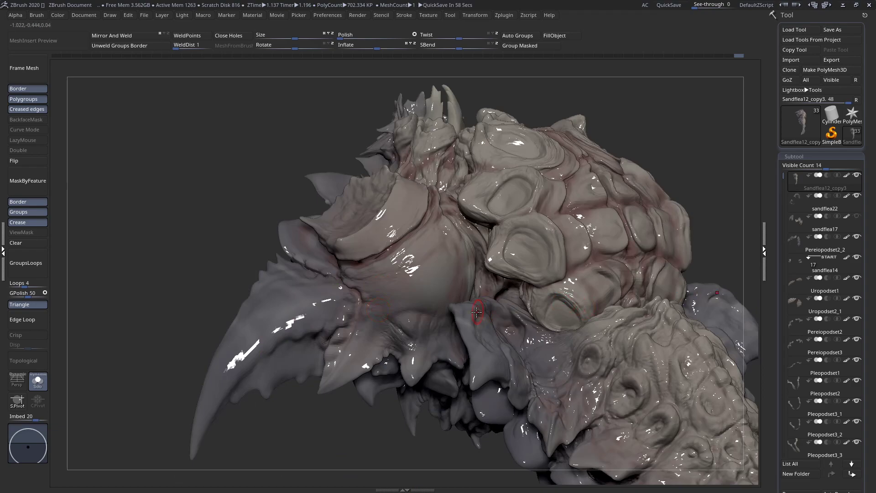
key("space")
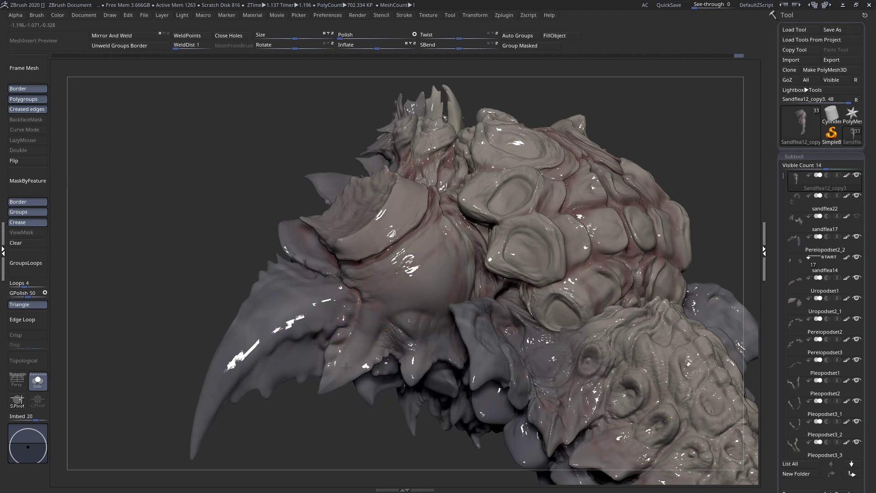
mouse_move(391, 296)
right_mouse_down()
mouse_move(383, 239)
mouse_move(424, 256)
mouse_move(342, 312)
mouse_move(385, 328)
right_mouse_up()
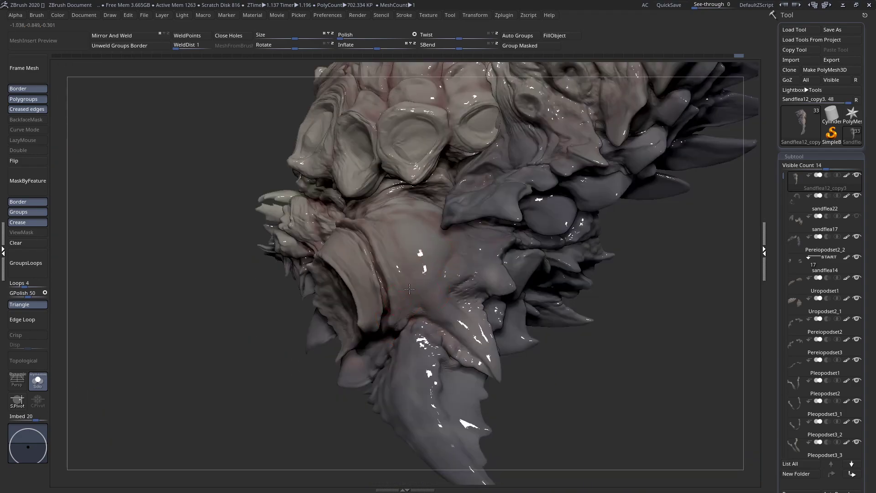
mouse_move(434, 321)
left_mouse_down()
mouse_move(451, 331)
mouse_move(434, 329)
left_mouse_up()
right_click_drag(432, 323, 460, 337)
- Fill and even out the dents on the fleshy shoulder between the side horn and its small rear spikes
key("space")
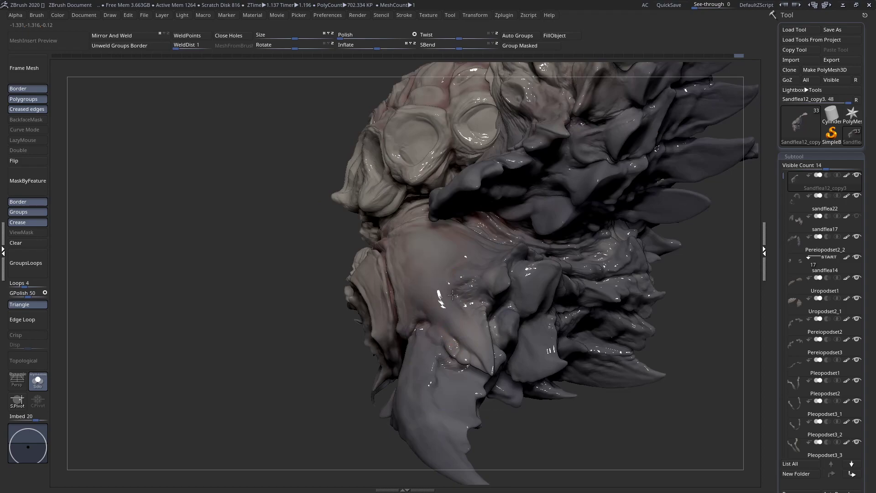
left_click_drag(448, 271, 463, 287)
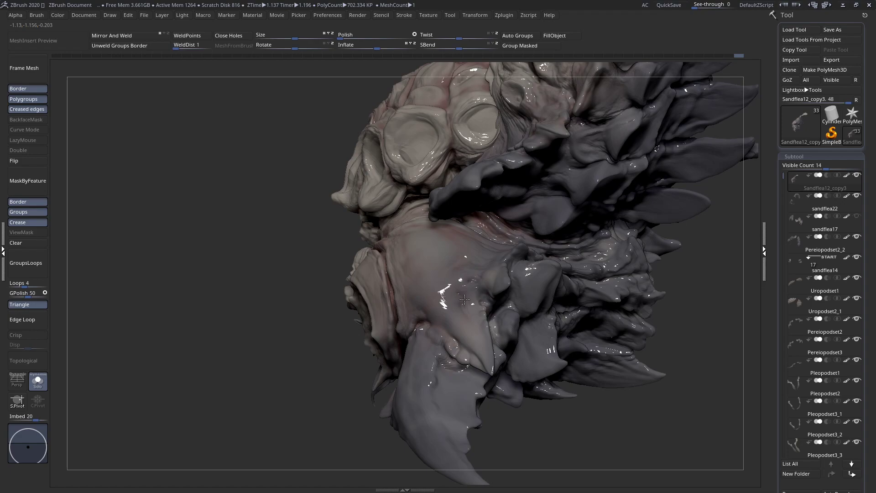
right_click_drag(449, 286, 470, 305)
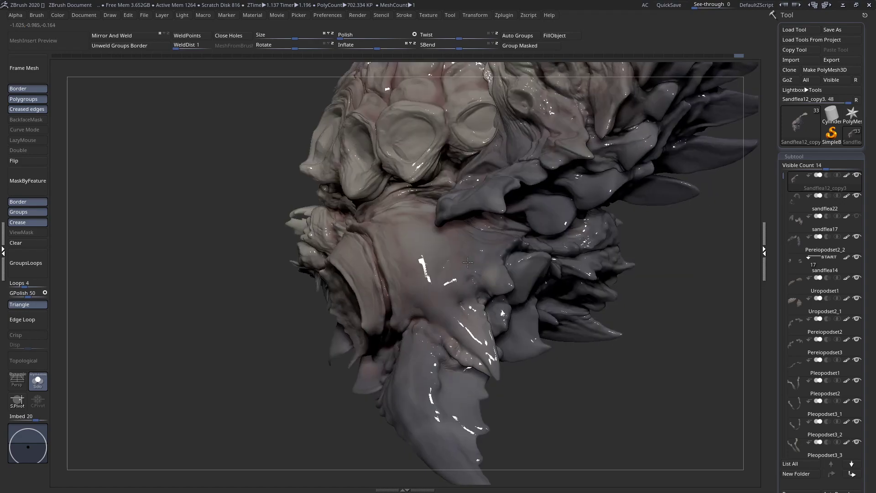
right_click_drag(478, 267, 500, 283)
key("space")
left_click_drag(464, 253, 473, 255)
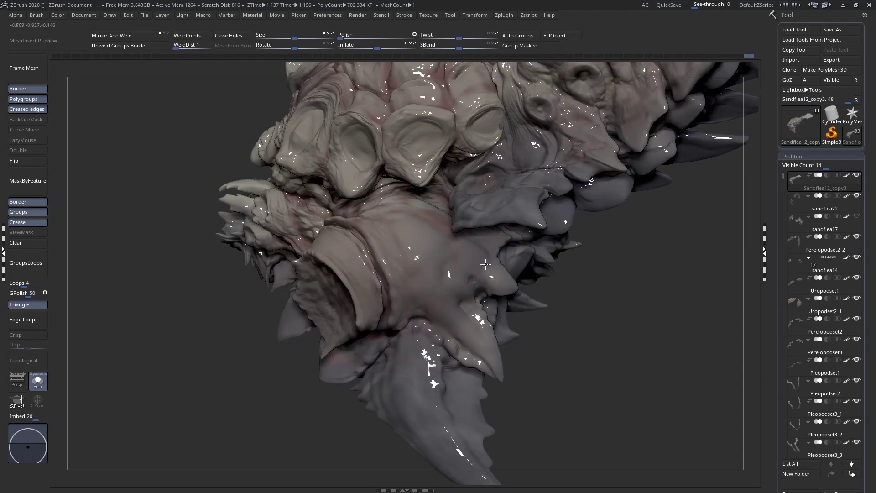
right_click_drag(487, 276, 440, 274)
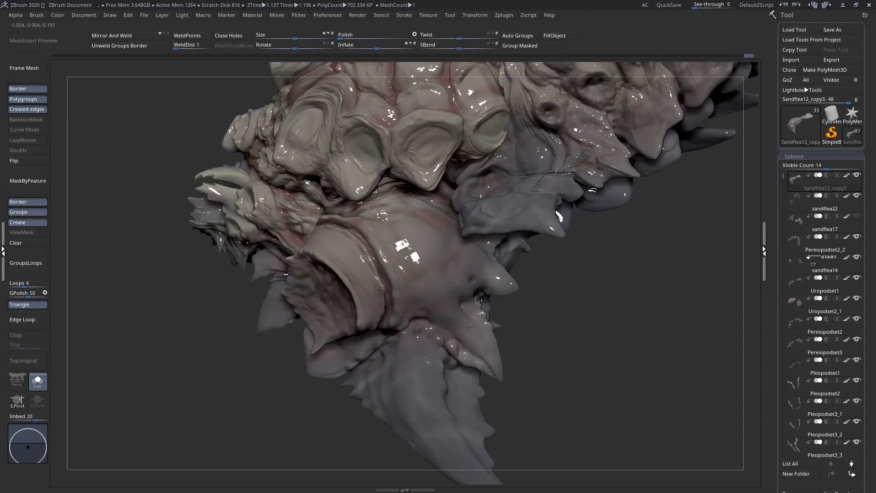
right_click_drag(458, 312, 494, 330)
right_click(448, 293)
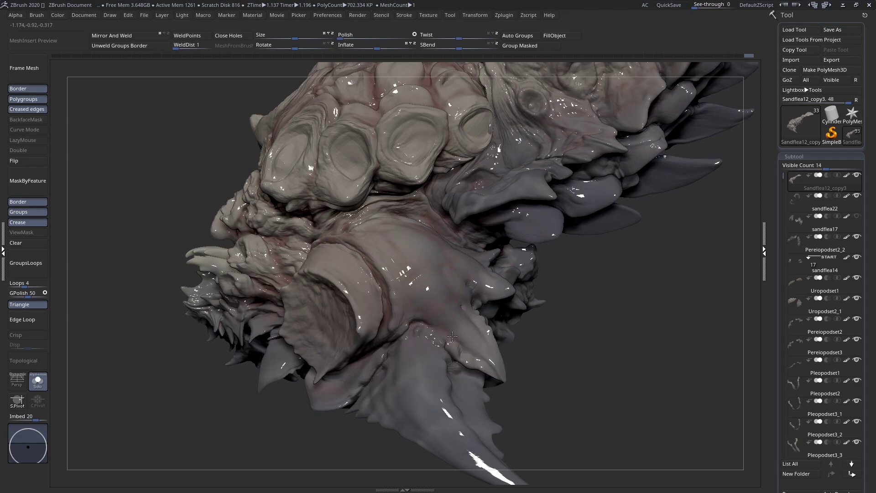
mouse_move(458, 345)
right_mouse_down()
mouse_move(464, 319)
mouse_move(391, 316)
mouse_move(401, 307)
mouse_move(400, 260)
mouse_move(429, 308)
right_mouse_up()
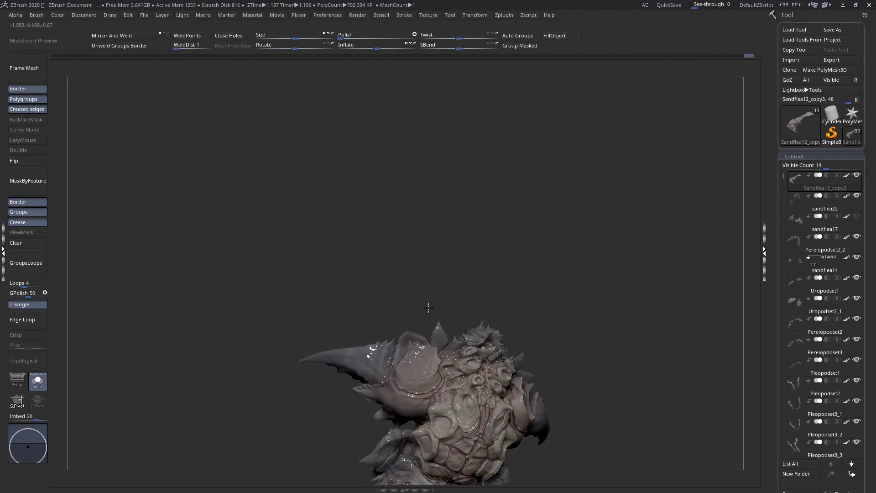
- Sculpt the broad surface of the side horn near its base
right_click_drag(390, 412, 412, 343, "ctrl")
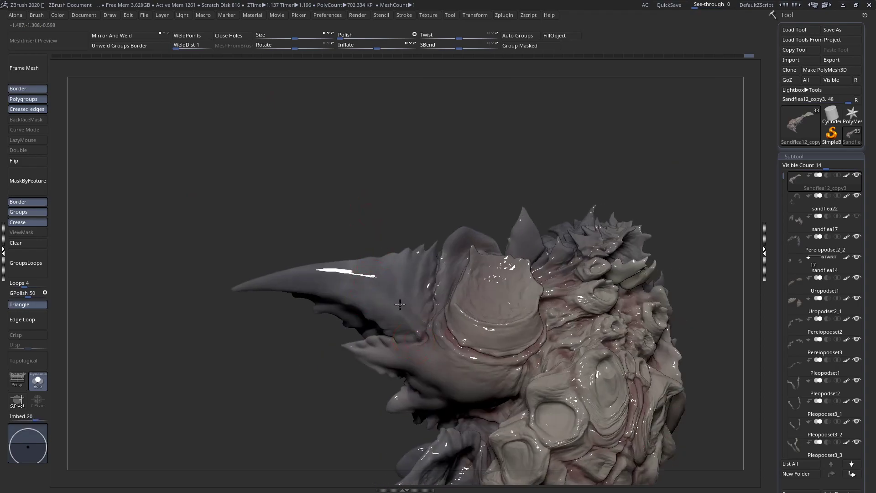
right_click_drag(400, 305, 395, 299)
left_click_drag(404, 279, 423, 292)
right_click_drag(425, 291, 418, 295)
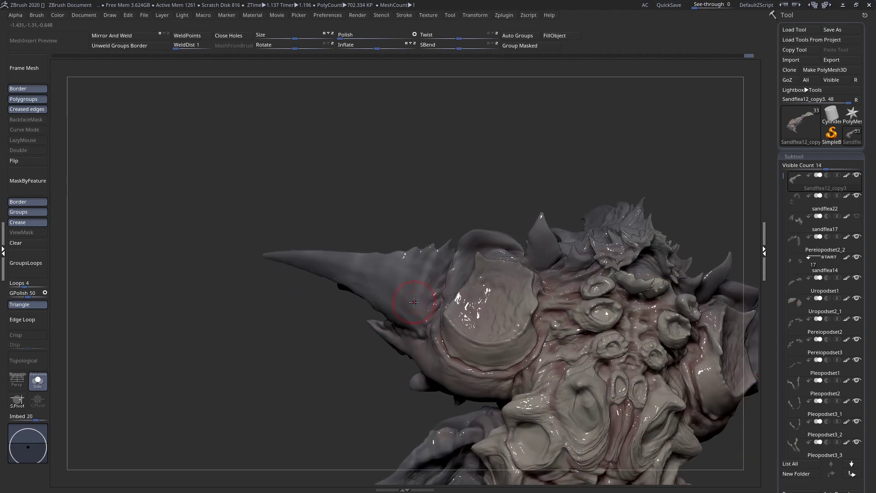
- Refine the flesh and crease between the side horn's base and the round socket with a resized brush
mouse_move(417, 265)
right_mouse_down()
mouse_move(457, 274)
mouse_move(470, 208)
right_mouse_up()
key("space")
mouse_move(470, 208)
left_mouse_down()
mouse_move(471, 235)
mouse_move(415, 337)
left_mouse_up()
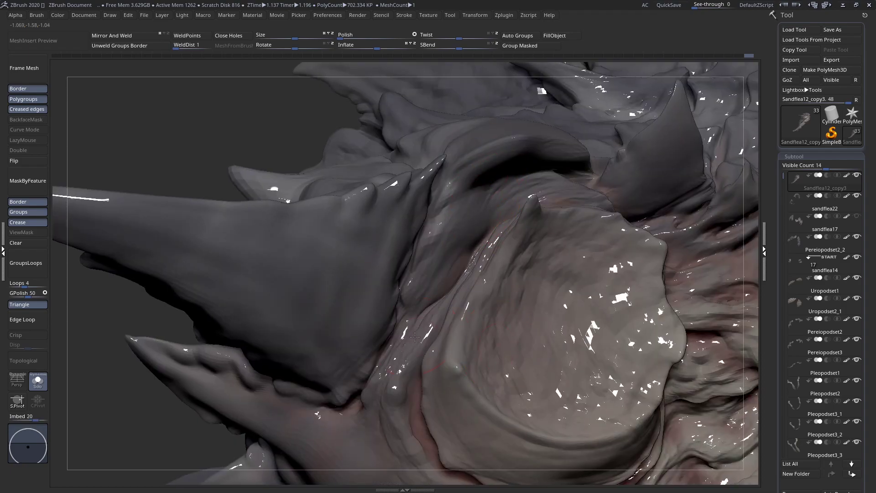
mouse_move(415, 326)
right_mouse_down()
mouse_move(417, 302)
mouse_move(427, 355)
mouse_move(400, 303)
mouse_move(436, 281)
right_mouse_up()
mouse_move(385, 331)
right_mouse_down("ctrl")
mouse_move(391, 363)
mouse_move(355, 360)
right_mouse_up("ctrl")
key("space")
left_click_drag(380, 310, 388, 309)
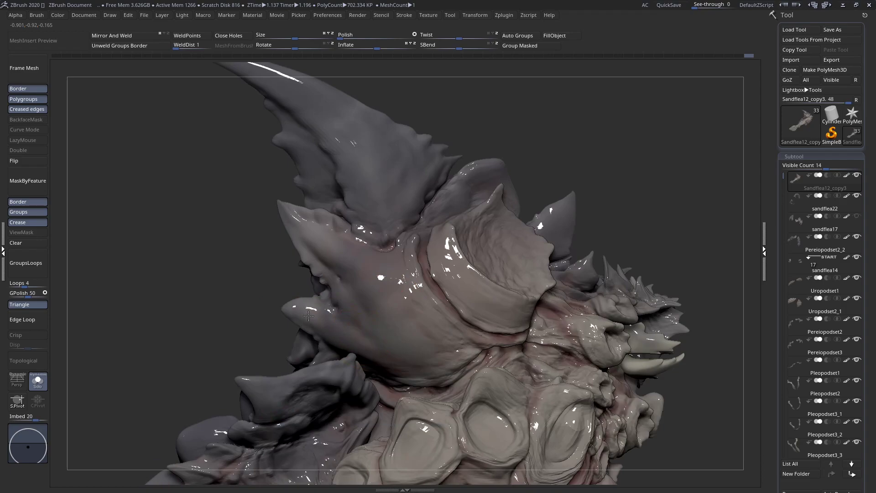
- Smooth the fleshy shoulder below the side horn, from the socket rim across to the two rear spikes
key("space")
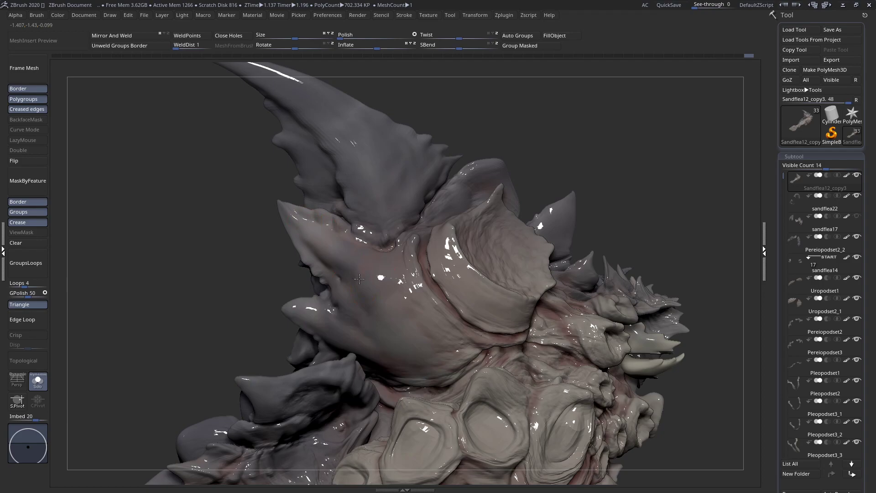
right_click_drag(398, 299, 406, 310)
key("space")
left_click(408, 263)
left_click_drag(428, 326, 375, 311, "shift")
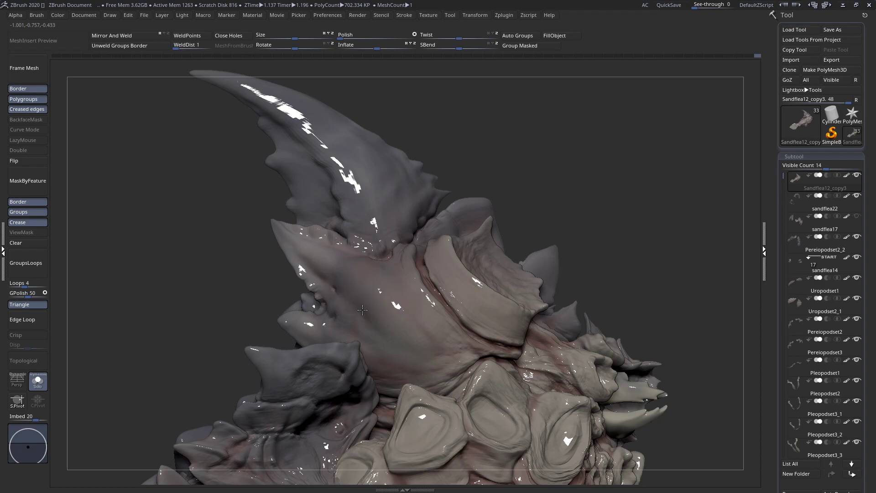
right_click_drag(361, 309, 403, 364)
left_click_drag(374, 367, 448, 364, "shift")
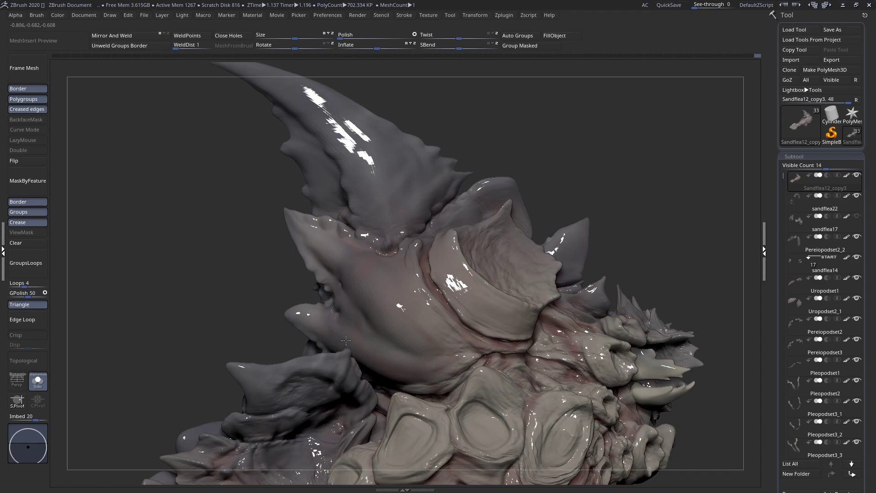
- Switch back to the Move brush and adjust the shoulder's outer contour under the side horn from behind
right_click_drag(343, 328, 438, 283)
right_click_drag(261, 339, 274, 393, "ctrl")
right_click_drag(274, 393, 301, 322, "ctrl")
right_click_drag(301, 322, 325, 380, "ctrl")
key("space")
left_click(249, 356)
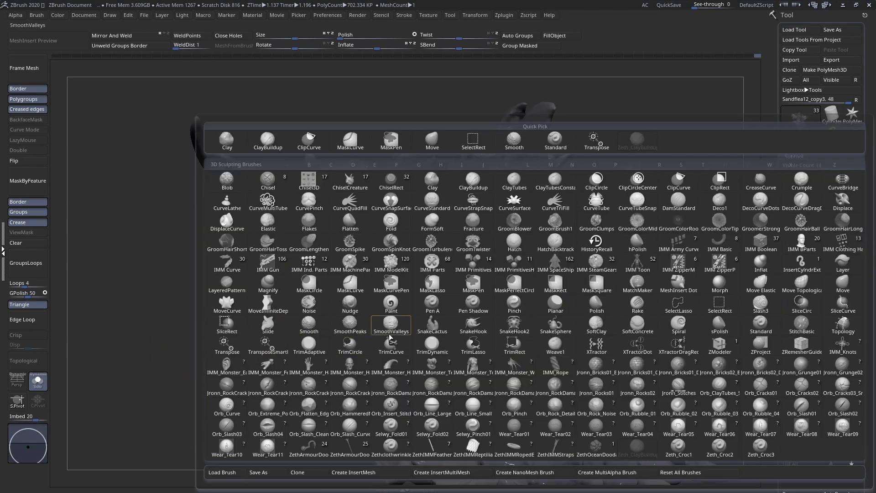
key("m")
key("v")
key("space")
left_click_drag(305, 290, 310, 302)
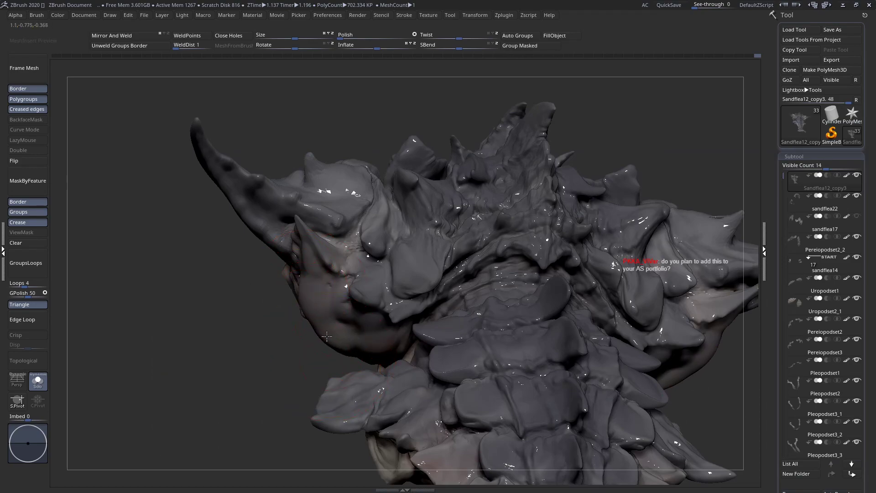
- Reshape the rear silhouette of the rounded shoulder bulge below the horn's rear spike with a resized Move brush
right_click_drag(316, 317, 311, 296)
key("space")
left_click_drag(312, 296, 306, 296)
right_click_drag(306, 297, 306, 297)
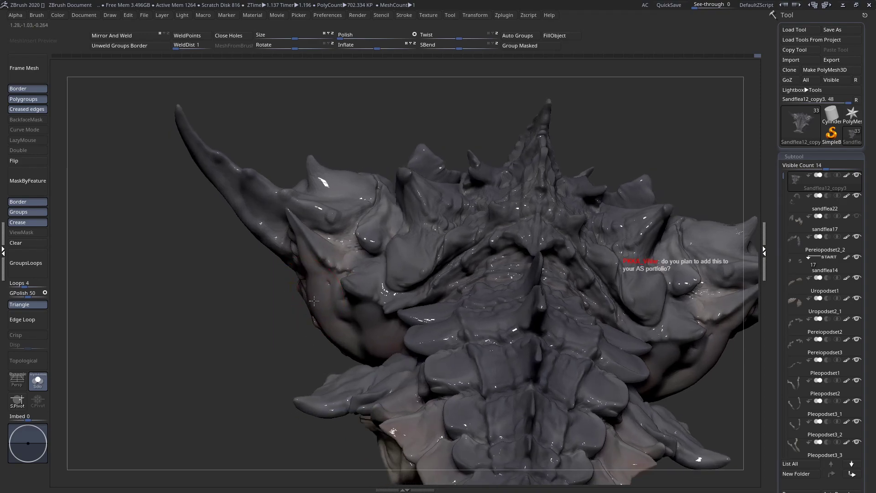
key("space")
mouse_move(308, 303)
left_mouse_down()
mouse_move(316, 302)
mouse_move(305, 277)
left_mouse_up()
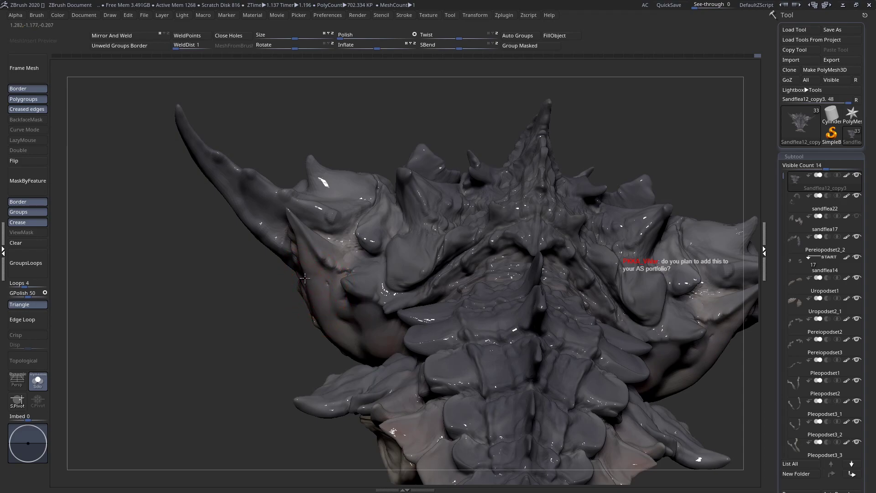
right_click_drag(305, 278, 292, 305)
key("space")
left_click_drag(315, 340, 323, 337)
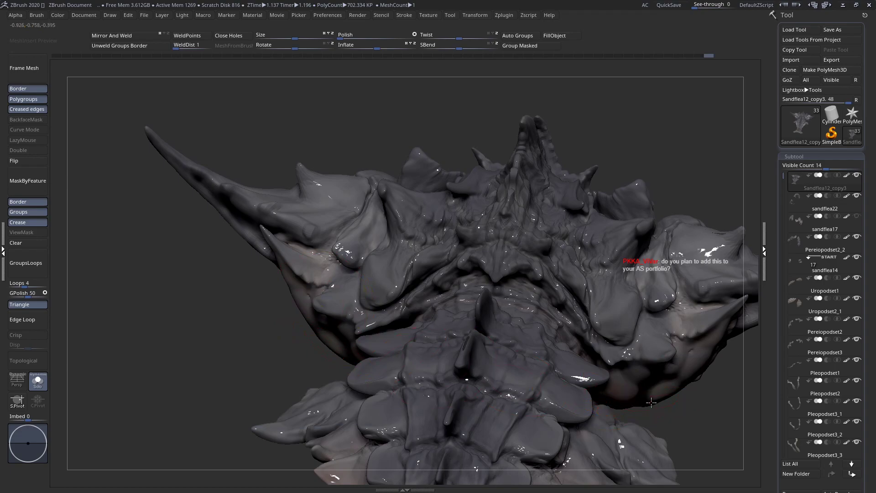
- Set the Z intensity to 24, reduce the draw size and reshape the shoulder flesh below the rear spike from the side
right_click_drag(649, 396, 598, 388)
left_click_drag(599, 388, 609, 406)
key("space")
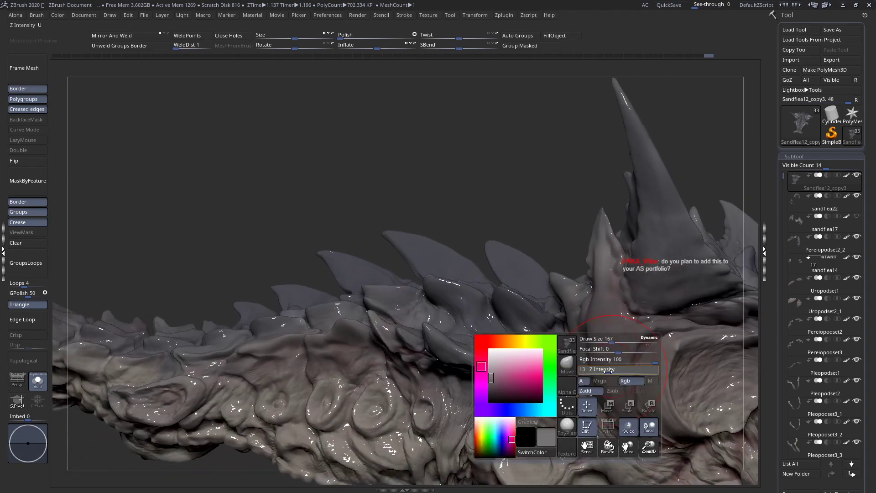
key("space")
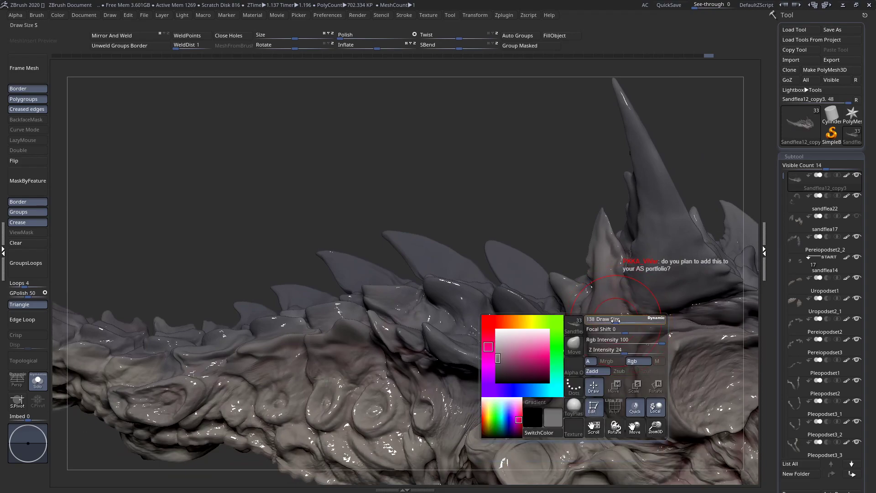
key("space")
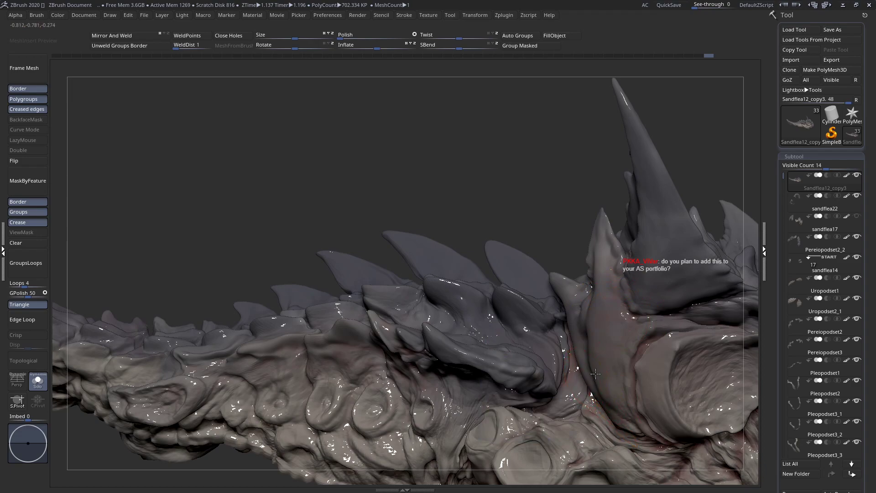
key("space")
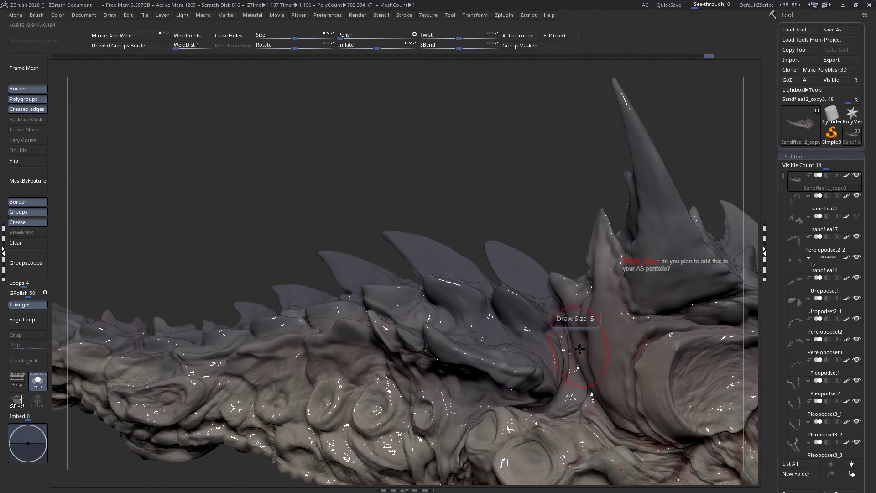
- Nudge the shoulder's outer edge below the side horn inward toward the body from the back view
mouse_move(575, 337)
right_mouse_down()
mouse_move(581, 326)
mouse_move(611, 360)
mouse_move(480, 391)
mouse_move(413, 314)
right_mouse_up()
key("space")
left_click_drag(413, 313, 421, 314)
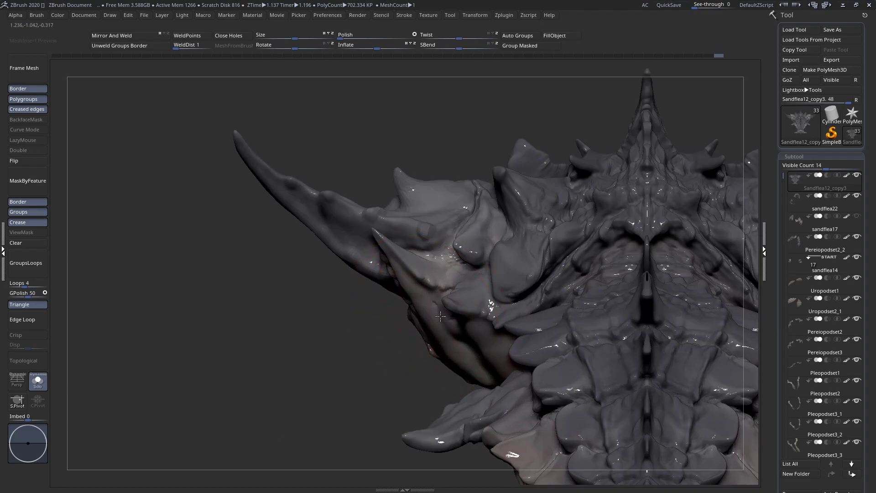
right_click_drag(420, 314, 508, 297)
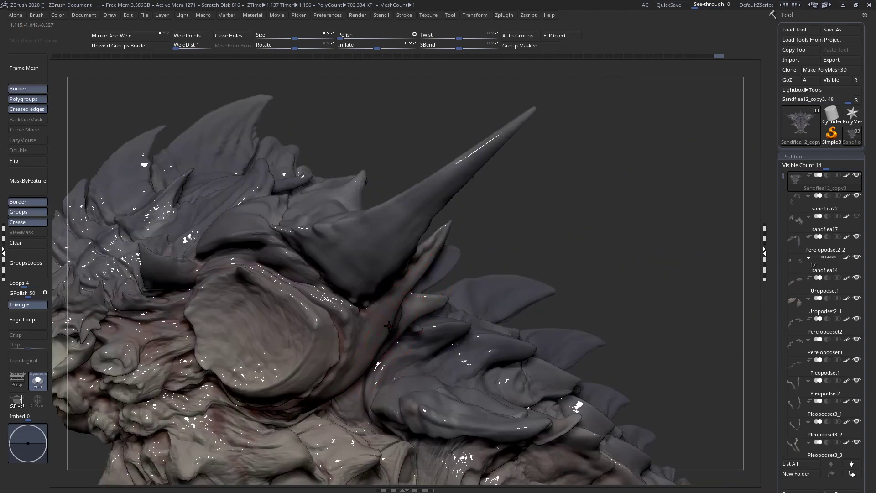
- Examine the shoulder contour, rear spikes and socket around the side horn from the front and both sides
right_click_drag(396, 333, 399, 359)
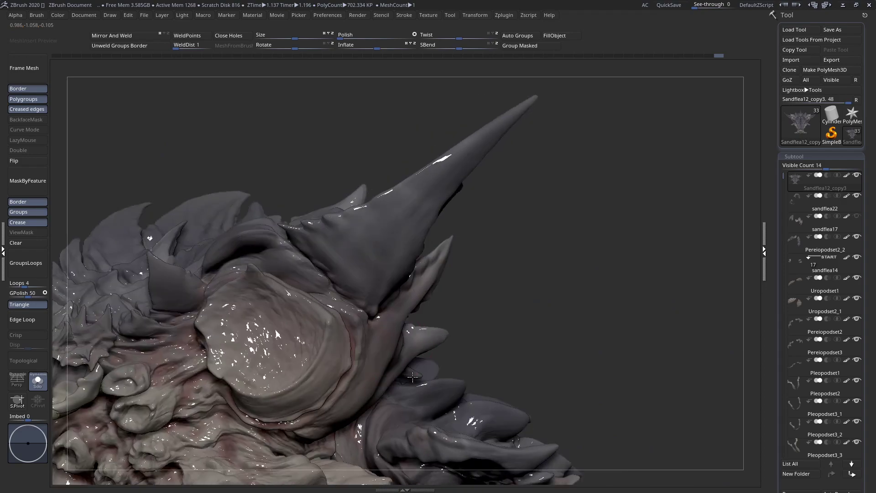
key("space")
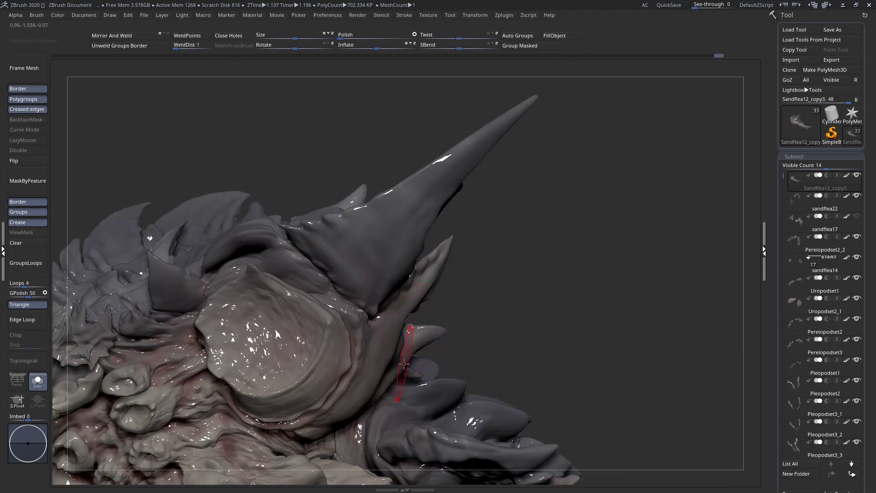
right_click_drag(394, 377, 396, 396, "ctrl")
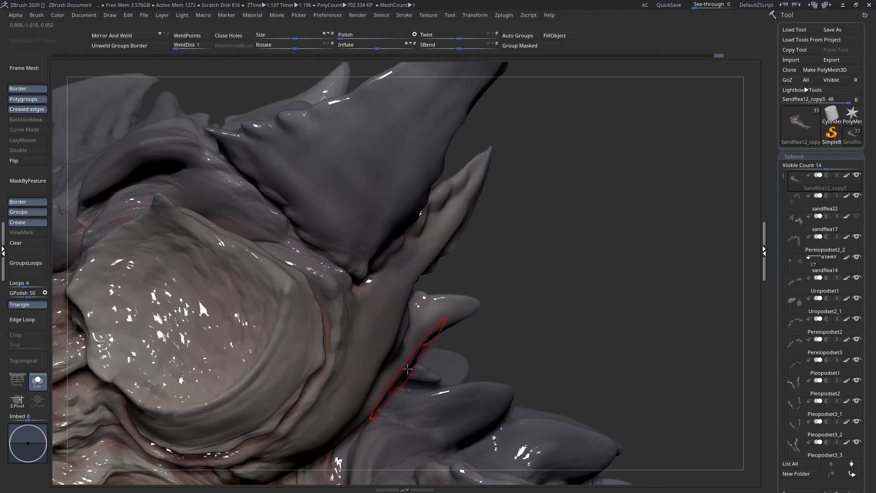
right_click_drag(383, 368, 448, 297, "alt")
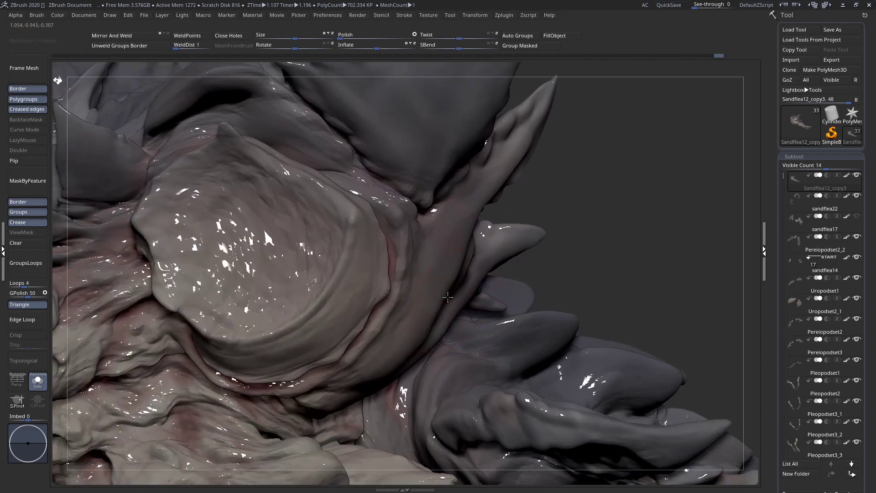
mouse_move(445, 288)
right_mouse_down()
mouse_move(430, 287)
mouse_move(451, 260)
mouse_move(395, 277)
mouse_move(469, 281)
right_mouse_up()
right_click_drag(360, 298, 465, 320, "alt")
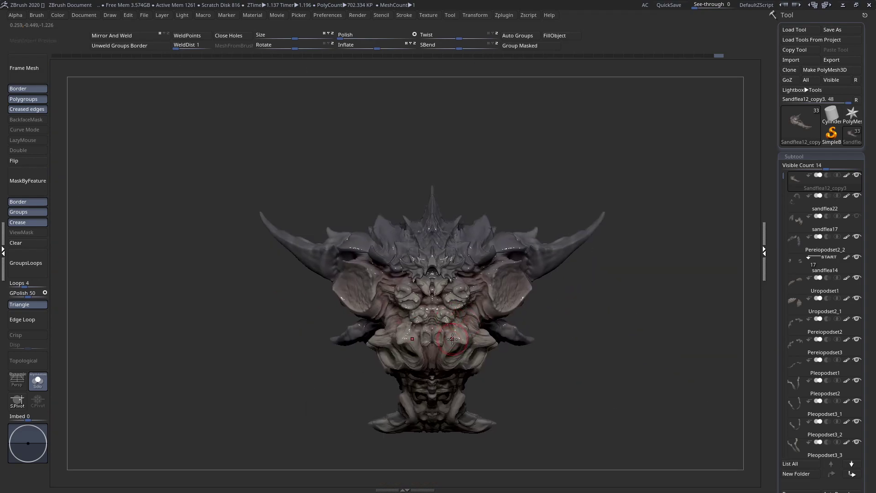
mouse_move(423, 292)
right_mouse_down()
mouse_move(454, 296)
mouse_move(493, 283)
right_mouse_up()
key("space")
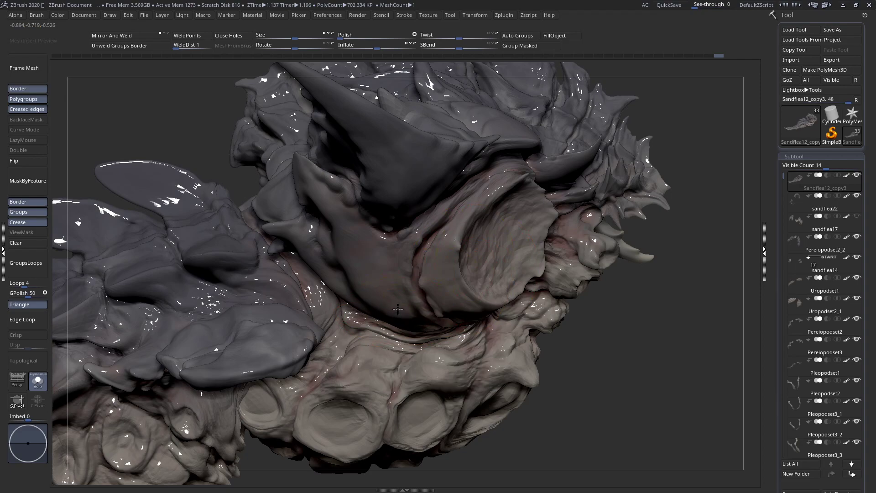
- Refine the lower rear edge of the rounded shoulder bulge below the side horn with a resized Move brush
left_click_drag(396, 306, 391, 310)
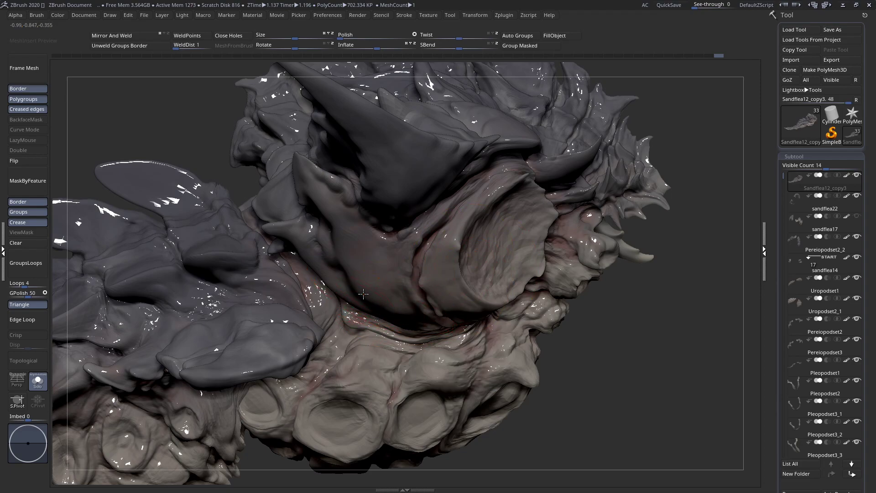
key("space")
left_click_drag(380, 257, 352, 255)
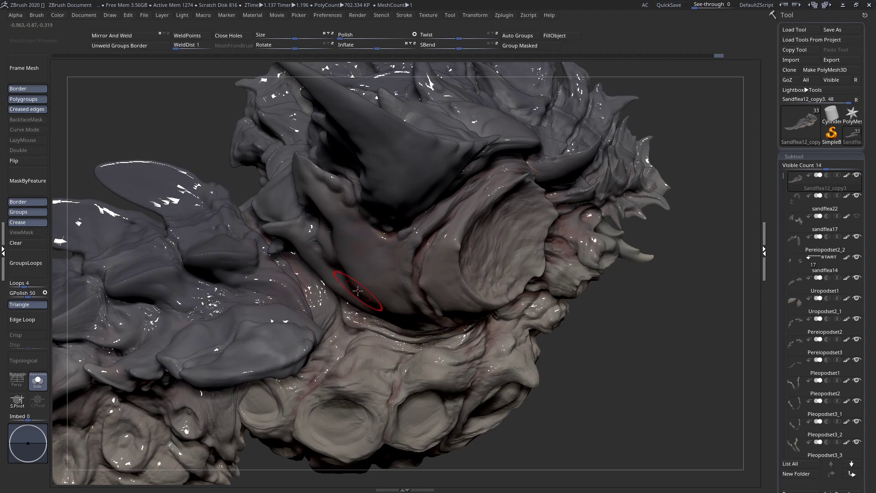
key("space")
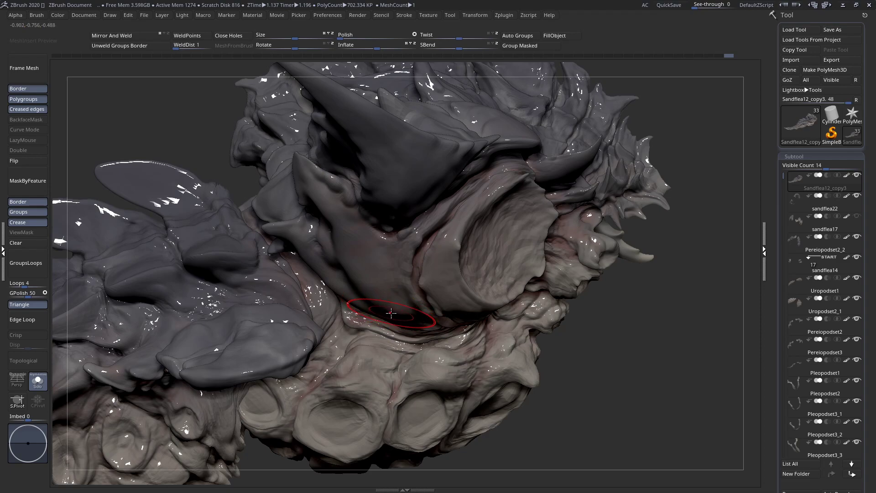
mouse_move(392, 309)
right_mouse_down()
mouse_move(390, 233)
mouse_move(378, 330)
mouse_move(397, 351)
mouse_move(370, 379)
mouse_move(353, 377)
mouse_move(391, 366)
right_mouse_up()
key("space")
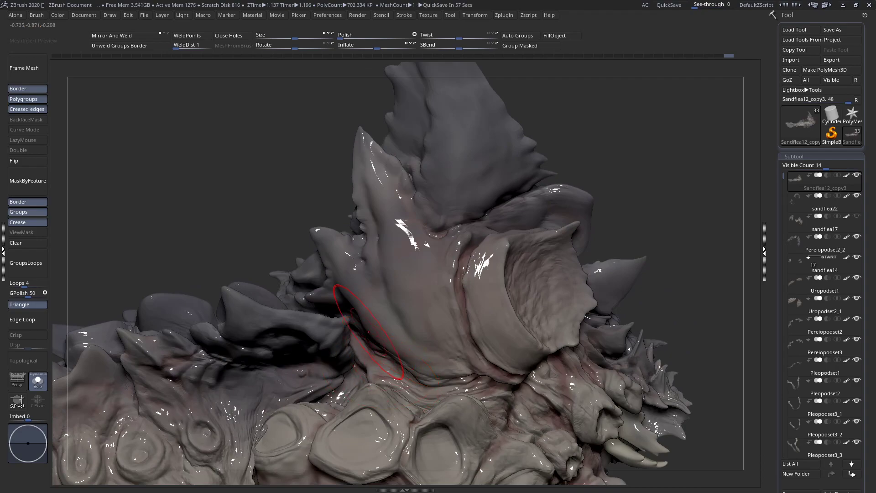
right_click_drag(492, 317, 415, 351, "ctrl")
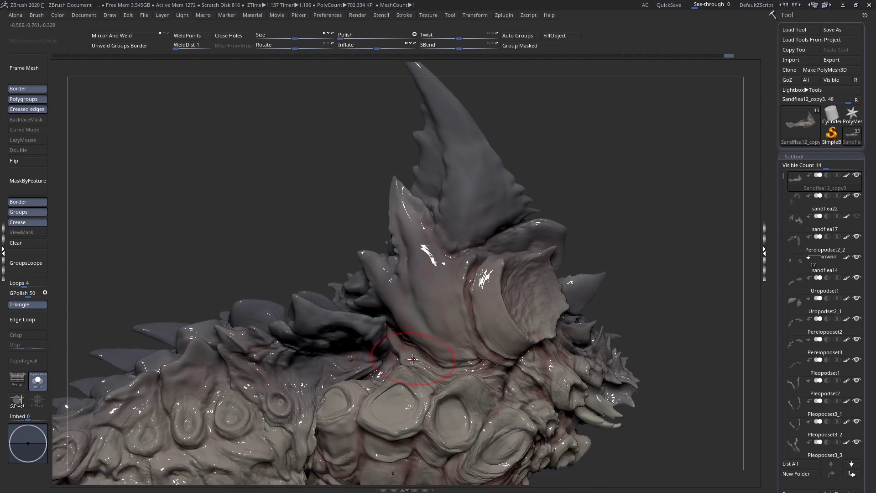
- Nudge the outer edge of the shoulder socket beneath the side horn inward using small Move strokes from different angles
right_click_drag(410, 357, 497, 339)
mouse_move(456, 320)
right_mouse_down("ctrl")
mouse_move(479, 356)
mouse_move(506, 342)
mouse_move(397, 333)
mouse_move(382, 286)
right_mouse_up("ctrl")
key("space")
left_click_drag(352, 285, 363, 286)
right_click_drag(364, 297, 383, 305)
key("space")
left_click_drag(364, 288, 374, 287)
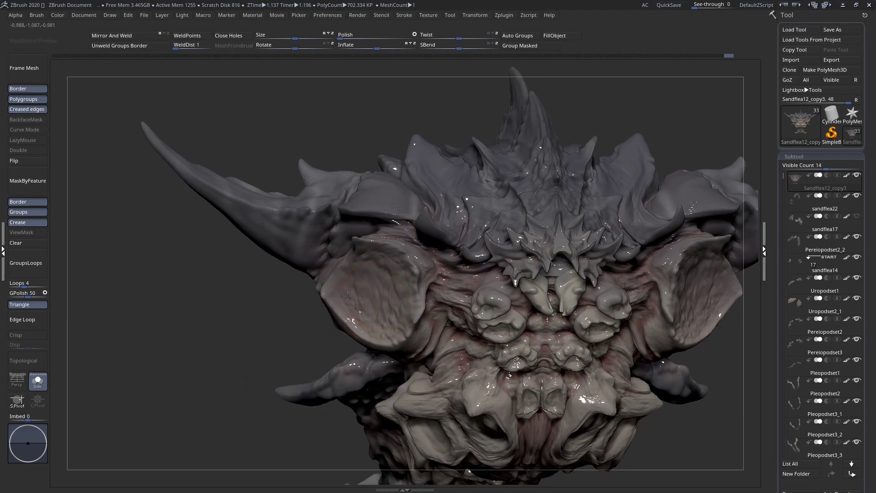
- Turn off Solo mode to bring the creature's other subtools back around the shoulder socket
mouse_move(387, 292)
right_mouse_down("ctrl")
mouse_move(383, 281)
mouse_move(329, 288)
mouse_move(392, 279)
mouse_move(432, 326)
mouse_move(401, 317)
right_mouse_up("ctrl")
key("space")
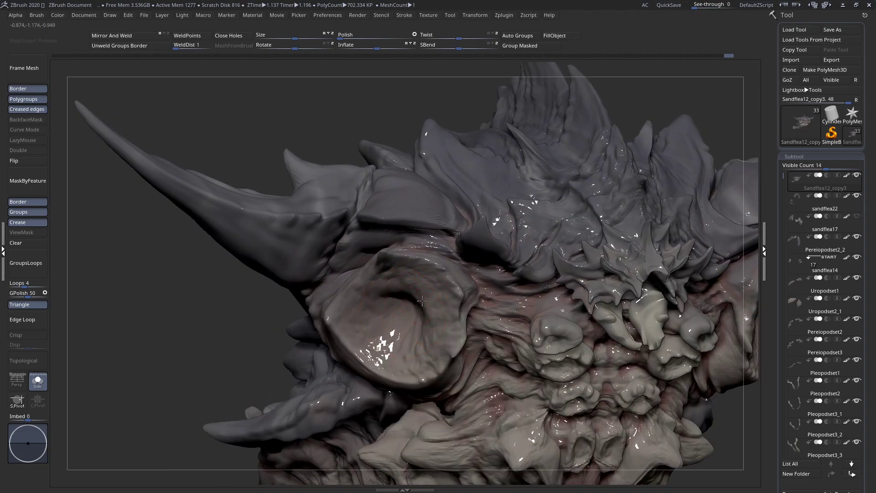
mouse_move(371, 285)
right_mouse_down()
mouse_move(420, 330)
mouse_move(409, 312)
mouse_move(406, 333)
right_mouse_up()
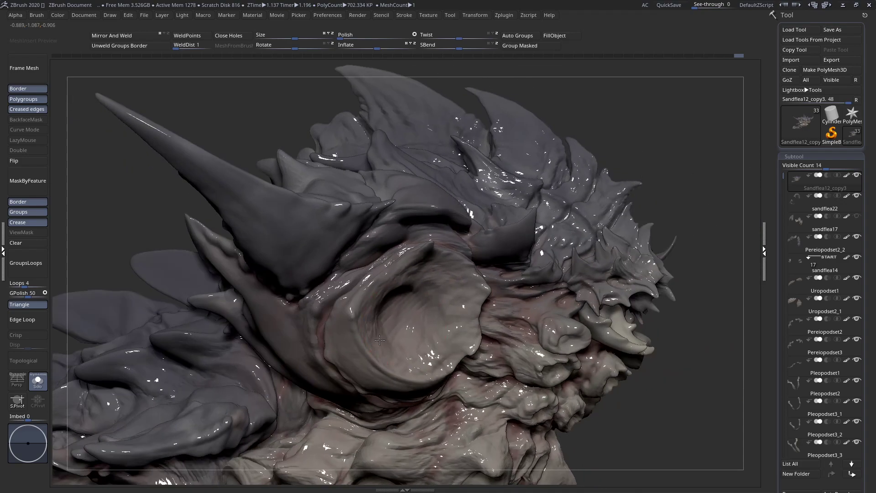
mouse_move(391, 327)
right_mouse_down()
mouse_move(360, 303)
mouse_move(367, 315)
mouse_move(378, 305)
mouse_move(371, 318)
mouse_move(389, 310)
mouse_move(381, 322)
mouse_move(393, 336)
mouse_move(402, 330)
mouse_move(182, 260)
mouse_move(105, 269)
right_mouse_up()
mouse_move(447, 334)
right_mouse_down()
mouse_move(504, 342)
mouse_move(534, 307)
mouse_move(524, 294)
mouse_move(424, 279)
mouse_move(455, 319)
right_mouse_up()
right_click_drag(391, 268, 369, 262, "ctrl")
left_click(38, 383)
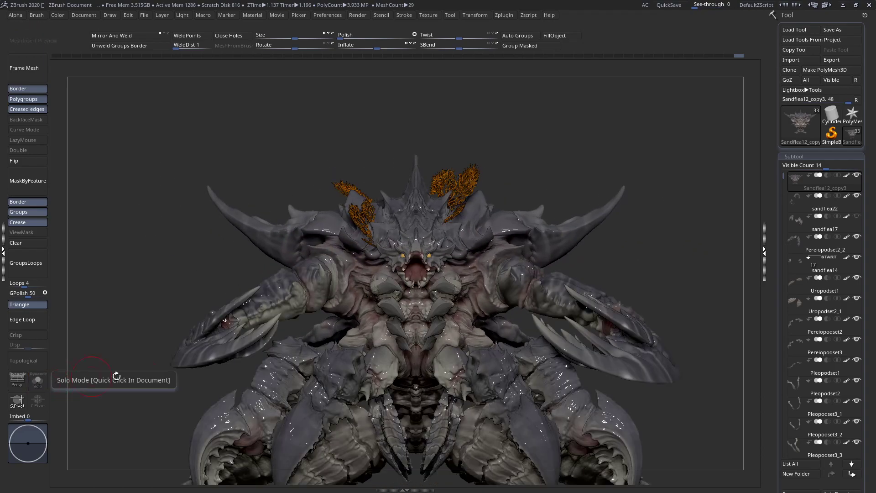
- Examine the shoulder bulges, side horns and back plates from behind, the side and above with the whole creature shown
mouse_move(378, 365)
right_mouse_down()
mouse_move(493, 365)
mouse_move(339, 380)
mouse_move(411, 369)
mouse_move(413, 289)
mouse_move(411, 349)
mouse_move(429, 348)
mouse_move(404, 348)
mouse_move(443, 335)
mouse_move(445, 367)
mouse_move(490, 368)
right_mouse_up()
key("space")
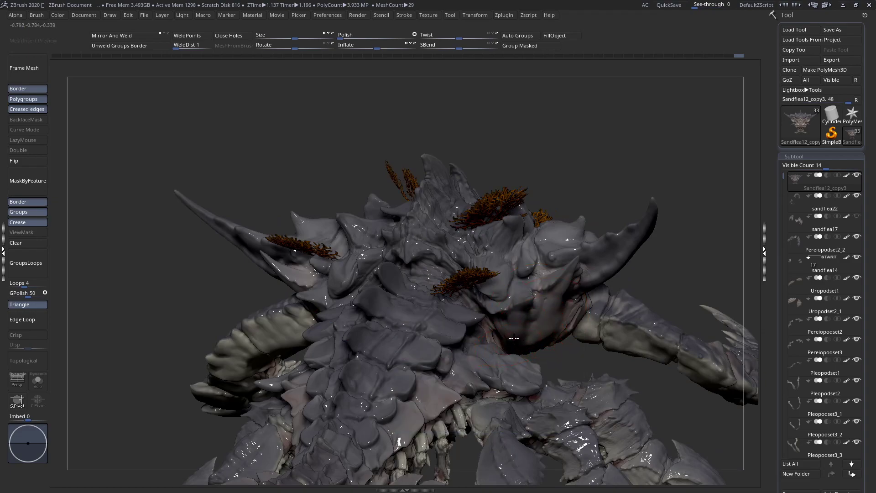
right_click_drag(530, 349, 530, 341)
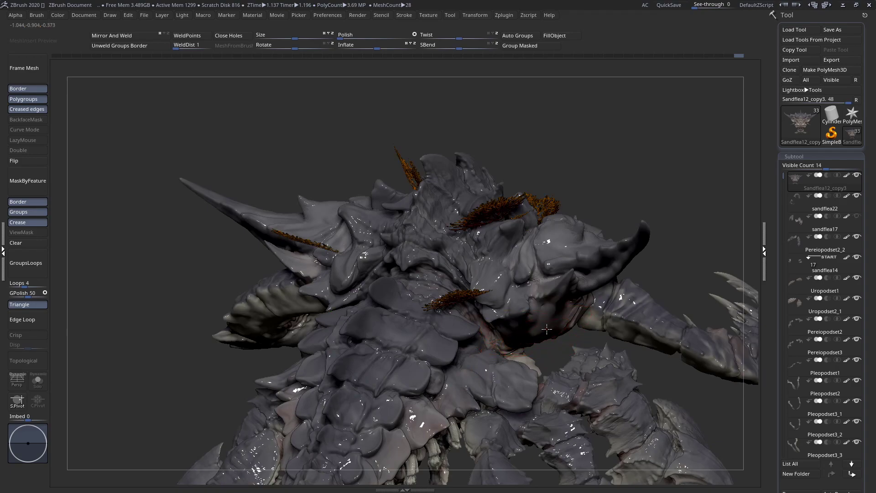
right_click_drag(570, 318, 539, 326)
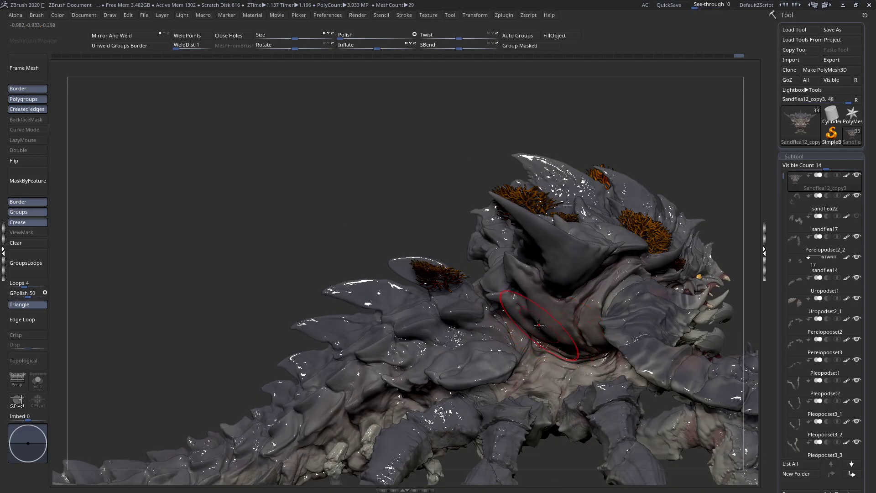
key("space")
mouse_move(537, 313)
right_mouse_down("ctrl")
mouse_move(524, 297)
mouse_move(527, 279)
right_mouse_up("ctrl")
key("space")
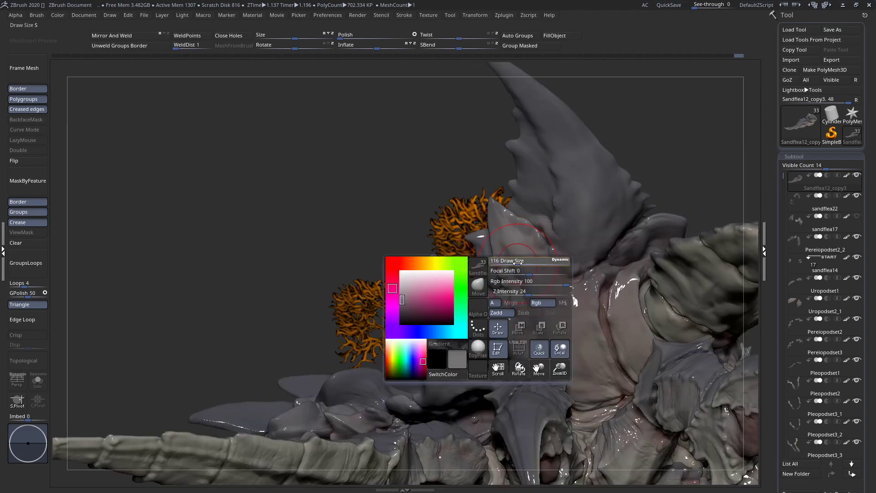
right_click_drag(515, 281, 489, 256, "ctrl")
right_click_drag(488, 256, 485, 265)
right_click_drag(507, 297, 563, 309)
mouse_move(391, 306)
right_mouse_down("ctrl")
mouse_move(449, 359)
mouse_move(313, 290)
right_mouse_up("ctrl")
key("space")
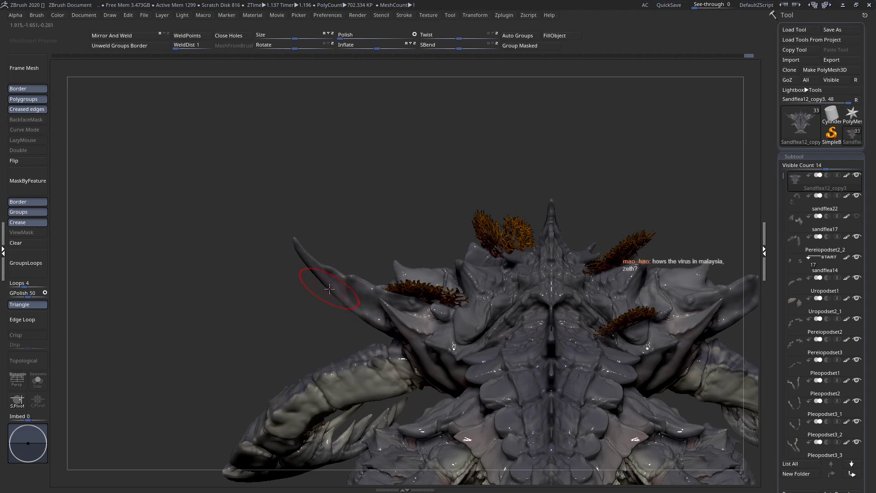
mouse_move(329, 289)
right_mouse_down("ctrl")
mouse_move(283, 279)
mouse_move(294, 295)
right_mouse_up("ctrl")
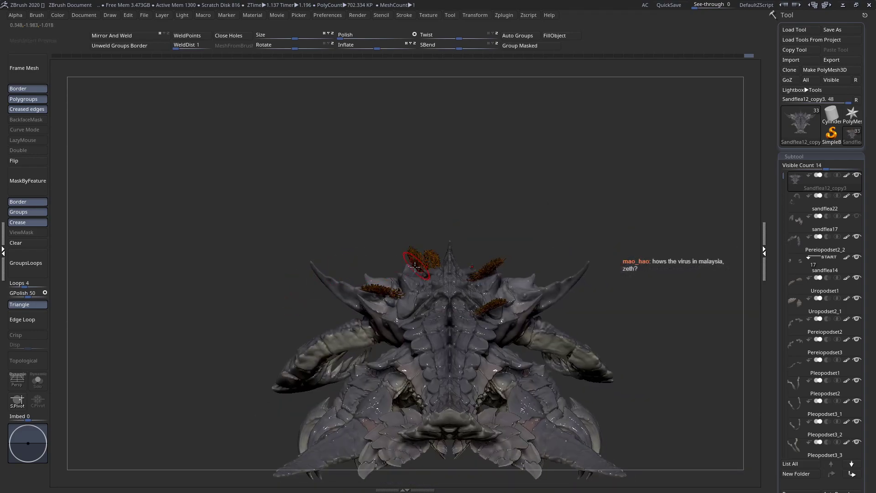
mouse_move(373, 286)
right_mouse_down()
mouse_move(385, 296)
mouse_move(321, 300)
mouse_move(337, 302)
mouse_move(340, 325)
mouse_move(361, 302)
mouse_move(351, 310)
mouse_move(356, 406)
right_mouse_up()
- Pull the upper corner of the smooth shoulder plate beside the side horn out into a short pointed spike
right_click(361, 302)
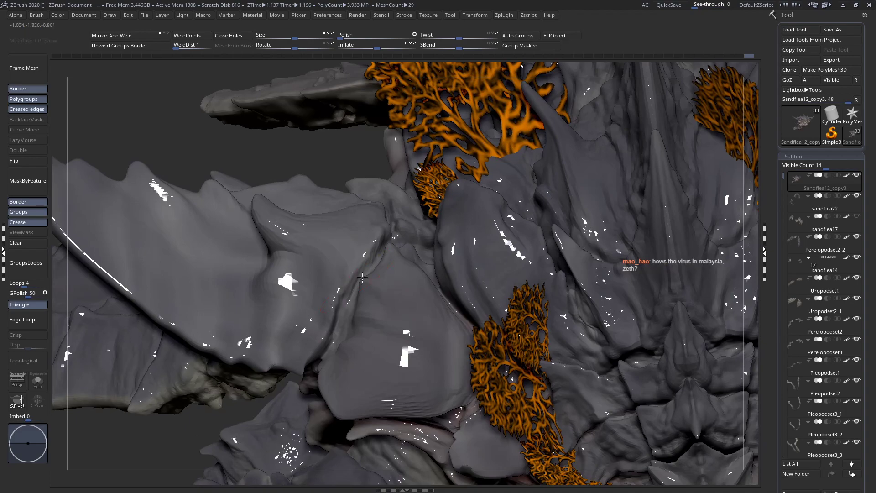
right_click(325, 334)
left_click_drag(356, 278, 345, 277)
right_click_drag(345, 277, 365, 280)
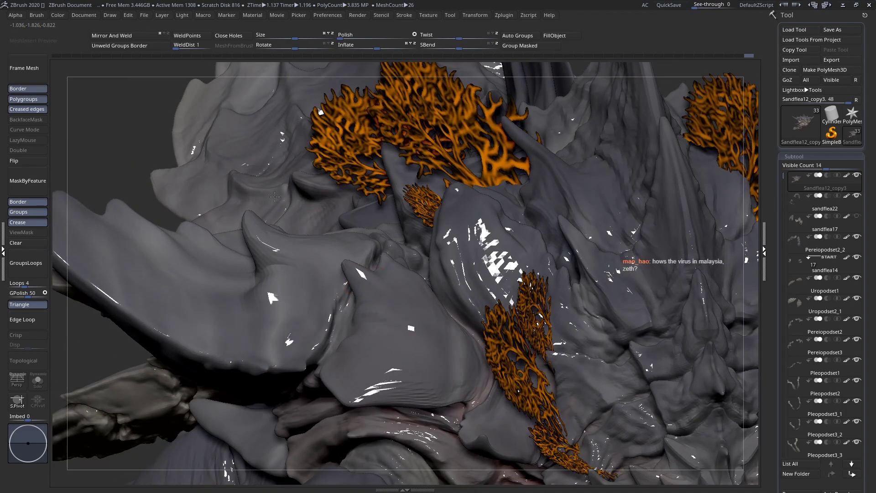
mouse_move(338, 252)
right_mouse_down()
mouse_move(361, 260)
mouse_move(340, 247)
right_mouse_up()
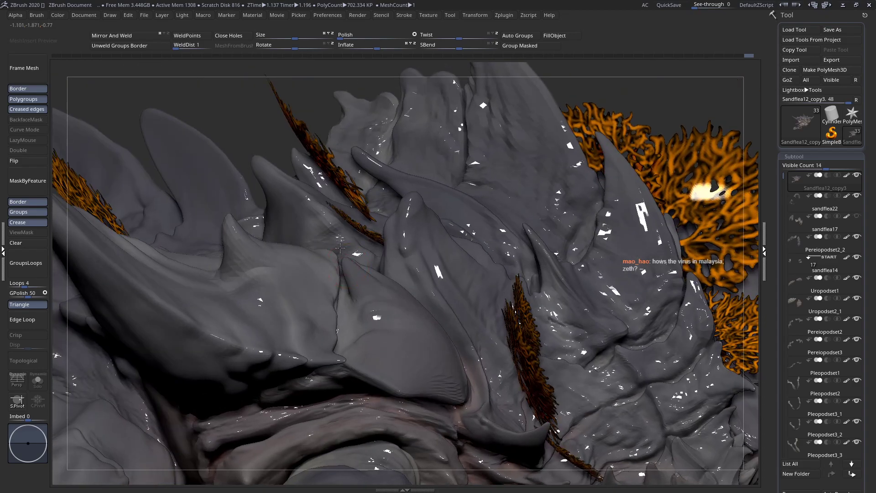
key("space")
mouse_move(344, 265)
left_mouse_down()
mouse_move(351, 266)
mouse_move(345, 279)
mouse_move(338, 264)
left_mouse_up()
mouse_move(338, 265)
right_mouse_down()
mouse_move(399, 290)
mouse_move(204, 223)
mouse_move(382, 320)
mouse_move(349, 323)
mouse_move(385, 314)
mouse_move(365, 315)
right_mouse_up()
- Pull the folds at the front base of the central head spike downward, toggling the stroke off and on to compare
mouse_move(516, 270)
right_mouse_down("ctrl")
mouse_move(478, 312)
mouse_move(479, 305)
right_mouse_up("ctrl")
key("space")
right_click_drag(465, 346, 465, 309)
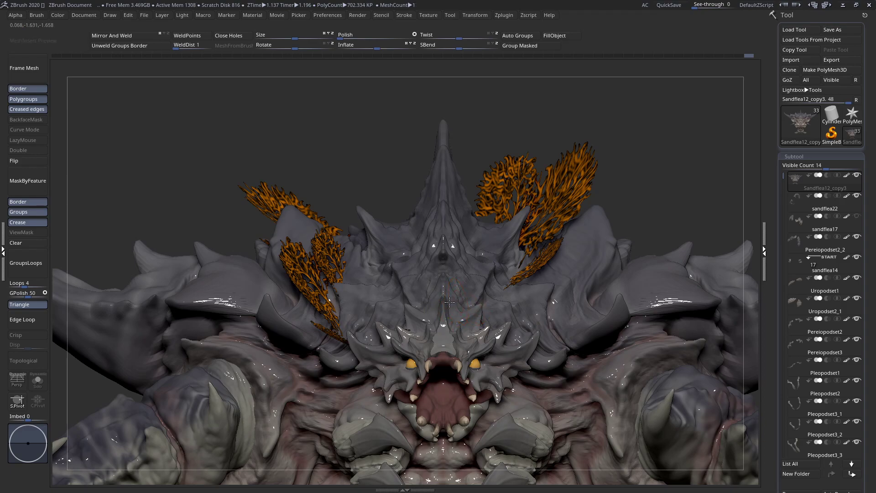
right_click_drag(460, 280, 469, 283, "ctrl")
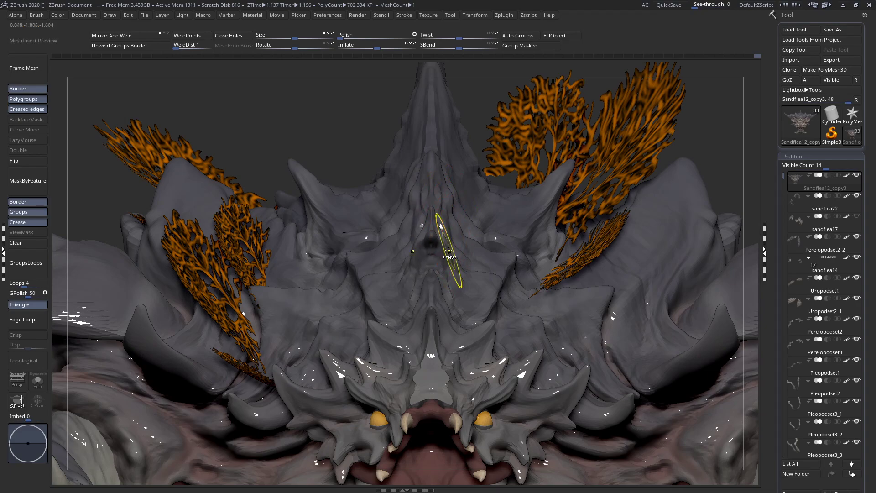
right_click_drag(455, 203, 455, 271, "alt")
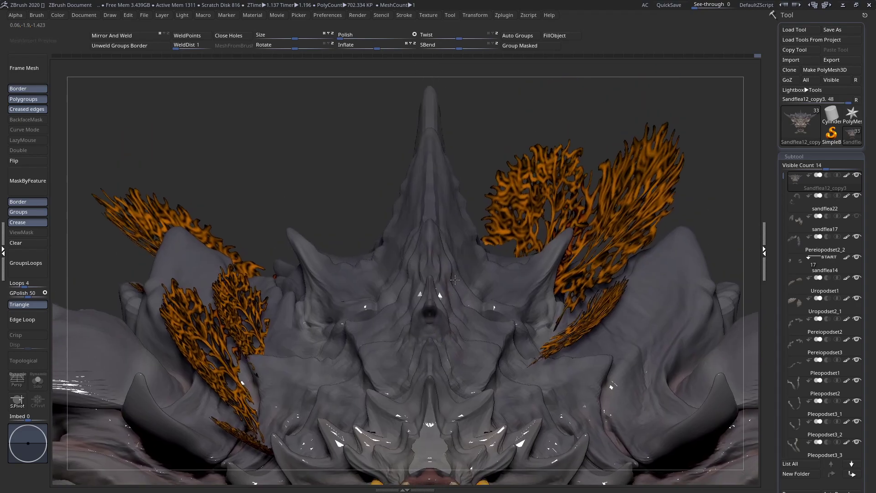
key("space")
mouse_move(455, 239)
left_mouse_down()
mouse_move(445, 238)
mouse_move(436, 268)
mouse_move(452, 288)
left_mouse_up()
key("ctrl+z")
key("ctrl+shift+z")
right_click_drag(455, 279, 337, 261, "ctrl")
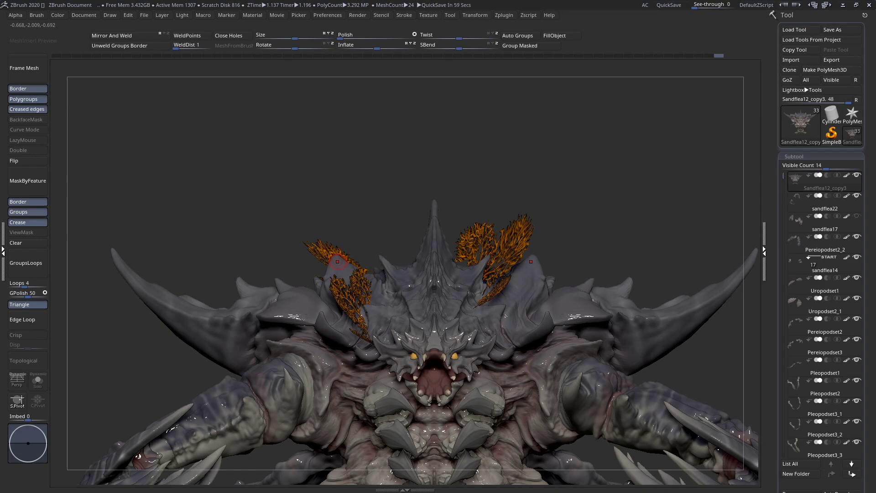
- Reshape the front lower edge of the shoulder plate beside the side horn into an arch and undo the last stroke
right_click_drag(396, 318, 417, 231, "alt")
right_click_drag(296, 247, 295, 223, "ctrl")
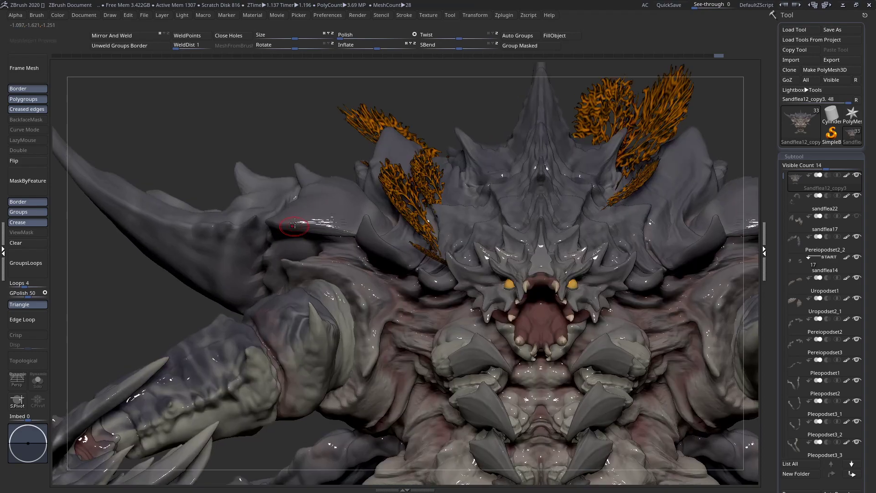
key("space")
mouse_move(305, 219)
left_mouse_down()
mouse_move(319, 211)
mouse_move(317, 222)
left_mouse_up()
key("space")
key("ctrl+z")
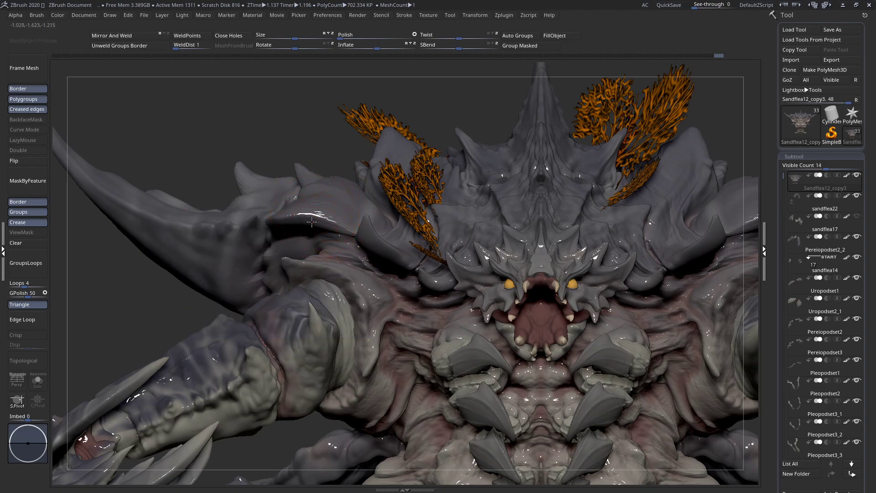
- Refine the junction of the arched shoulder plate and the side horn's base, working from the front and side
mouse_move(344, 234)
right_mouse_down()
mouse_move(387, 227)
mouse_move(344, 220)
mouse_move(342, 231)
mouse_move(260, 200)
mouse_move(262, 229)
right_mouse_up()
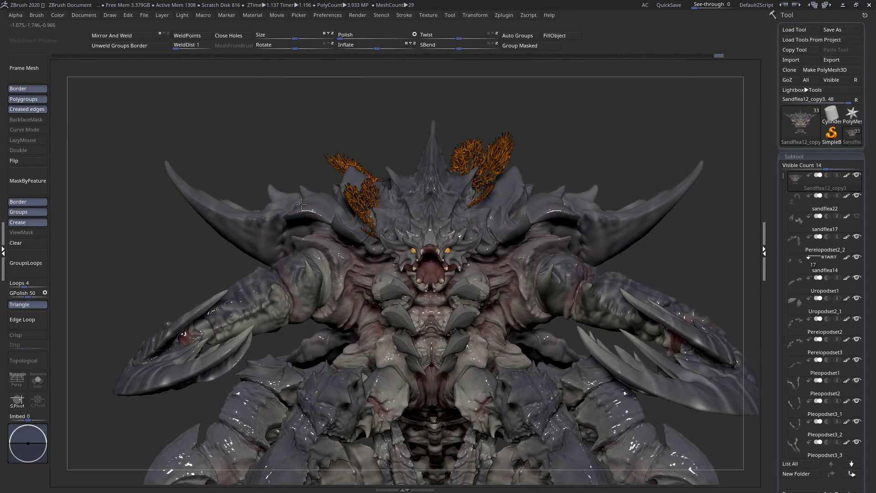
key("space")
right_click_drag(309, 210, 309, 223)
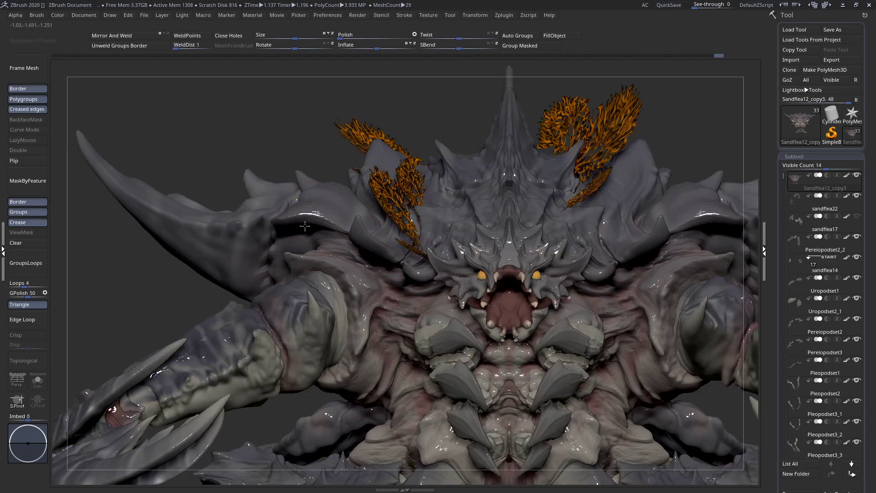
key("f")
mouse_move(255, 205)
right_mouse_down()
mouse_move(300, 200)
mouse_move(287, 217)
right_mouse_up()
key("space")
left_click_drag(286, 217, 292, 219)
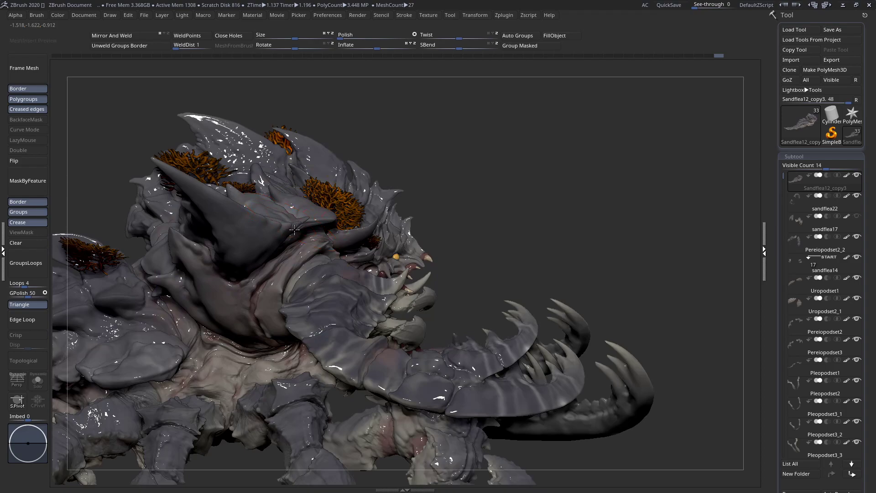
right_click_drag(302, 224, 273, 226)
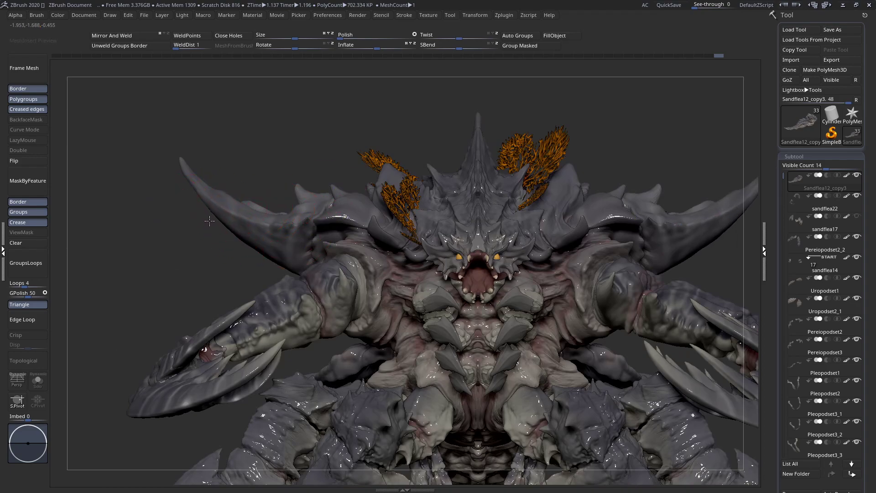
- Lower the outer ends of the side horns with an enlarged Move brush, checking their shape from the front, side and above
right_click_drag(190, 188, 239, 231, "ctrl")
key("space")
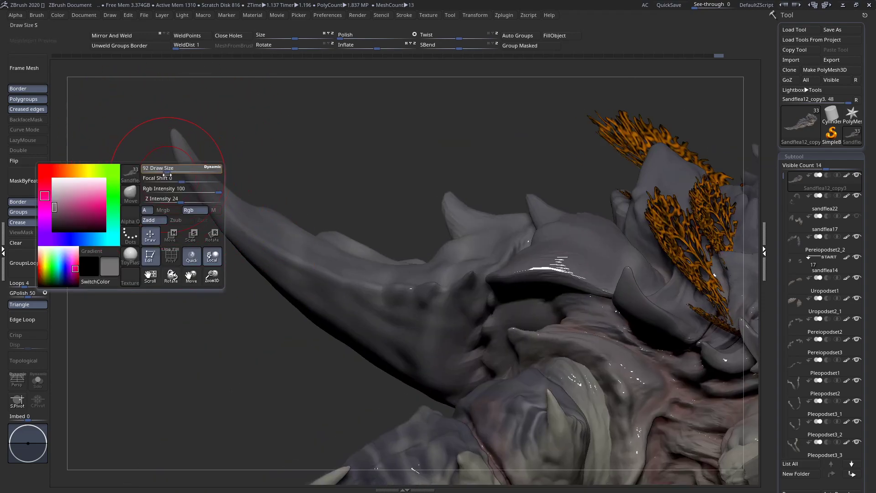
left_click_drag(174, 170, 175, 166)
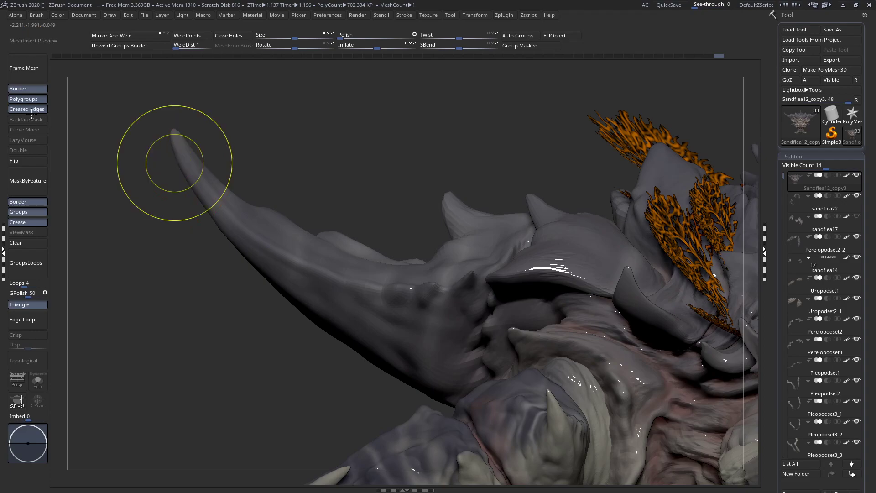
right_click_drag(180, 165, 196, 176)
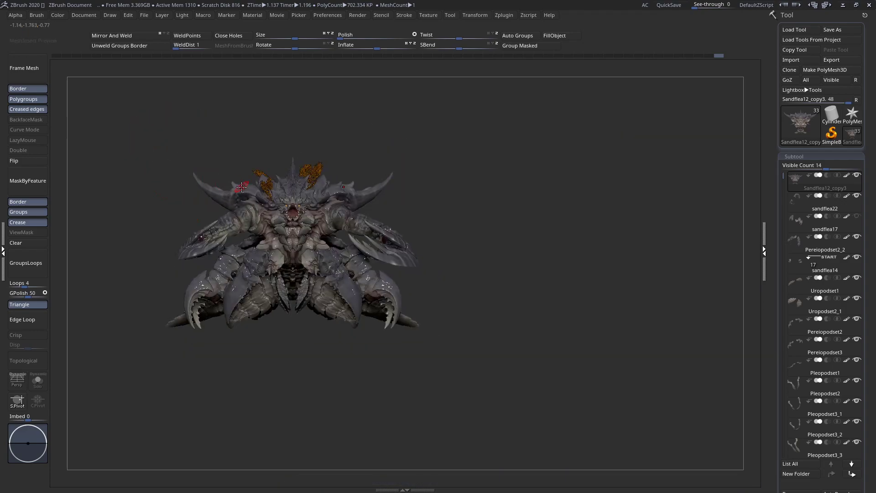
right_click_drag(242, 187, 236, 299)
mouse_move(226, 166)
right_mouse_down("alt")
mouse_move(257, 284)
mouse_move(250, 212)
right_mouse_up("alt")
key("space")
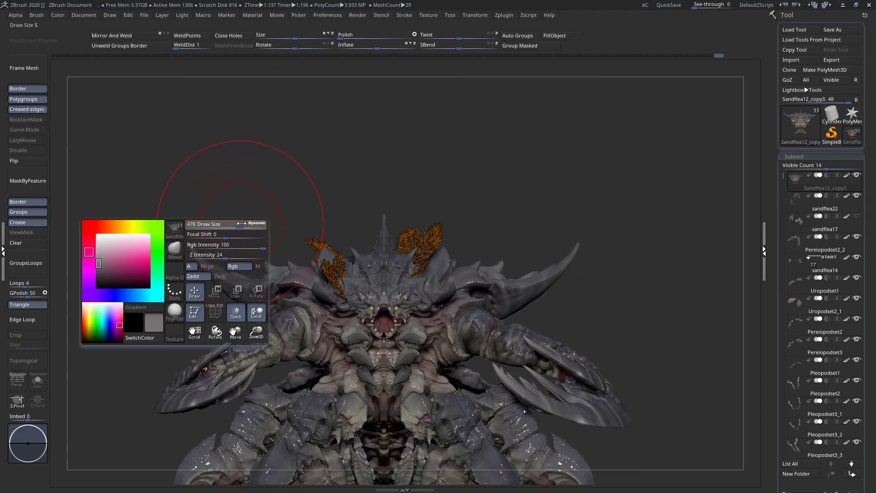
mouse_move(194, 254)
right_mouse_down()
mouse_move(207, 262)
mouse_move(210, 221)
right_mouse_up()
key("space")
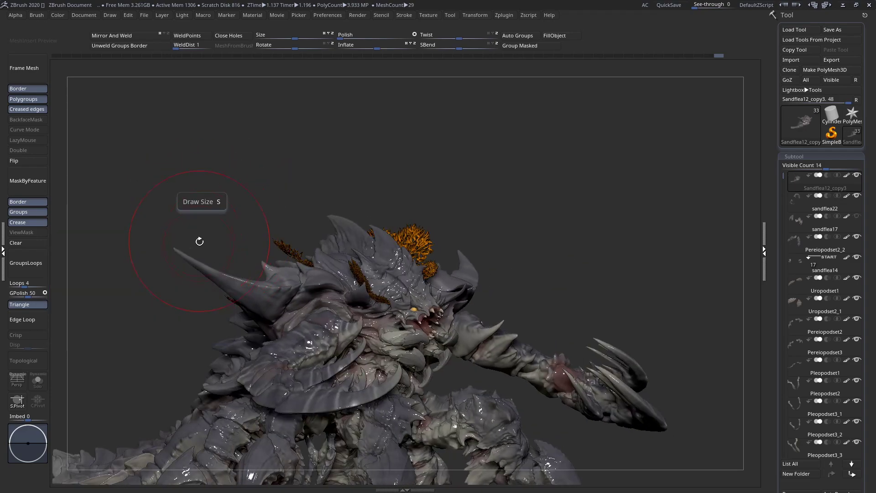
mouse_move(183, 254)
right_mouse_down()
mouse_move(191, 228)
mouse_move(175, 256)
right_mouse_up()
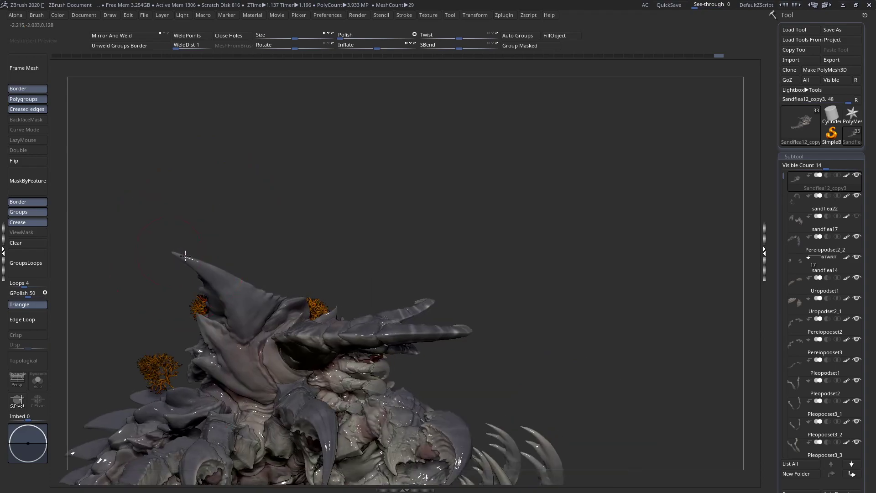
mouse_move(197, 258)
right_mouse_down()
mouse_move(158, 286)
mouse_move(214, 282)
mouse_move(208, 218)
mouse_move(250, 258)
mouse_move(210, 238)
right_mouse_up()
key("space")
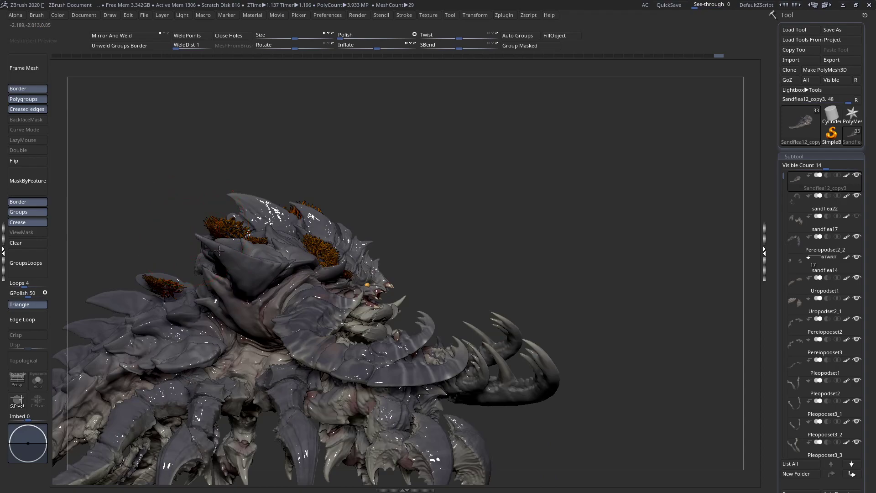
right_click_drag(181, 250, 180, 250, "shift")
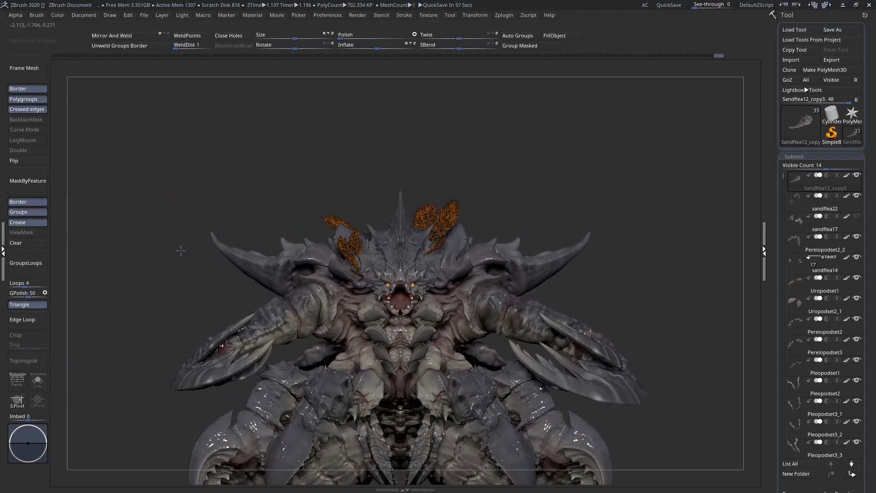
- Adjust the side horn's curve from its base toward the tip, working from the front and above
right_click_drag(305, 250, 283, 270, "ctrl")
left_click_drag(283, 270, 281, 254)
mouse_move(281, 253)
right_mouse_down()
mouse_move(270, 288)
mouse_move(274, 258)
mouse_move(309, 277)
mouse_move(344, 223)
right_mouse_up()
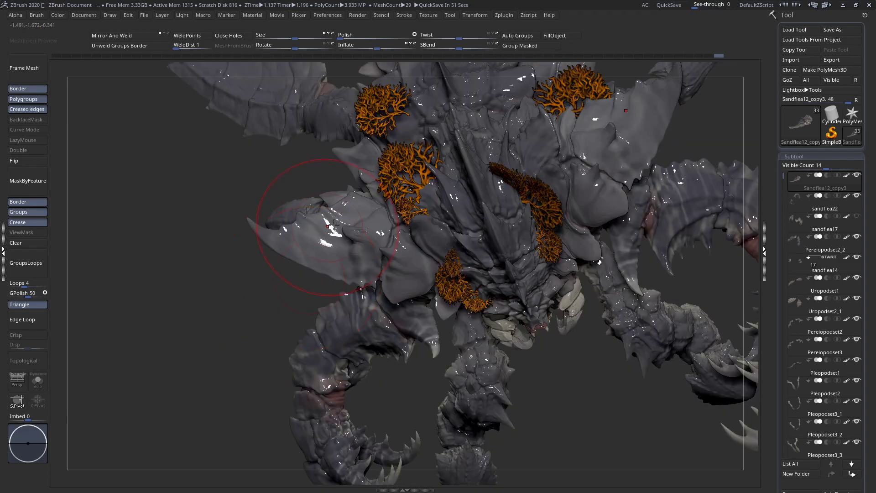
right_click_drag(434, 201, 371, 265, "alt")
left_click_drag(372, 265, 189, 291)
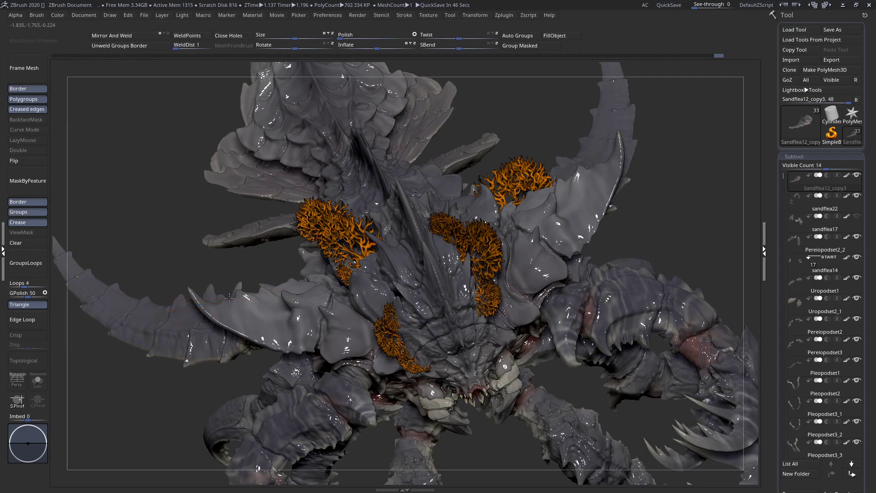
right_click_drag(227, 297, 286, 267, "shift")
- Refine the side horn's outer silhouette with resized Move strokes in the front and three-quarter views
right_click_drag(219, 279, 226, 222)
key("space")
right_click_drag(206, 310, 232, 301)
key("space")
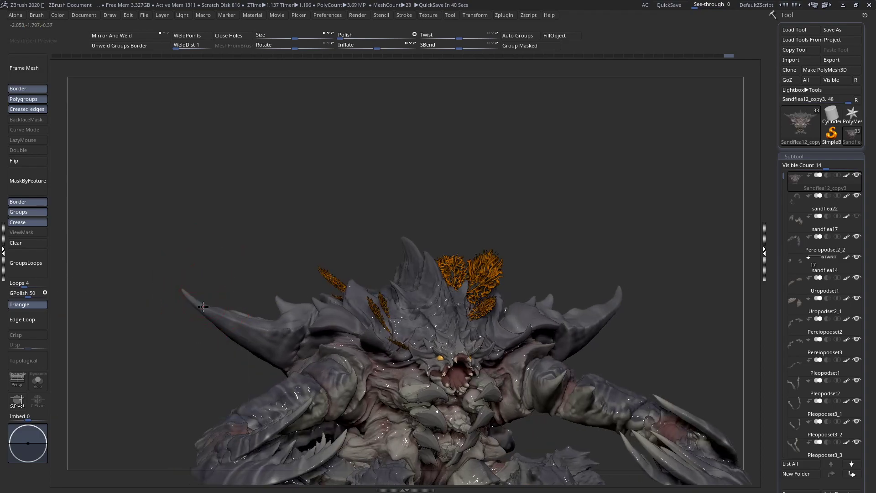
right_click_drag(211, 308, 234, 299)
key("space")
mouse_move(207, 276)
left_mouse_down()
mouse_move(218, 278)
mouse_move(186, 298)
mouse_move(214, 312)
left_mouse_up()
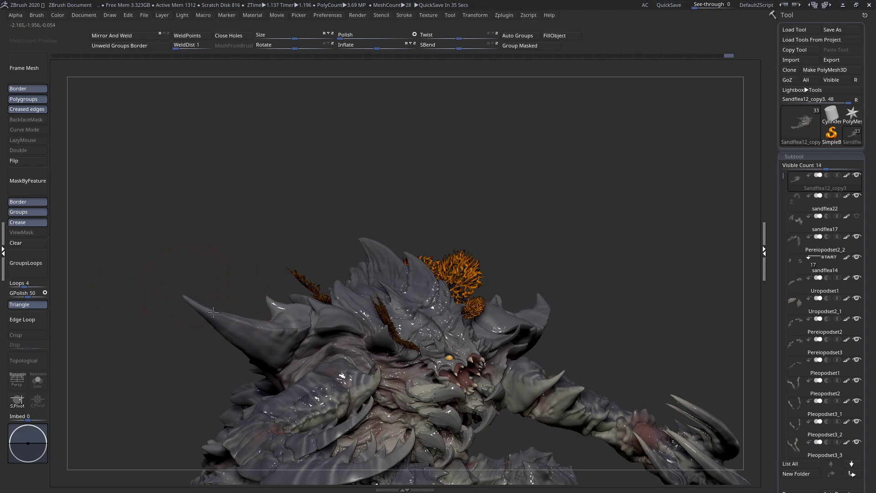
- Pull the outer edge of the side horn outward from above to smooth its sweep beside the body
right_click_drag(202, 311, 219, 319, "ctrl")
mouse_move(218, 318)
left_mouse_down()
mouse_move(336, 330)
mouse_move(402, 256)
left_mouse_up()
key("space")
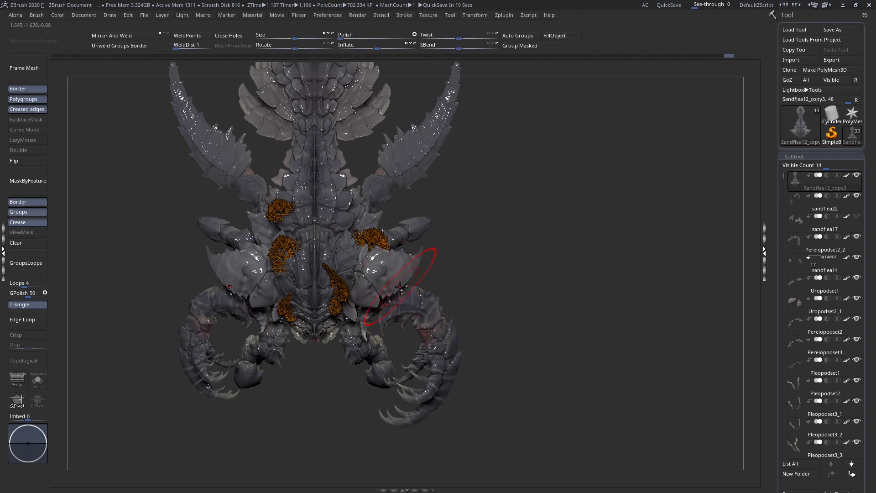
left_click_drag(415, 267, 437, 274)
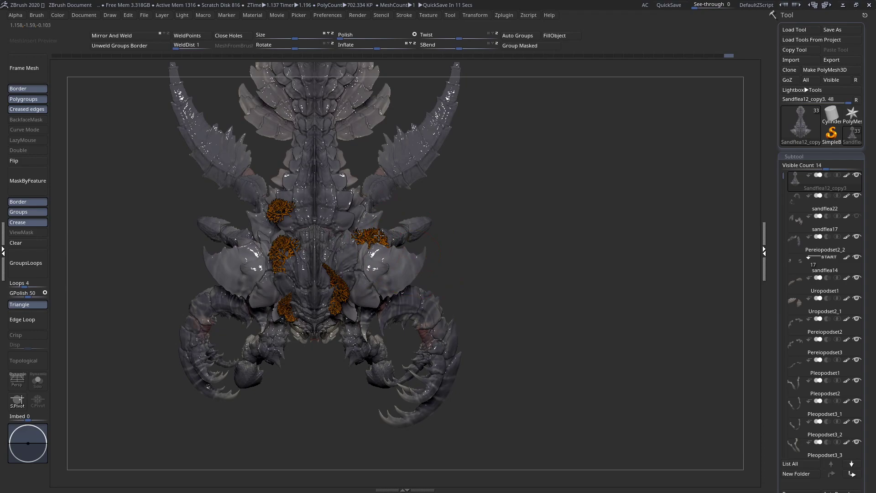
right_click_drag(373, 247, 395, 280, "ctrl")
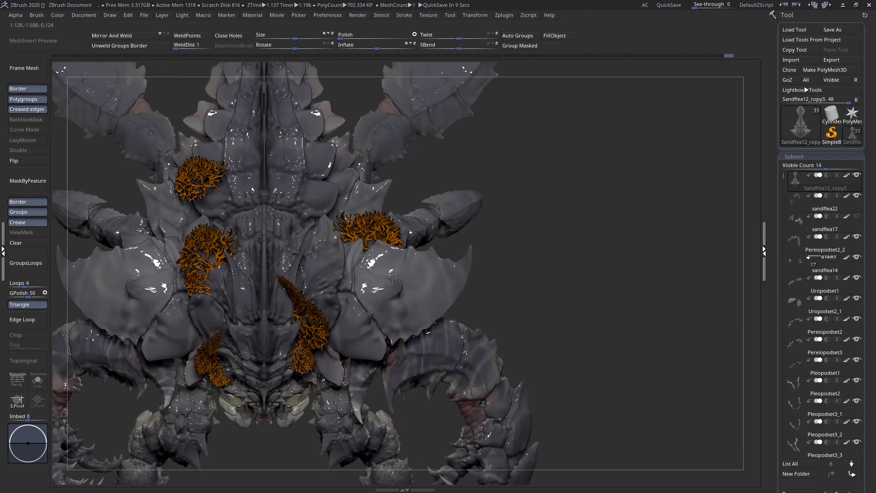
key("space")
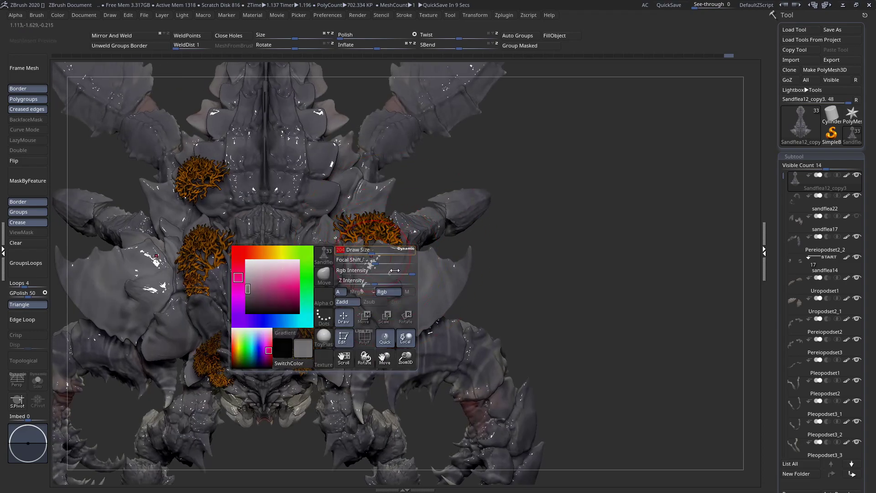
mouse_move(430, 267)
left_mouse_down()
mouse_move(413, 280)
mouse_move(423, 272)
left_mouse_up()
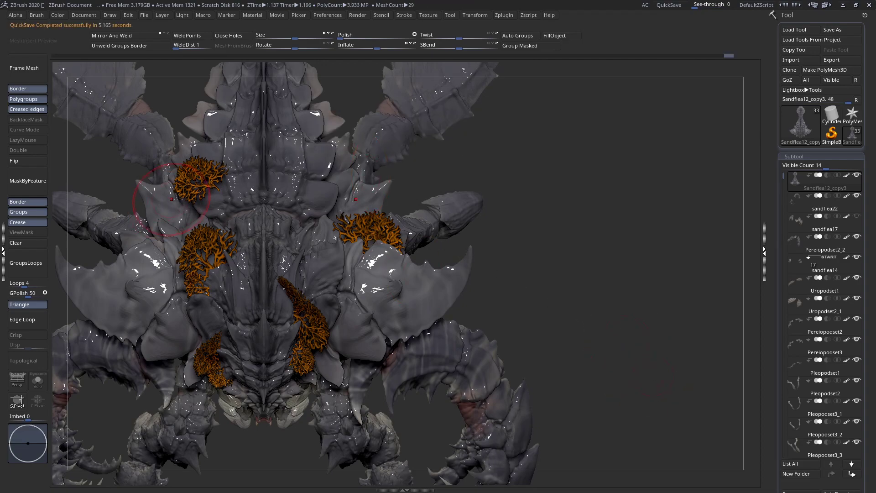
- Check the whole body from the front and reshape the side horn's tip with a resized Move brush
right_click_drag(296, 172, 315, 218)
right_click_drag(393, 254, 383, 223, "ctrl")
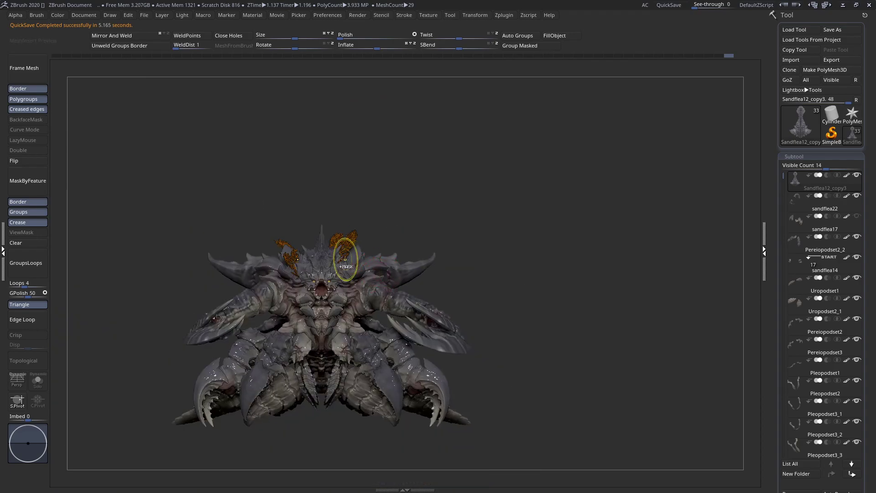
mouse_move(240, 279)
right_mouse_down("ctrl")
mouse_move(213, 285)
mouse_move(274, 277)
mouse_move(136, 218)
mouse_move(185, 212)
mouse_move(343, 279)
right_mouse_up("ctrl")
key("space")
left_click_drag(343, 279, 322, 270)
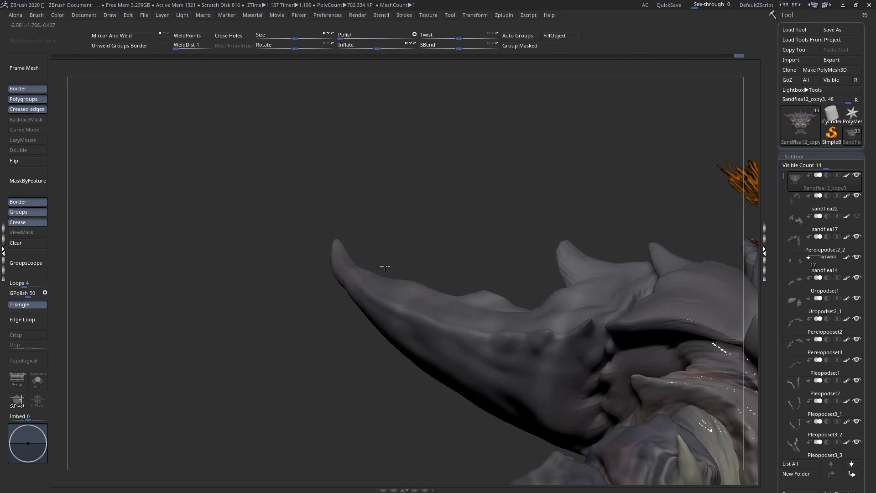
- Refine the bumps and dips along the side horn's upper edge near the shoulder spike
right_click_drag(420, 290, 415, 275)
mouse_move(531, 302)
right_mouse_down("alt")
mouse_move(449, 317)
mouse_move(466, 314)
mouse_move(478, 331)
right_mouse_up("alt")
right_click(466, 314)
right_click(485, 313)
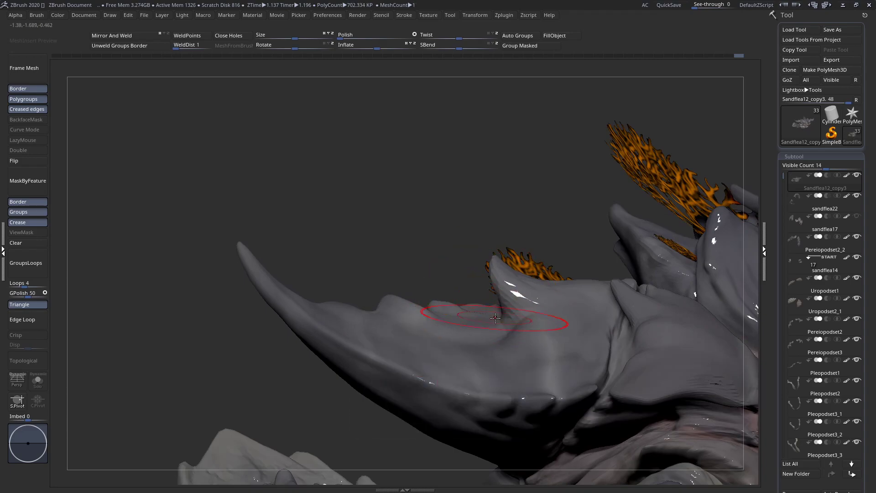
mouse_move(457, 277)
right_mouse_down()
mouse_move(460, 290)
mouse_move(268, 248)
mouse_move(366, 285)
right_mouse_up()
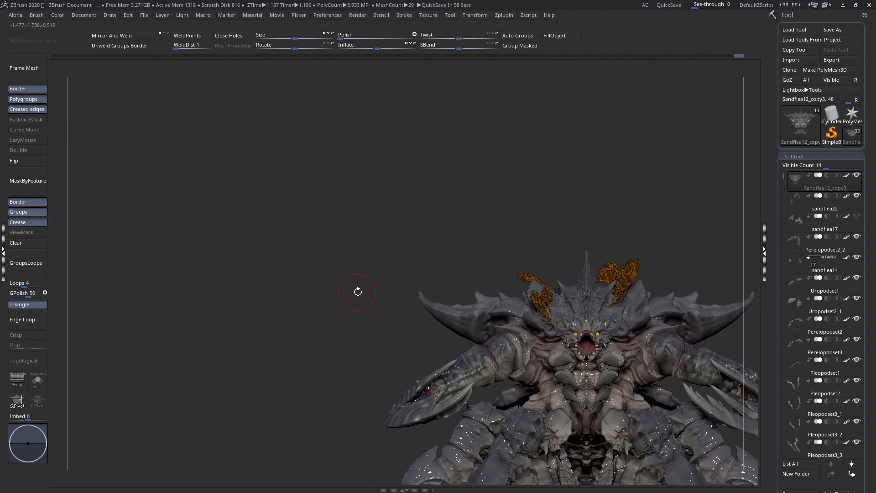
- Reshape the folded plates beside the base of the central head spike, working from the front and above
mouse_move(452, 307)
right_mouse_down("alt")
mouse_move(360, 289)
mouse_move(582, 361)
right_mouse_up("alt")
key("space")
left_click(510, 273)
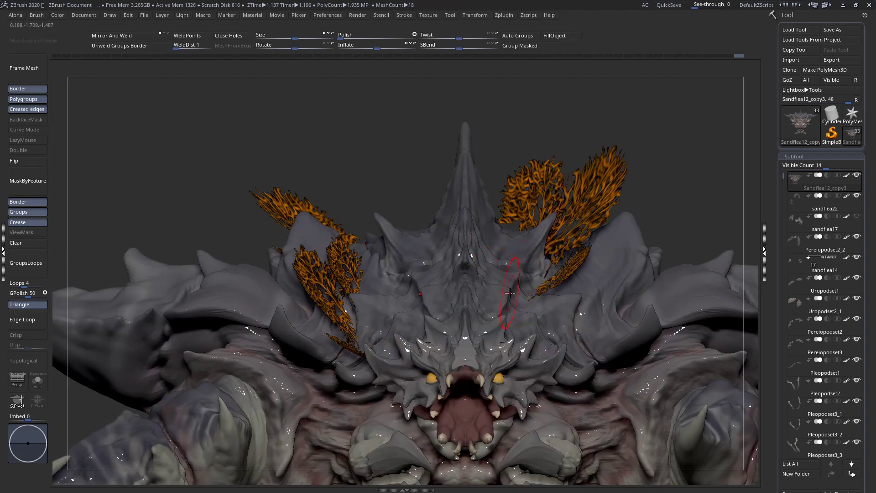
left_click_drag(516, 303, 518, 303)
right_click_drag(512, 302, 497, 372)
key("space")
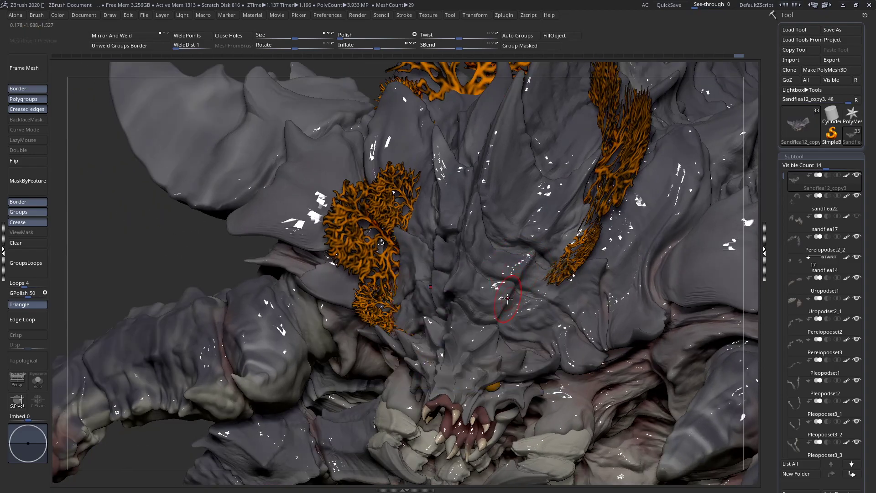
right_click_drag(506, 338, 490, 336)
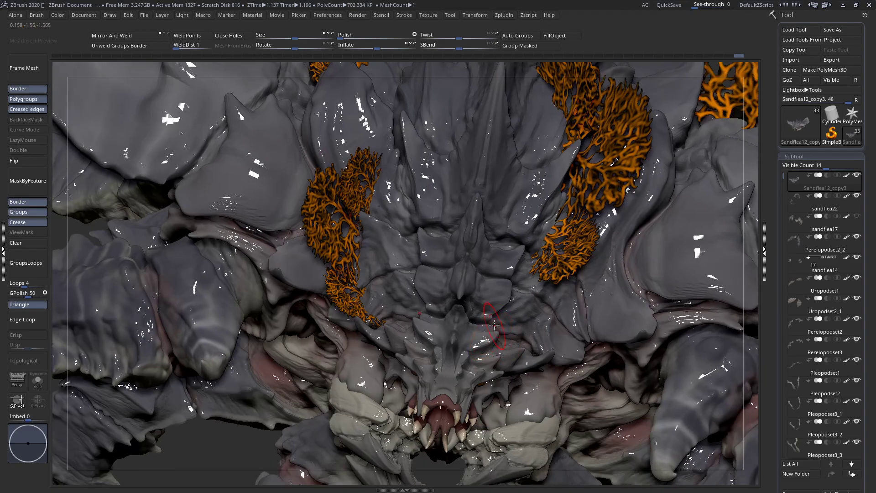
left_click_drag(504, 307, 504, 321)
mouse_move(496, 286)
right_mouse_down()
mouse_move(518, 265)
mouse_move(507, 279)
right_mouse_up()
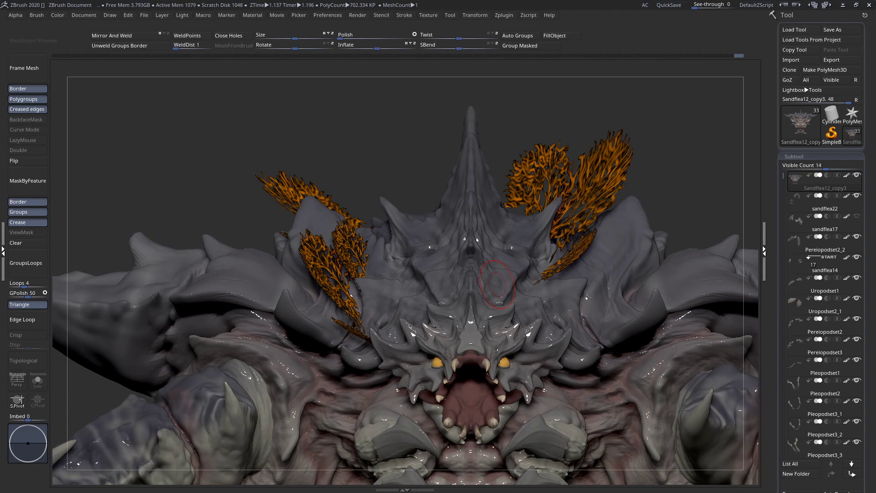
- Isolate the upper-body subtool and reshape the upper tip of the fleshy ridge between the shoulder plate and the head spikes
mouse_move(458, 262)
right_mouse_down("ctrl")
mouse_move(402, 253)
mouse_move(408, 243)
mouse_move(349, 240)
mouse_move(363, 315)
right_mouse_up("ctrl")
right_click_drag(376, 215, 371, 188, "ctrl")
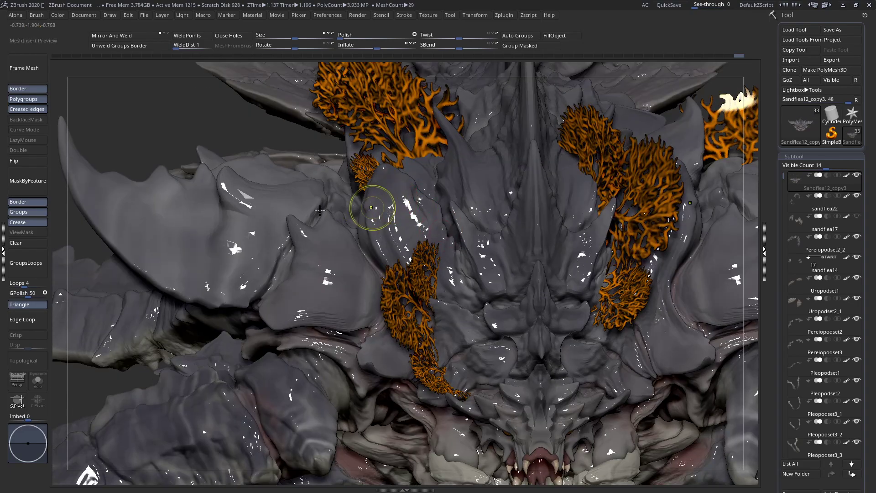
right_click_drag(370, 207, 320, 209, "ctrl")
left_click(38, 381)
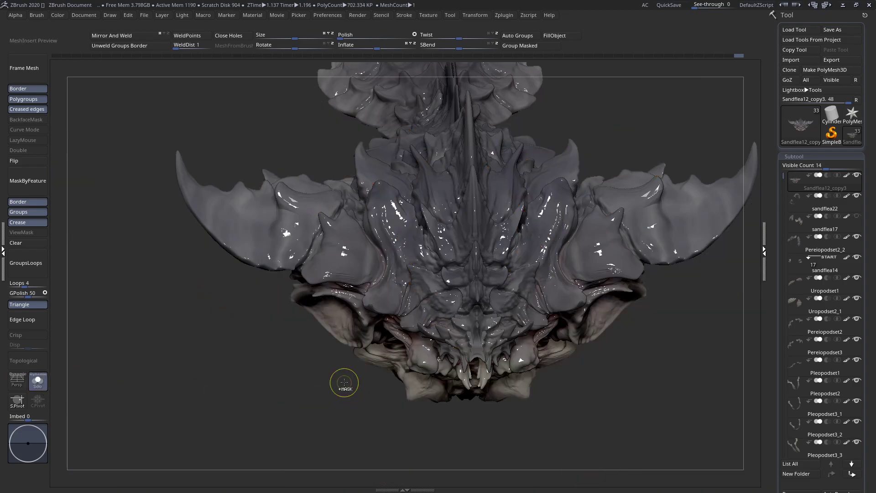
right_click_drag(356, 314, 330, 310)
key("space")
left_click_drag(386, 187, 401, 188)
right_click_drag(381, 194, 343, 215, "ctrl")
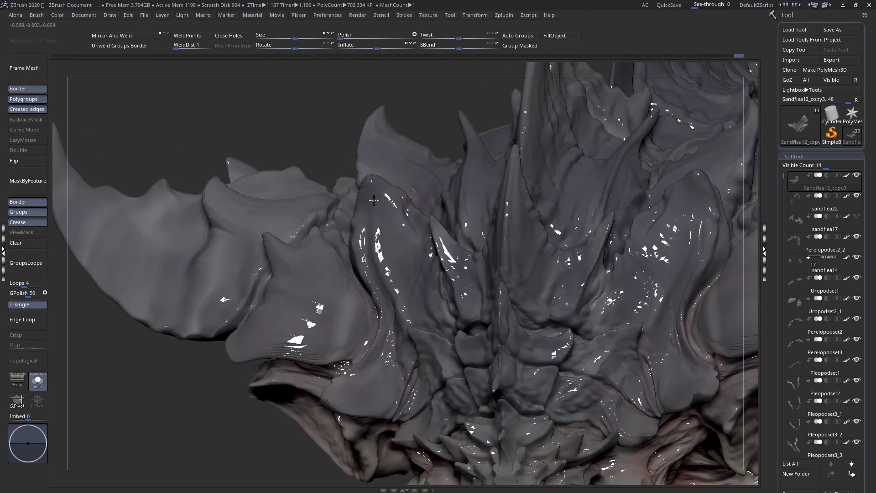
key("space")
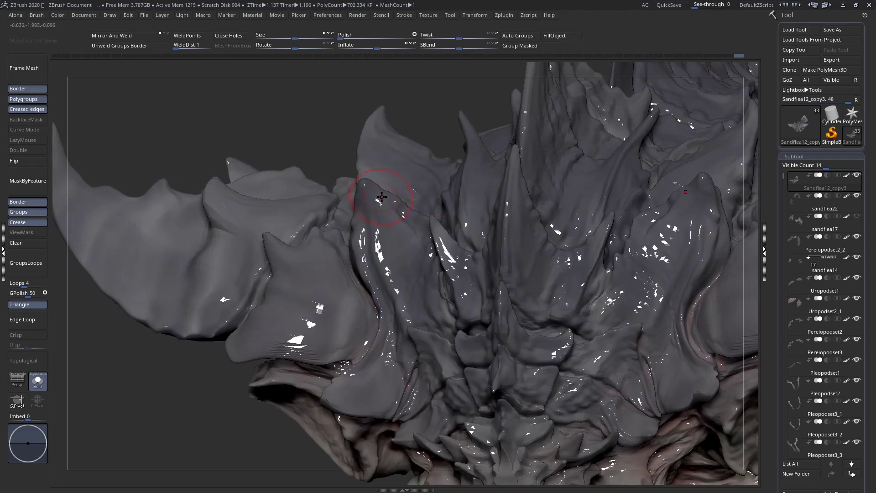
left_click_drag(387, 194, 375, 214)
- Pull the fleshy shoulder ridge's pointed tip outward in the front view and inspect it from above
mouse_move(324, 208)
right_mouse_down("ctrl")
mouse_move(357, 227)
mouse_move(355, 211)
right_mouse_up("ctrl")
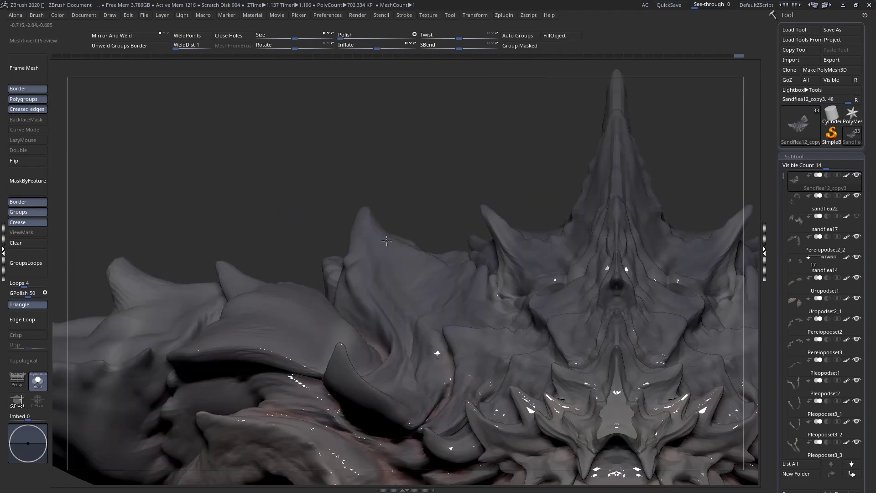
key("space")
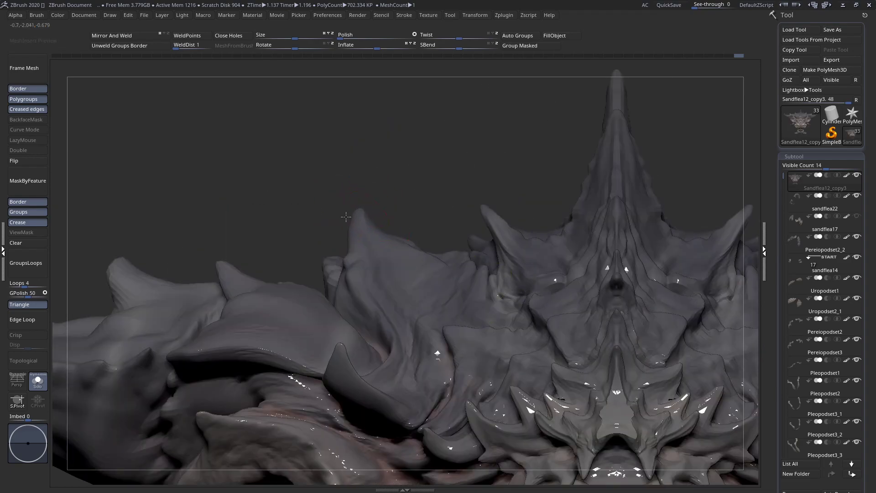
mouse_move(354, 232)
left_mouse_down()
mouse_move(332, 229)
mouse_move(330, 241)
left_mouse_up()
right_click_drag(345, 235, 526, 234, "ctrl")
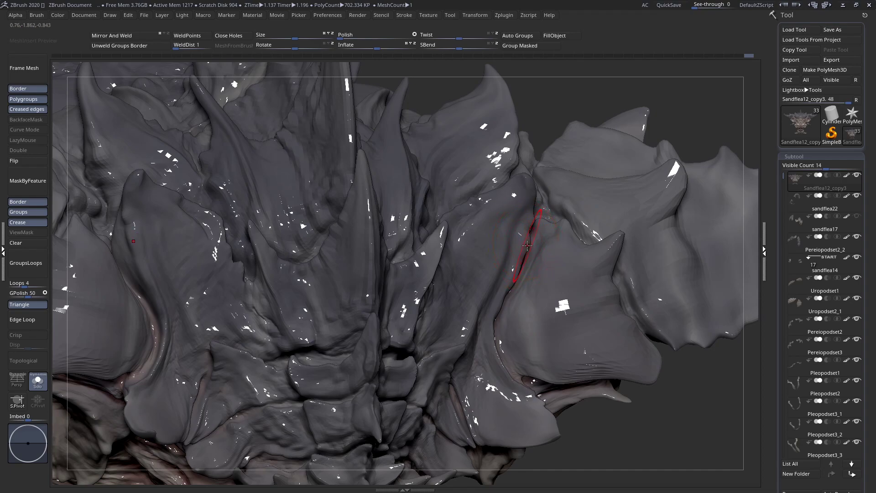
- Refine the spiked upper edge of the smooth shoulder plate where it meets the side horn, working from several angles
mouse_move(516, 202)
right_mouse_down()
mouse_move(537, 172)
mouse_move(516, 193)
mouse_move(514, 181)
mouse_move(417, 232)
mouse_move(367, 199)
mouse_move(371, 254)
right_mouse_up()
key("space")
key("space")
left_click_drag(362, 209, 369, 208)
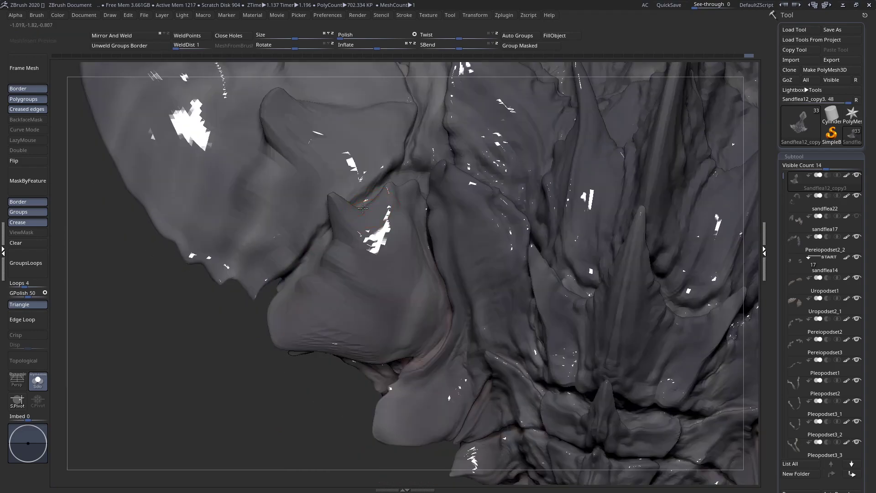
right_click_drag(356, 189, 337, 247)
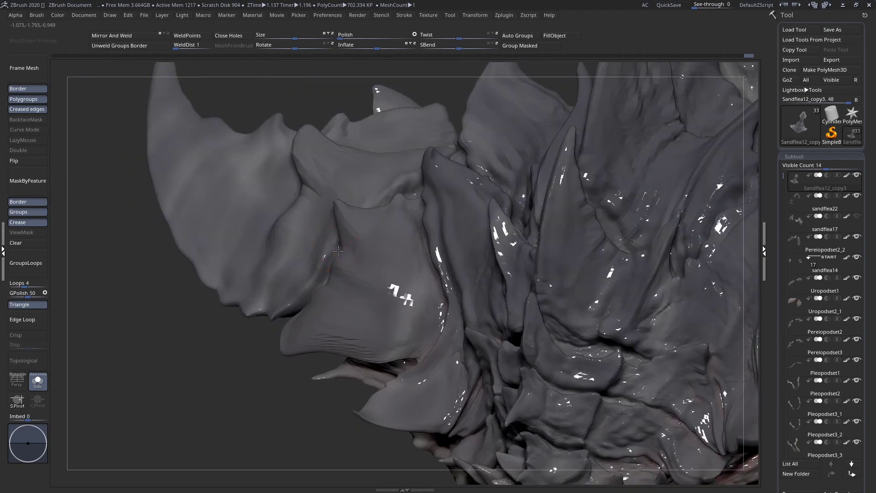
mouse_move(333, 214)
right_mouse_down()
mouse_move(307, 196)
mouse_move(332, 204)
mouse_move(332, 233)
right_mouse_up()
mouse_move(324, 153)
right_mouse_down("ctrl")
mouse_move(336, 242)
mouse_move(342, 235)
mouse_move(309, 254)
mouse_move(348, 260)
mouse_move(324, 240)
mouse_move(332, 261)
mouse_move(366, 292)
mouse_move(329, 253)
mouse_move(349, 247)
right_mouse_up("ctrl")
right_click(326, 253)
key("space")
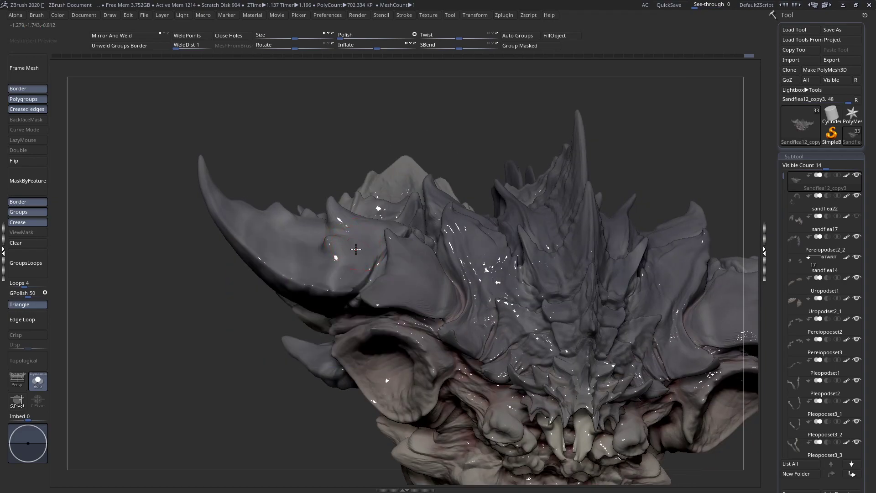
- Refine the lumpy shoulder plate overlapping the base of the side horn, working from the front and above
right_click_drag(354, 255, 333, 287)
key("space")
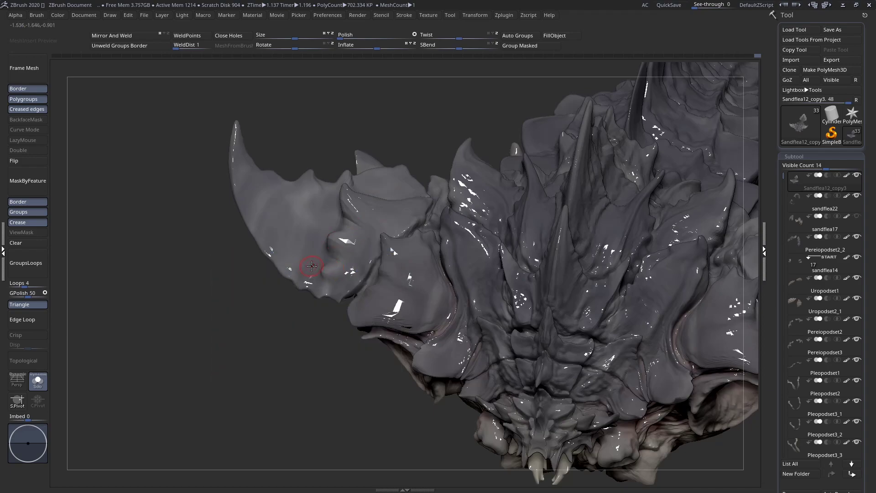
right_click_drag(326, 274, 329, 281)
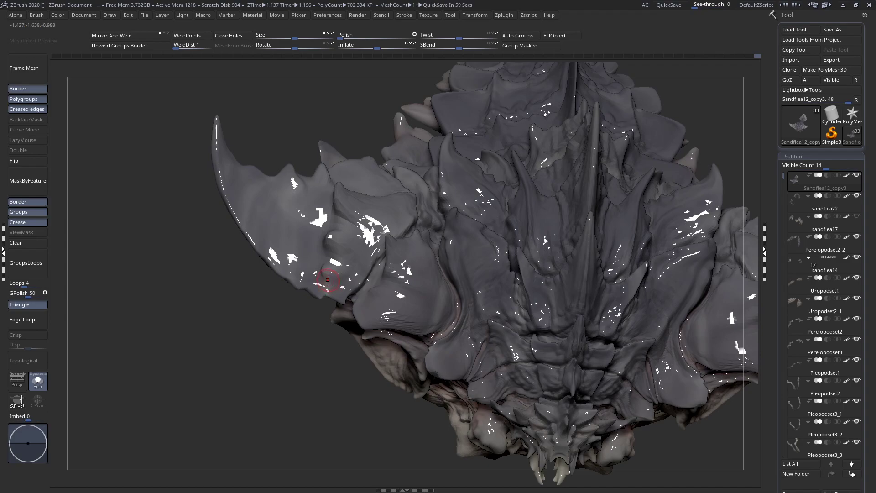
right_click_drag(341, 276, 370, 232)
right_click(371, 233)
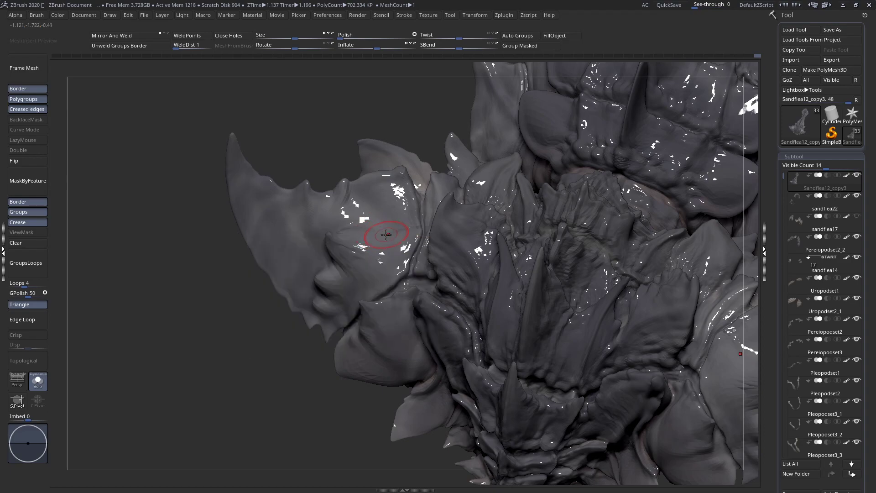
mouse_move(385, 246)
right_mouse_down()
mouse_move(371, 225)
mouse_move(392, 226)
mouse_move(364, 231)
right_mouse_up()
key("space")
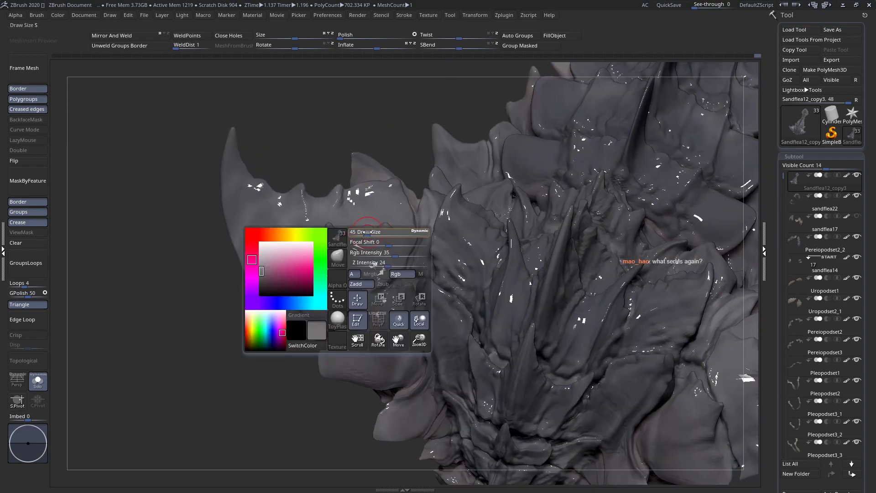
- Adjust the overlapping edge of the shoulder plate at the horn's root with the Move brush
mouse_move(358, 199)
right_mouse_down("ctrl")
mouse_move(346, 213)
mouse_move(397, 174)
mouse_move(420, 241)
mouse_move(423, 285)
mouse_move(458, 285)
mouse_move(482, 299)
mouse_move(452, 265)
mouse_move(461, 266)
mouse_move(468, 276)
mouse_move(452, 304)
mouse_move(450, 293)
mouse_move(462, 305)
right_mouse_up("ctrl")
key("space")
left_click_drag(444, 310, 447, 303)
right_click_drag(447, 303, 376, 234)
mouse_move(488, 327)
right_mouse_down("ctrl")
mouse_move(511, 395)
mouse_move(451, 285)
mouse_move(509, 274)
mouse_move(434, 299)
mouse_move(483, 319)
mouse_move(475, 279)
mouse_move(424, 305)
mouse_move(429, 315)
mouse_move(470, 317)
mouse_move(443, 347)
right_mouse_up("ctrl")
right_click(443, 346)
- Carve the crease between the shoulder plate and the side horn's upper surface with the DamStandard brush
key("b")
key("d")
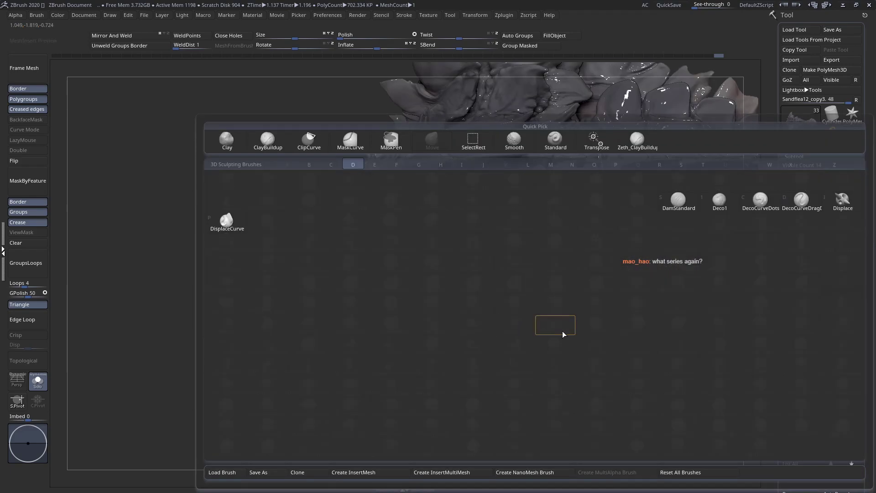
key("s")
right_click_drag(520, 298, 486, 287, "alt")
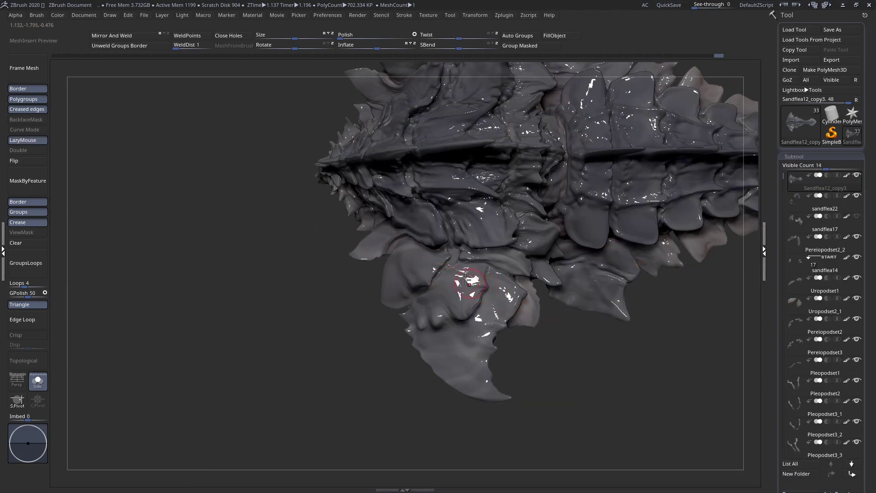
mouse_move(436, 302)
right_mouse_down()
mouse_move(464, 309)
mouse_move(470, 296)
mouse_move(457, 332)
mouse_move(456, 301)
right_mouse_up()
right_click(470, 295)
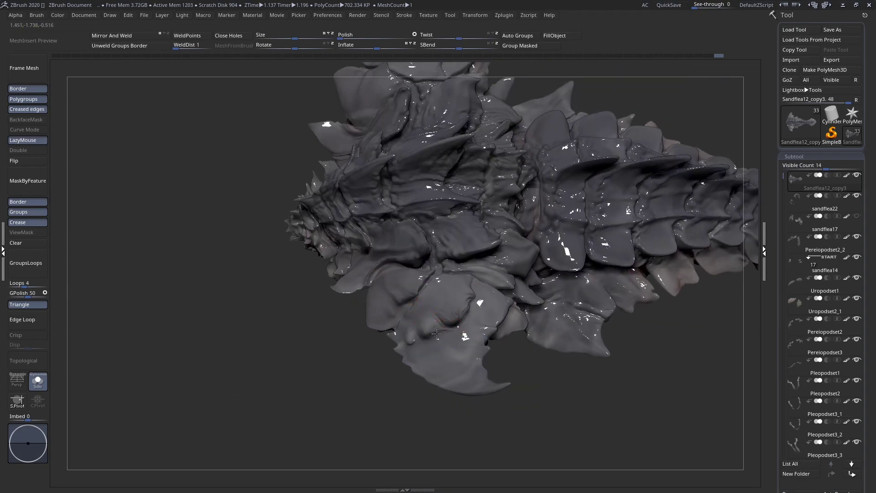
right_click_drag(431, 328, 437, 328)
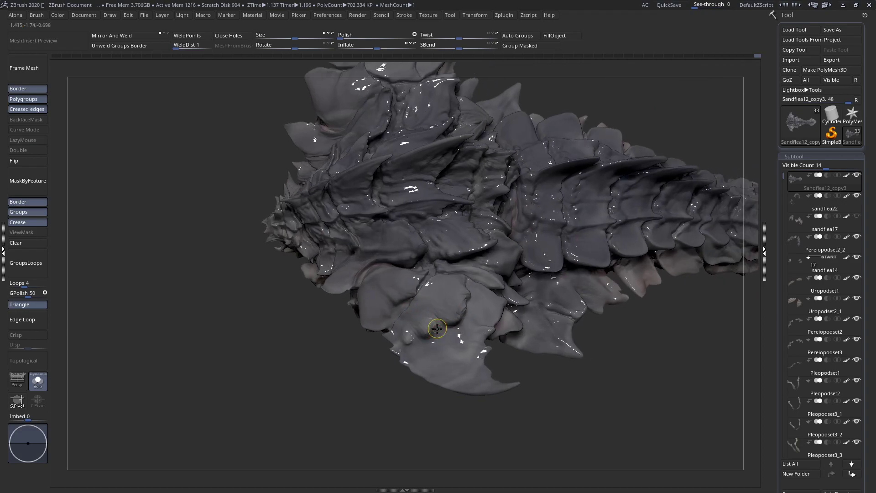
right_click(462, 308)
left_click_drag(462, 308, 465, 309)
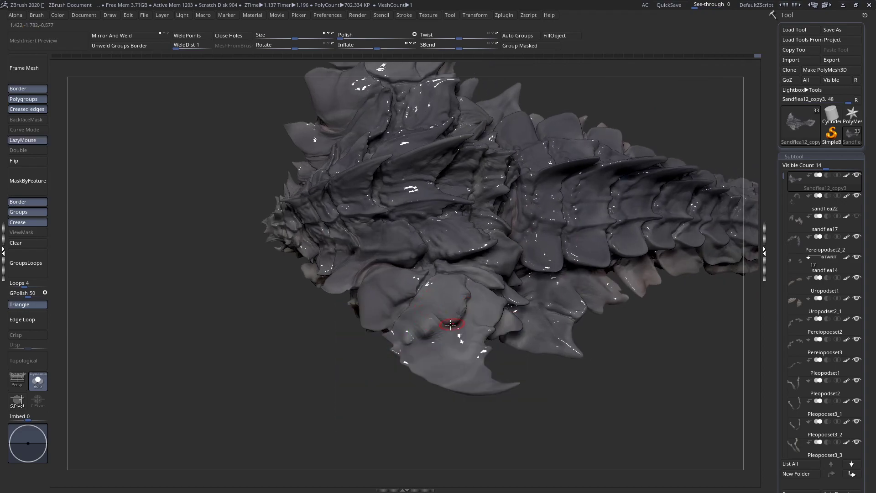
right_click(439, 297)
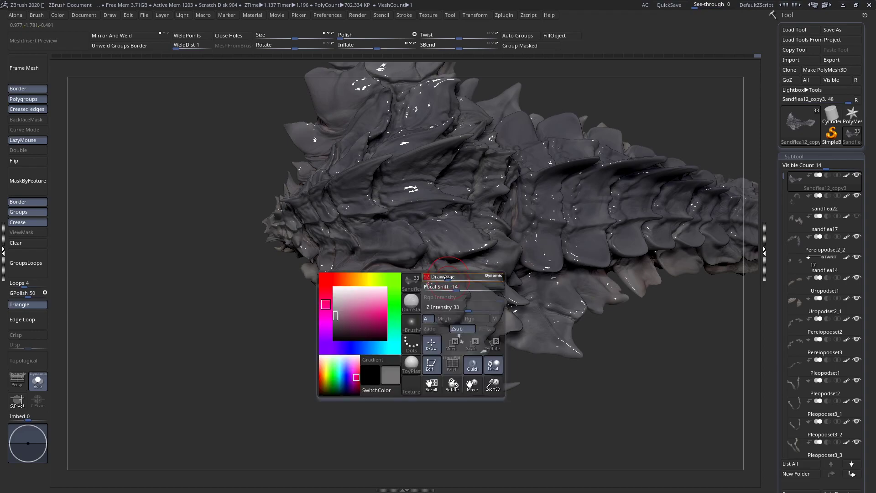
- Carve the seam around the side horn's root and beneath the hollow shoulder socket with the DamStandard brush
right_click_drag(439, 297, 482, 281)
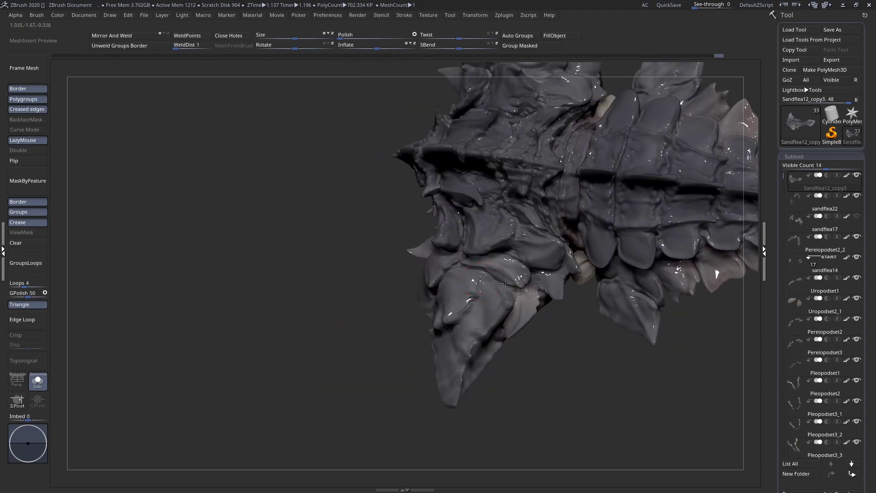
mouse_move(458, 332)
right_mouse_down()
mouse_move(456, 325)
mouse_move(441, 334)
right_mouse_up()
right_click(456, 325)
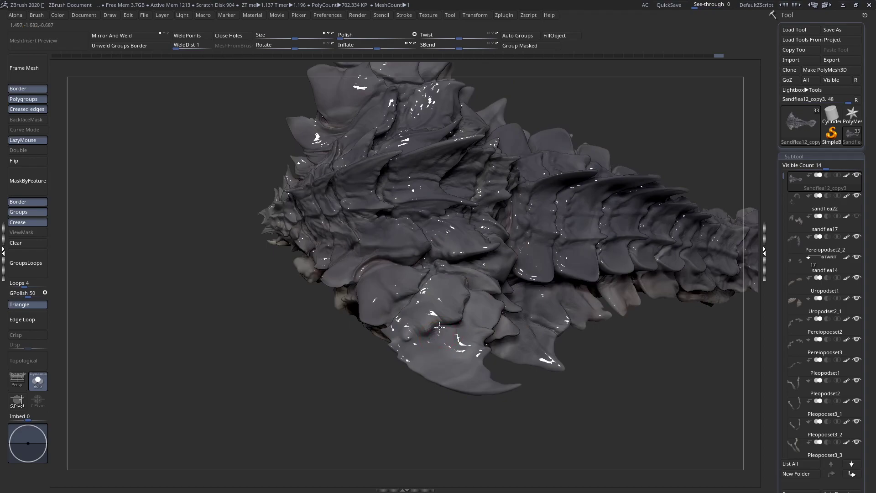
mouse_move(399, 341)
right_mouse_down()
mouse_move(384, 342)
mouse_move(382, 283)
mouse_move(385, 322)
mouse_move(373, 285)
right_mouse_up()
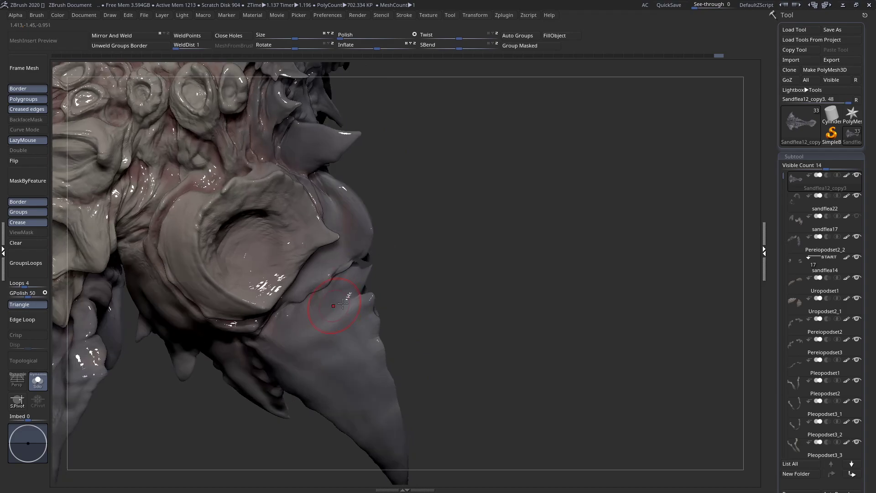
left_click_drag(345, 298, 289, 325)
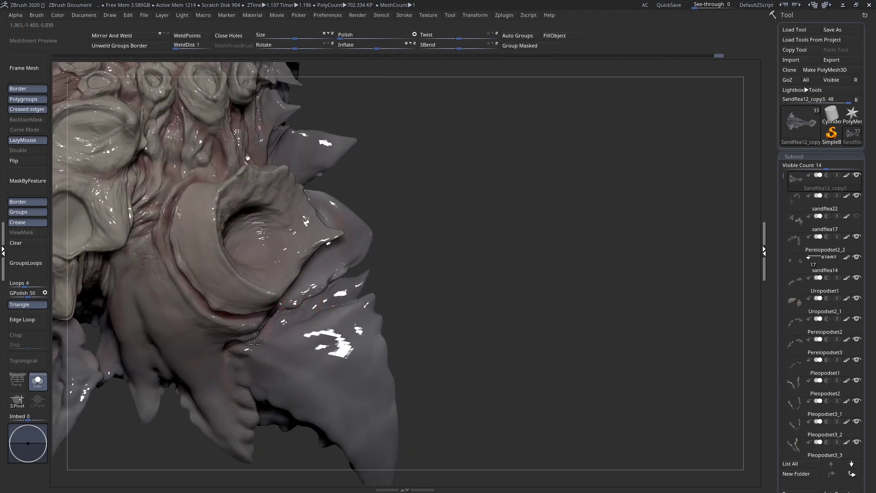
mouse_move(243, 361)
right_mouse_down()
mouse_move(260, 380)
mouse_move(253, 190)
mouse_move(231, 390)
right_mouse_up()
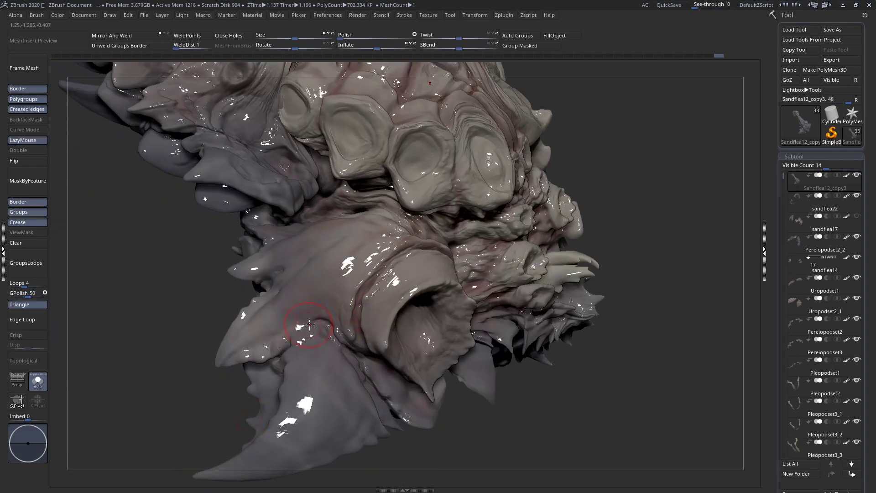
- Deepen the crease where the side horn emerges from beneath the smooth, reddish rear shoulder plate
mouse_move(311, 332)
right_mouse_down()
mouse_move(333, 269)
mouse_move(311, 329)
right_mouse_up()
key("s")
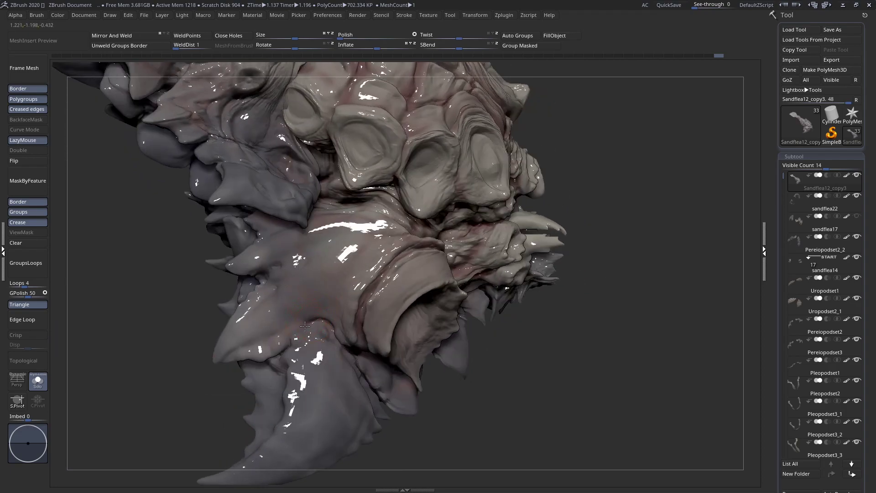
right_click_drag(308, 334, 305, 326)
right_click(226, 365)
mouse_move(225, 360)
right_mouse_down()
mouse_move(221, 340)
mouse_move(246, 279)
right_mouse_up()
mouse_move(301, 283)
right_mouse_down()
mouse_move(312, 262)
mouse_move(212, 234)
right_mouse_up()
mouse_move(320, 310)
right_mouse_down()
mouse_move(359, 292)
mouse_move(319, 311)
mouse_move(356, 354)
mouse_move(300, 311)
right_mouse_up()
- Reshape the rounded root of the side horn beneath the smooth rear plate with the Move brush
key("space")
key("b")
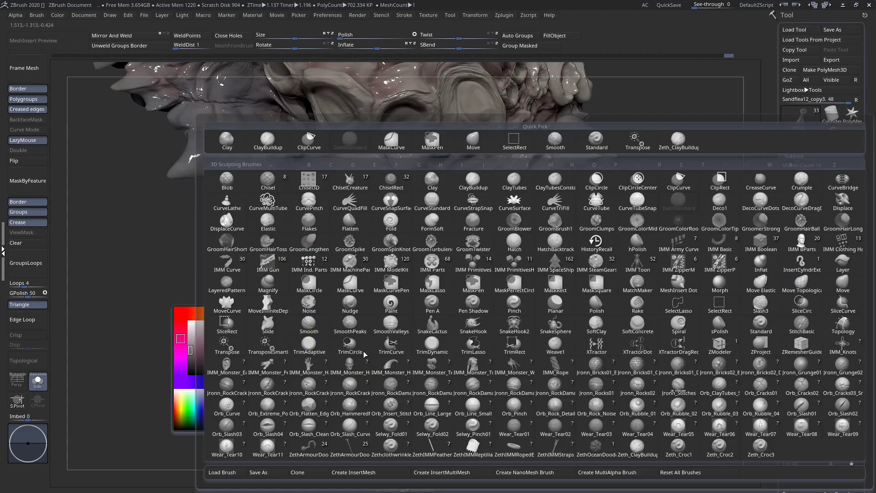
key("m")
key("v")
right_click_drag(363, 361, 329, 328)
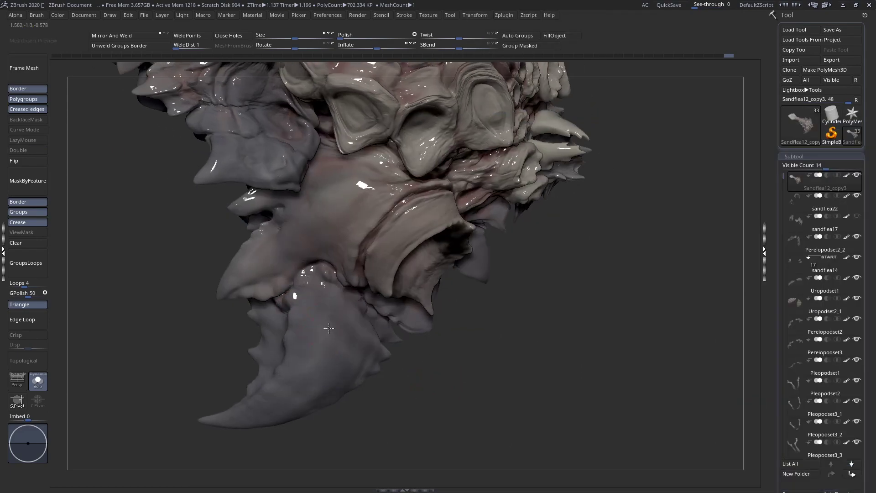
key("space")
left_click_drag(295, 295, 319, 295)
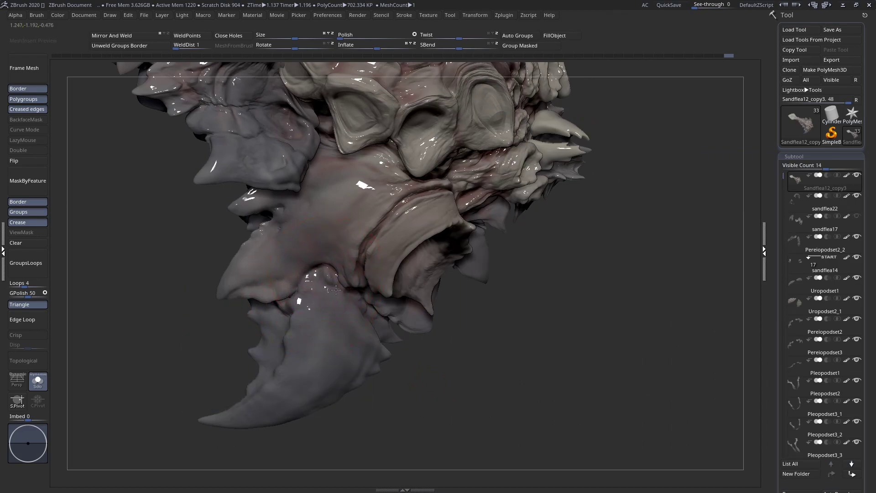
mouse_move(318, 291)
right_mouse_down()
mouse_move(227, 231)
mouse_move(227, 182)
mouse_move(309, 293)
mouse_move(305, 273)
mouse_move(365, 241)
mouse_move(299, 272)
mouse_move(292, 284)
mouse_move(310, 284)
mouse_move(362, 205)
mouse_move(344, 231)
mouse_move(340, 285)
mouse_move(336, 258)
mouse_move(357, 241)
mouse_move(342, 277)
mouse_move(342, 221)
mouse_move(348, 277)
right_mouse_up()
- Bend the small pointed spike behind the side horn's base, working from the rear of the shoulder
key("space")
key("space")
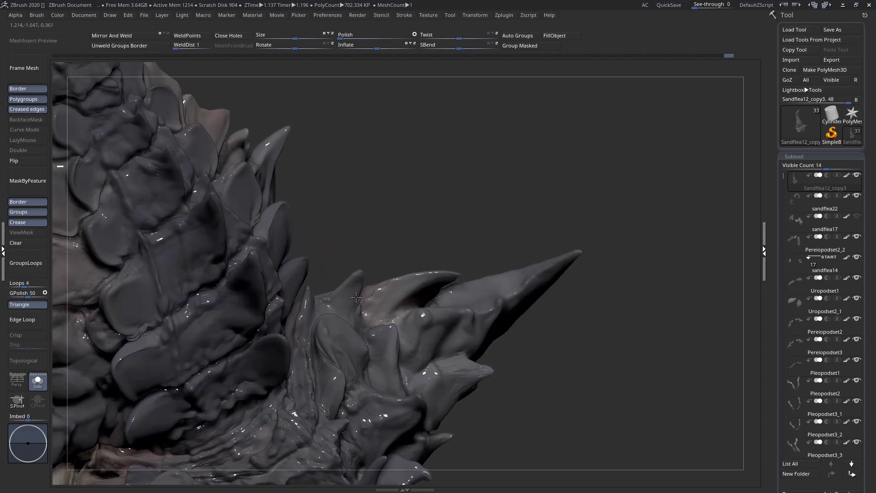
key("space")
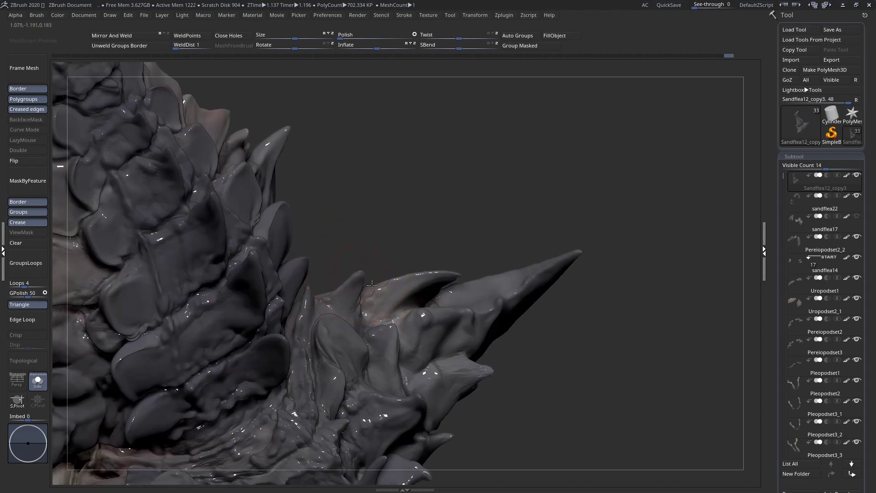
key("space")
left_click_drag(361, 279, 350, 290)
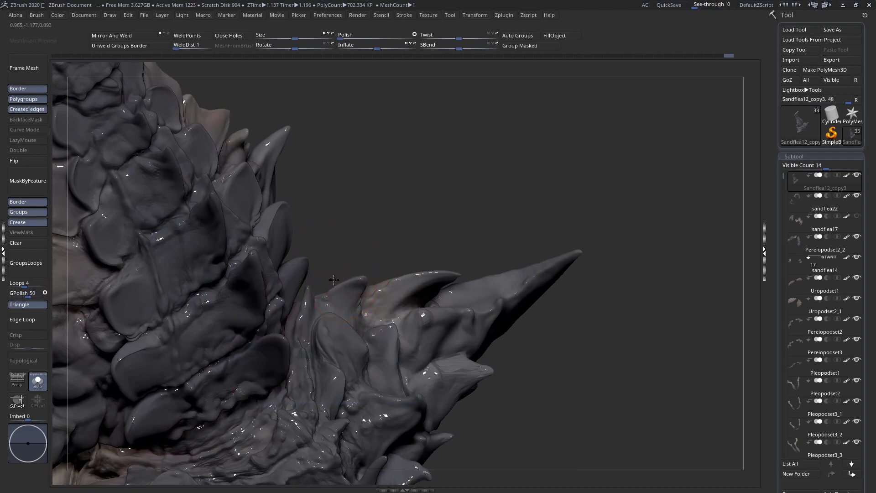
mouse_move(339, 284)
right_mouse_down()
mouse_move(342, 250)
mouse_move(247, 240)
mouse_move(337, 287)
mouse_move(343, 280)
mouse_move(322, 297)
right_mouse_up()
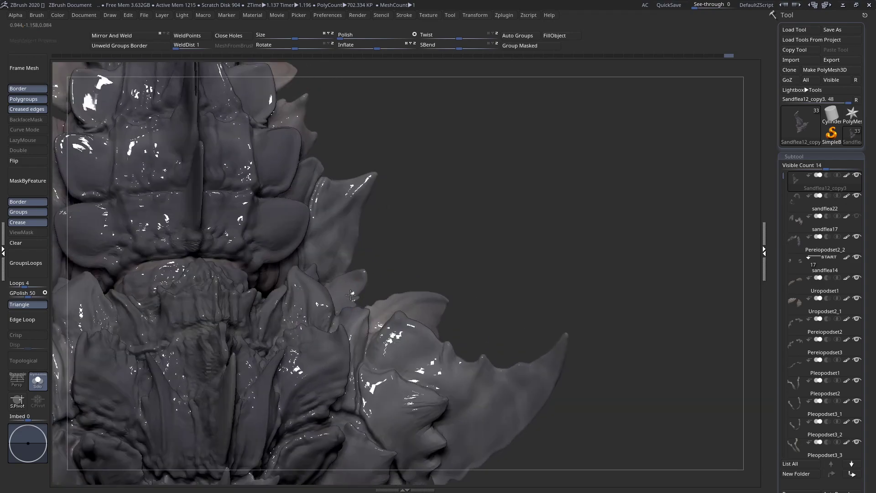
- Reshape the small spike's tip and base between the back plates and the side horn
key("space")
left_click_drag(355, 276, 358, 274)
right_click_drag(326, 270, 366, 268)
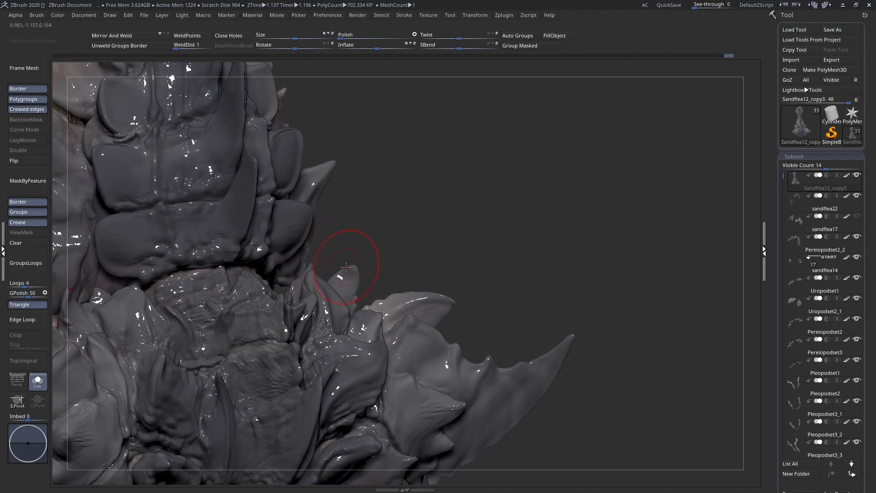
left_click_drag(345, 304, 383, 307)
left_click_drag(351, 277, 355, 266)
- Reshape the pointed upper end of the fleshy shoulder ridge beside the last back plate
mouse_move(345, 278)
right_mouse_down()
mouse_move(325, 292)
mouse_move(308, 279)
mouse_move(327, 295)
right_mouse_up()
left_click_drag(328, 296, 315, 283)
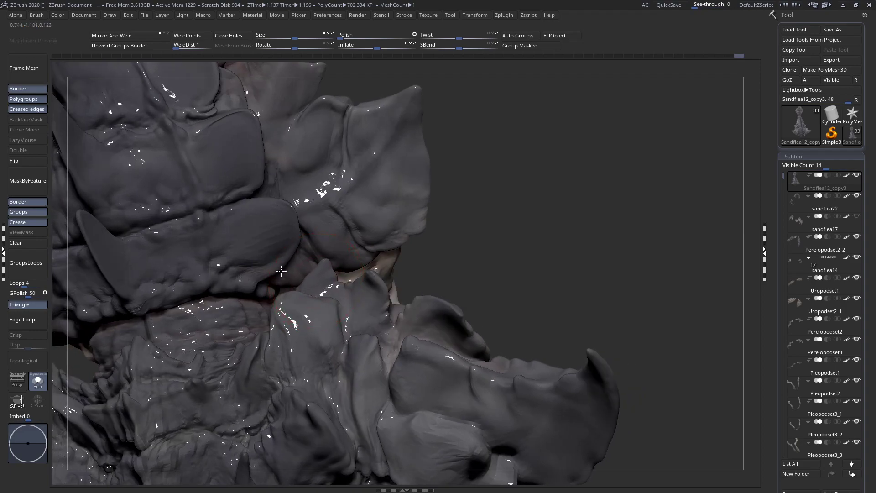
key("space")
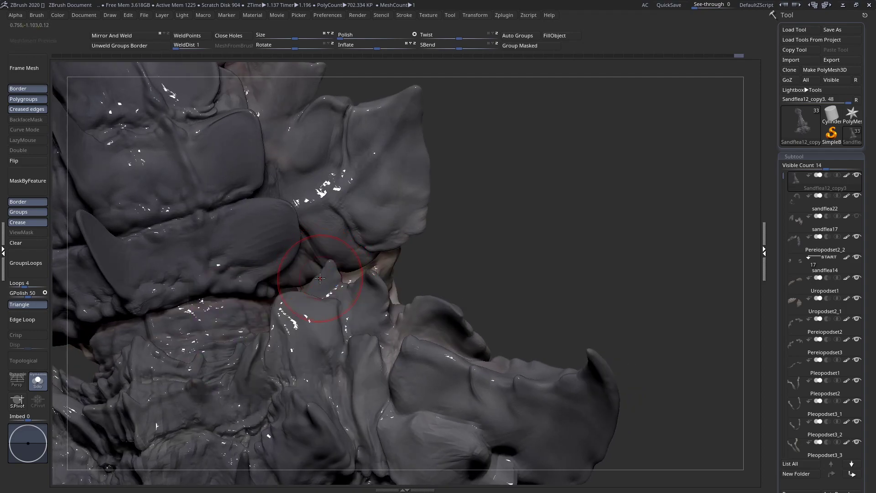
mouse_move(310, 274)
left_mouse_down()
mouse_move(301, 299)
mouse_move(311, 309)
left_mouse_up()
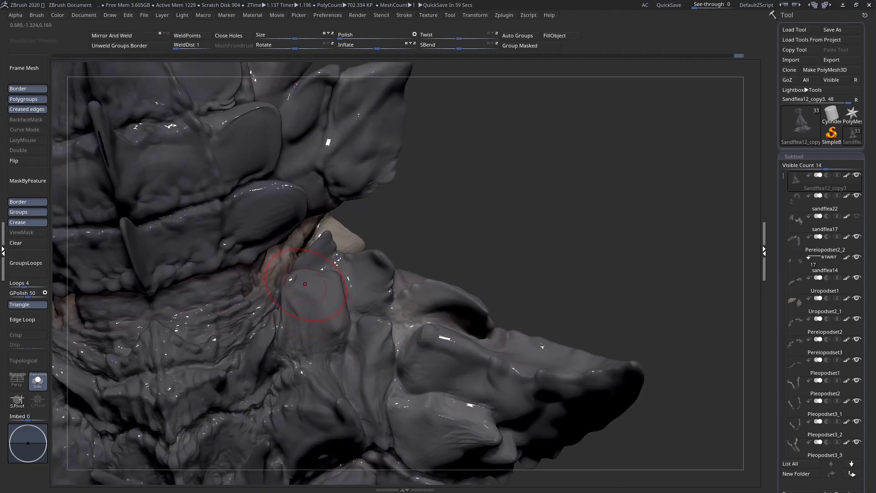
right_click_drag(271, 276, 343, 294)
left_click_drag(338, 257, 344, 237)
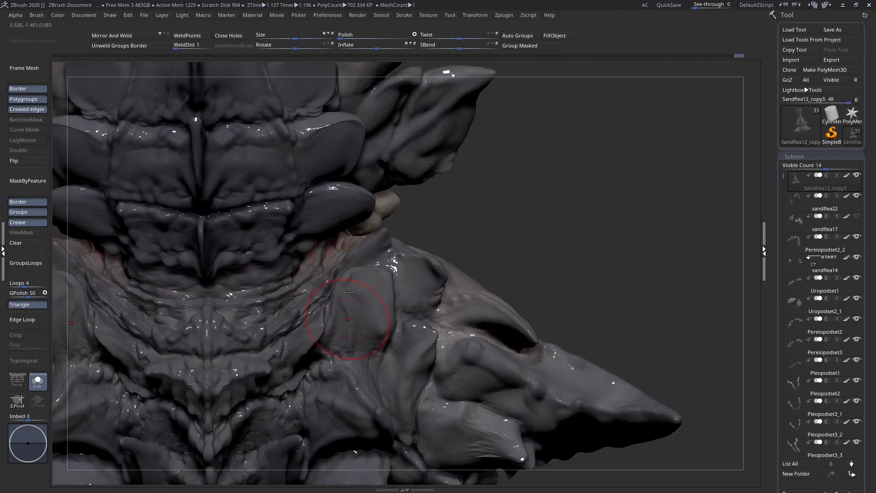
- Refine the fleshy shoulder ridge's tip and its overlap with the neighbouring plate from behind and from the side
right_click_drag(349, 297, 322, 343)
right_click(322, 342)
right_click_drag(347, 274, 339, 294)
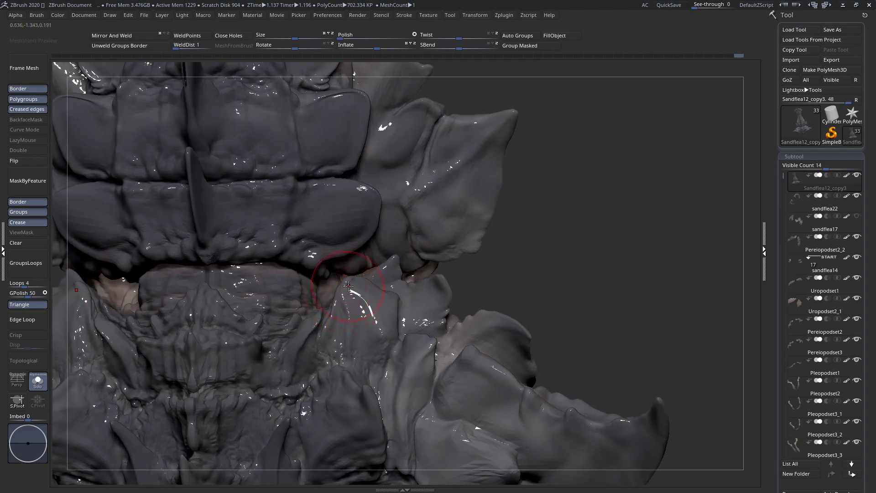
key("space")
left_click_drag(347, 286, 340, 292)
mouse_move(338, 291)
right_mouse_down()
mouse_move(358, 290)
mouse_move(370, 276)
right_mouse_up()
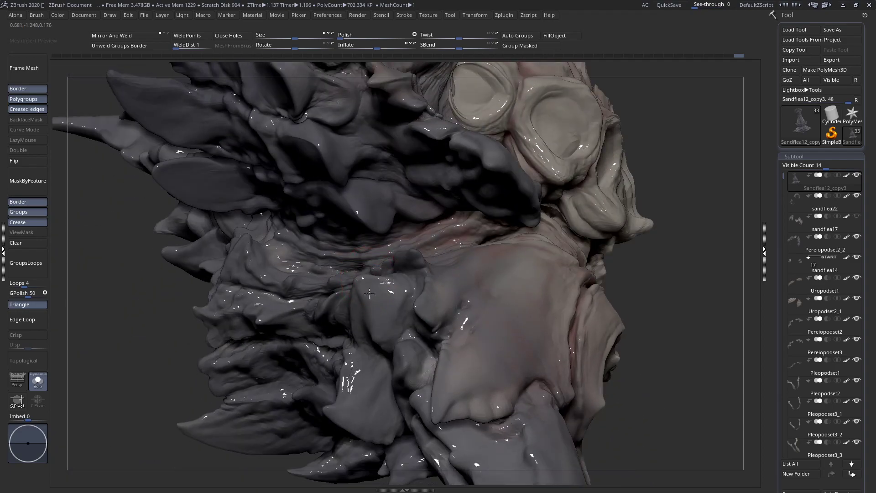
mouse_move(360, 301)
right_mouse_down()
mouse_move(339, 319)
mouse_move(385, 304)
mouse_move(385, 274)
mouse_move(386, 296)
mouse_move(348, 312)
mouse_move(390, 306)
mouse_move(395, 297)
right_mouse_up()
key("space")
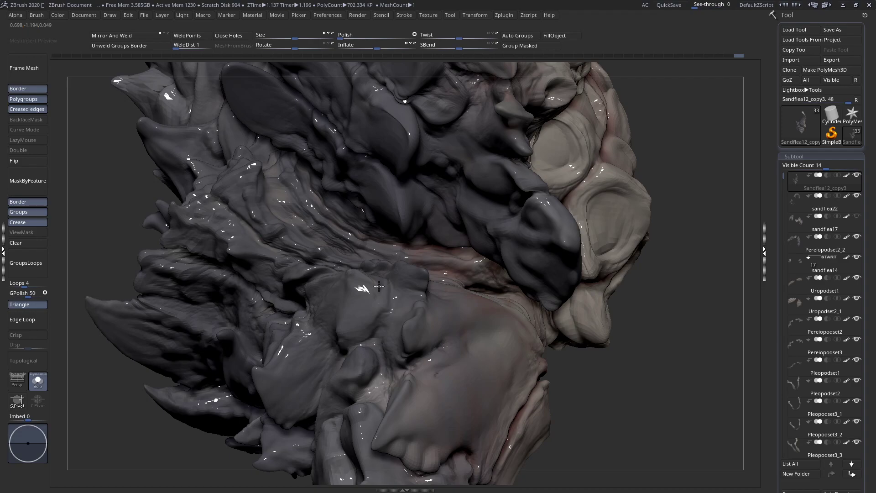
- Examine the shoulder ridges, plates and side horns from the rear, front and above against the whole-body silhouette
mouse_move(381, 309)
right_mouse_down("ctrl")
mouse_move(352, 302)
mouse_move(384, 285)
mouse_move(352, 294)
right_mouse_up("ctrl")
mouse_move(391, 324)
right_mouse_down()
mouse_move(391, 302)
mouse_move(416, 306)
mouse_move(417, 330)
mouse_move(414, 302)
mouse_move(432, 297)
mouse_move(407, 273)
right_mouse_up()
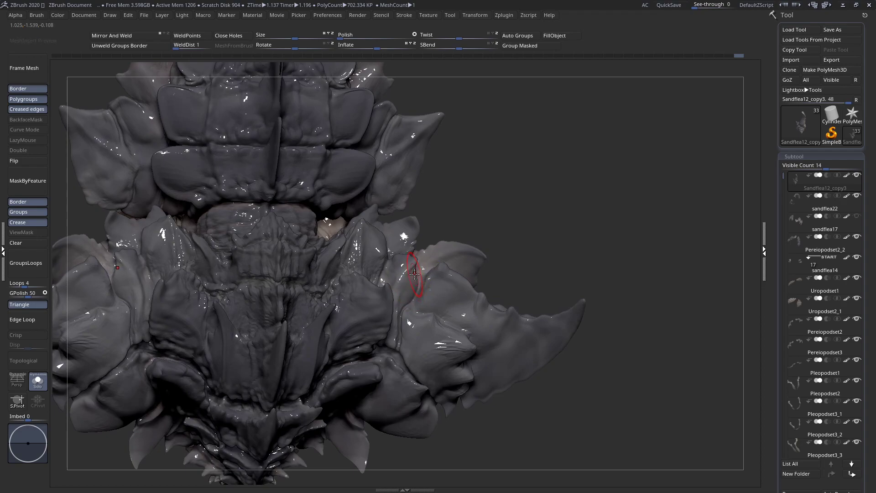
mouse_move(423, 277)
right_mouse_down("ctrl")
mouse_move(328, 180)
mouse_move(259, 293)
mouse_move(449, 309)
mouse_move(452, 294)
right_mouse_up("ctrl")
right_click(452, 293)
key("space")
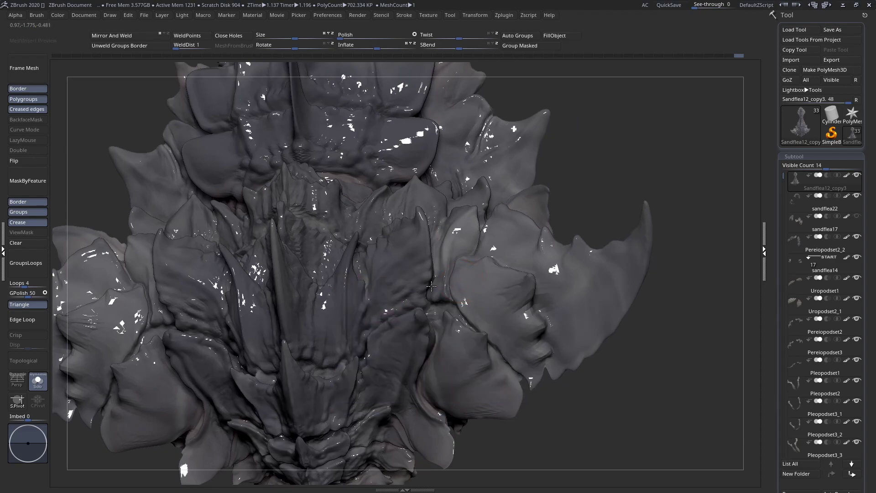
right_click_drag(446, 293, 420, 262, "ctrl")
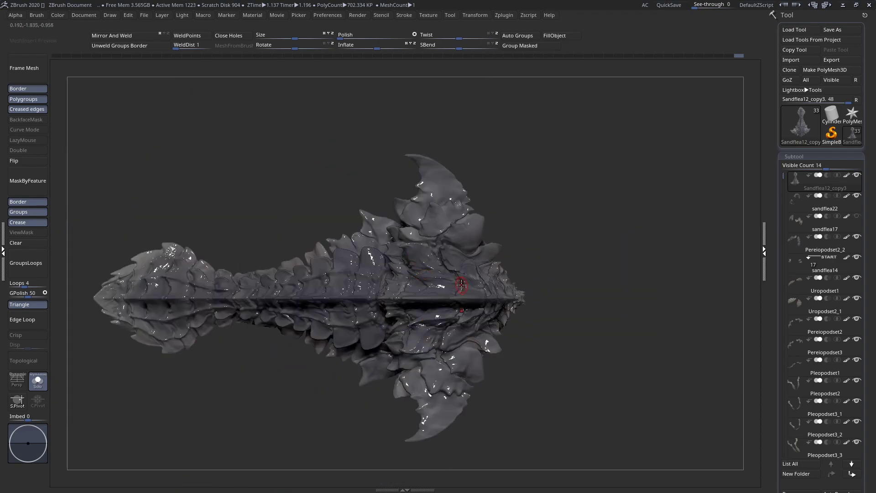
right_click_drag(462, 285, 417, 252, "ctrl")
key("space")
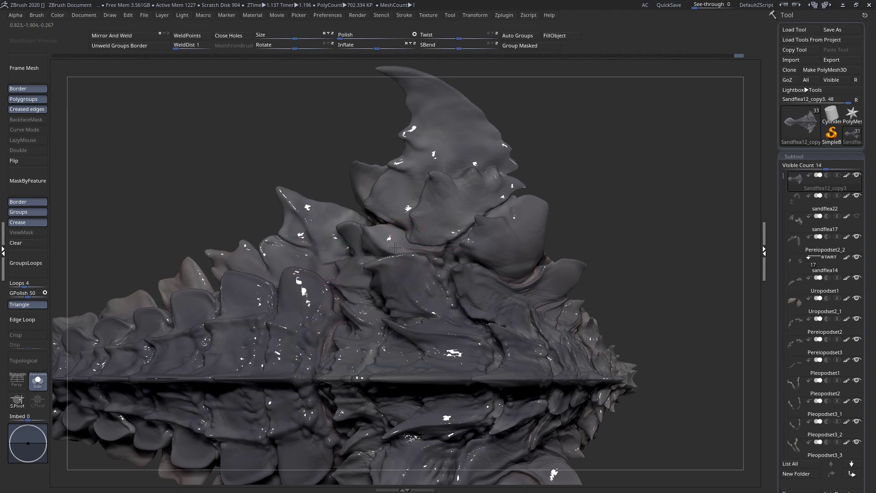
- Reshape the small spikes and plate edges between the side horn and the broad shoulder plate from above
mouse_move(377, 261)
right_mouse_down()
mouse_move(424, 265)
mouse_move(436, 252)
mouse_move(427, 229)
mouse_move(422, 258)
mouse_move(432, 279)
mouse_move(432, 237)
right_mouse_up()
right_click_drag(458, 155, 443, 225)
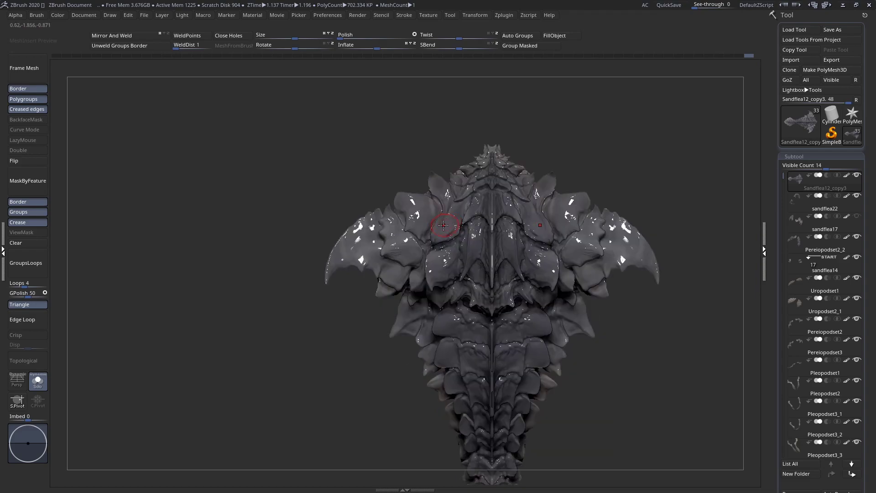
right_click_drag(397, 195, 398, 248, "ctrl")
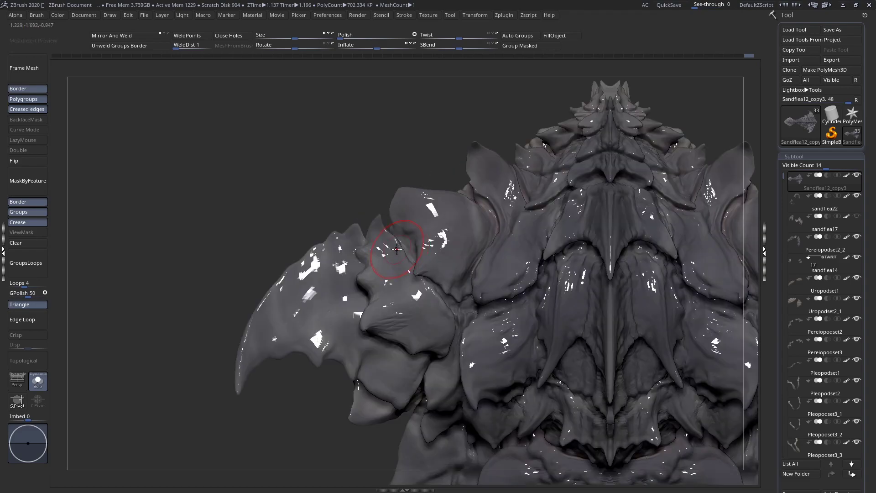
left_click_drag(398, 250, 428, 243)
left_click_drag(356, 264, 377, 259)
right_click_drag(360, 255, 365, 265)
left_click_drag(365, 265, 366, 250)
mouse_move(364, 250)
right_mouse_down("ctrl")
mouse_move(388, 263)
mouse_move(524, 260)
mouse_move(510, 259)
mouse_move(523, 244)
mouse_move(449, 240)
mouse_move(446, 249)
mouse_move(469, 231)
mouse_move(422, 295)
mouse_move(467, 338)
mouse_move(432, 343)
mouse_move(466, 270)
mouse_move(424, 274)
mouse_move(260, 341)
right_mouse_up("ctrl")
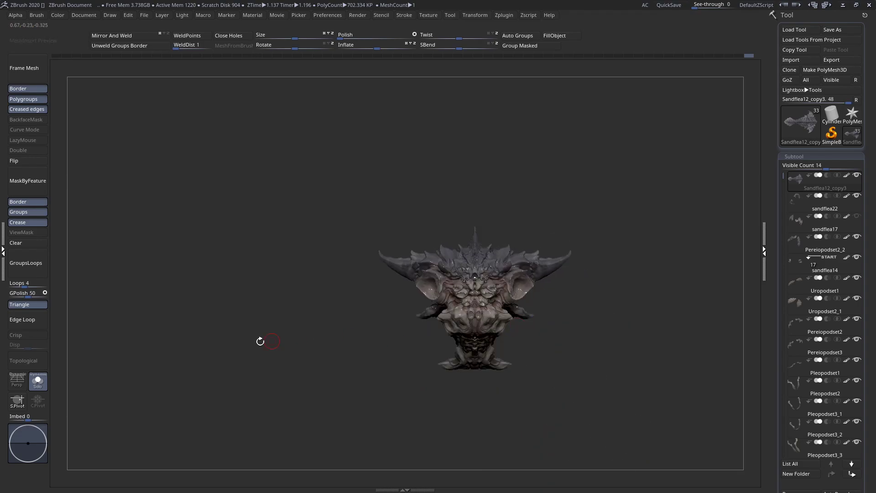
- Turn off solo display to bring back the whole creature, enlarge the brush and check the side horns from several angles
left_click(38, 381)
mouse_move(470, 336)
right_mouse_down()
mouse_move(457, 301)
mouse_move(398, 256)
mouse_move(437, 333)
mouse_move(442, 248)
mouse_move(455, 398)
mouse_move(482, 314)
mouse_move(459, 305)
mouse_move(466, 291)
mouse_move(436, 253)
right_mouse_up()
key("space")
left_click_drag(437, 263, 456, 263)
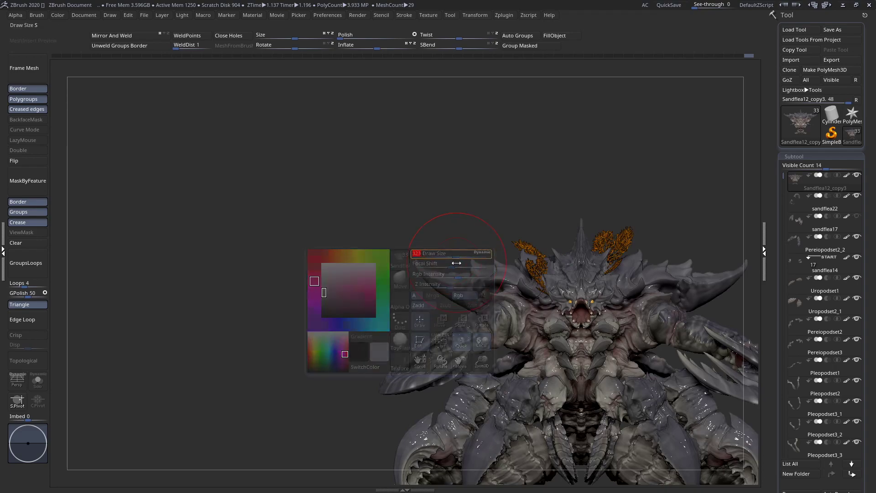
mouse_move(455, 285)
right_mouse_down()
mouse_move(449, 263)
mouse_move(454, 282)
mouse_move(425, 350)
right_mouse_up()
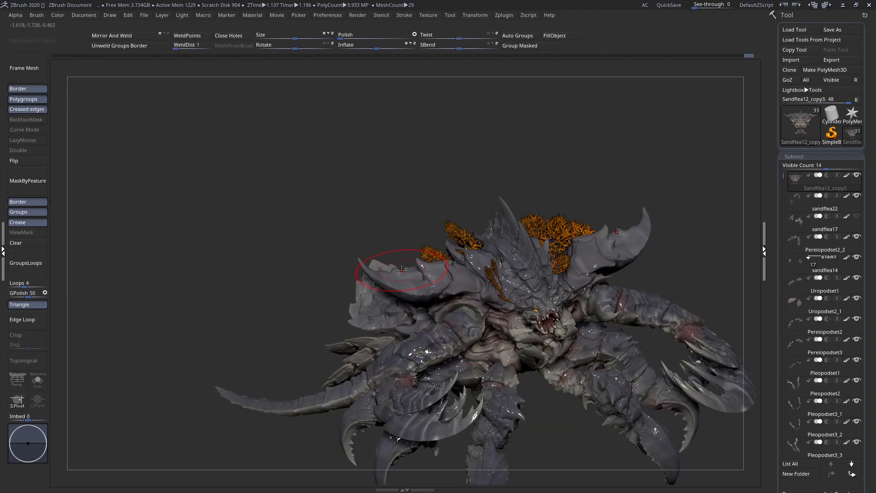
mouse_move(406, 282)
right_mouse_down()
mouse_move(417, 273)
mouse_move(418, 301)
mouse_move(411, 273)
right_mouse_up()
right_click(417, 274)
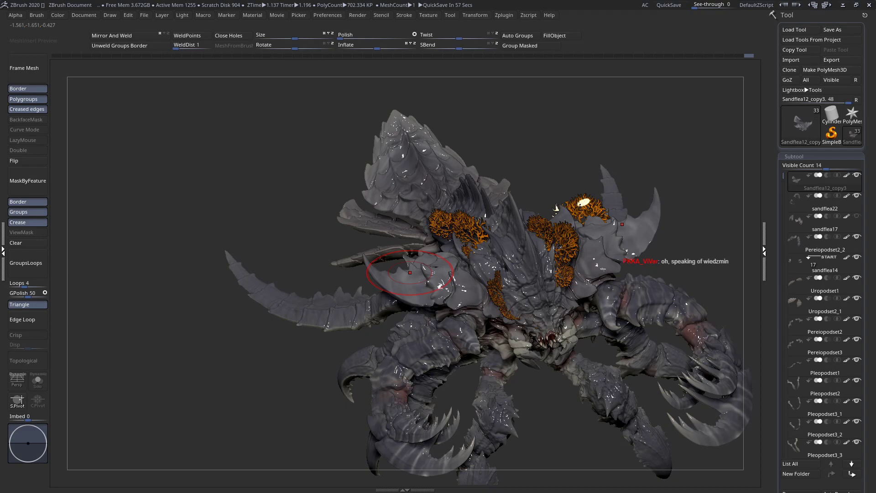
right_click_drag(384, 256, 392, 260)
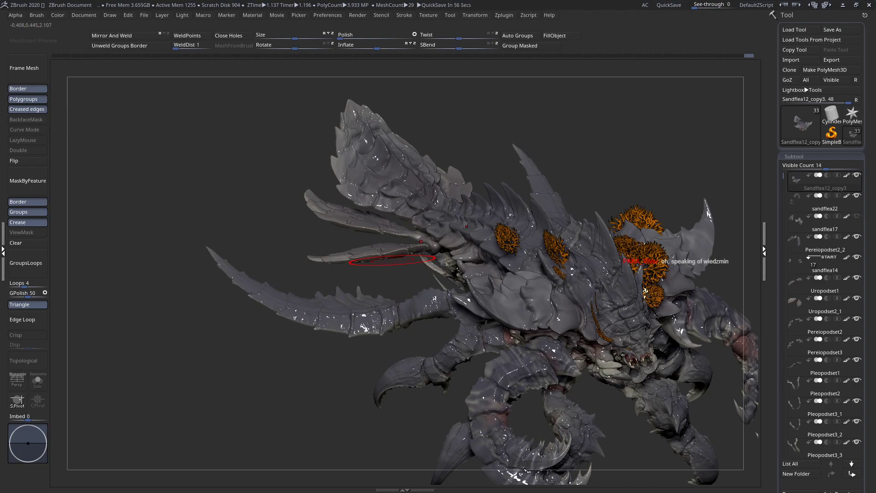
- Adjust the curve and tip of the upturned side horns from the rear and front with the Move brush
right_click_drag(464, 274, 493, 248)
key("space")
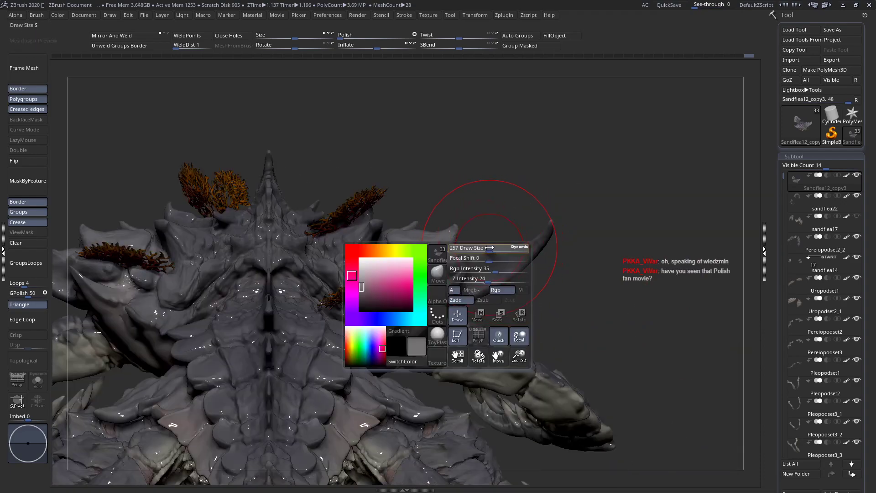
left_click_drag(489, 253, 491, 266)
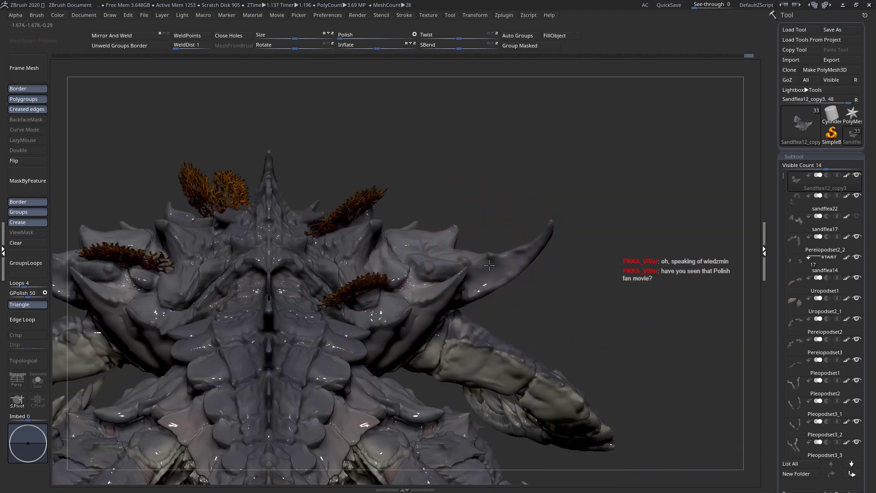
right_click_drag(485, 261, 457, 257, "ctrl")
key("space")
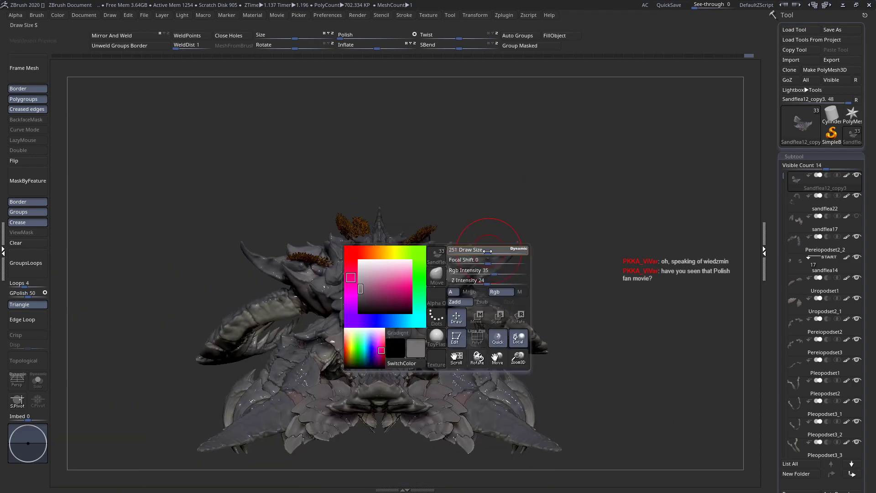
right_click_drag(525, 283, 403, 264)
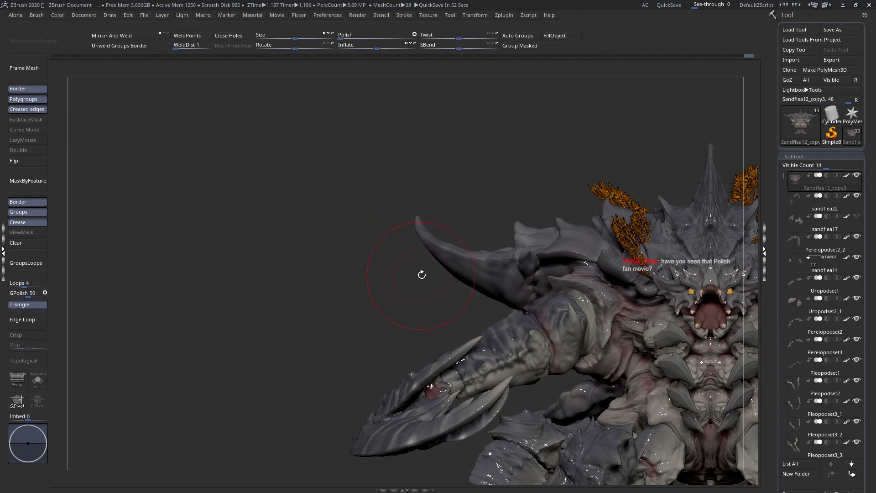
left_click_drag(419, 276, 512, 258)
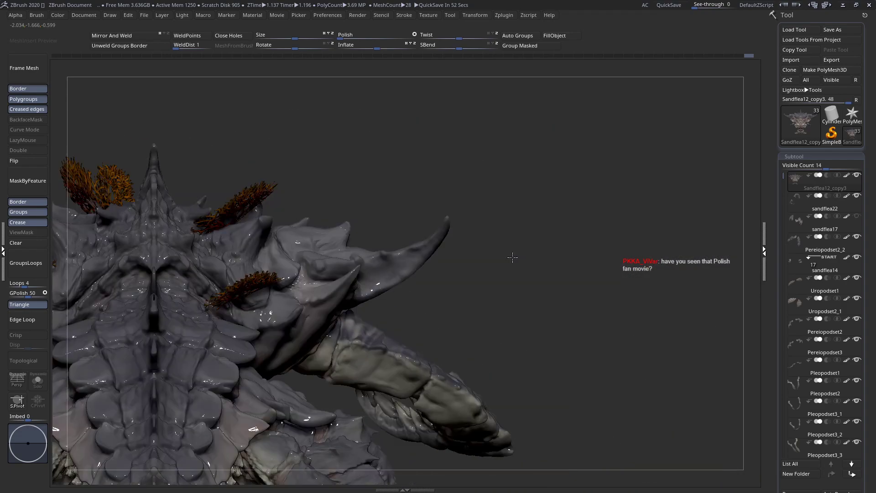
left_click_drag(435, 249, 436, 253)
mouse_move(435, 253)
right_mouse_down("ctrl")
mouse_move(438, 287)
mouse_move(524, 331)
right_mouse_up("ctrl")
key("space")
left_click_drag(380, 257, 374, 257)
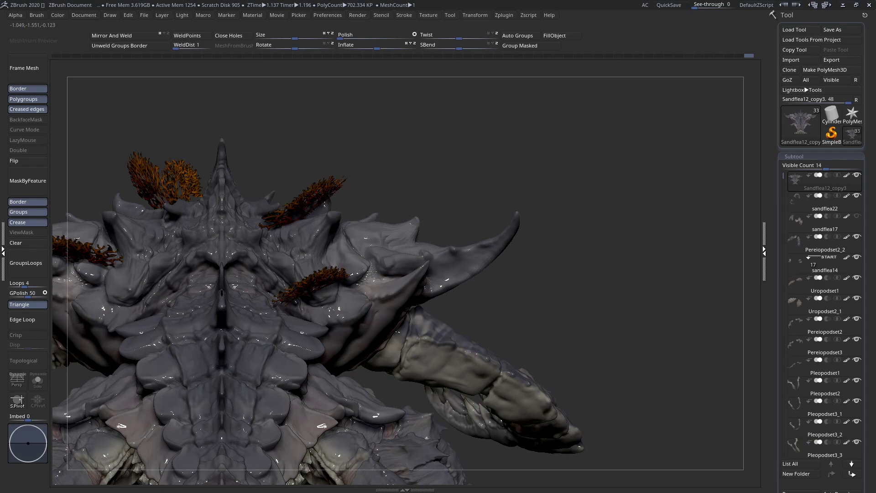
- Adjust the overlapping back plates beside the central ridge, working from above the body
right_click_drag(367, 289, 402, 308)
key("space")
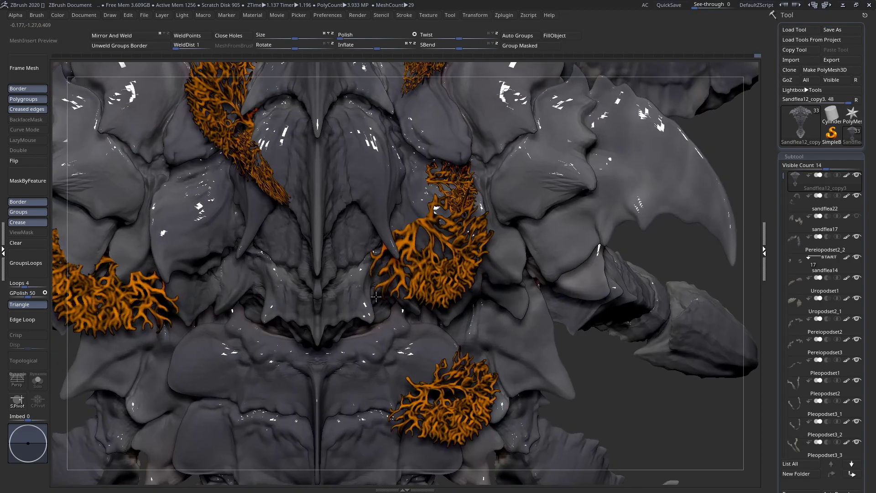
key("space")
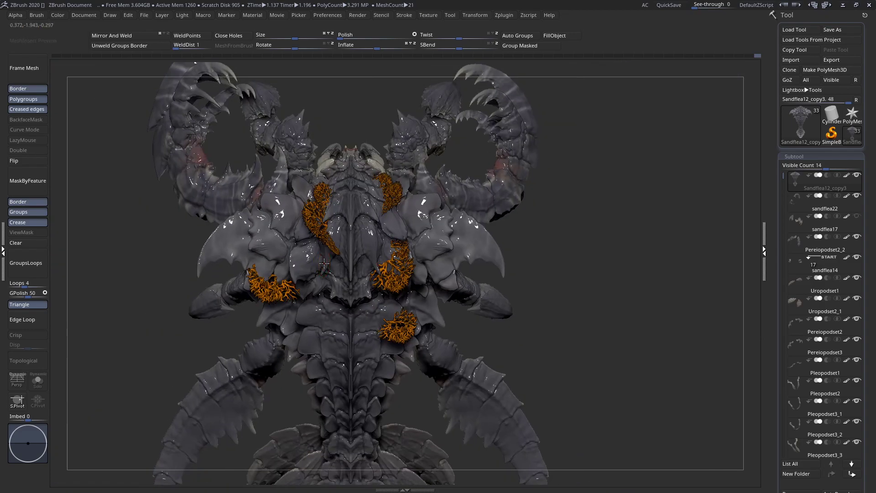
left_click_drag(206, 255, 323, 256)
mouse_move(323, 255)
right_mouse_down("ctrl")
mouse_move(332, 270)
mouse_move(303, 282)
mouse_move(317, 284)
mouse_move(341, 225)
mouse_move(488, 217)
mouse_move(516, 231)
right_mouse_up("ctrl")
left_click_drag(519, 237, 524, 249)
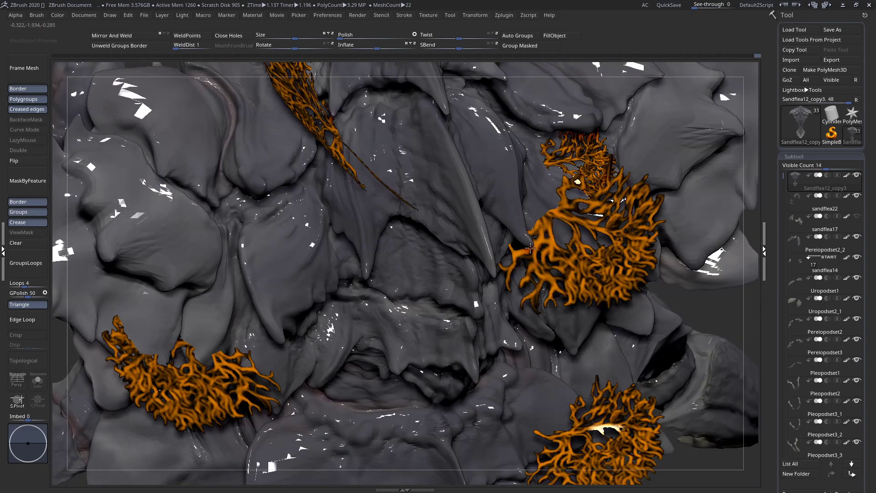
left_click_drag(508, 193, 450, 333)
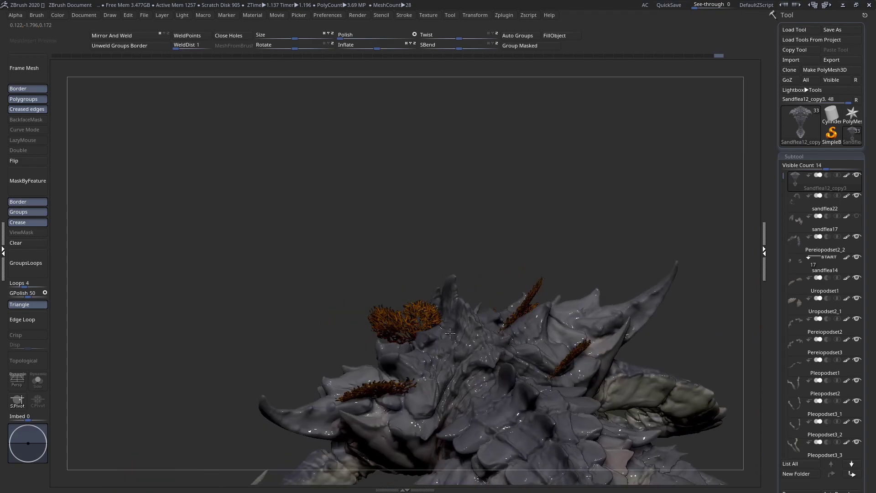
- Refine the ridges and plates around the base of the central back spike from the rear and above
right_click_drag(450, 333, 484, 370, "shift")
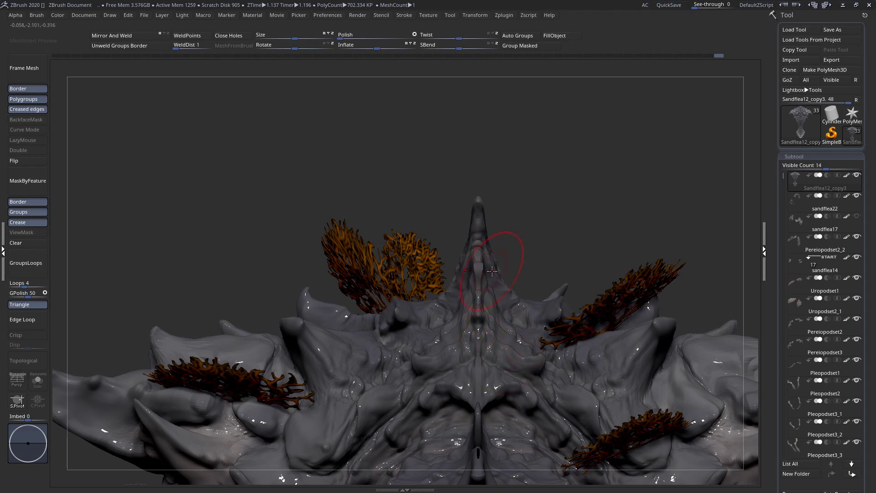
key("space")
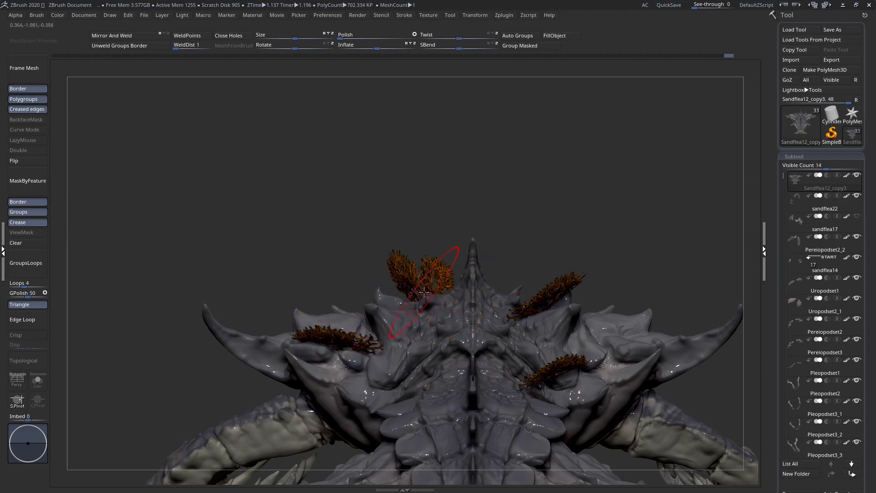
right_click_drag(414, 302, 442, 379)
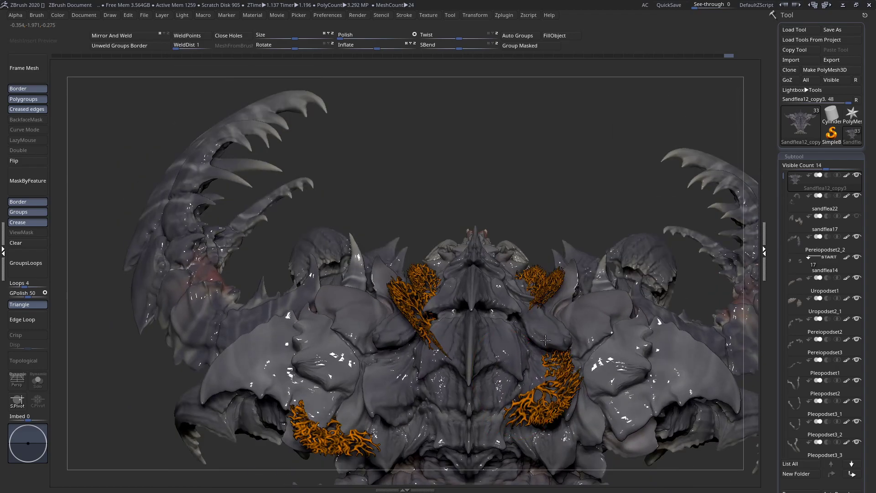
right_click_drag(525, 371, 499, 336)
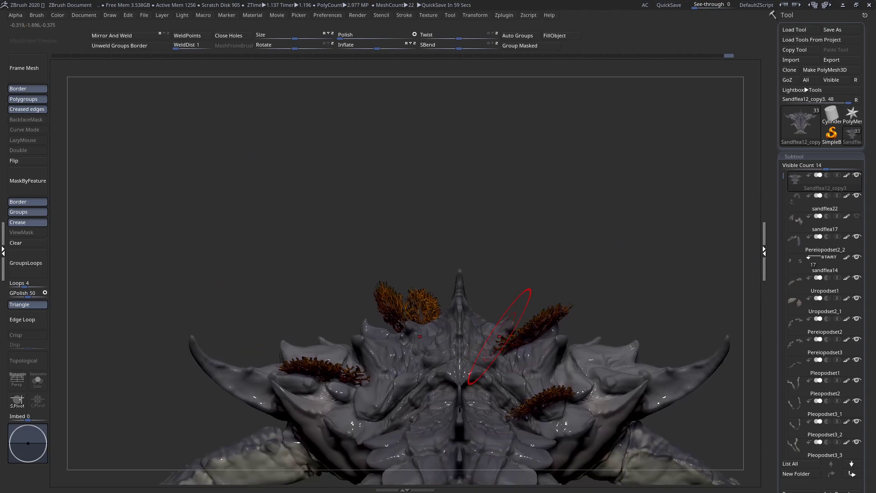
right_click_drag(515, 327, 501, 381)
key("space")
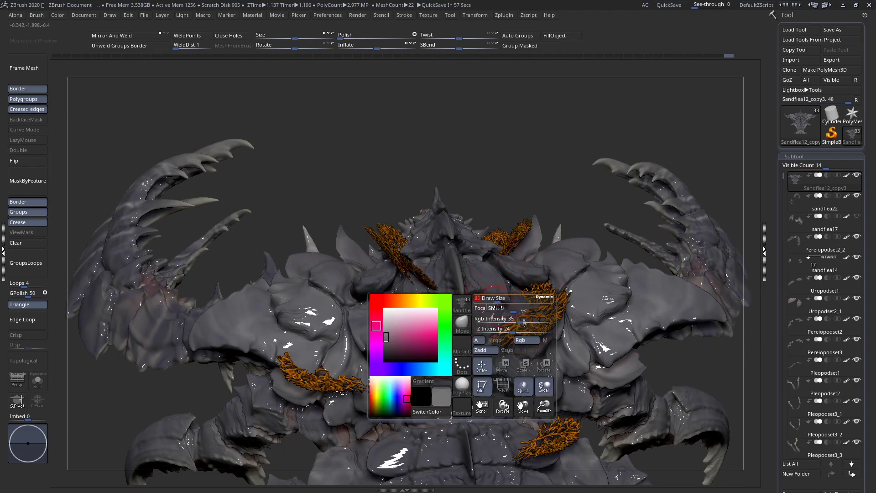
right_click_drag(502, 303, 438, 351)
right_click_drag(453, 379, 479, 438, "ctrl")
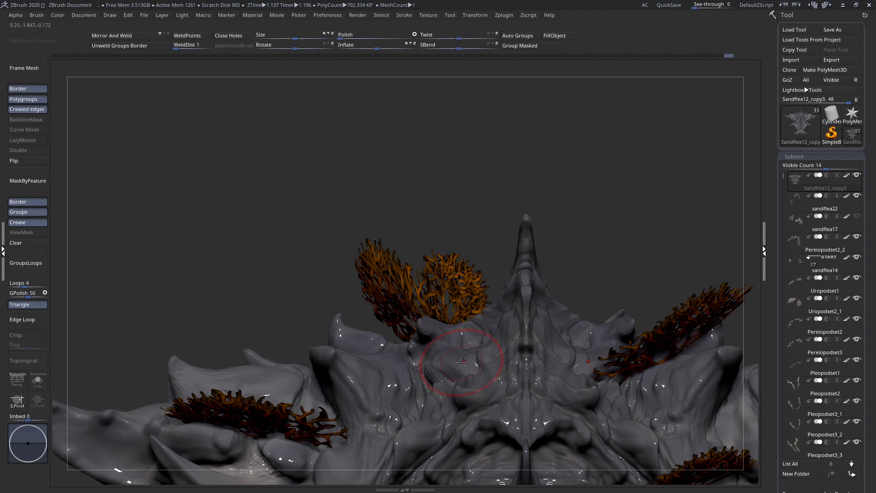
mouse_move(460, 365)
right_mouse_down()
mouse_move(456, 401)
mouse_move(447, 398)
mouse_move(448, 344)
right_mouse_up()
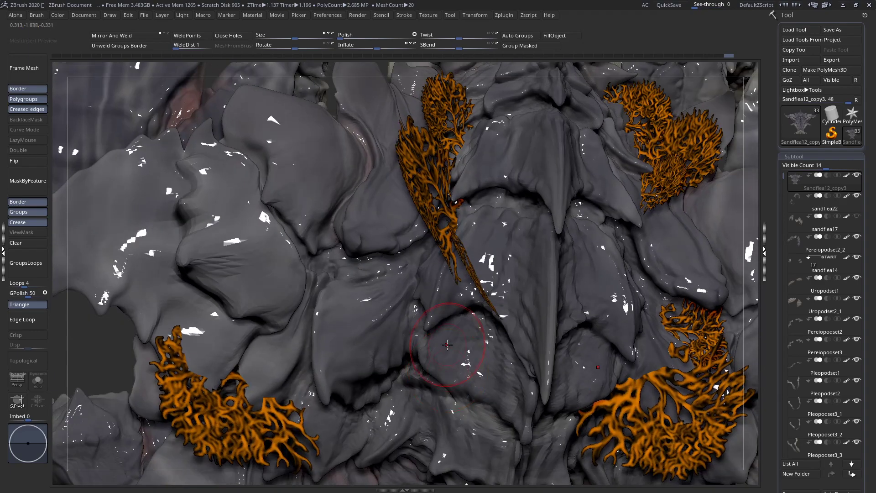
- Reshape the lower edges and corners of the plates flanking the central ridge, just ahead of the first wide tail segment
key("space")
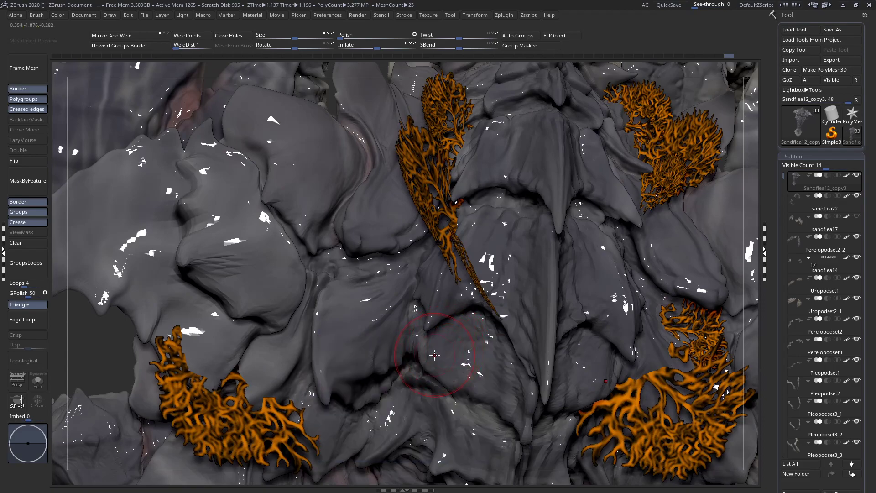
mouse_move(429, 354)
right_mouse_down()
mouse_move(434, 325)
mouse_move(422, 372)
right_mouse_up()
key("space")
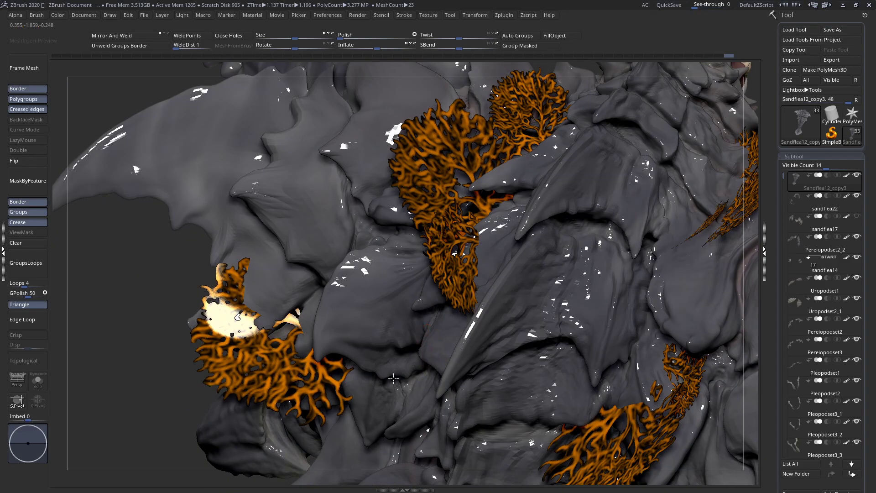
mouse_move(442, 318)
right_mouse_down()
mouse_move(460, 357)
mouse_move(320, 305)
mouse_move(432, 366)
mouse_move(430, 302)
right_mouse_up()
right_click_drag(469, 388, 424, 299, "ctrl")
key("space")
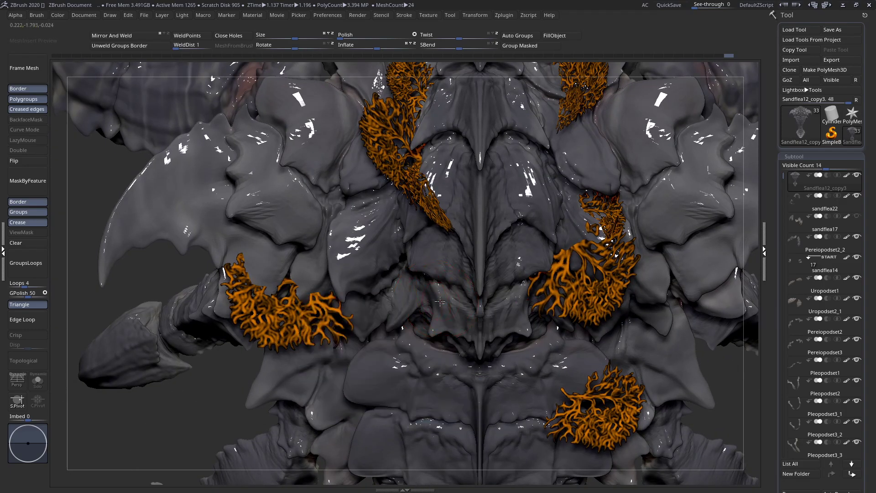
key("space")
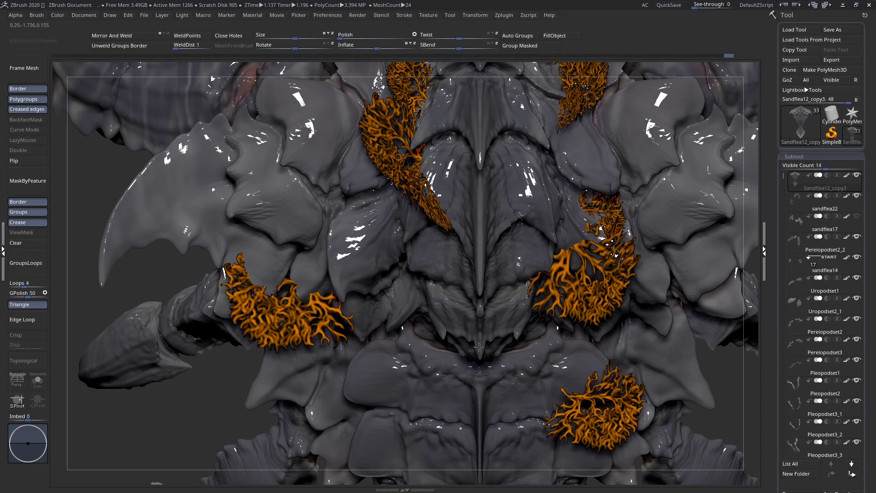
right_click_drag(476, 349, 449, 361)
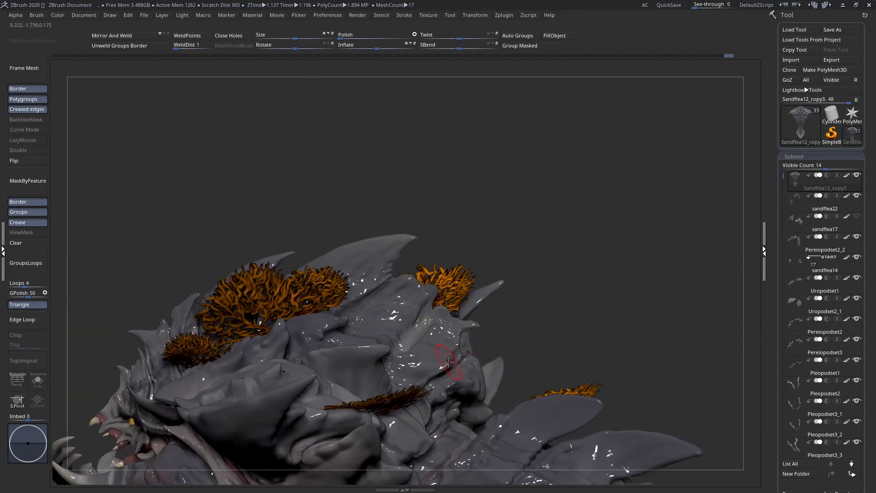
- Push the rear points and lower lobe of the last central back plate into shape in side profile
key("space")
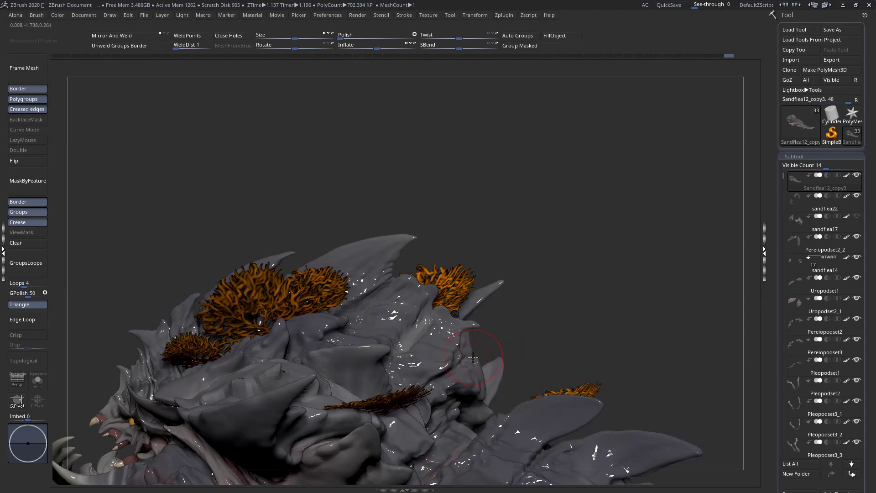
right_click_drag(463, 365, 454, 321, "ctrl")
key("space")
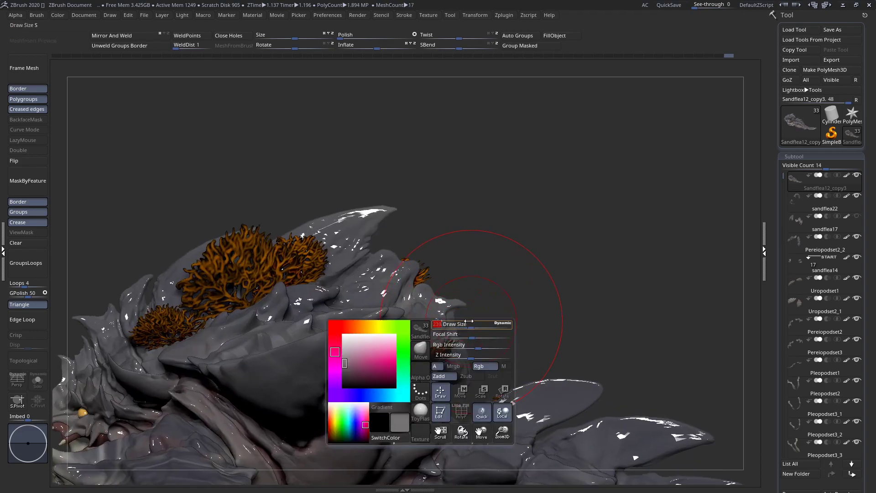
left_click_drag(452, 317, 427, 316)
left_click_drag(410, 284, 420, 296)
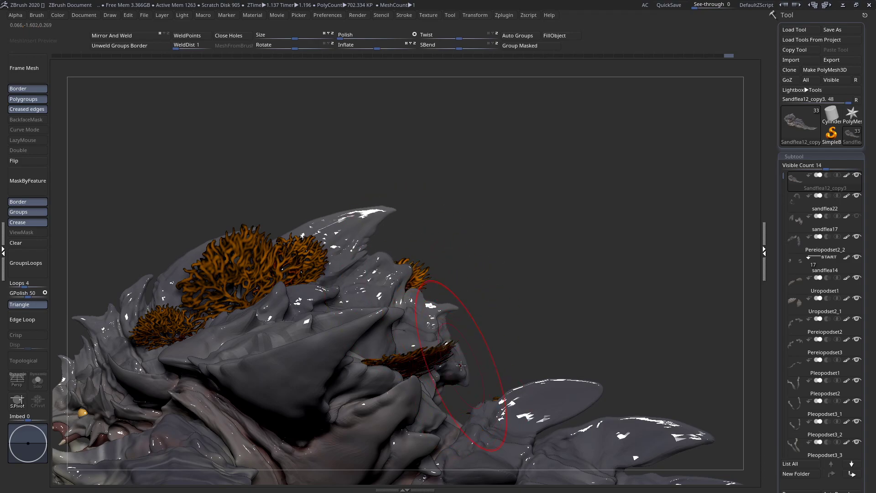
left_click_drag(447, 368, 451, 366)
left_click_drag(441, 306, 428, 307)
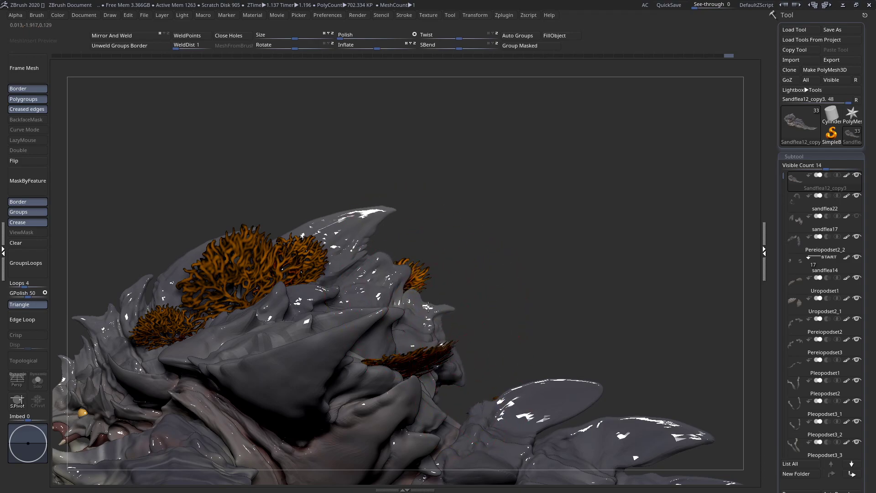
- Refine the pointed upper tip of the last central back plate up close in side profile with a resized brush
key("space")
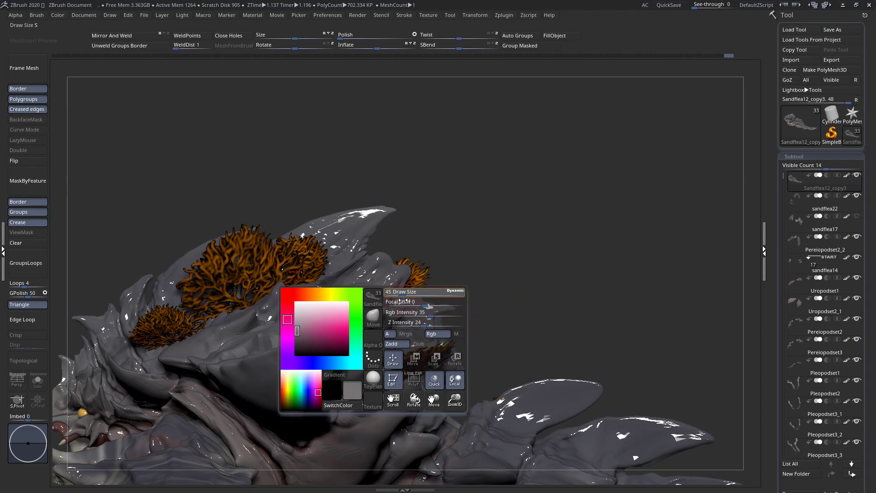
right_click_drag(426, 305, 431, 306, "ctrl")
mouse_move(445, 297)
left_mouse_down()
mouse_move(451, 300)
mouse_move(431, 290)
mouse_move(429, 274)
mouse_move(451, 285)
mouse_move(425, 272)
left_mouse_up()
key("space")
key("space")
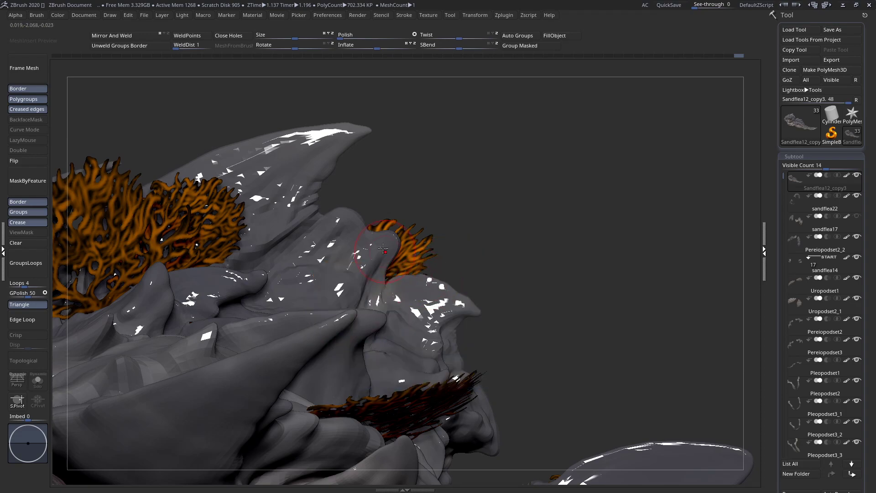
- Pull the rounded upper lobe of the rear back plate outward and extend the pointed tip below it in side profile
mouse_move(398, 229)
left_mouse_down()
mouse_move(413, 217)
mouse_move(385, 199)
mouse_move(356, 203)
mouse_move(350, 214)
mouse_move(415, 231)
mouse_move(402, 203)
mouse_move(398, 218)
mouse_move(383, 206)
mouse_move(361, 205)
left_mouse_up()
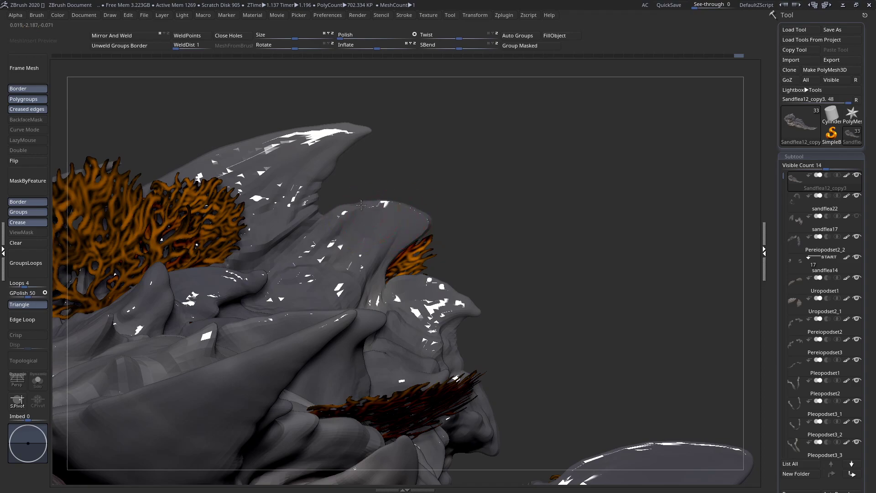
mouse_move(367, 215)
right_mouse_down("ctrl")
mouse_move(232, 199)
mouse_move(440, 269)
right_mouse_up("ctrl")
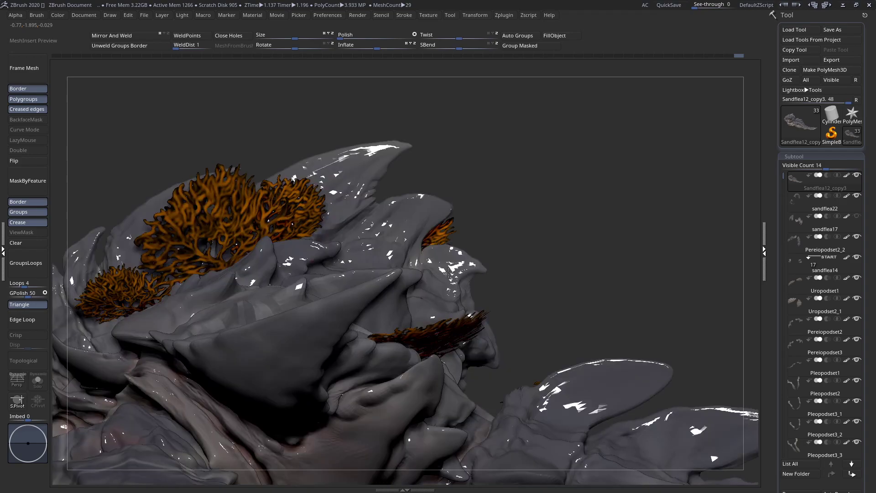
key("space")
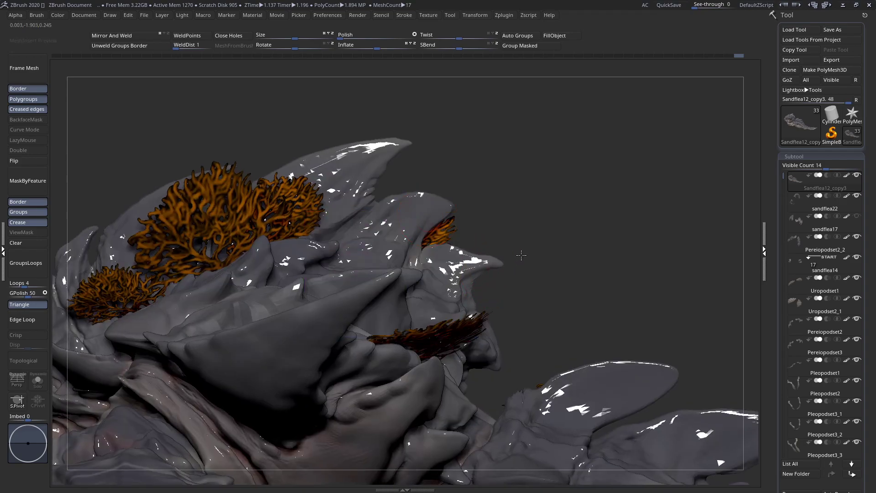
left_click_drag(474, 255, 453, 249)
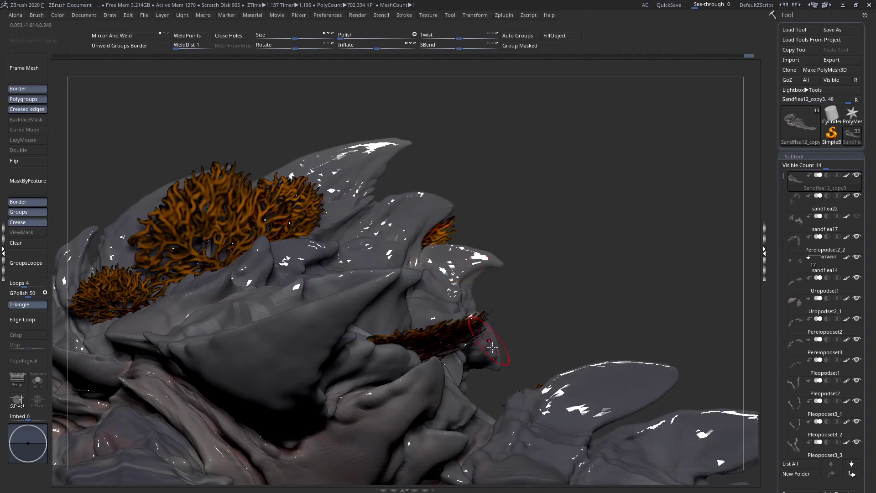
right_click_drag(497, 358, 485, 353)
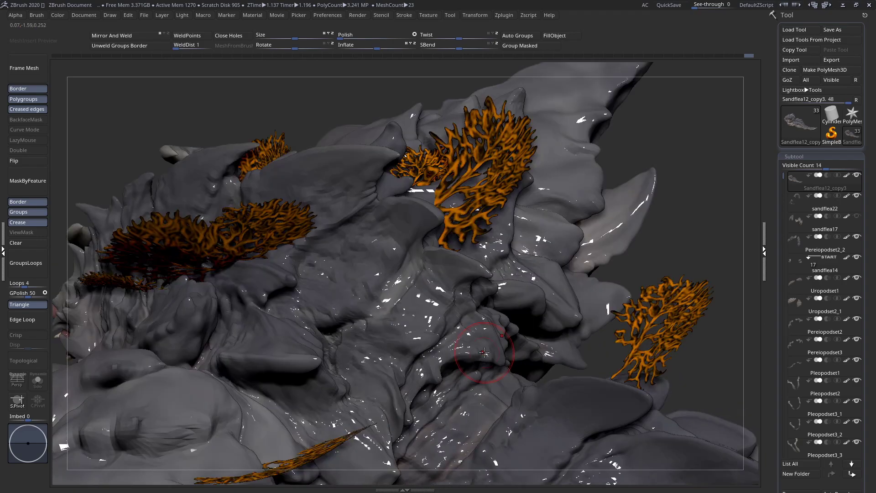
- Refine the small folds and ridges beneath the rear back plates from the side and rear with a resized brush
right_click_drag(481, 384, 459, 338)
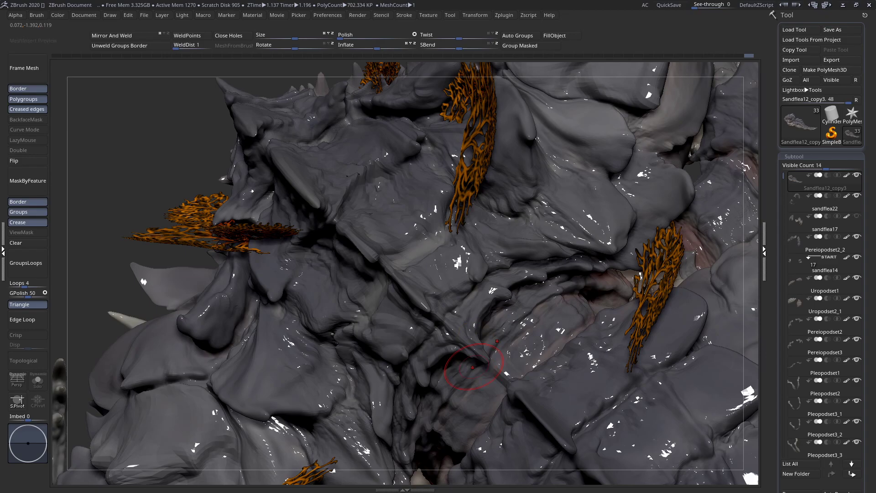
right_click_drag(447, 309, 509, 360)
key("space")
left_click_drag(521, 336, 505, 336)
left_click_drag(515, 367, 517, 353)
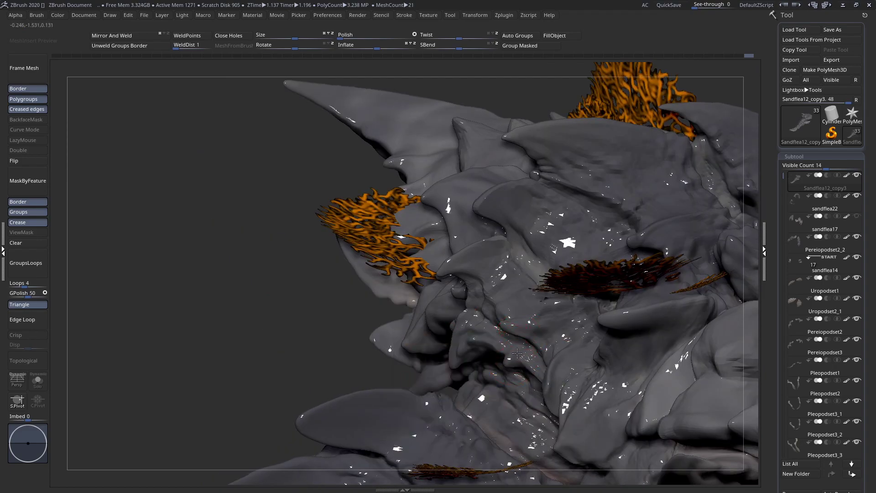
- Reshape the outer lower corners of the plates flanking the central ridge from above with a resized brush
right_click_drag(531, 336, 507, 361)
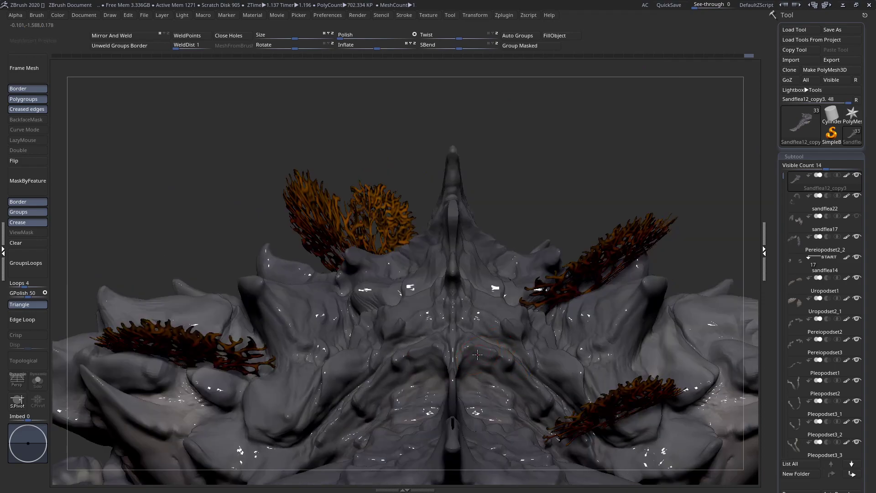
right_click_drag(482, 349, 430, 376, "ctrl")
mouse_move(432, 332)
right_mouse_down("ctrl")
mouse_move(424, 318)
mouse_move(445, 364)
mouse_move(426, 374)
right_mouse_up("ctrl")
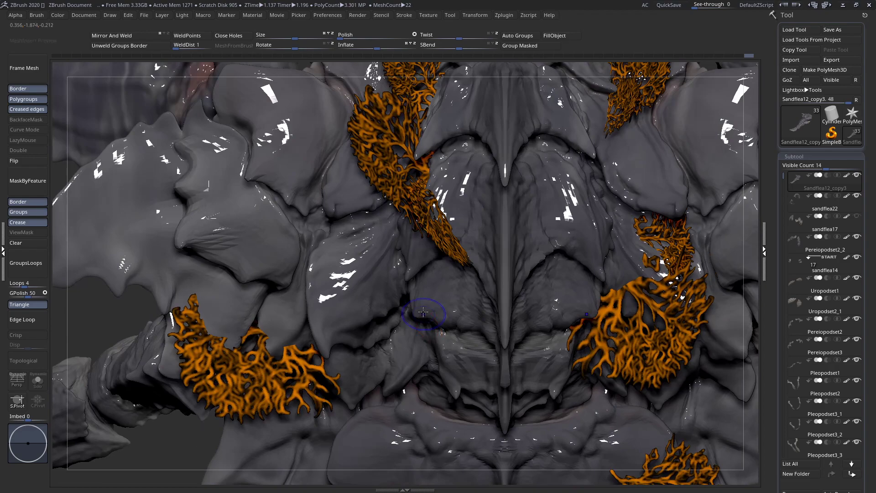
key("space")
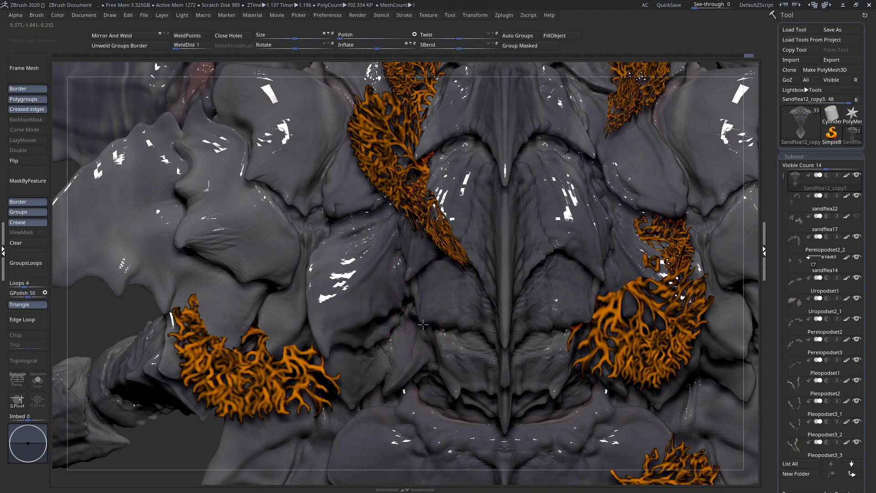
right_click_drag(433, 314, 368, 277, "ctrl")
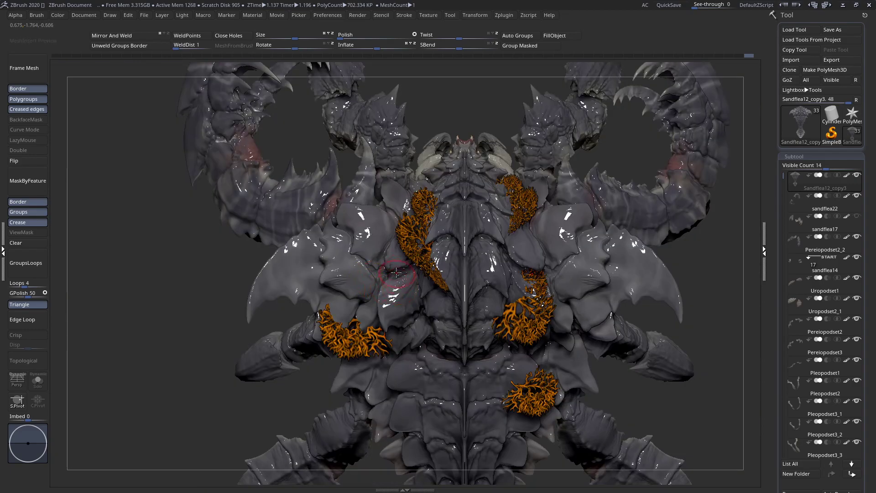
- Examine the whole creature's silhouette from the front, both sides and above
right_click(357, 318)
right_click_drag(342, 292, 352, 313, "ctrl")
mouse_move(379, 279)
right_mouse_down("ctrl")
mouse_move(330, 262)
mouse_move(396, 296)
mouse_move(462, 277)
mouse_move(502, 277)
mouse_move(418, 289)
mouse_move(459, 313)
mouse_move(459, 288)
right_mouse_up("ctrl")
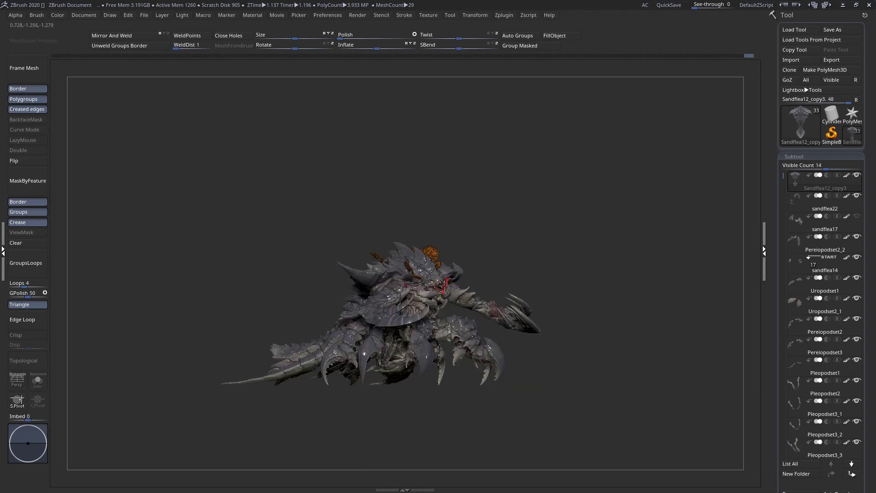
right_click_drag(444, 285, 484, 278)
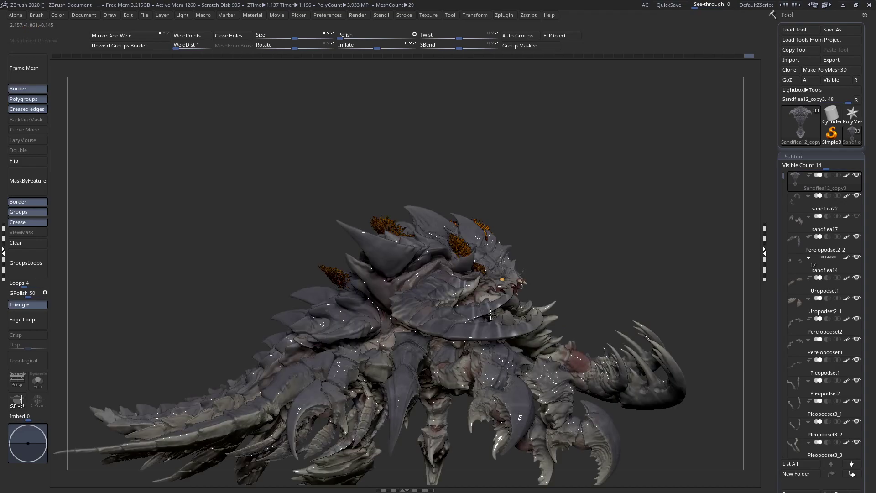
right_click_drag(489, 315, 514, 296)
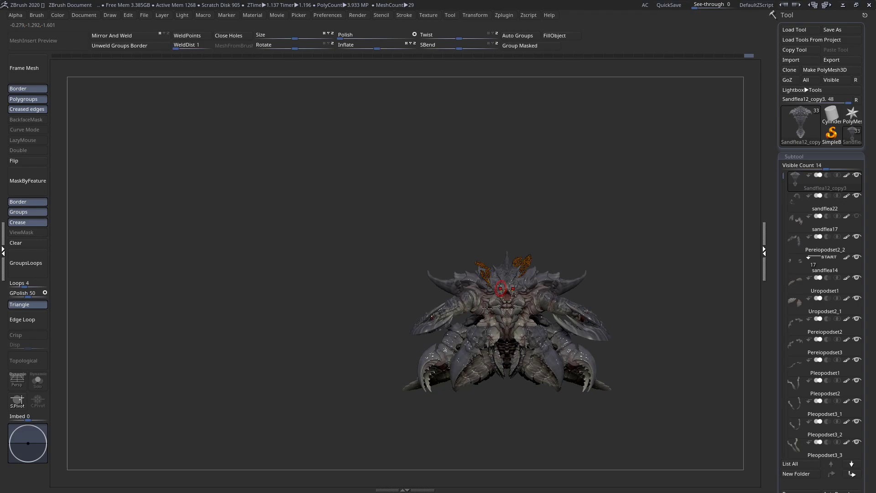
right_click_drag(486, 309, 463, 414)
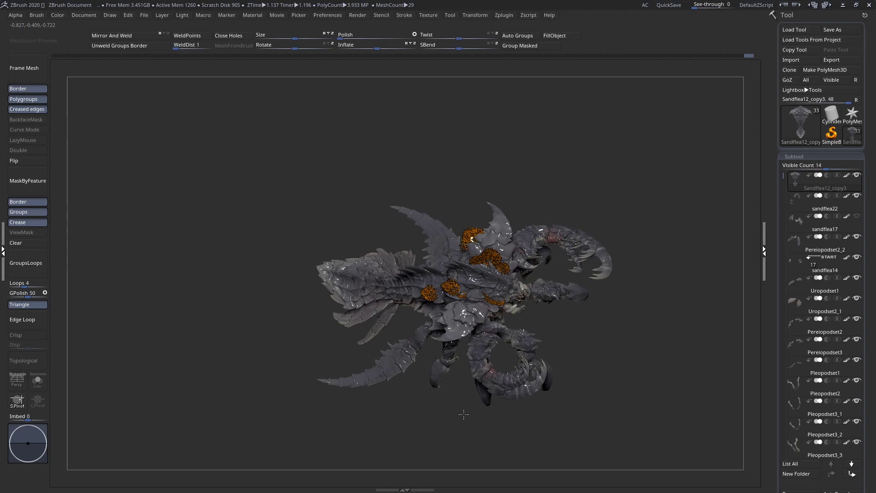
right_click_drag(463, 414, 455, 397)
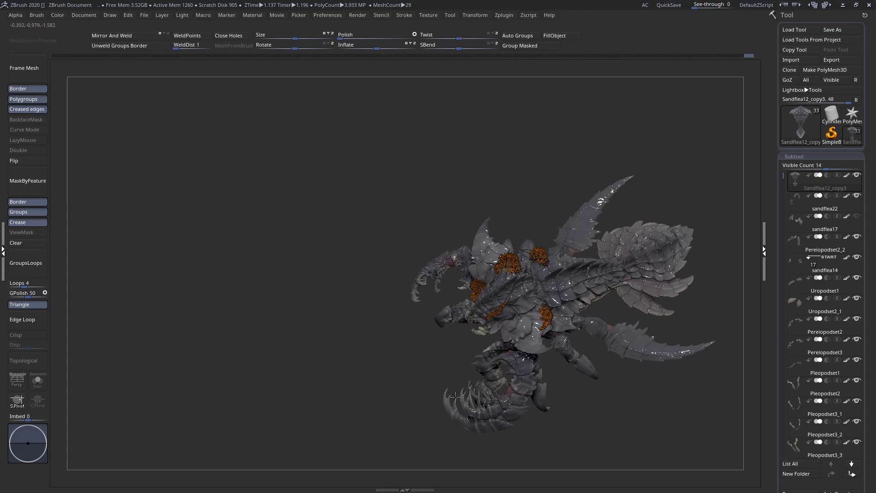
right_click_drag(455, 397, 481, 332)
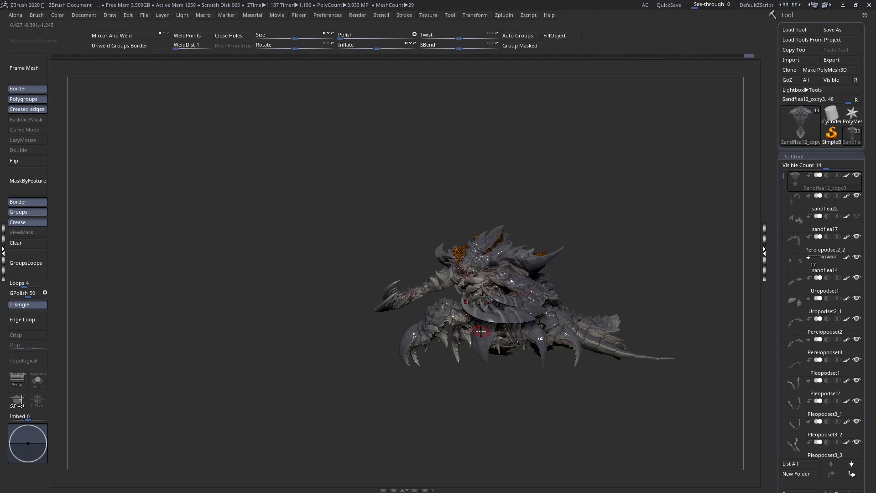
right_click_drag(481, 331, 519, 315)
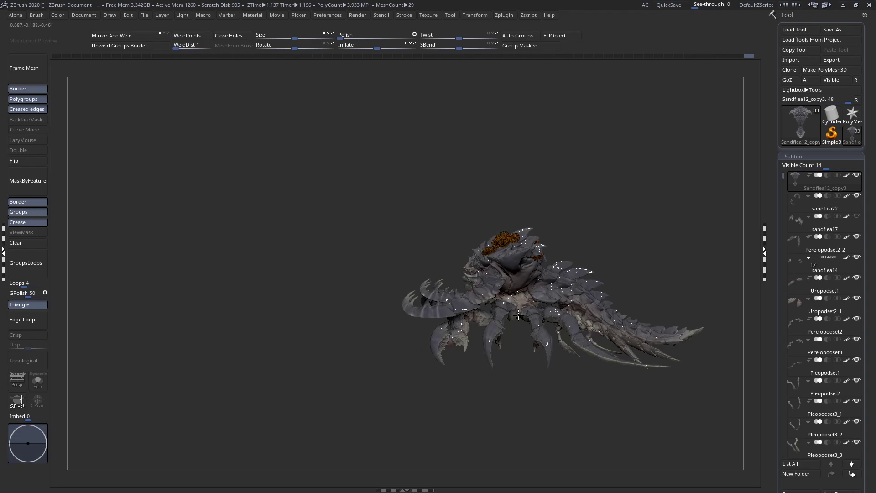
right_click_drag(519, 316, 488, 361)
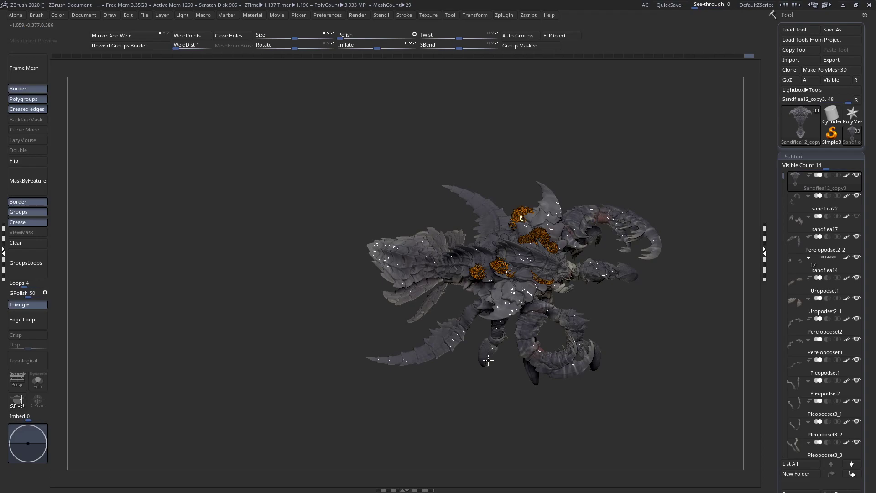
- Combine the visible subtools into one posing mesh with Transpose Master's TPoseMesh
left_click(528, 15)
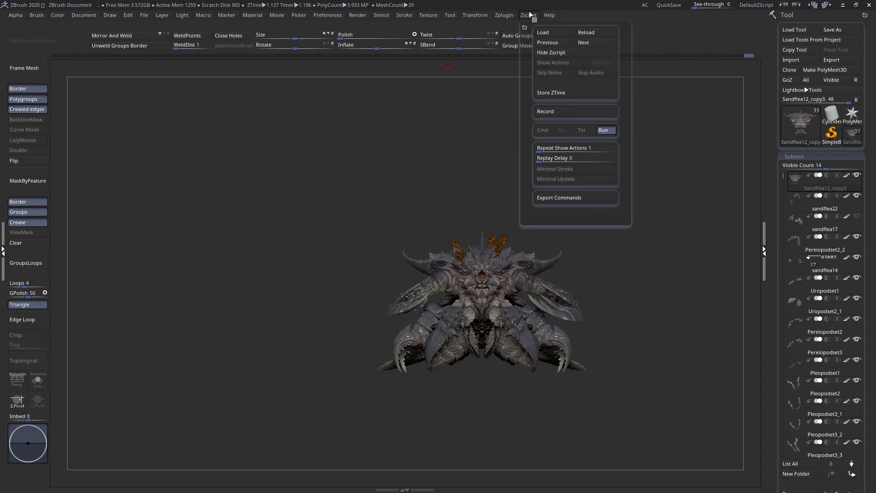
left_click(504, 15)
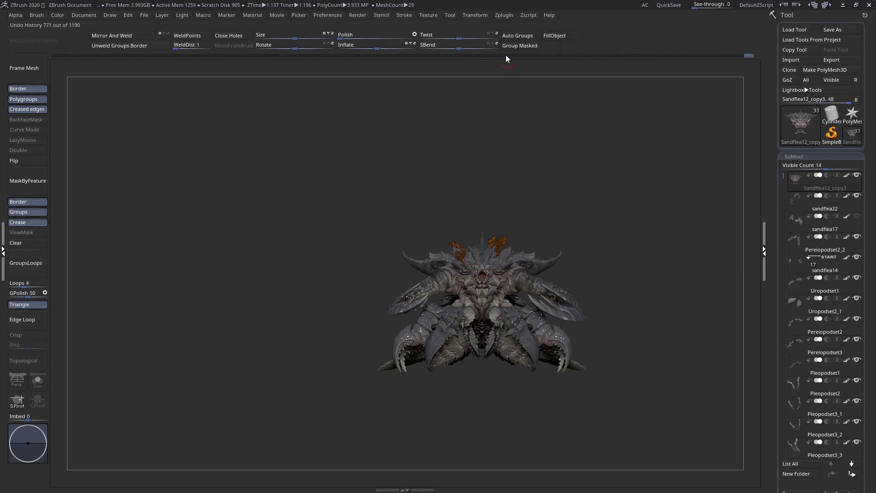
left_click(504, 15)
left_click(535, 196)
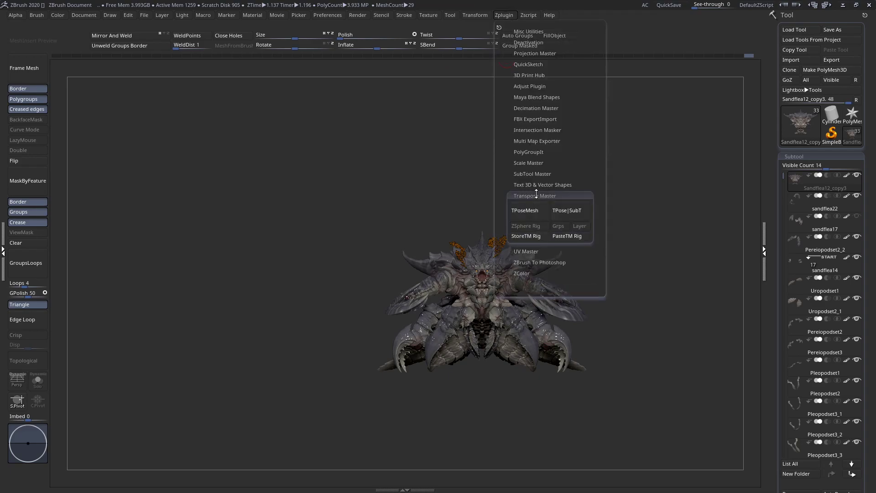
left_click(529, 210)
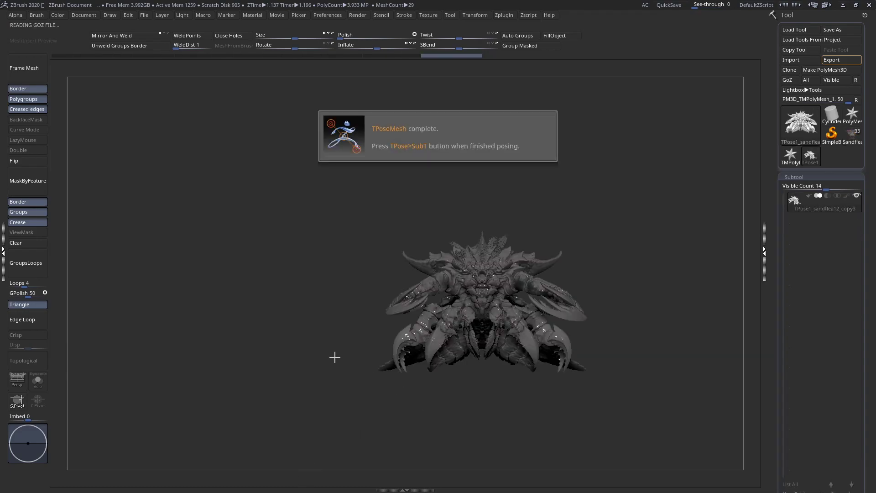
- Hide the walking leg polygroups one after another on the posing mesh in side view
mouse_move(333, 344)
left_mouse_down()
mouse_move(539, 333)
mouse_move(515, 315)
mouse_move(519, 364)
mouse_move(604, 315)
left_mouse_up()
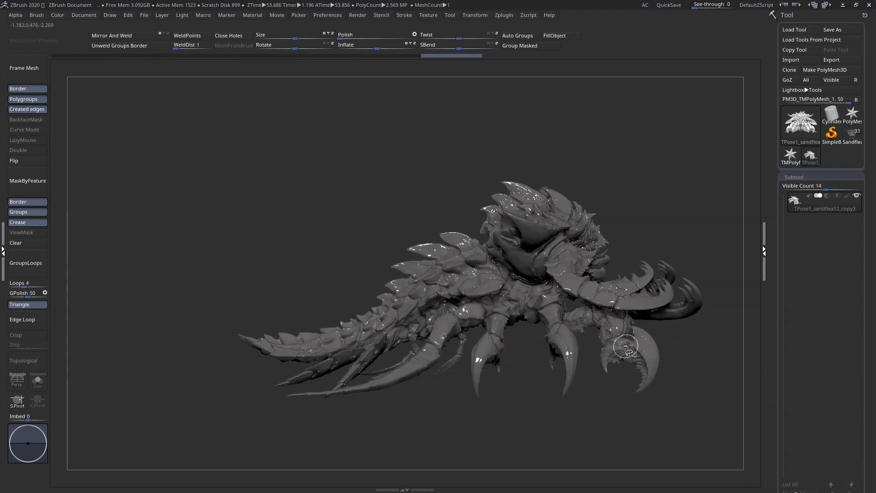
key("ctrl+z")
key("ctrl+shift+z")
left_click(495, 337, "ctrl+shift")
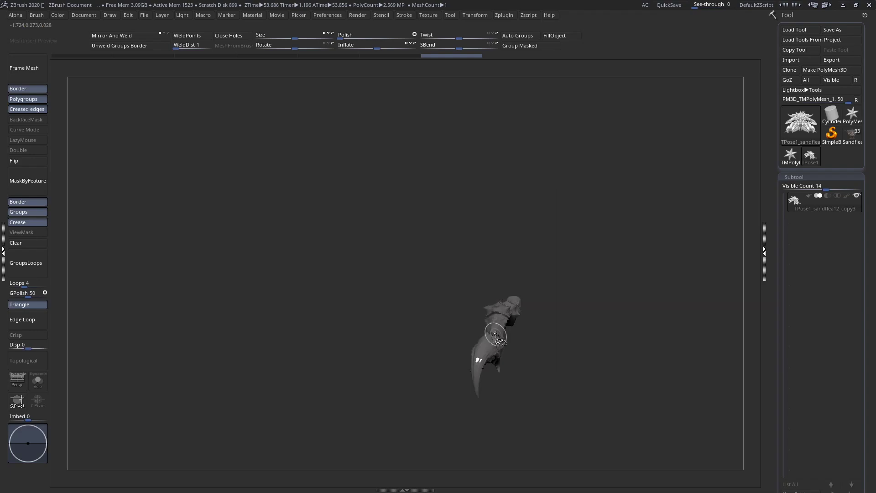
left_click(495, 336, "ctrl+shift")
key("ctrl+z")
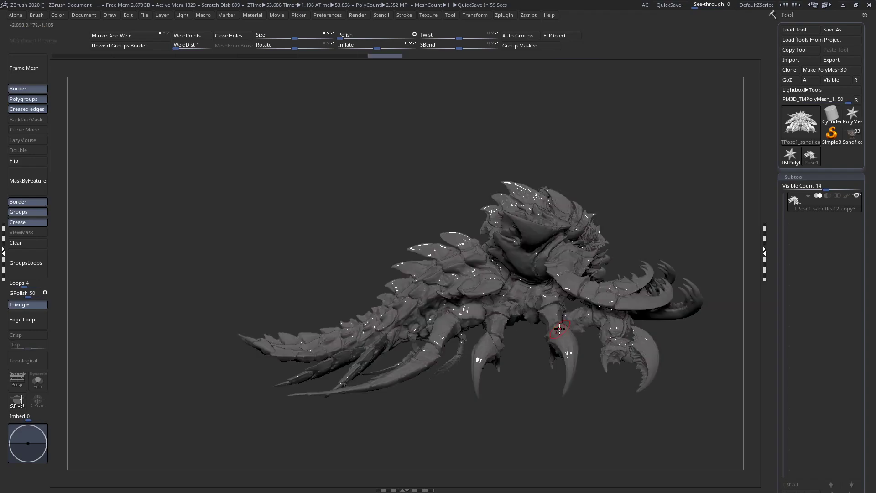
key("ctrl+z")
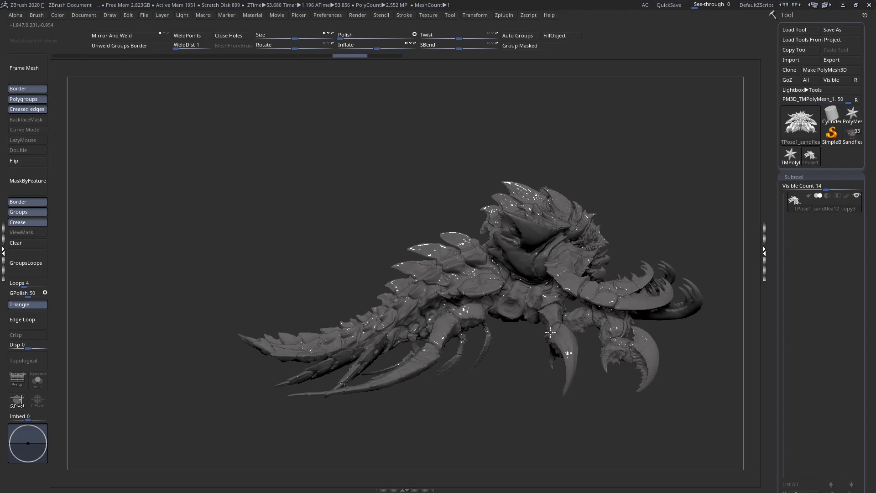
key("ctrl+shift+z")
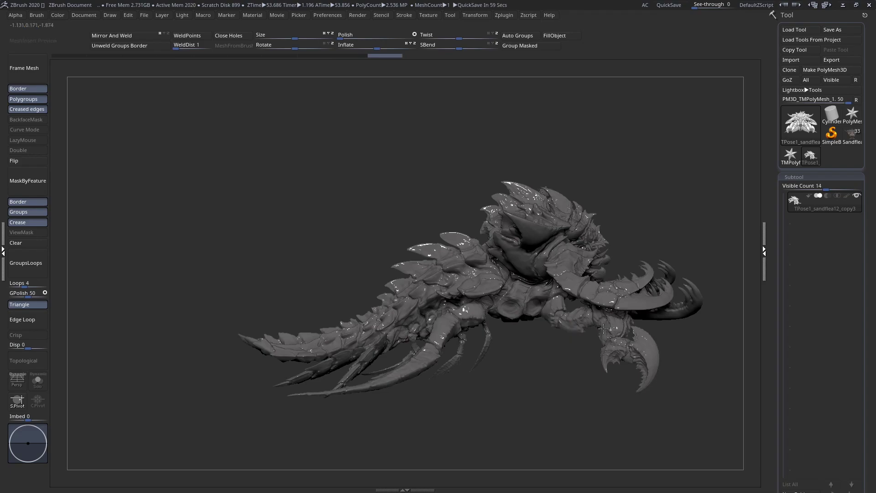
key("ctrl+shift+z")
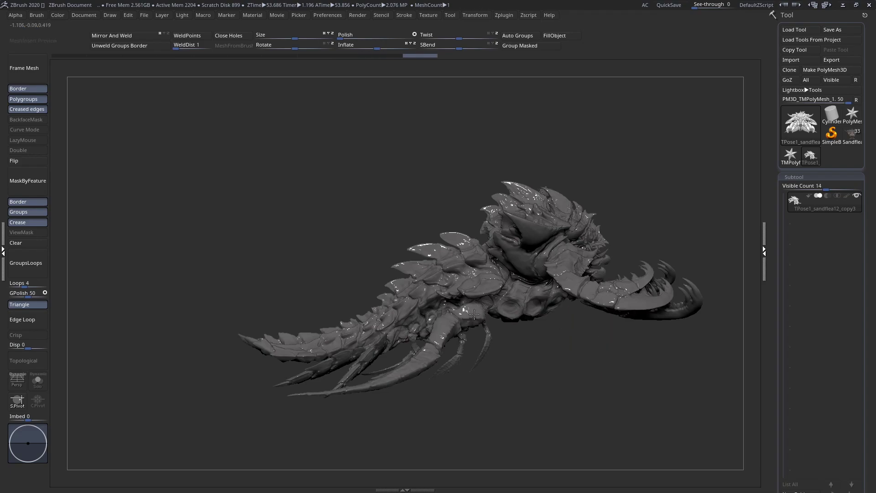
- Mask the body parts still visible and unhide the legs so only they stay unmasked
right_click_drag(474, 325, 385, 261)
left_click(392, 211, "ctrl")
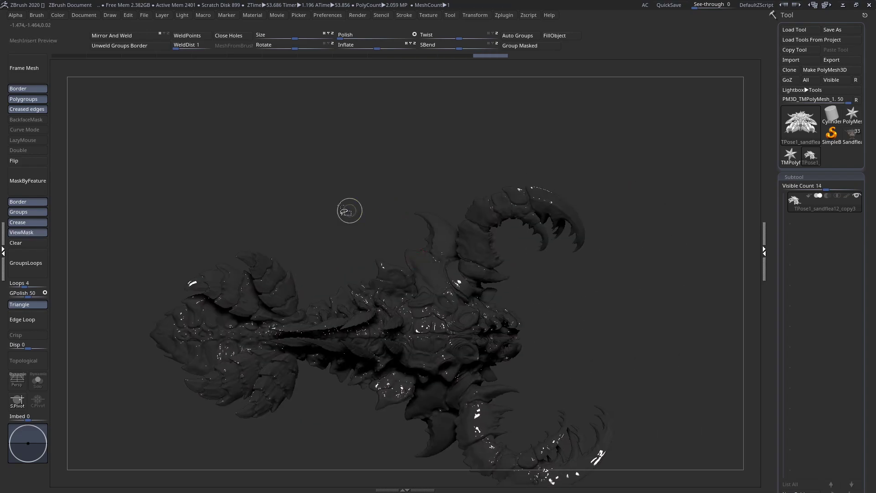
left_click(522, 303, "ctrl+shift")
- Adjust the unmasked legs against the body using a straight transpose line running sideways from the underside's centre
key("w")
left_click_drag(443, 308, 454, 108, "shift")
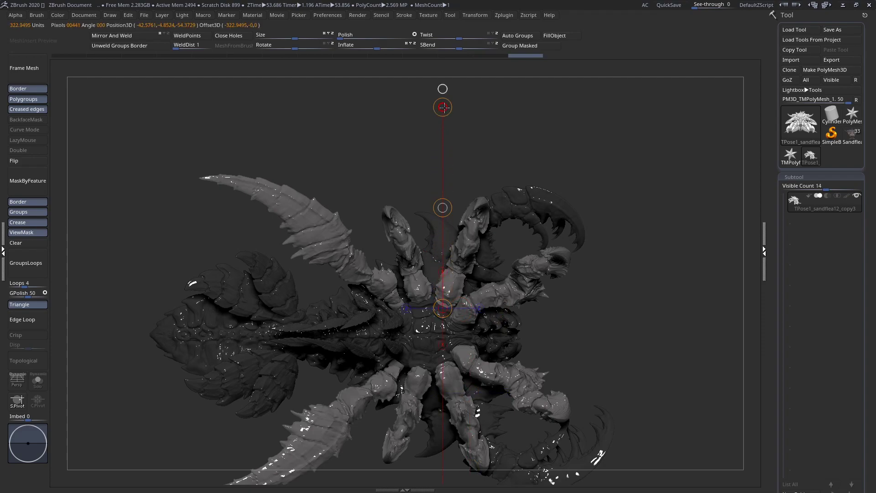
mouse_move(445, 124)
left_mouse_down()
mouse_move(453, 305)
mouse_move(390, 299)
mouse_move(482, 296)
mouse_move(446, 131)
mouse_move(452, 329)
left_mouse_up()
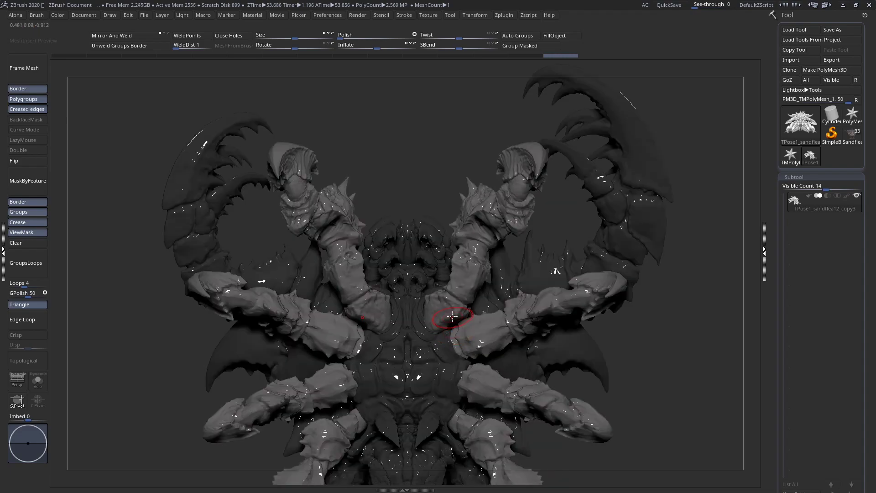
left_click_drag(452, 317, 319, 267)
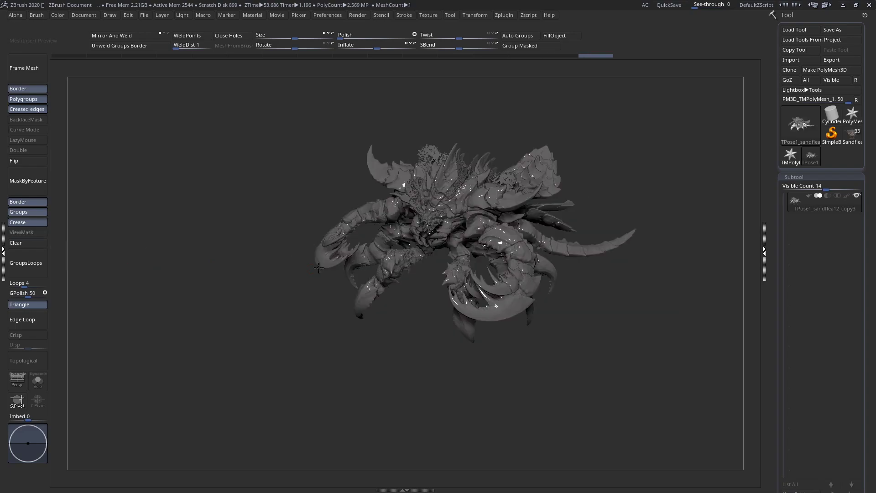
left_click_drag(318, 268, 327, 310)
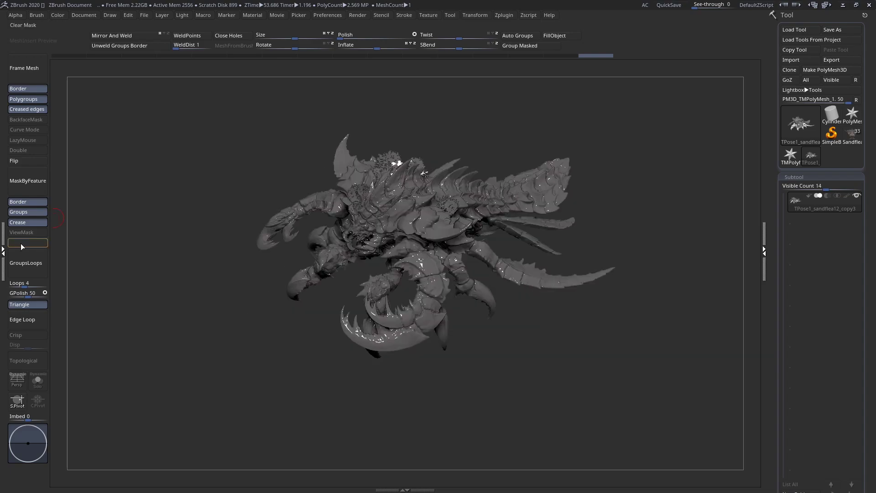
- Clear the mask and transfer the posed mesh back to the subtools with Transpose Master
left_click(22, 244)
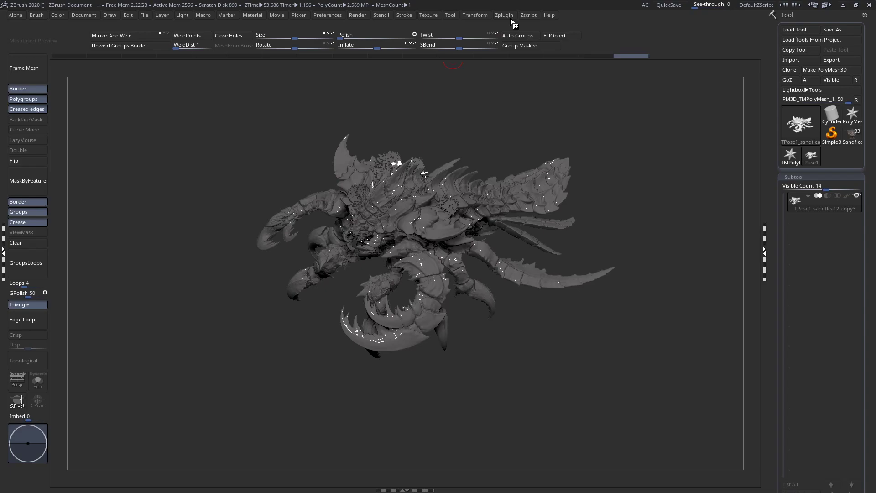
left_click(510, 18)
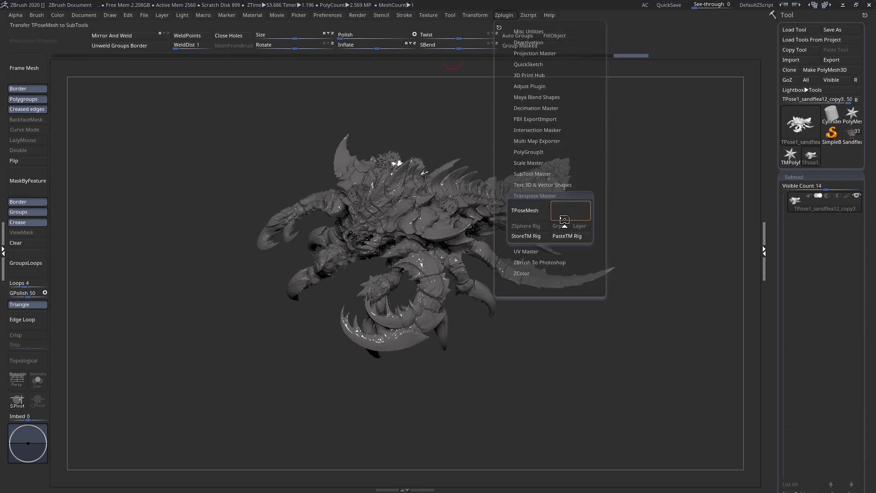